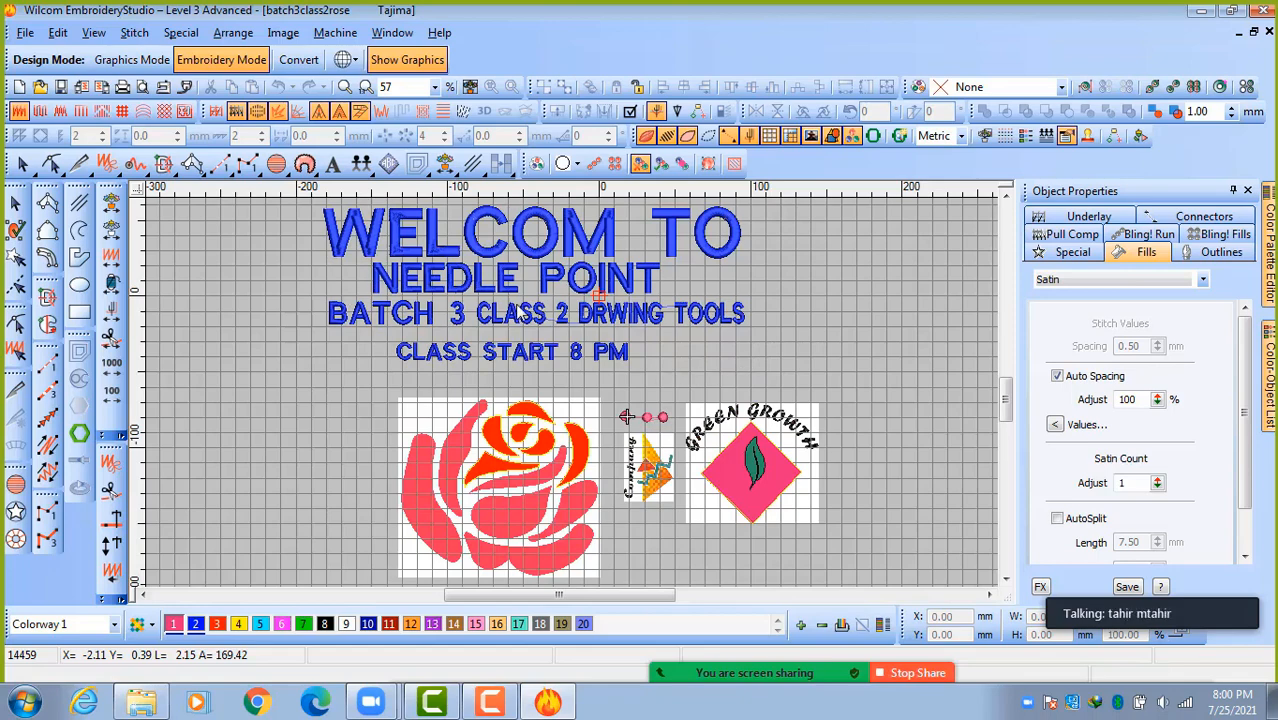
click(543, 323)
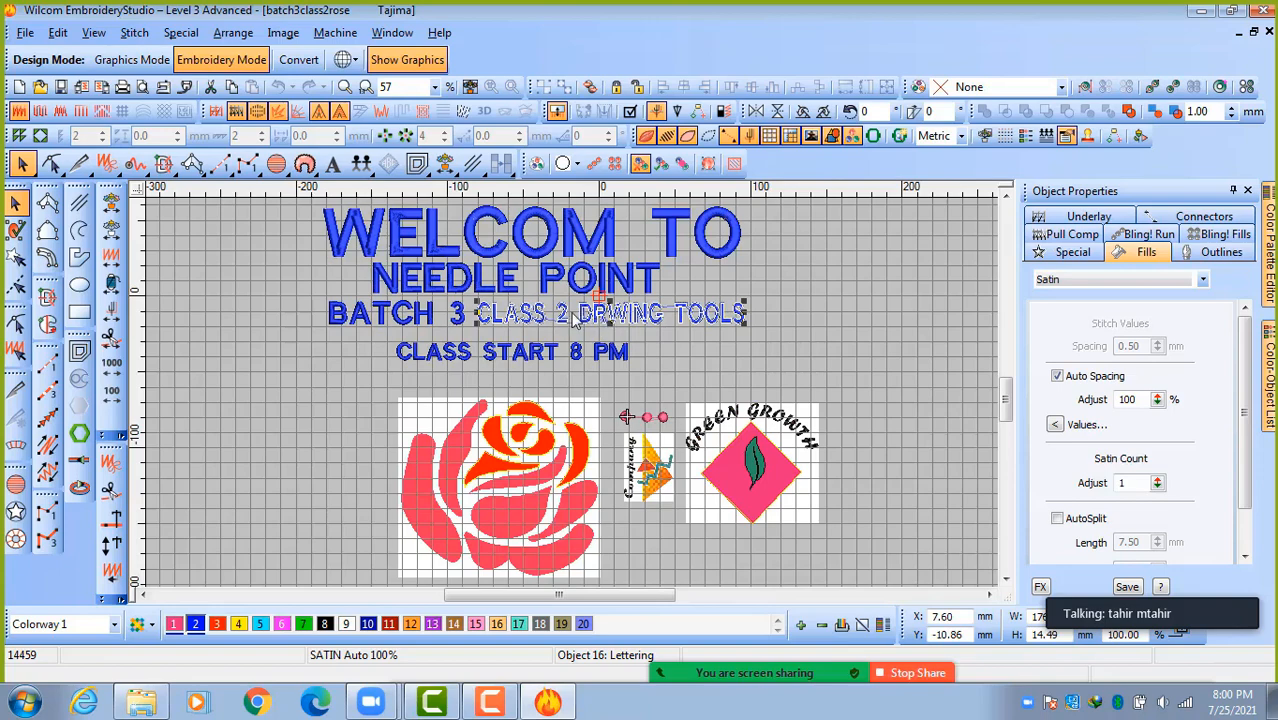
click(733, 366)
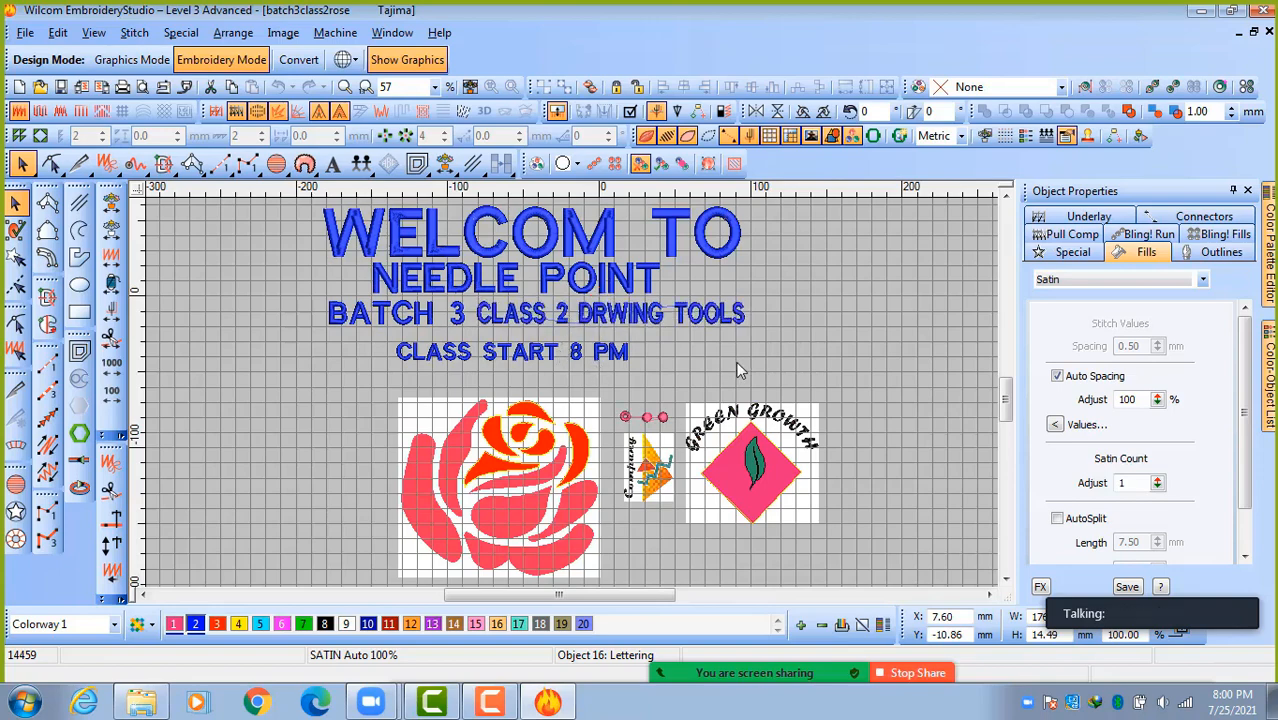
click(47, 323)
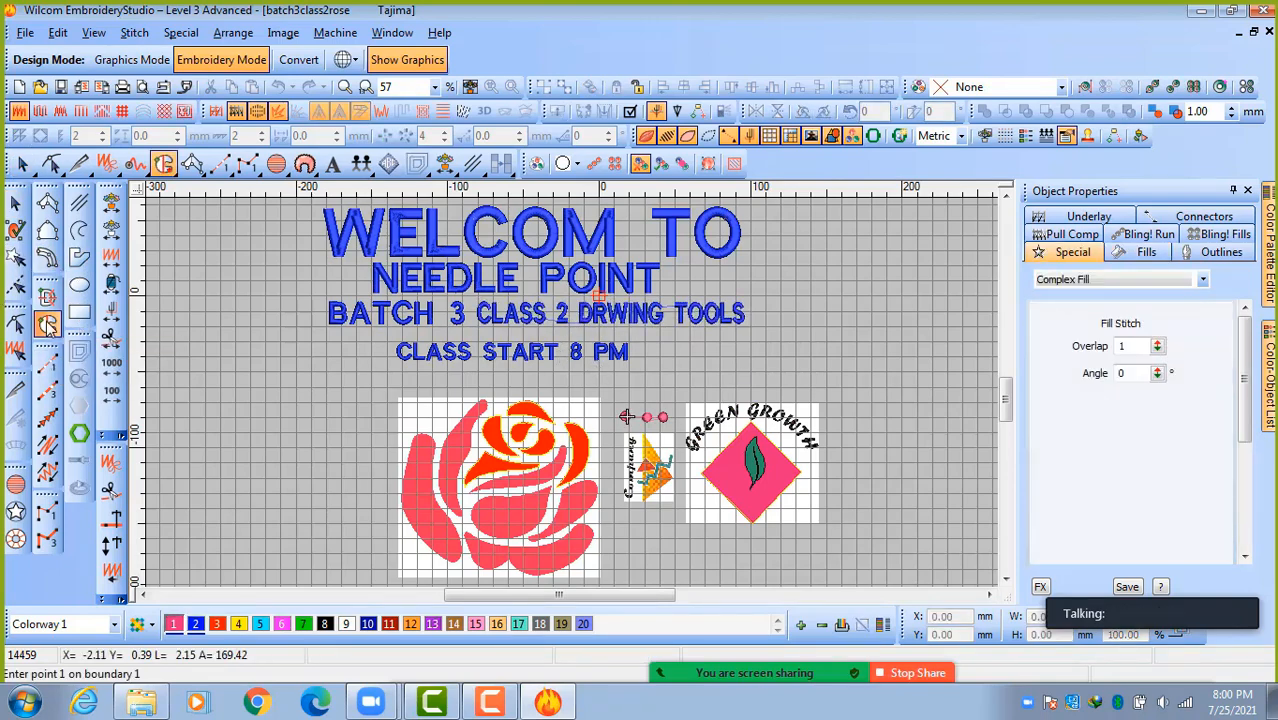
click(47, 203)
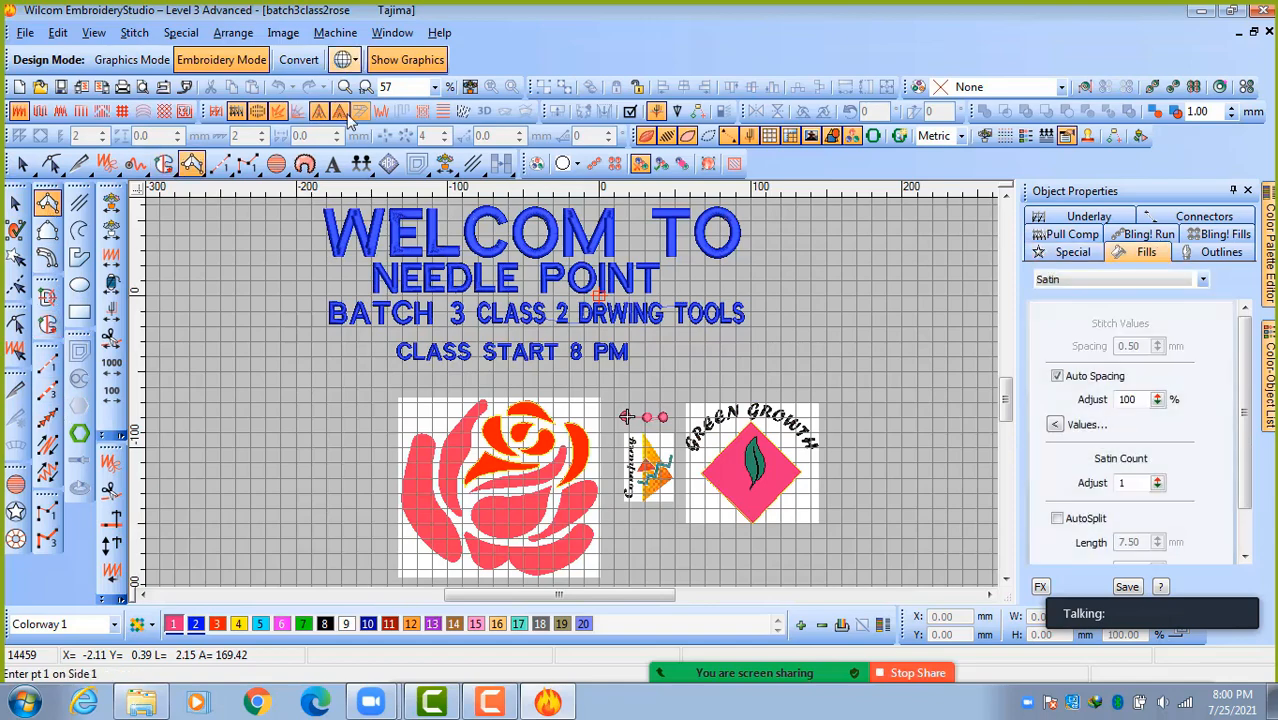
Try to start new lettering beside the CLASS START 8 PM line in the Arial Rounded font.
click(679, 362)
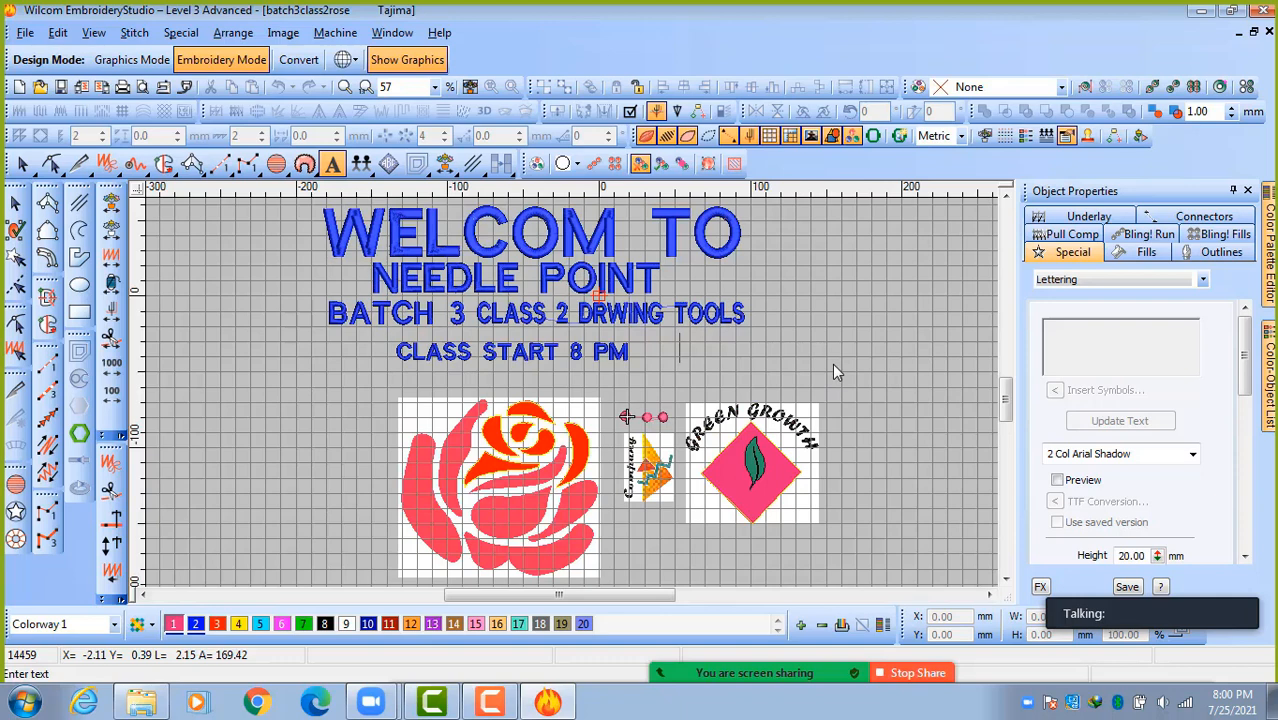
text(CLA)
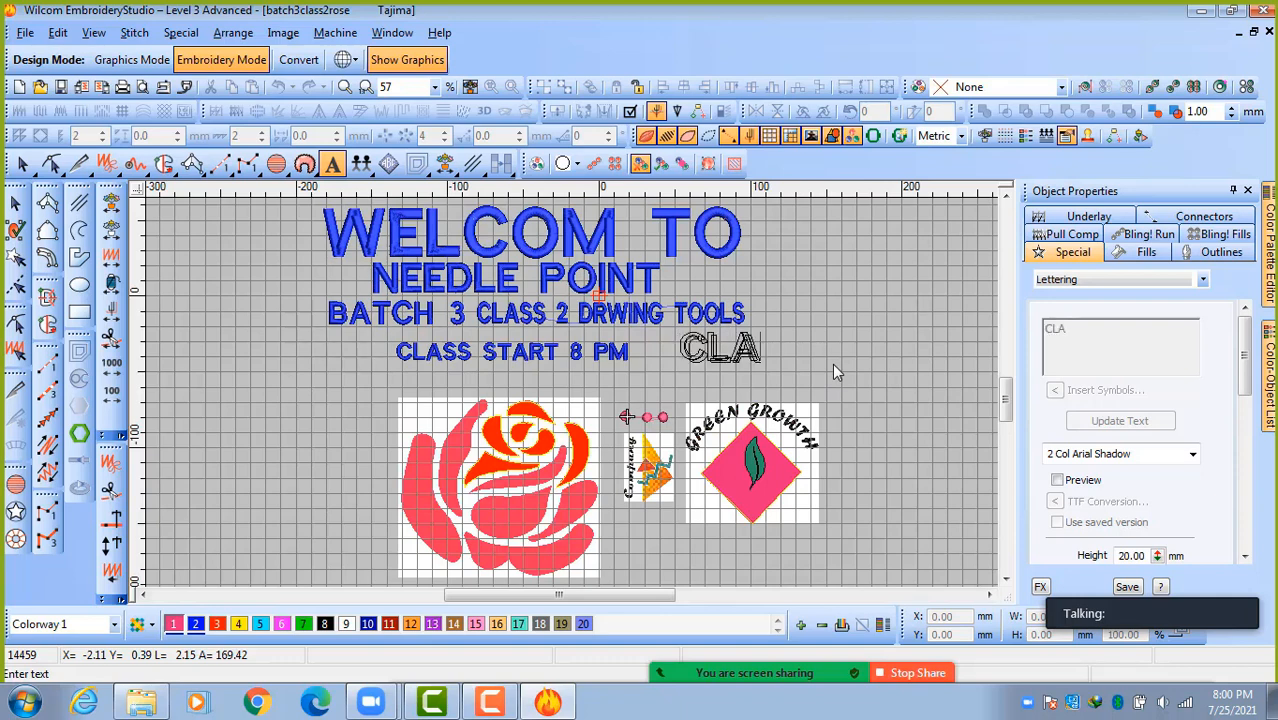
click(1192, 454)
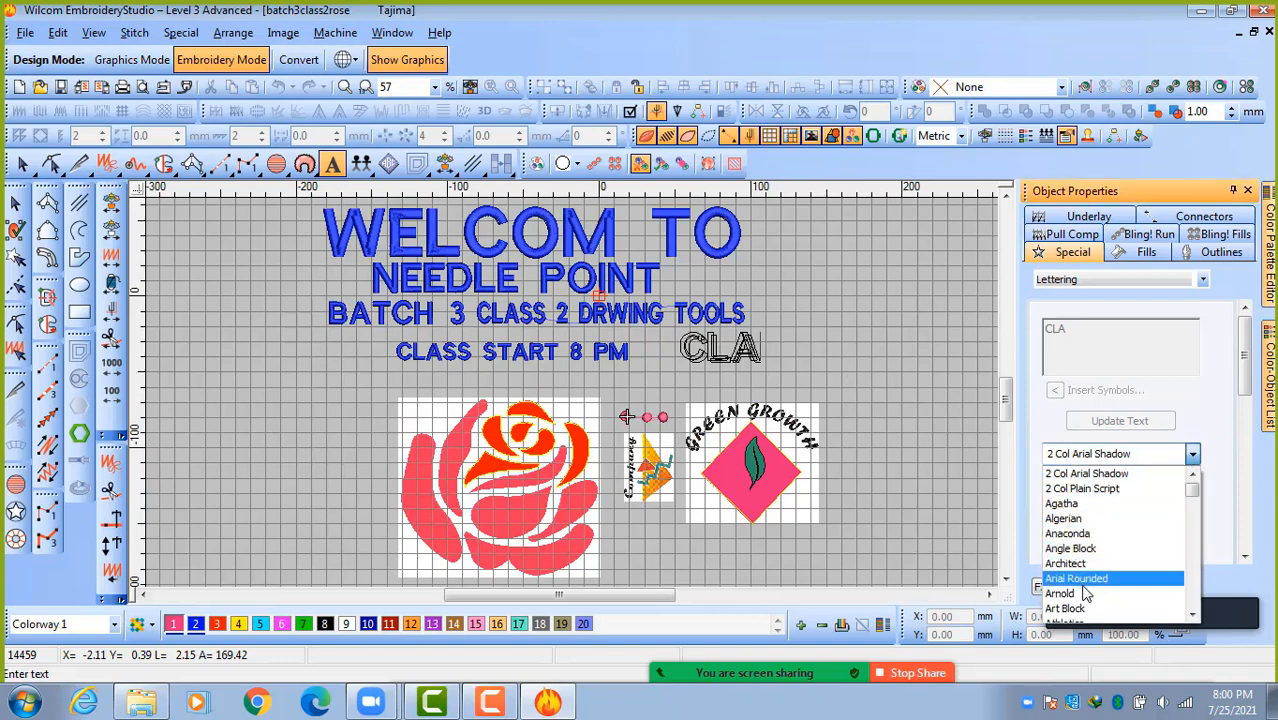
scroll(1093, 590, down, 3)
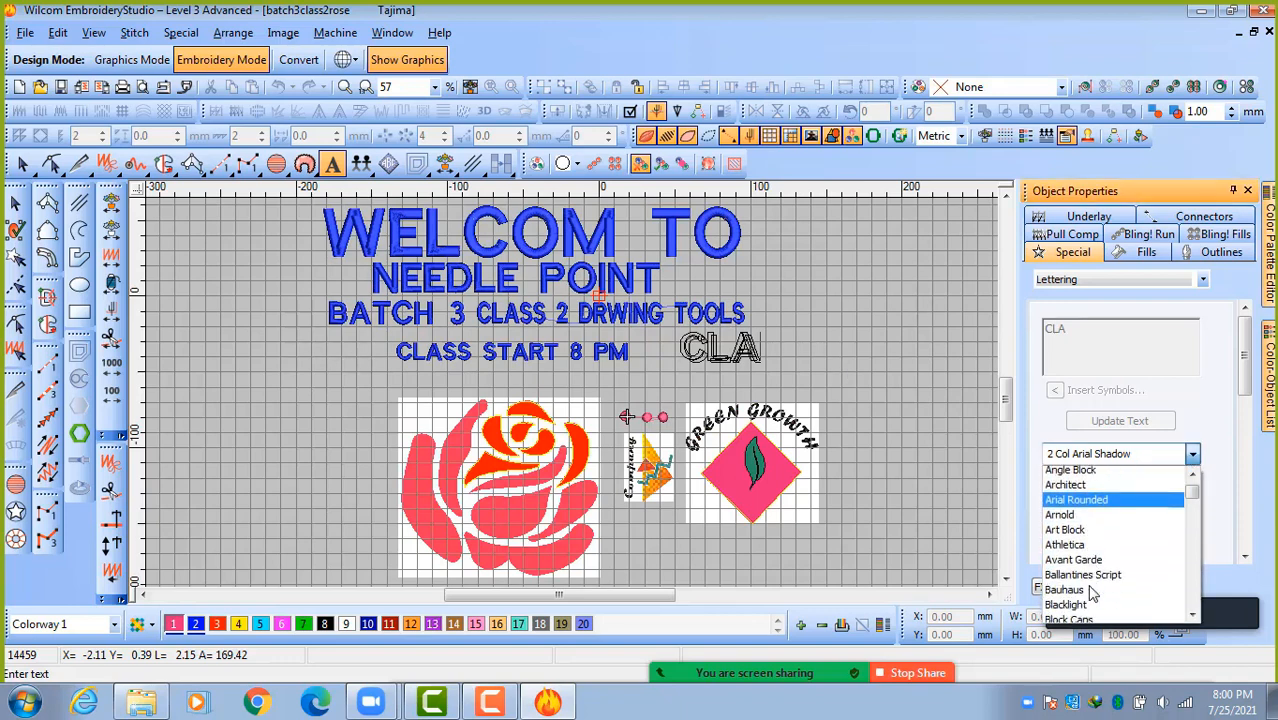
scroll(1095, 585, up, 3)
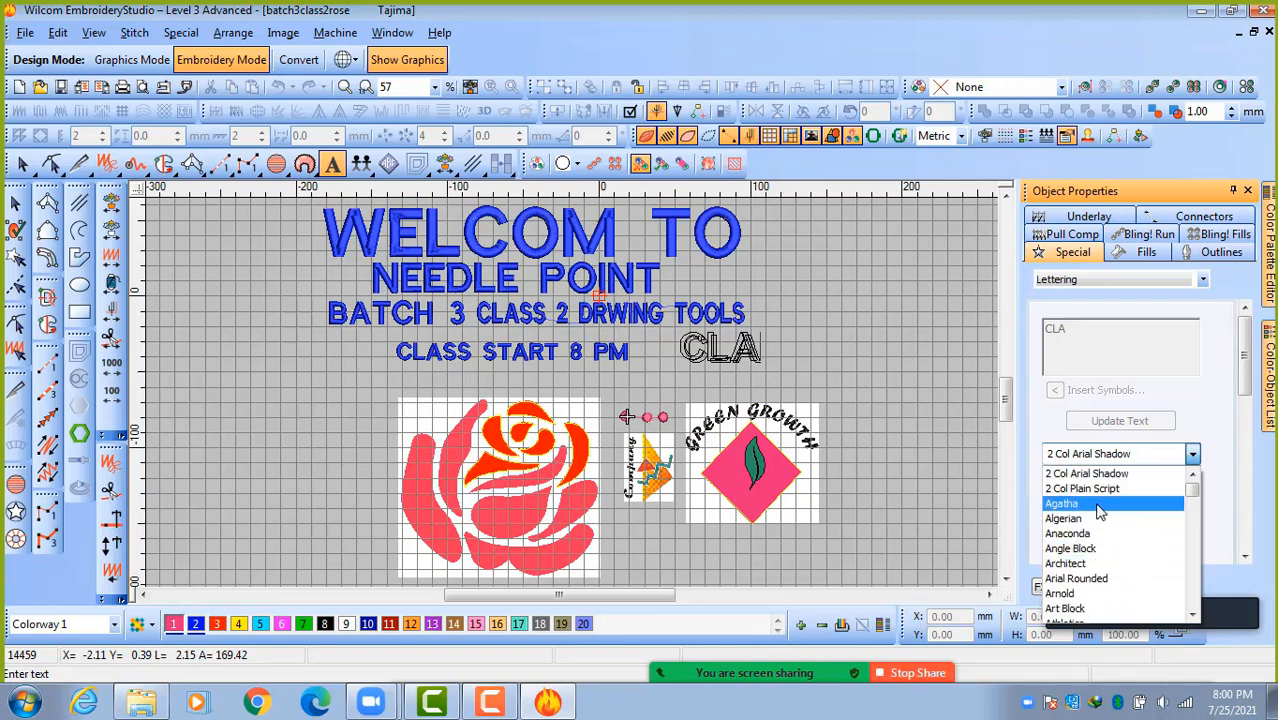
click(1080, 578)
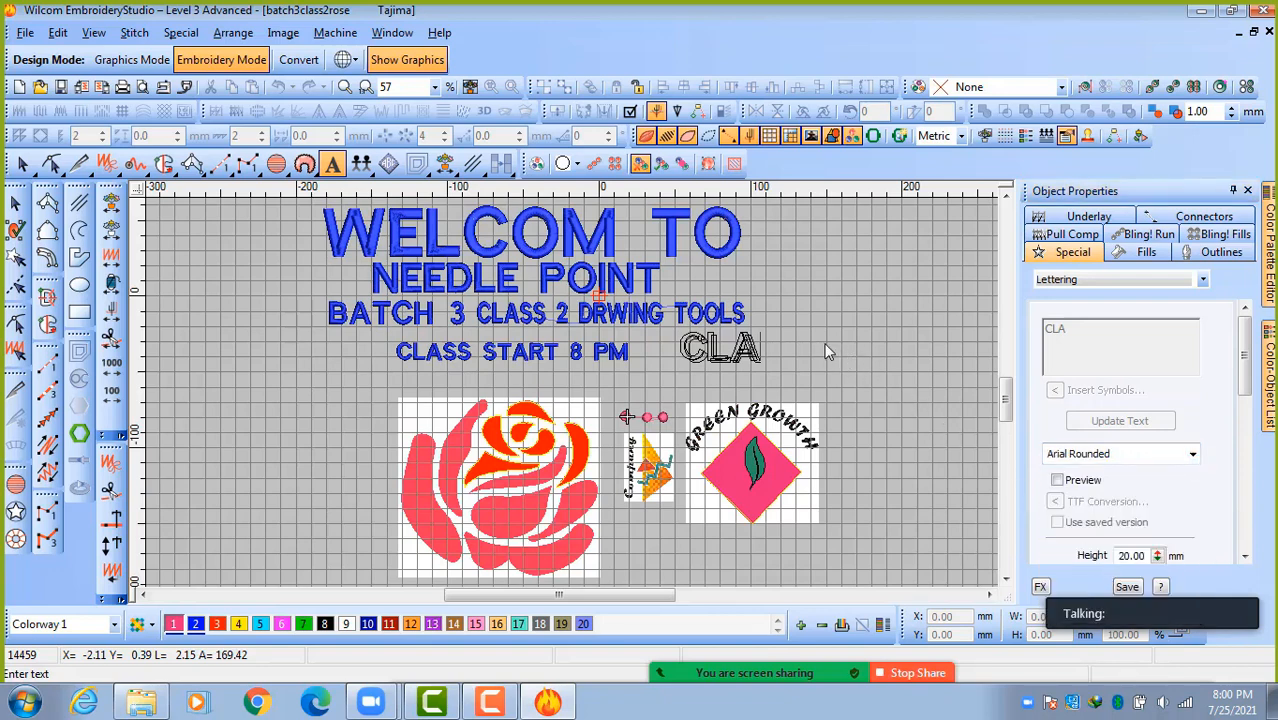
key(BackSpace)
key(BackSpace)
key(BackSpace)
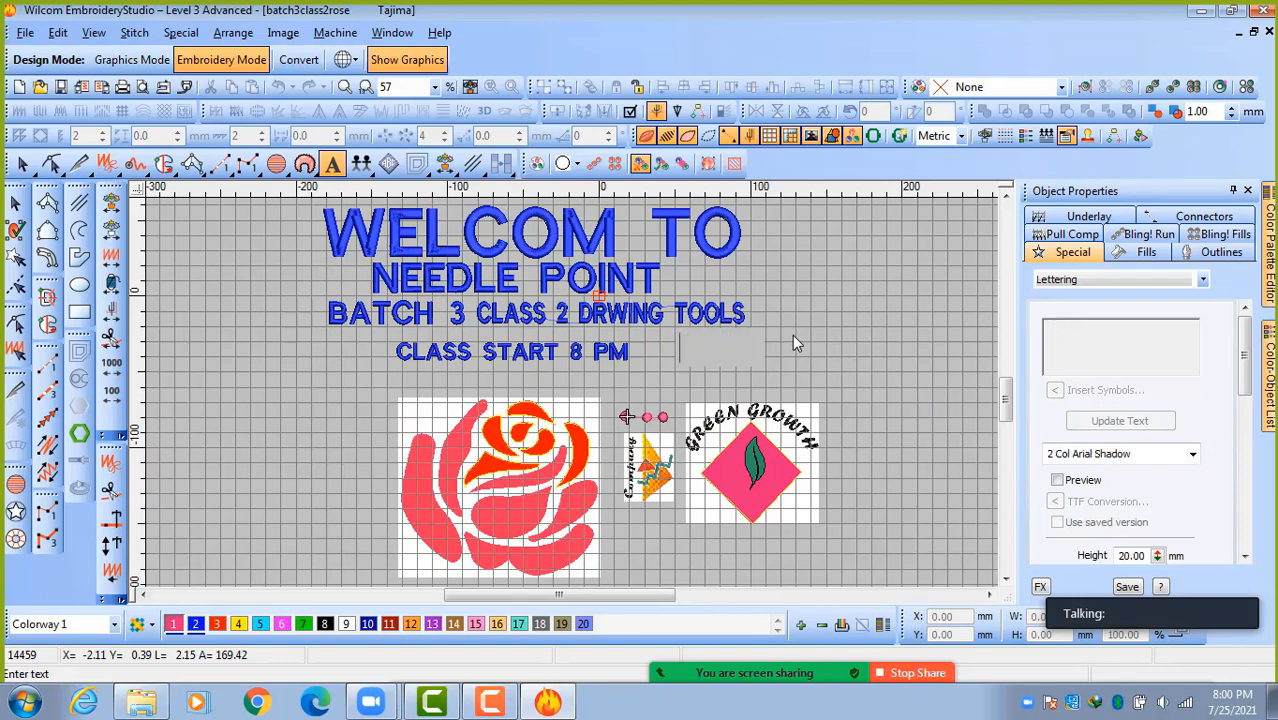
text(CK)
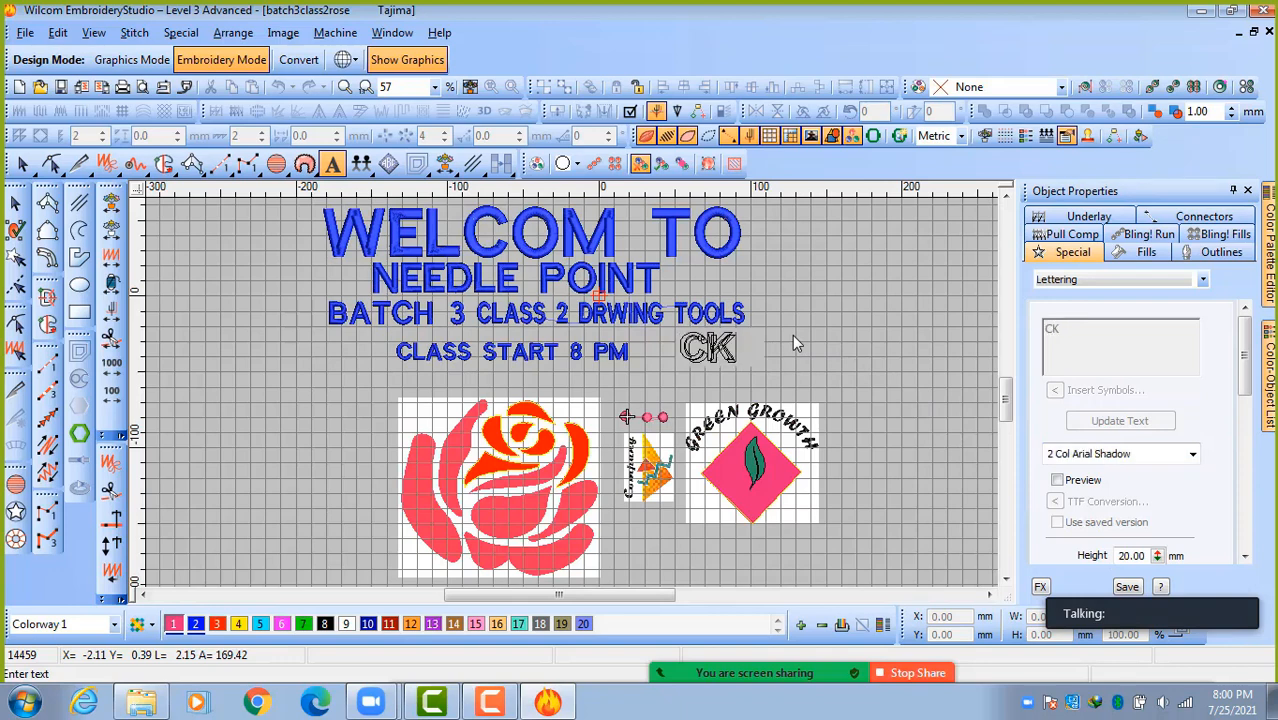
key(BackSpace)
text(LA)
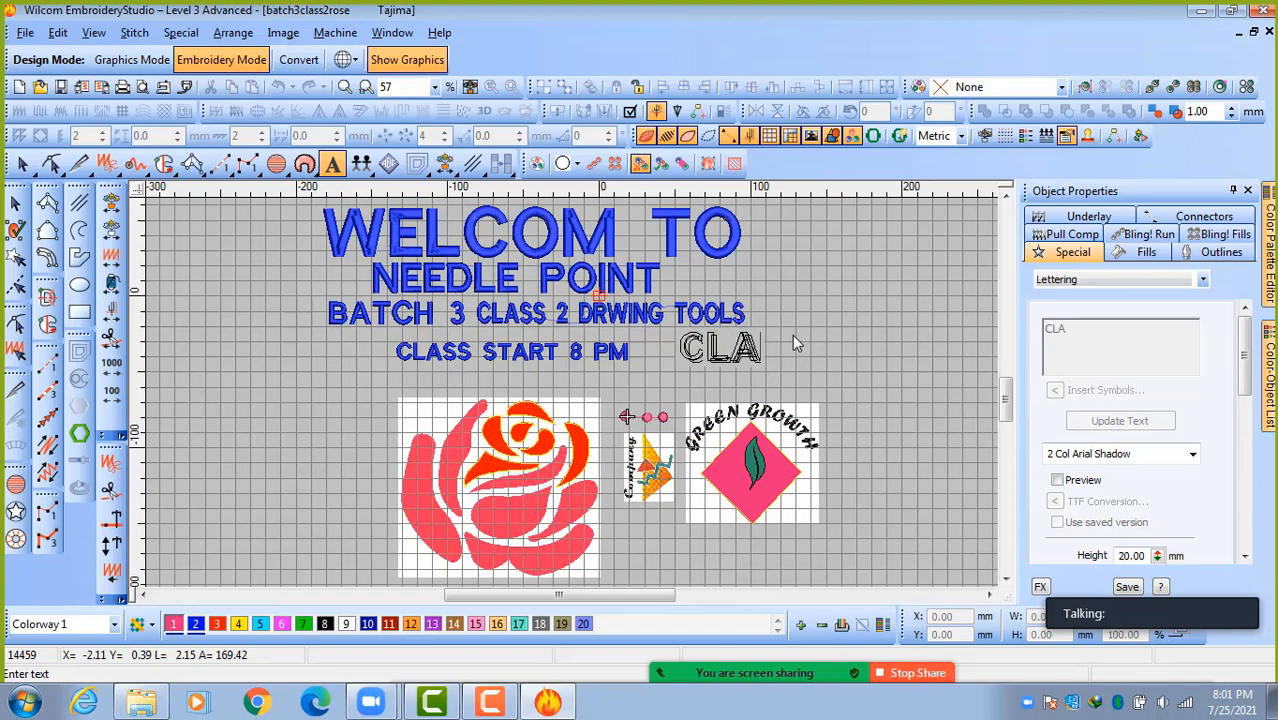
key(BackSpace)
key(BackSpace)
key(BackSpace)
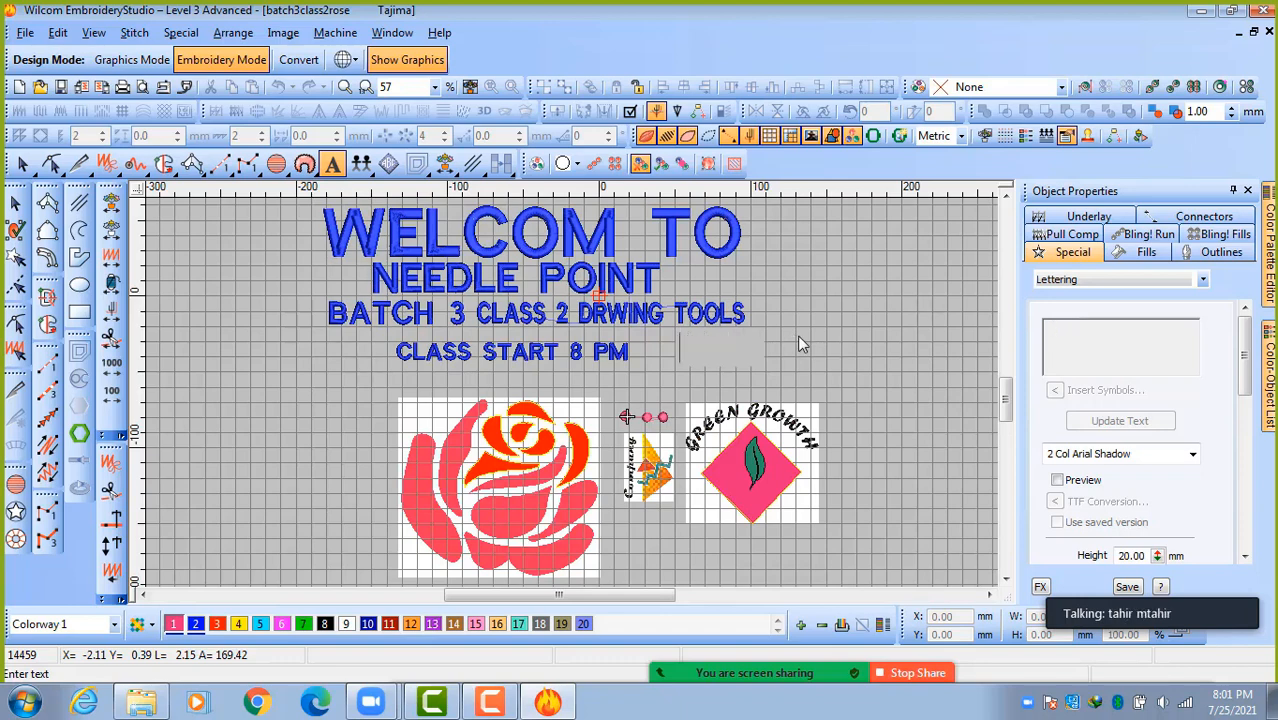
click(1145, 458)
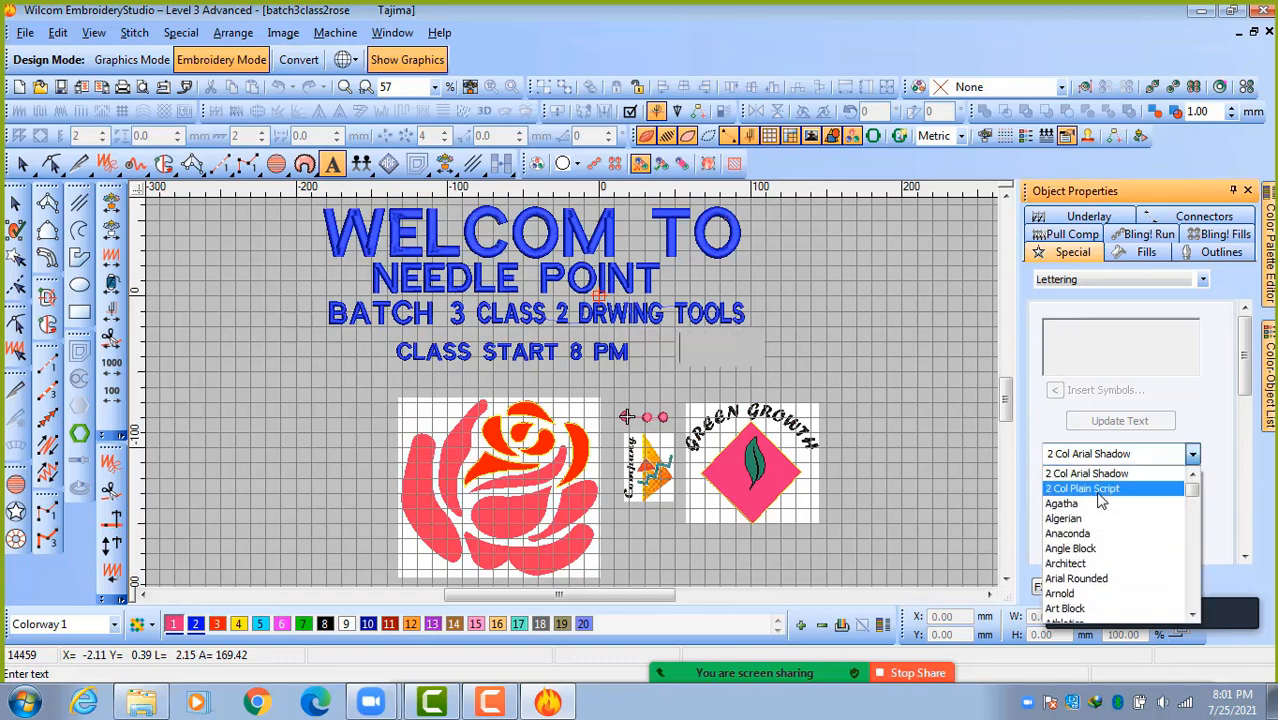
click(1089, 582)
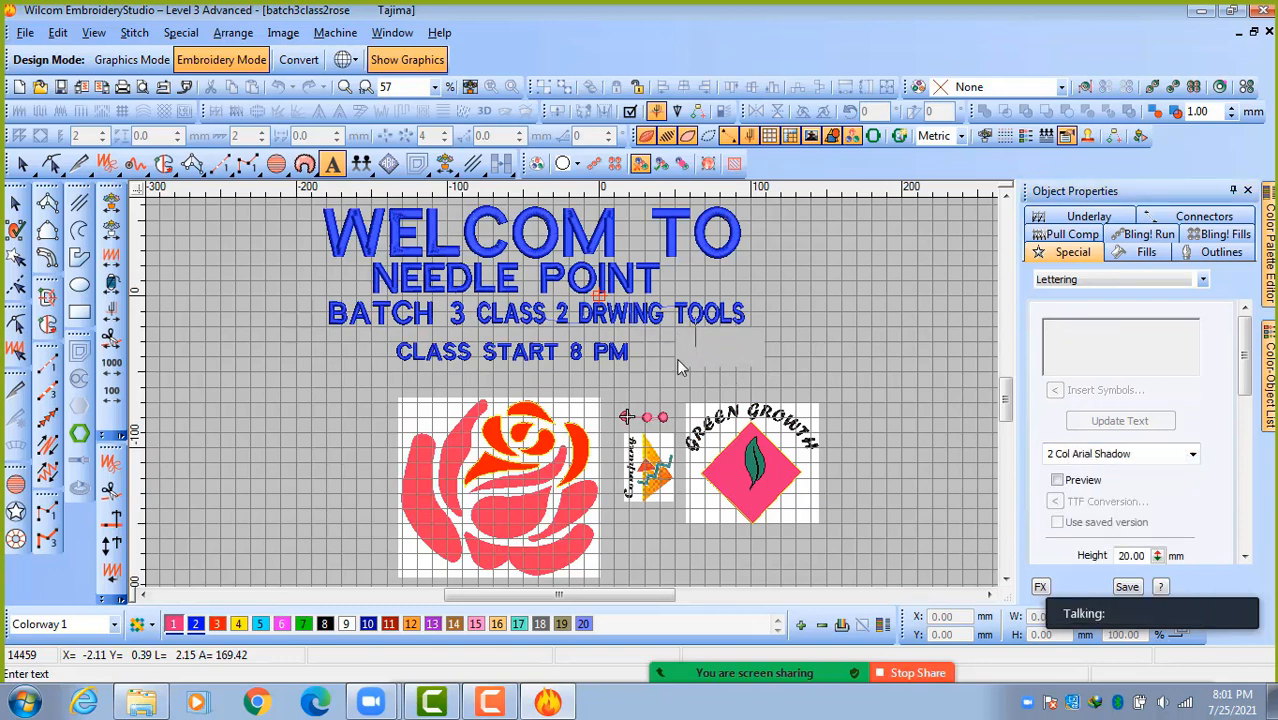
Create the lettering "CLASS 3 FILING TOOLS" to the right of the CLASS START 8 PM line.
text(CLA)
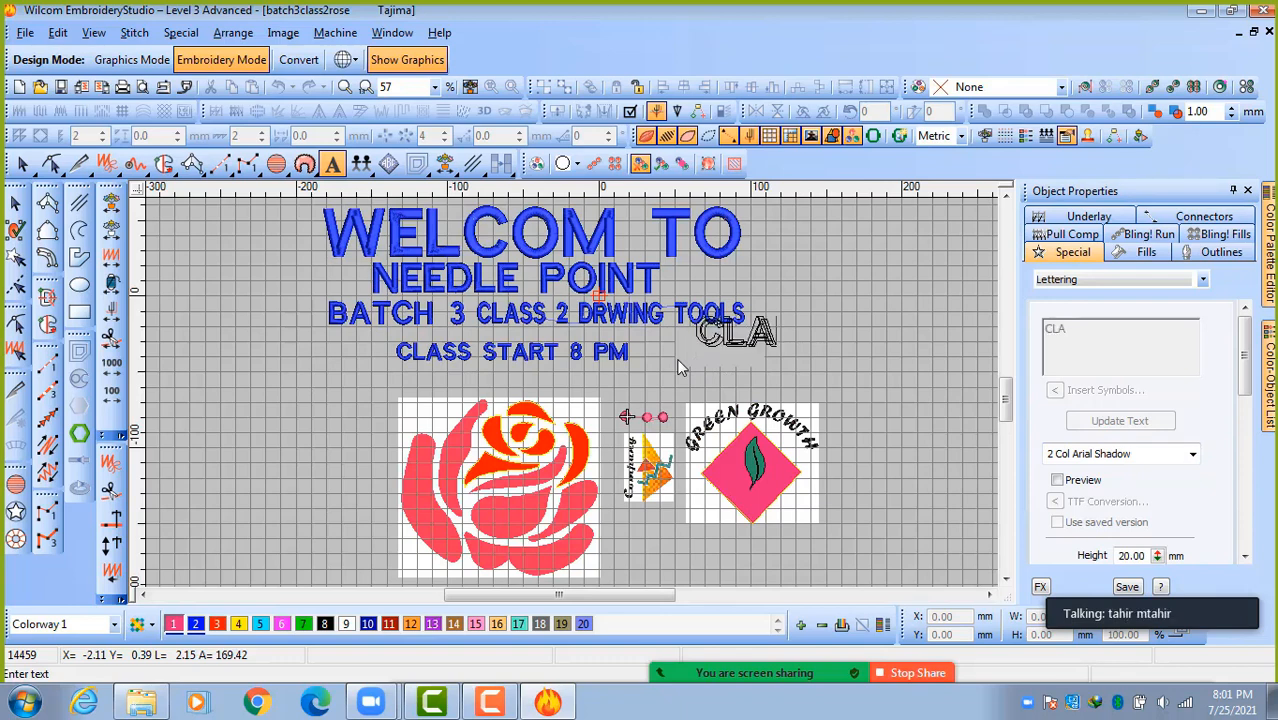
text(SS)
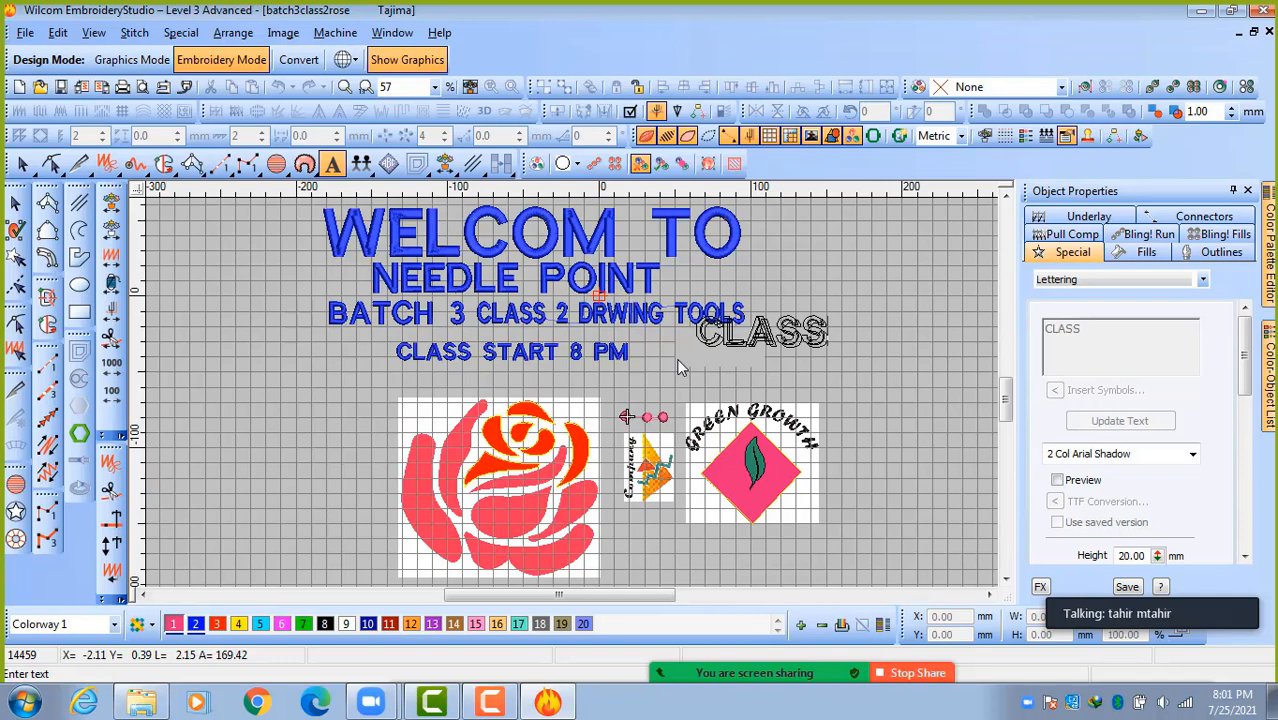
text( 3)
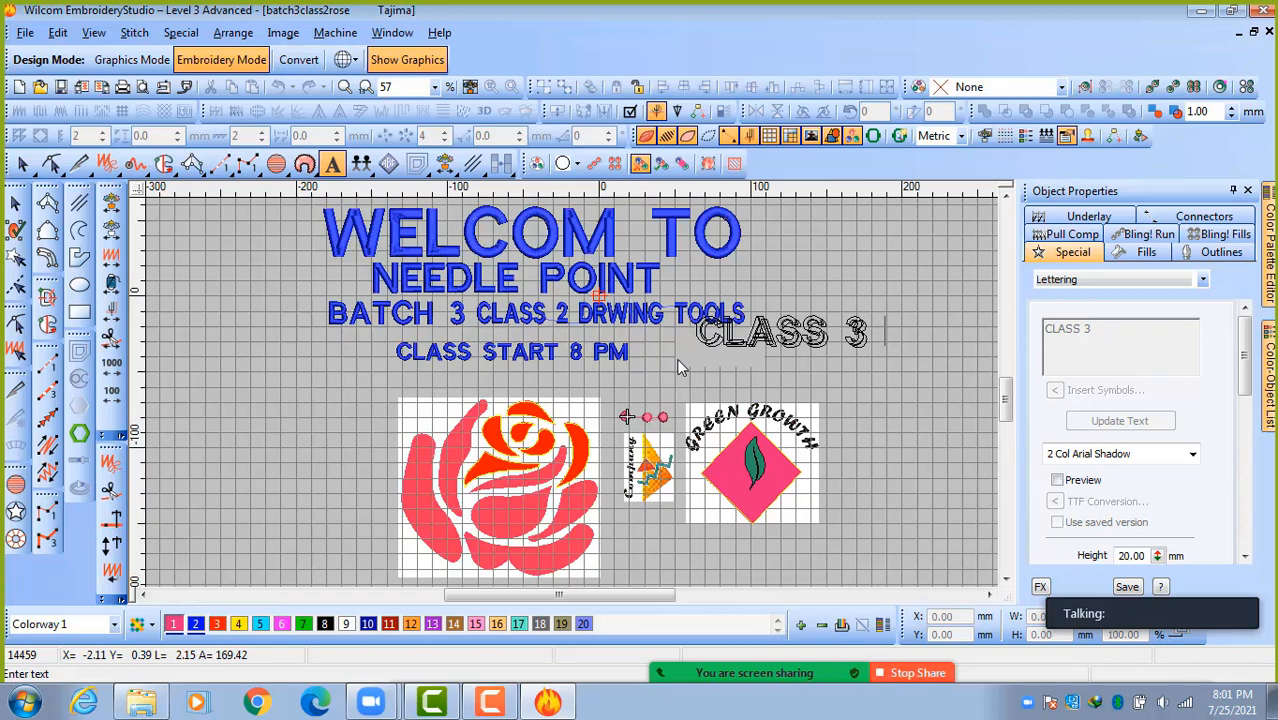
text(FILIN)
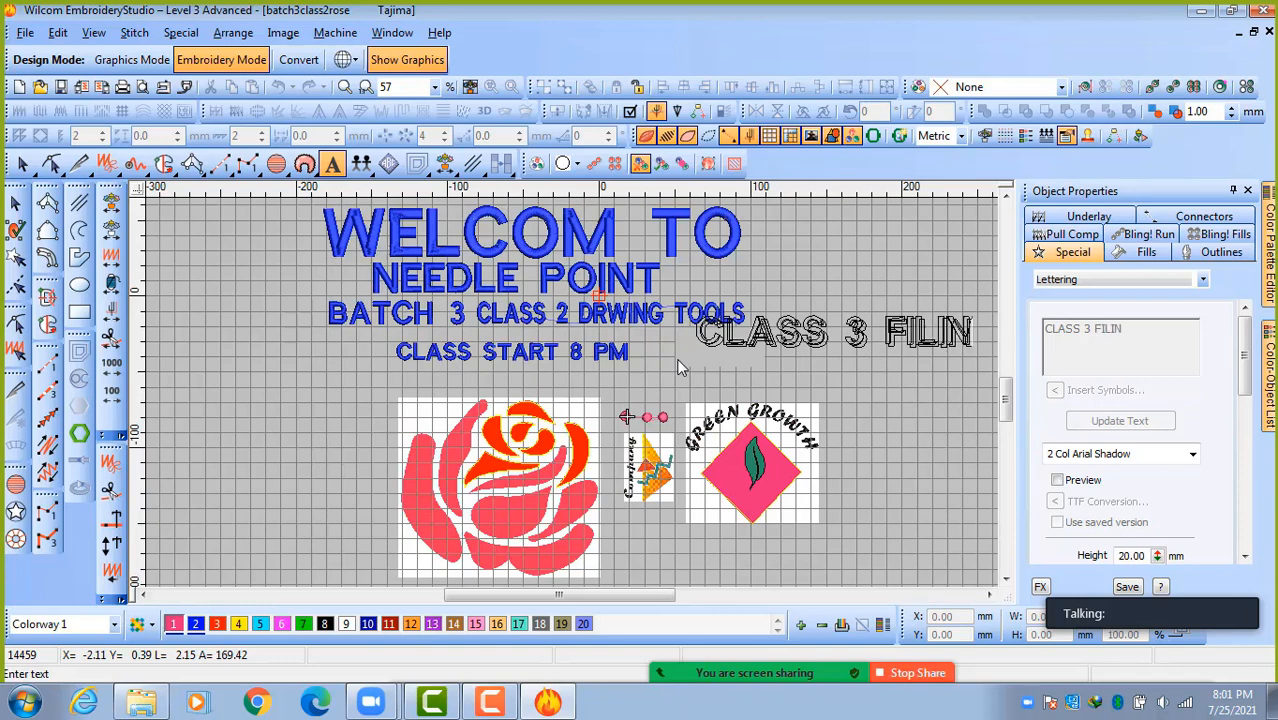
text(G TOOLS)
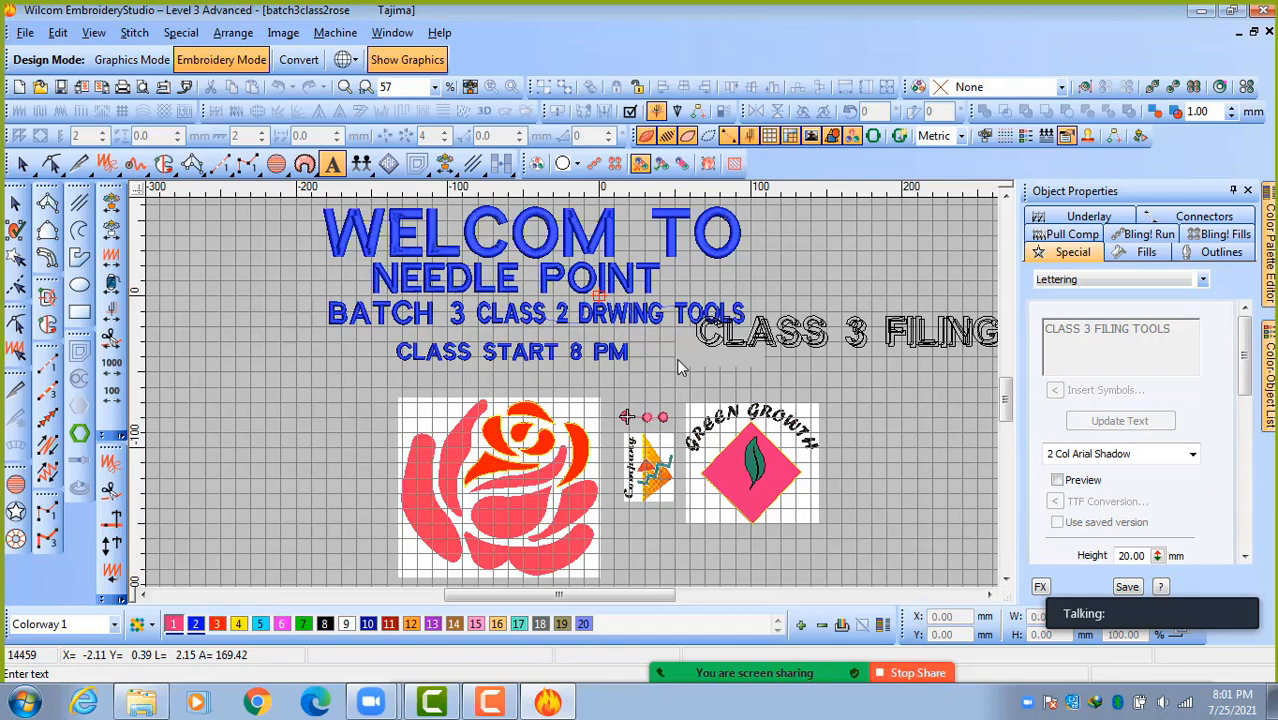
key(Escape)
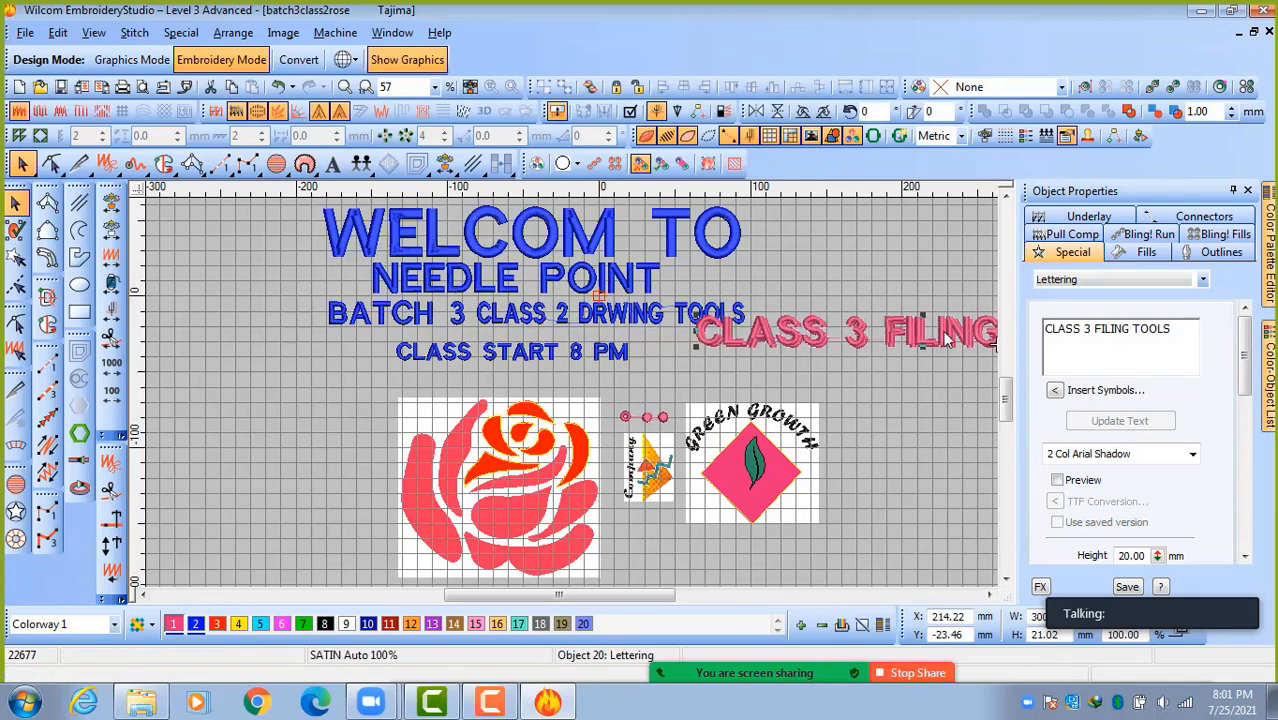
Replace the CLASS 2 DRWING TOOLS lettering beside BATCH 3 with the CLASS 3 FILING TOOLS lettering, scaled to about 13.75 mm high.
click(612, 320)
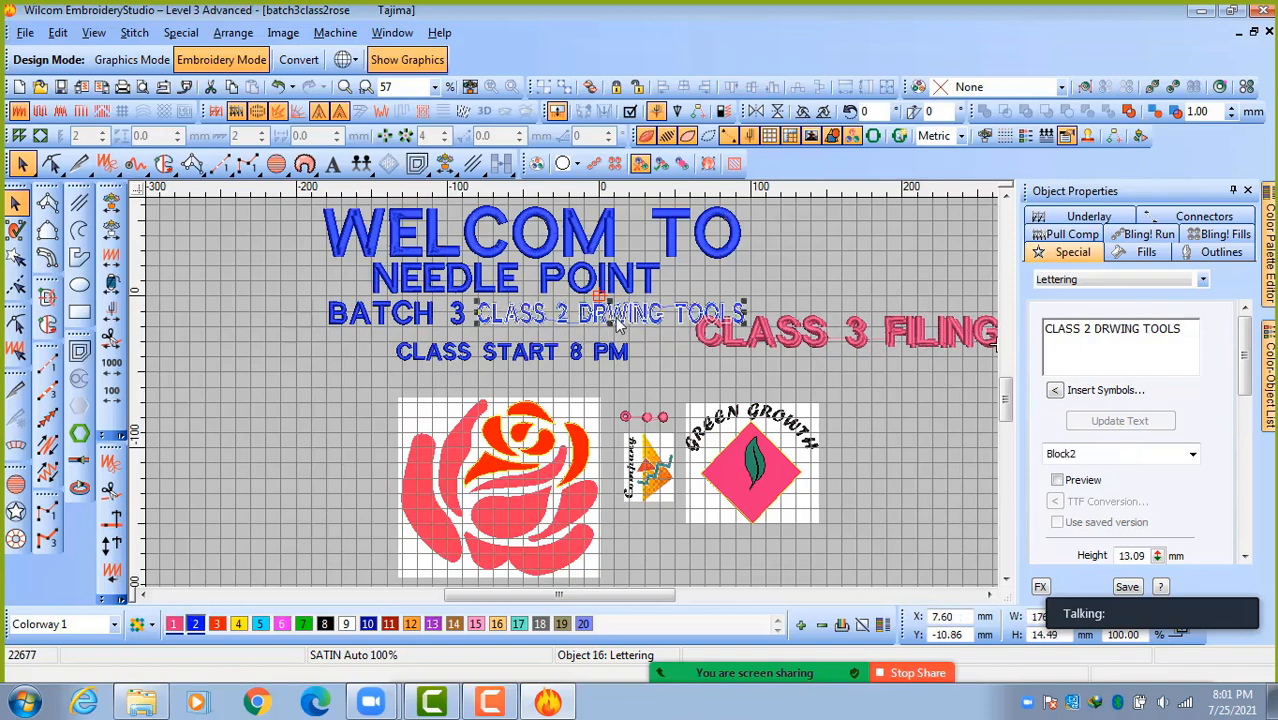
key(Delete)
click(778, 348)
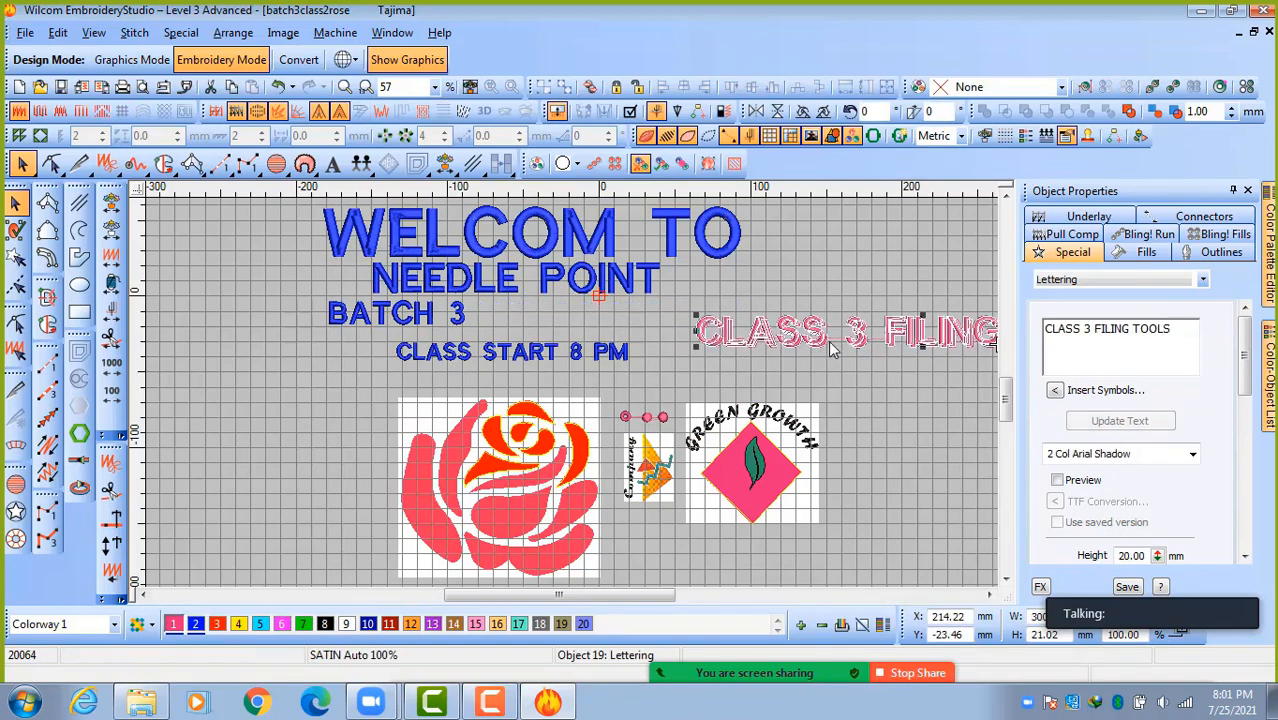
drag(815, 348, 593, 328)
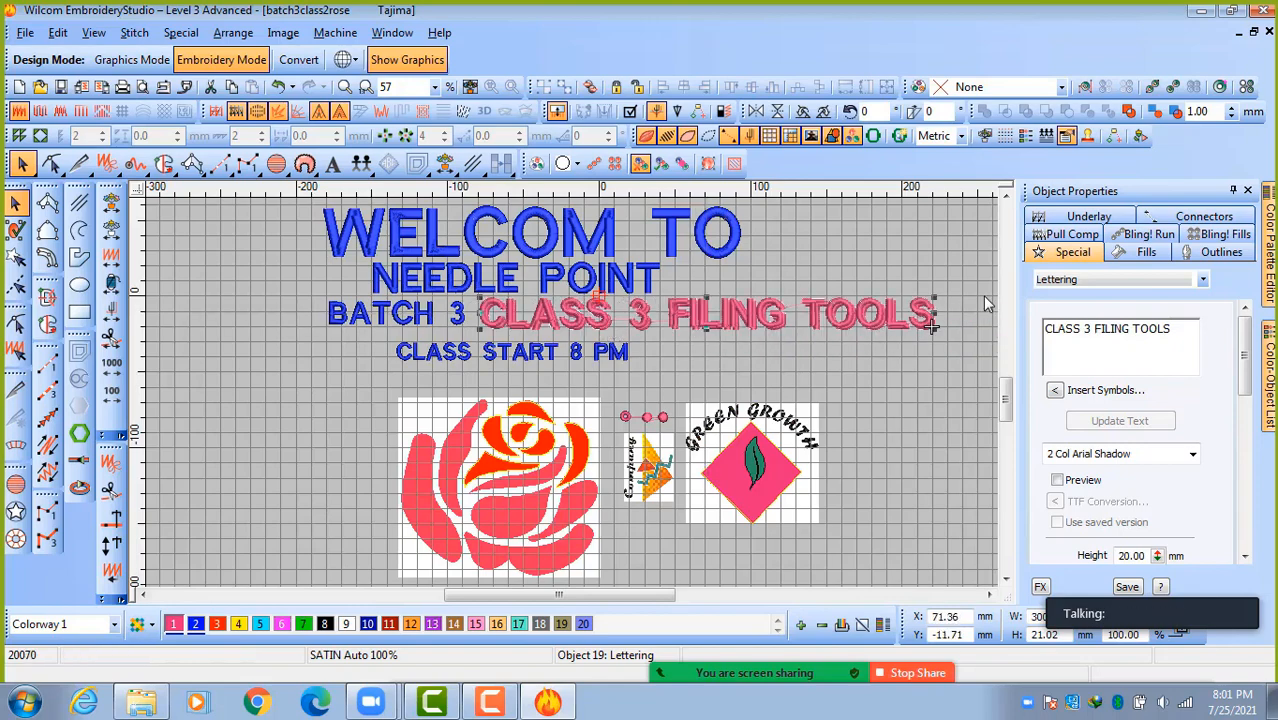
drag(938, 300, 797, 296)
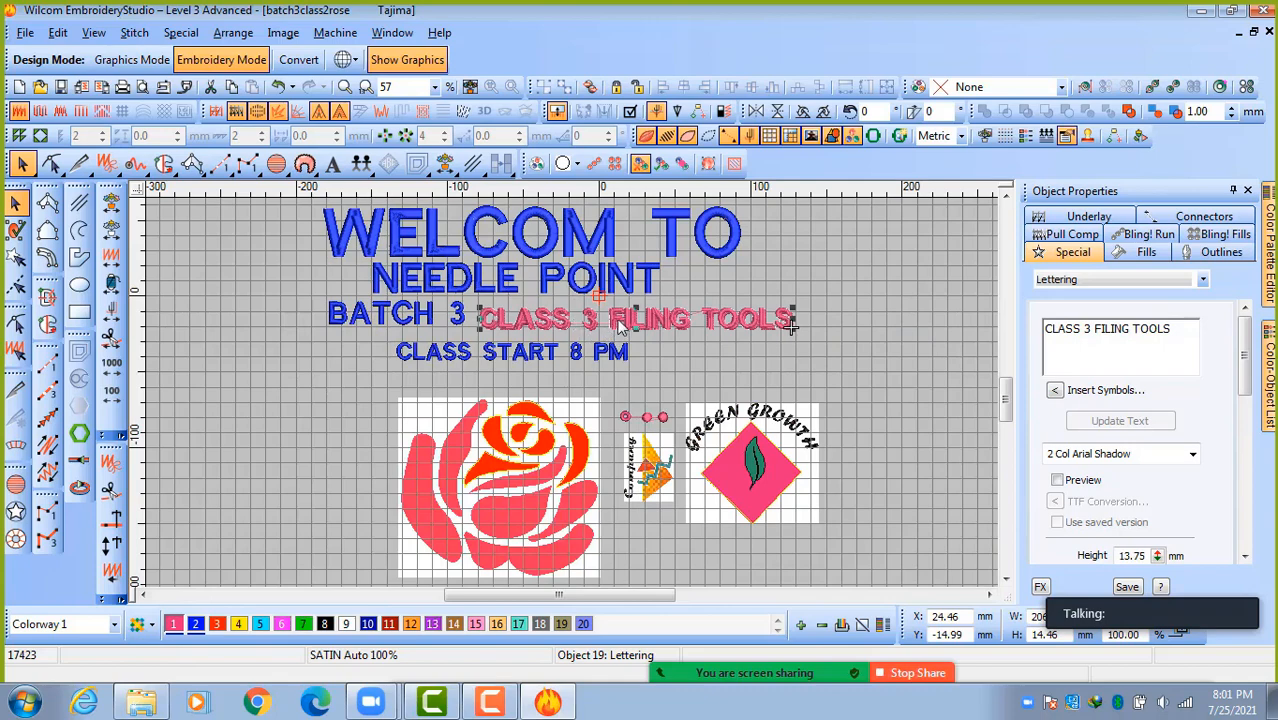
drag(623, 322, 612, 315)
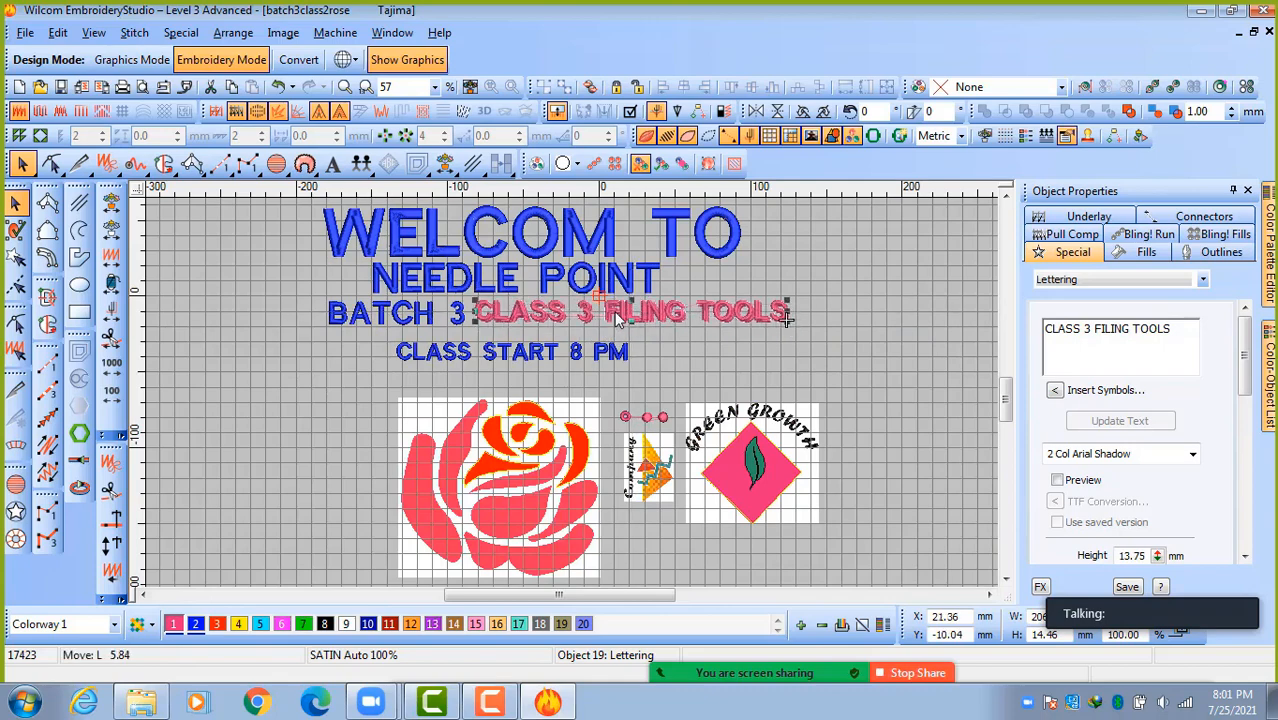
Change the CLASS 3 FILING TOOLS lettering to the Arial Rounded font and scale it down to about 11 mm high.
click(1115, 456)
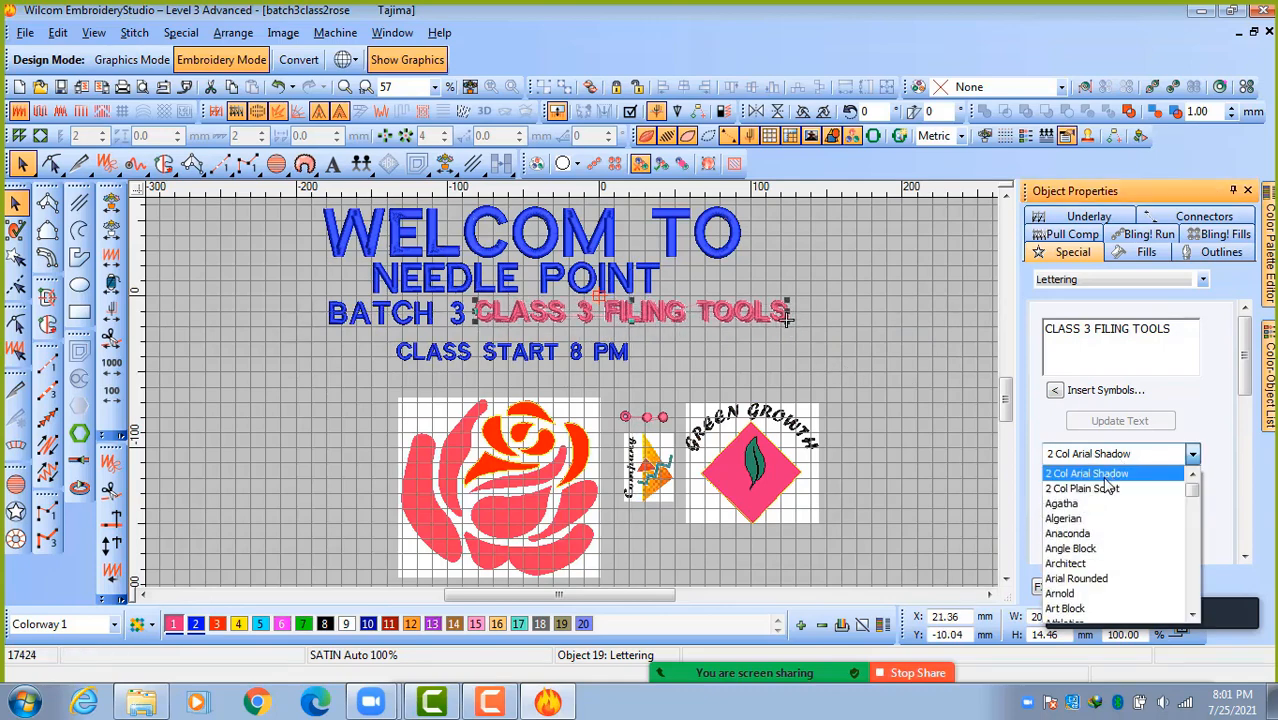
click(1097, 580)
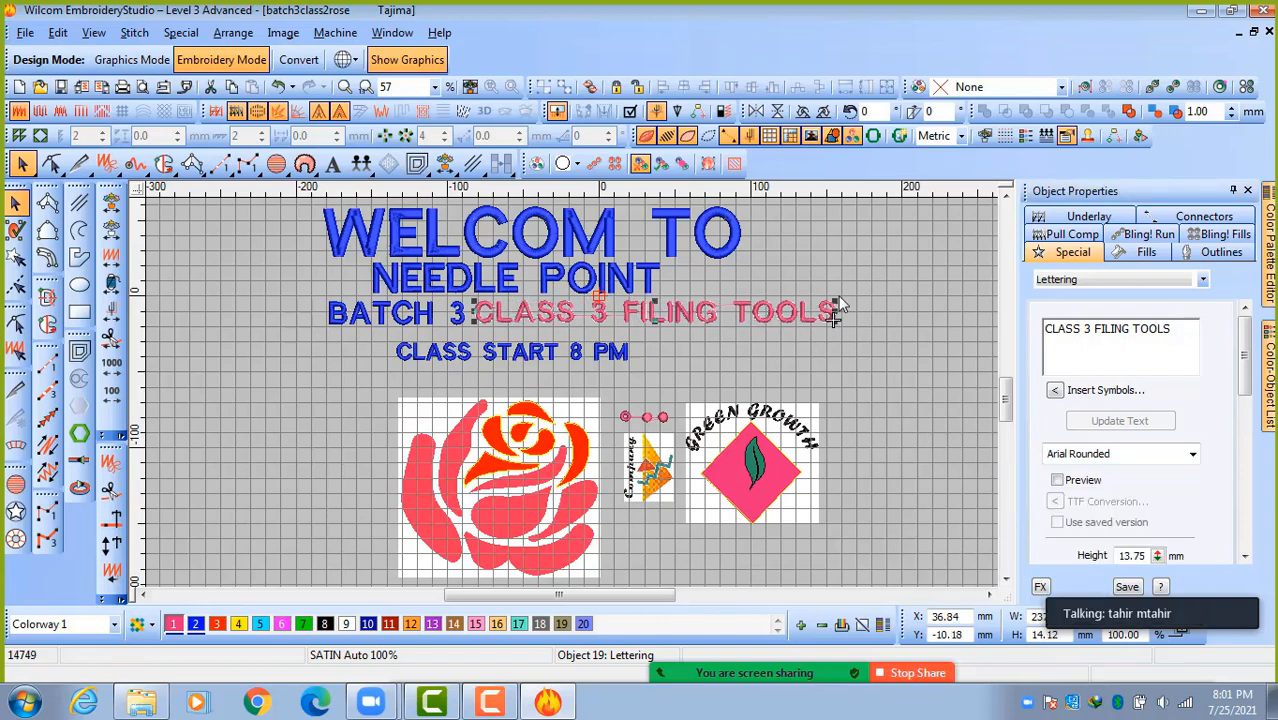
drag(836, 312, 765, 312)
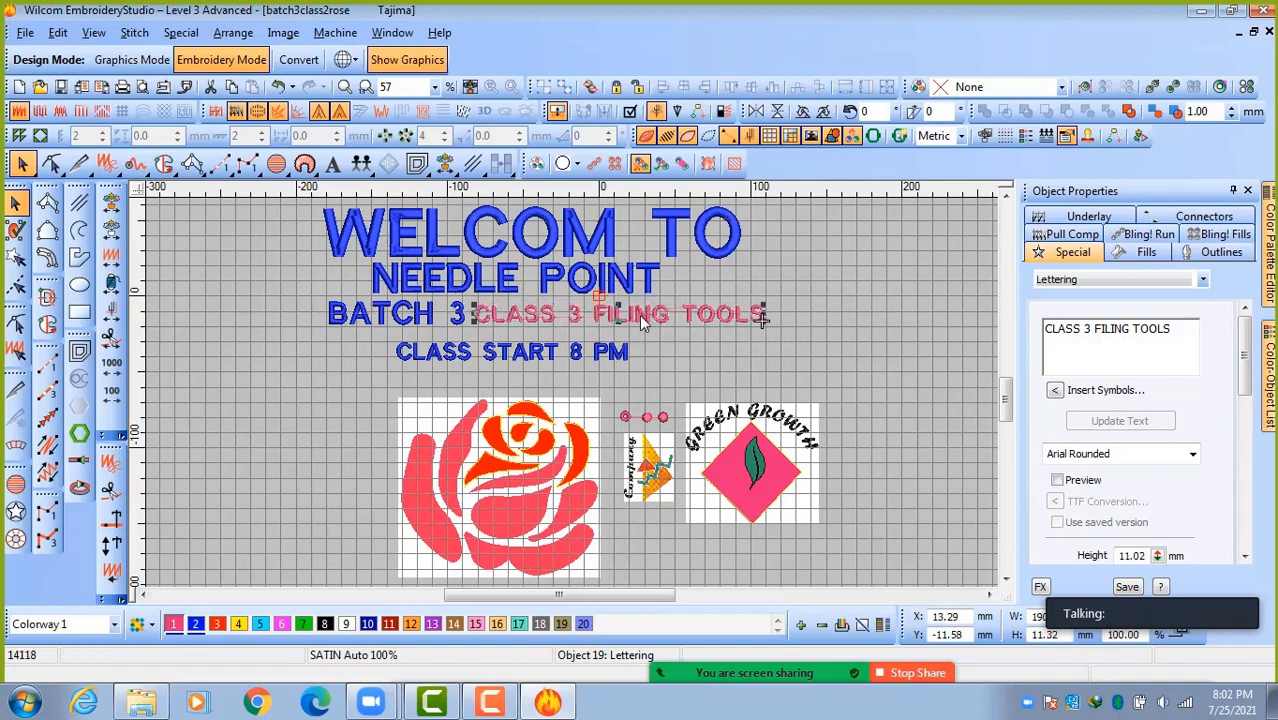
click(679, 375)
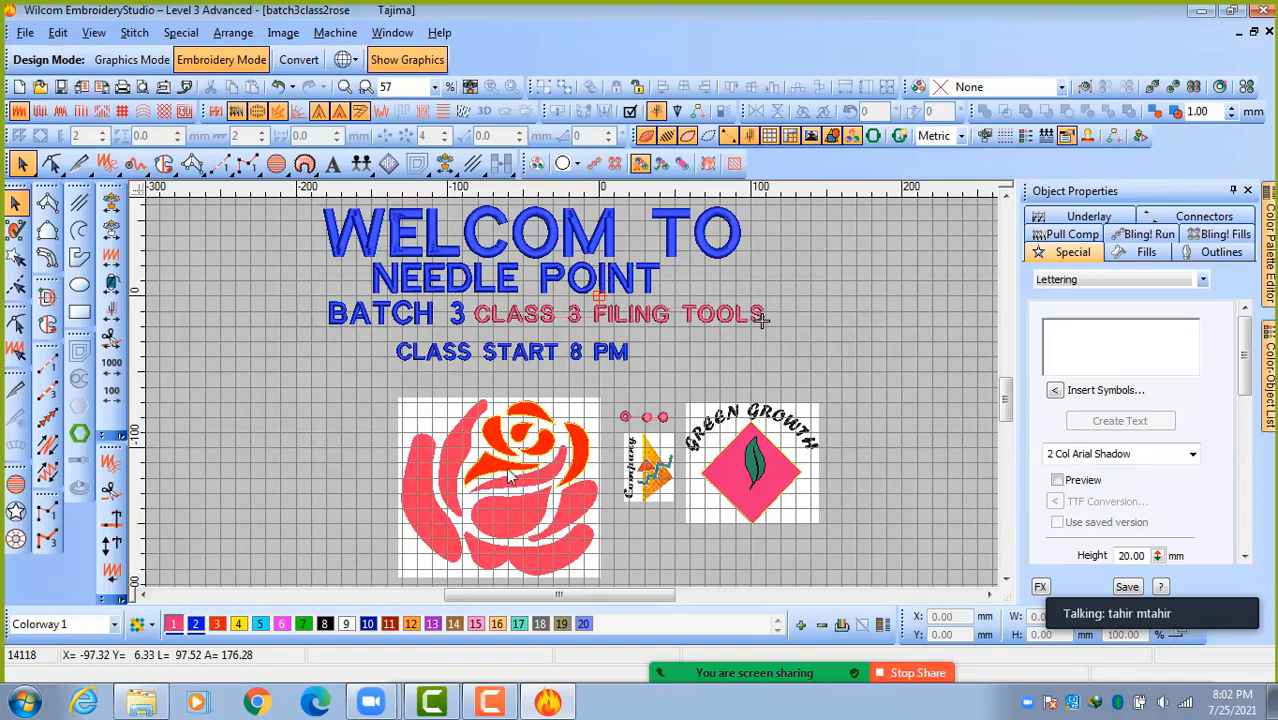
key(z)
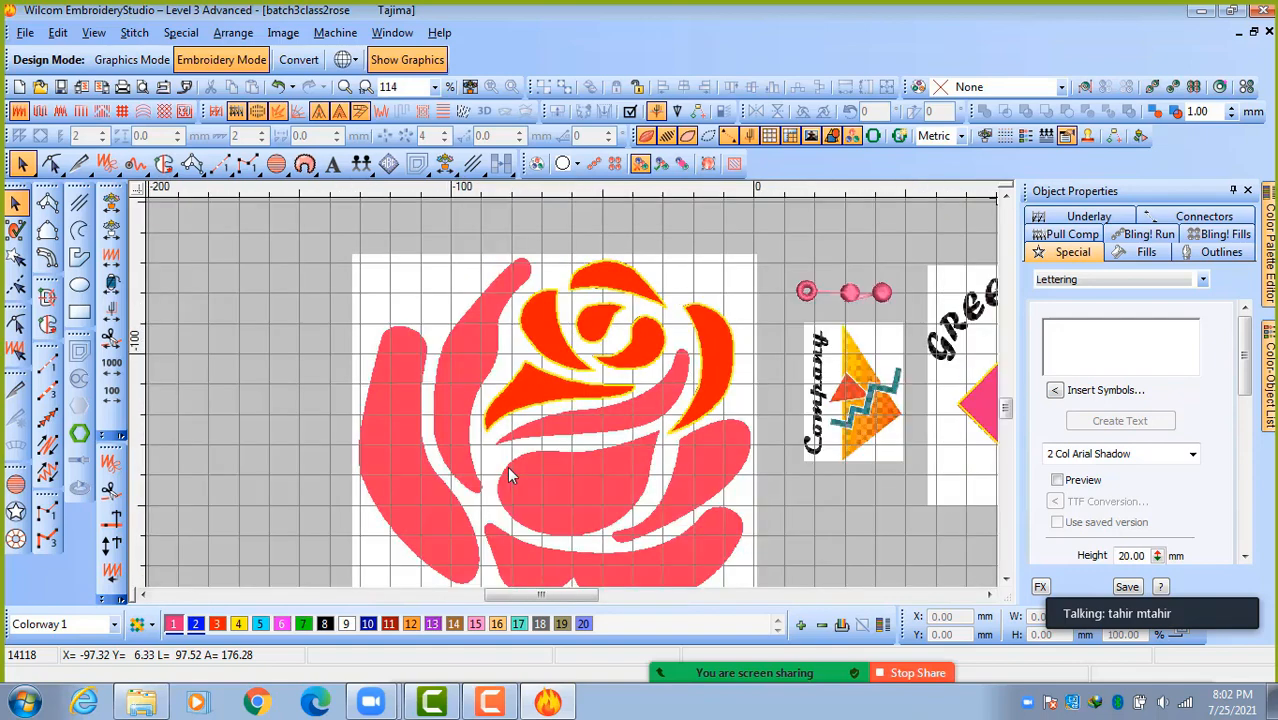
key(shift+z)
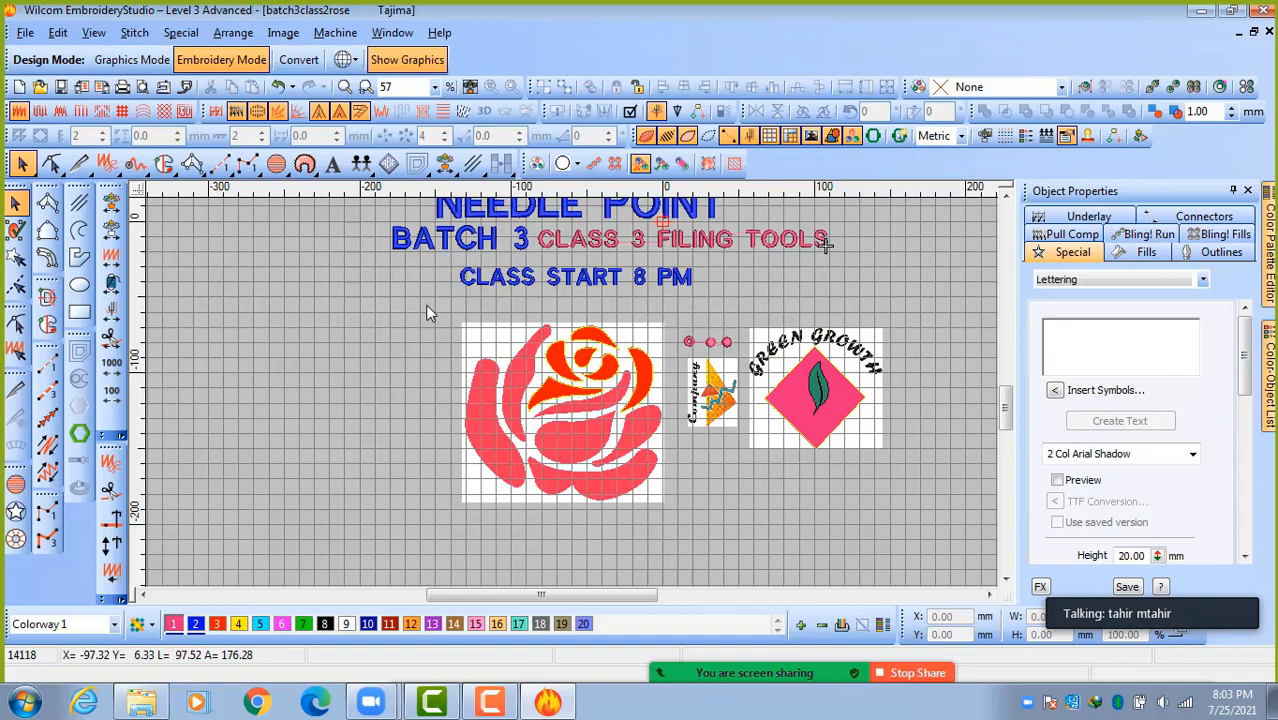
key(0)
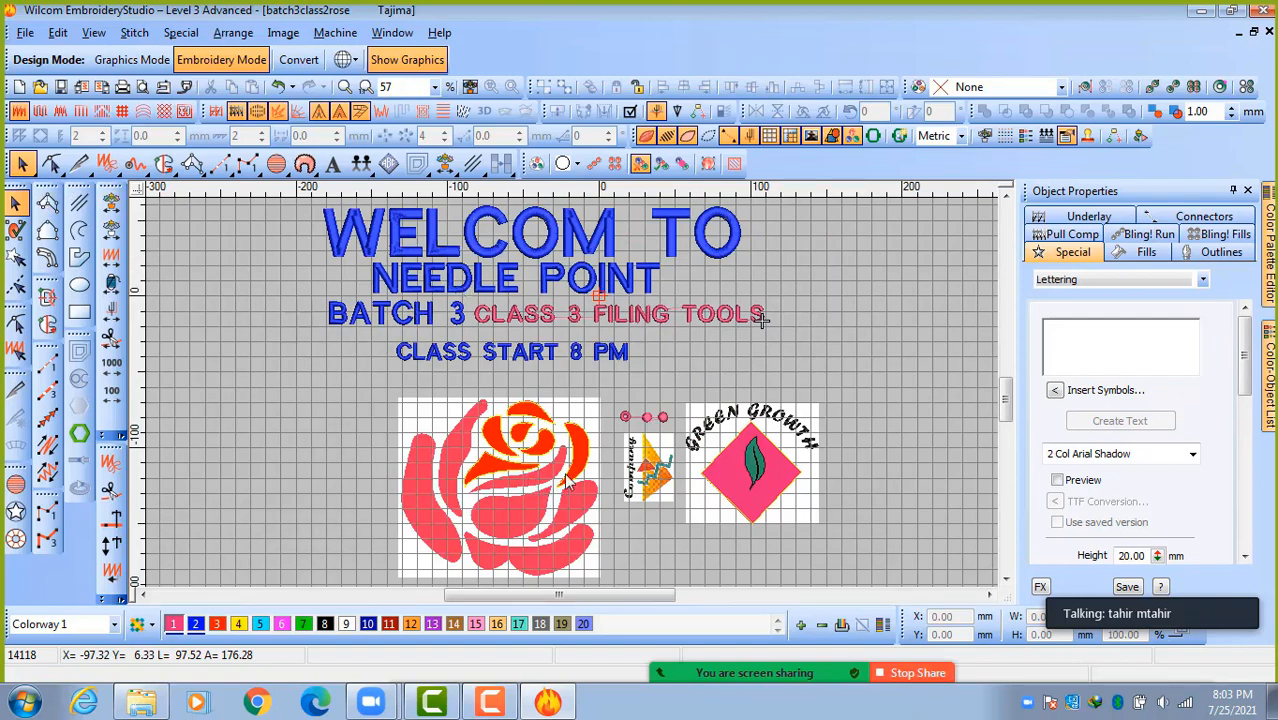
scroll(570, 470, up, 2)
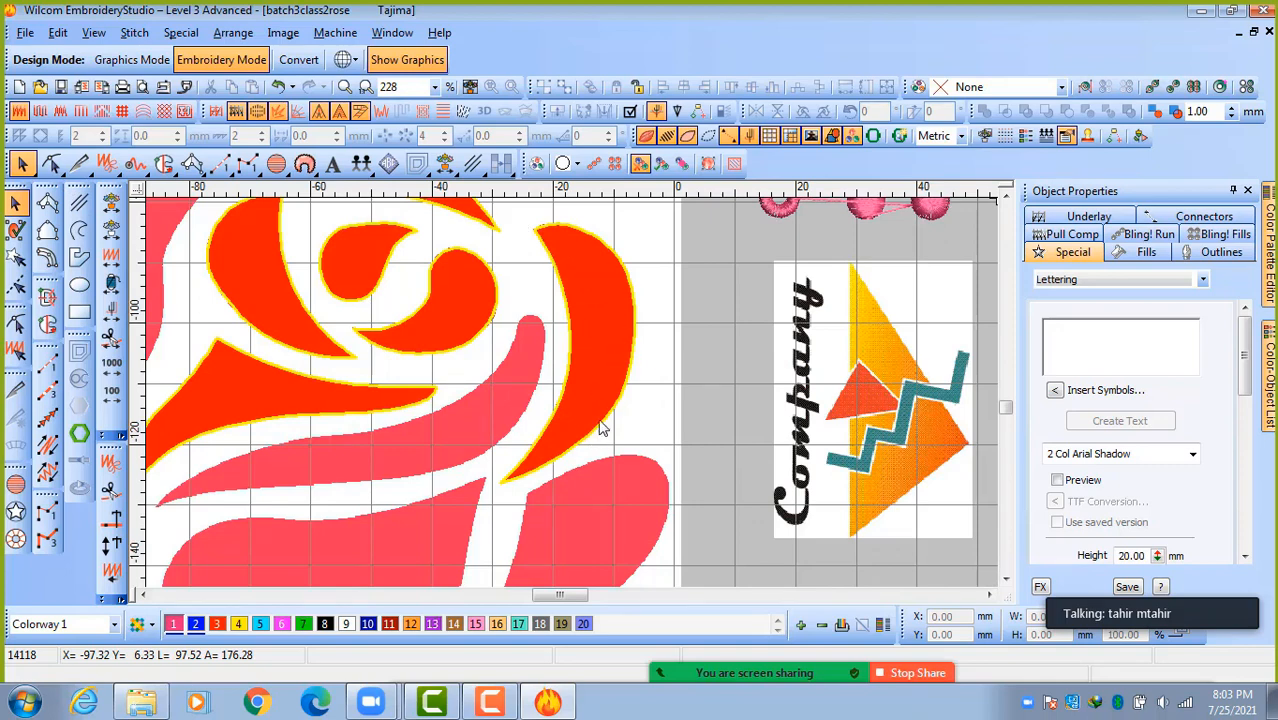
Examine the red rose petals by selecting the crescent petal and then the whole group of vector petals.
click(592, 350)
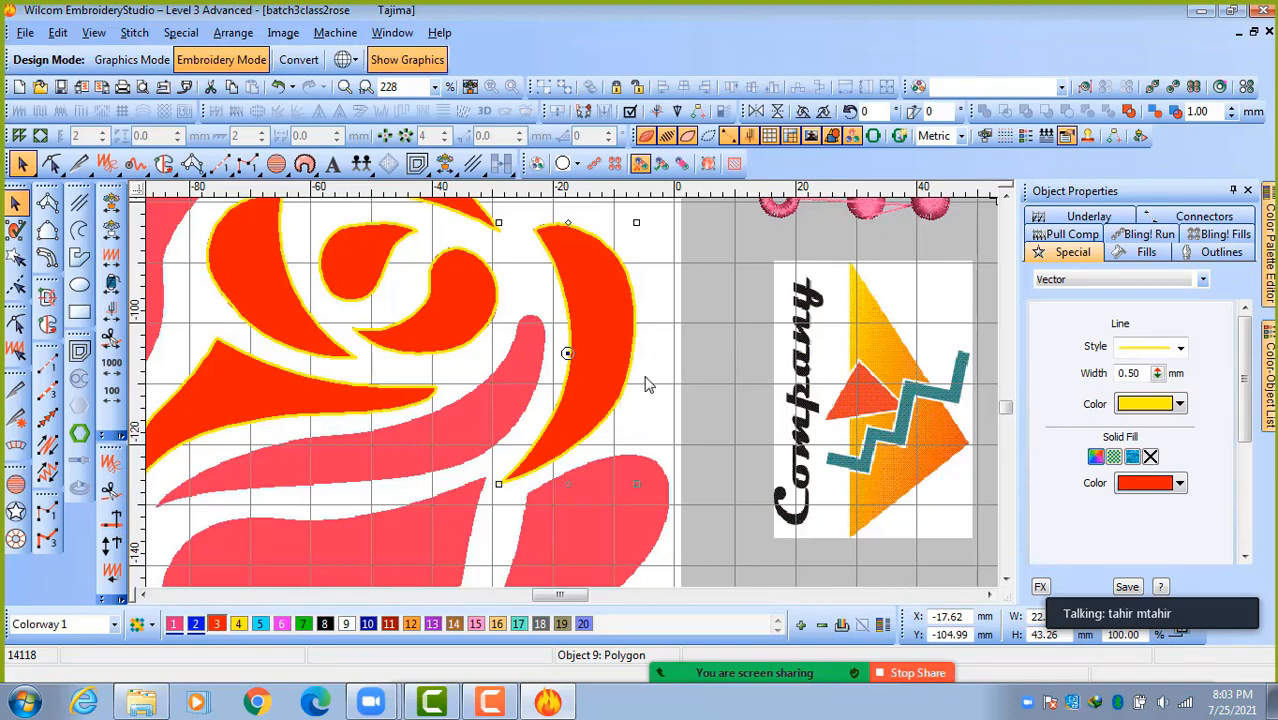
scroll(645, 383, down, 1)
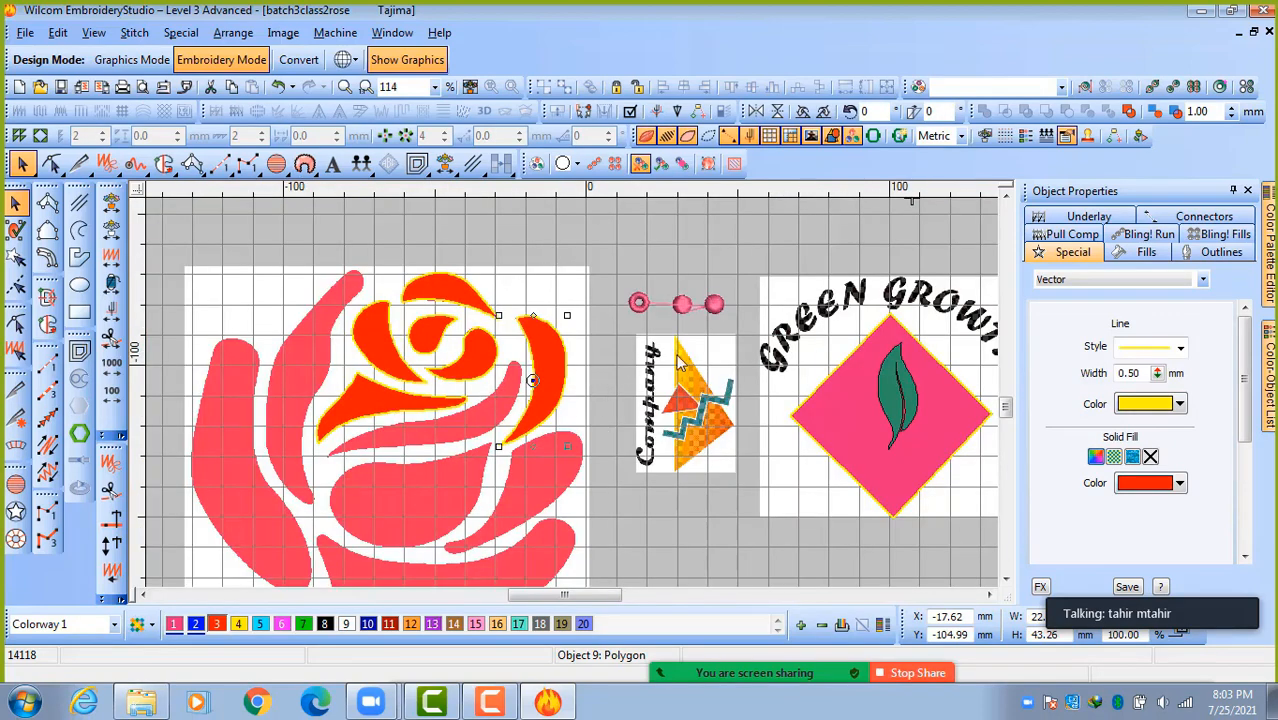
scroll(755, 367, down, 1)
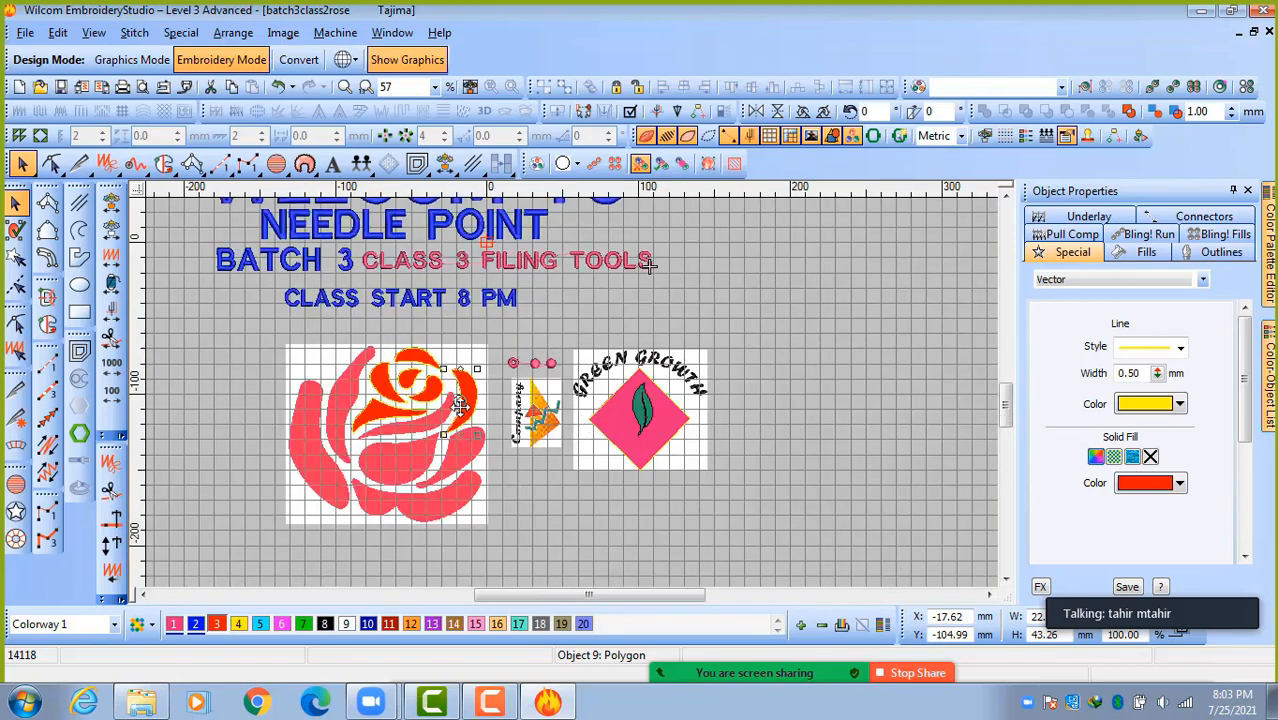
scroll(457, 414, up, 2)
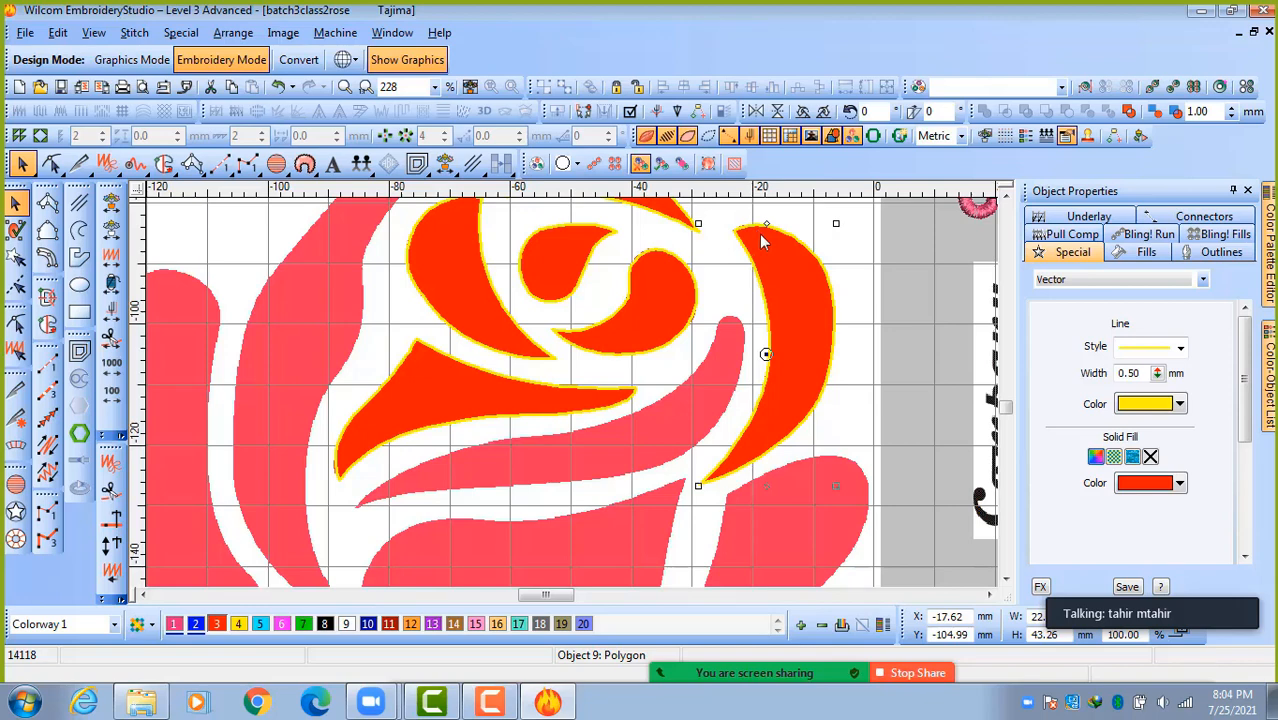
scroll(768, 332, down, 1)
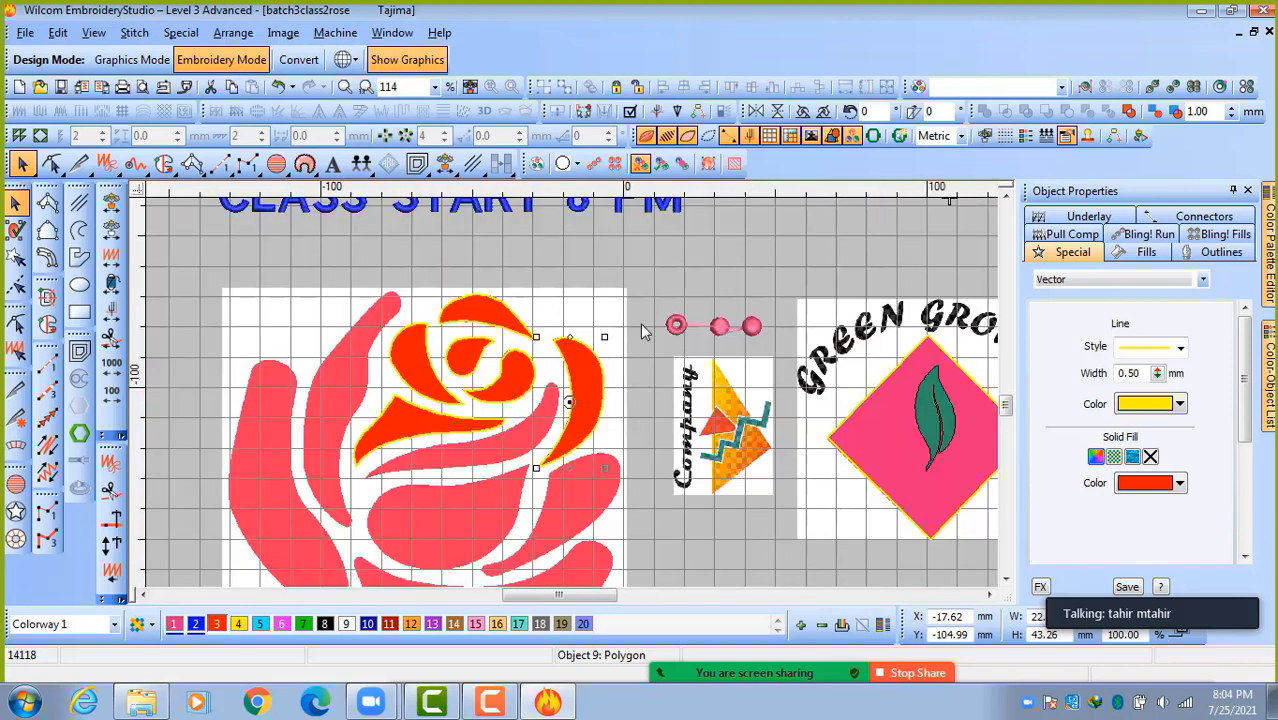
click(662, 291)
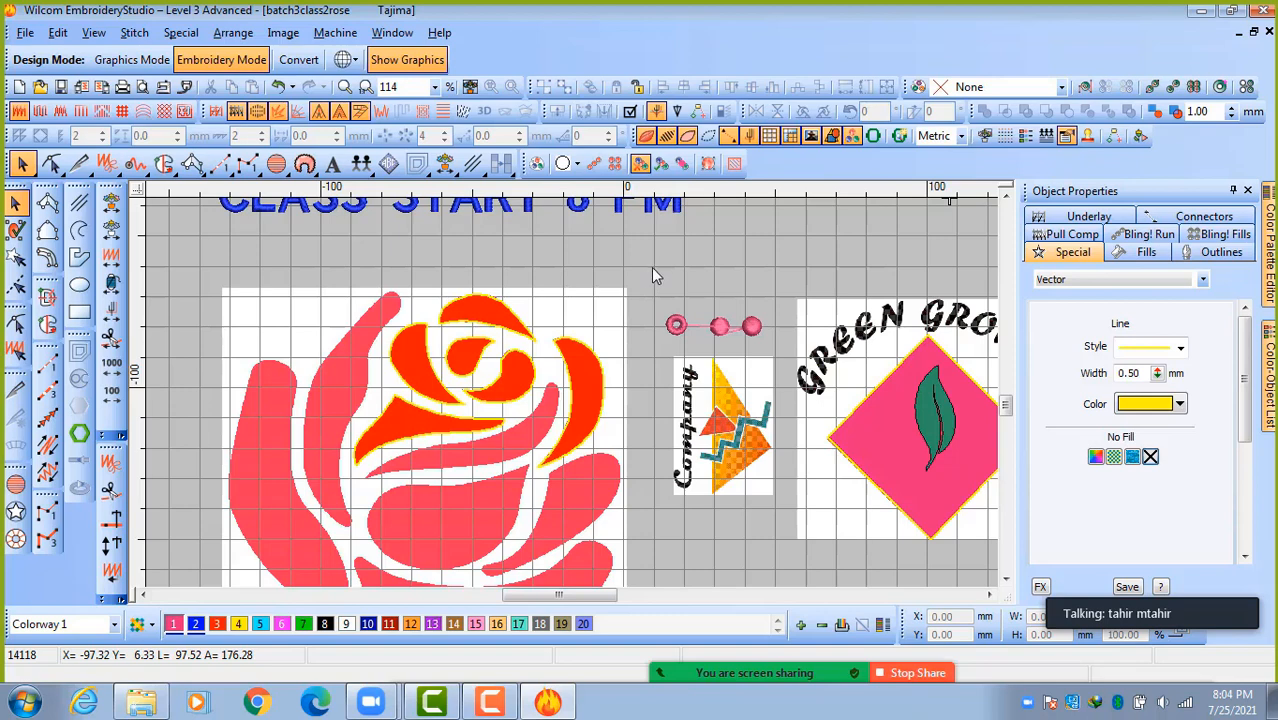
drag(663, 258, 282, 545)
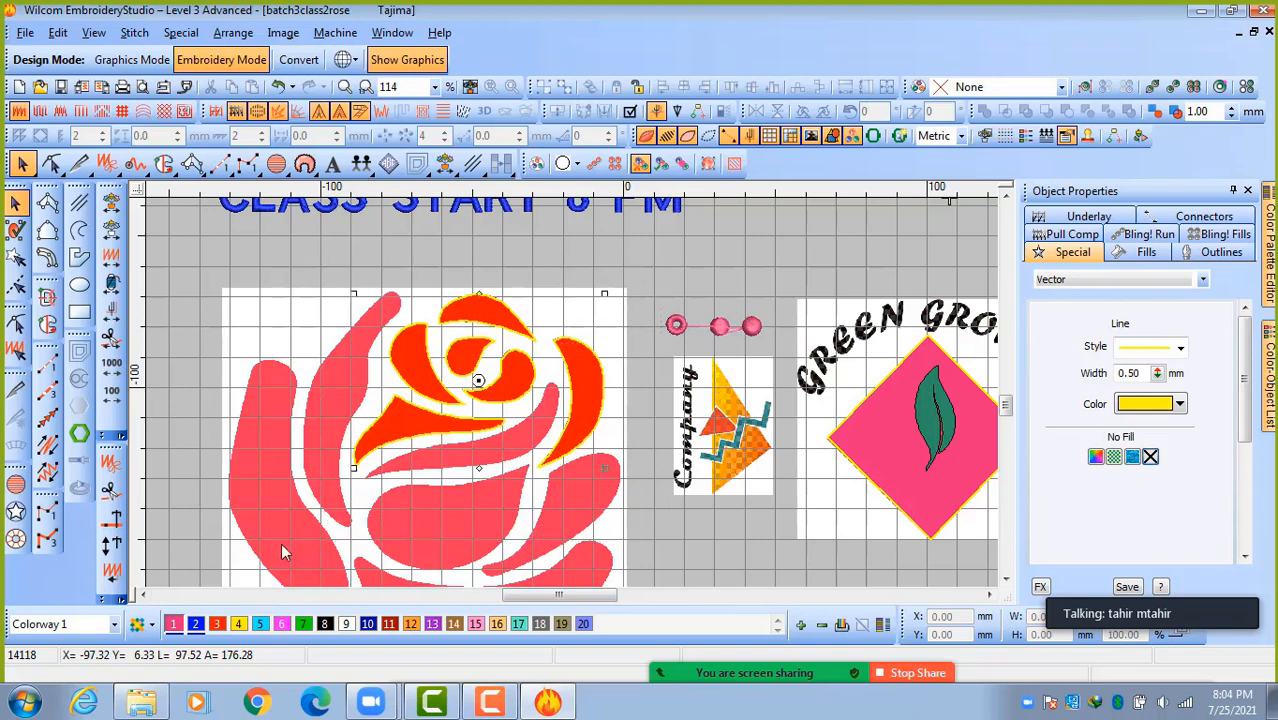
click(670, 272)
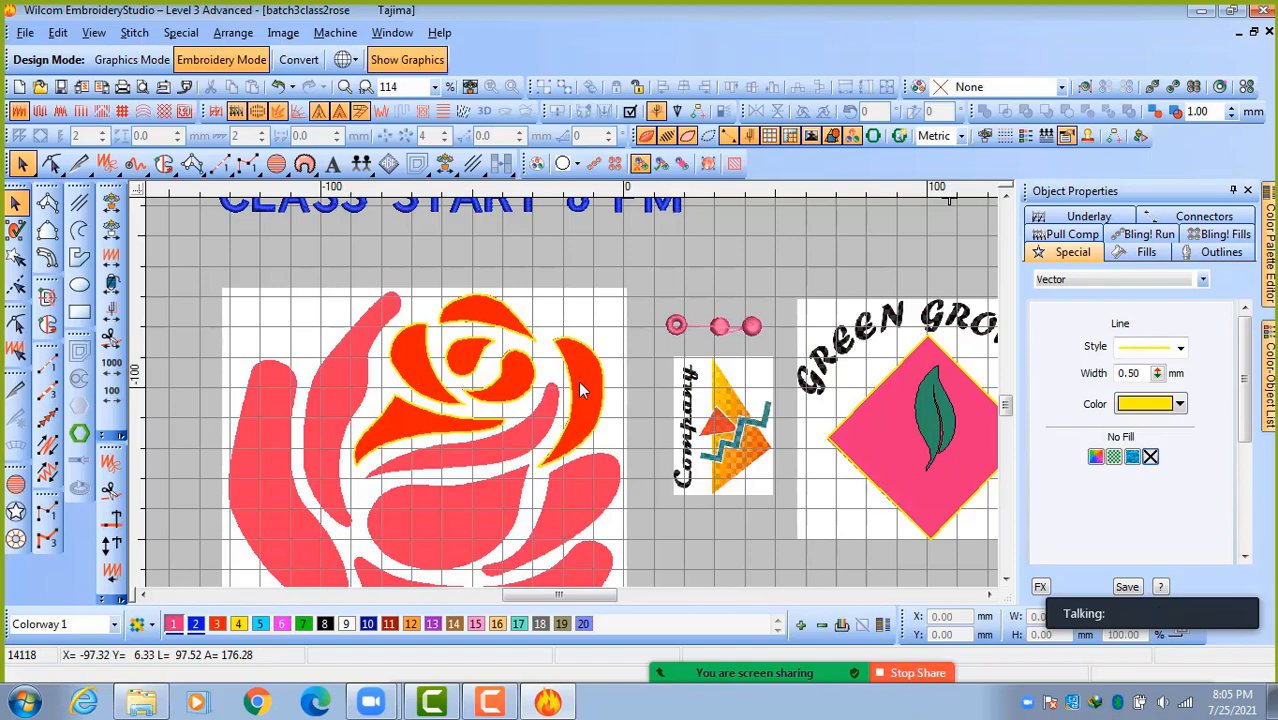
Examine the title lettering, the rose's upper petals and the logo samples in overview and close up.
scroll(663, 396, down, 1)
scroll(569, 398, down, 1)
scroll(560, 340, up, 1)
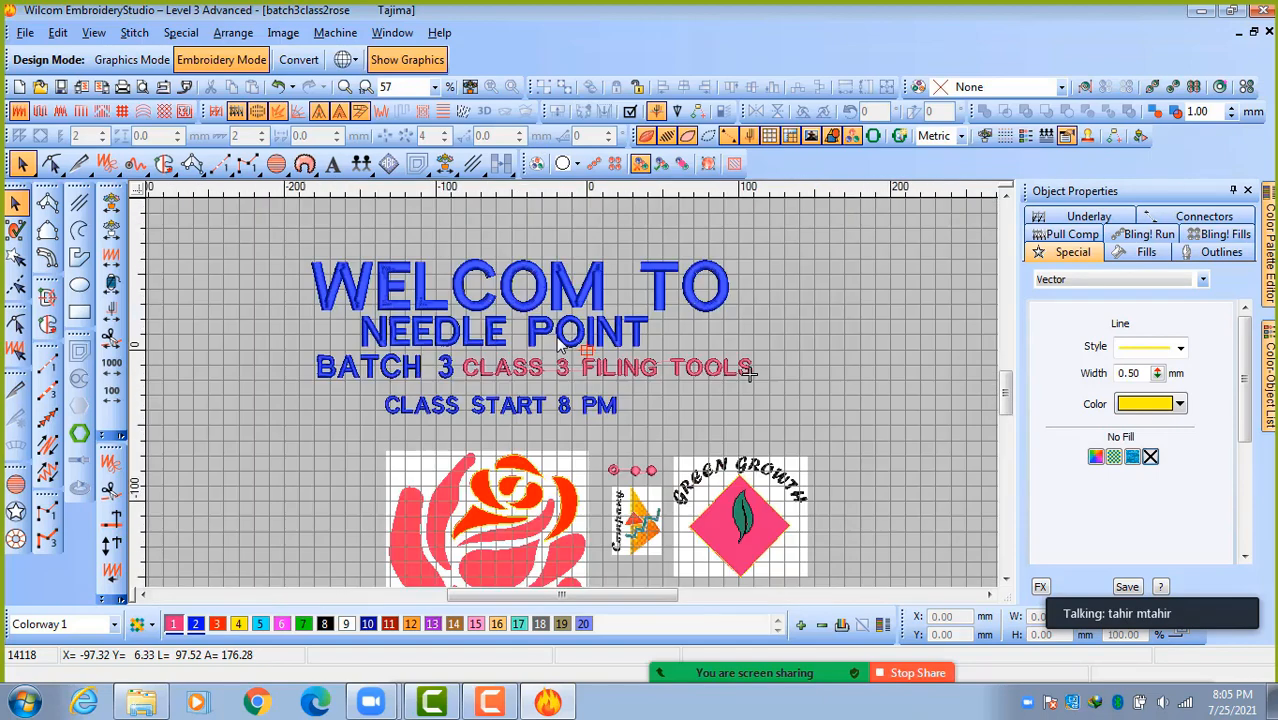
scroll(560, 343, down, 1)
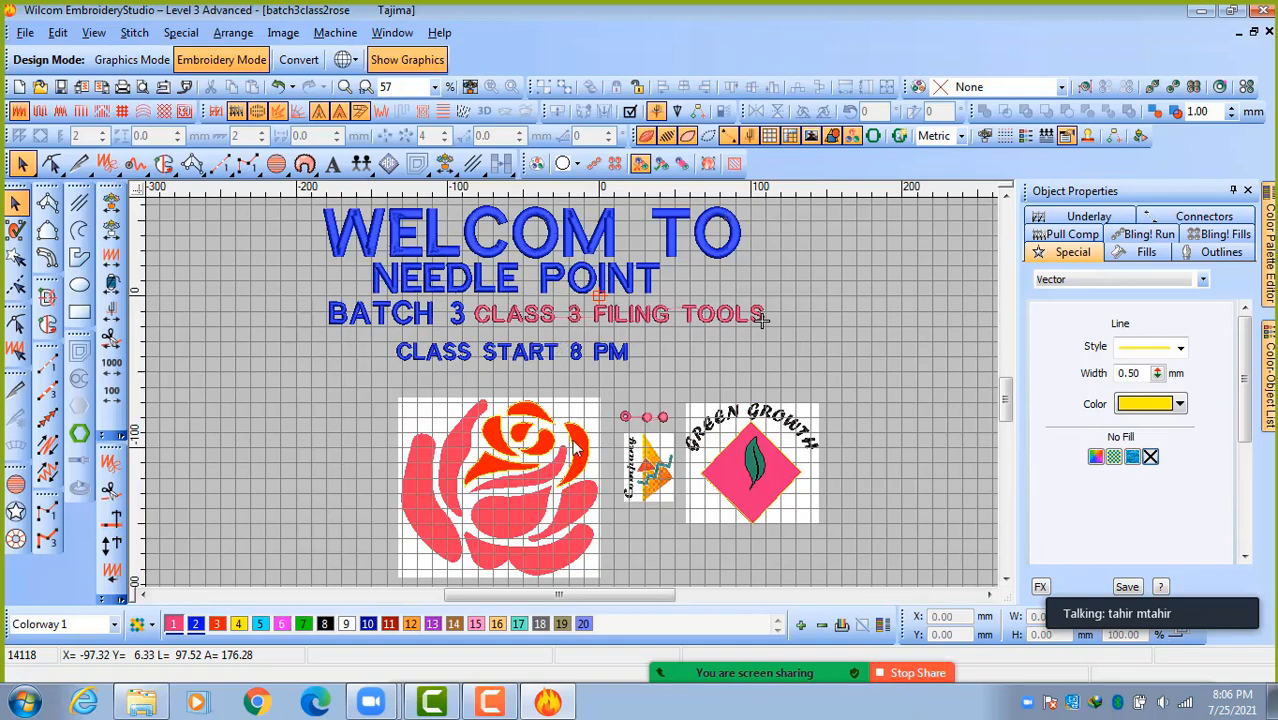
scroll(575, 447, up, 3)
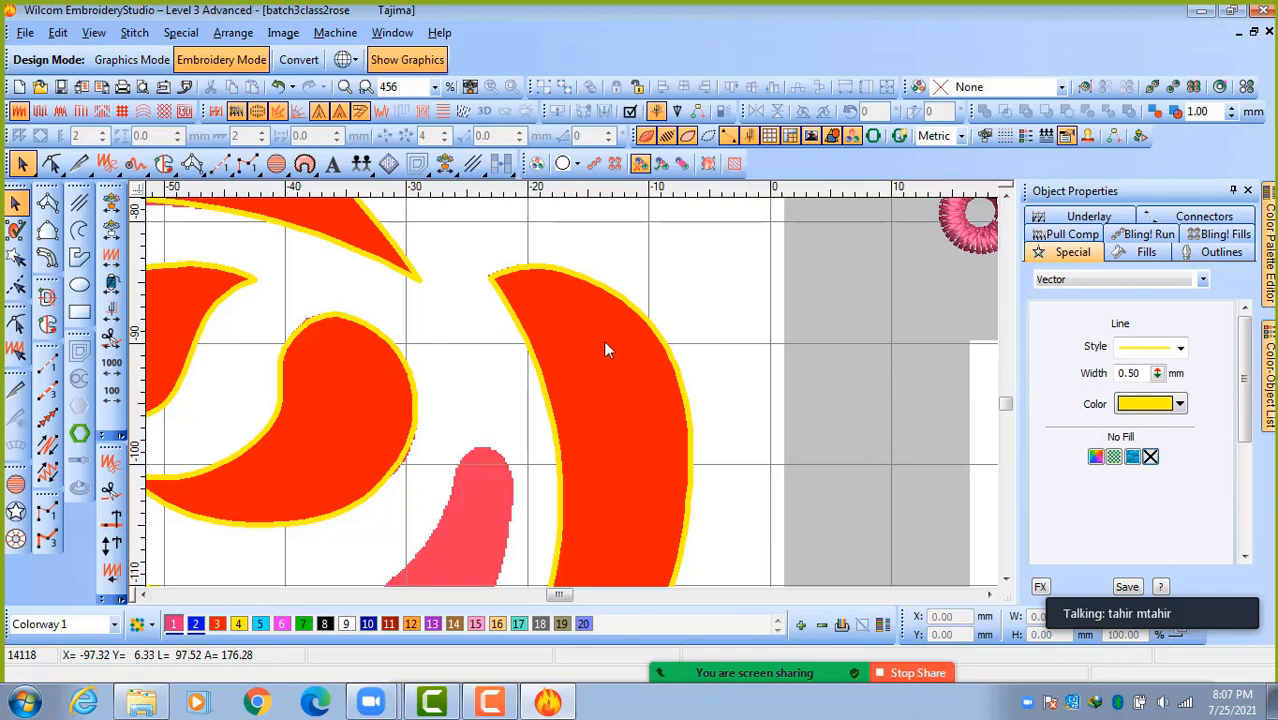
key(shift+z)
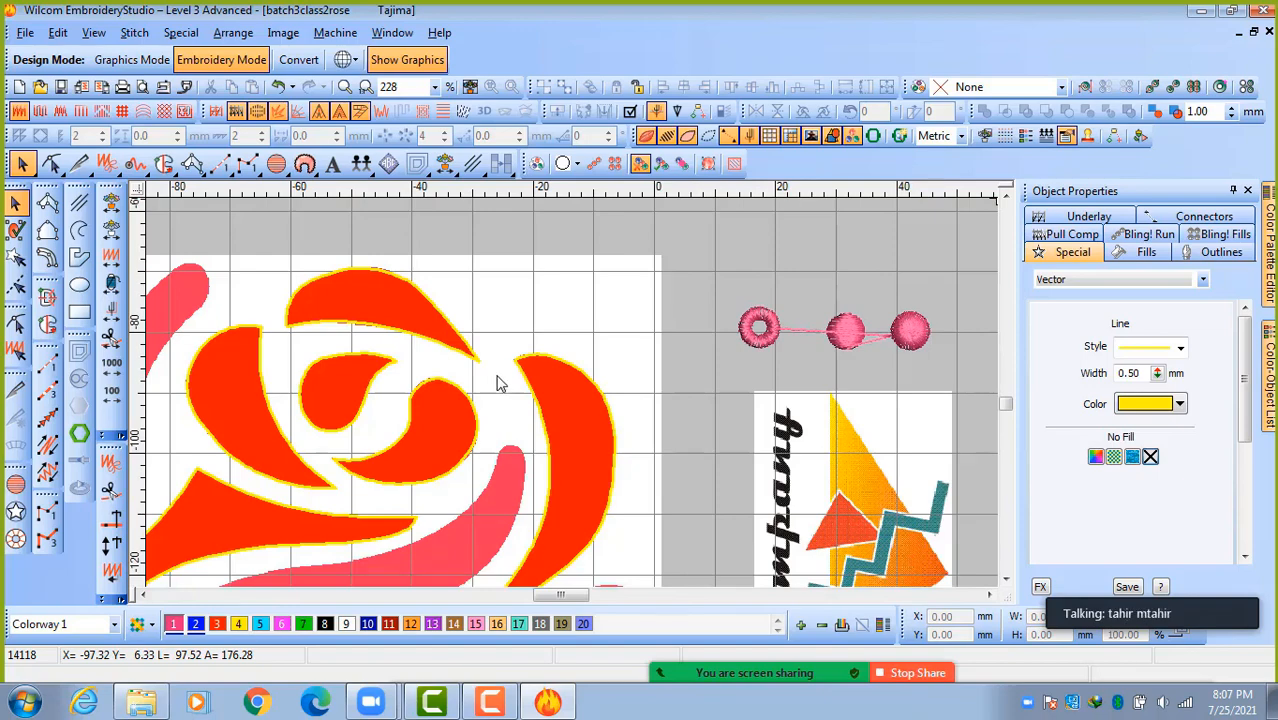
key(shift+z)
key(shift+z)
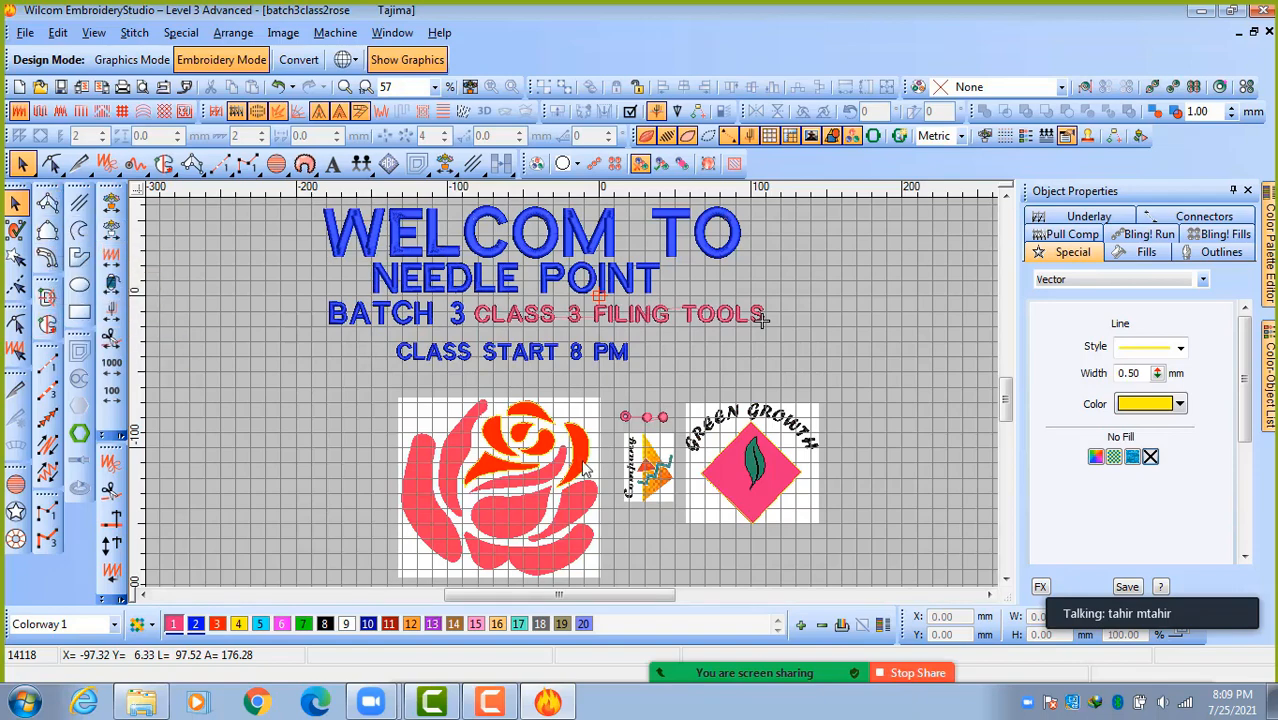
scroll(578, 455, up, 3)
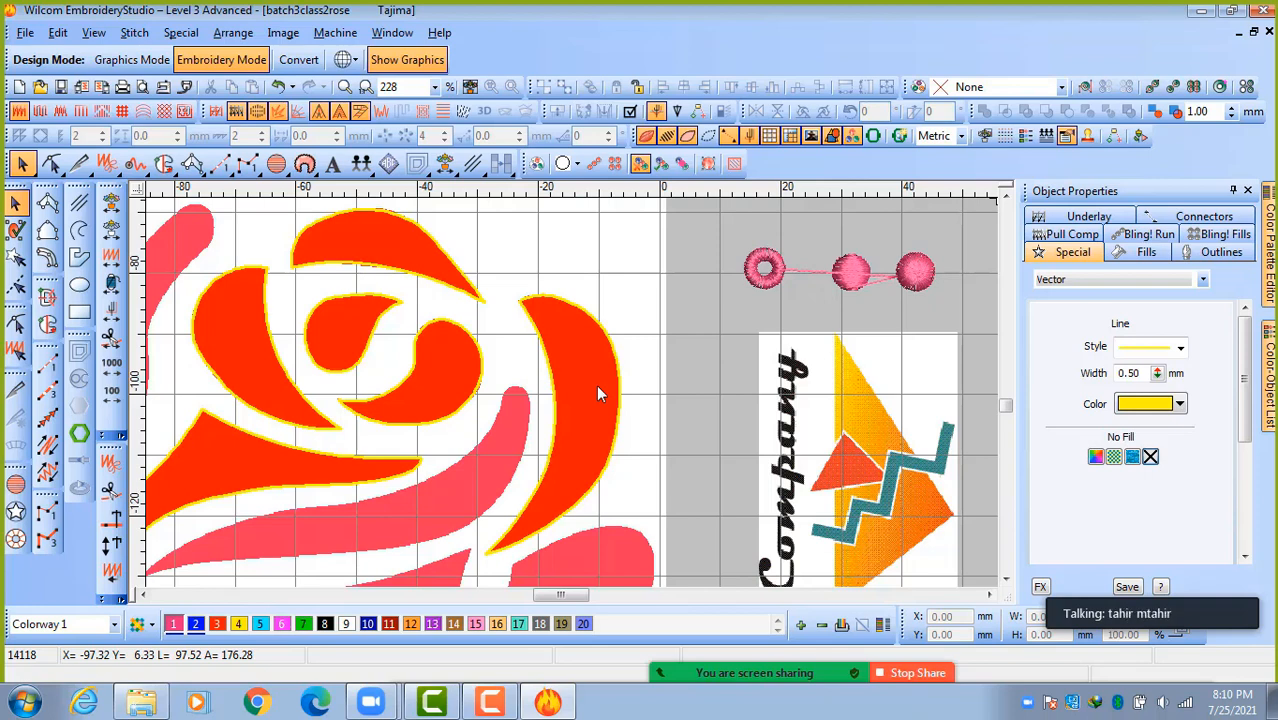
scroll(596, 394, down, 1)
scroll(658, 320, down, 2)
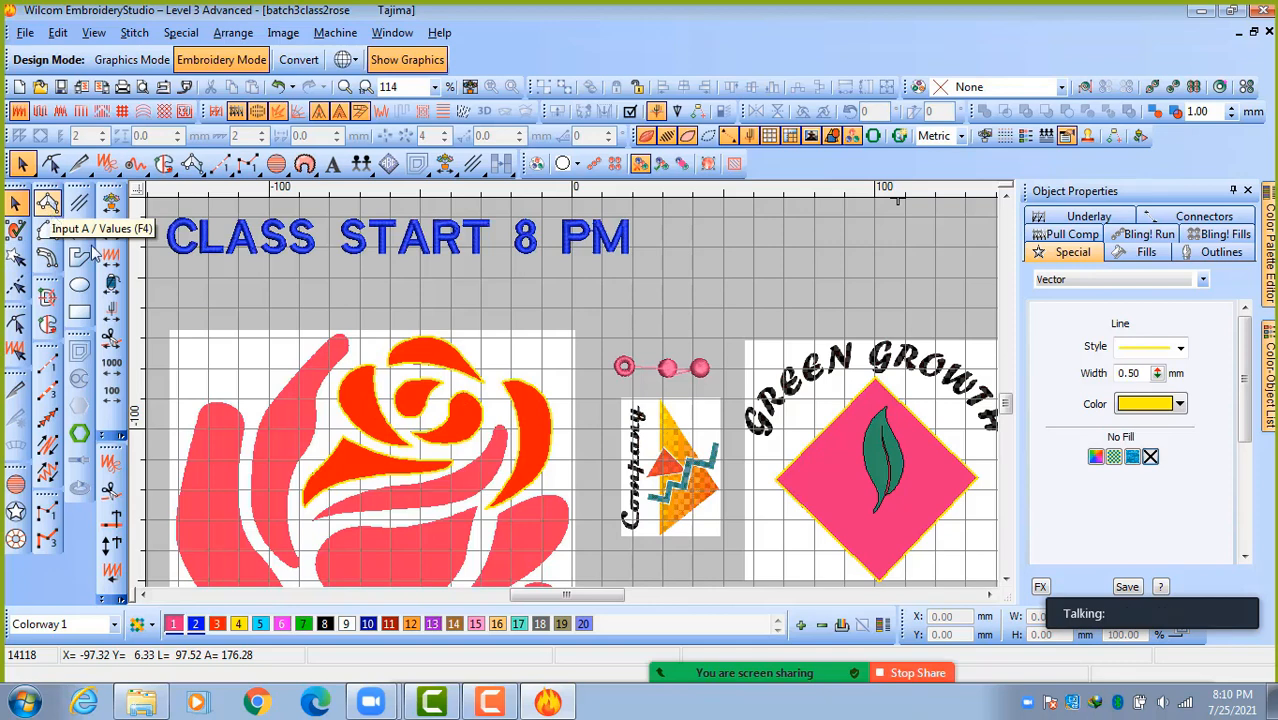
Digitize a bent satin column about 53 mm high with Input A, between the CLASS 3 FILING TOOLS line and the GREEN GROWTH logo.
click(46, 203)
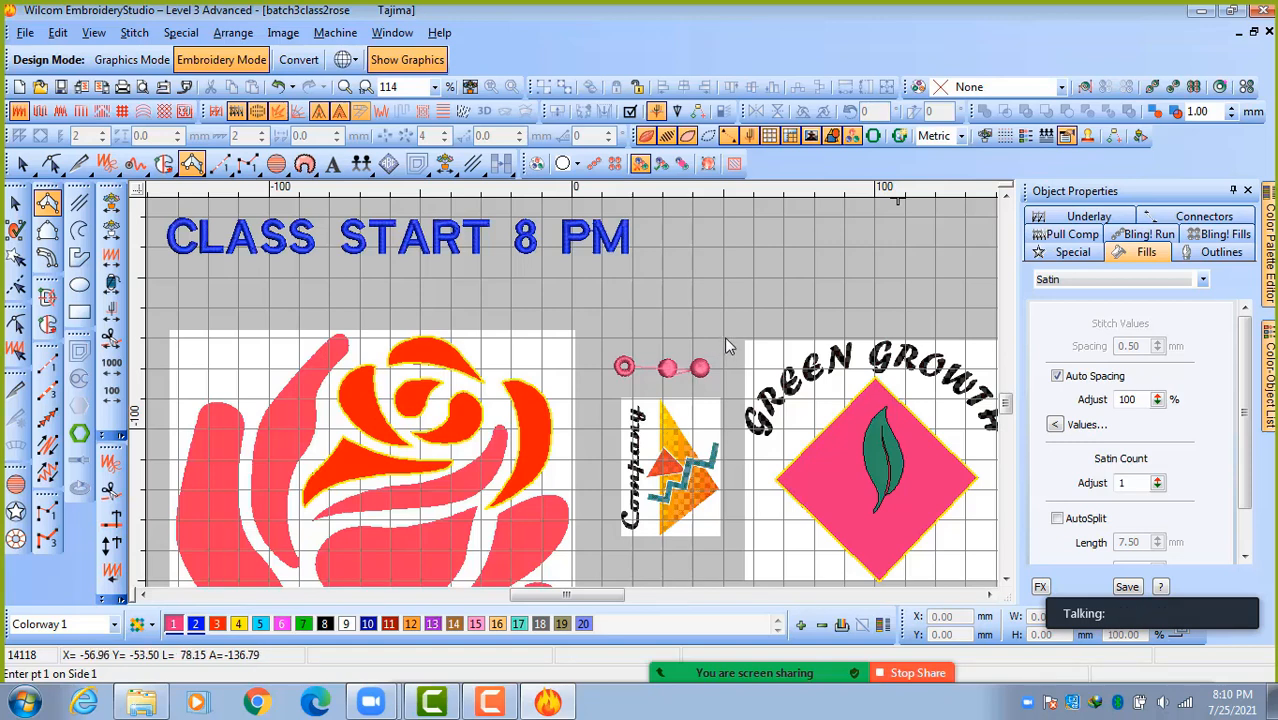
click(726, 340)
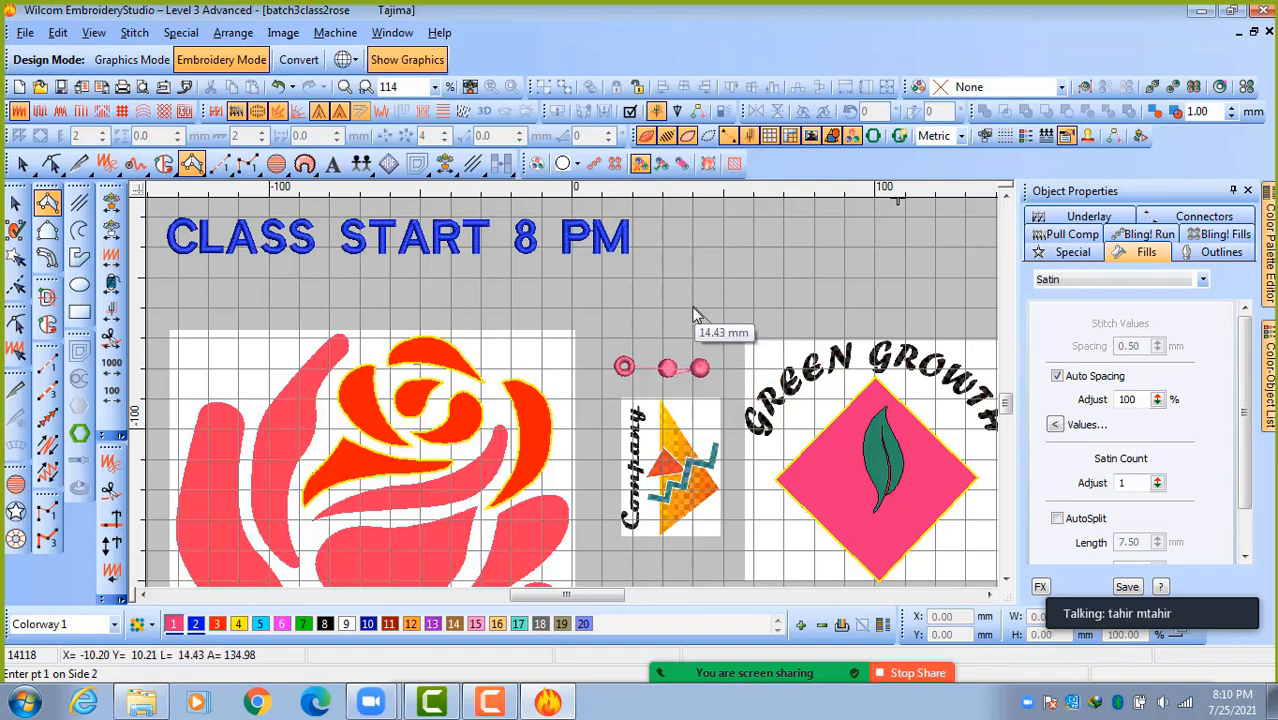
click(692, 307)
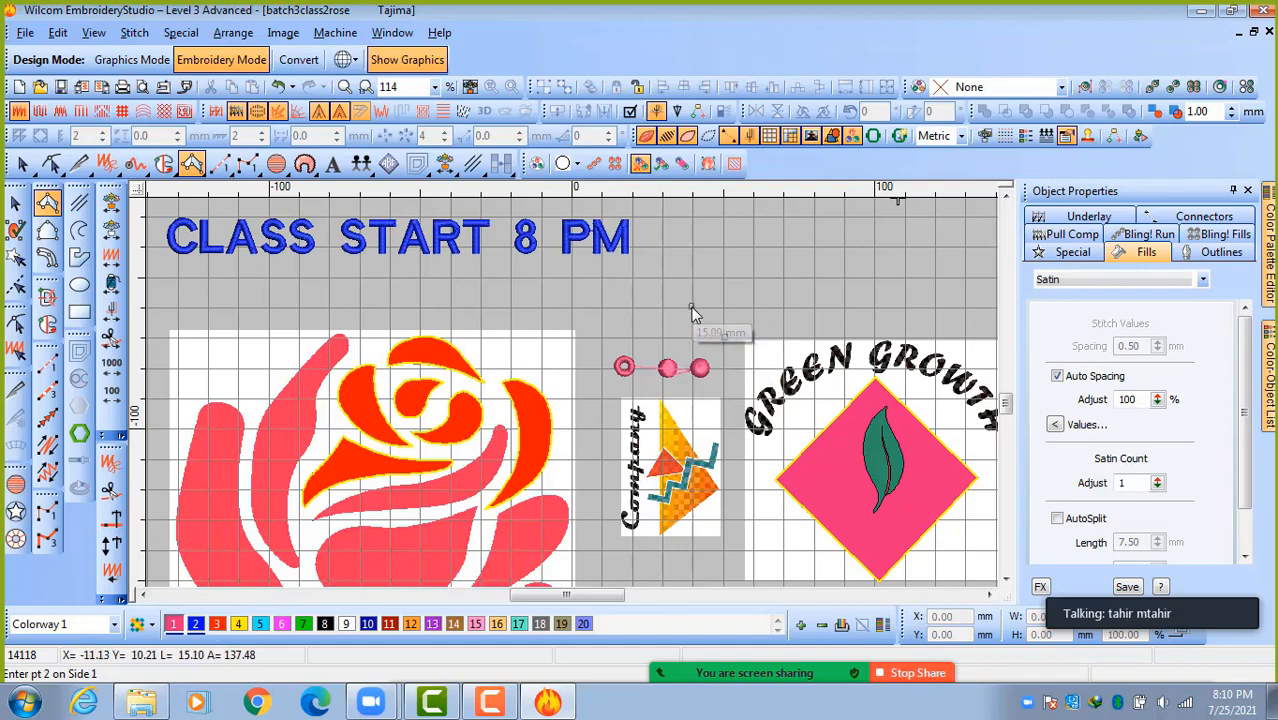
click(754, 277)
click(754, 214)
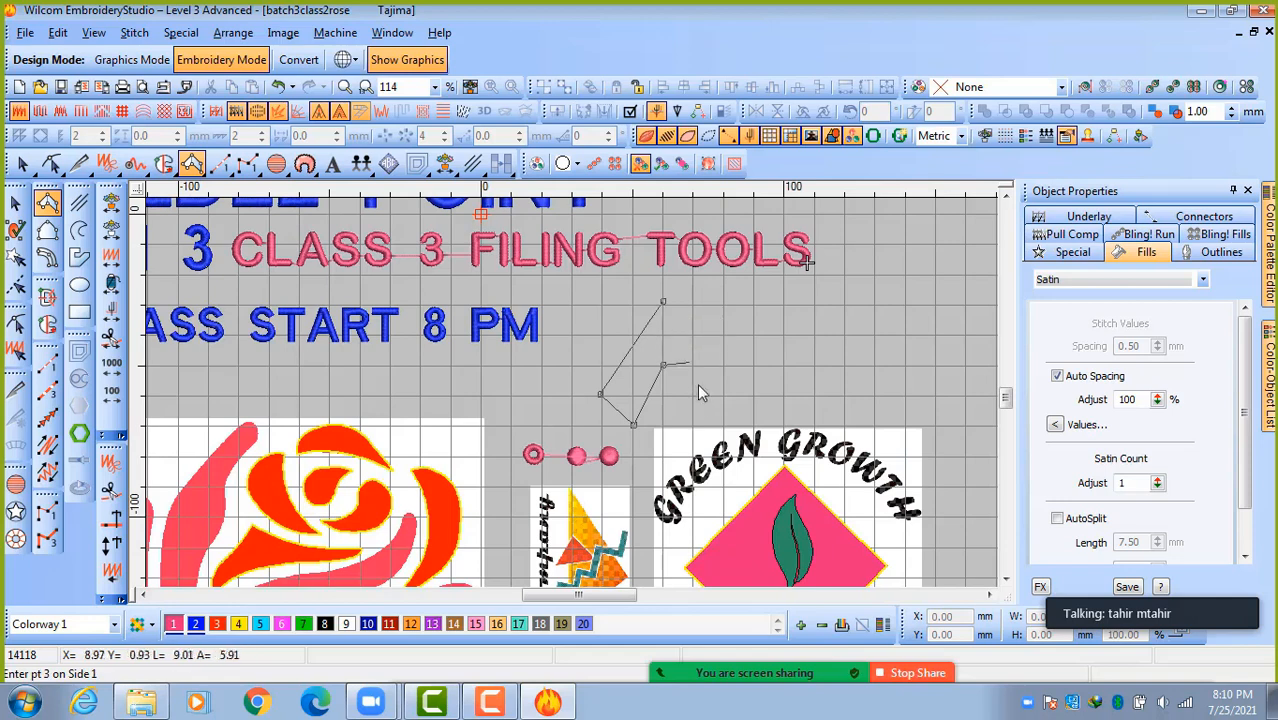
click(745, 456)
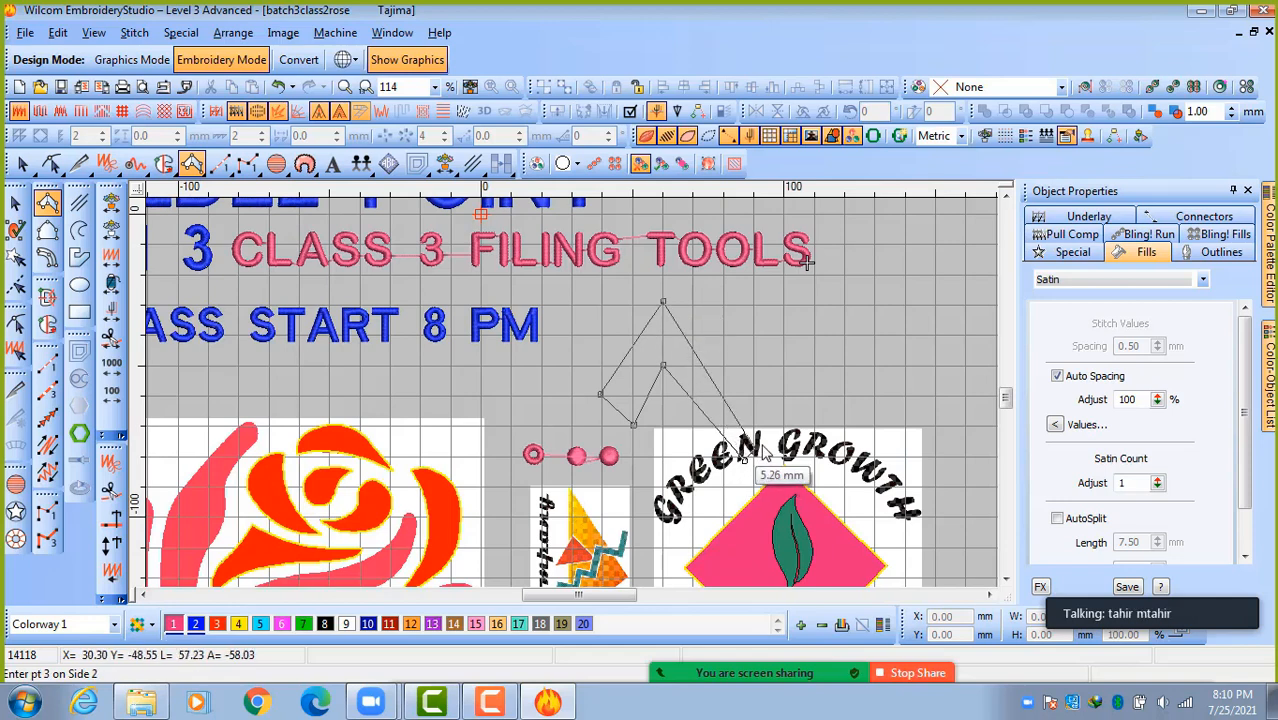
click(781, 422)
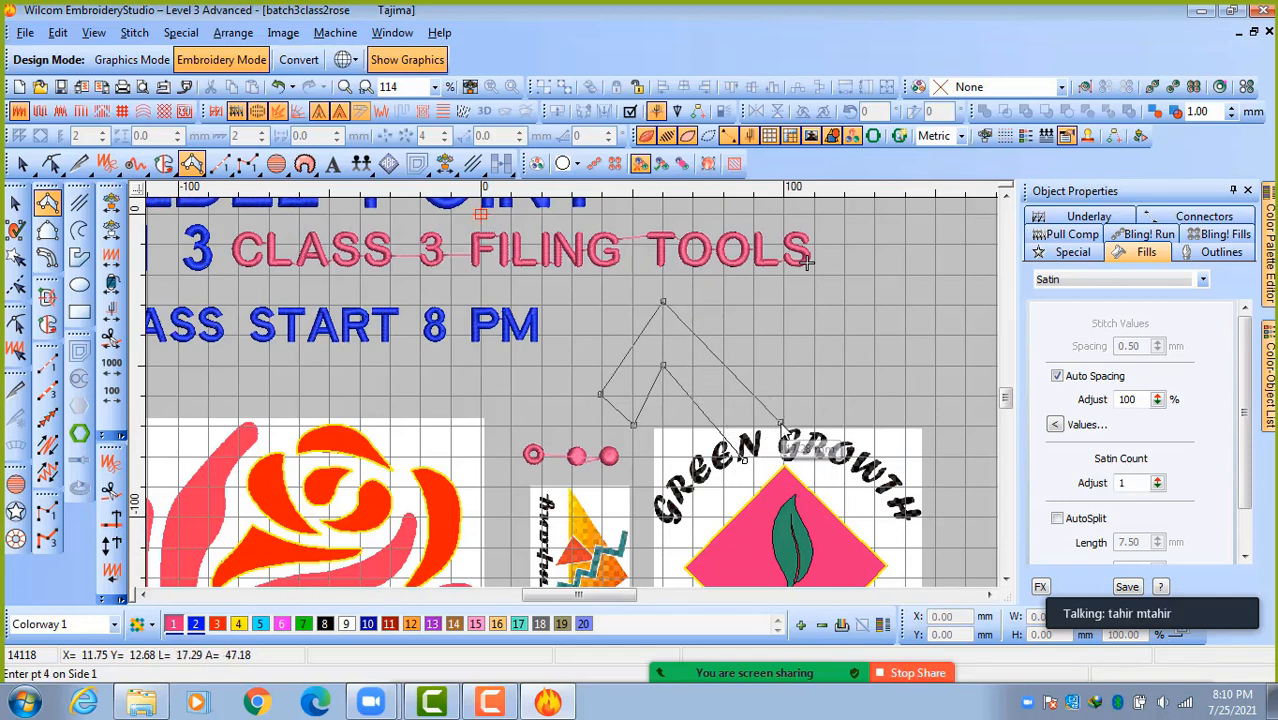
key(Return)
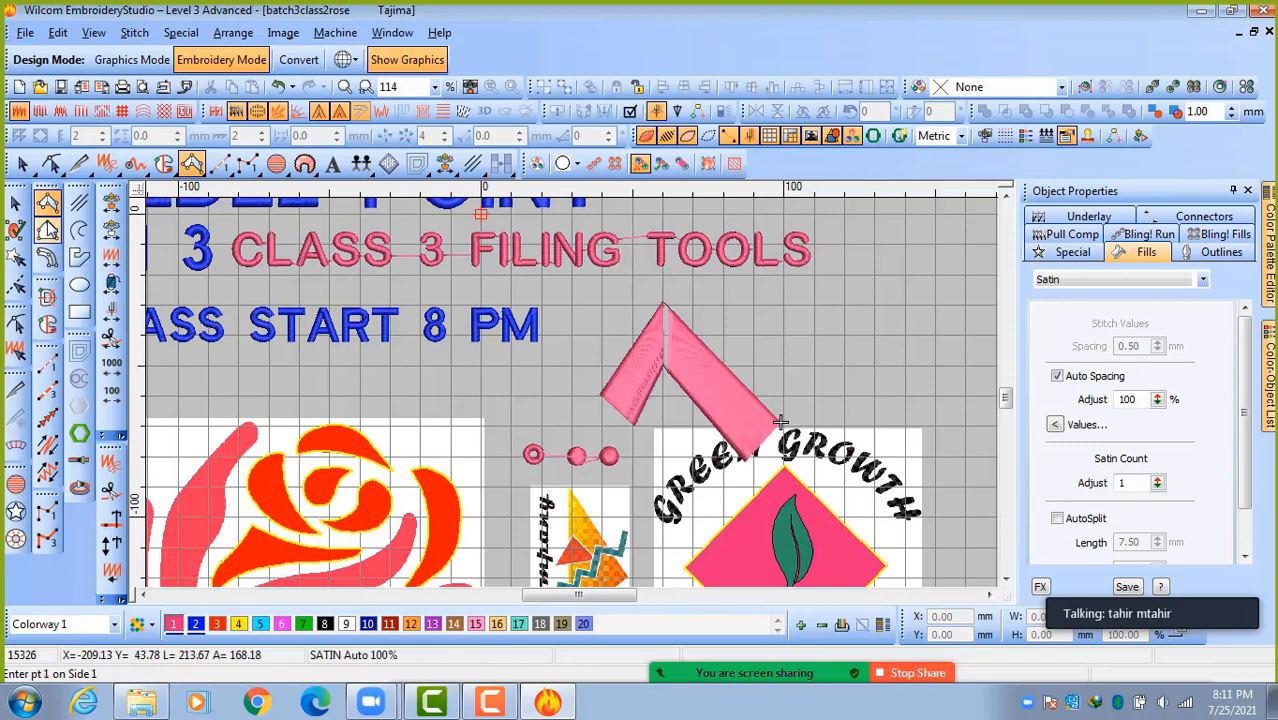
Scale the bent satin column down to about 16 mm high, placing it above the rose image's upper-right corner.
click(17, 207)
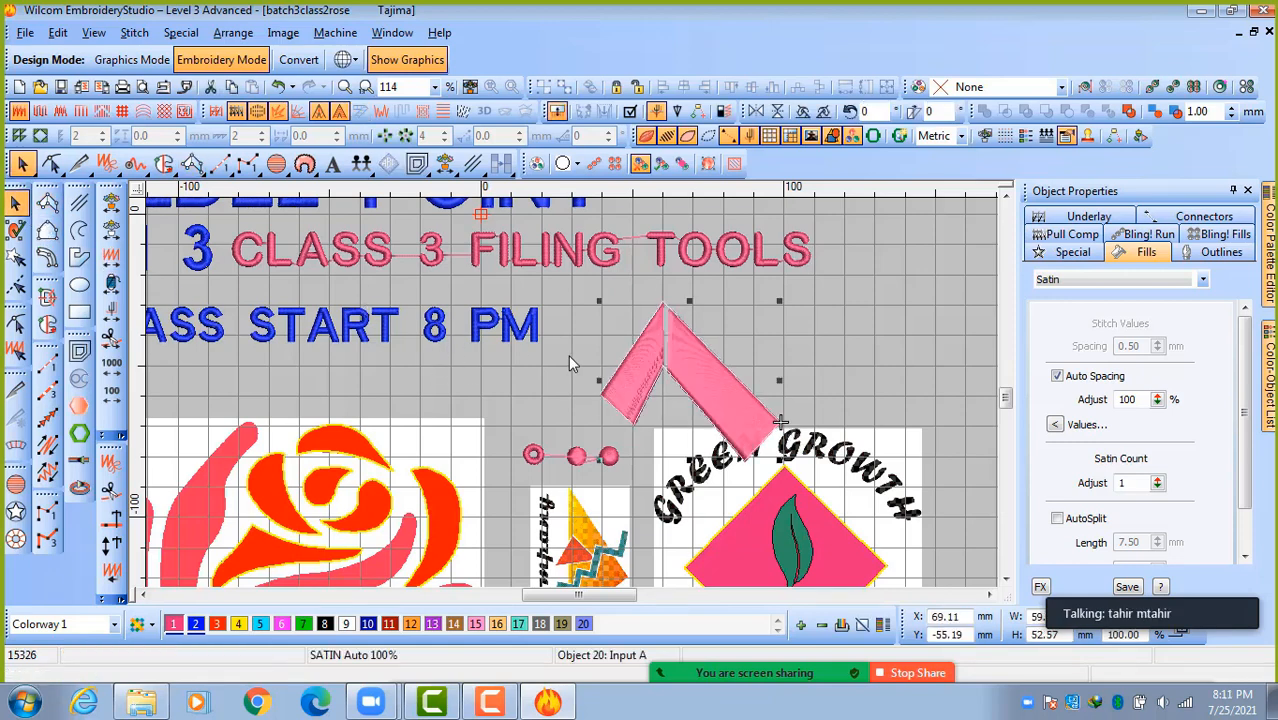
drag(779, 300, 477, 408)
scroll(468, 414, up, 2)
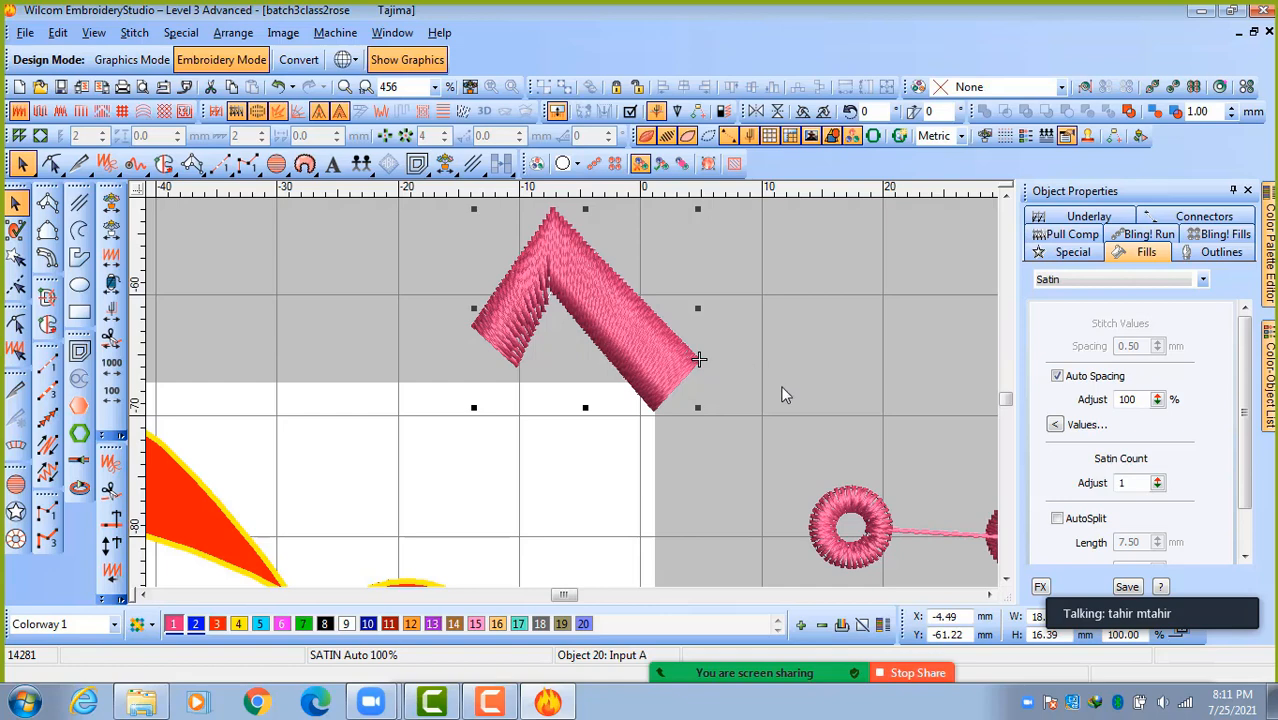
key(shift+z)
key(shift+z)
click(583, 388)
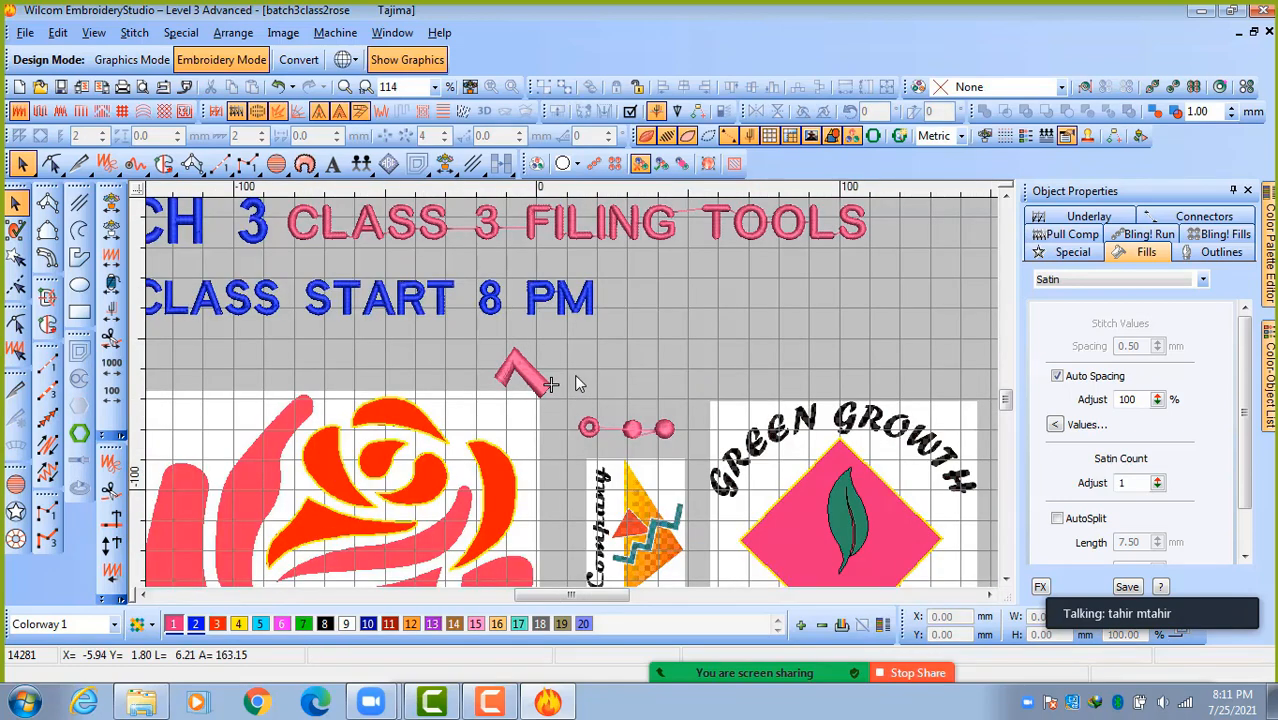
Draw a vector rectangle about 57 mm wide and 8 mm high to the right of the small satin column.
click(82, 314)
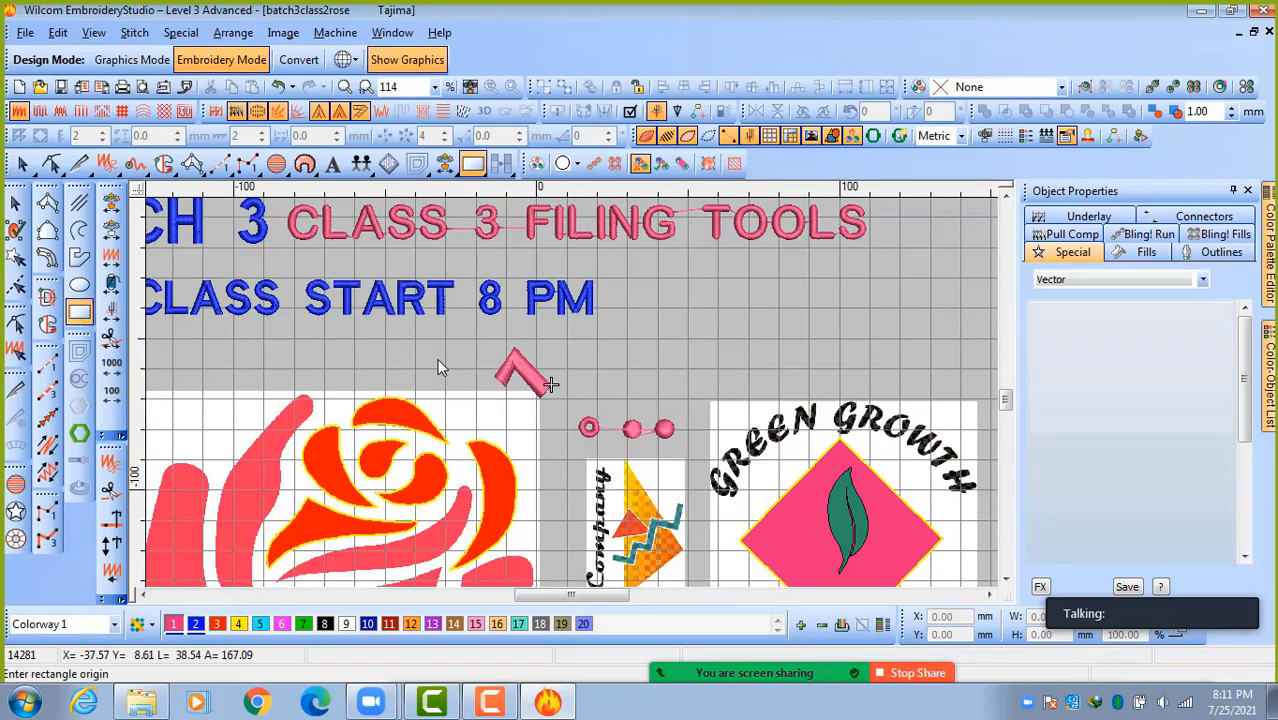
click(606, 342)
click(780, 364)
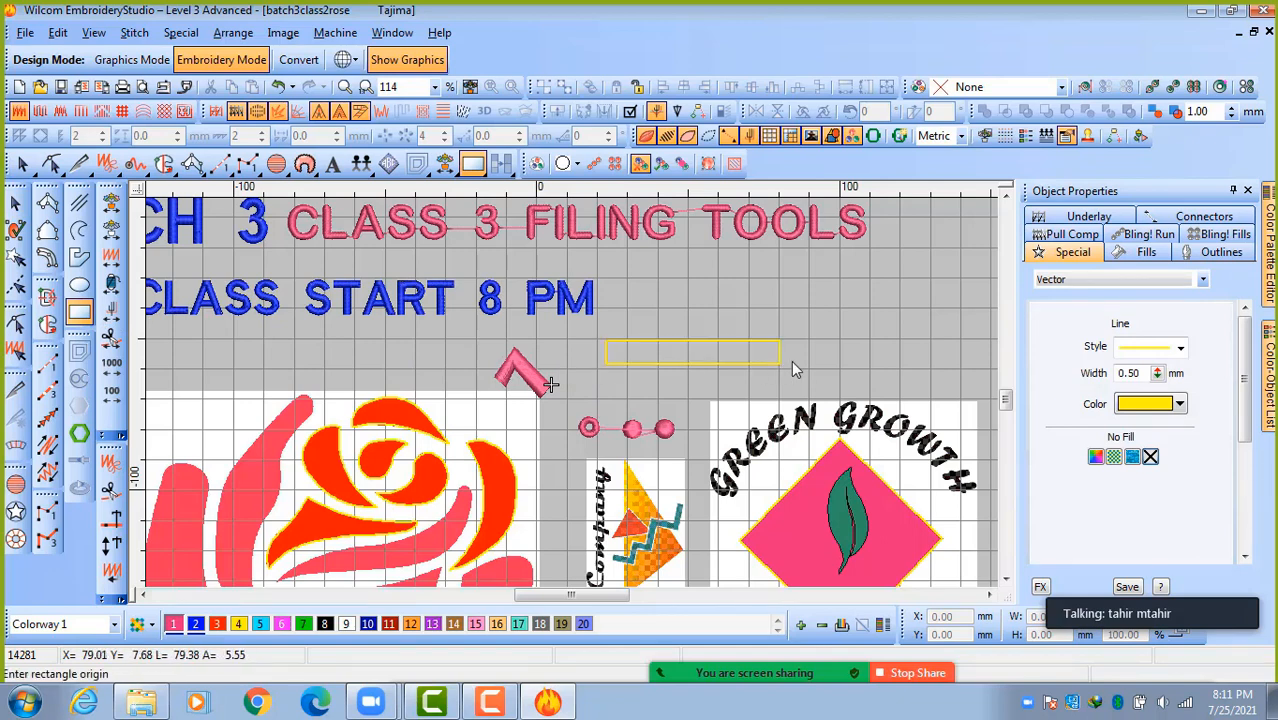
Set the rectangle's outline to a solid black line with a width of 0 mm, and hide the grid.
click(15, 202)
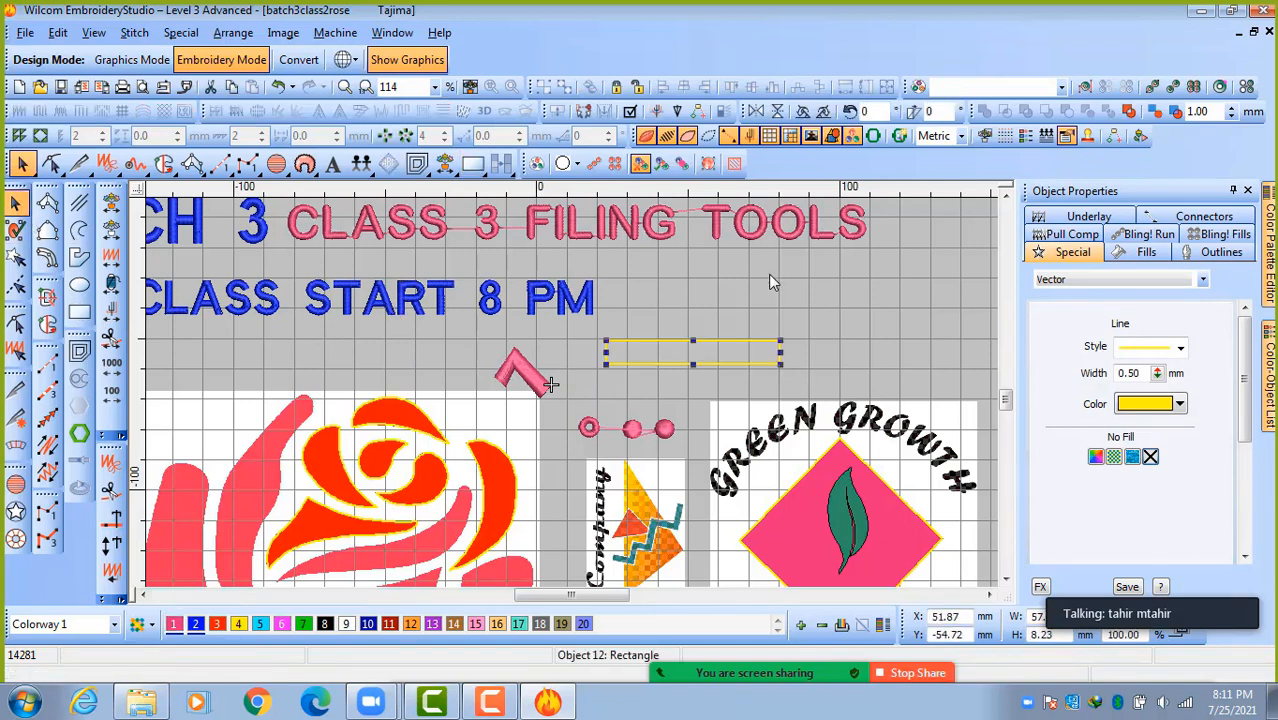
drag(1140, 372, 1064, 372)
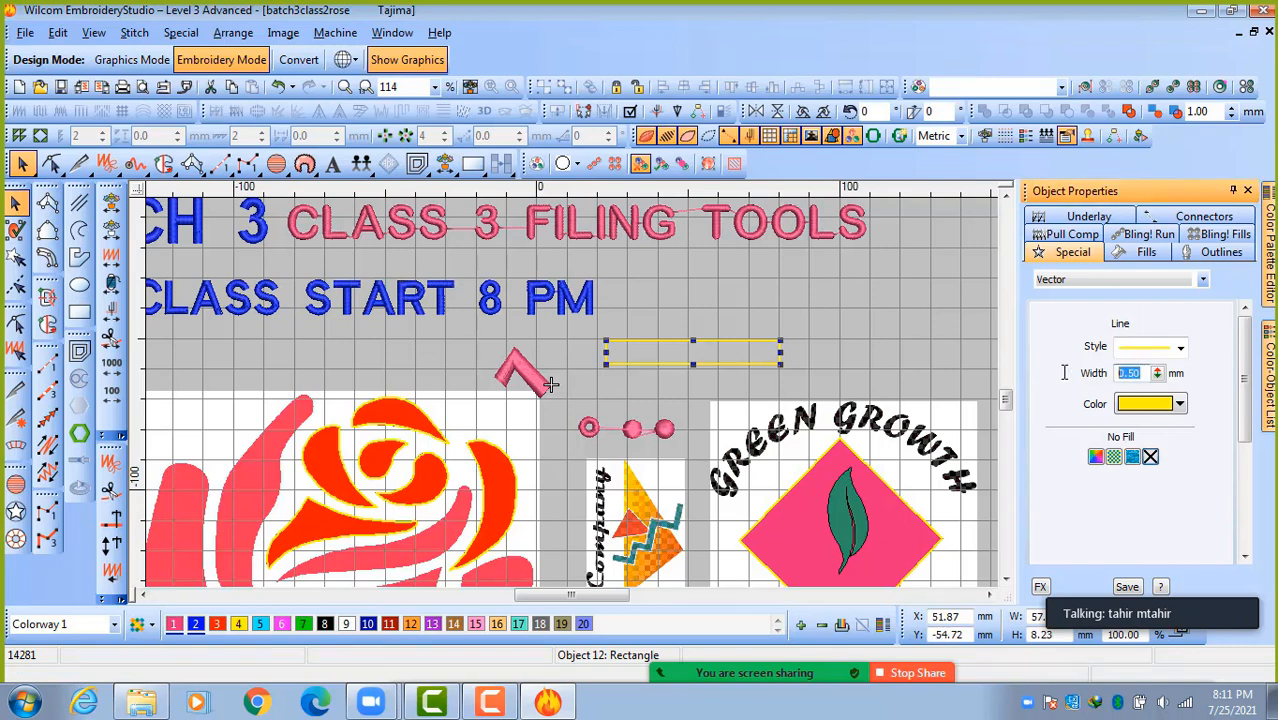
text(0)
key(Return)
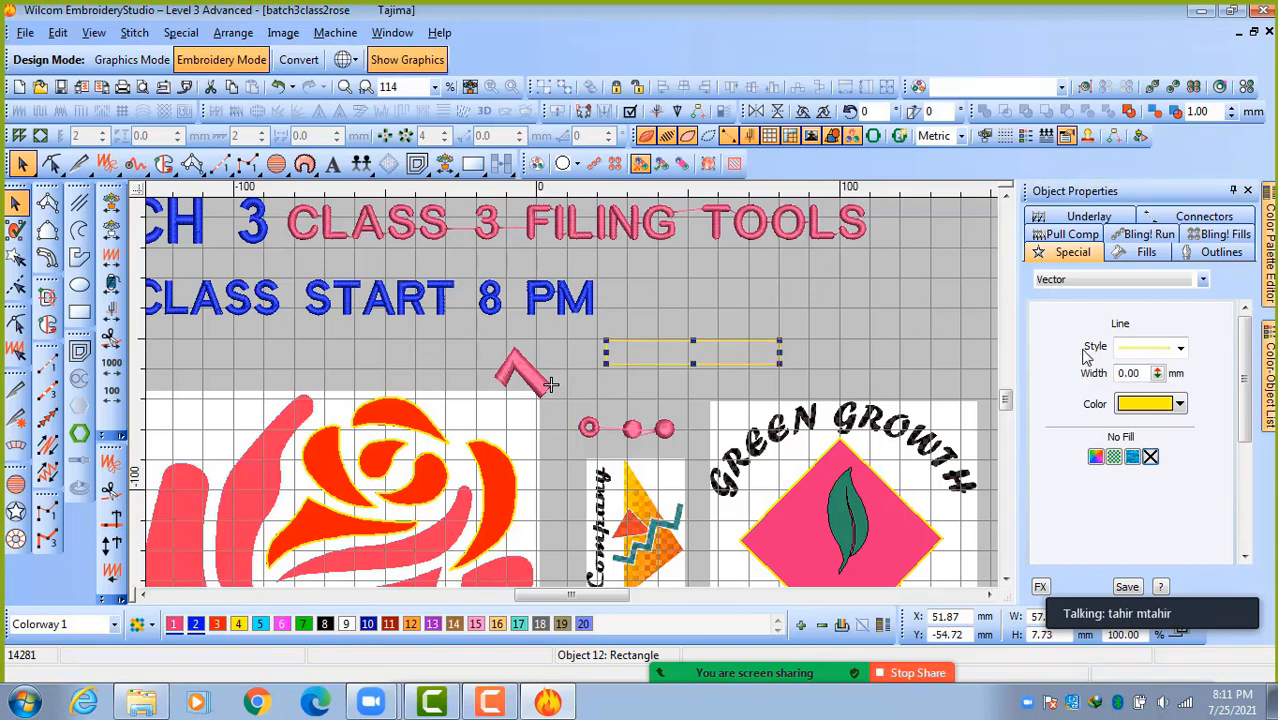
click(1178, 348)
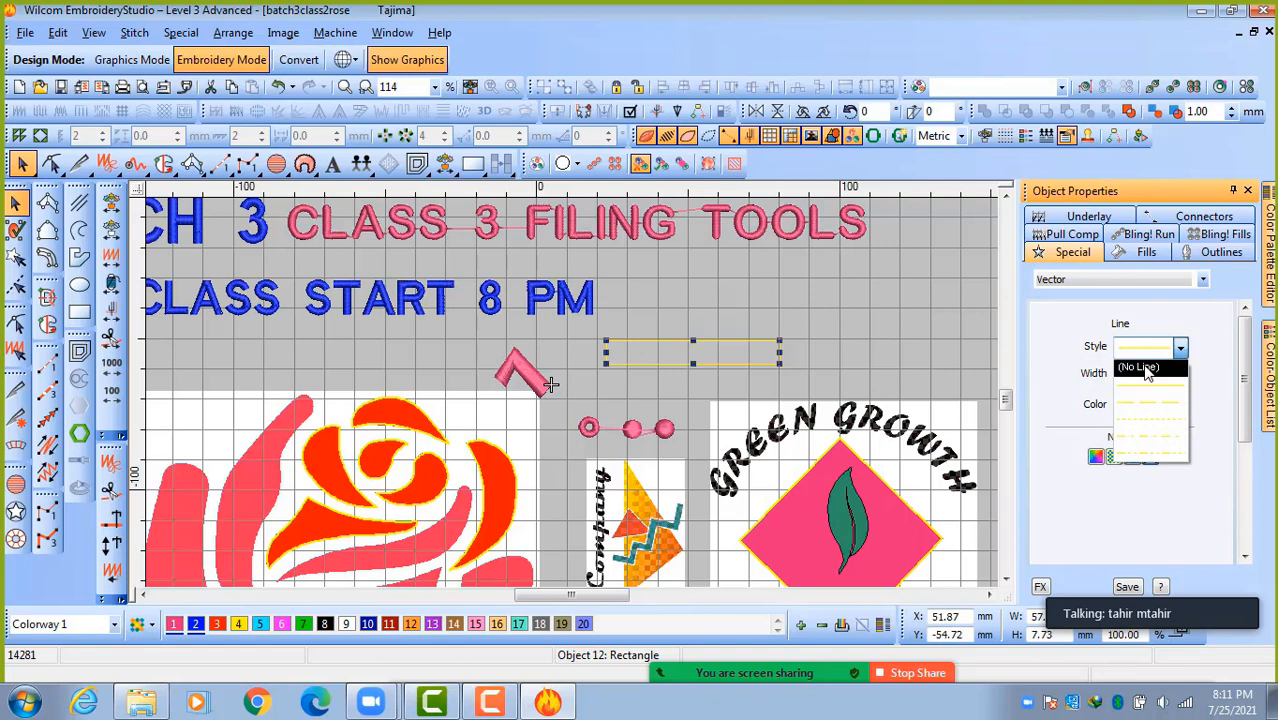
click(1149, 389)
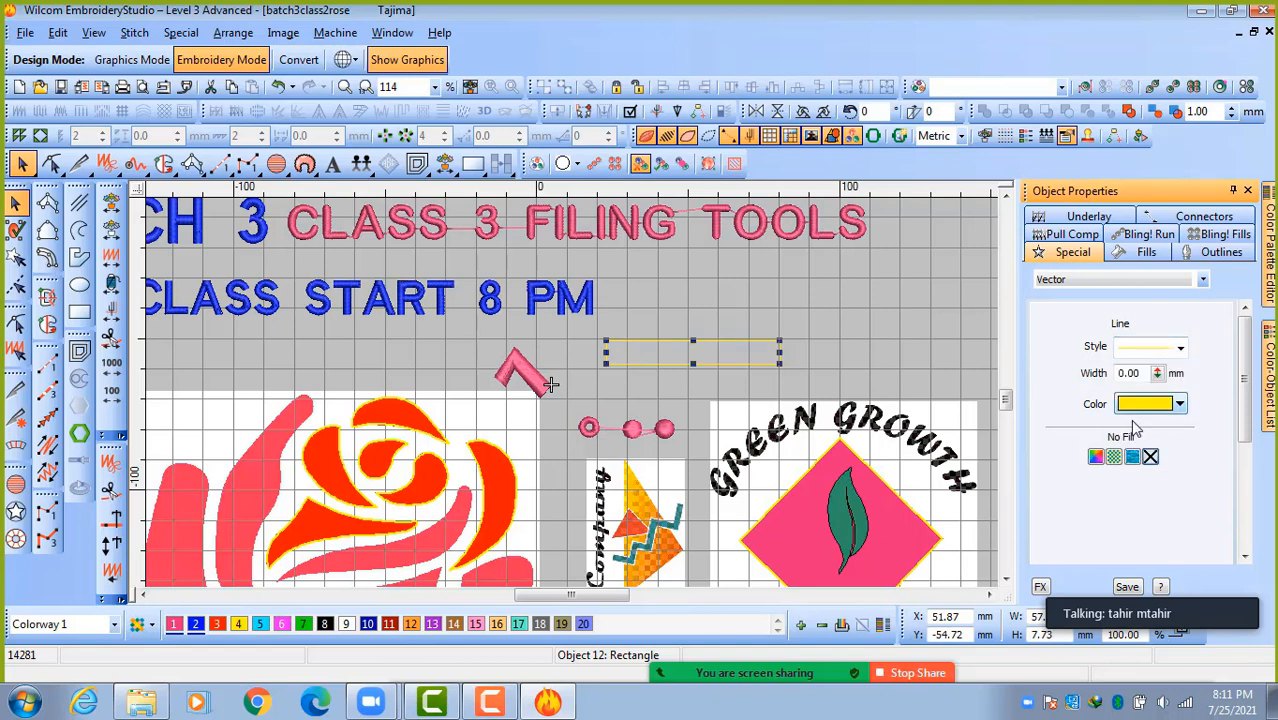
click(1150, 404)
click(1126, 430)
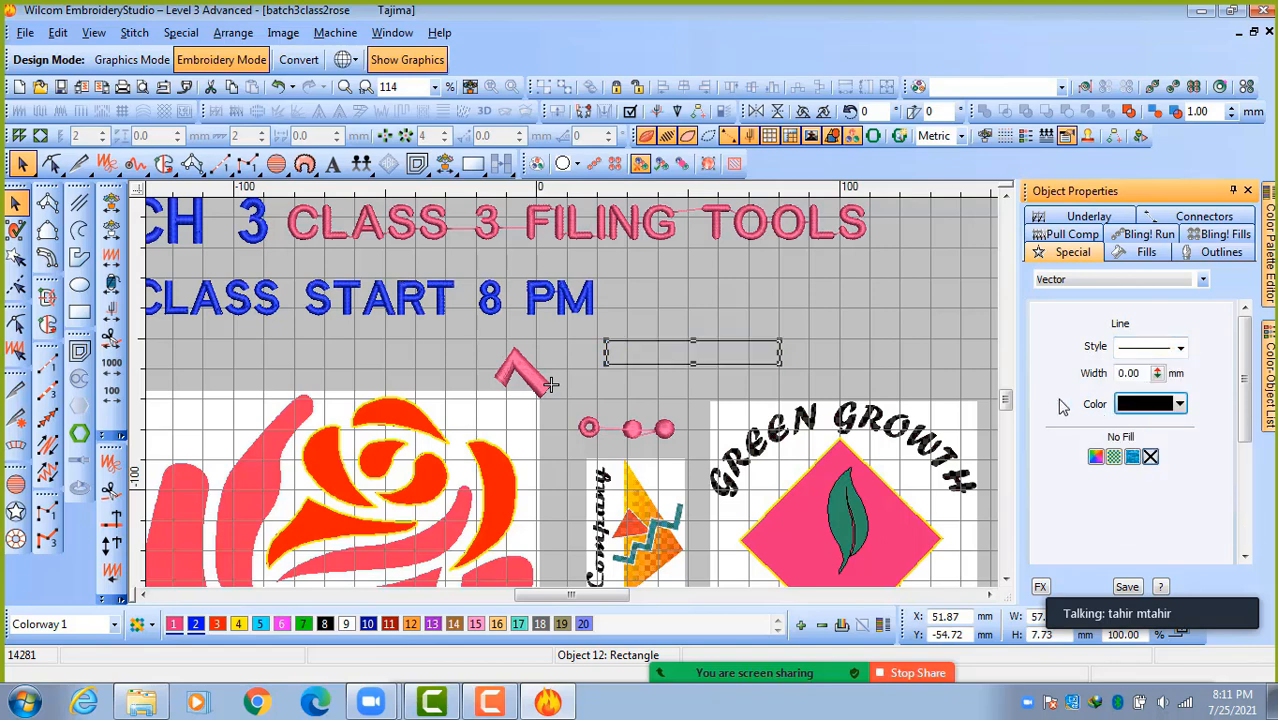
click(820, 334)
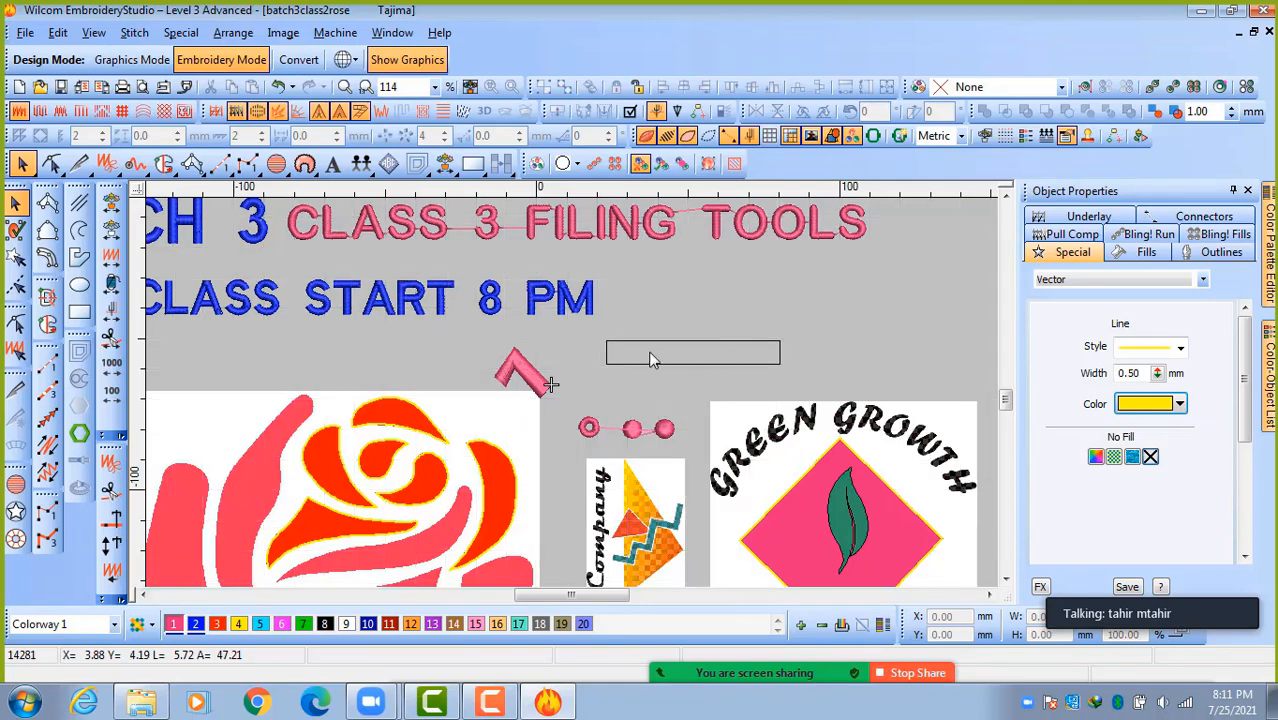
scroll(650, 355, down, 2)
scroll(577, 398, up, 3)
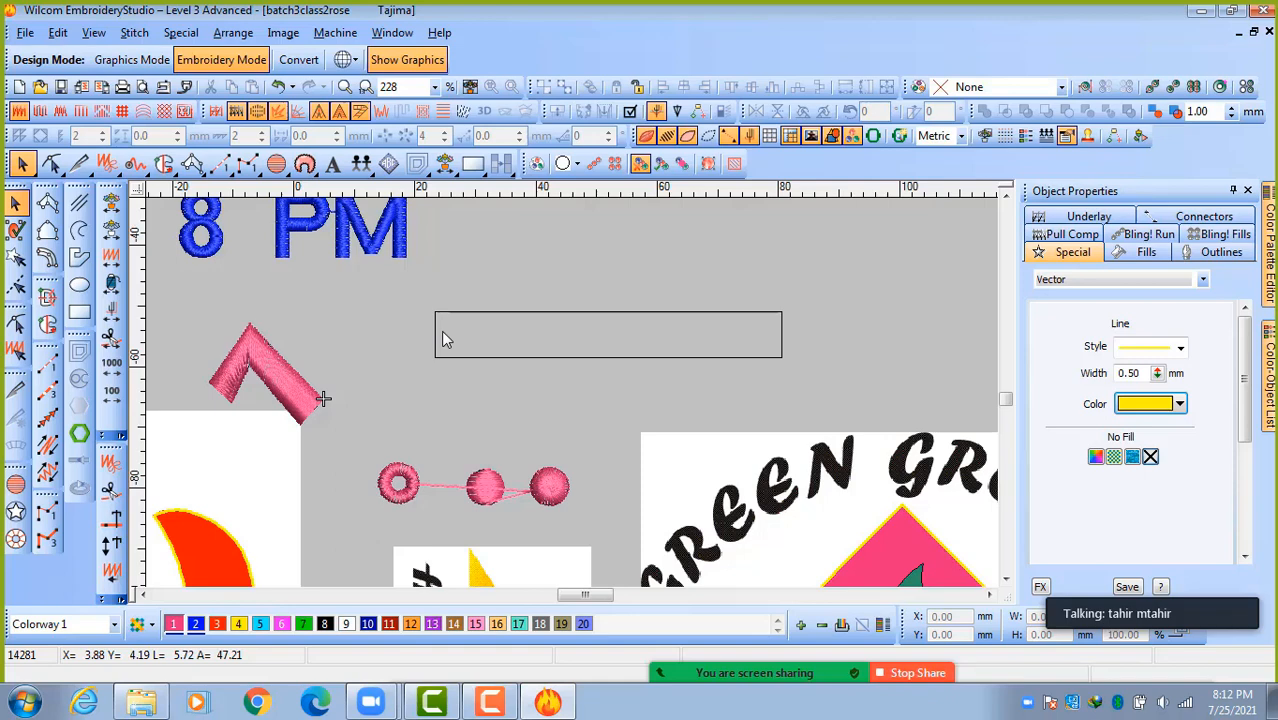
Reduce the rectangle's height to about 5.7 mm, keeping its lower edge in place.
click(565, 313)
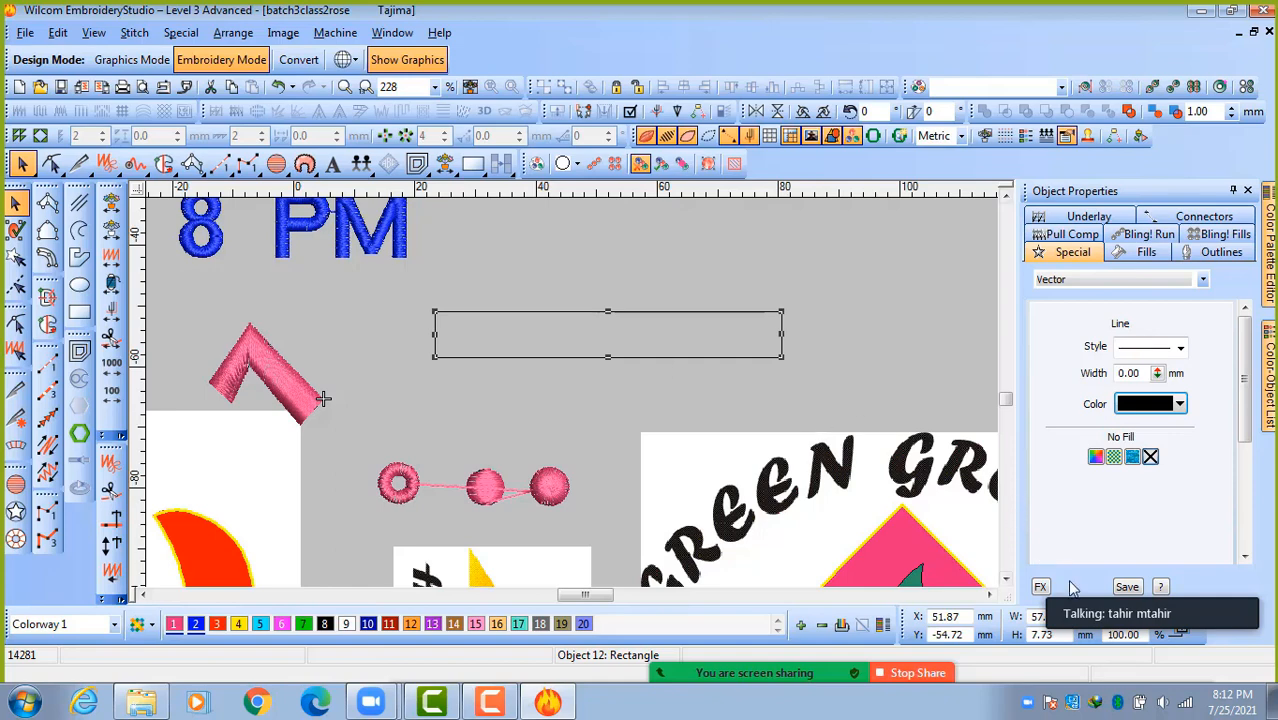
mouse_move(1065, 606)
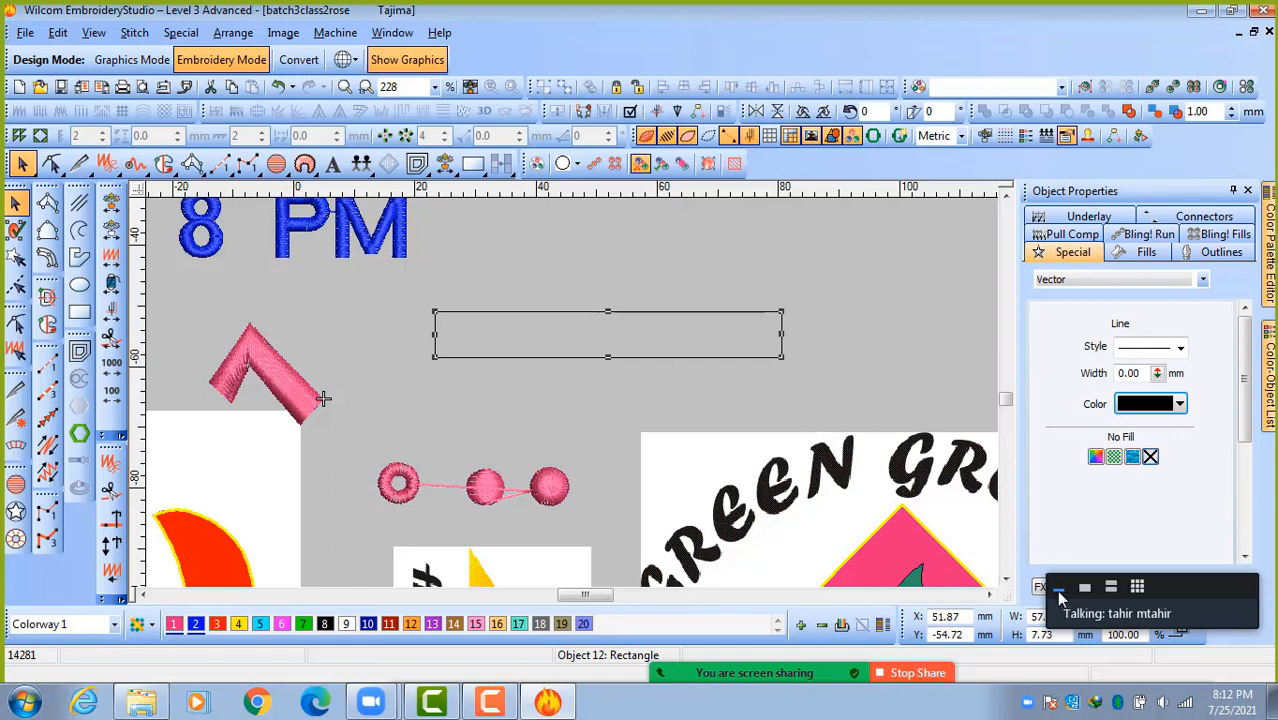
drag(1167, 582, 1187, 542)
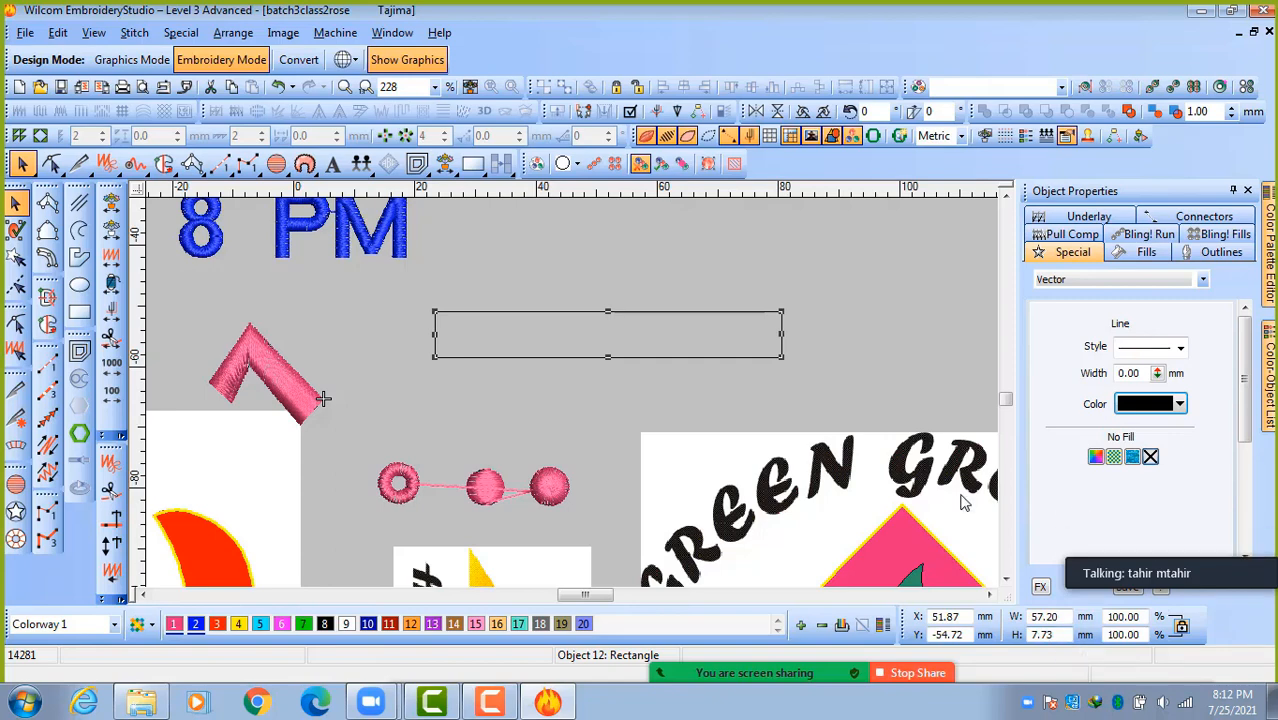
drag(609, 313, 609, 324)
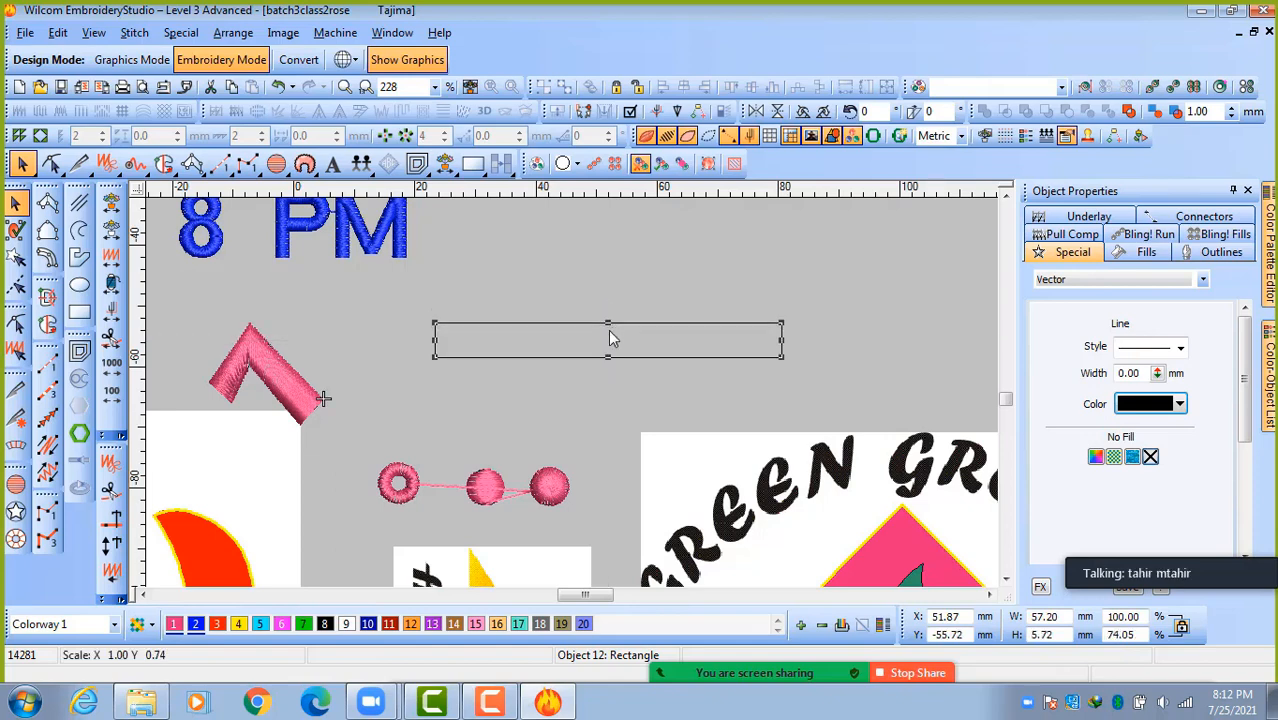
click(602, 392)
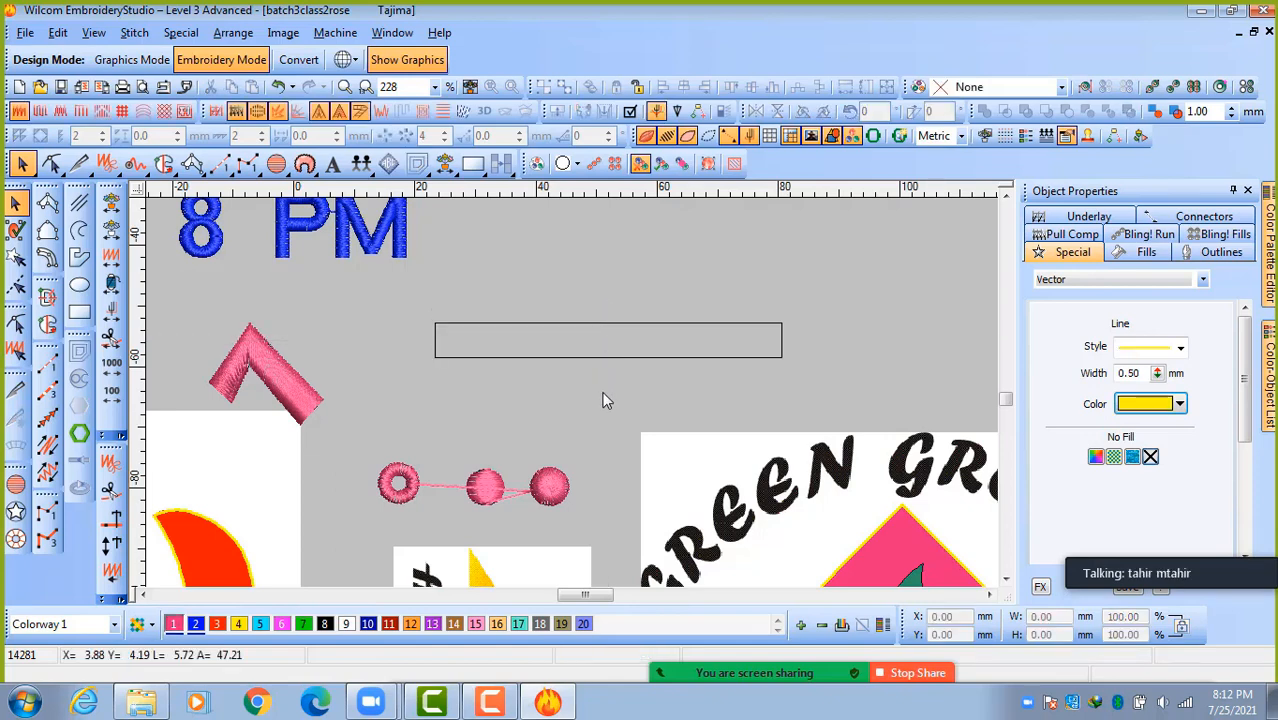
click(549, 360)
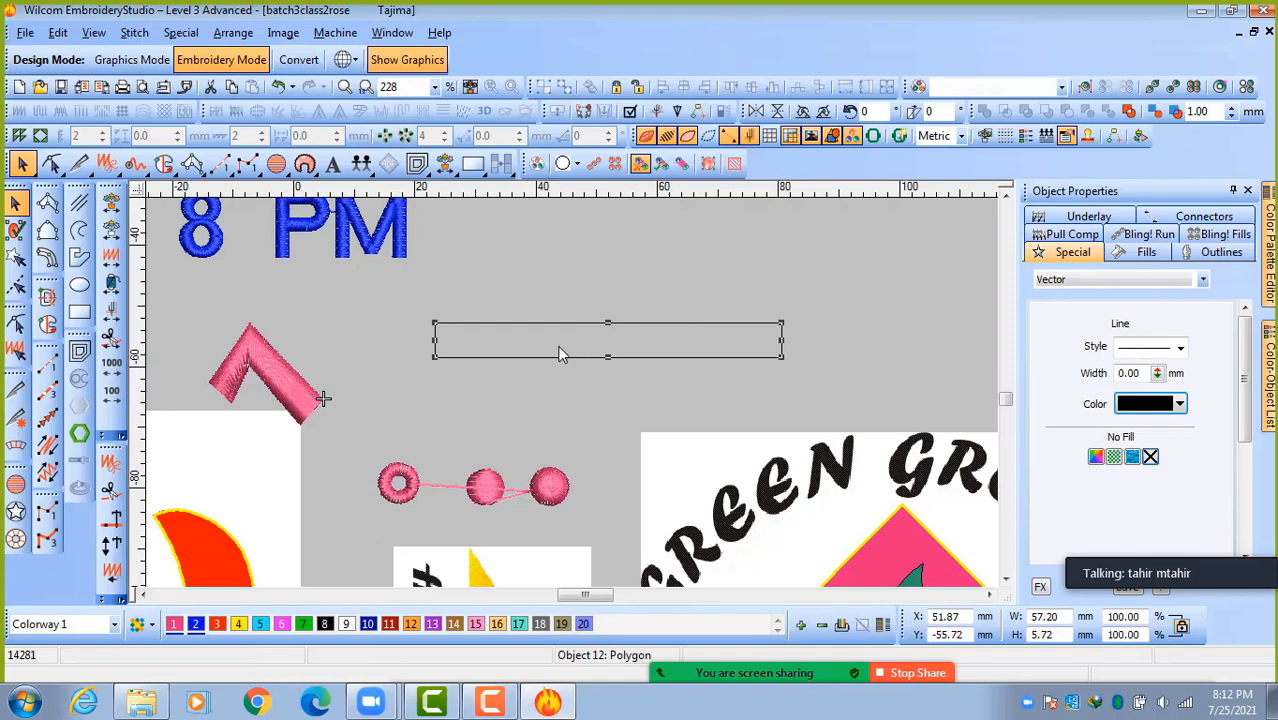
click(329, 318)
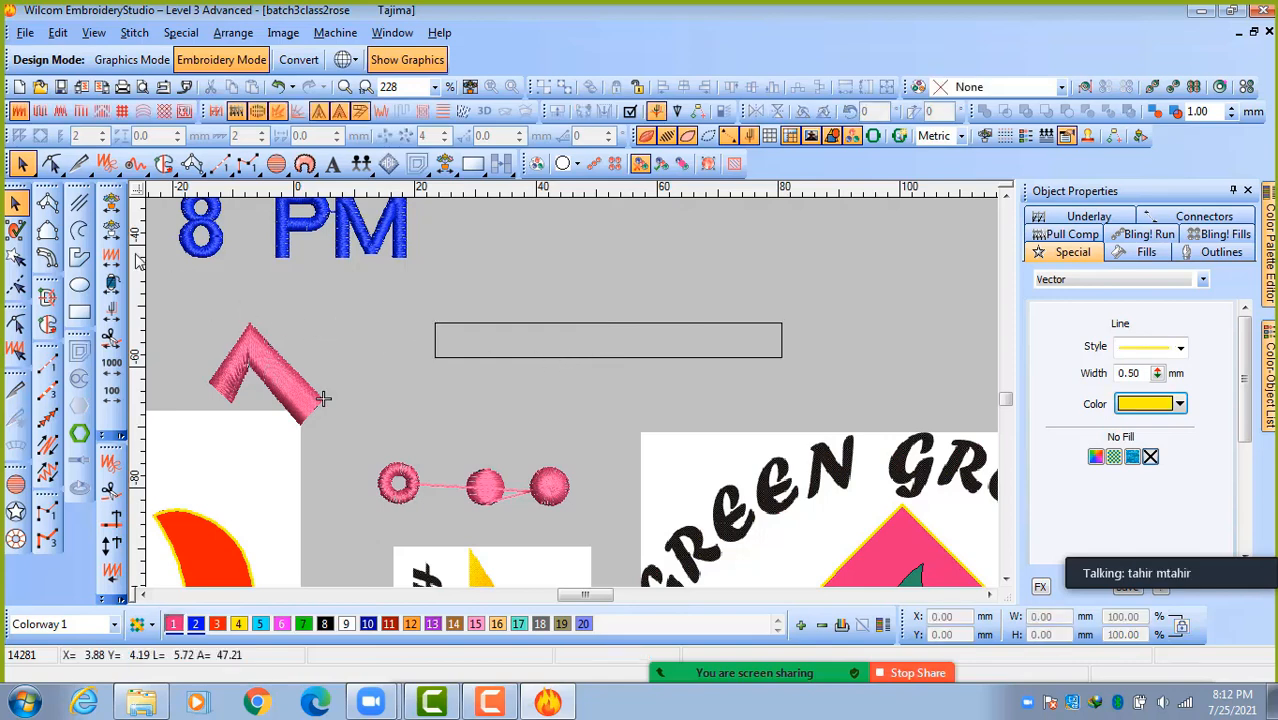
Start an Input A satin column with its first point pair on the lower and upper corners of the rectangle's left end.
click(48, 204)
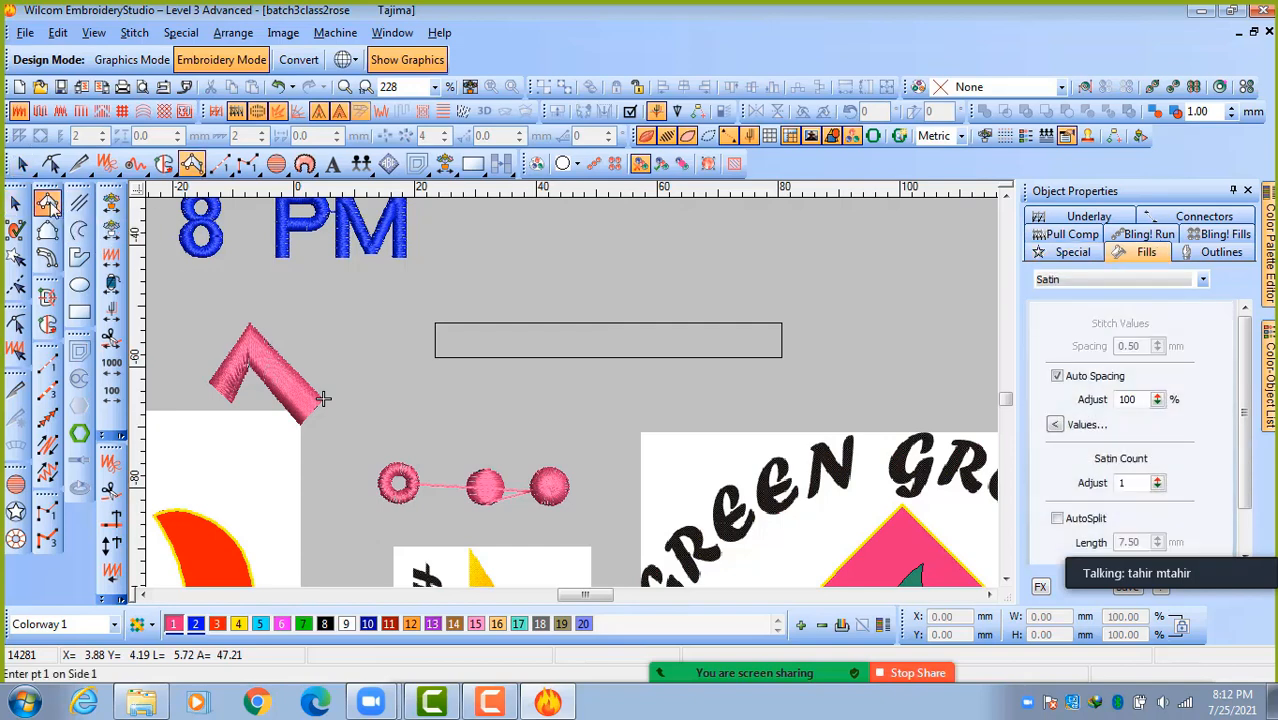
scroll(446, 352, up, 3)
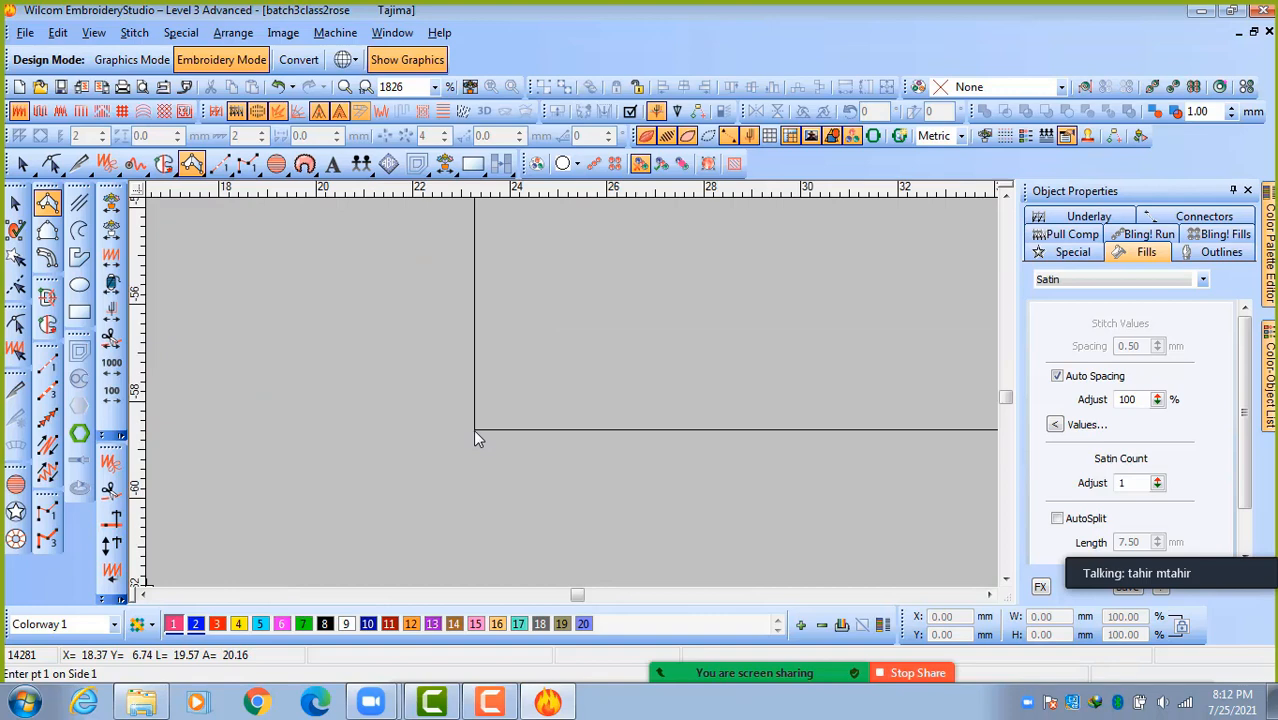
click(474, 429)
scroll(566, 395, down, 1)
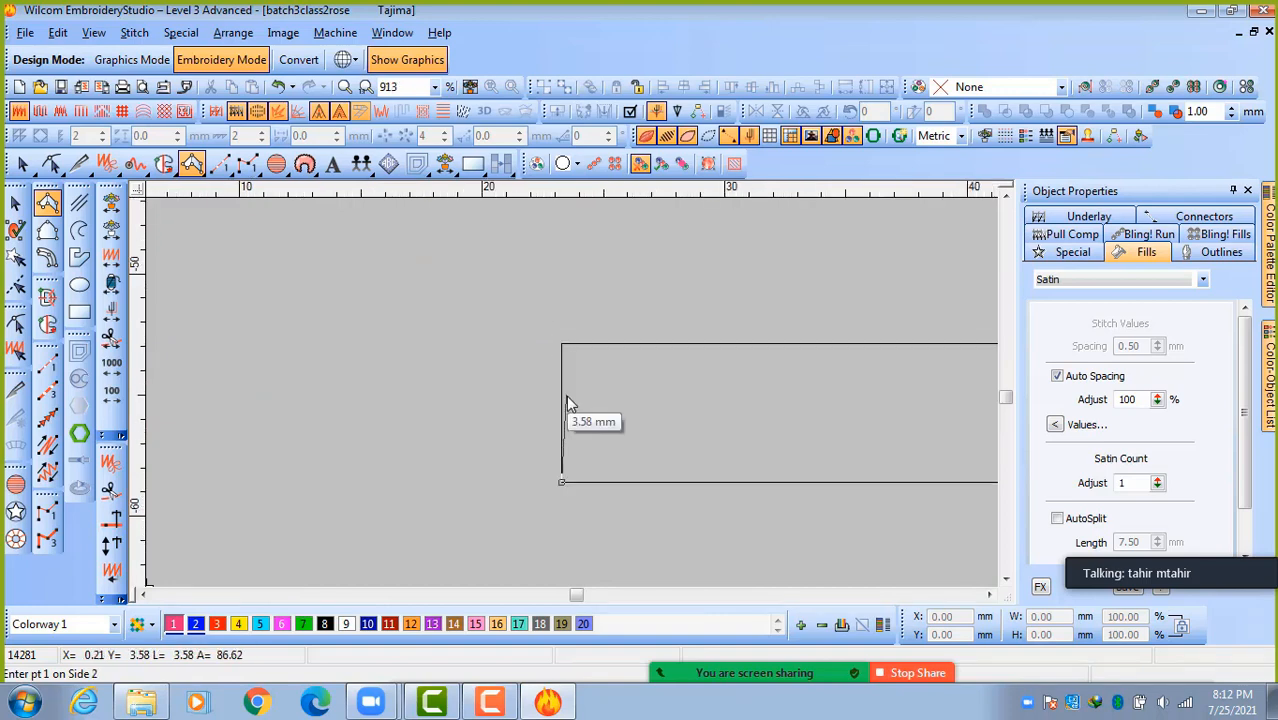
scroll(566, 395, down, 3)
scroll(573, 398, up, 3)
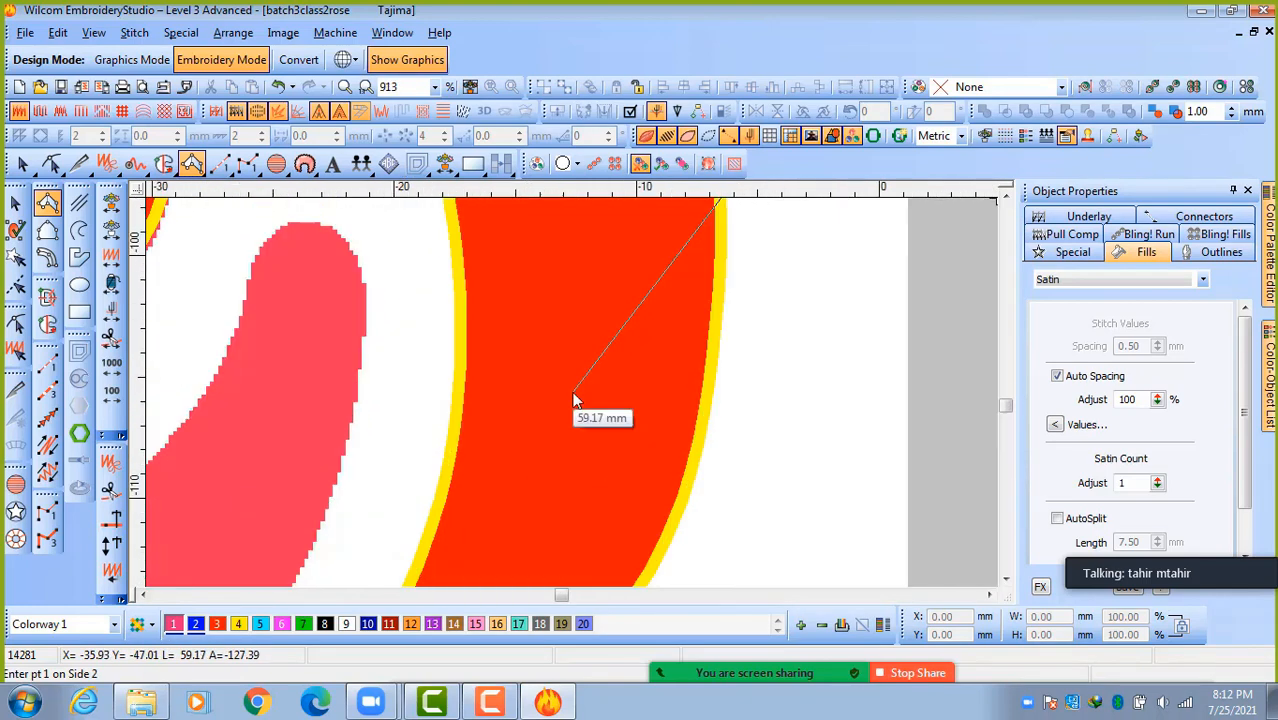
scroll(634, 369, down, 2)
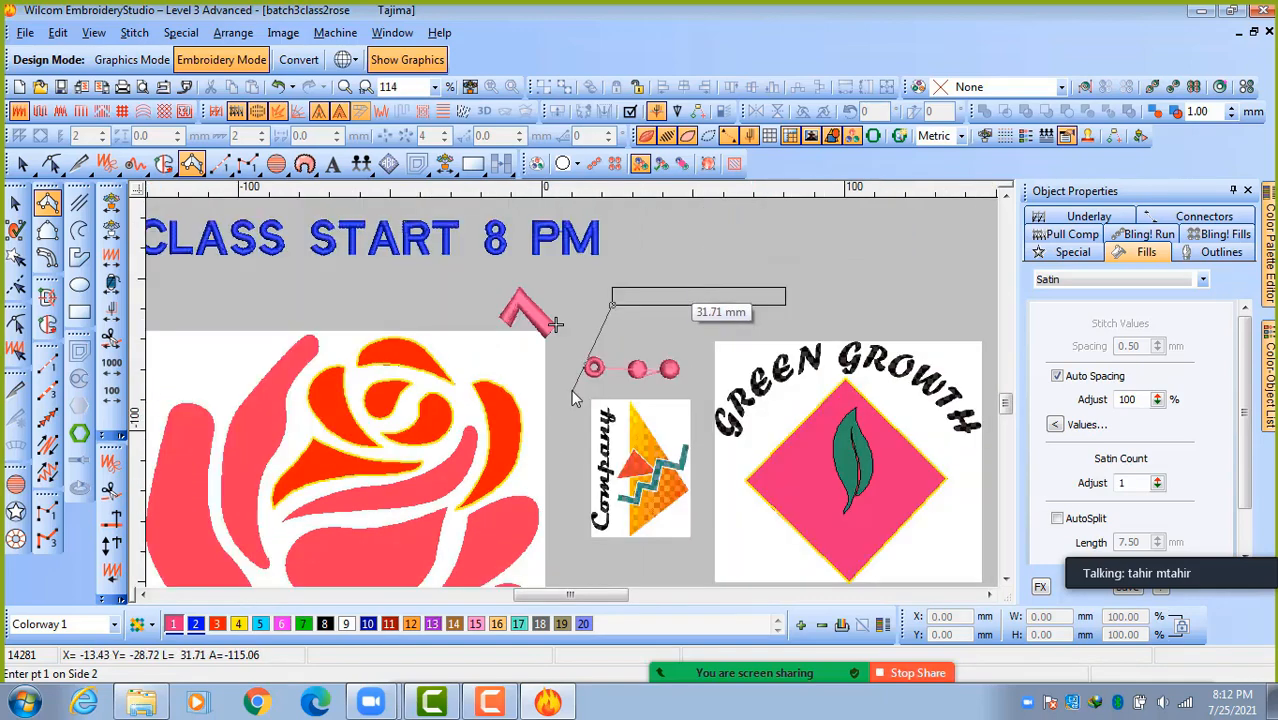
scroll(688, 245, down, 2)
scroll(584, 380, up, 4)
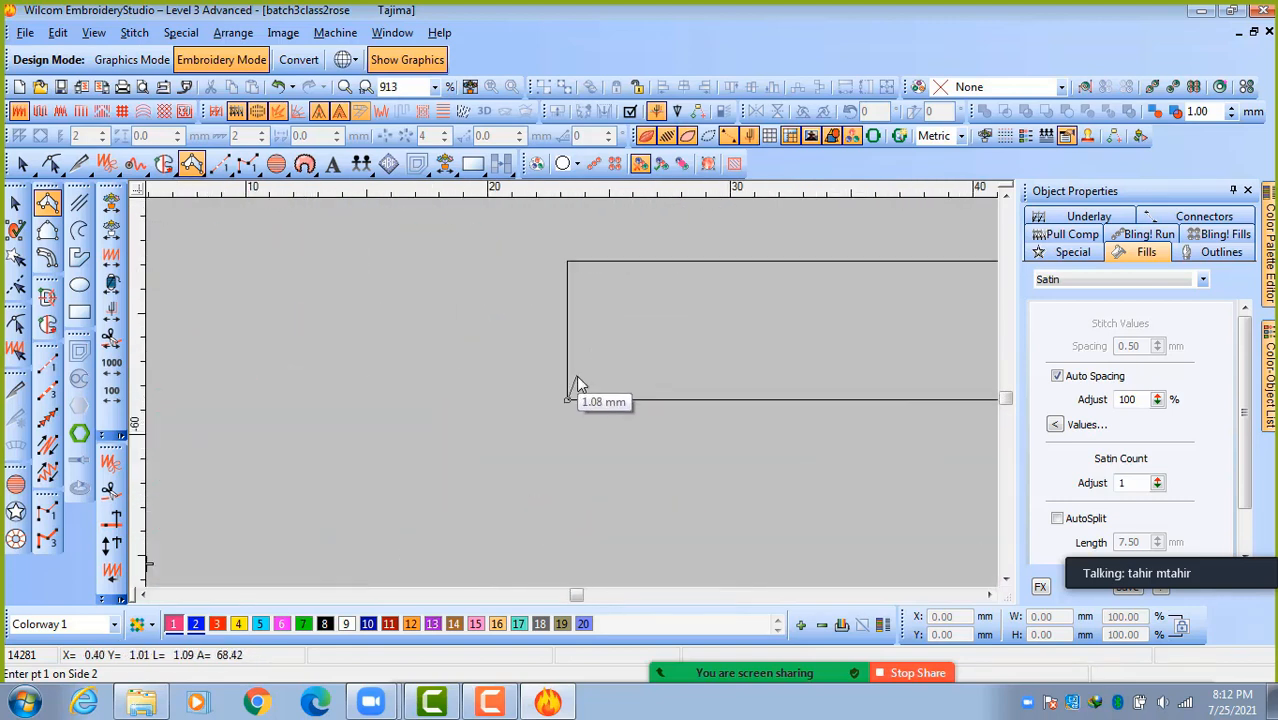
click(569, 265)
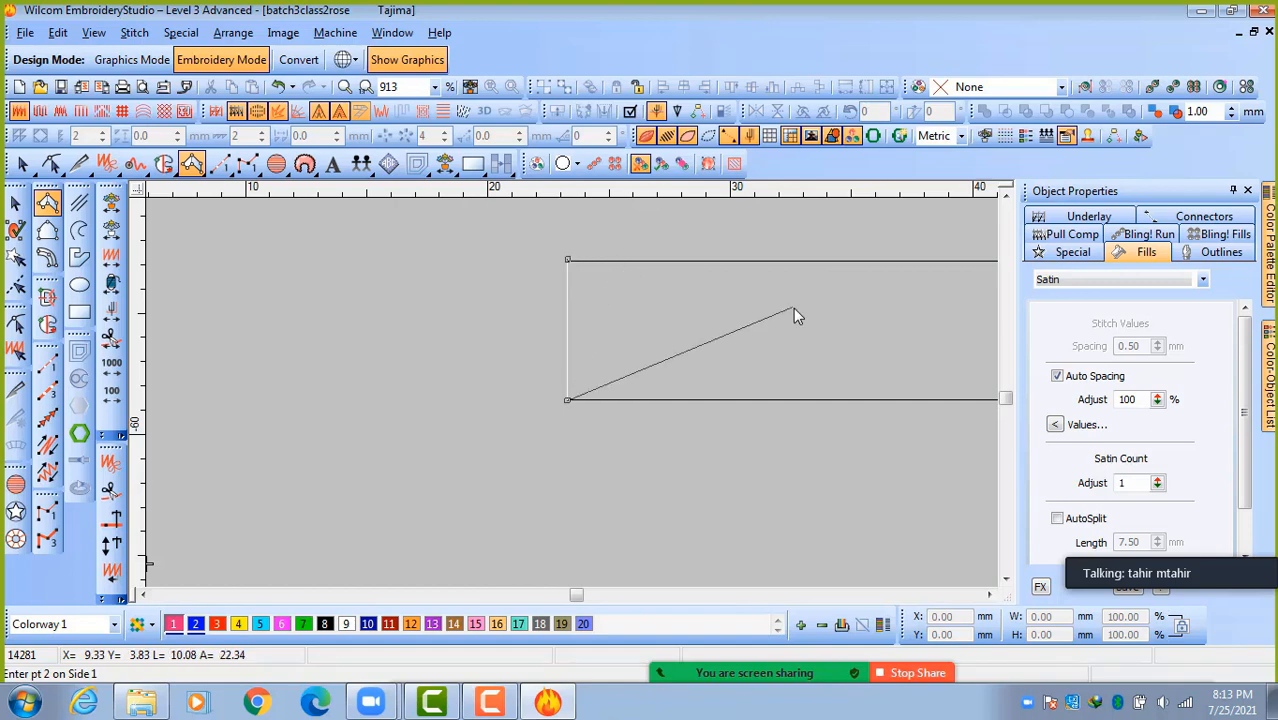
Complete the satin column with a point pair on the rectangle's right-end corners and generate its stitches.
scroll(790, 397, down, 2)
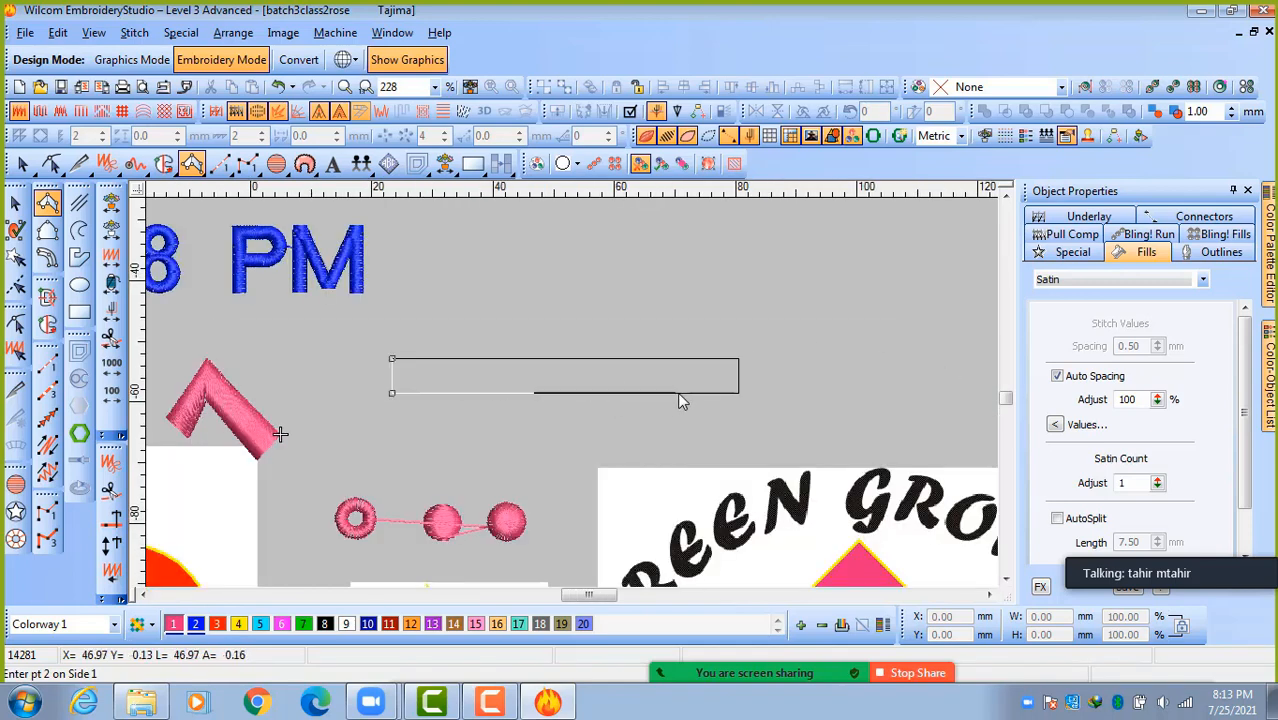
scroll(705, 396, up, 1)
scroll(578, 398, up, 1)
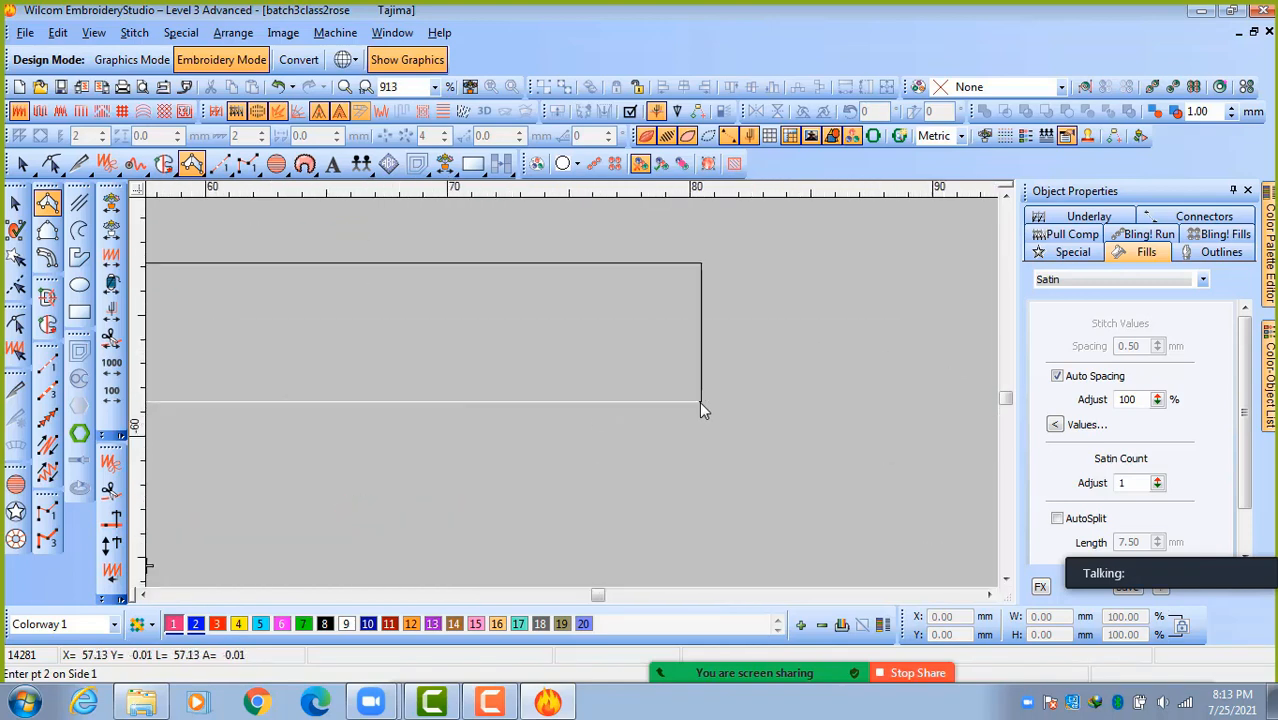
click(701, 401)
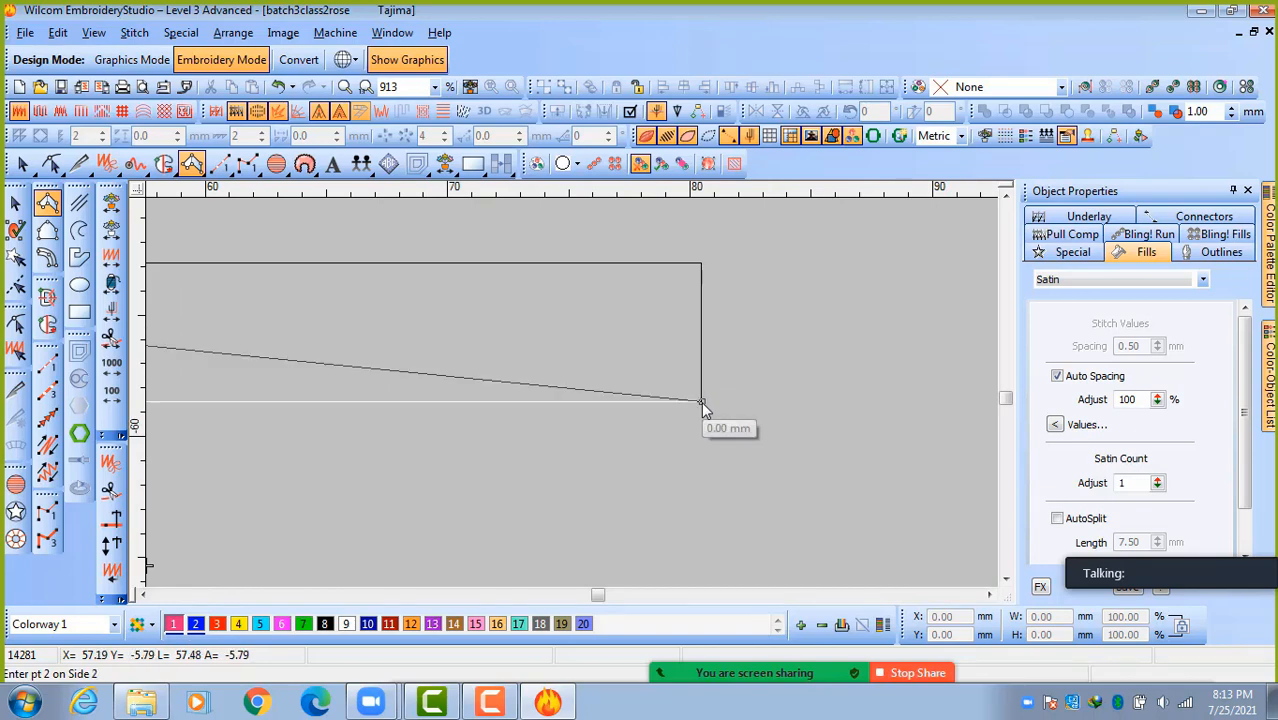
click(701, 264)
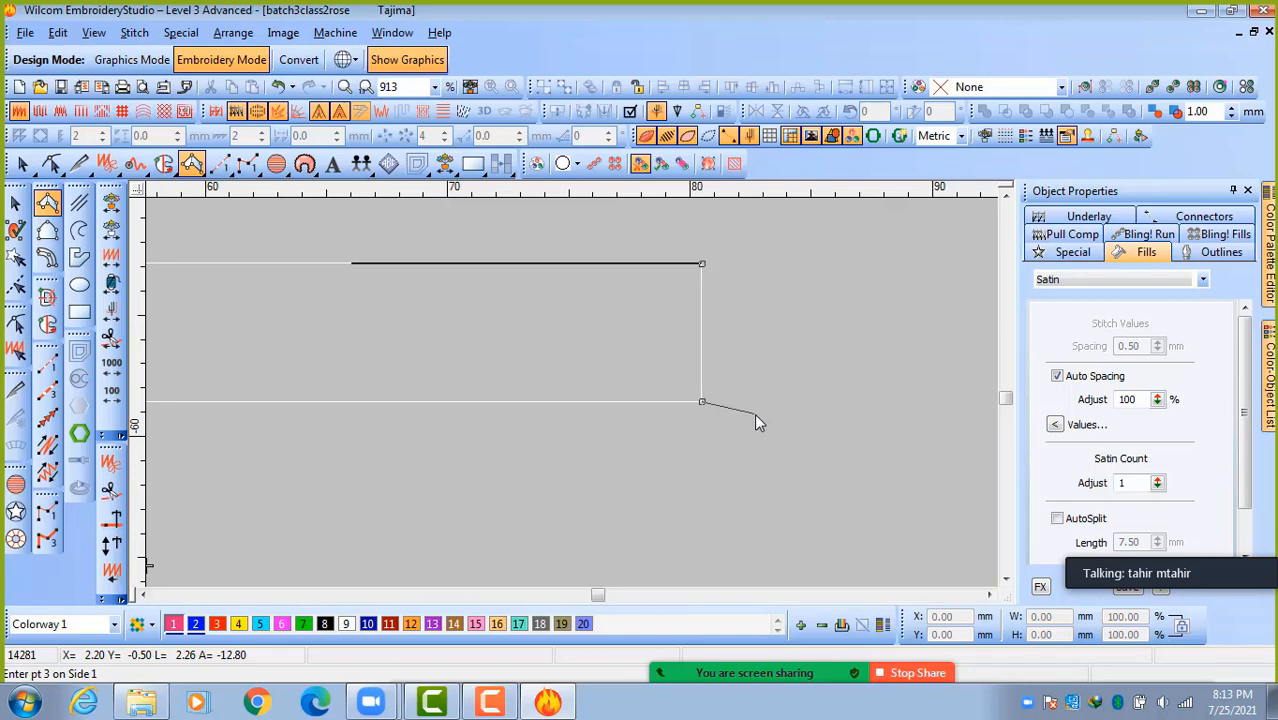
key(Return)
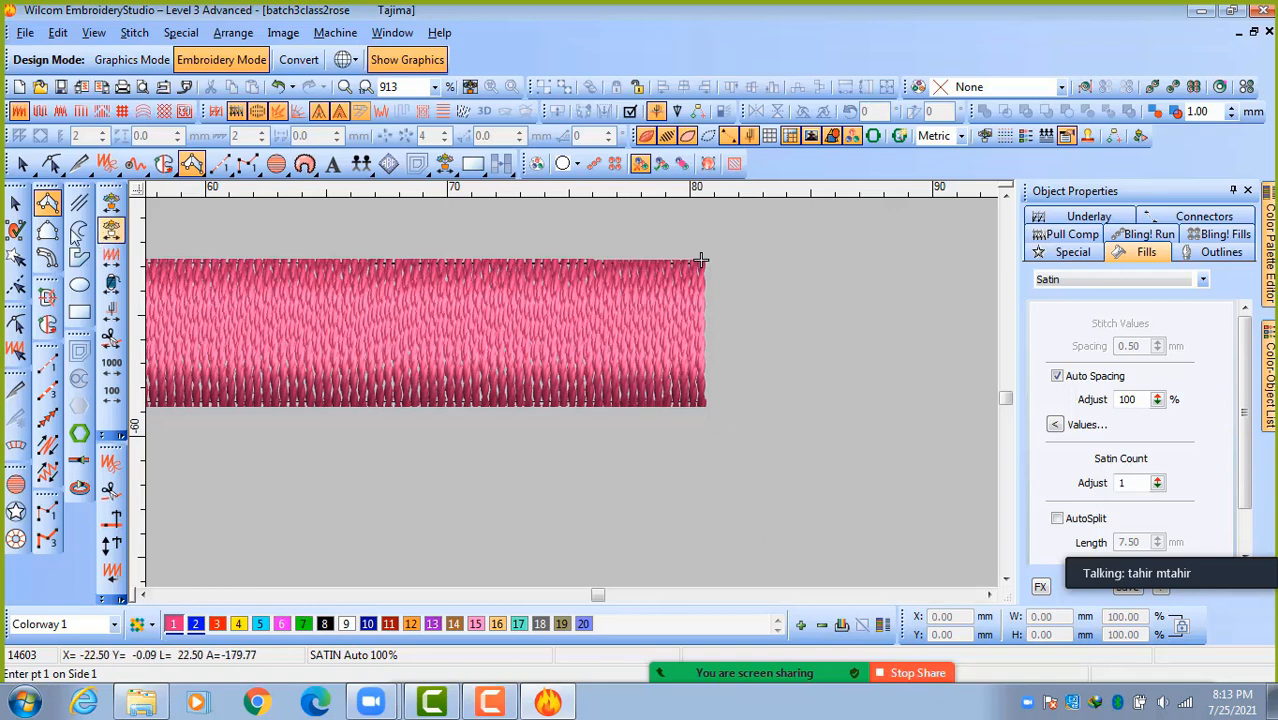
Move the straight satin column about 10 mm down, just below the rectangle outline, and hide the connector stitches.
click(15, 202)
click(350, 322)
scroll(352, 316, down, 2)
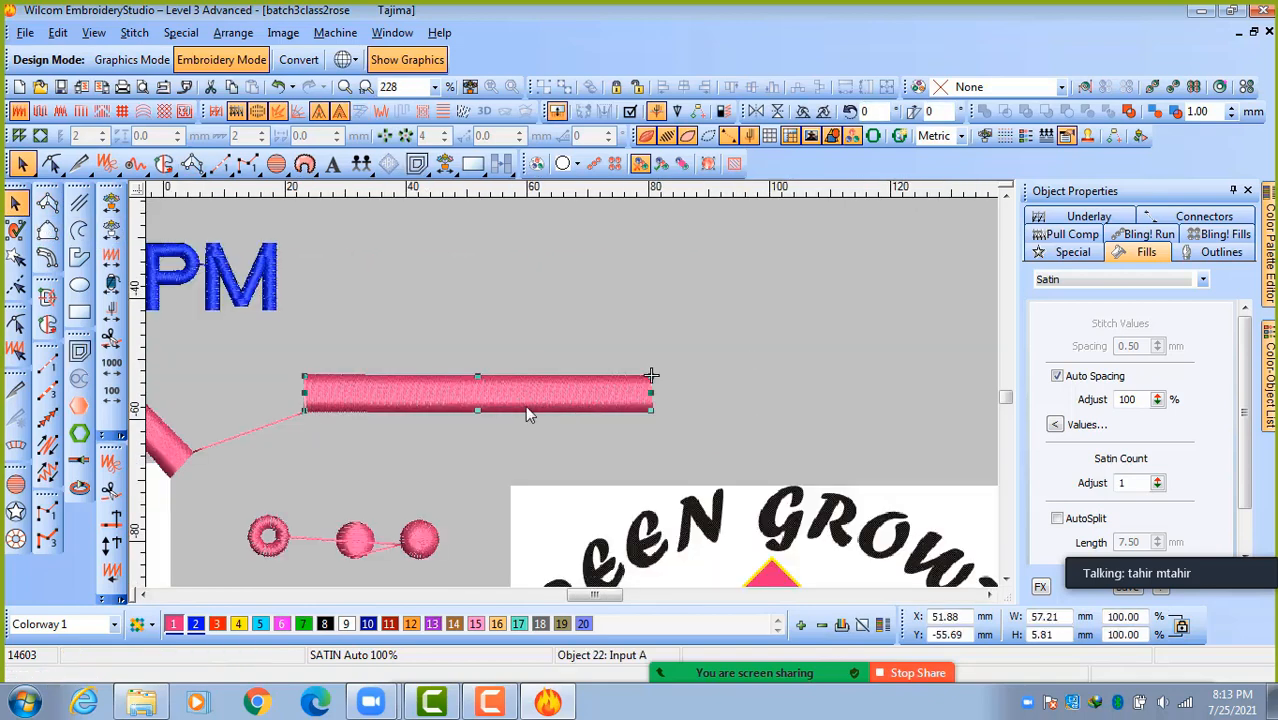
drag(530, 398, 528, 446)
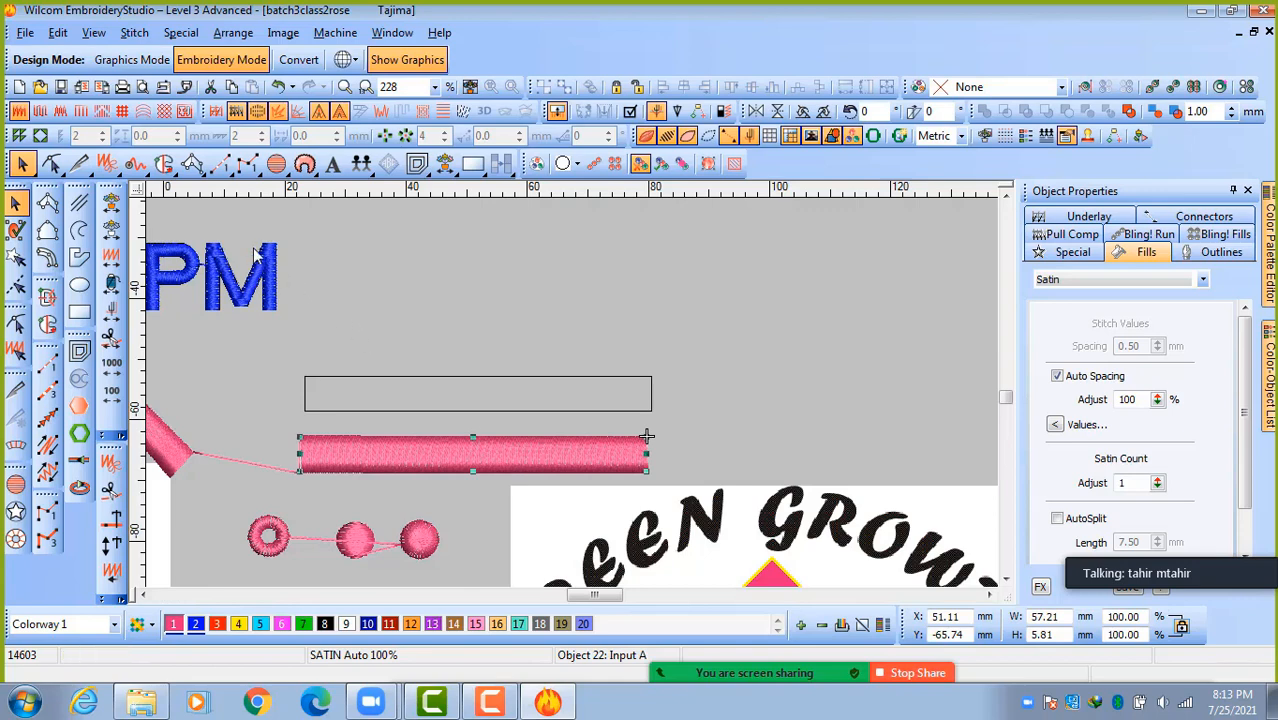
click(729, 137)
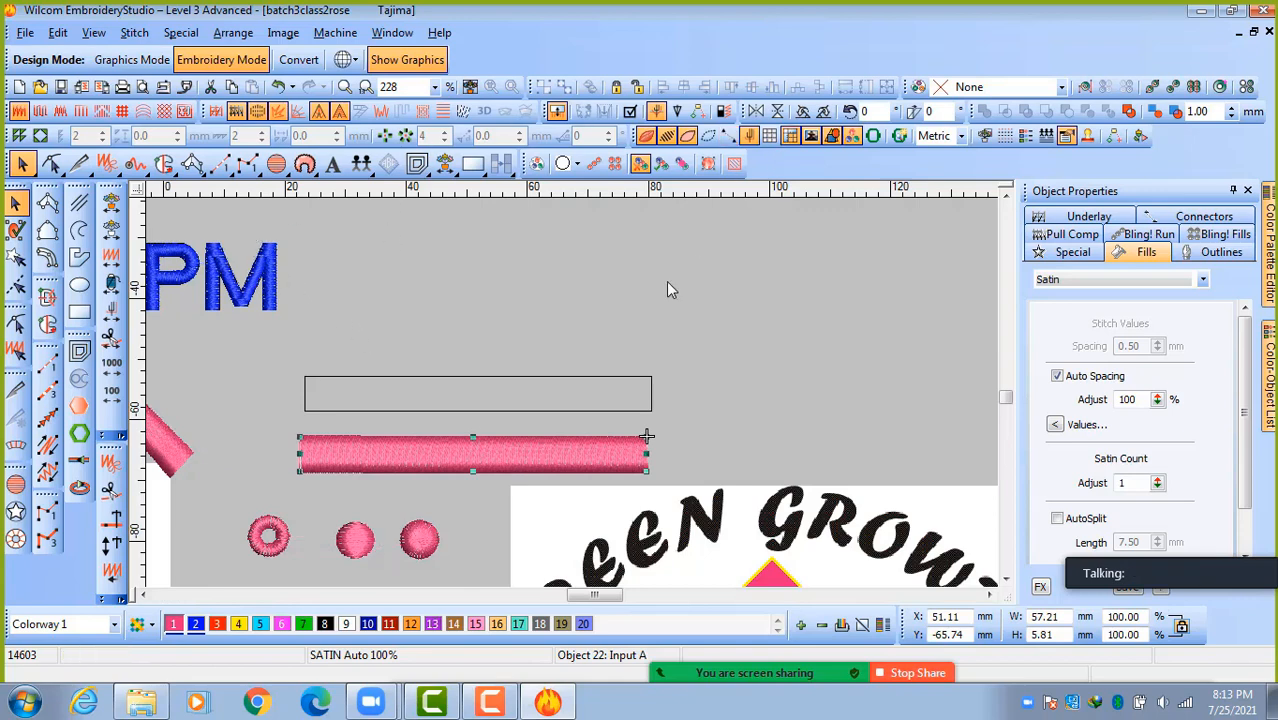
Place a copy of the rectangle outline above and to the right of the original.
click(508, 412)
drag(525, 408, 609, 342)
click(597, 346)
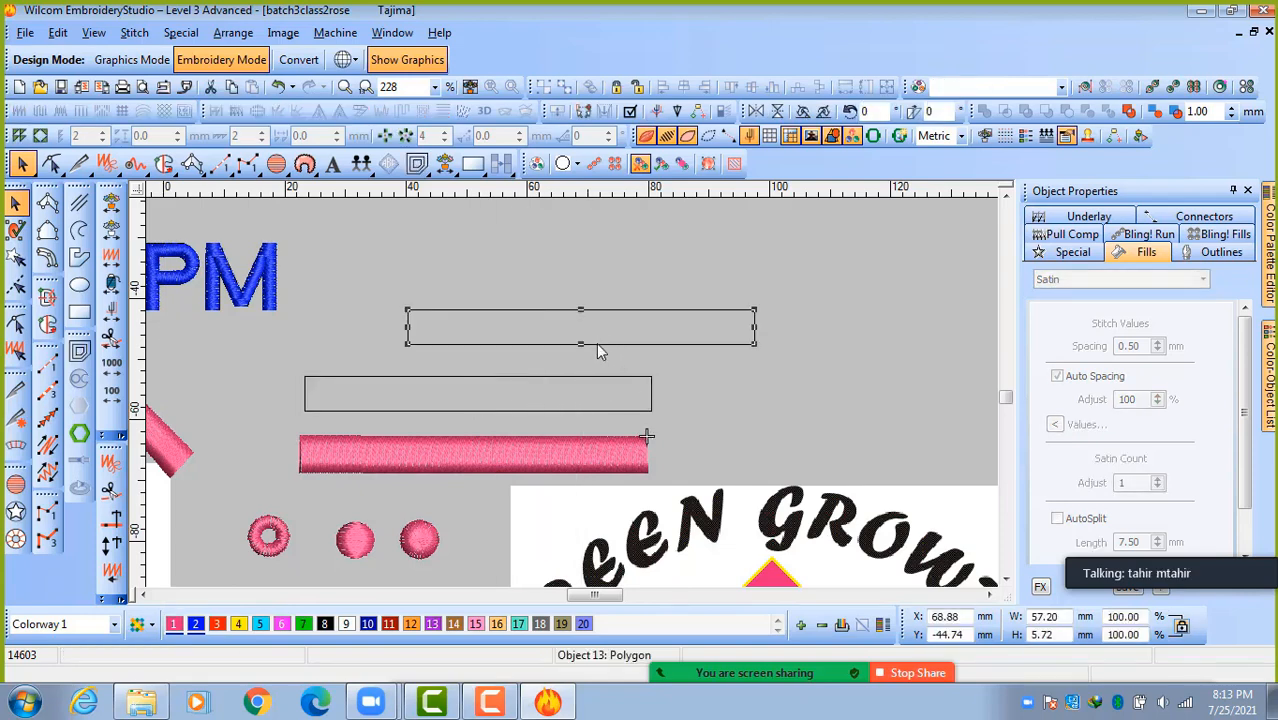
Set a vertical guide through the middle of the copied rectangle and add curve points where it crosses the upper and lower edges.
click(581, 191)
key(h)
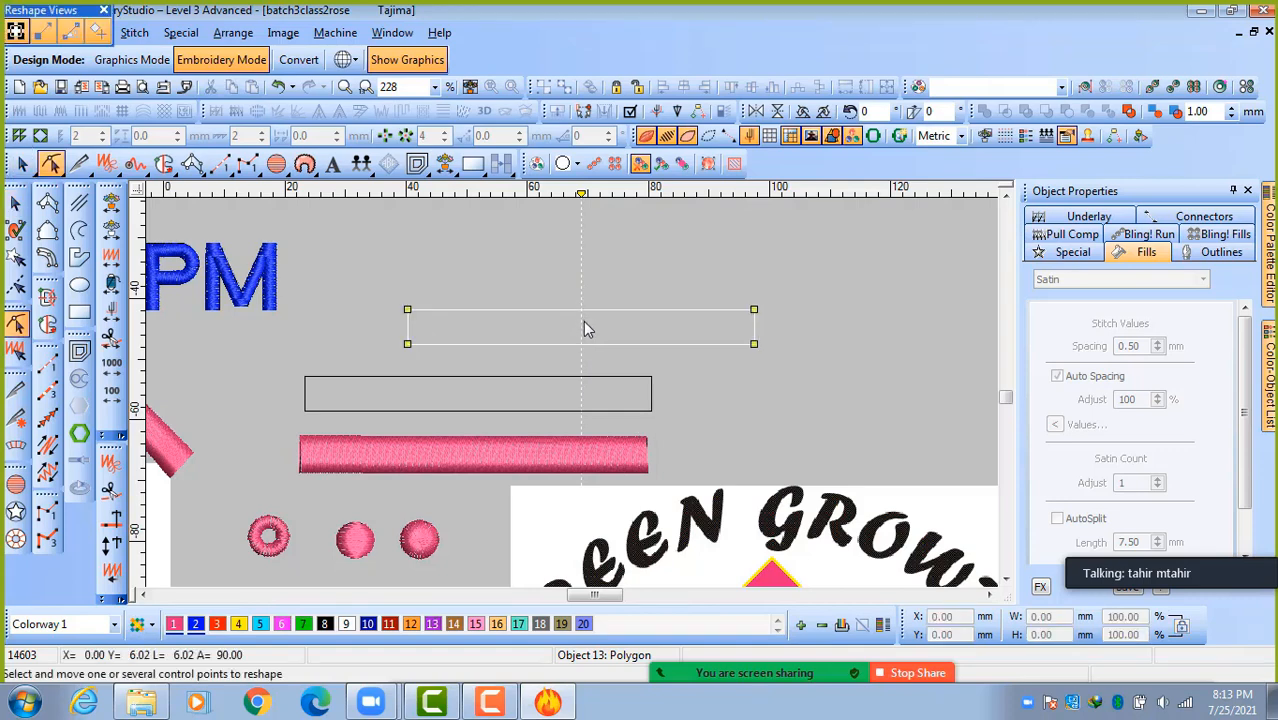
scroll(583, 320, up, 2)
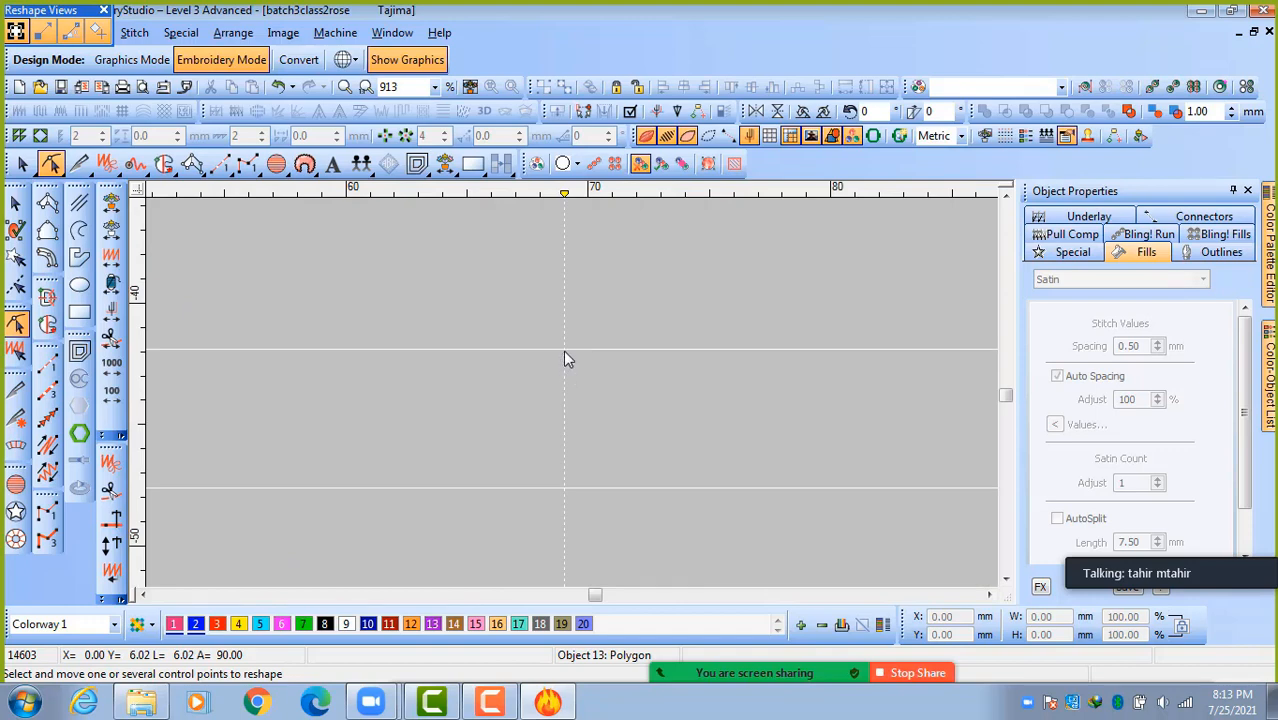
click(563, 350)
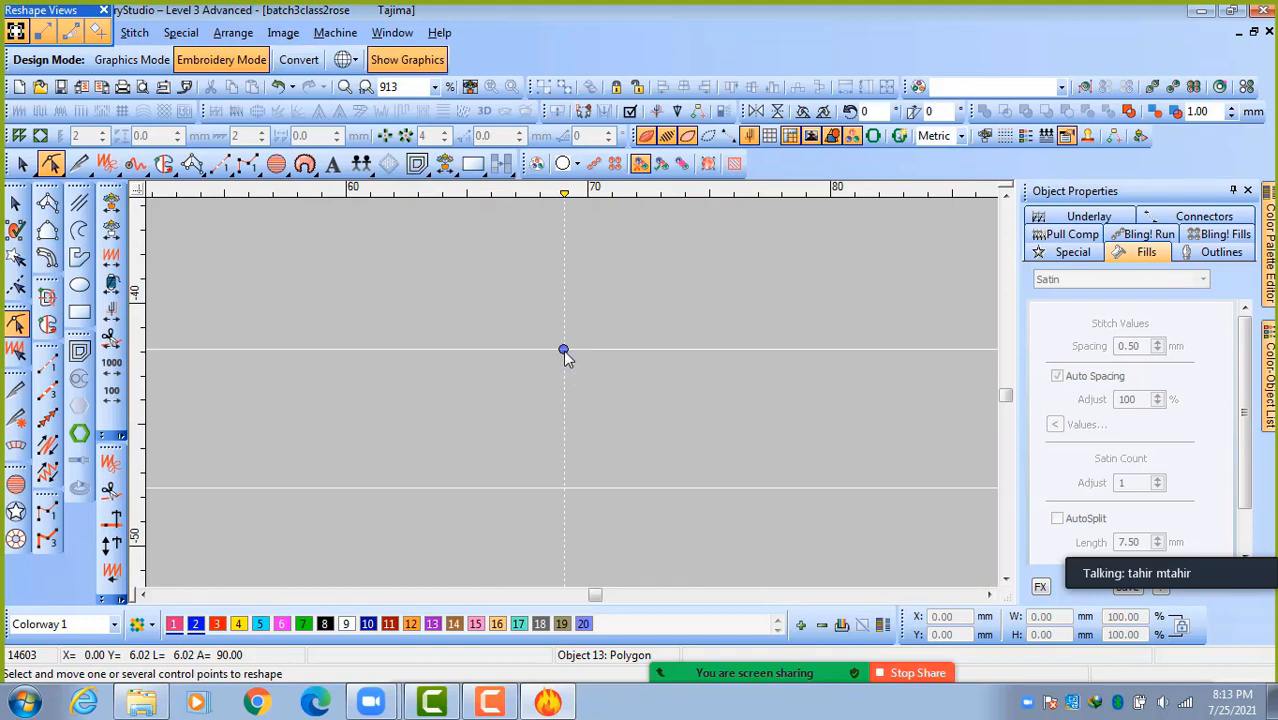
click(564, 490)
scroll(599, 525, down, 2)
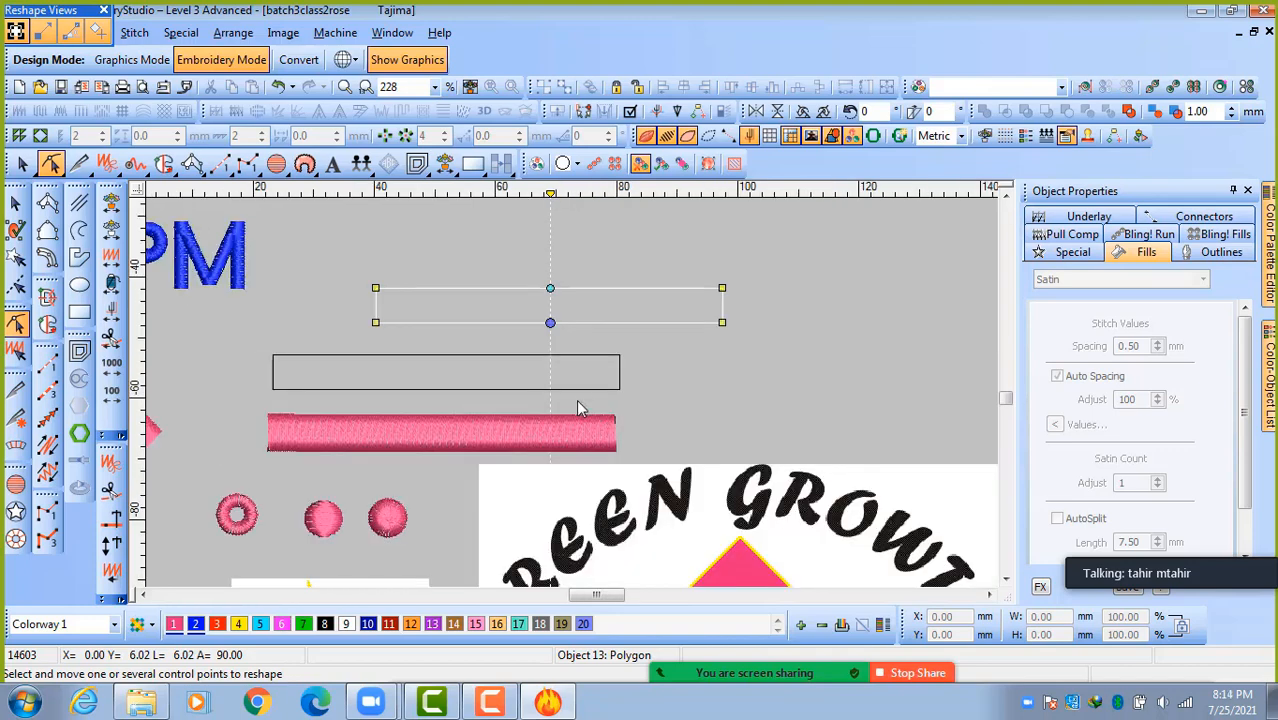
Raise both middle curve points together by about 12 mm to bend the copied rectangle into an arch.
drag(535, 280, 573, 353)
key(Up)
key(Up)
key(Up)
key(Up)
key(Up)
key(Up)
key(Up)
key(Up)
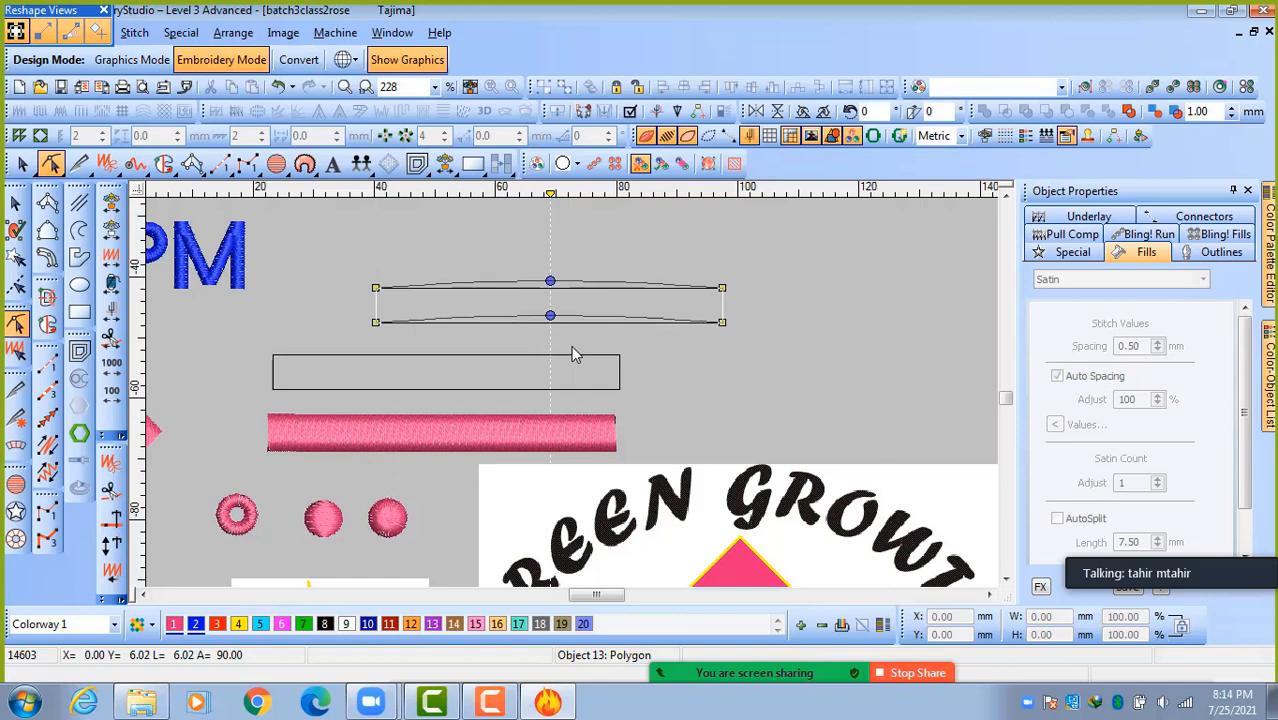
key(Up)
key(Up)
key(Up)
key(Up)
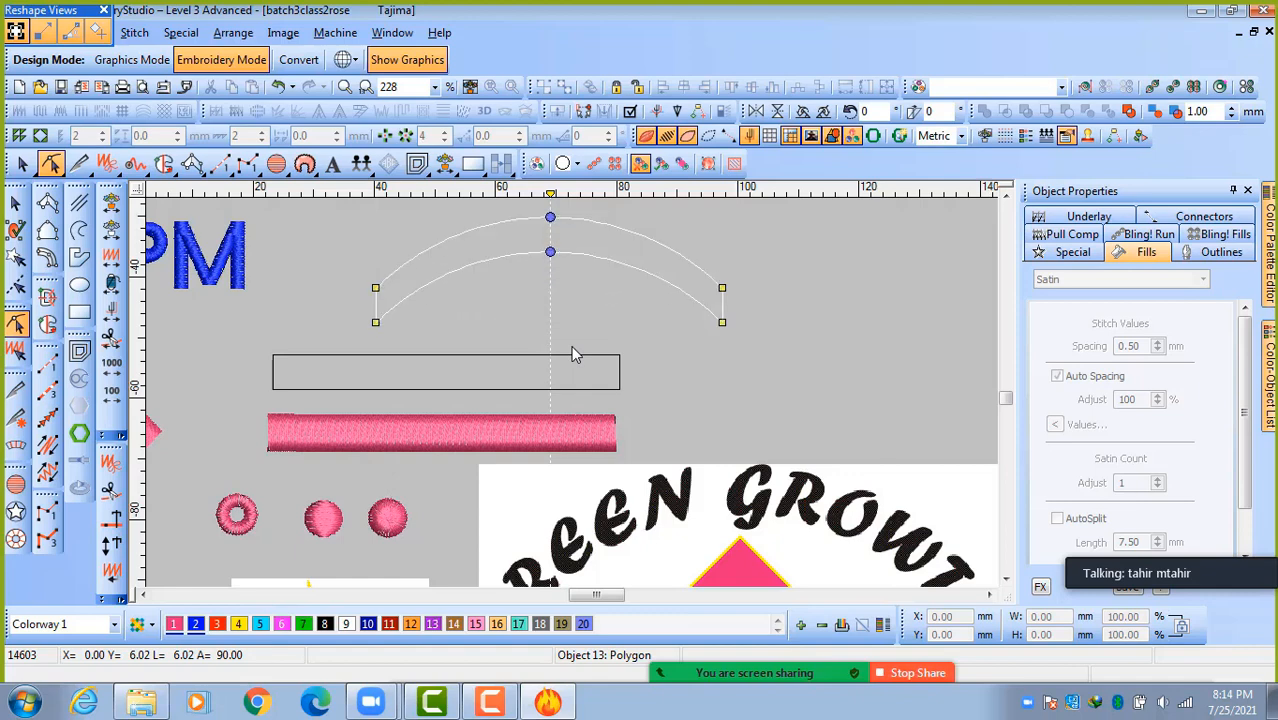
click(15, 202)
click(702, 363)
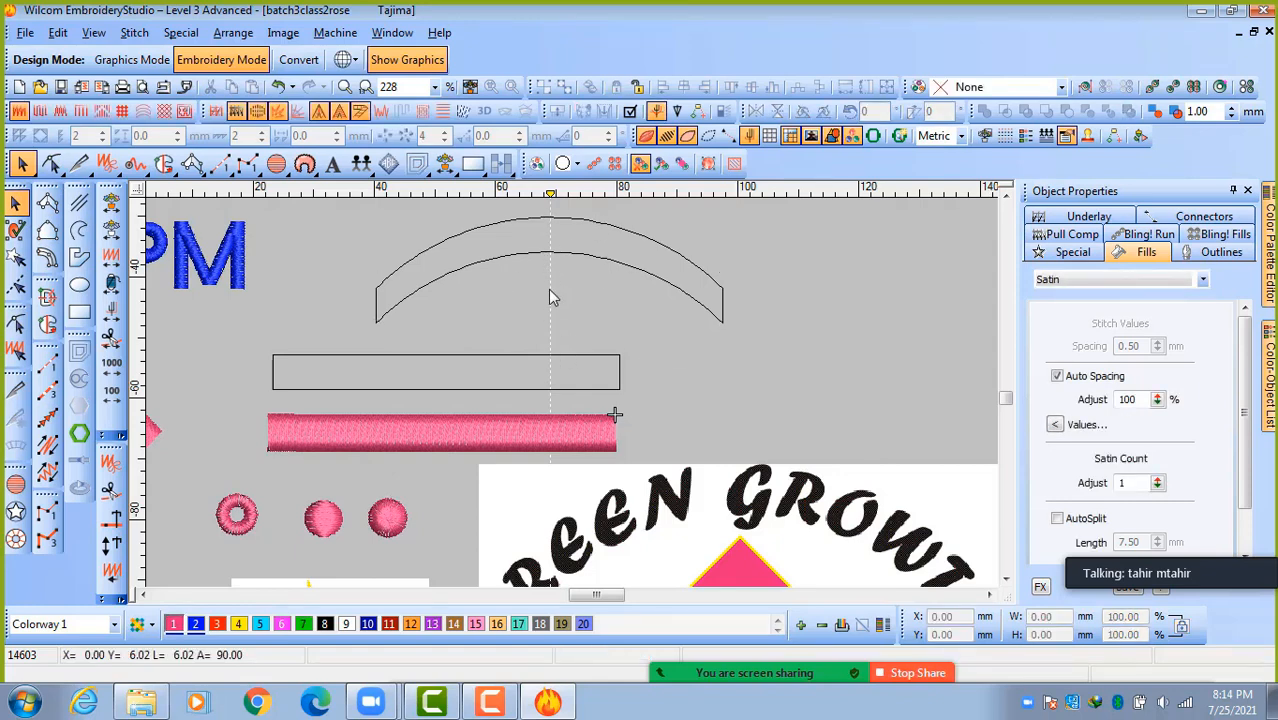
Digitize an Input A satin column over the arch outline from its left end to its right end, with paired points at the ends and middle guide.
click(47, 202)
key(z)
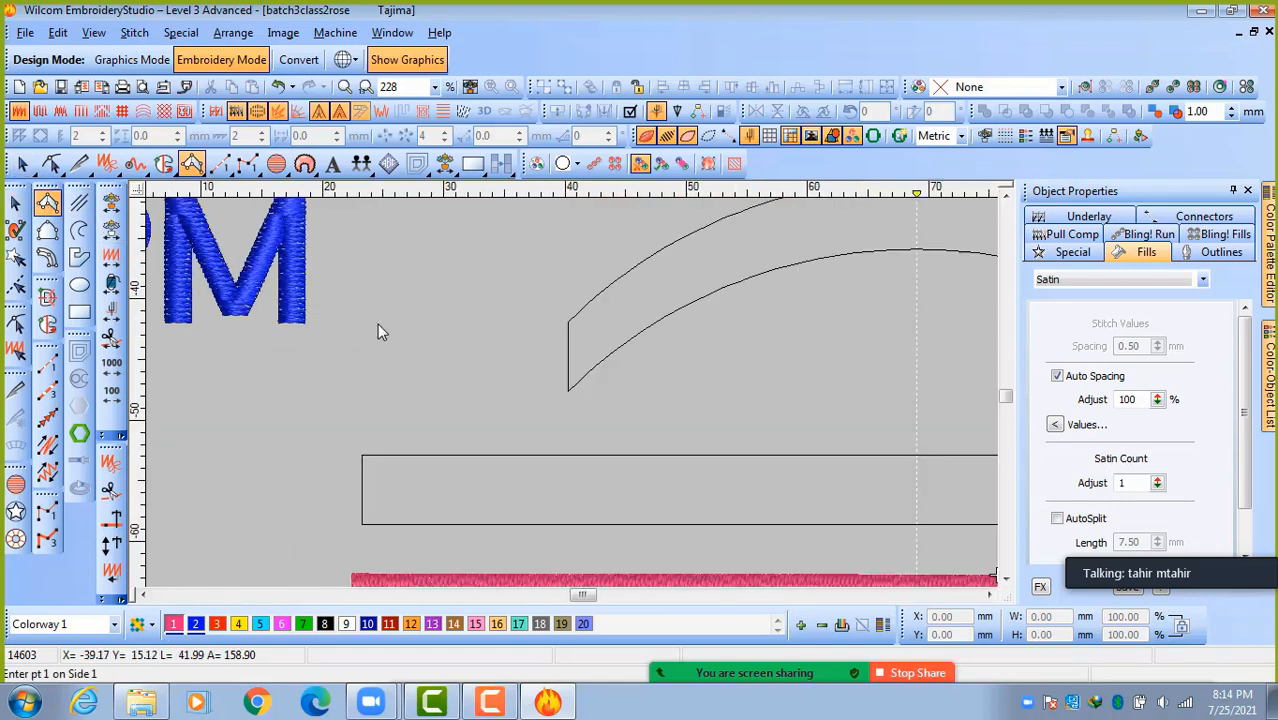
click(567, 392)
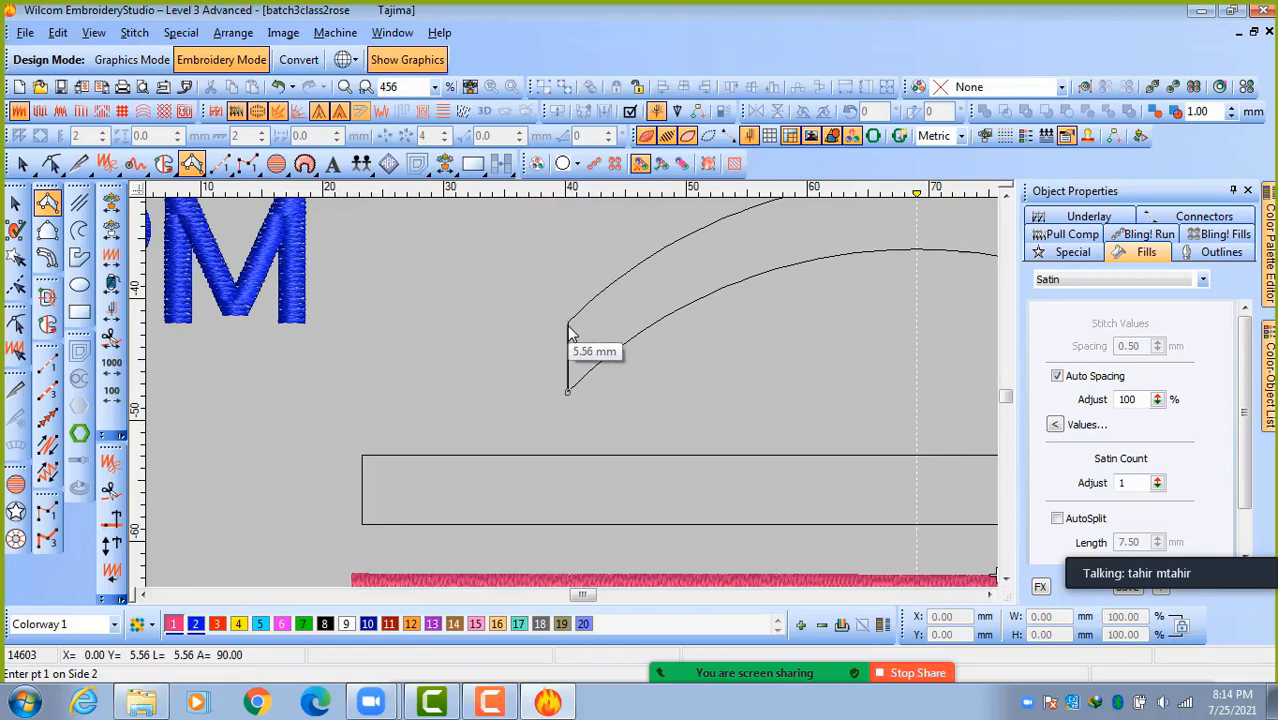
click(568, 323)
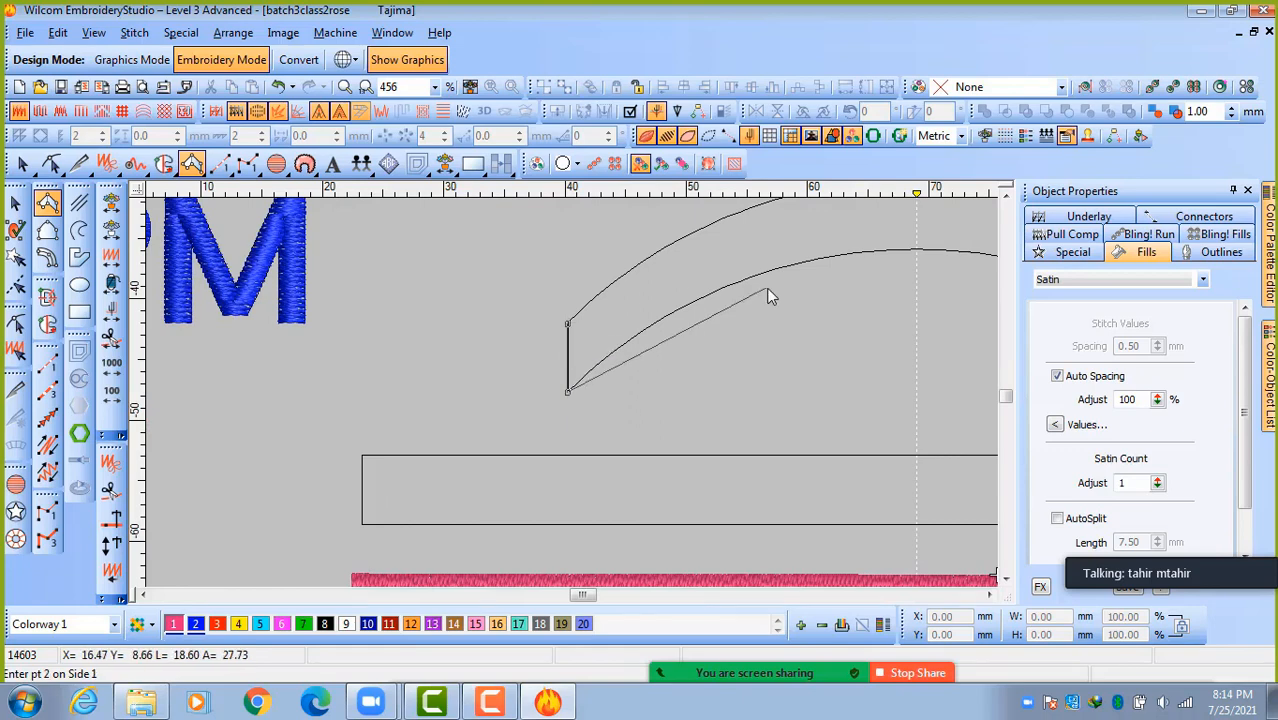
click(918, 251)
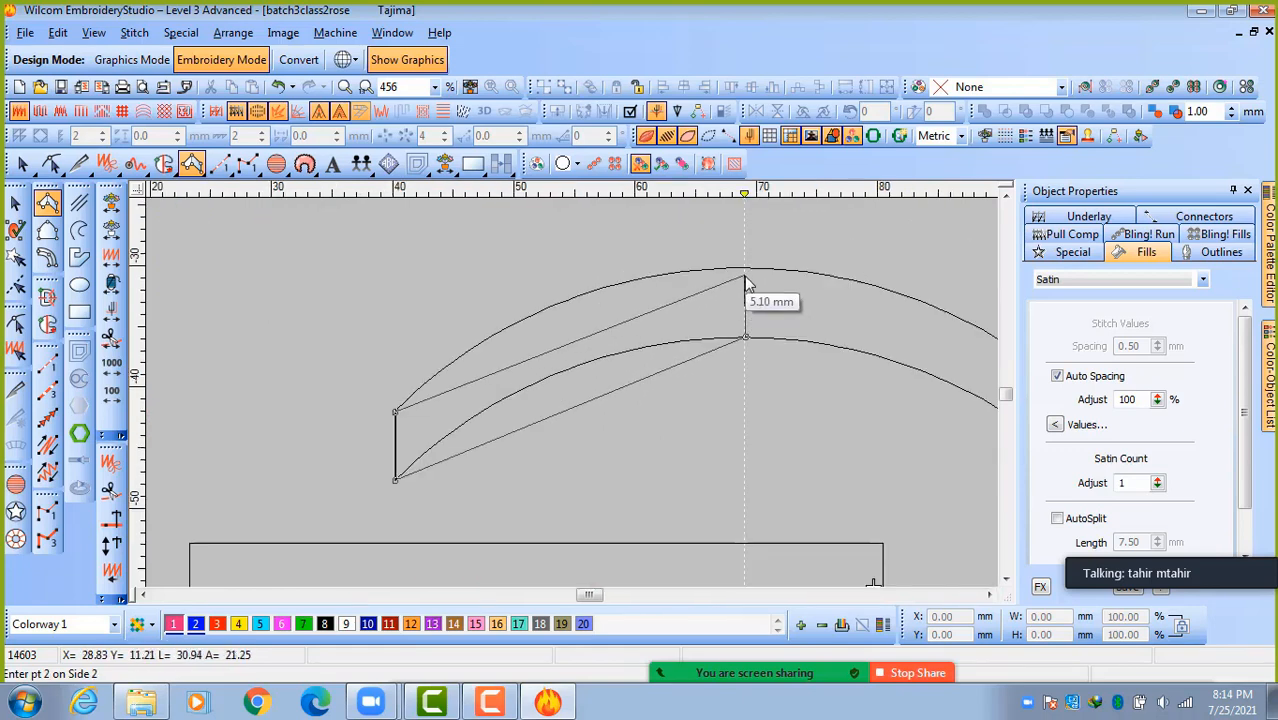
click(746, 269)
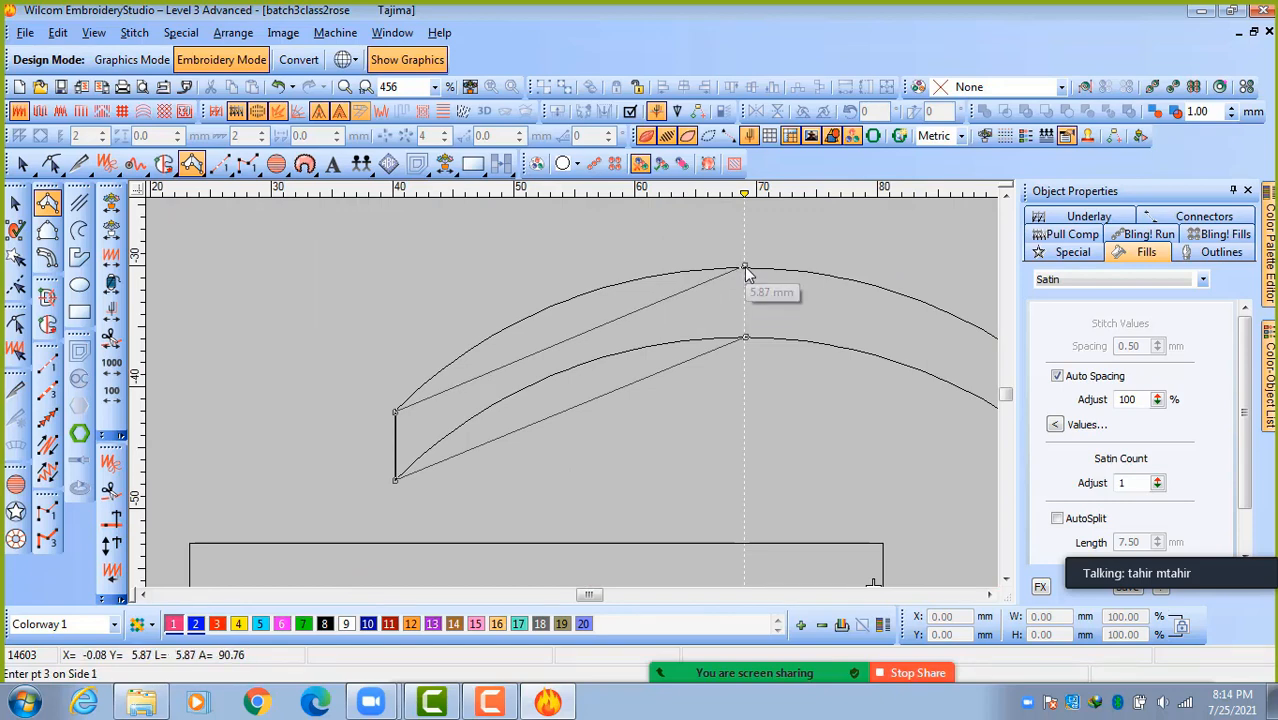
click(894, 418)
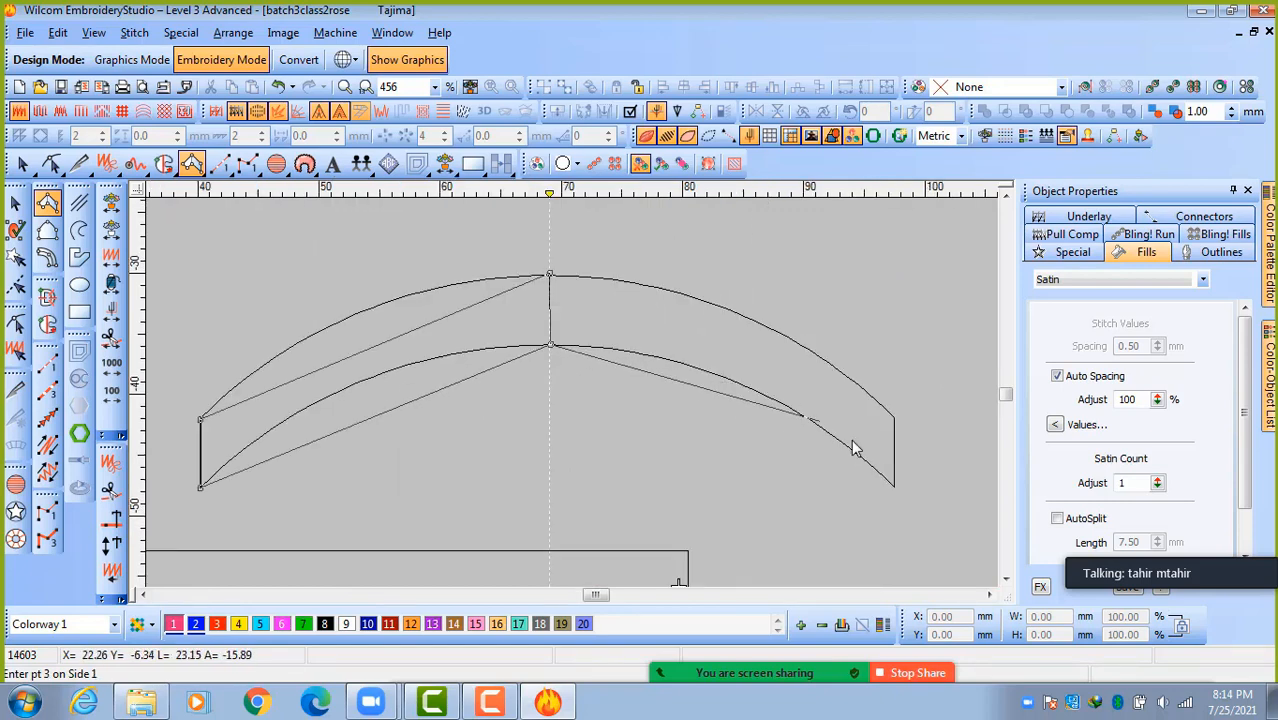
click(894, 485)
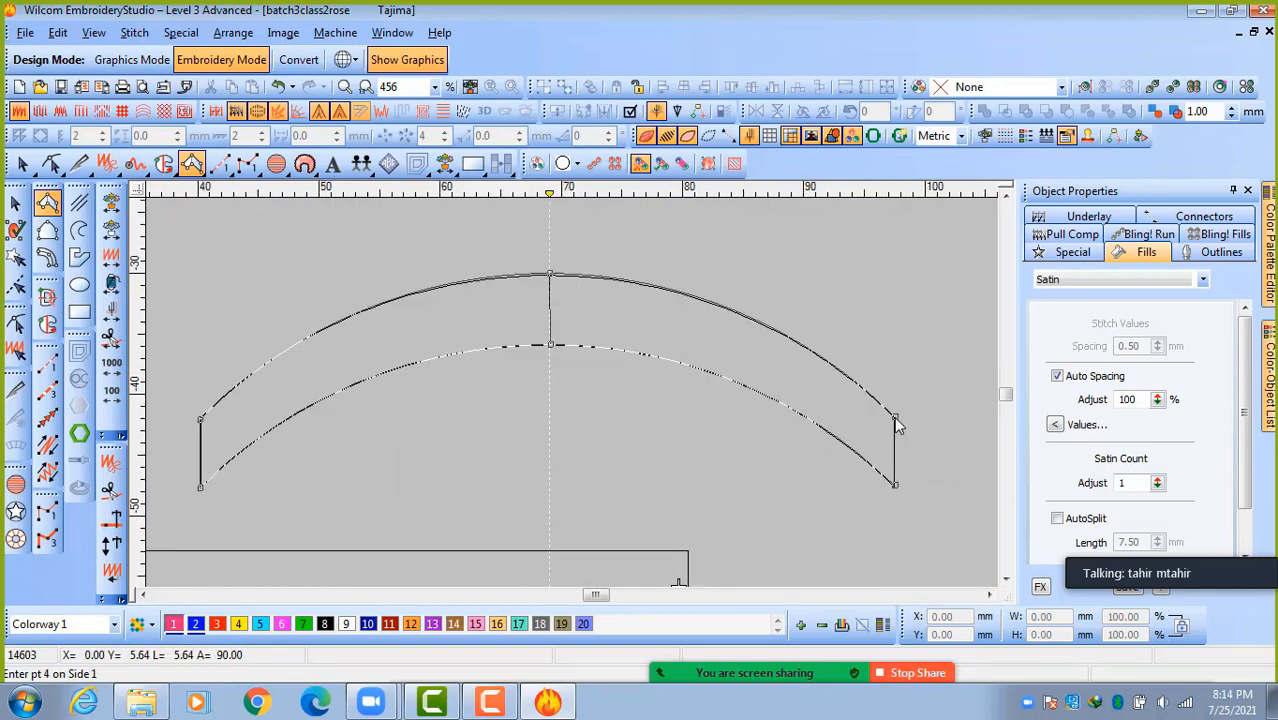
key(Return)
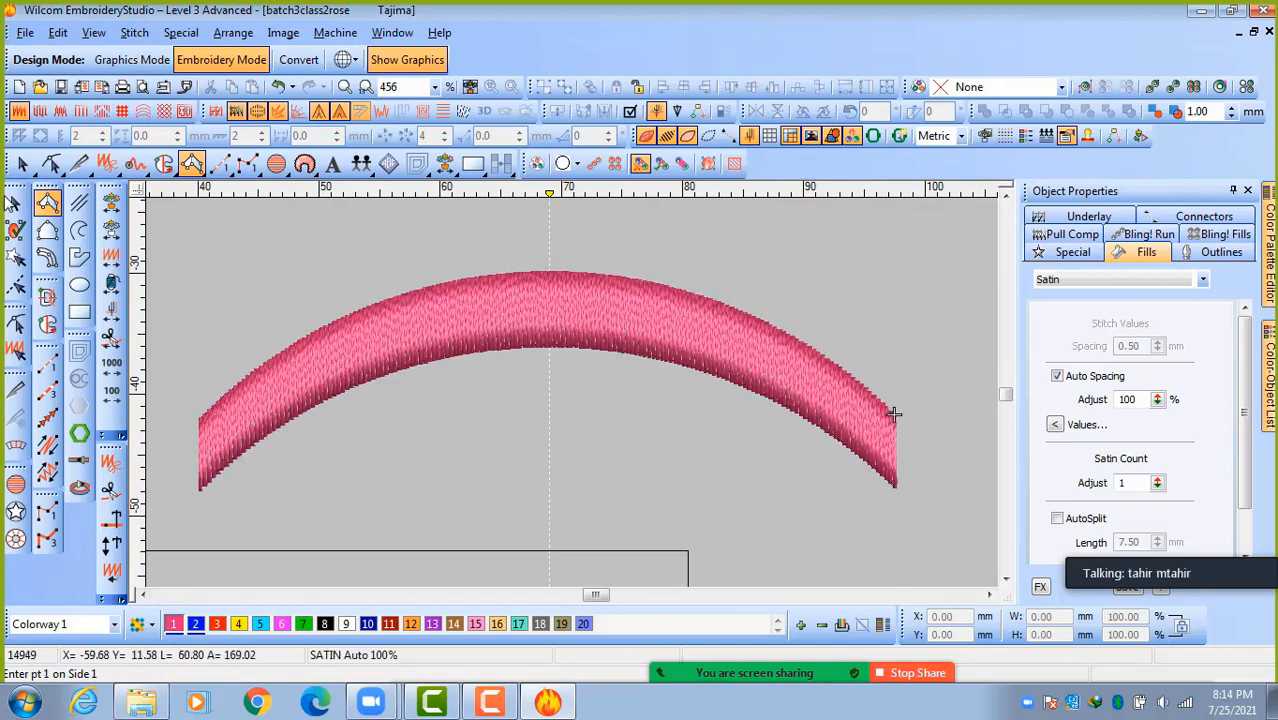
Move the arched satin column about 46 mm right and 22 mm down, beside the straight column, and deselect it.
click(15, 203)
scroll(550, 350, down, 2)
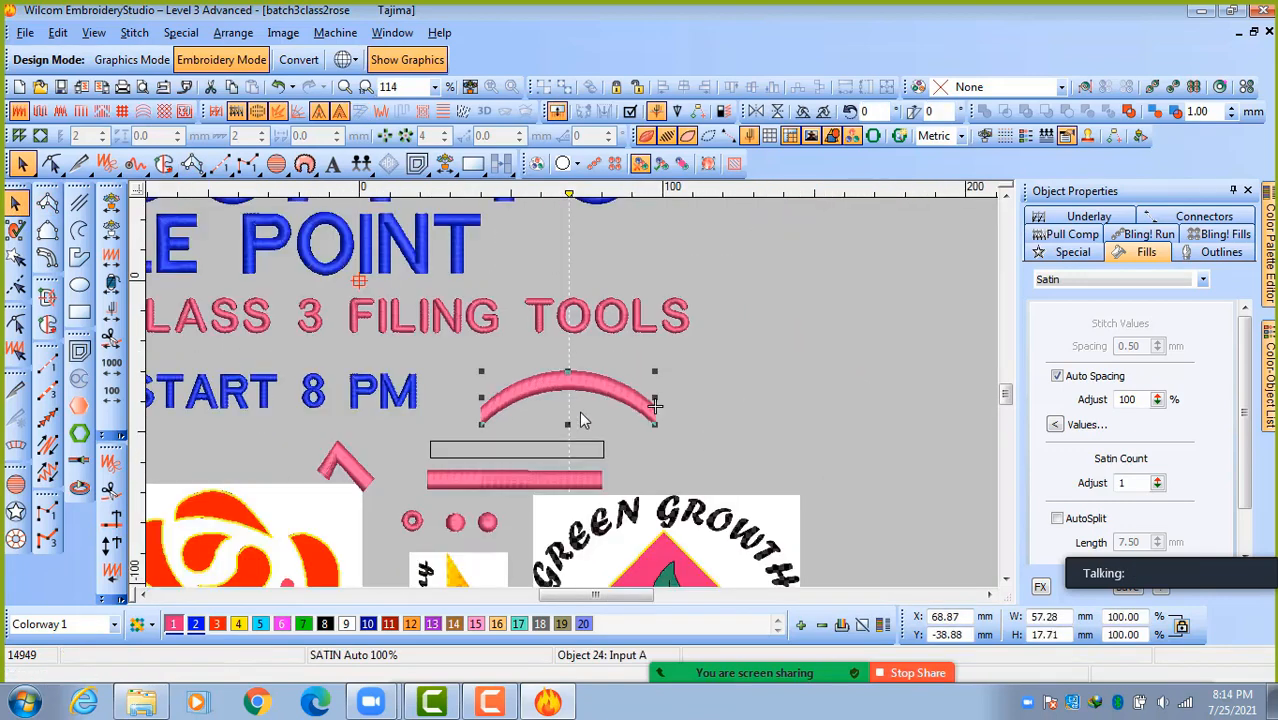
scroll(571, 398, up, 1)
drag(568, 340, 820, 462)
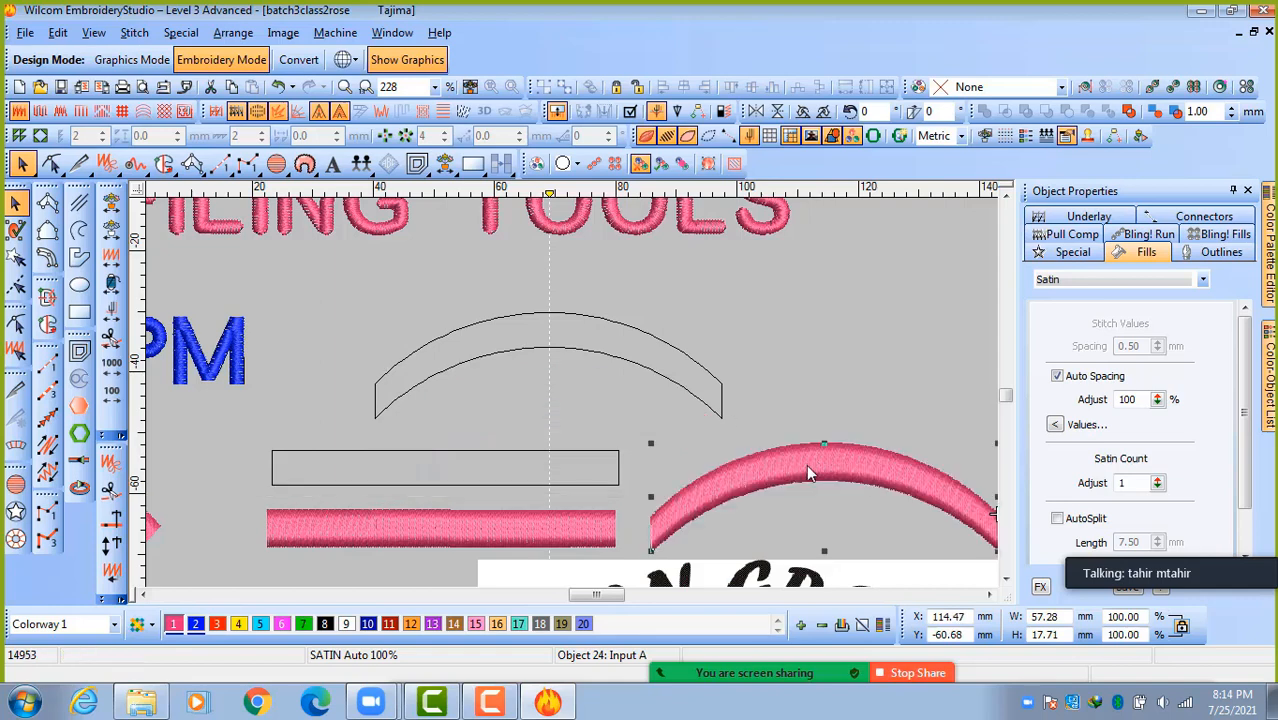
click(788, 402)
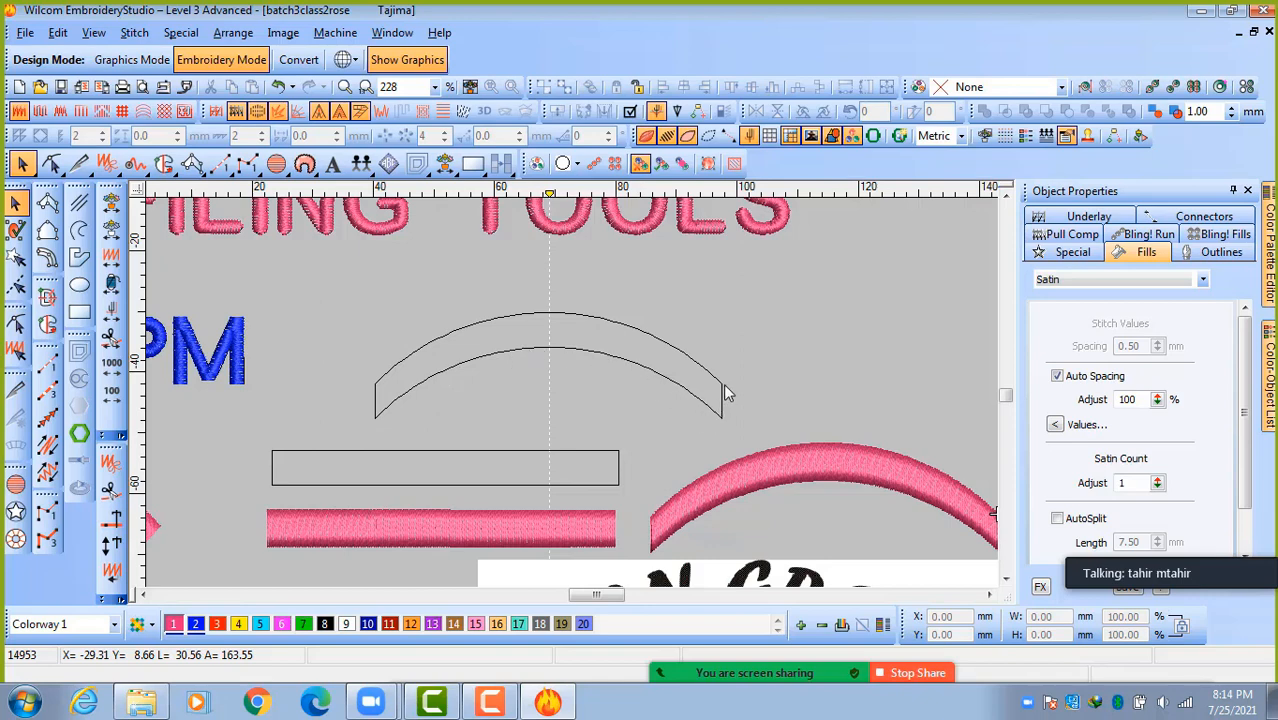
Digitize a second Input A satin column over the arch from right end to left end and move it about 59 mm right of the outline.
click(46, 210)
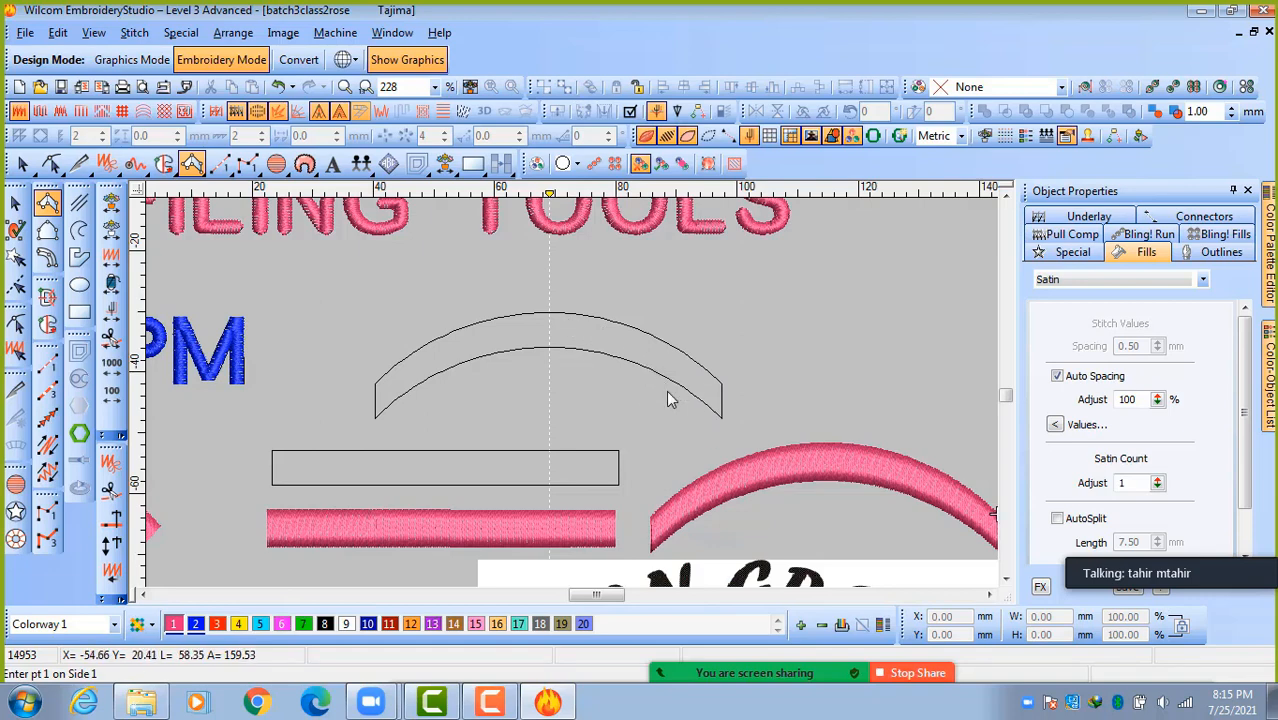
click(722, 419)
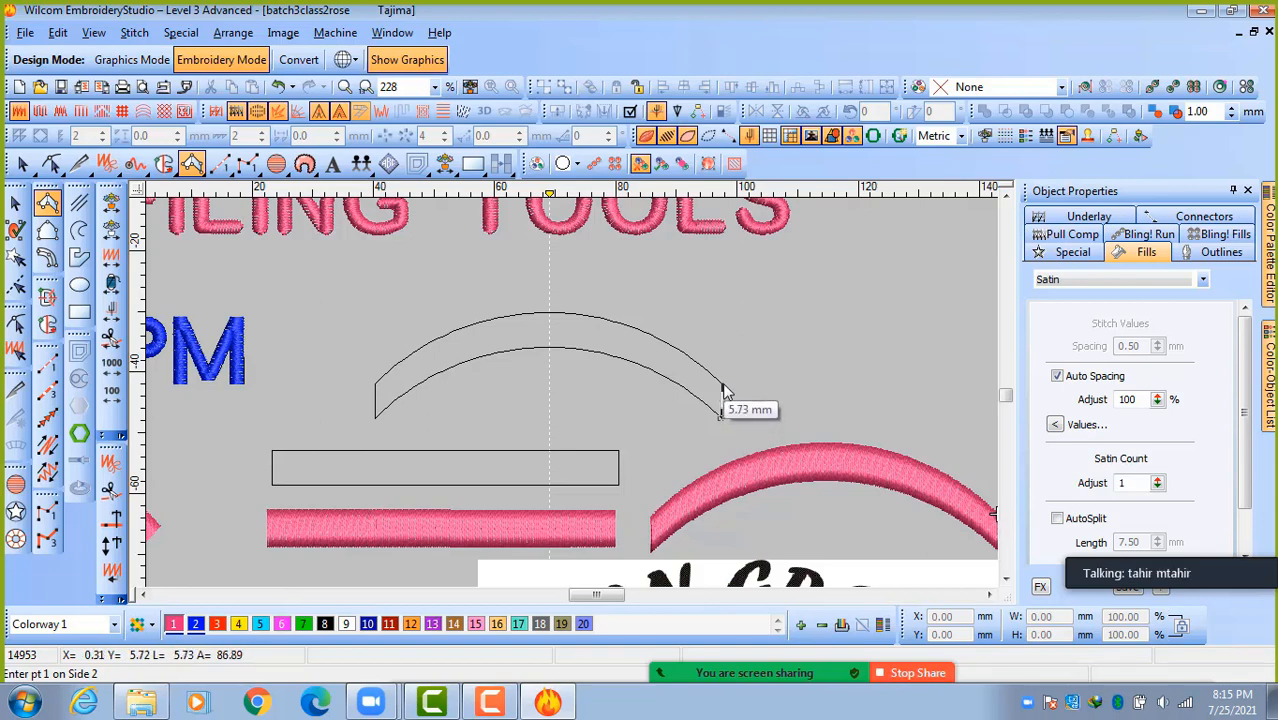
click(725, 391)
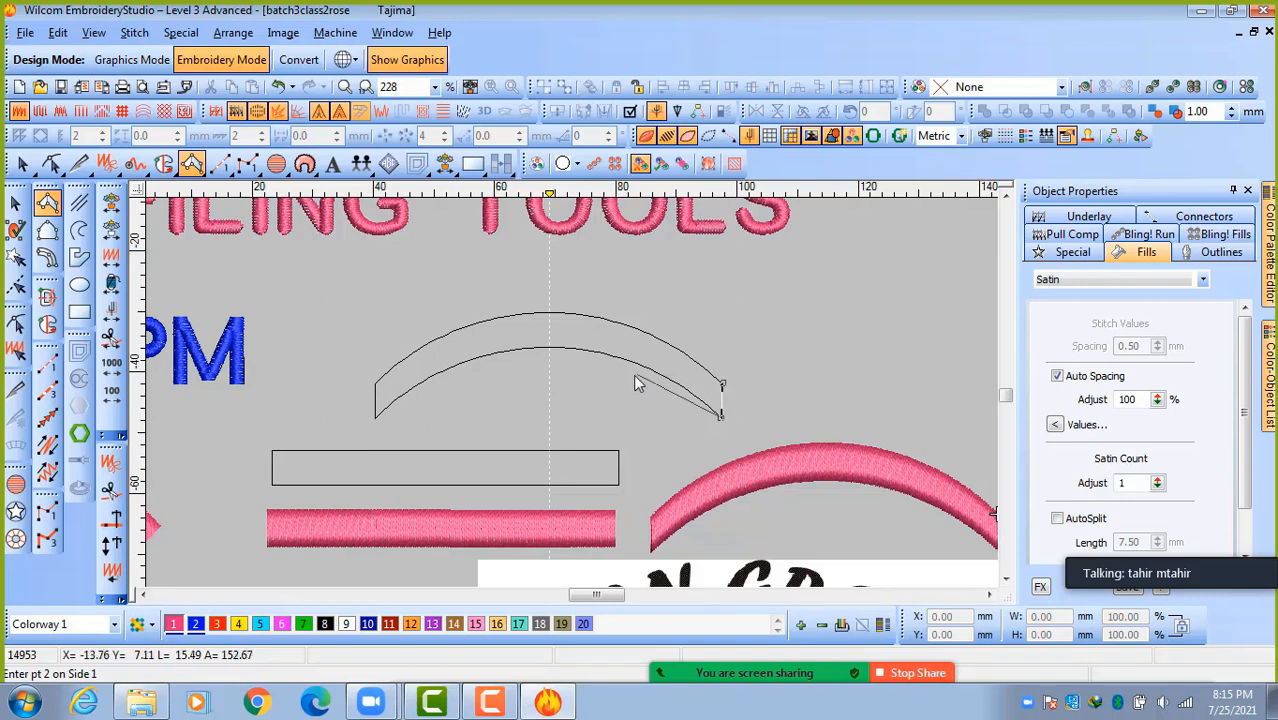
click(549, 349)
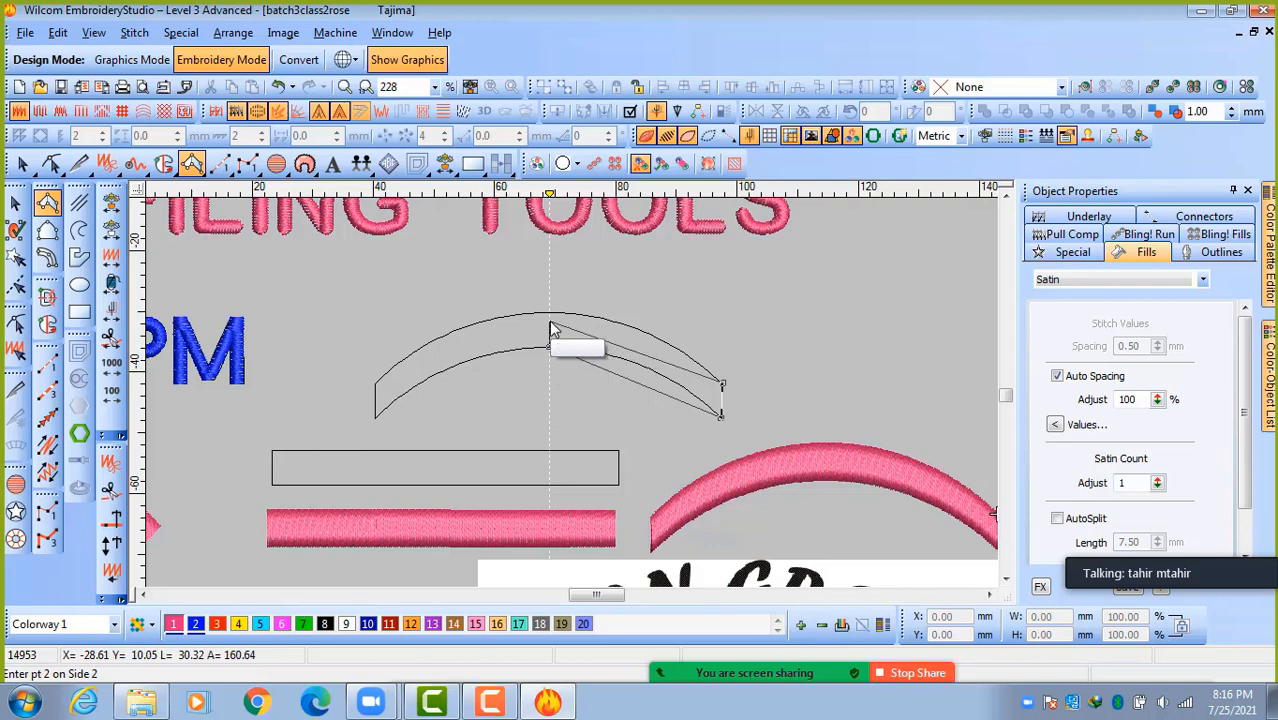
click(550, 316)
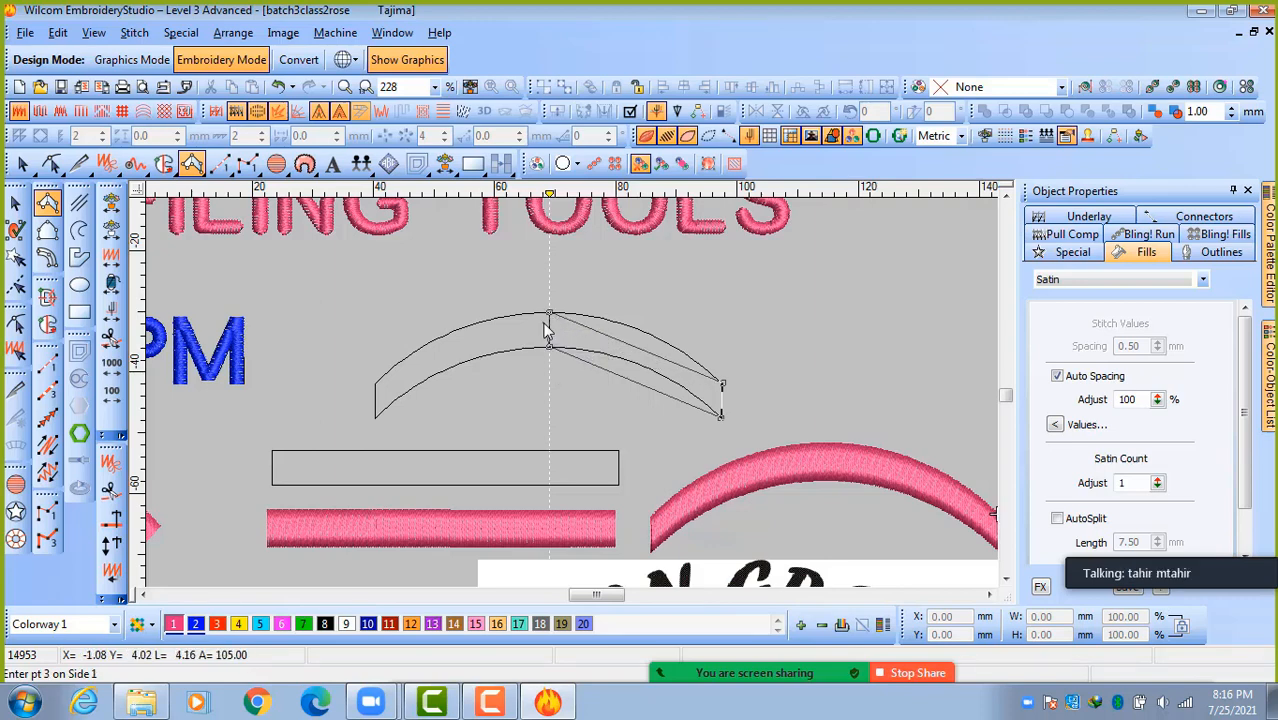
click(378, 424)
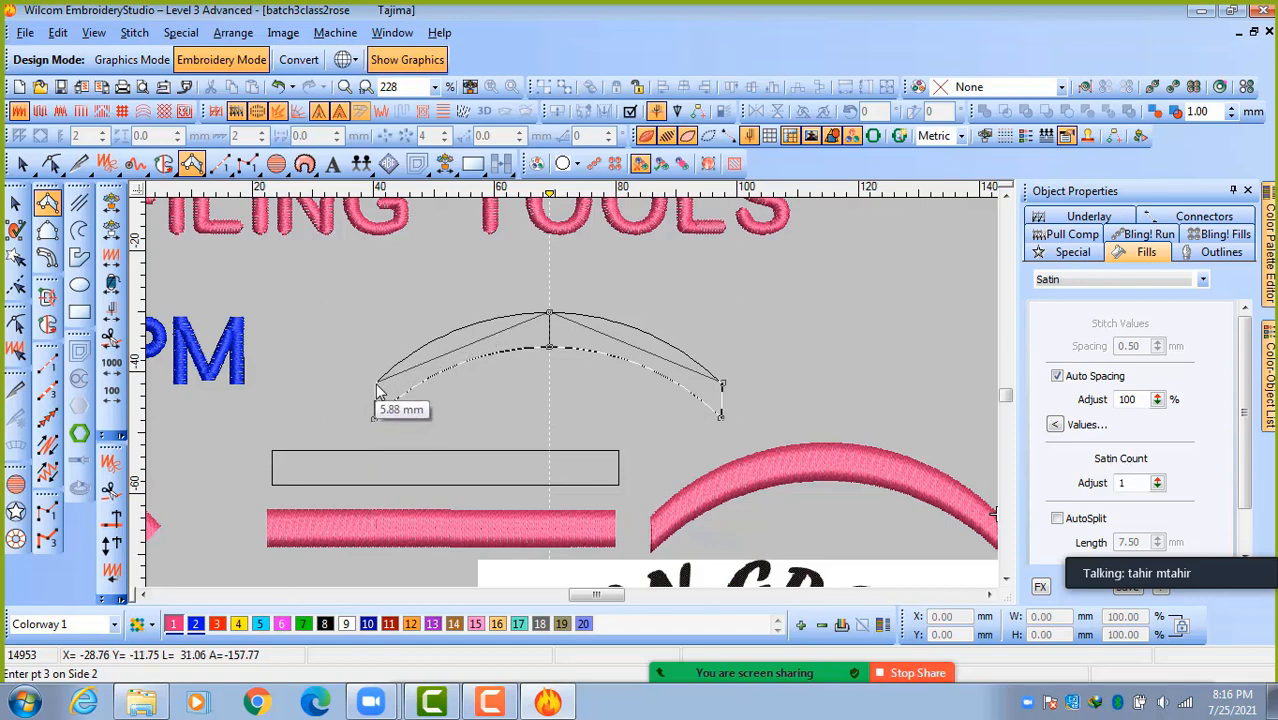
click(376, 385)
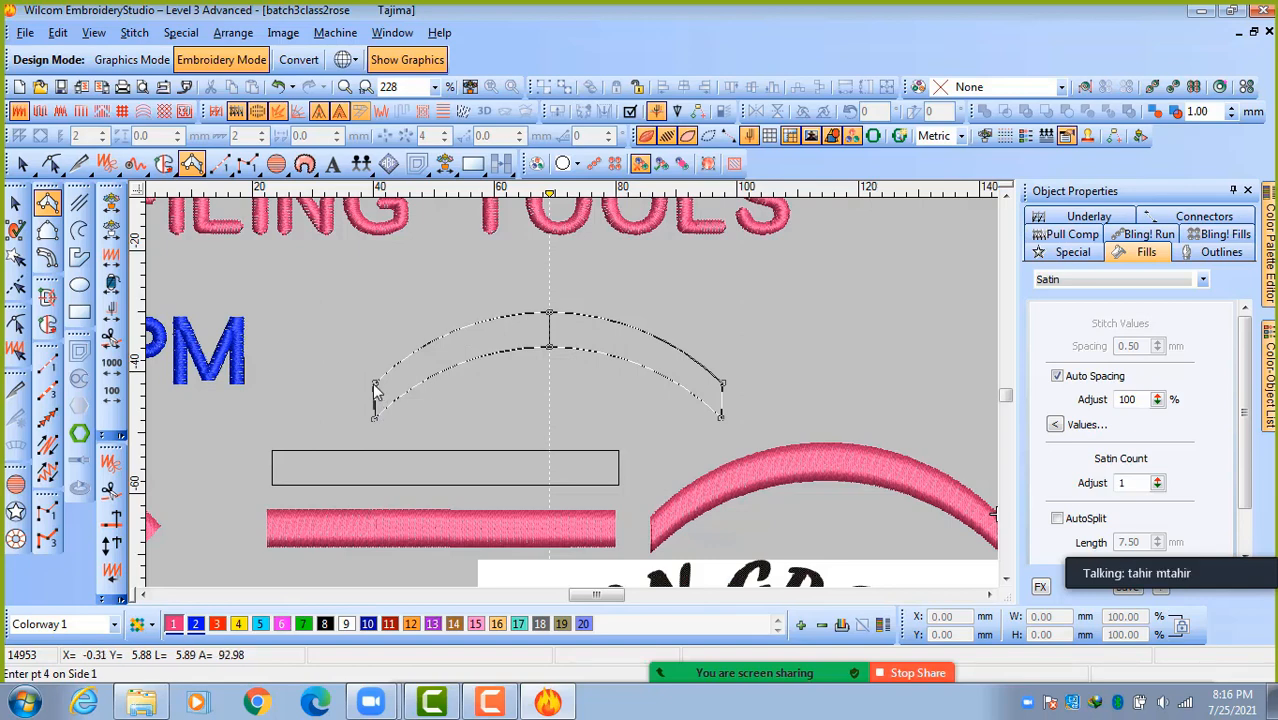
key(Return)
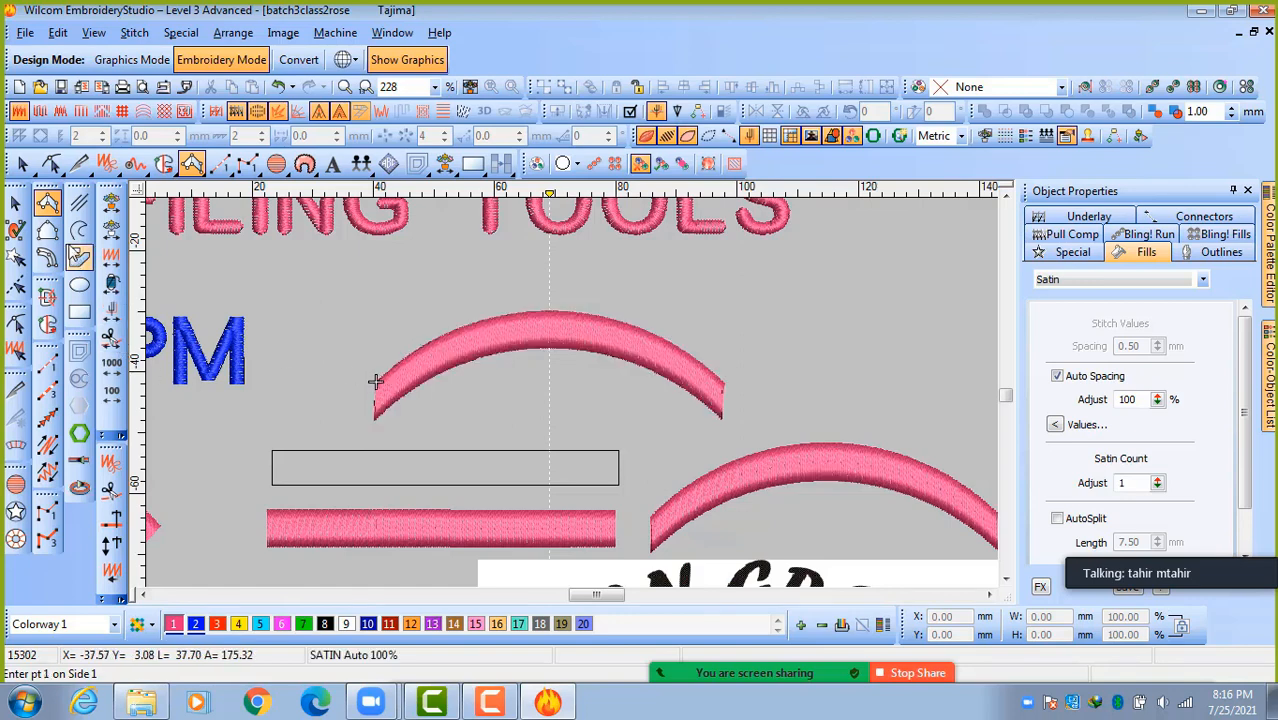
click(15, 203)
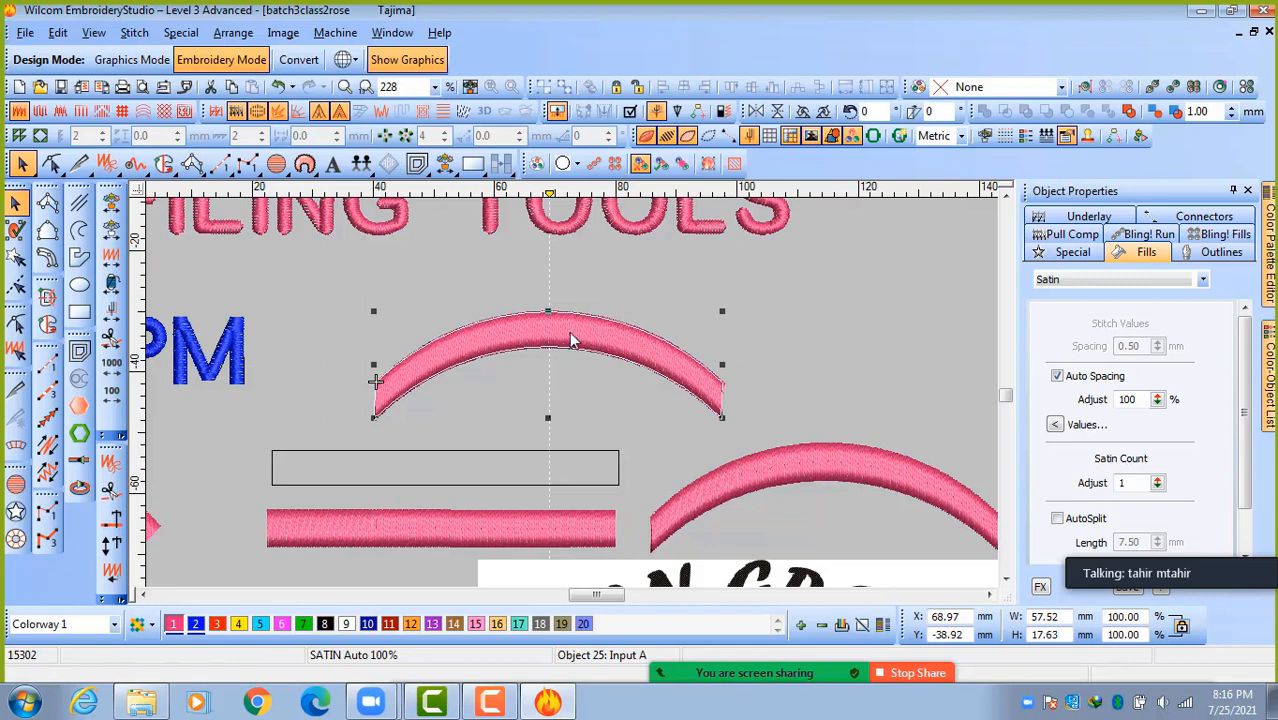
drag(592, 328, 924, 318)
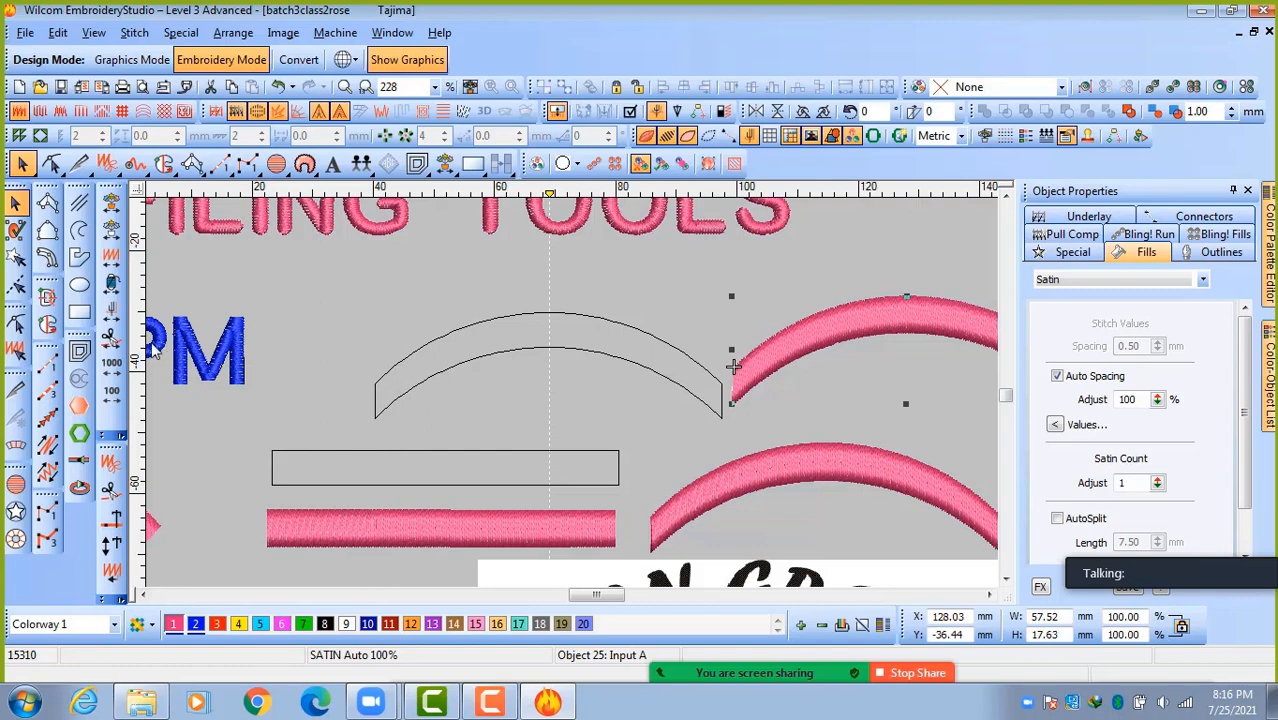
Start an Input B column and define its first side along the arch's upper edge with corner points at both ends and three curve points between.
click(47, 232)
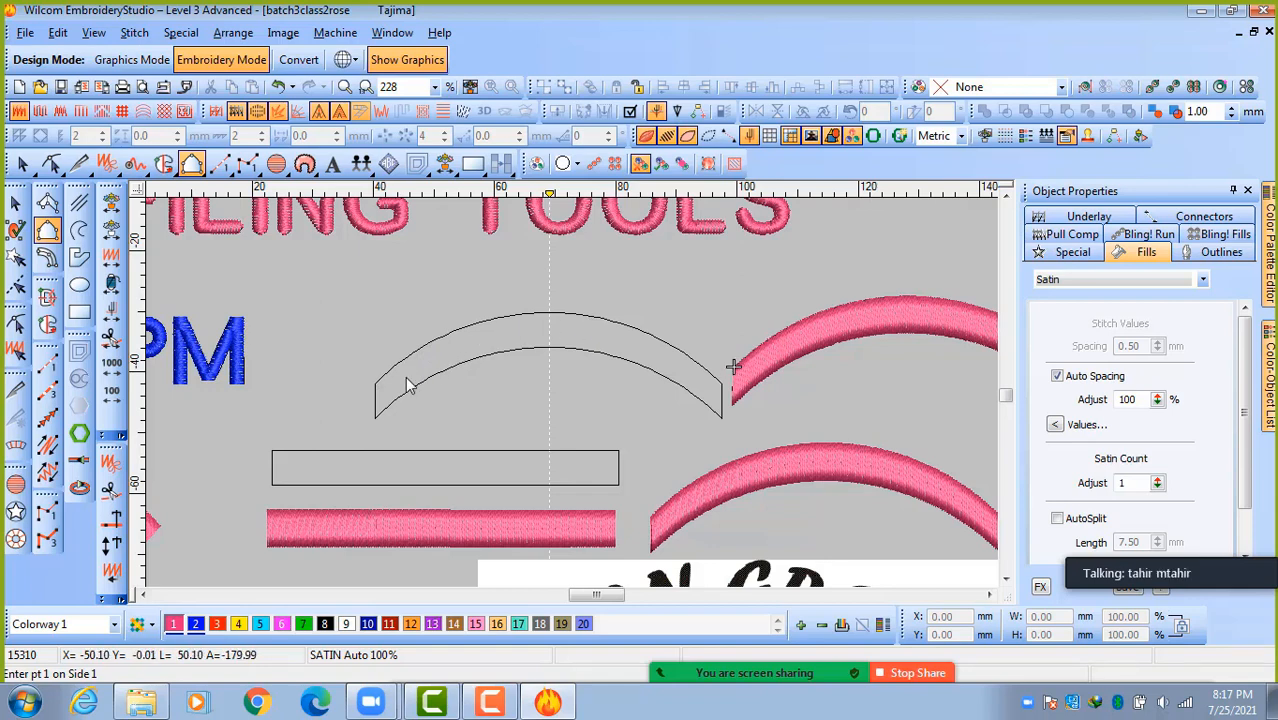
click(375, 385)
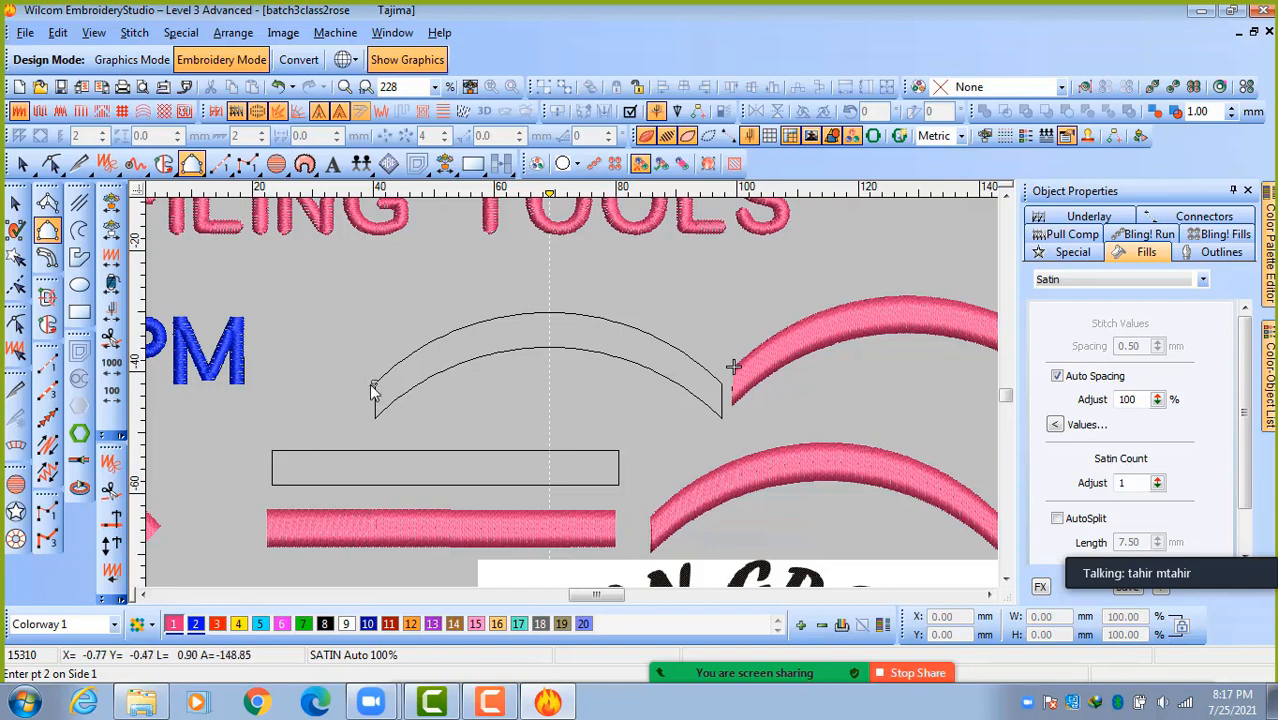
click(468, 325)
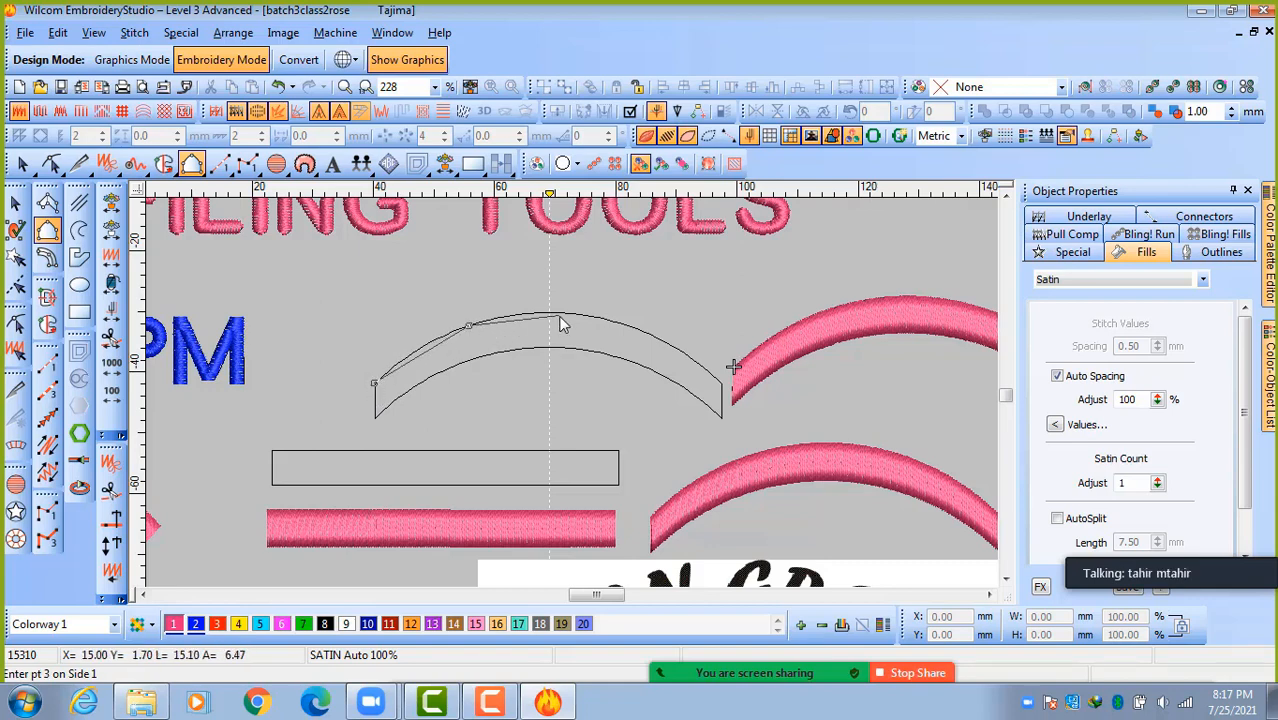
click(561, 314)
click(665, 343)
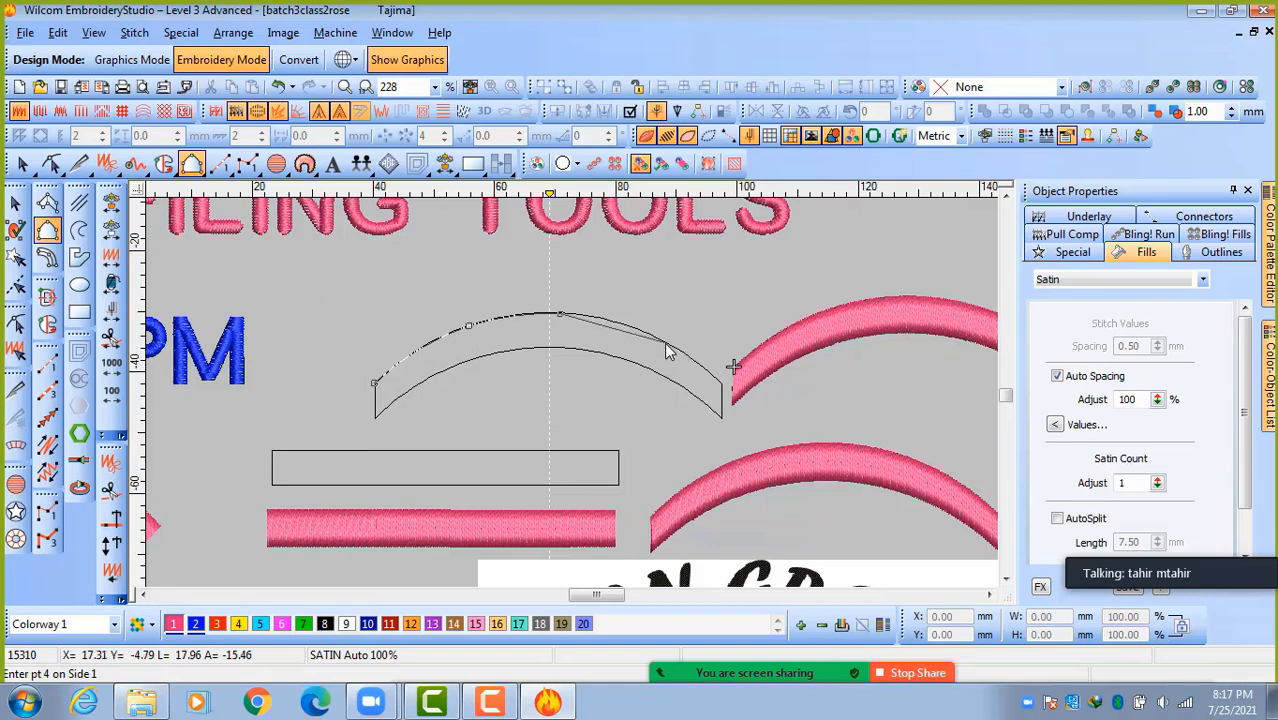
click(721, 385)
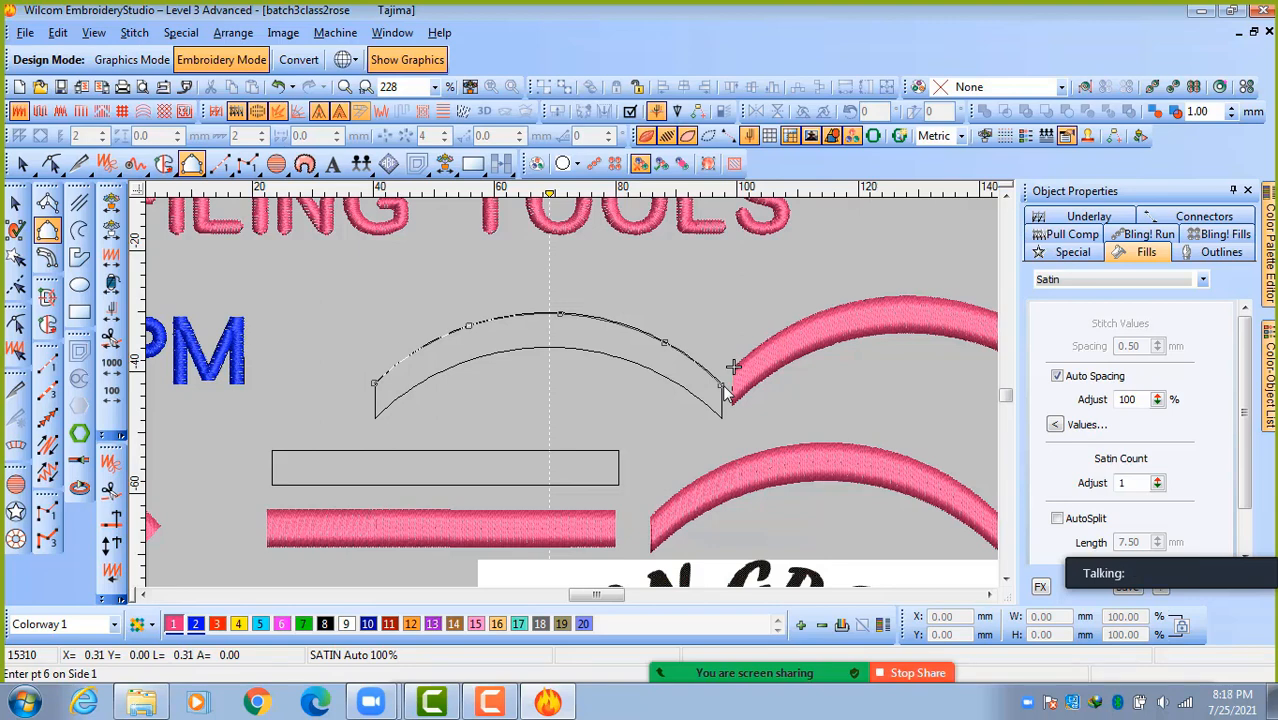
key(Return)
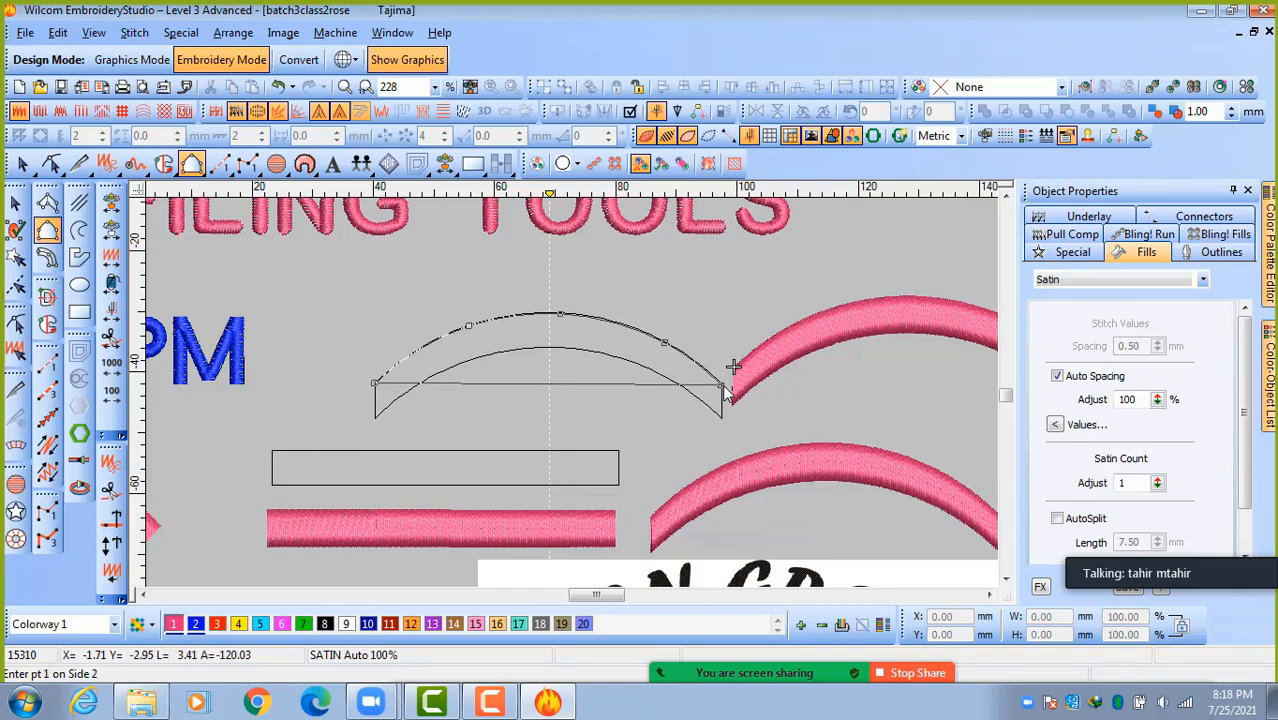
Define the Input B column's second side along the arch's lower edge from left to right with three intermediate curve points, and generate the satin stitches.
click(376, 420)
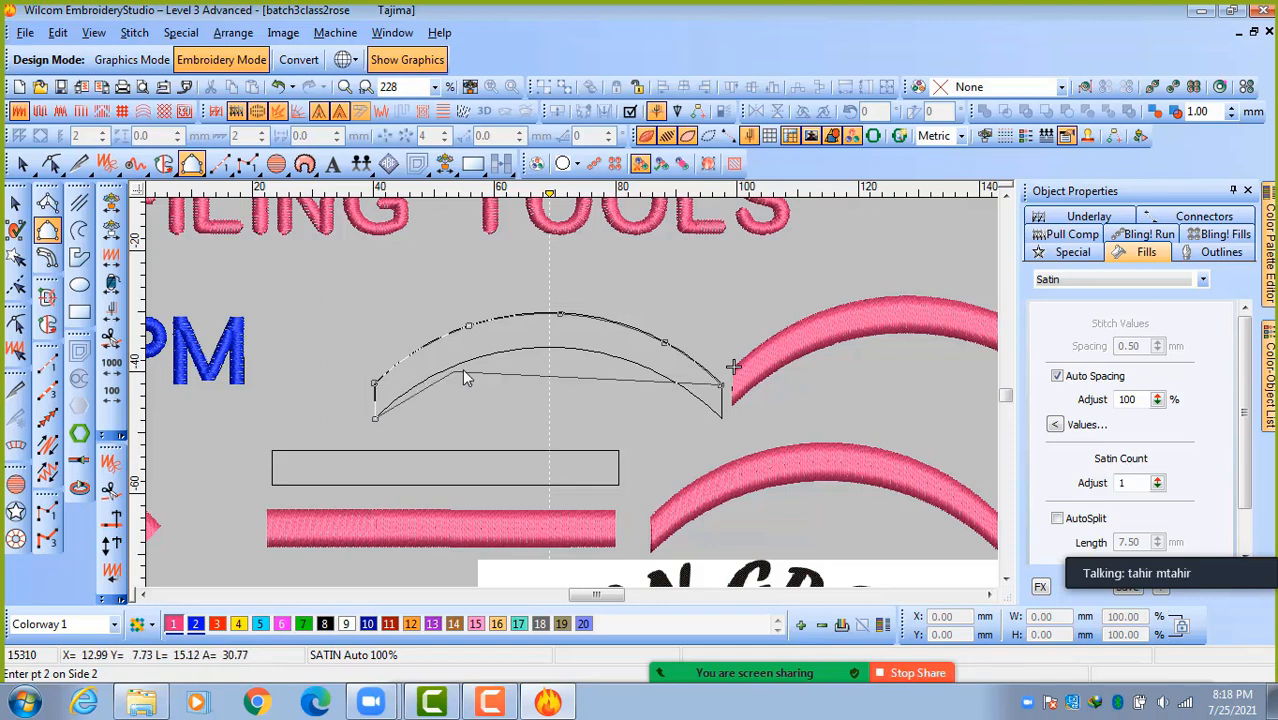
click(561, 348)
click(654, 371)
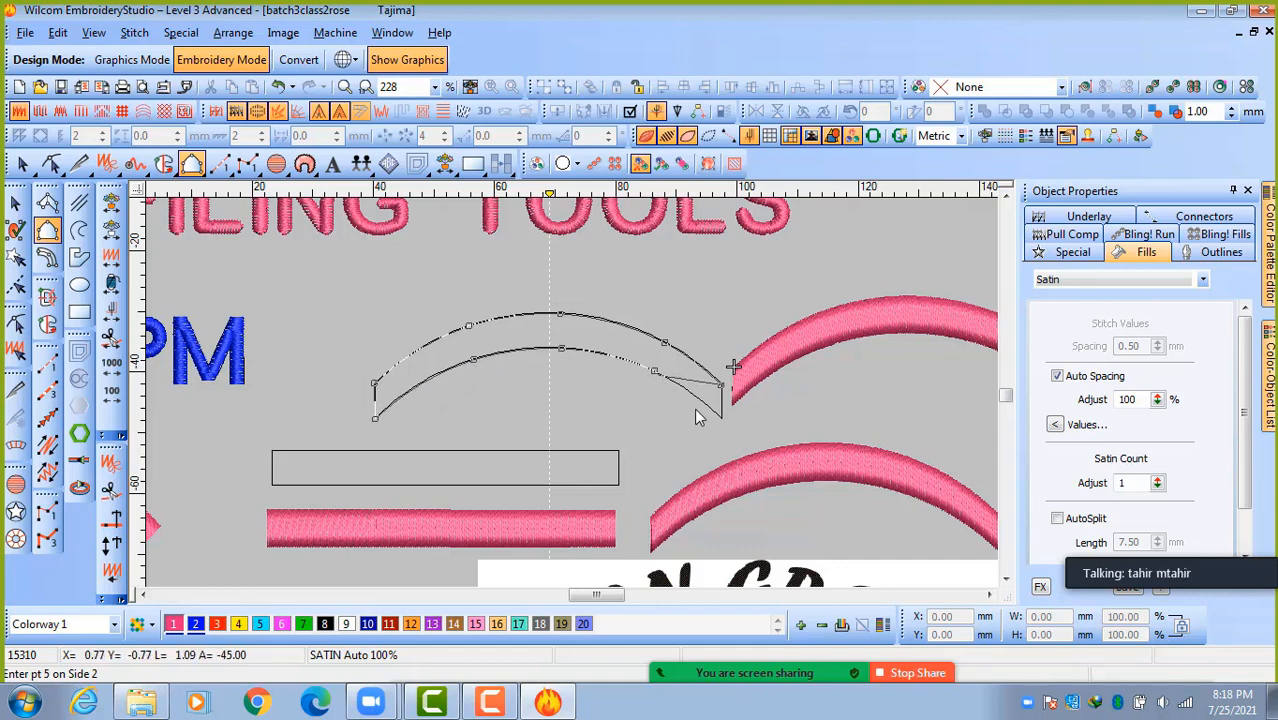
click(722, 419)
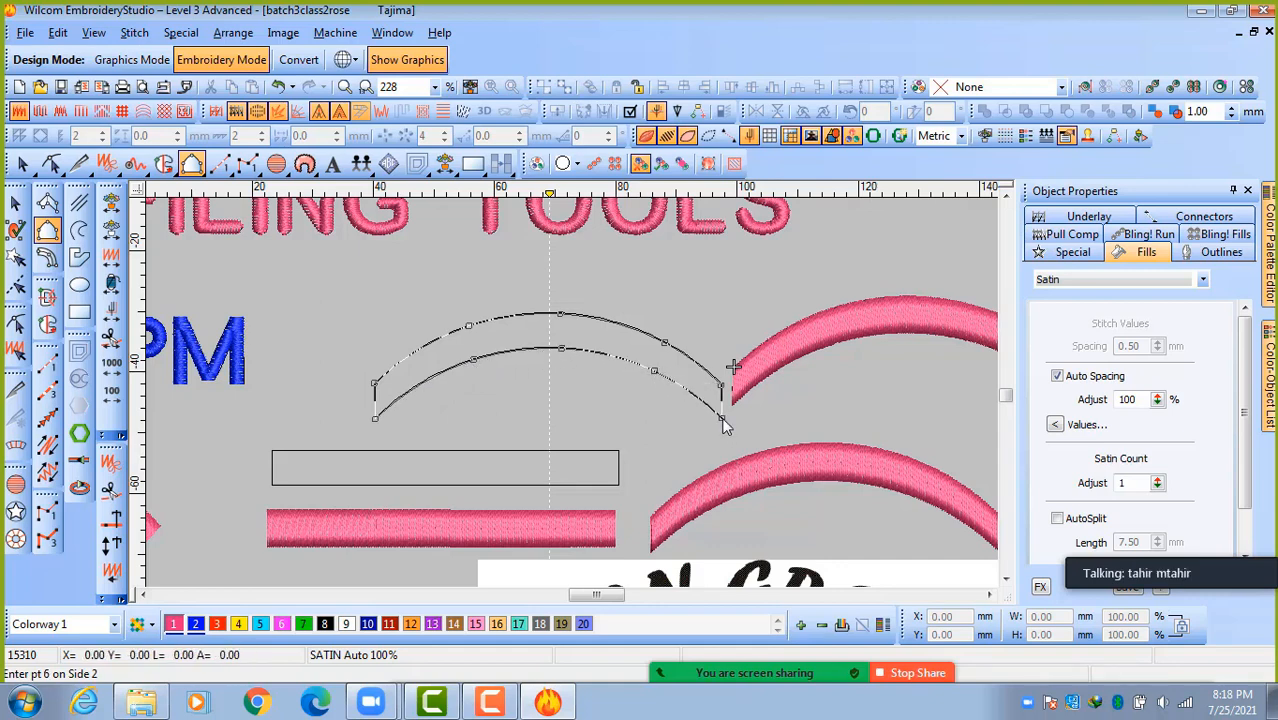
key(Return)
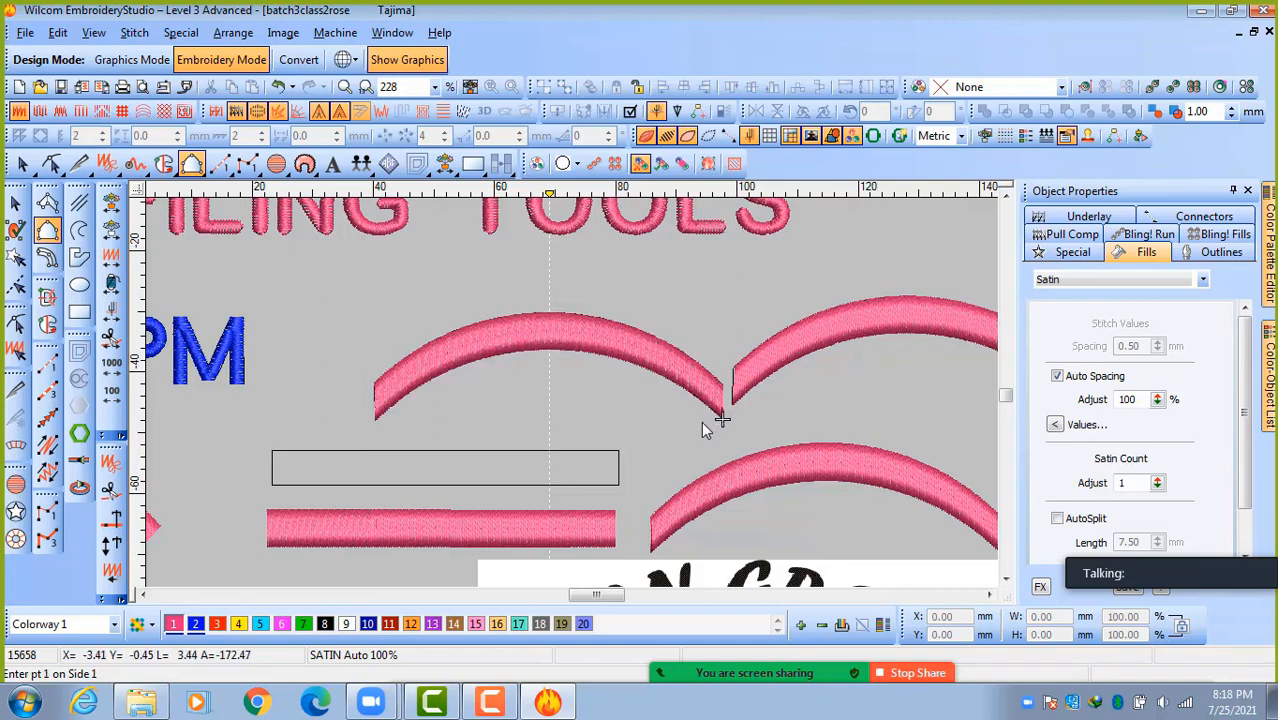
key(Escape)
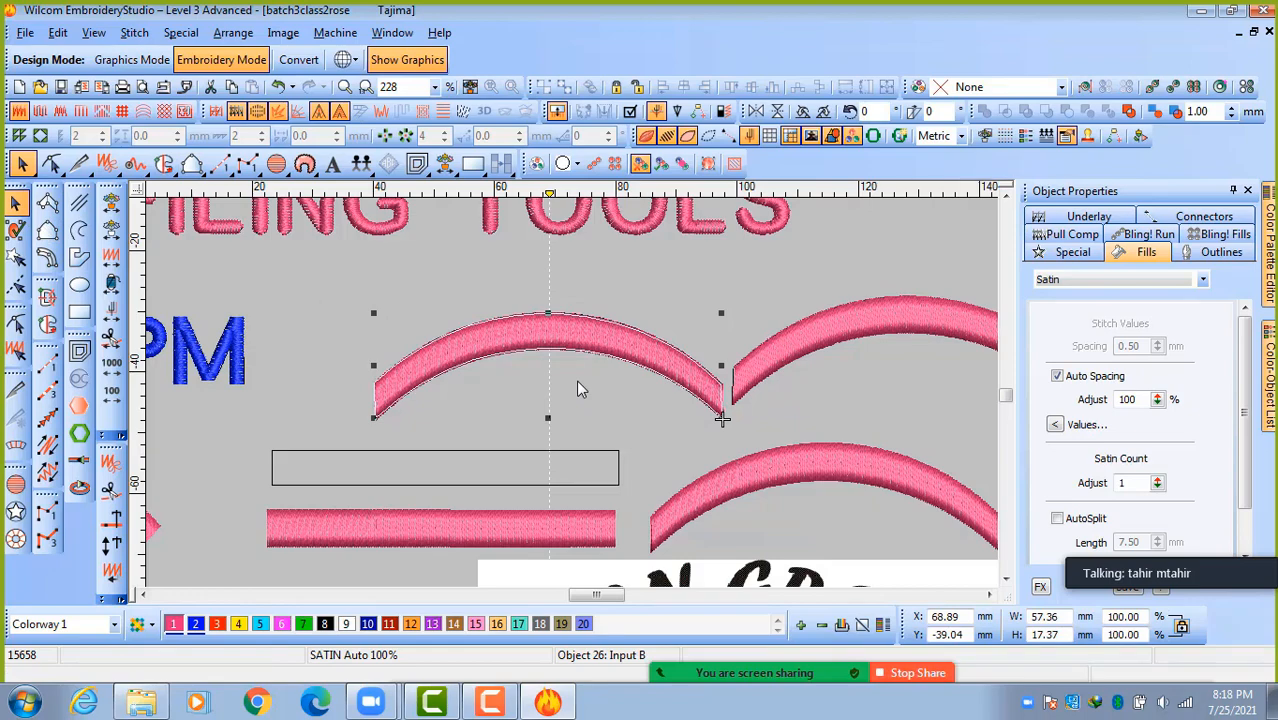
Move the Input B column right of the arch outline and shift the second Input A column about 5 mm right and 3 mm up to stack the arches.
key(shift+z)
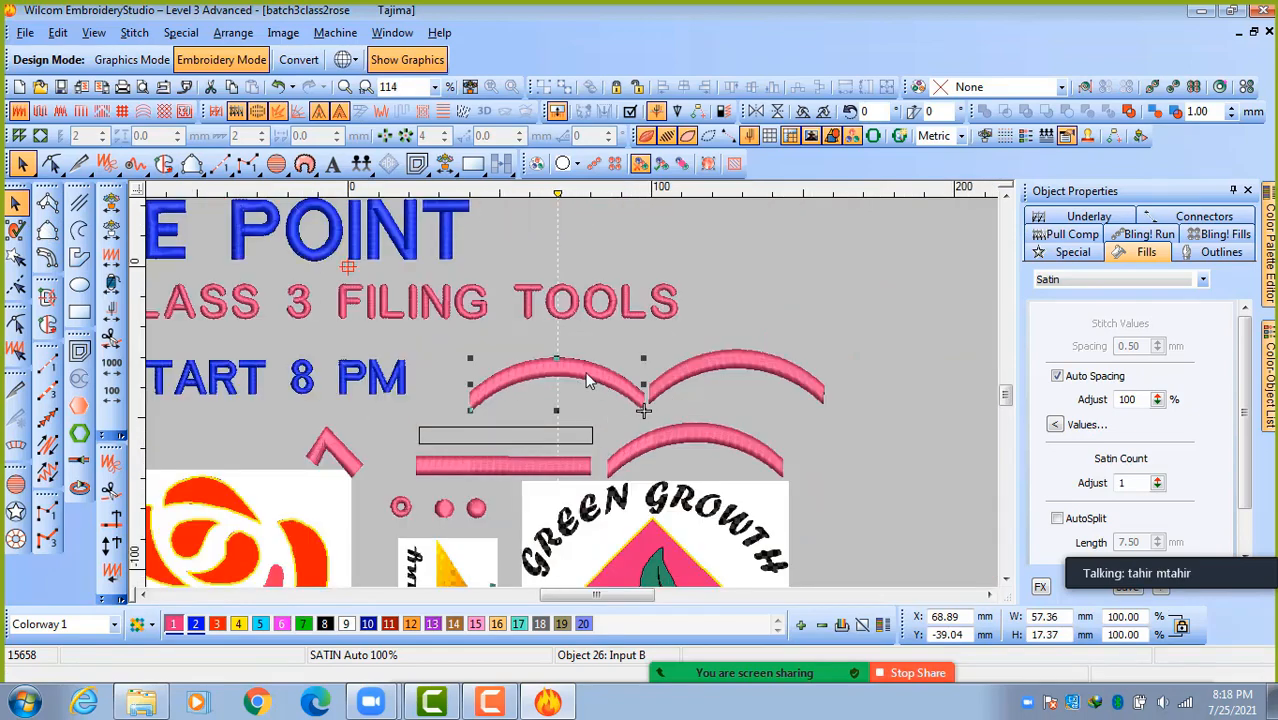
drag(588, 380, 734, 360)
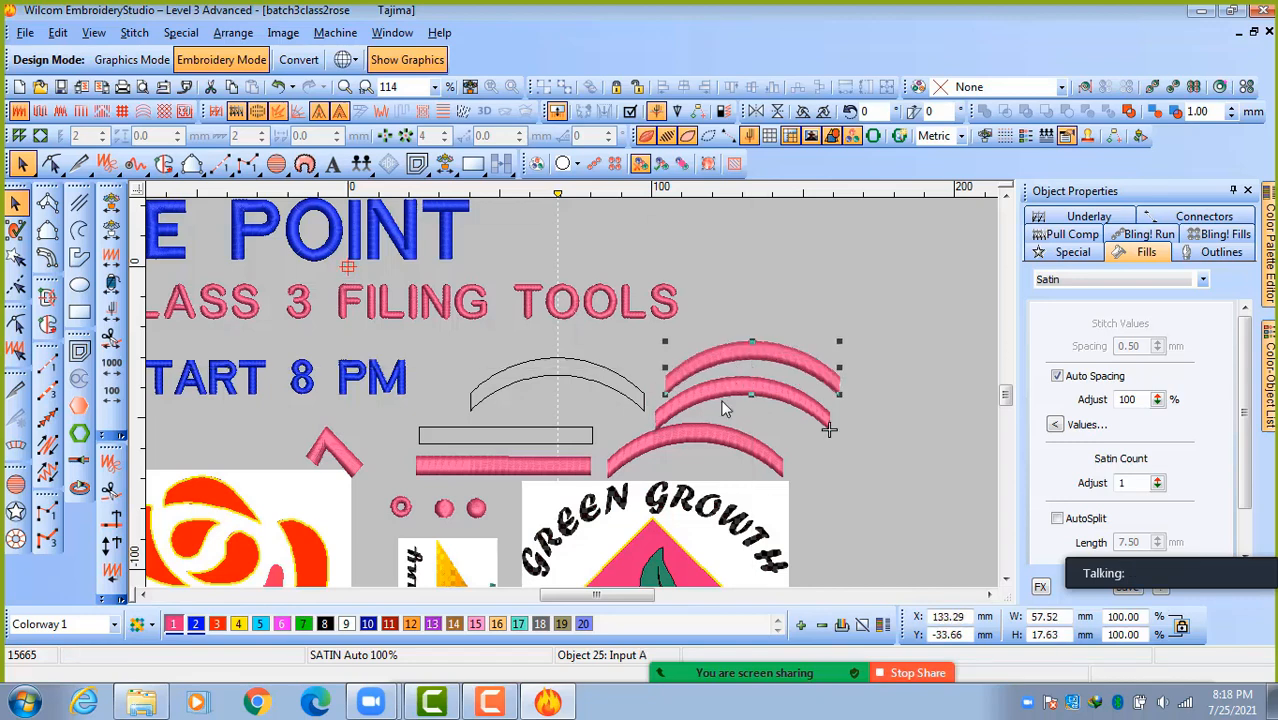
scroll(397, 479, down, 1)
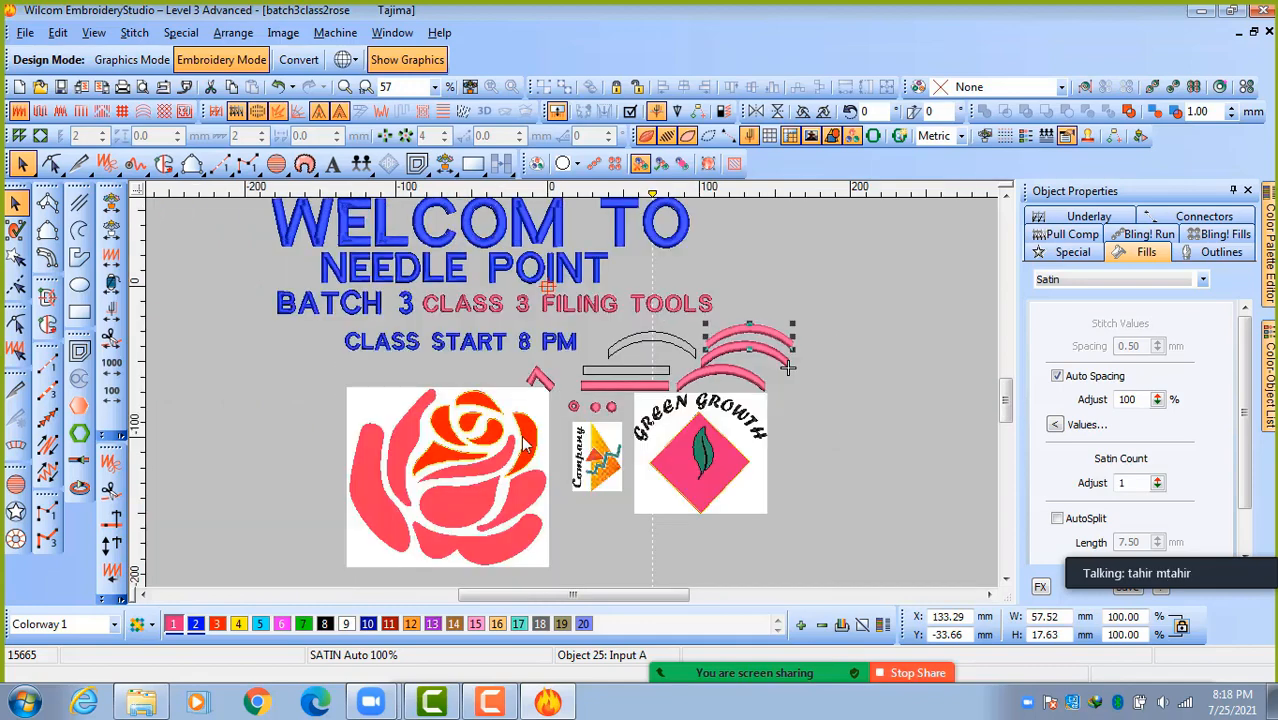
Check what type of object the rose's rightmost orange petal is, and deselect it.
scroll(523, 440, up, 2)
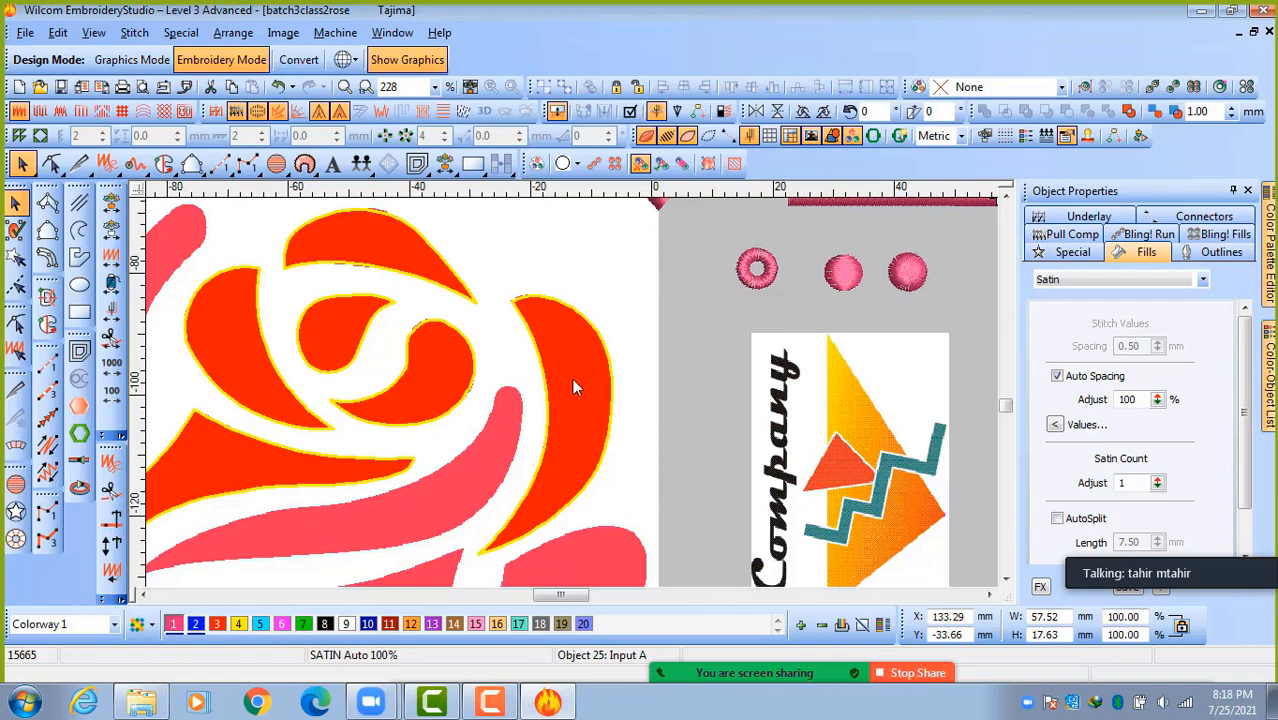
click(573, 381)
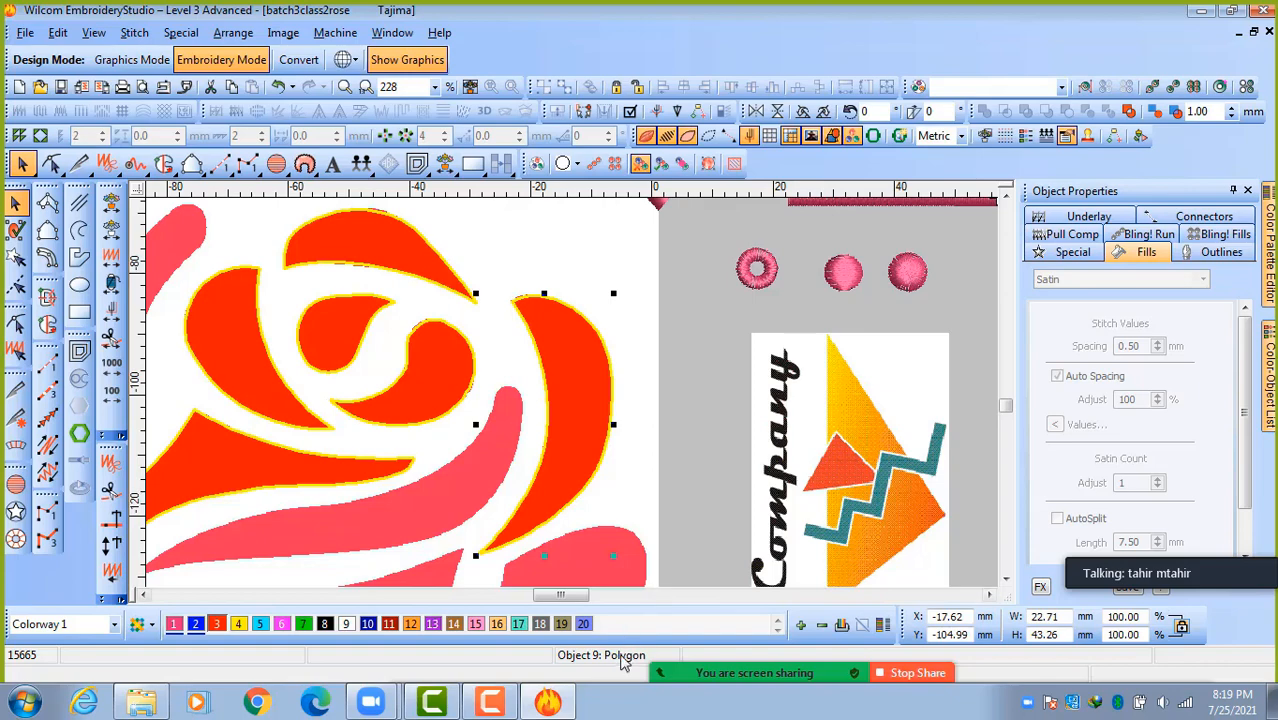
click(686, 474)
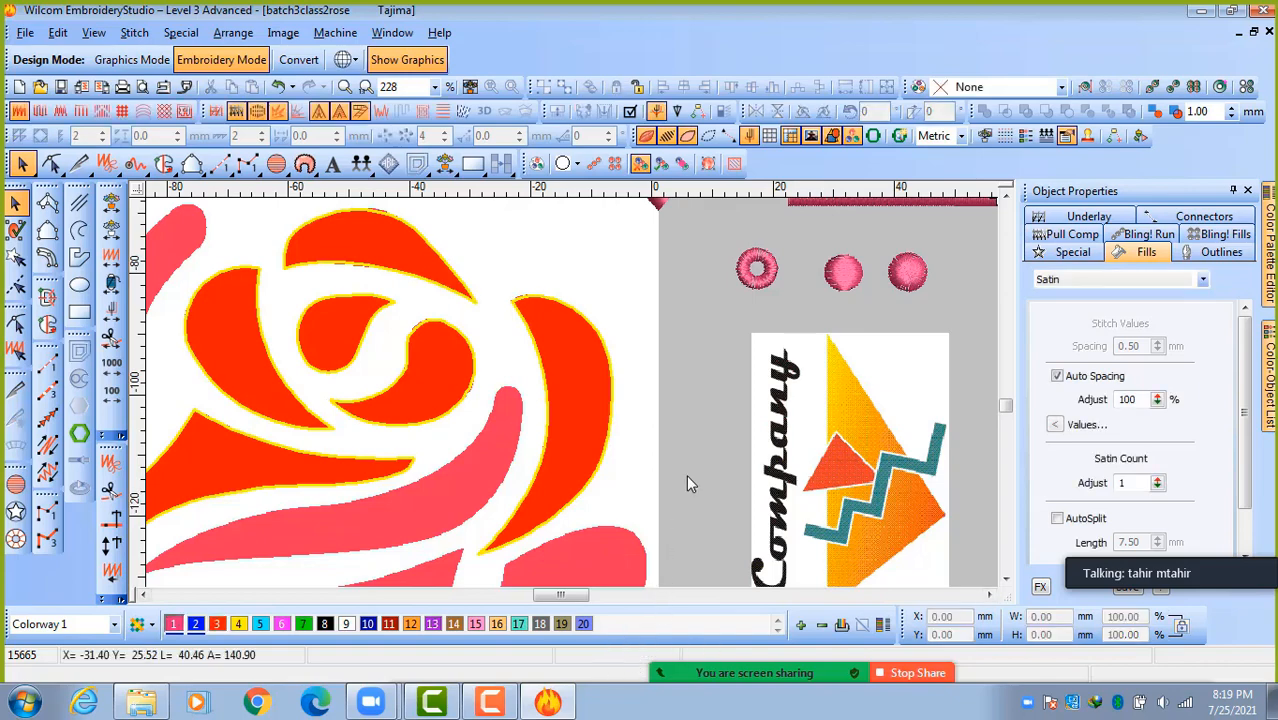
scroll(705, 466, down, 2)
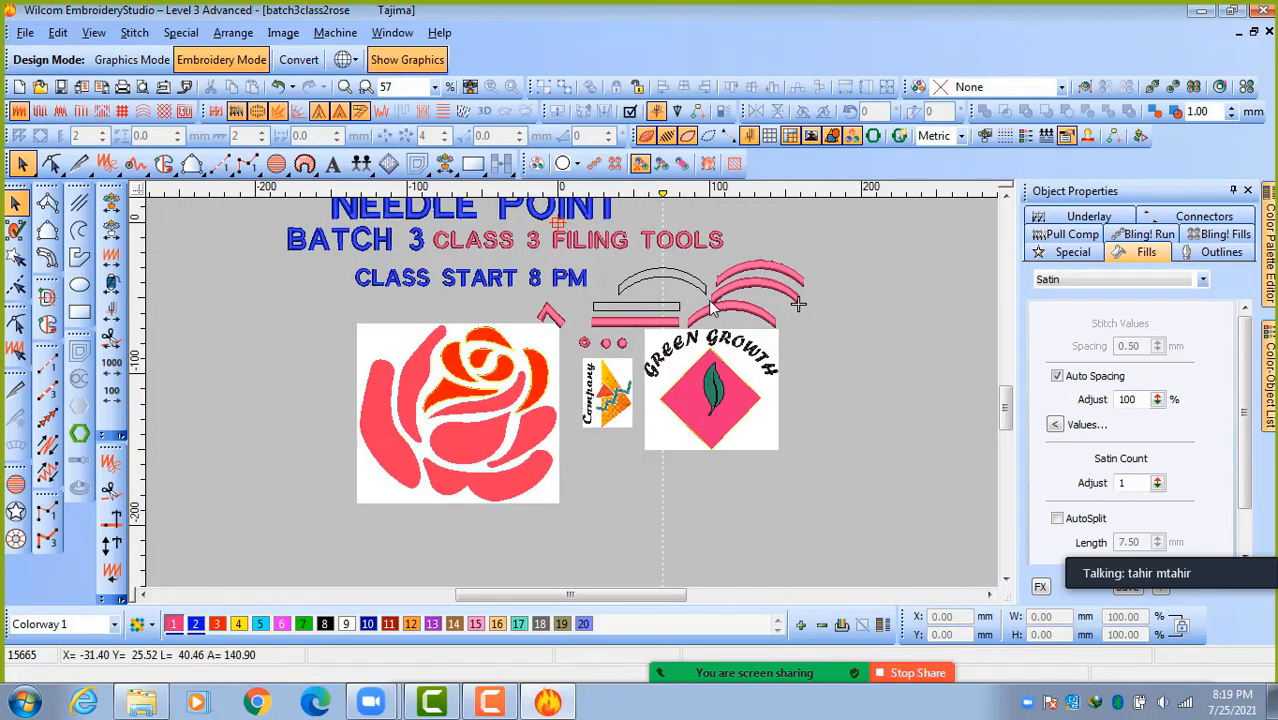
Move the lowest arch column about 17 mm right beneath the other two, and check the input type of the remaining arches and the straight bar.
scroll(705, 300, up, 2)
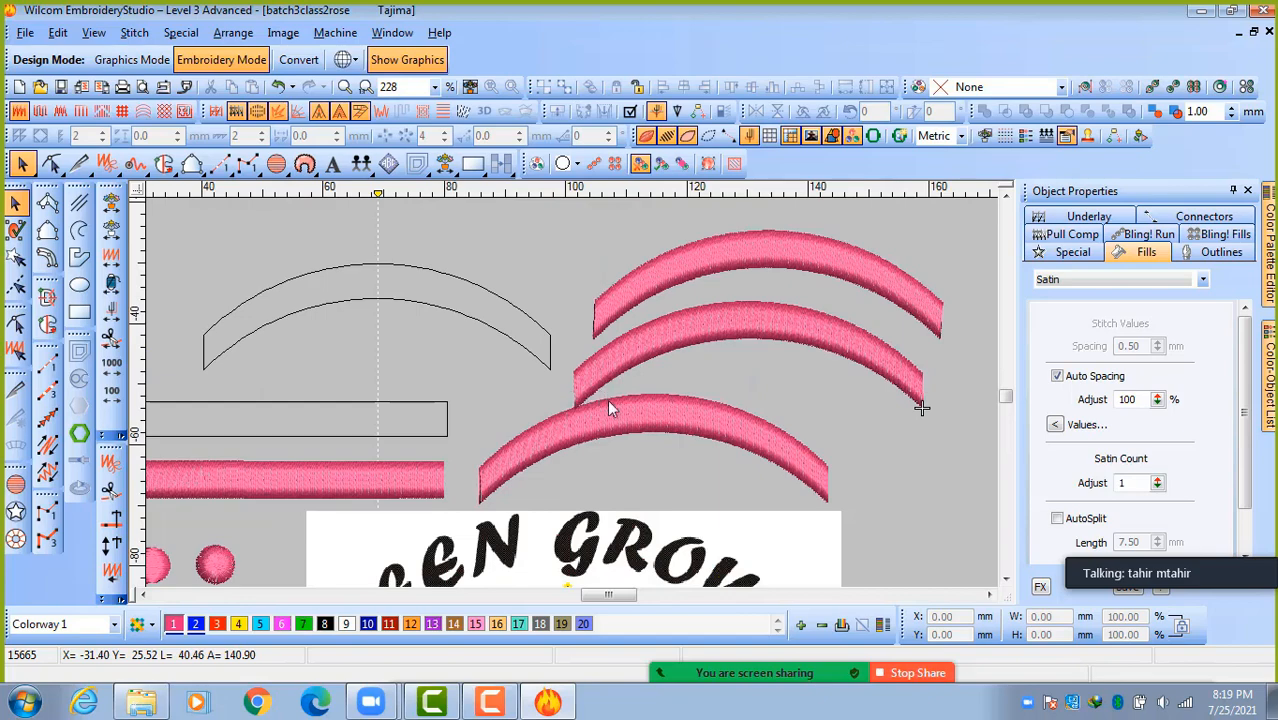
drag(614, 415, 716, 414)
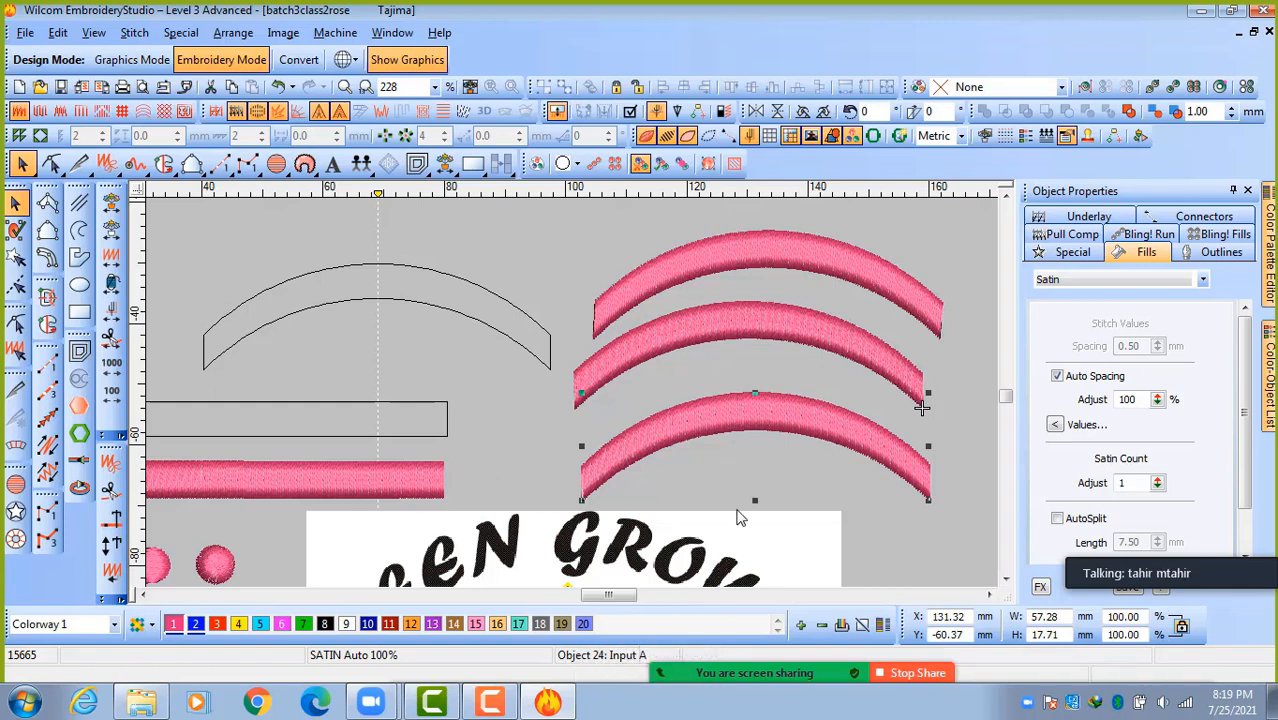
click(790, 342)
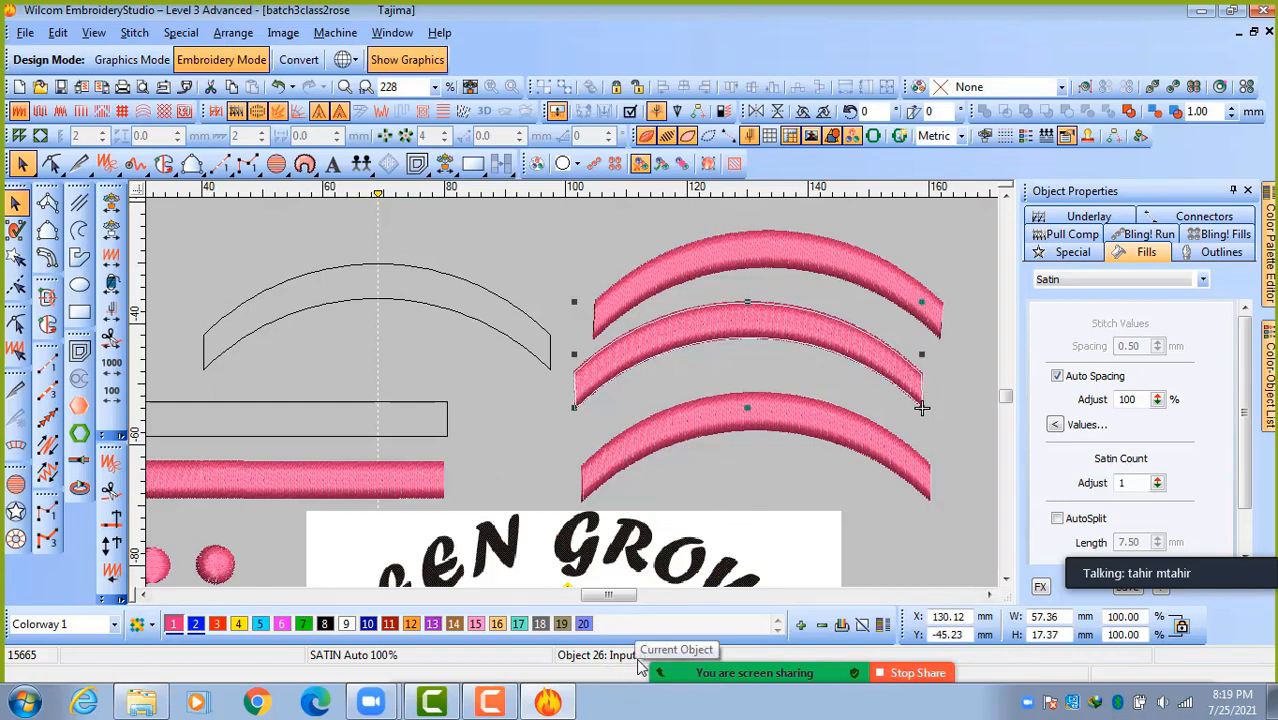
click(734, 258)
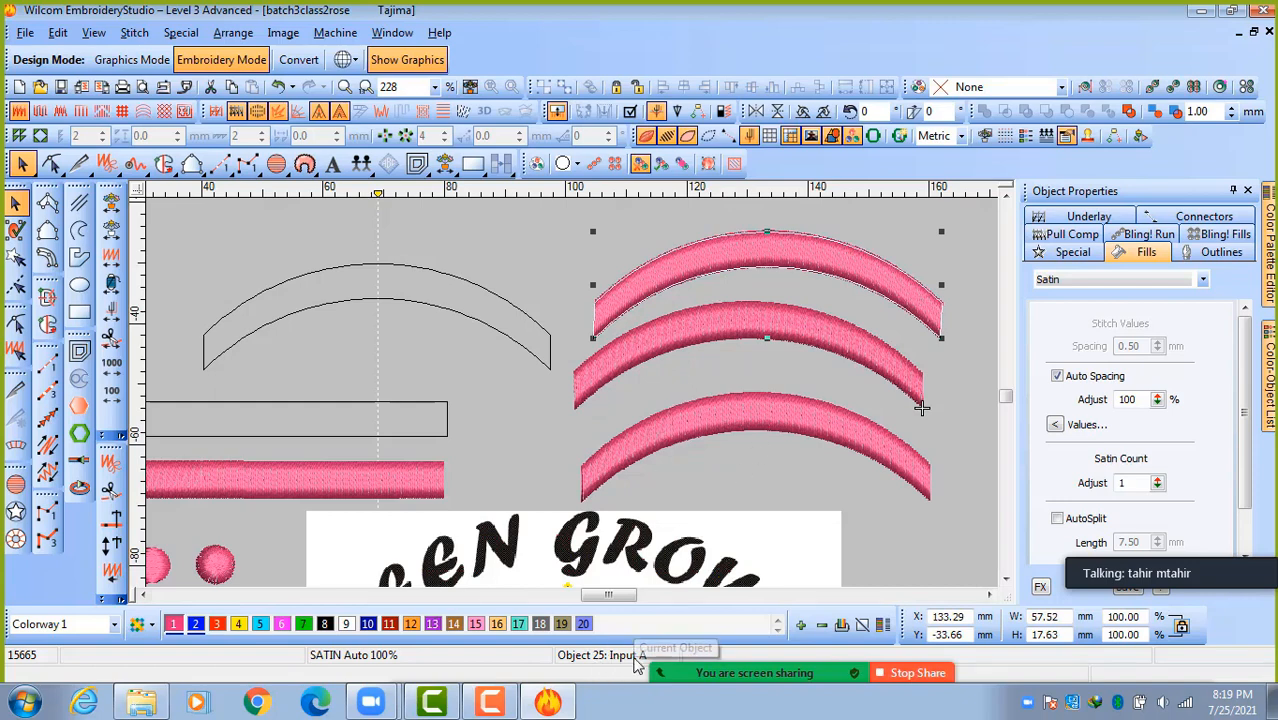
click(403, 482)
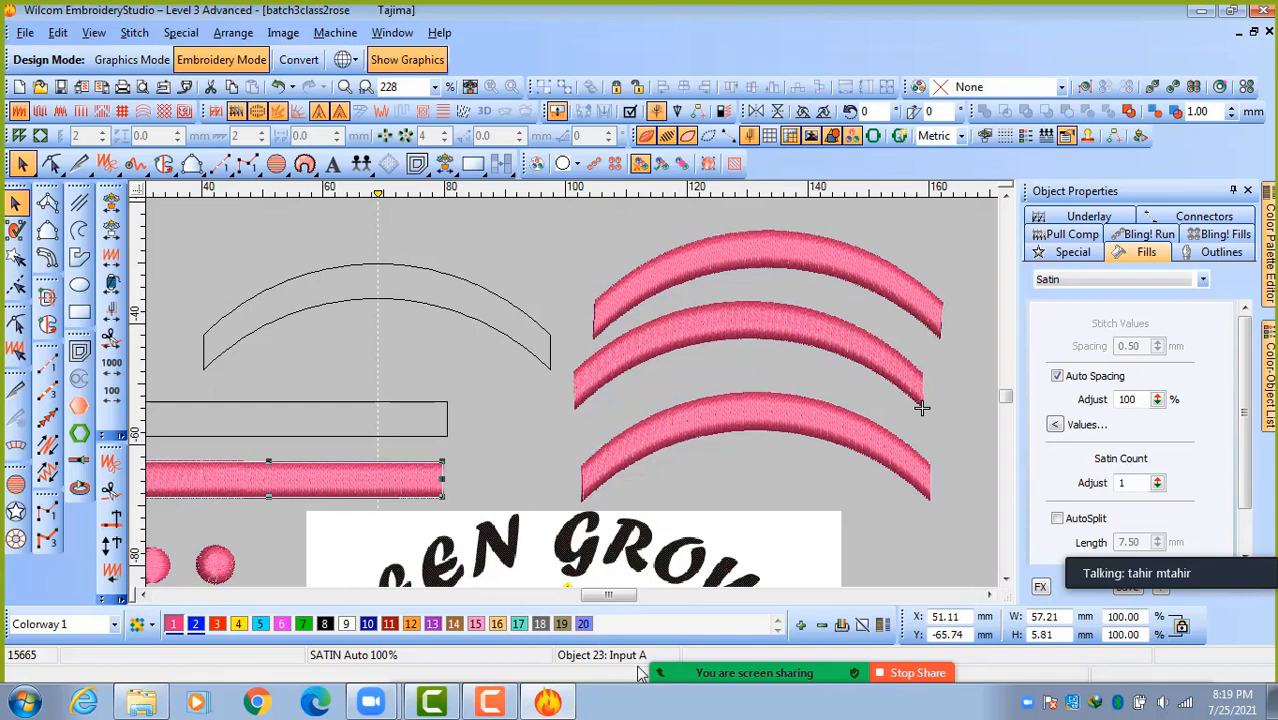
click(494, 418)
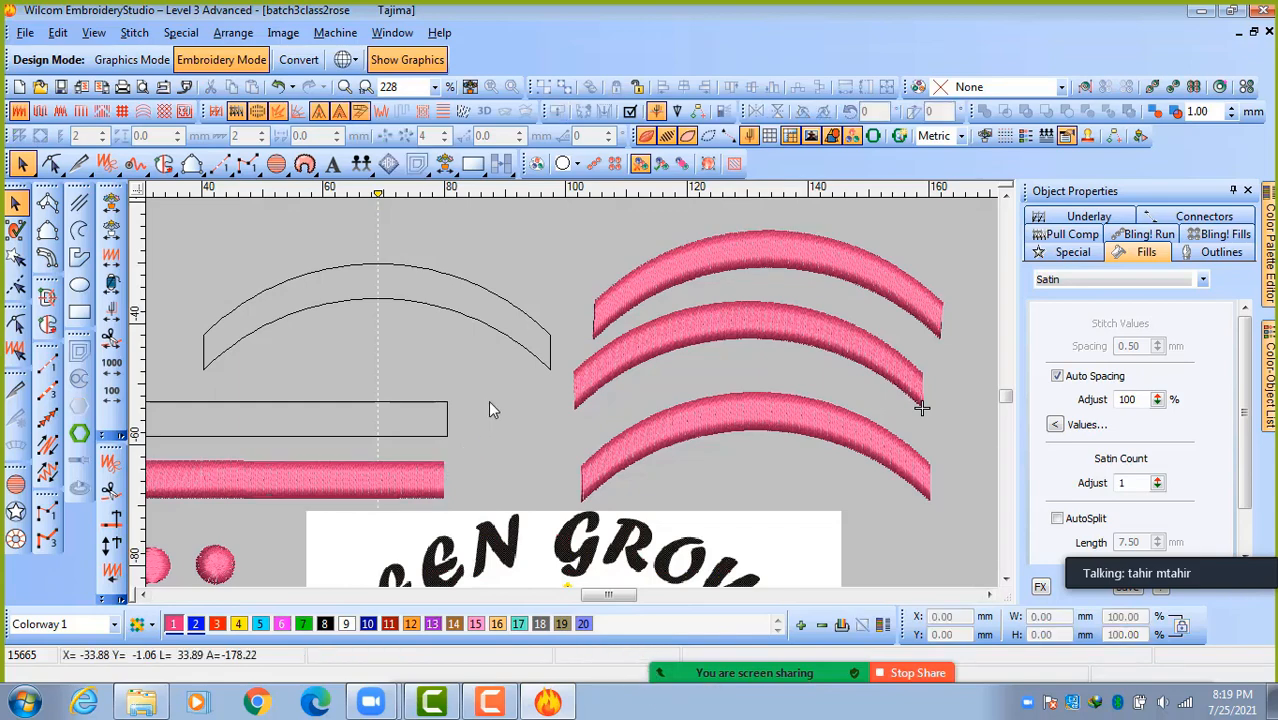
Move the top Input A arch about 4 mm left and 5 mm up, and the Input B arch about 2.5 mm up.
click(713, 260)
drag(688, 231, 688, 231)
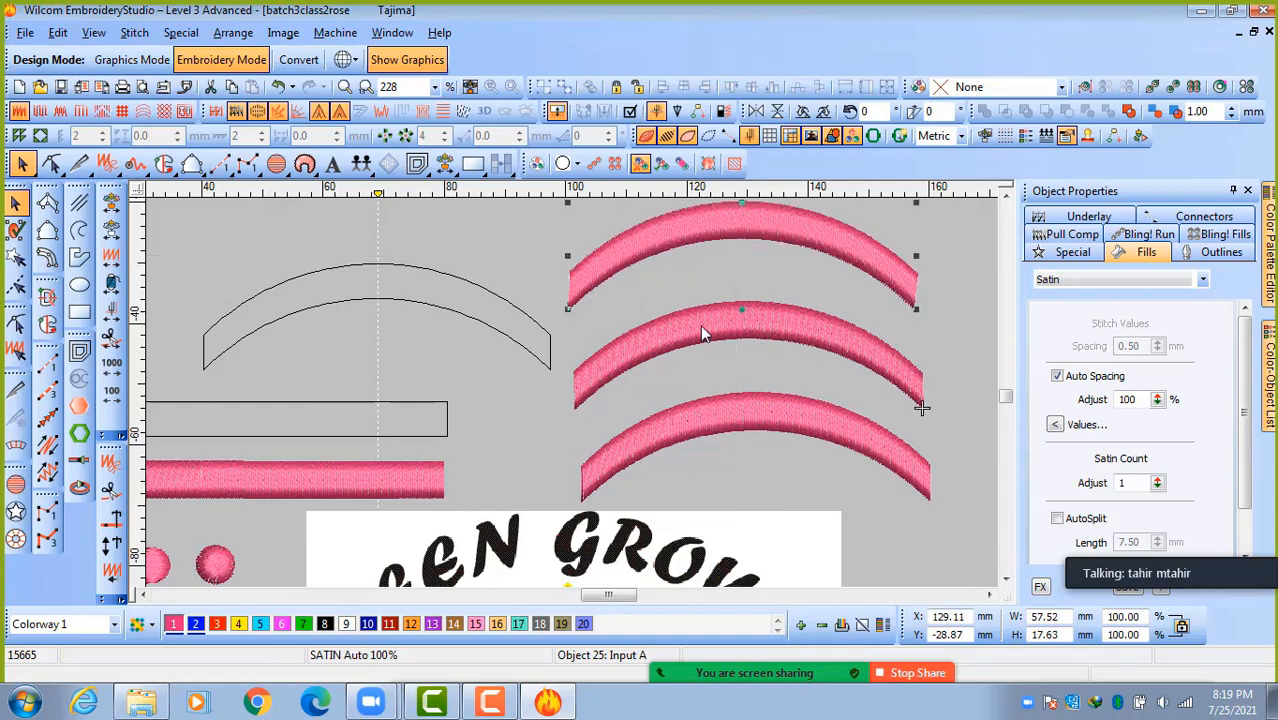
drag(700, 324, 700, 305)
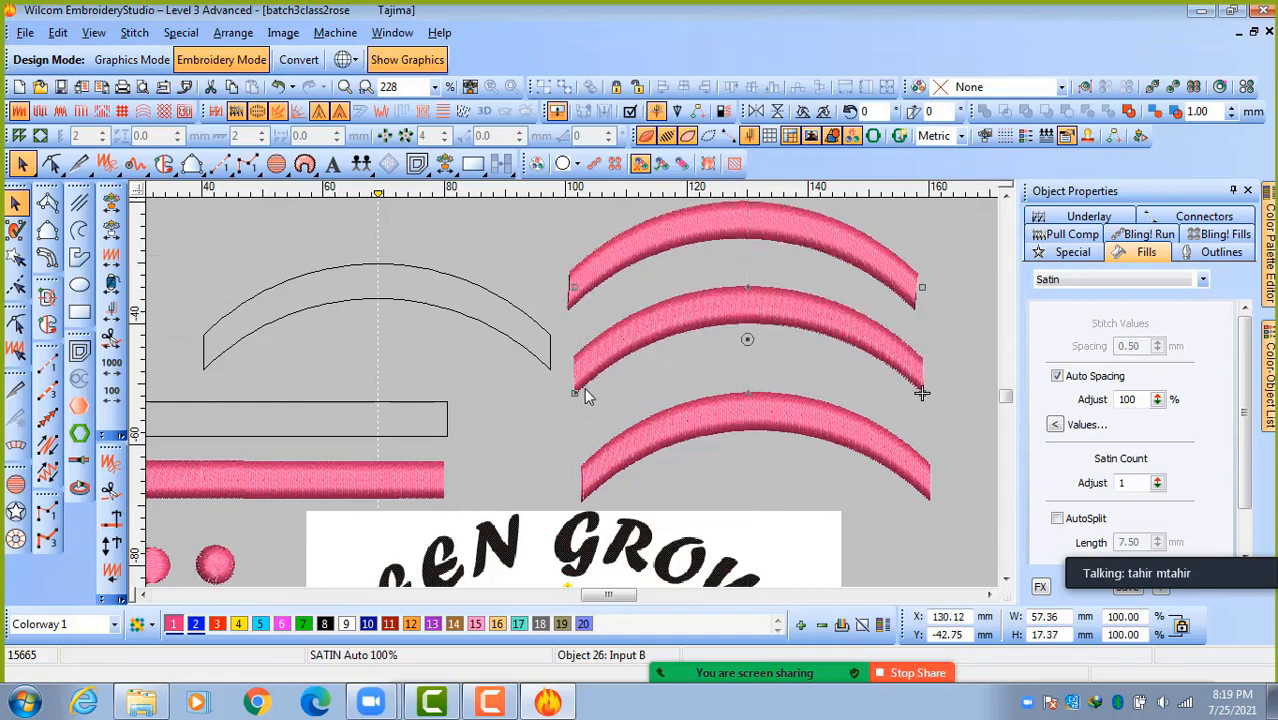
click(548, 403)
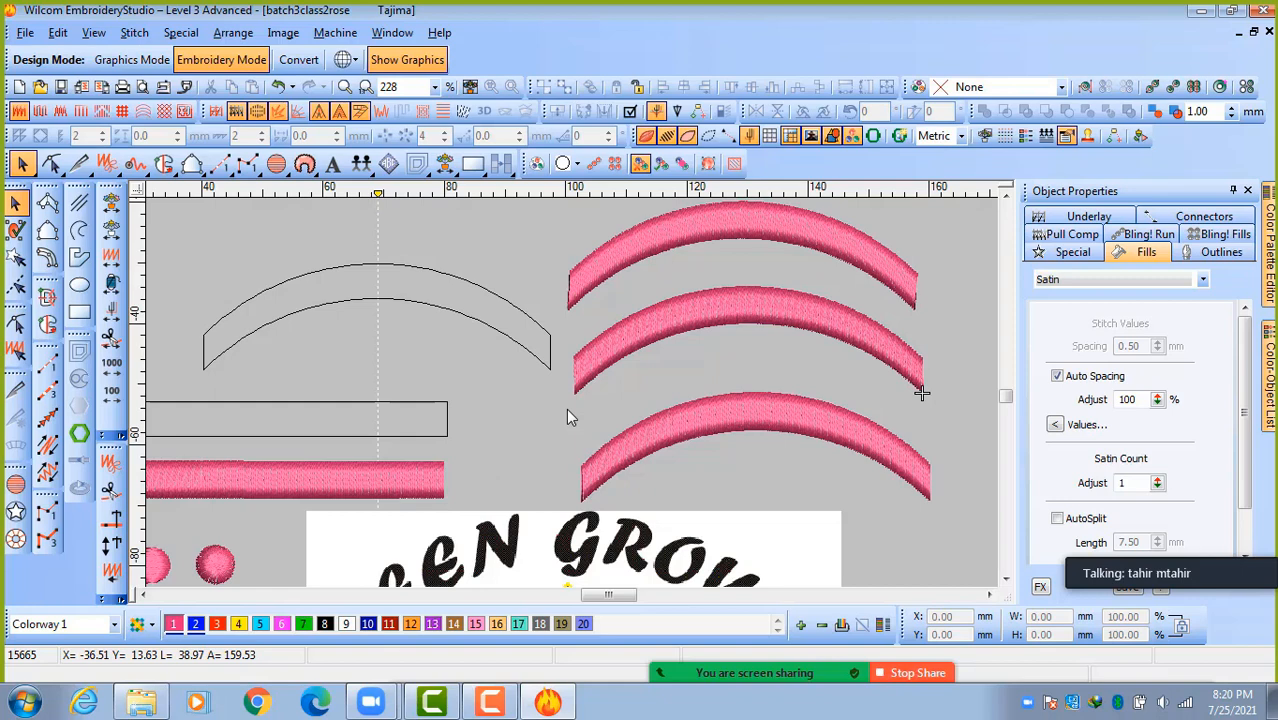
Inspect the Input B arch, the top Input A arch and the arch outline, dismissing the meeting time-limit notice.
click(701, 318)
click(688, 240)
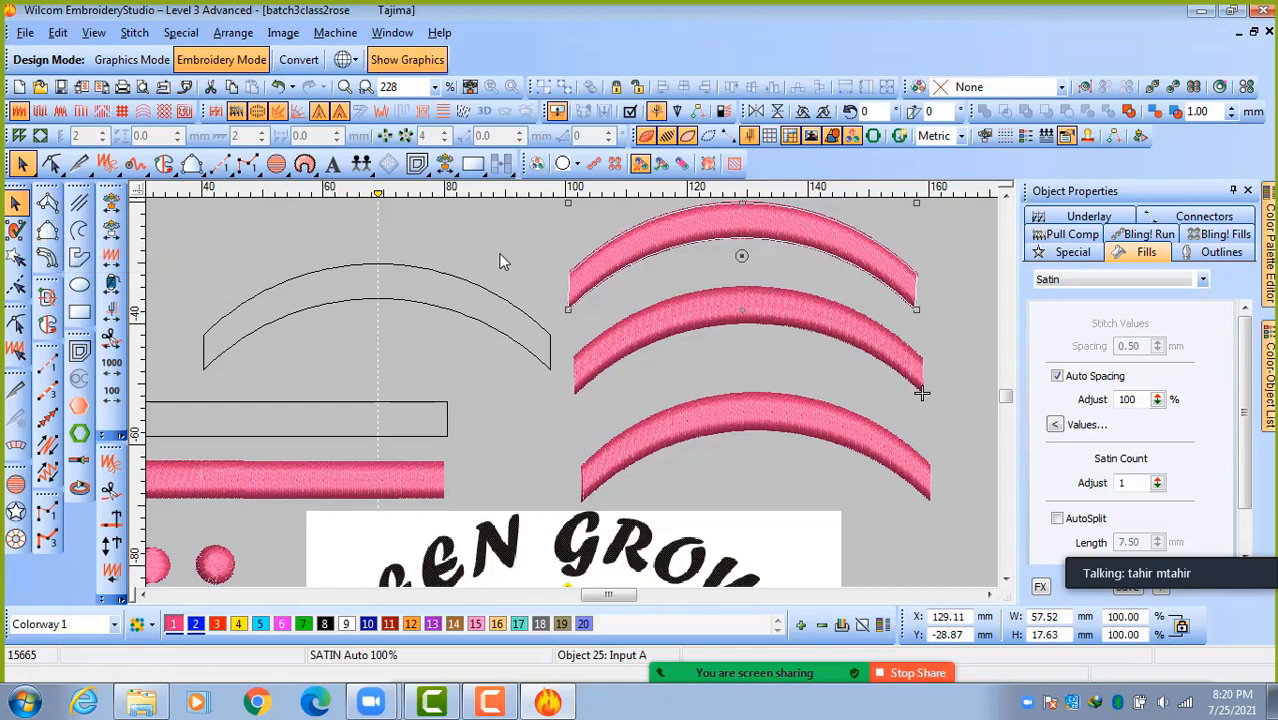
click(366, 340)
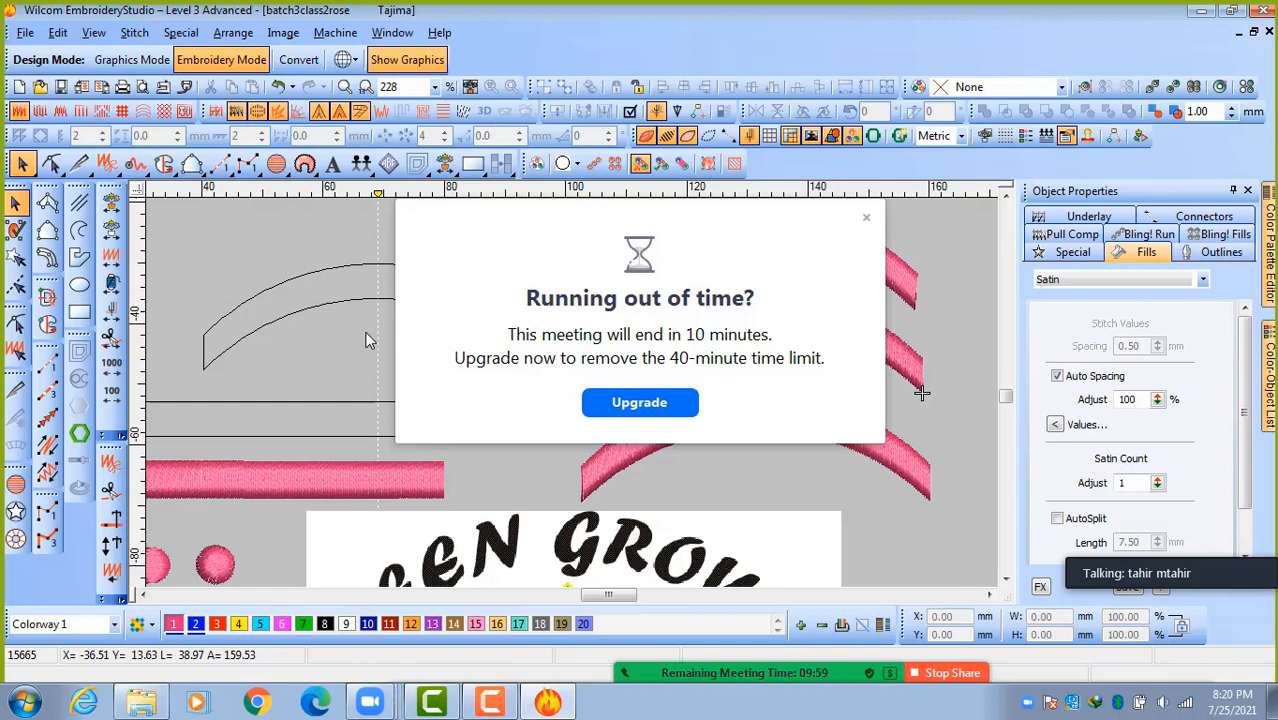
click(866, 217)
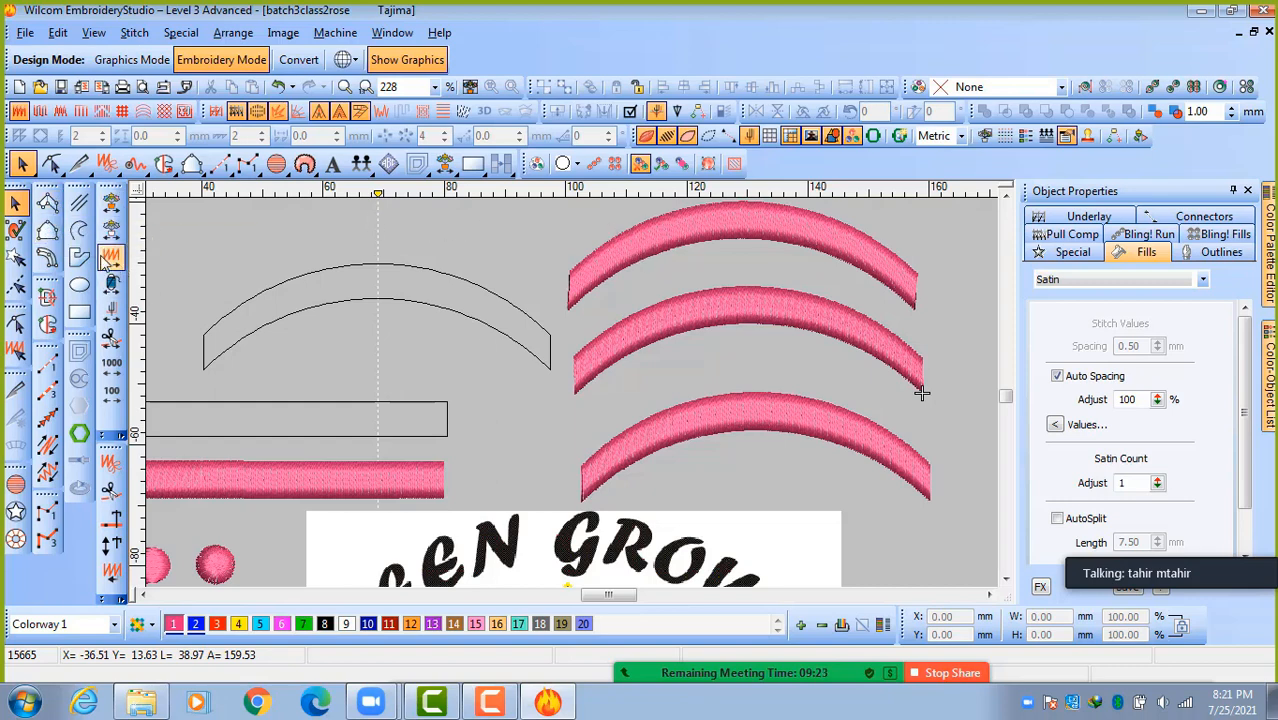
click(388, 298)
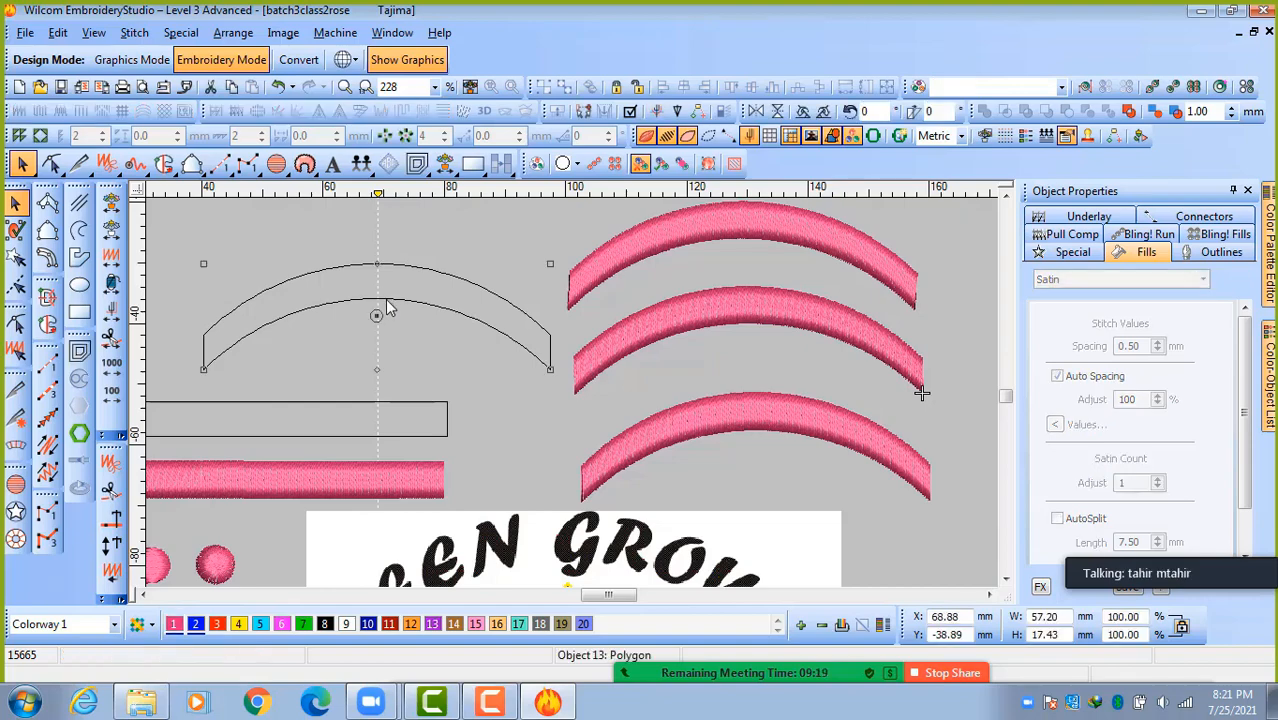
Set the vector line width of the rose's rightmost orange petal to 0 mm and hide the bitmap artwork.
scroll(437, 346, down, 2)
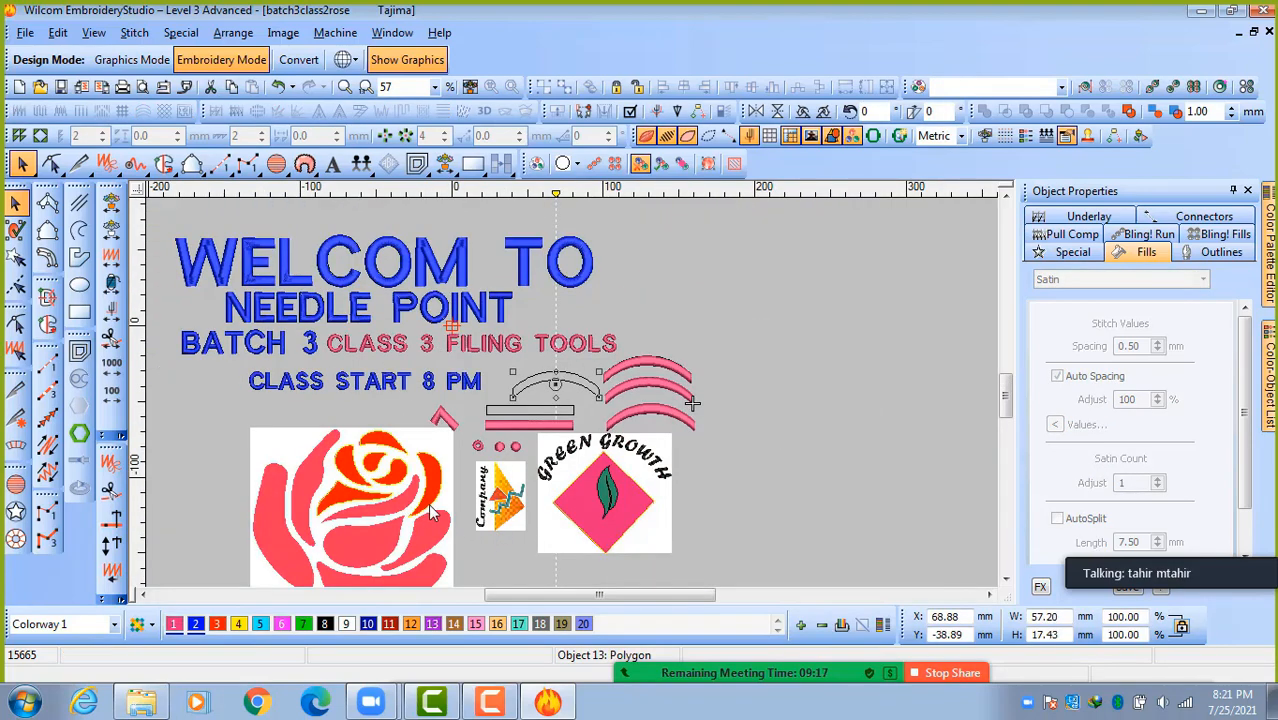
scroll(428, 505, up, 3)
click(578, 336)
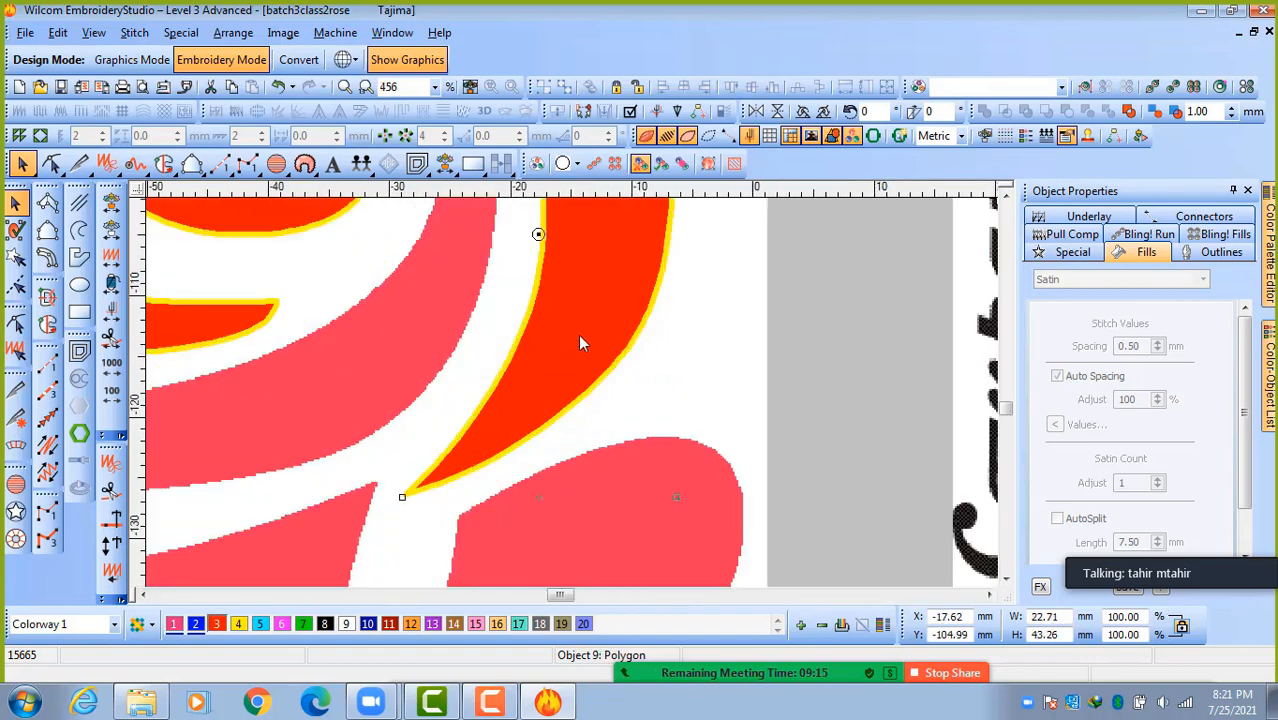
click(1074, 254)
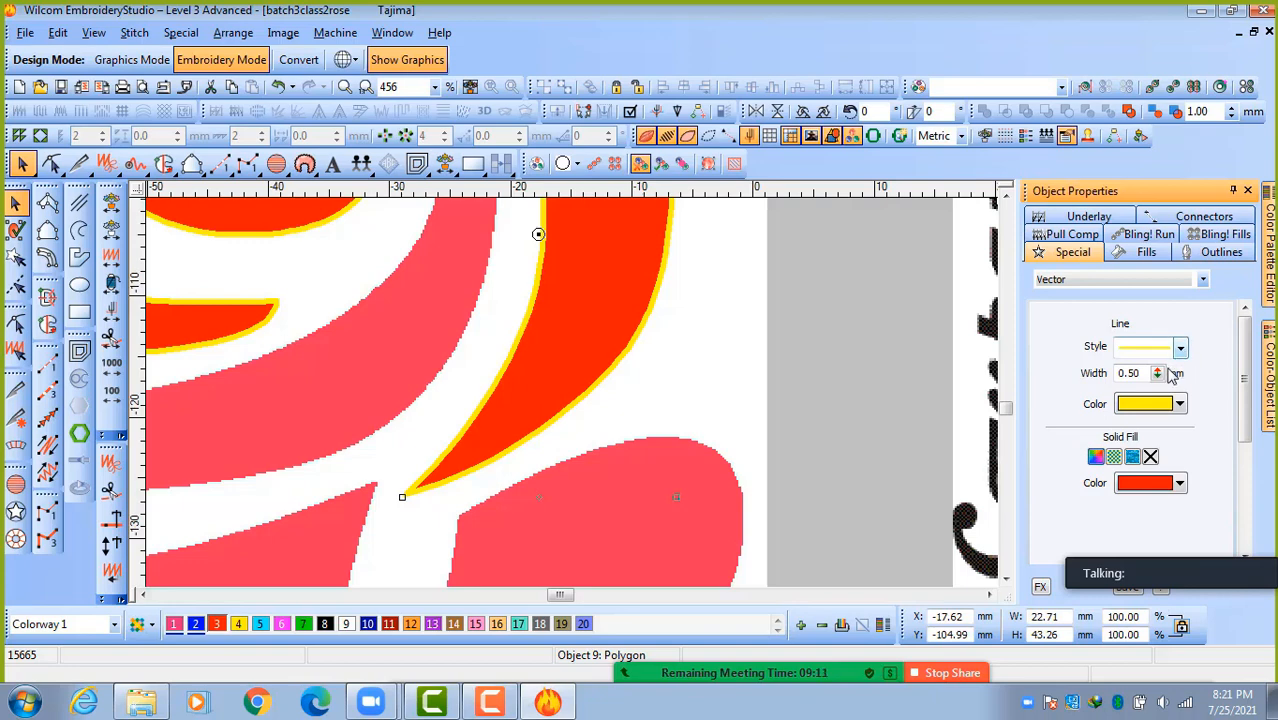
double_click(1144, 373)
key(BackSpace)
text(0)
key(Return)
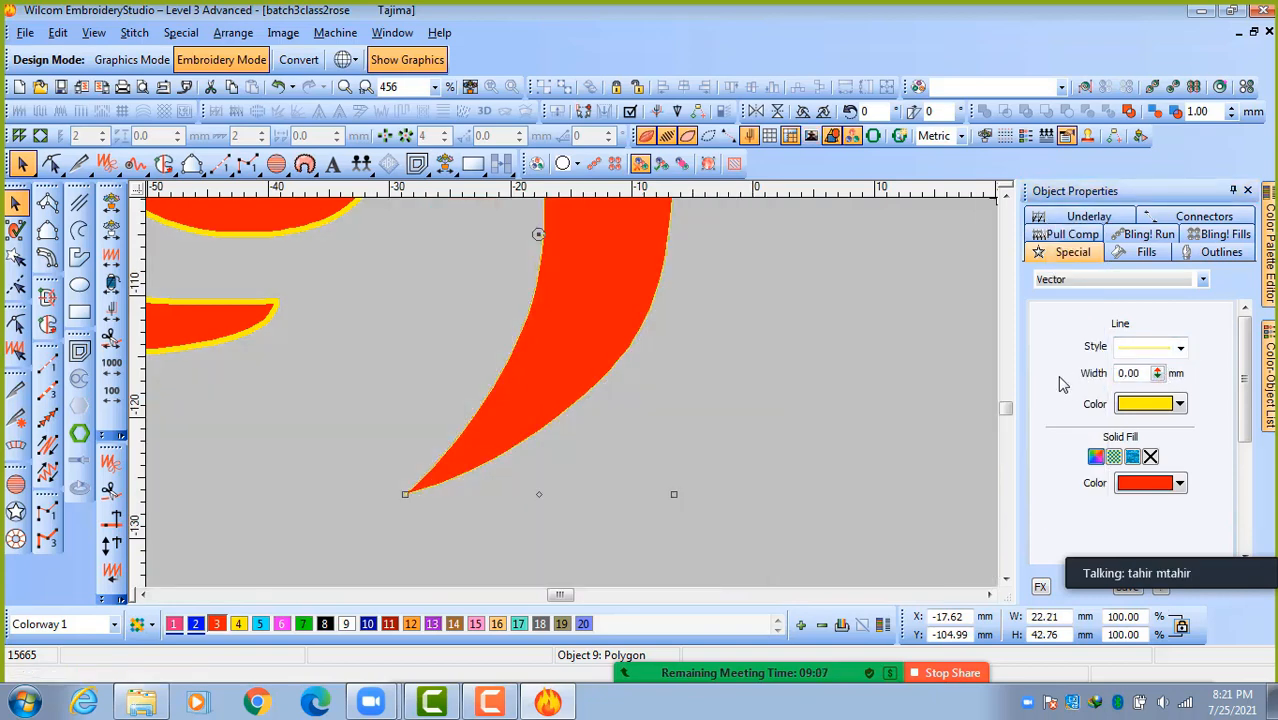
click(776, 418)
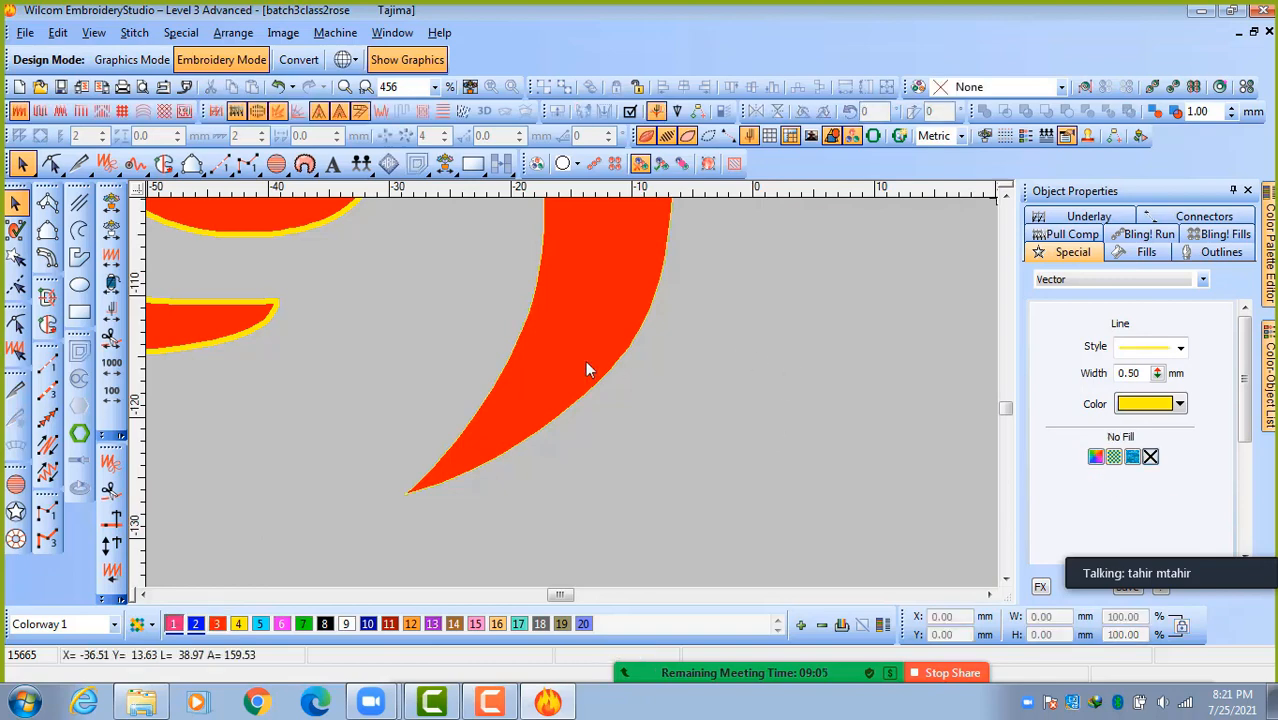
Start an Input A column on the rose's rightmost petal and place its first pair of points at the petal's lower tip.
scroll(586, 362, down, 2)
scroll(561, 354, up, 2)
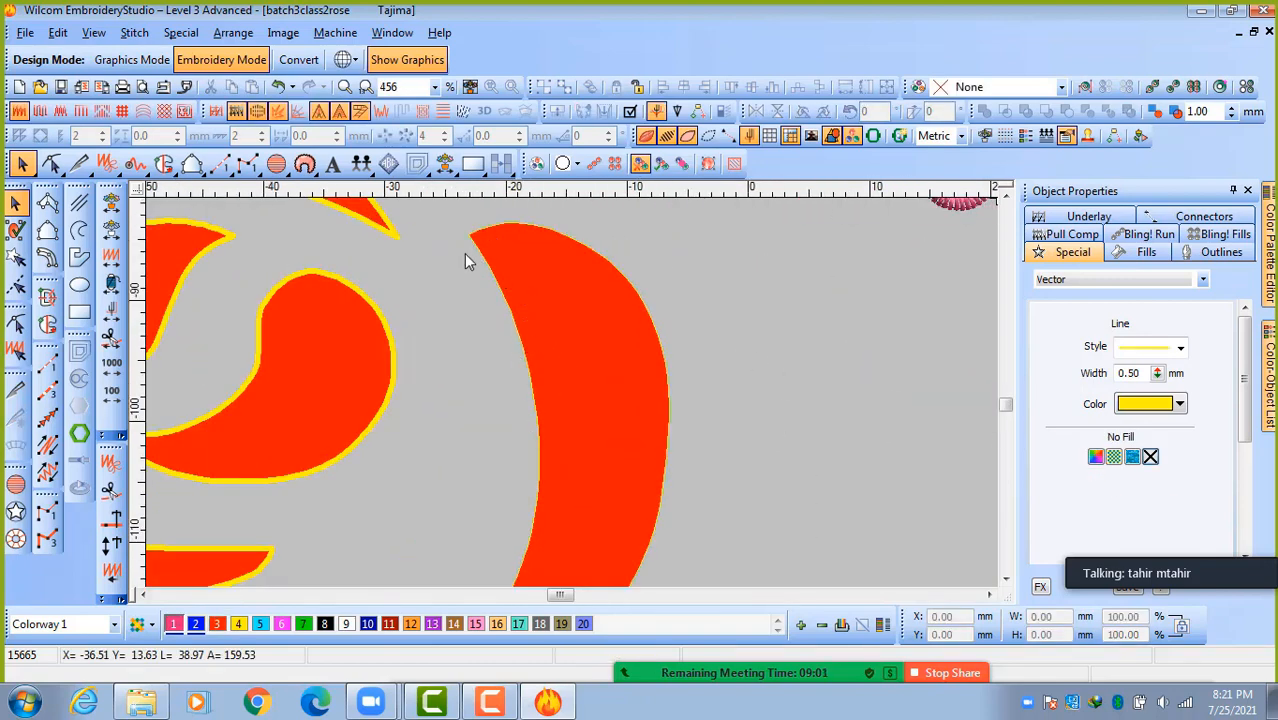
click(47, 203)
scroll(585, 405, down, 3)
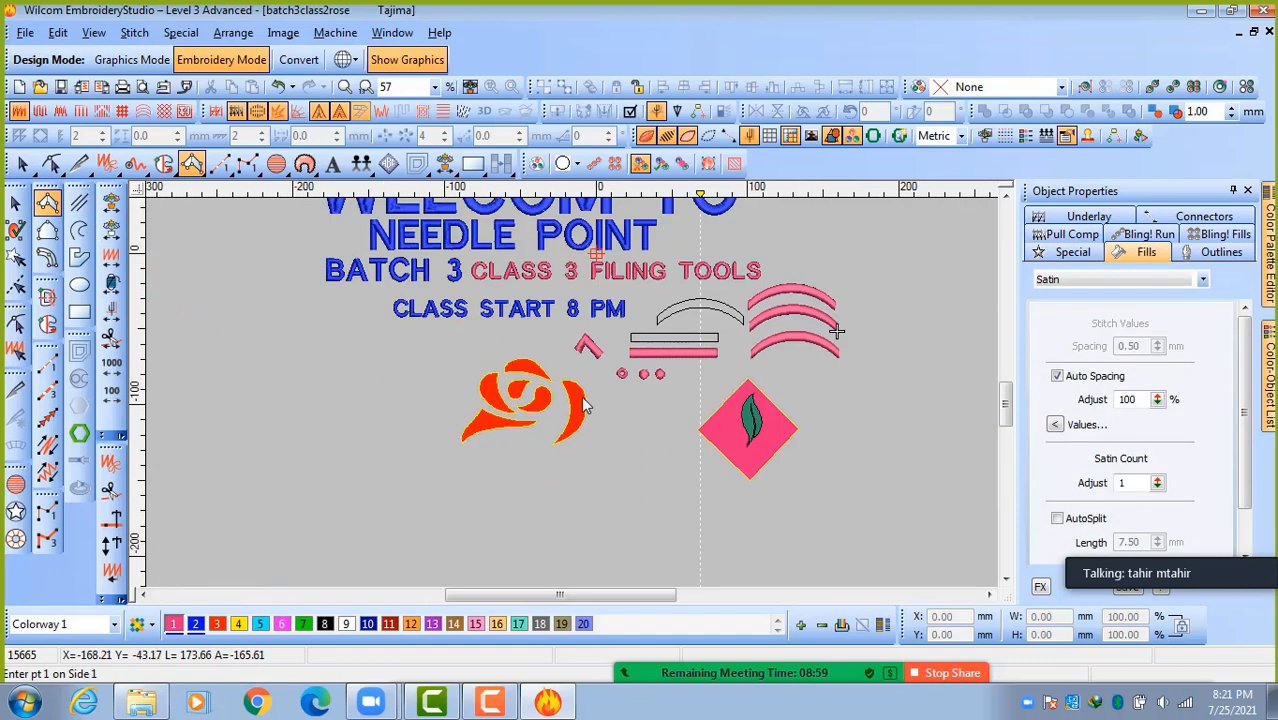
scroll(567, 400, up, 3)
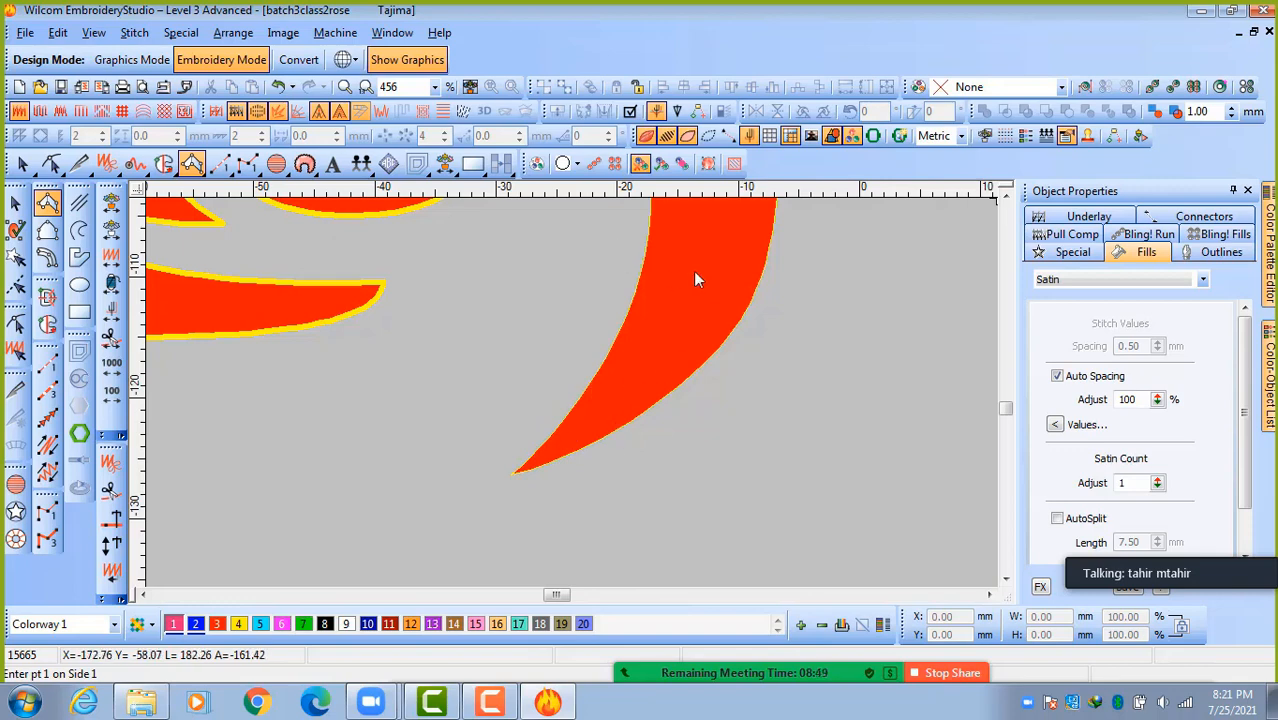
scroll(693, 271, down, 1)
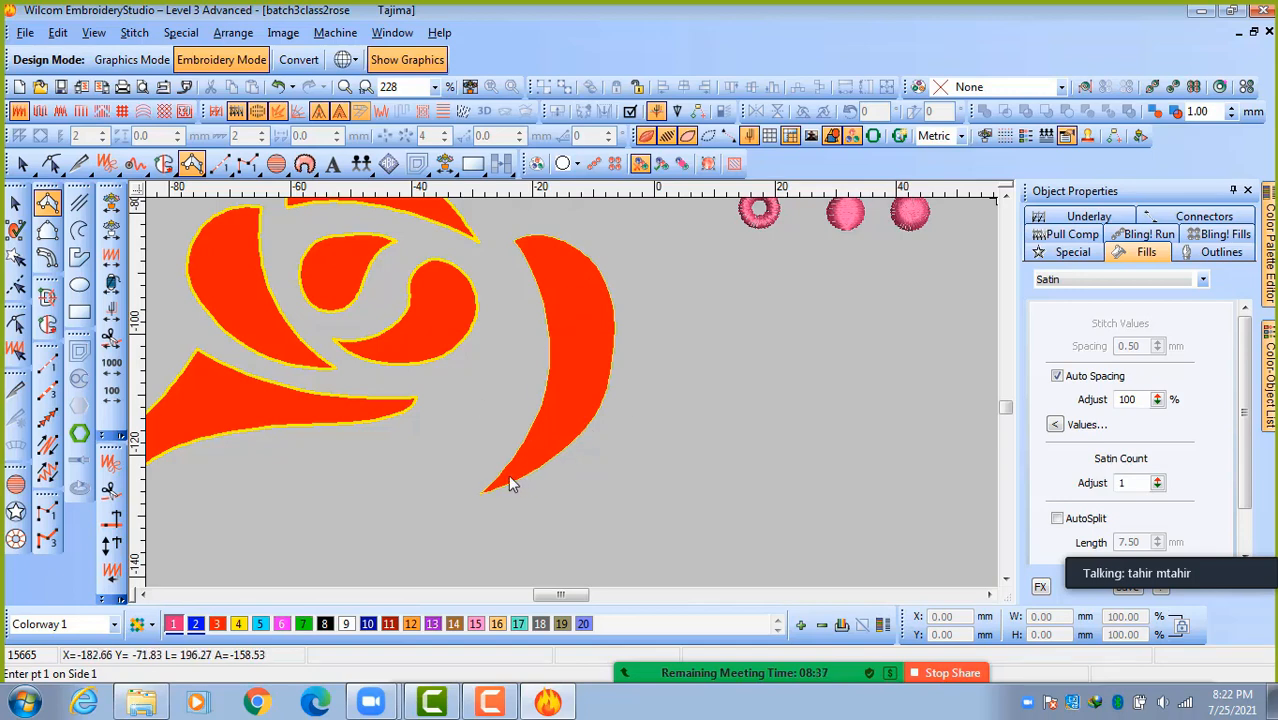
scroll(508, 480, up, 4)
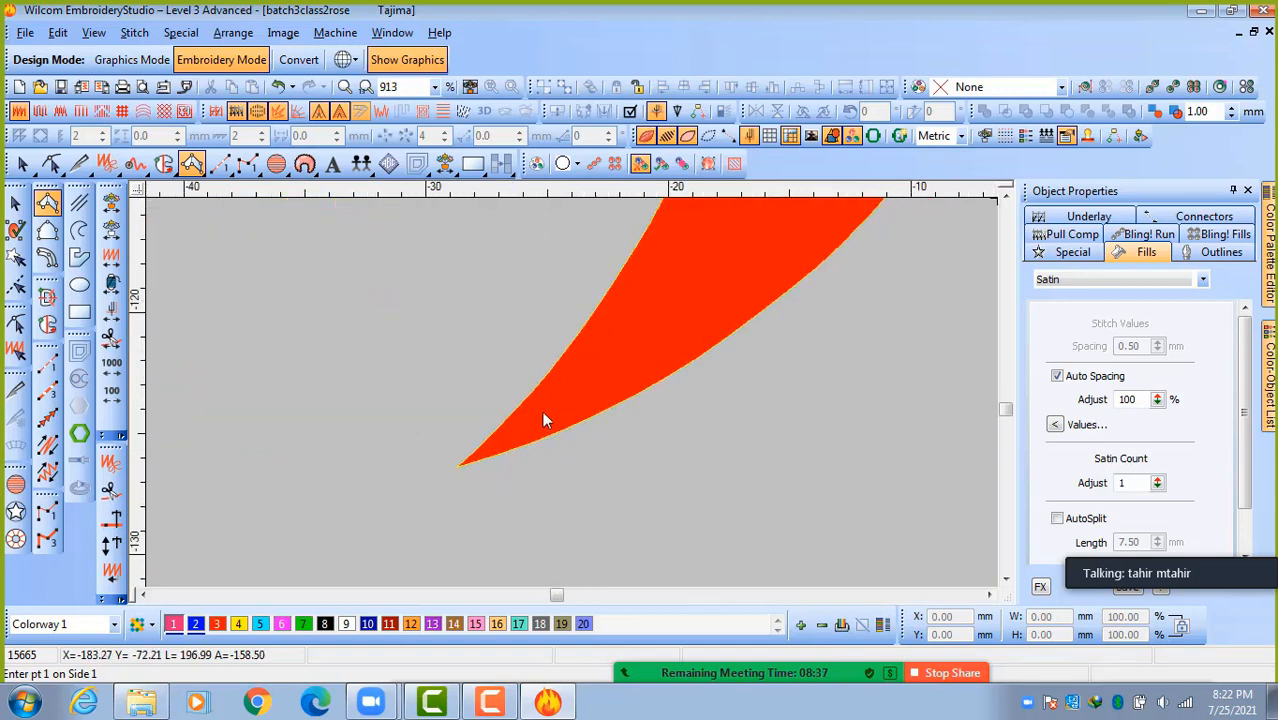
click(459, 468)
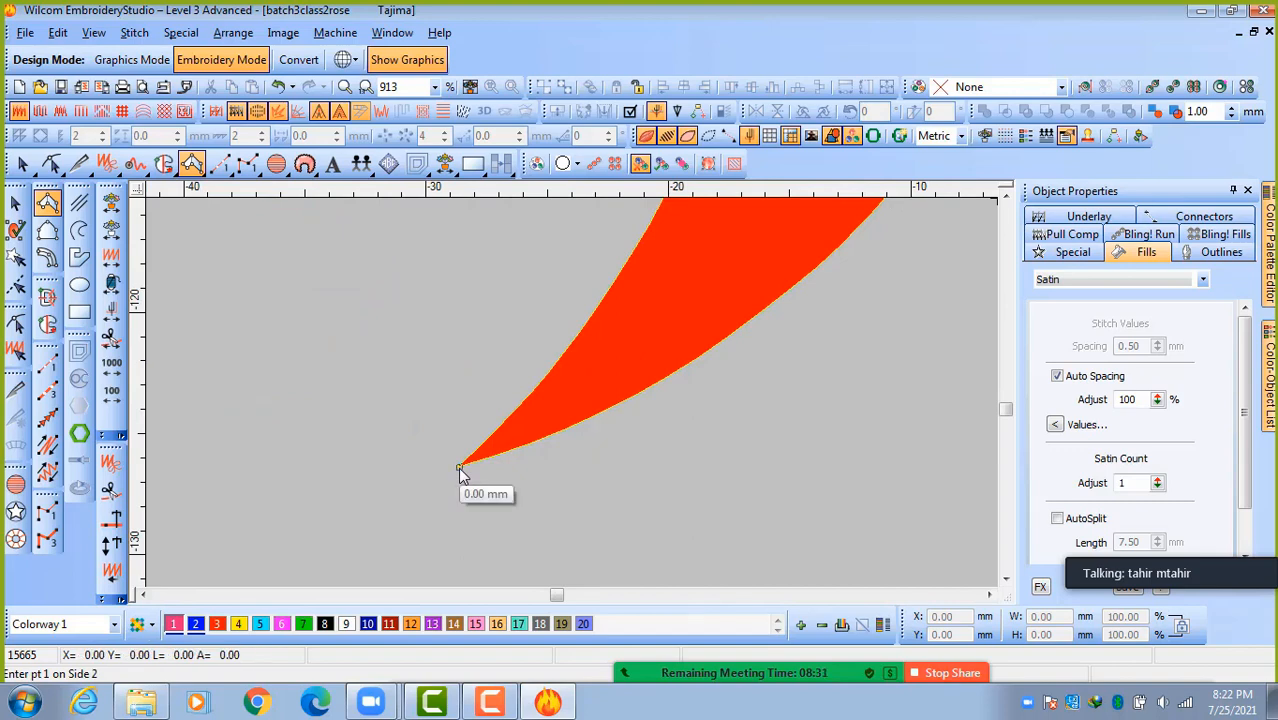
click(457, 469)
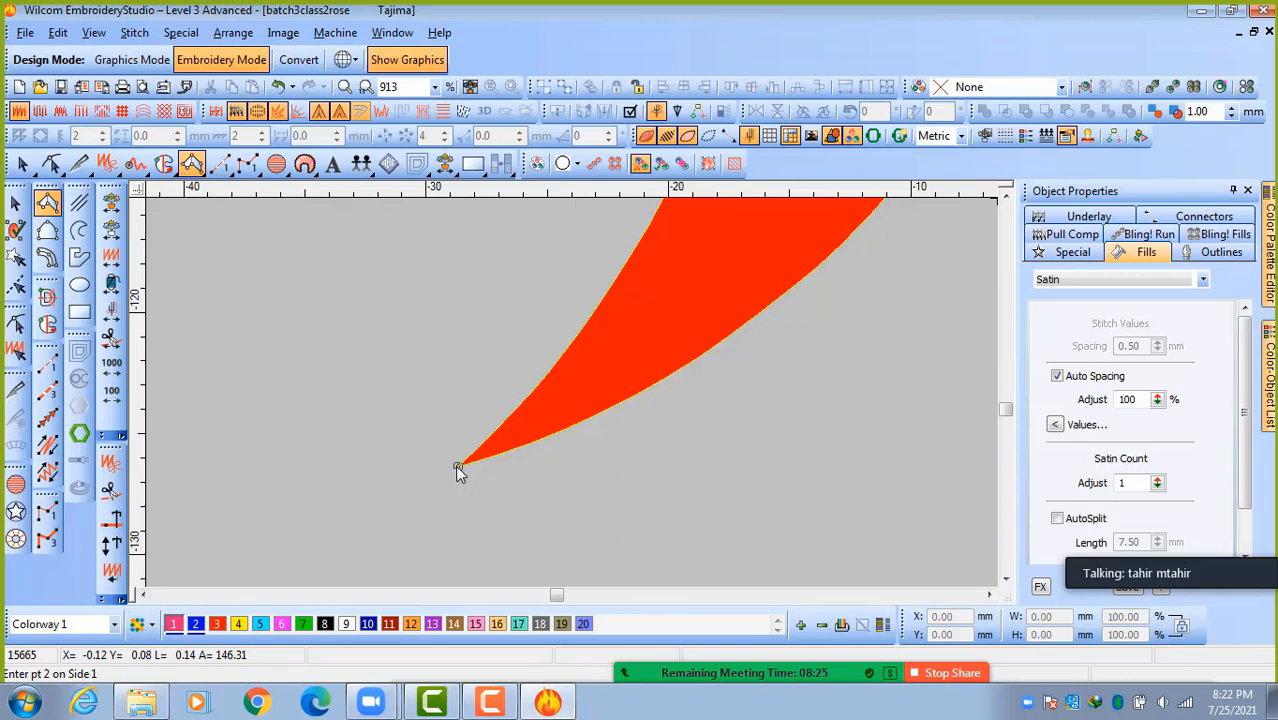
Continue the Input A column up the rose's rightmost petal with four point pairs on its opposite edges, from near the lower tip to mid-height.
click(592, 416)
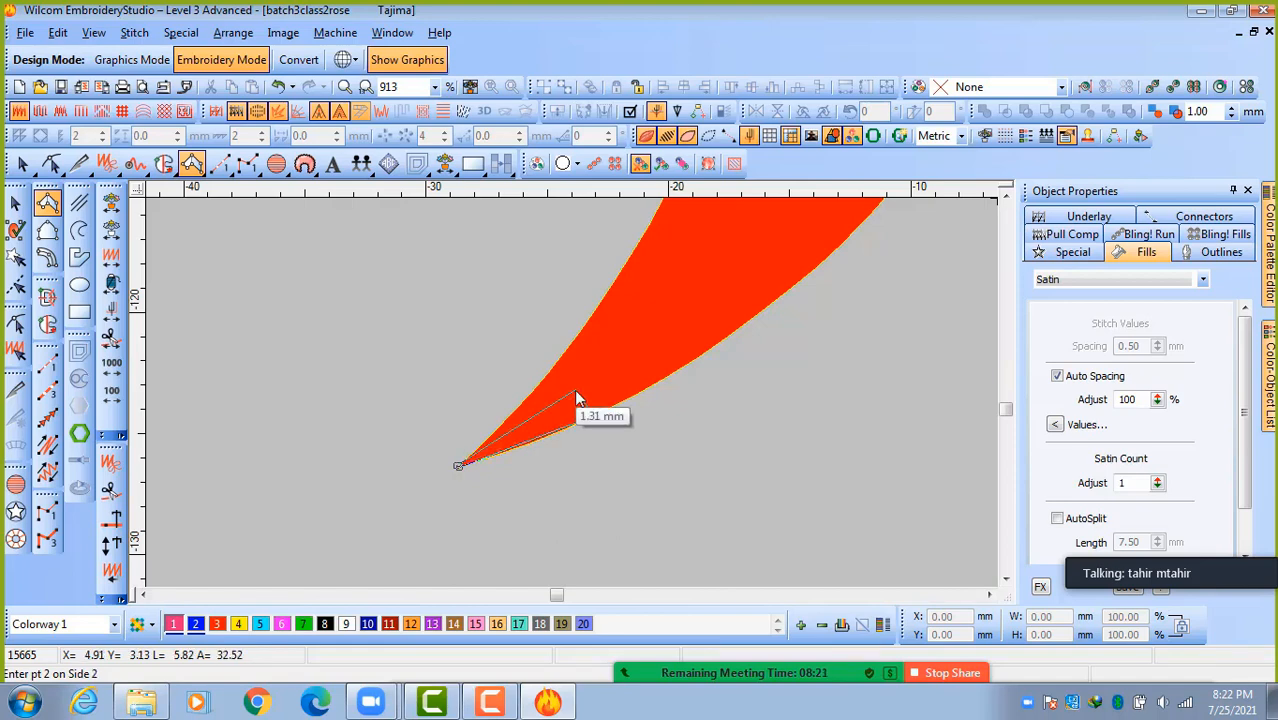
click(552, 369)
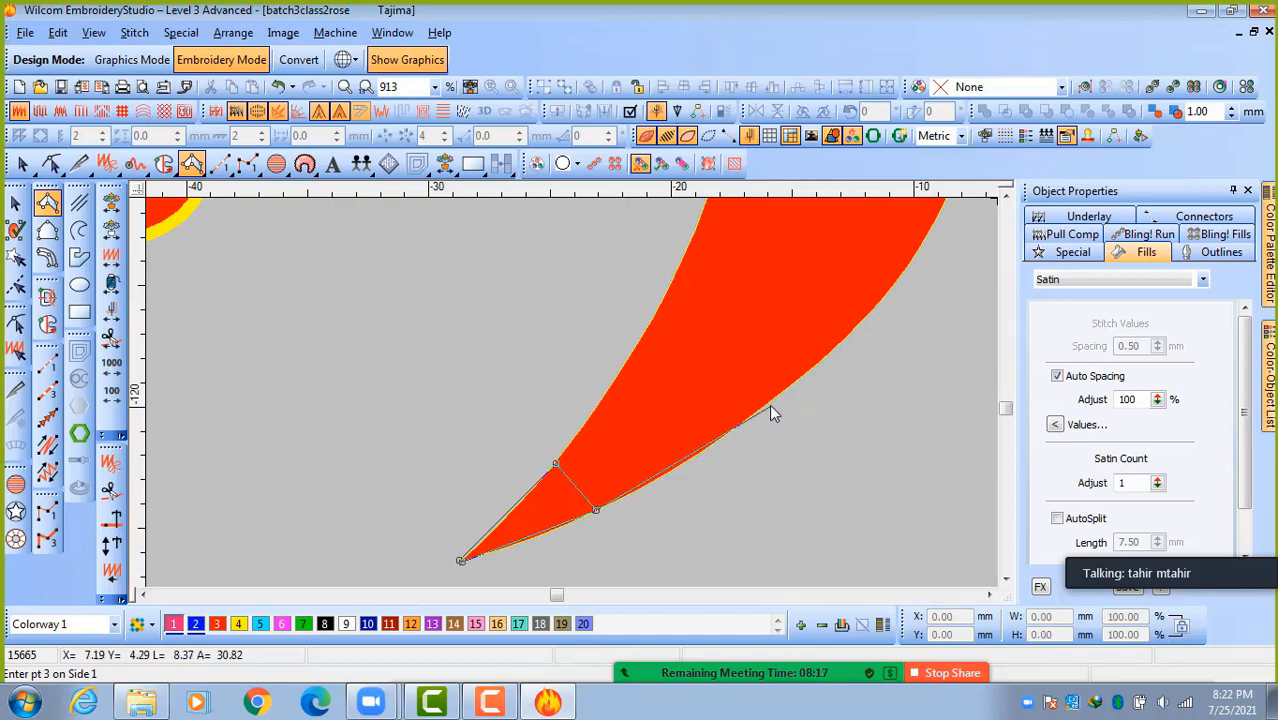
click(768, 401)
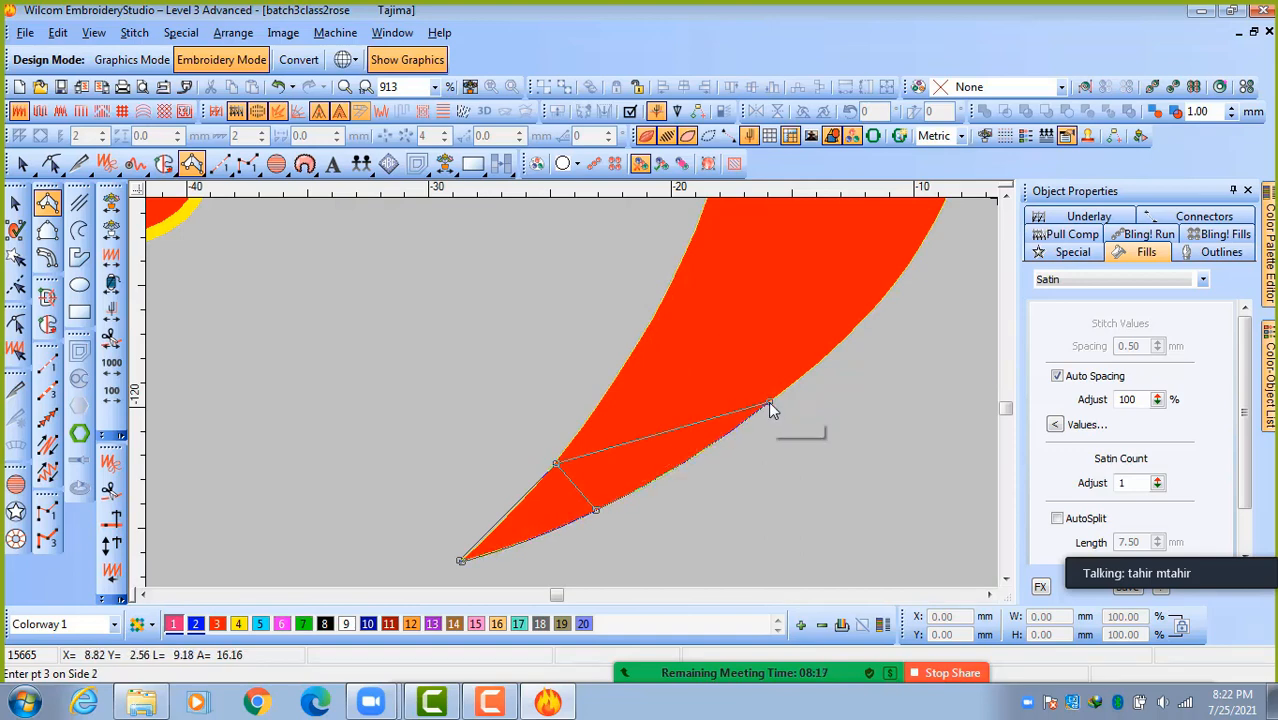
click(645, 330)
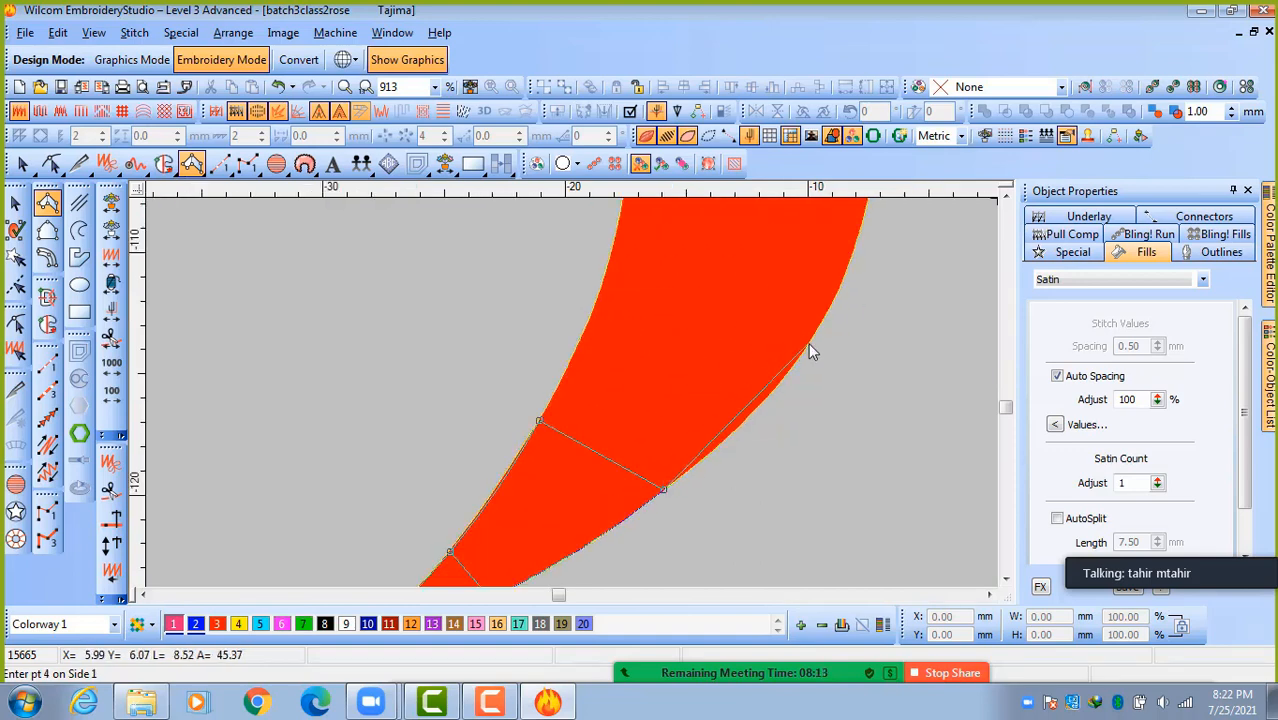
click(810, 340)
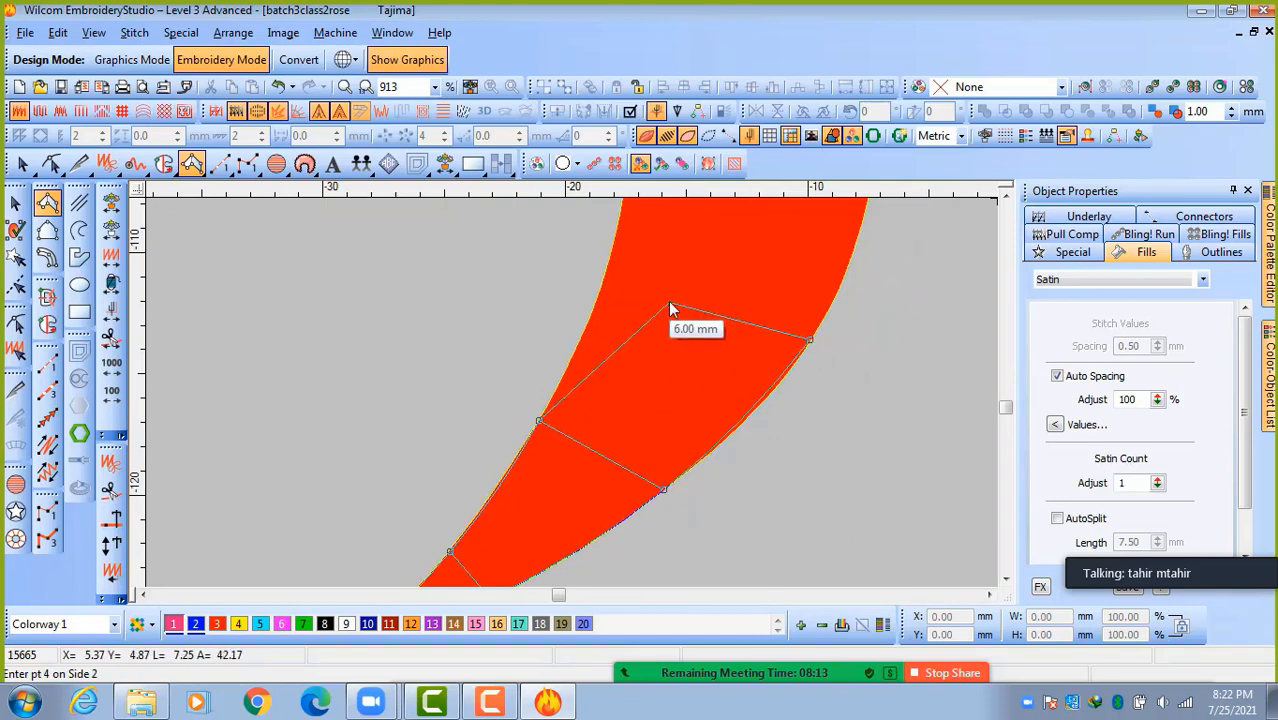
click(608, 265)
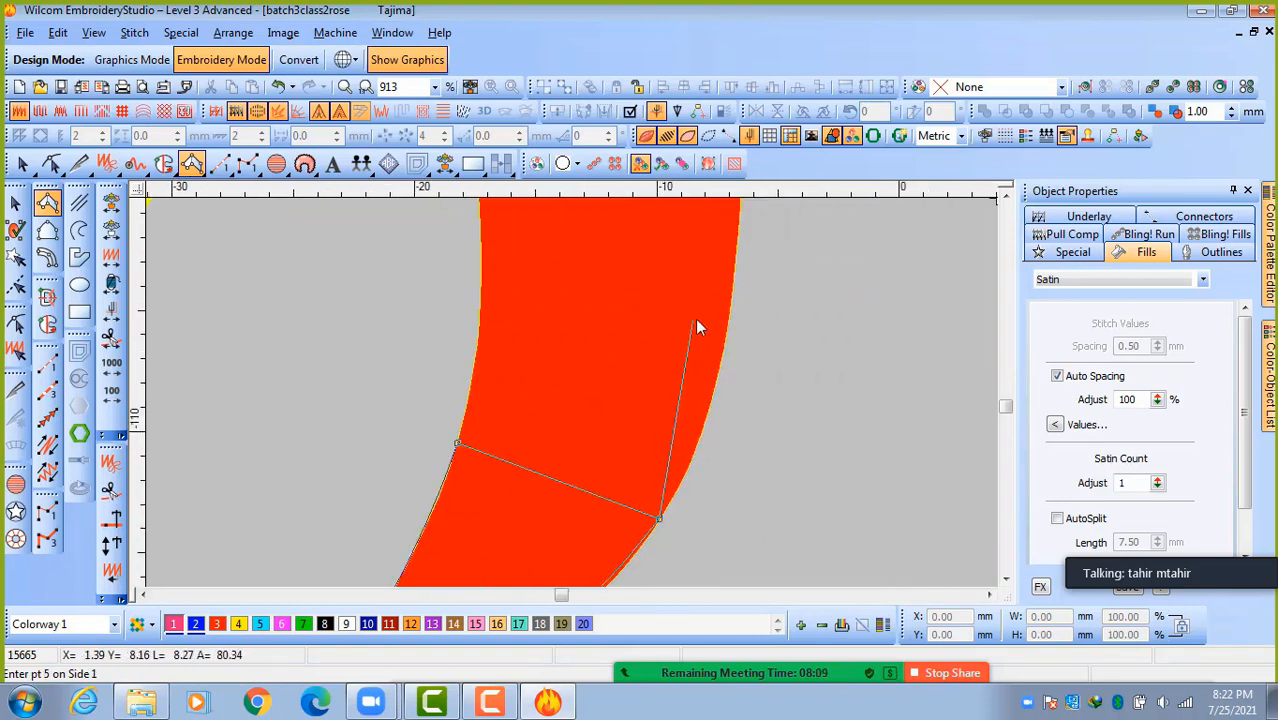
click(733, 288)
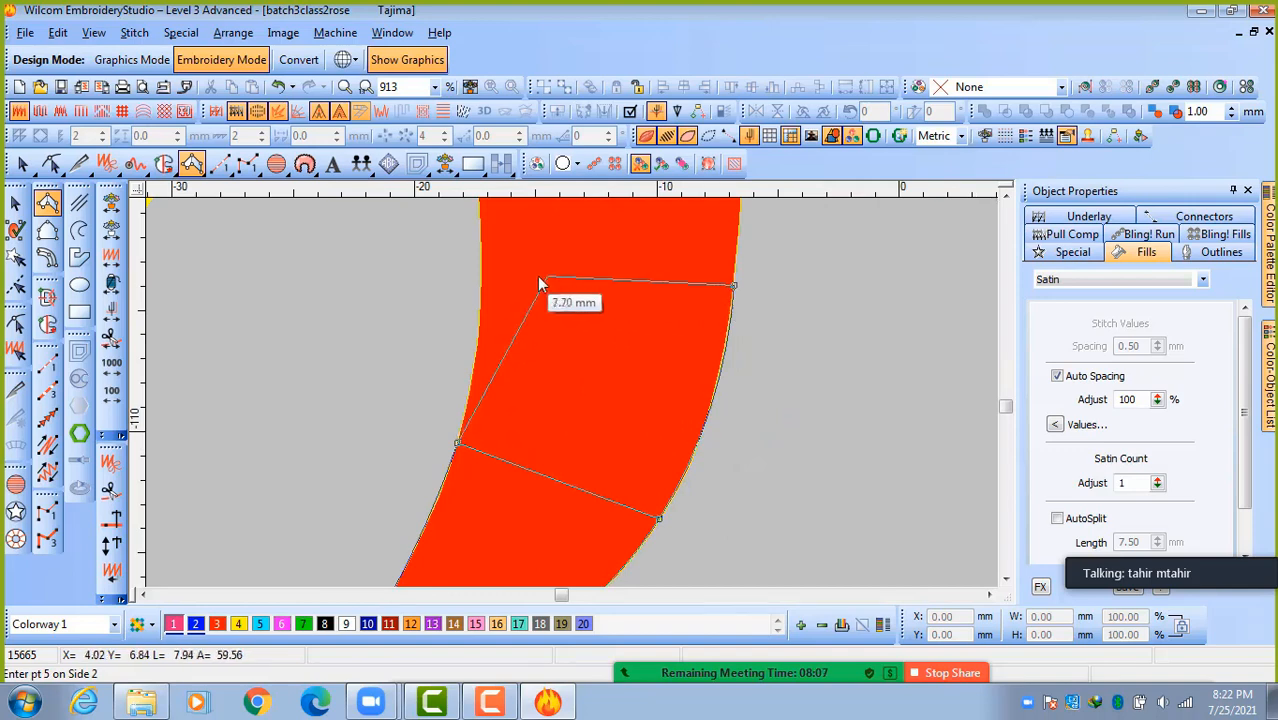
click(481, 284)
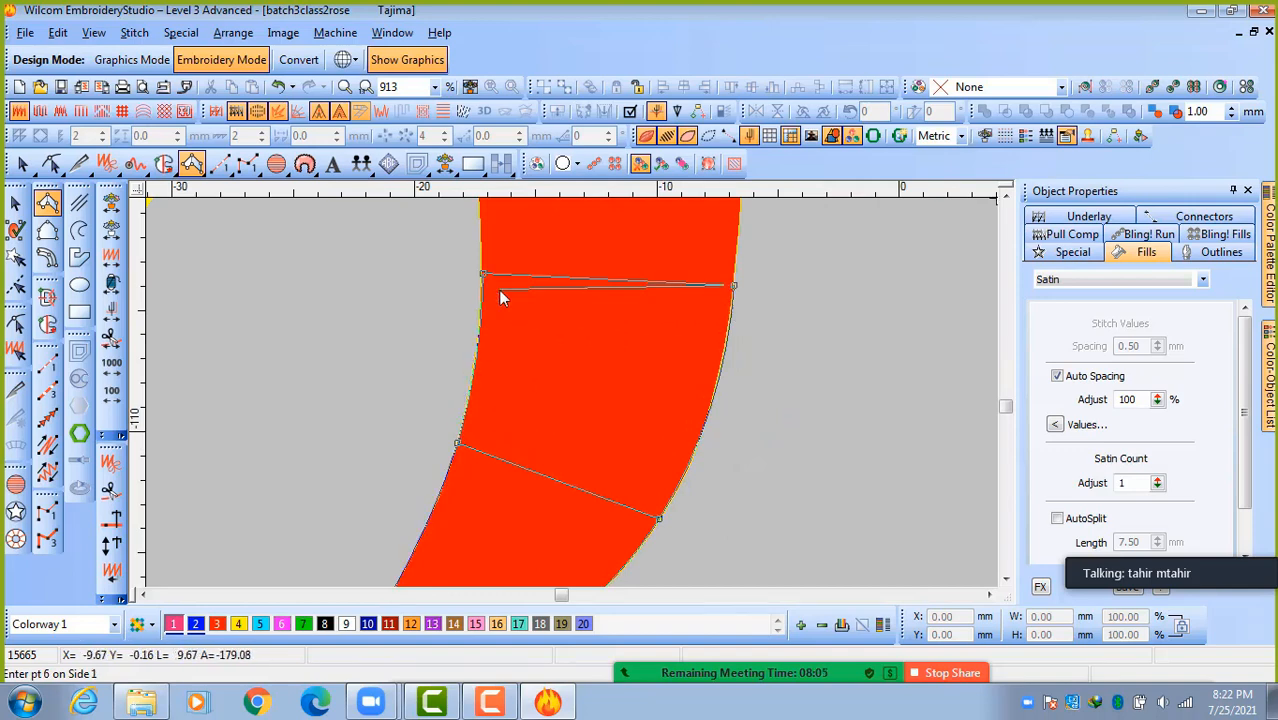
Add the remaining Input A point pairs around the petal's curved upper half to its upper tip and generate the satin column.
click(642, 288)
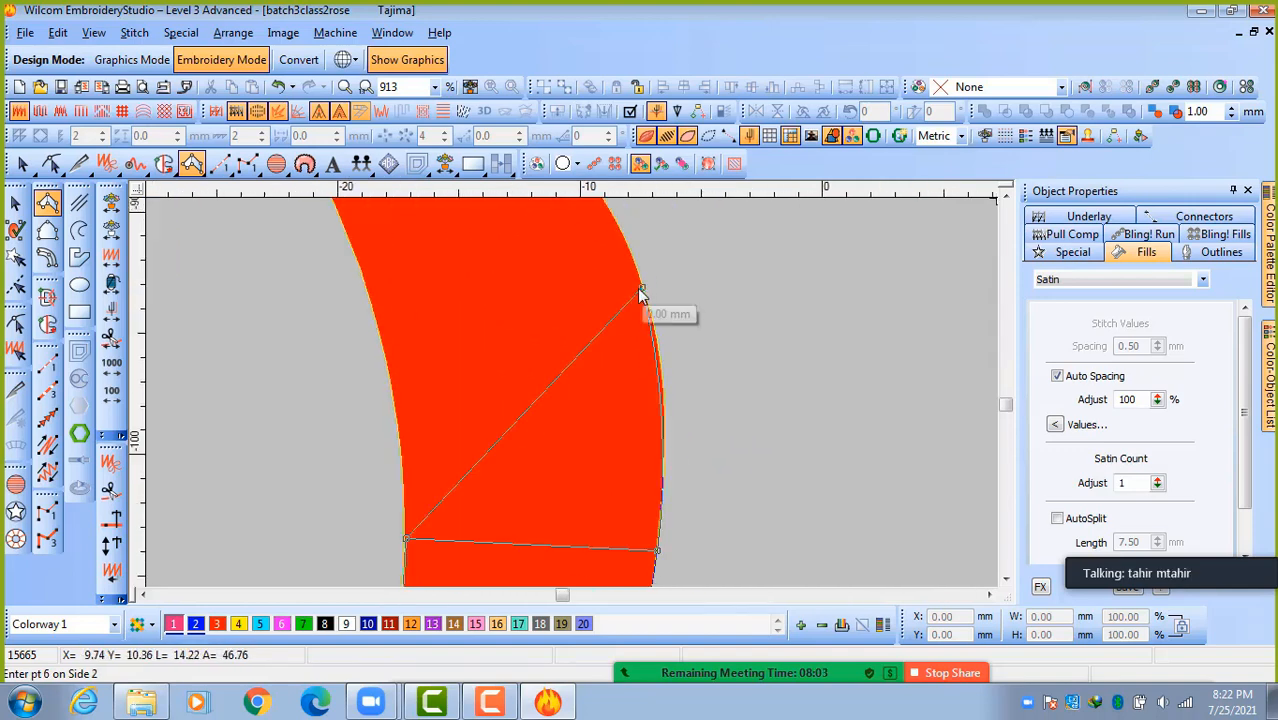
click(392, 360)
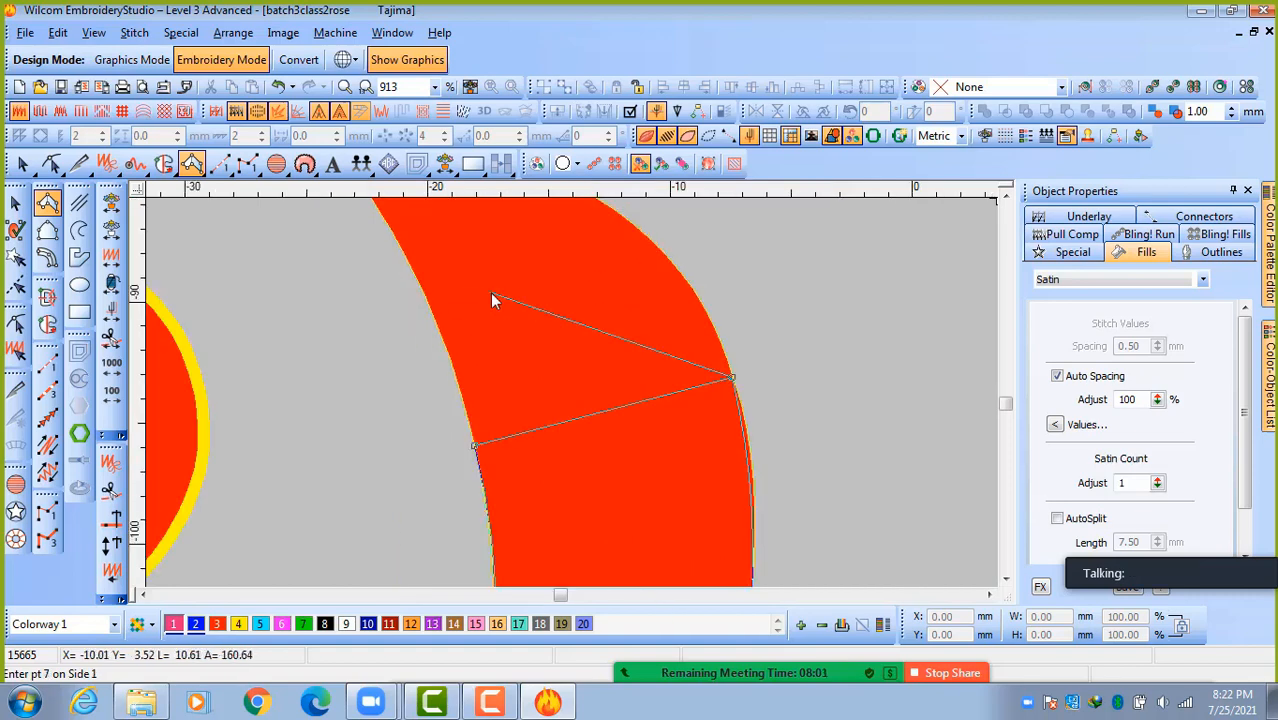
click(587, 268)
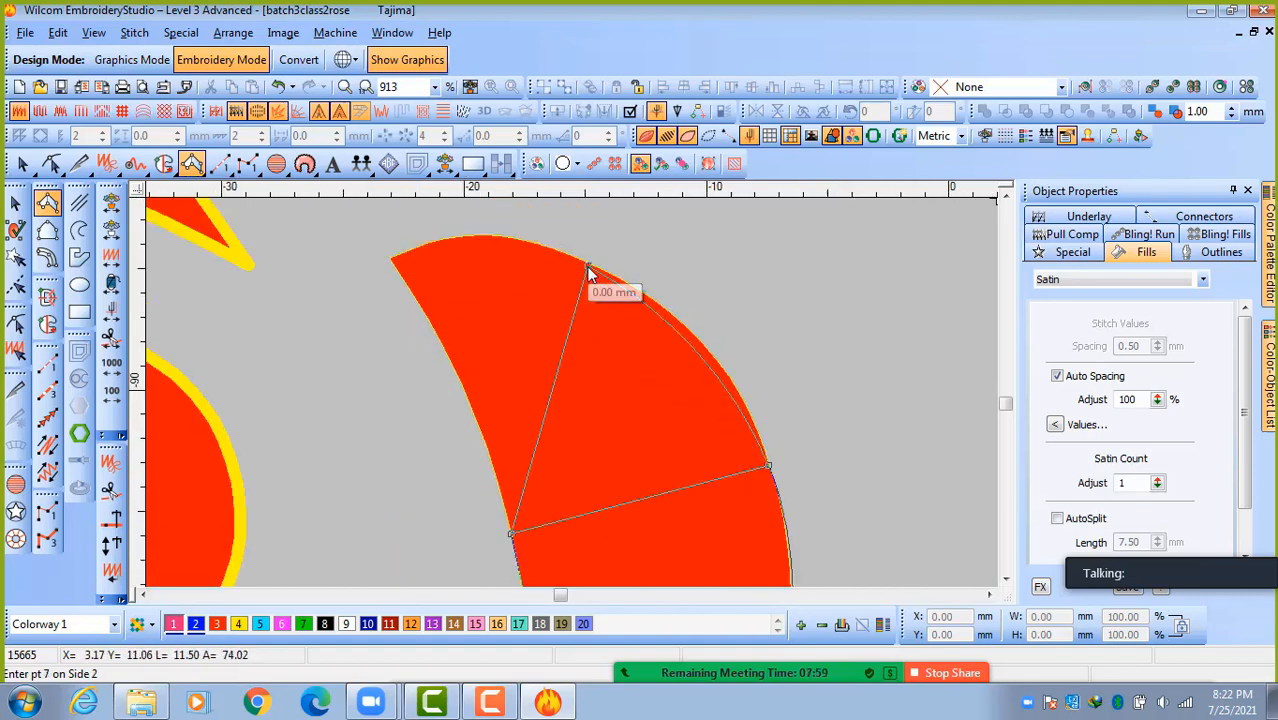
click(449, 352)
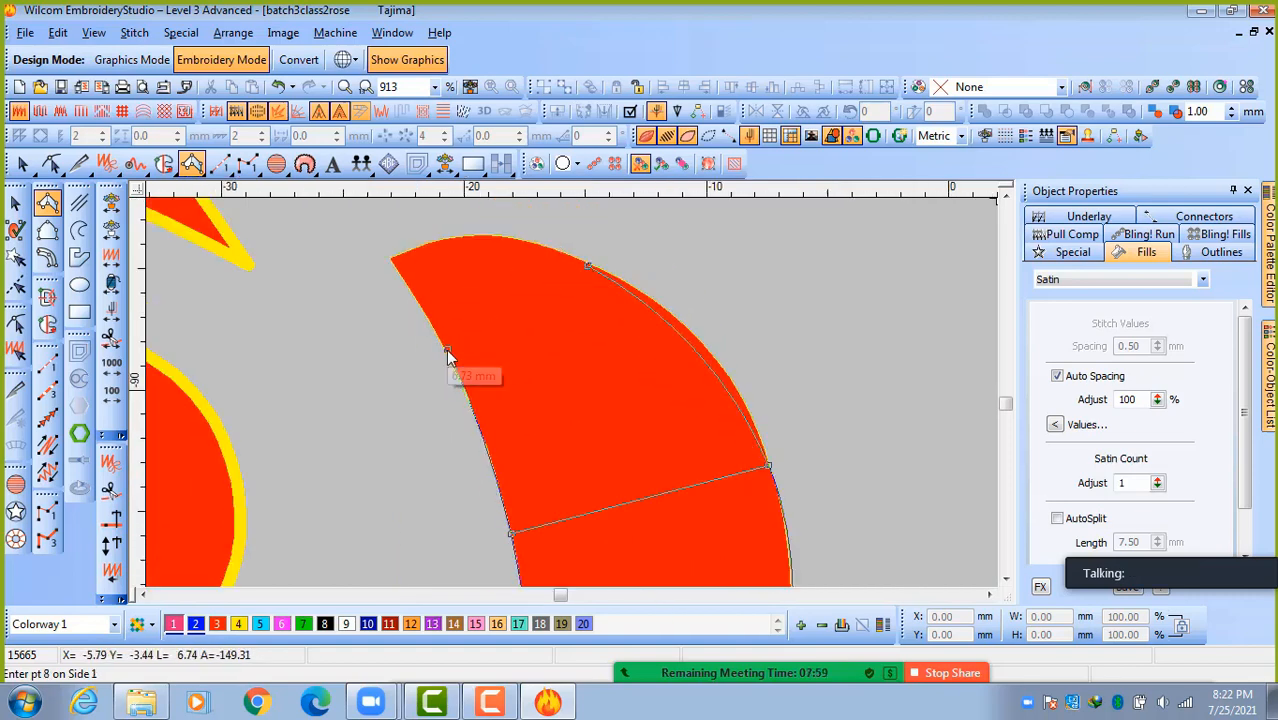
click(413, 249)
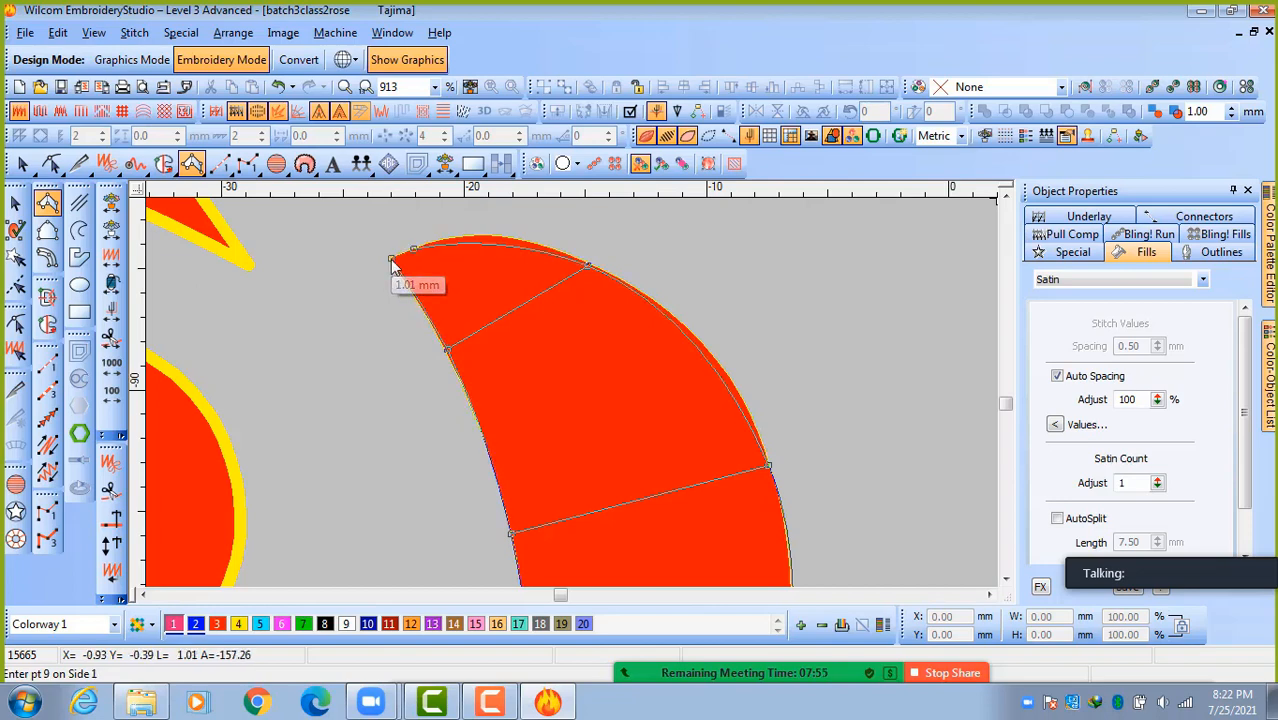
key(Return)
Move the new Input A petal column about 31 mm right and 2 mm down, clear of the orange petal.
scroll(594, 405, down, 2)
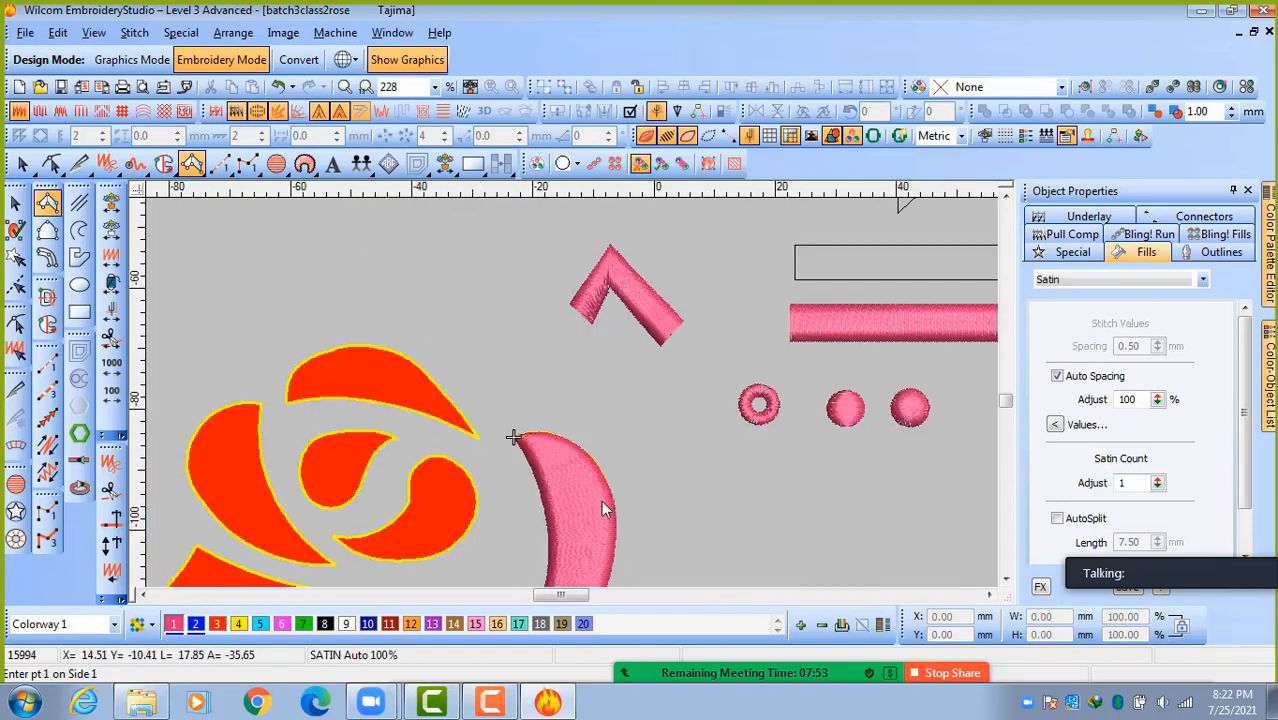
scroll(565, 420, down, 2)
scroll(560, 413, up, 3)
click(15, 203)
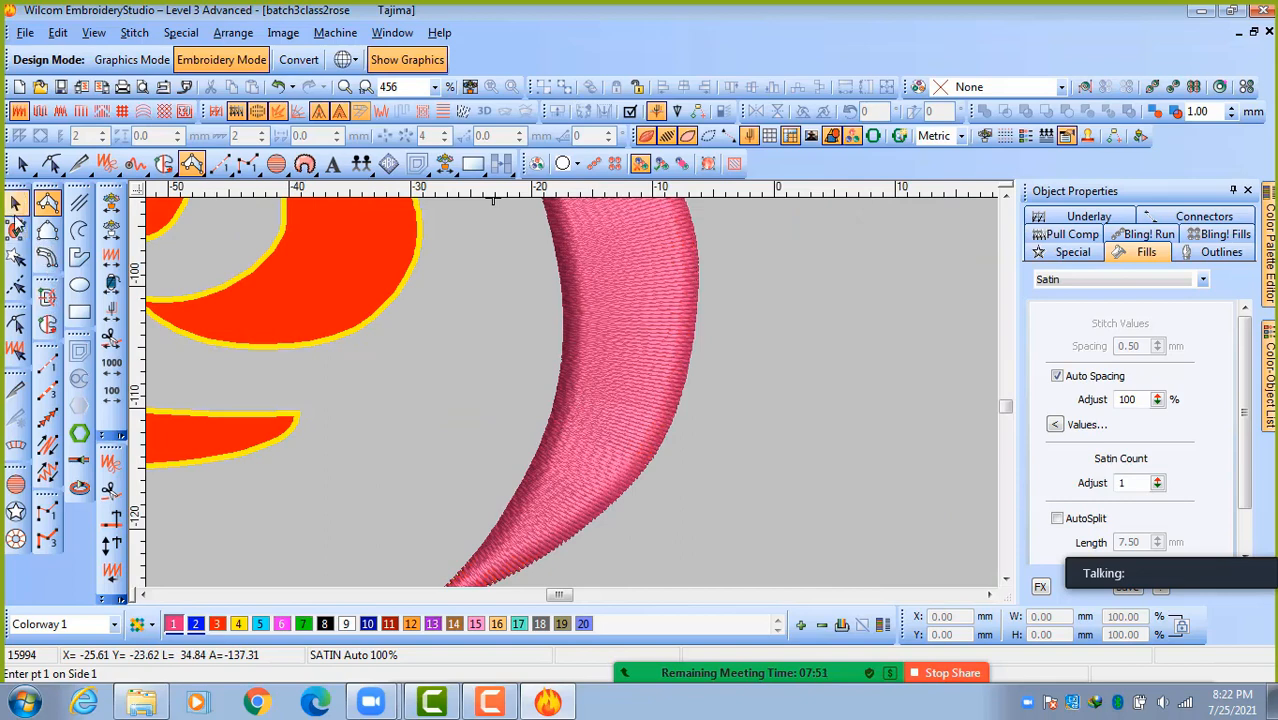
scroll(588, 404, down, 1)
drag(657, 394, 845, 405)
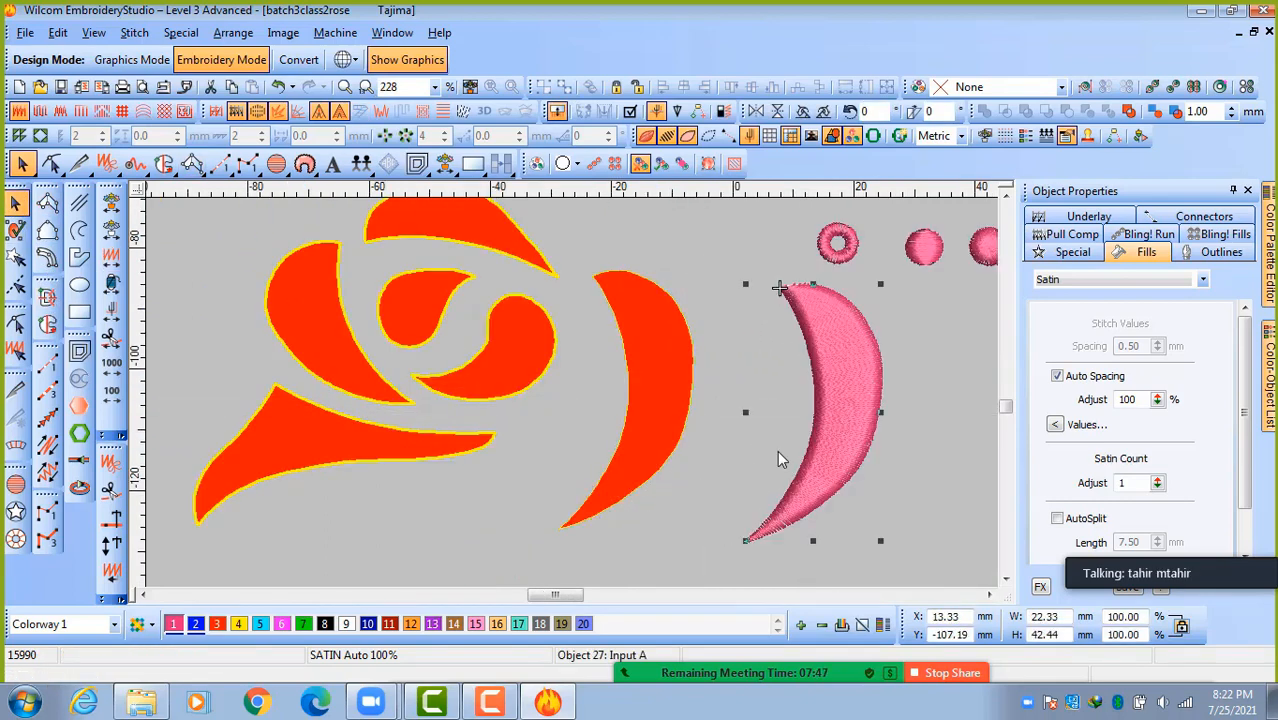
click(705, 490)
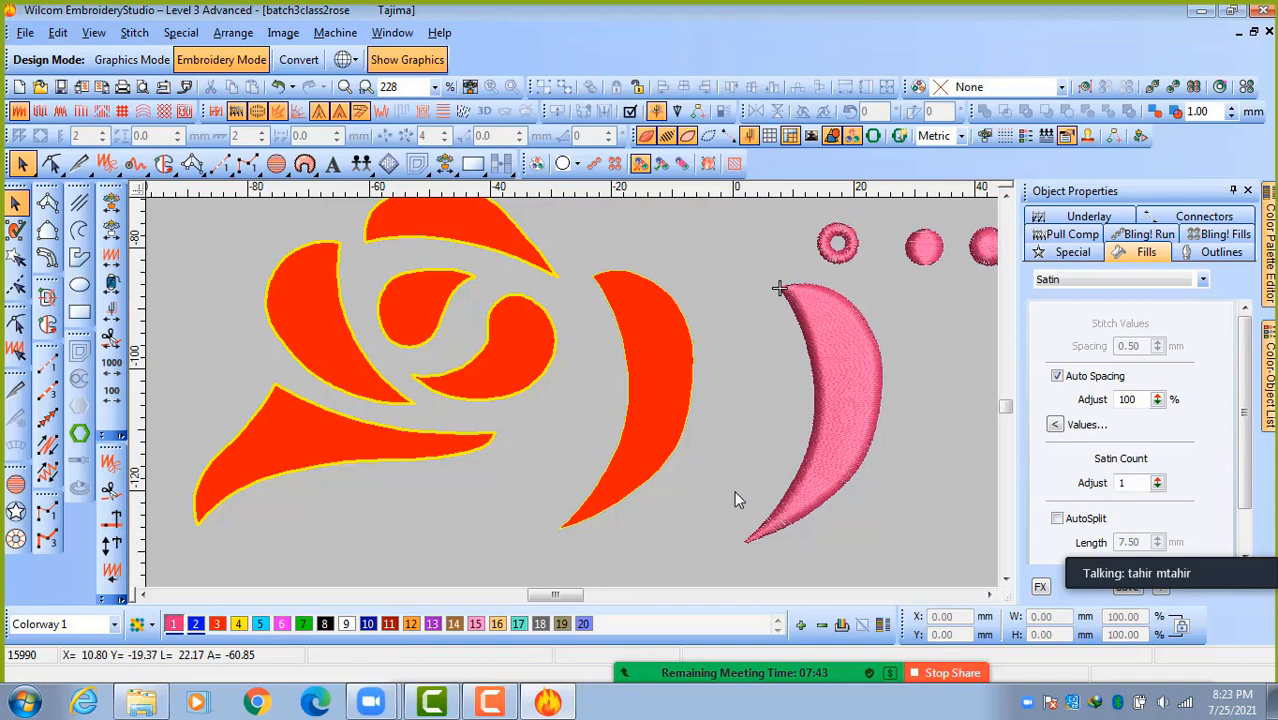
Start an Input B column on the rightmost orange petal and digitize Side 1 along its outer edge from the lower tip to the upper tip.
click(47, 231)
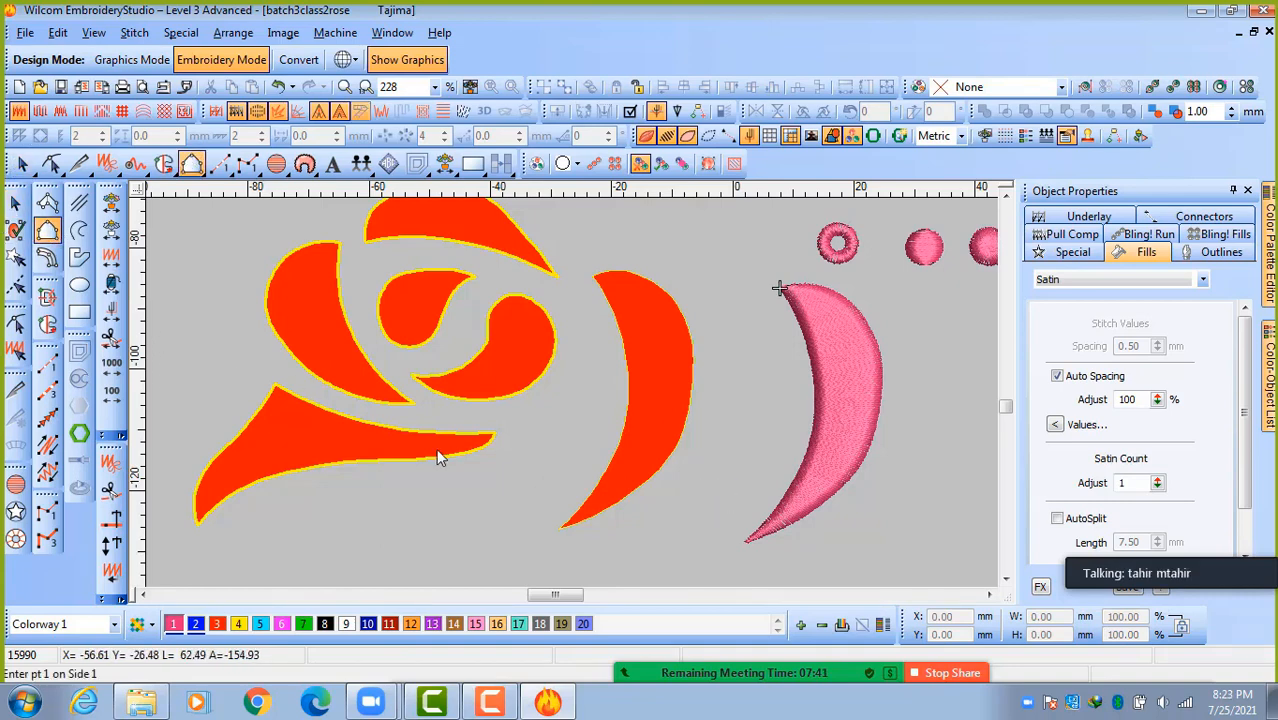
scroll(587, 513, up, 2)
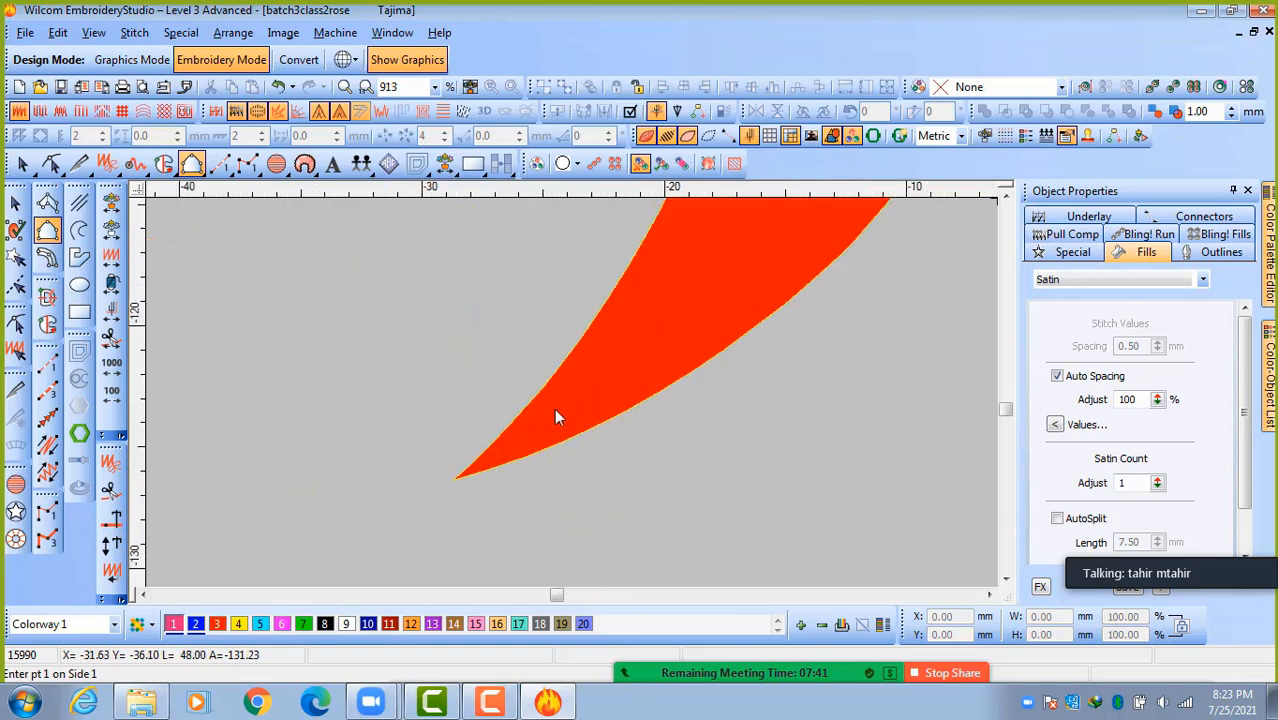
click(456, 478)
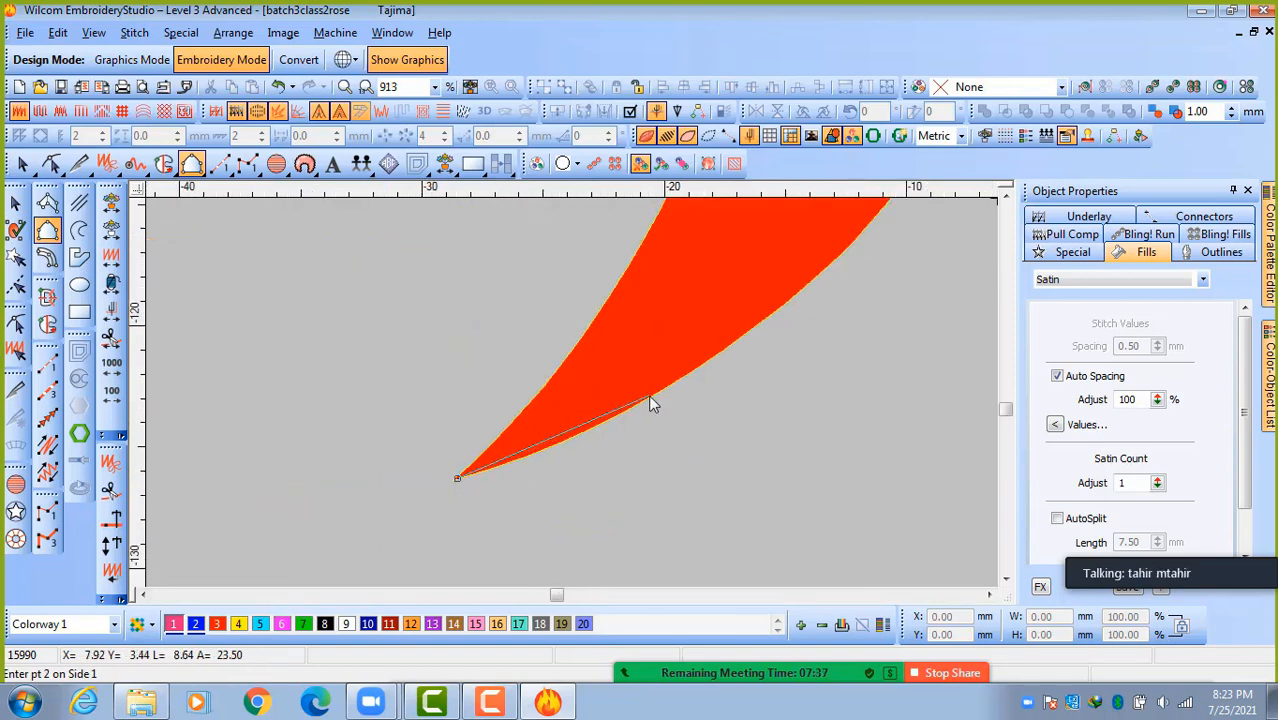
click(648, 397)
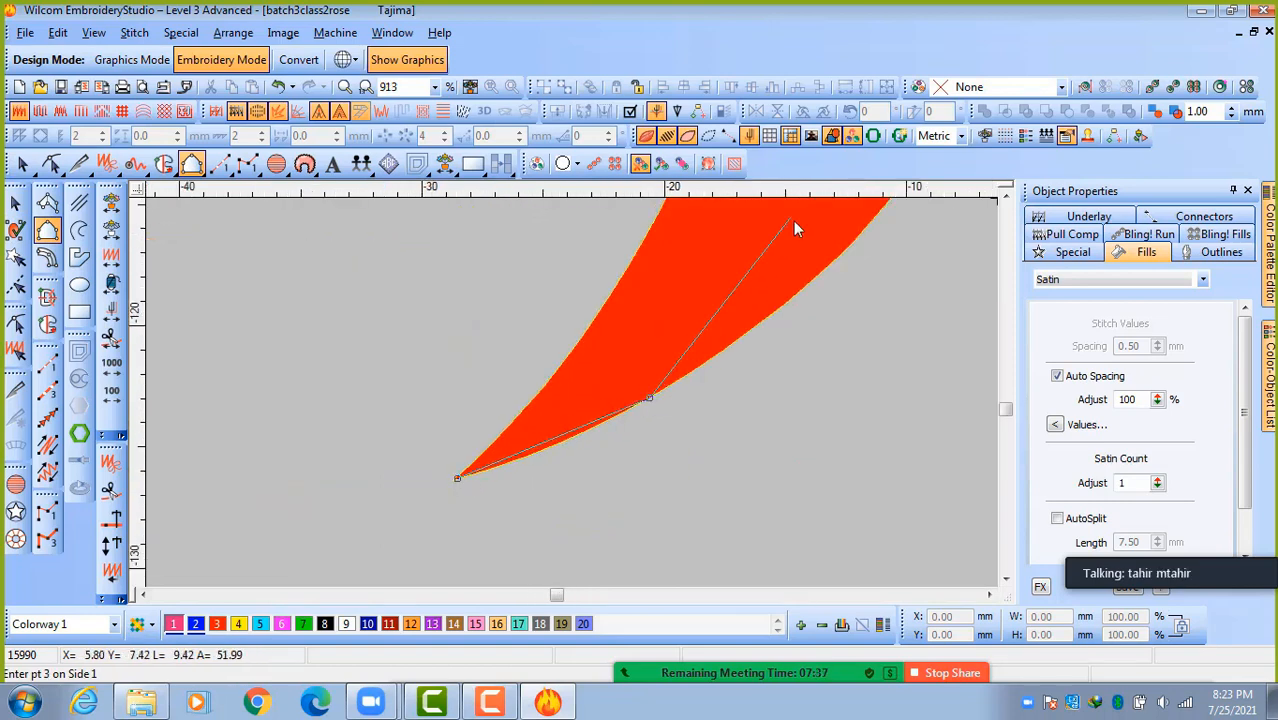
click(866, 228)
scroll(866, 228, down, 1)
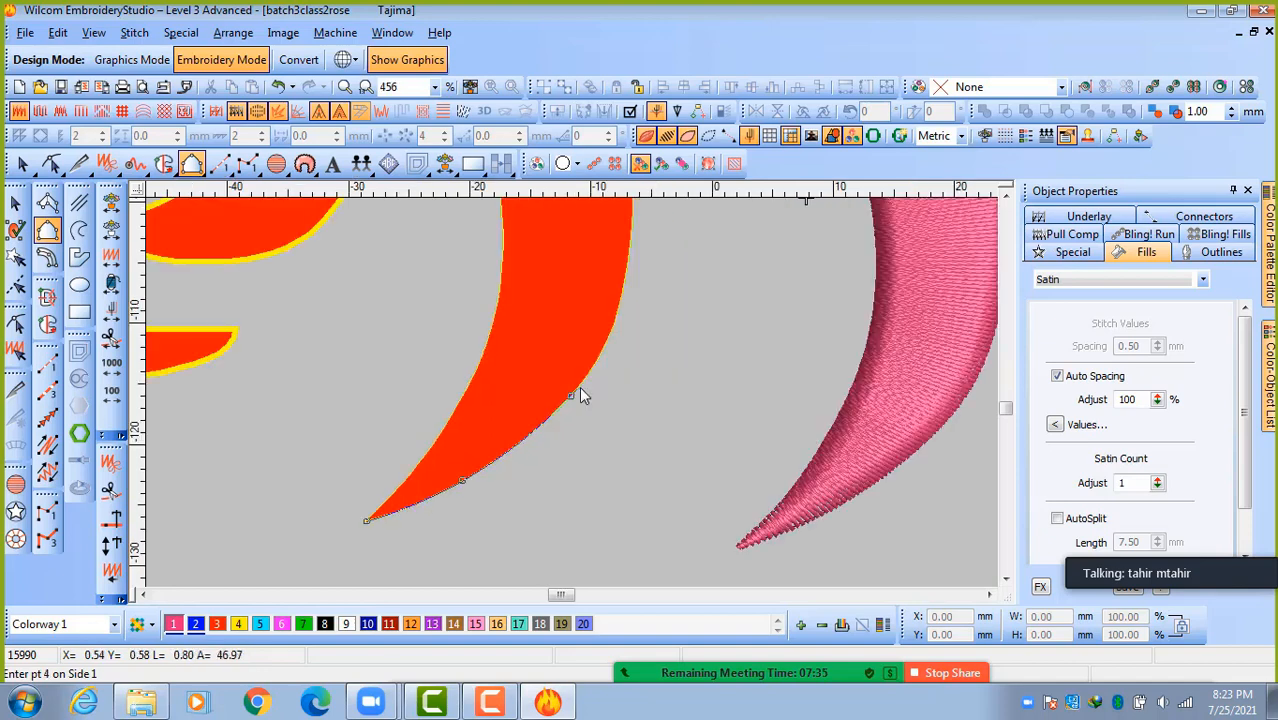
click(630, 226)
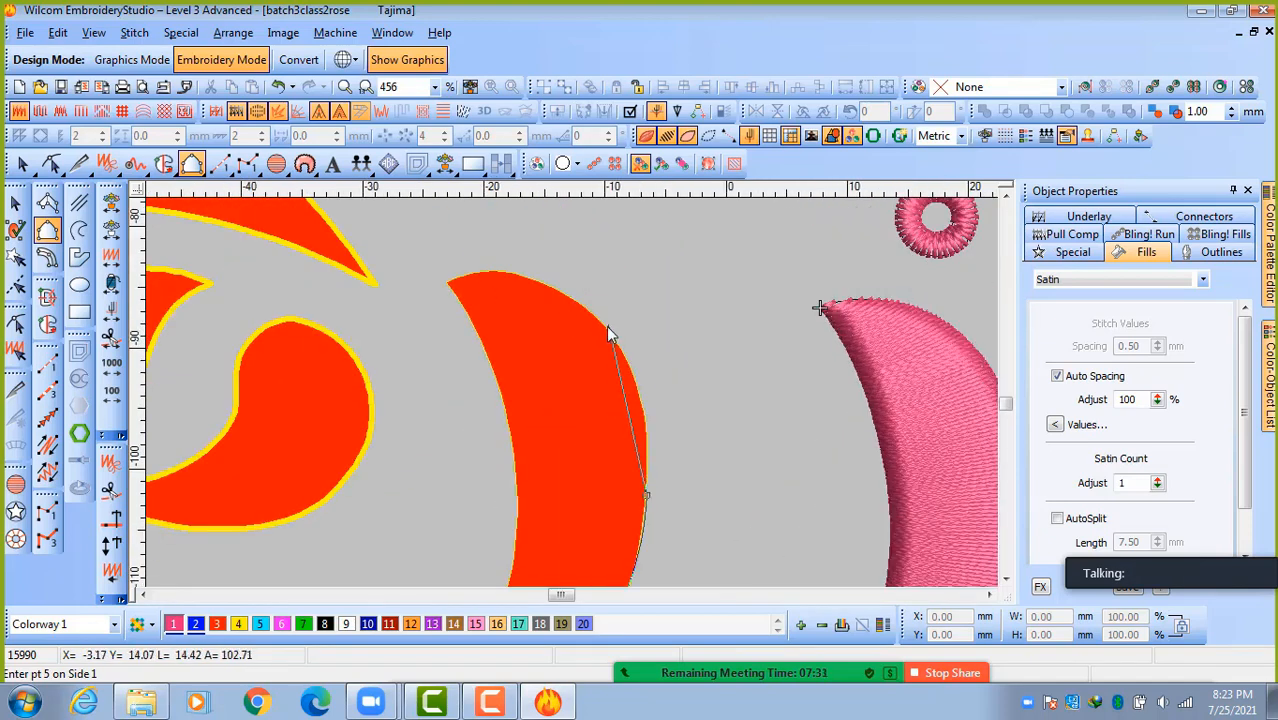
click(606, 328)
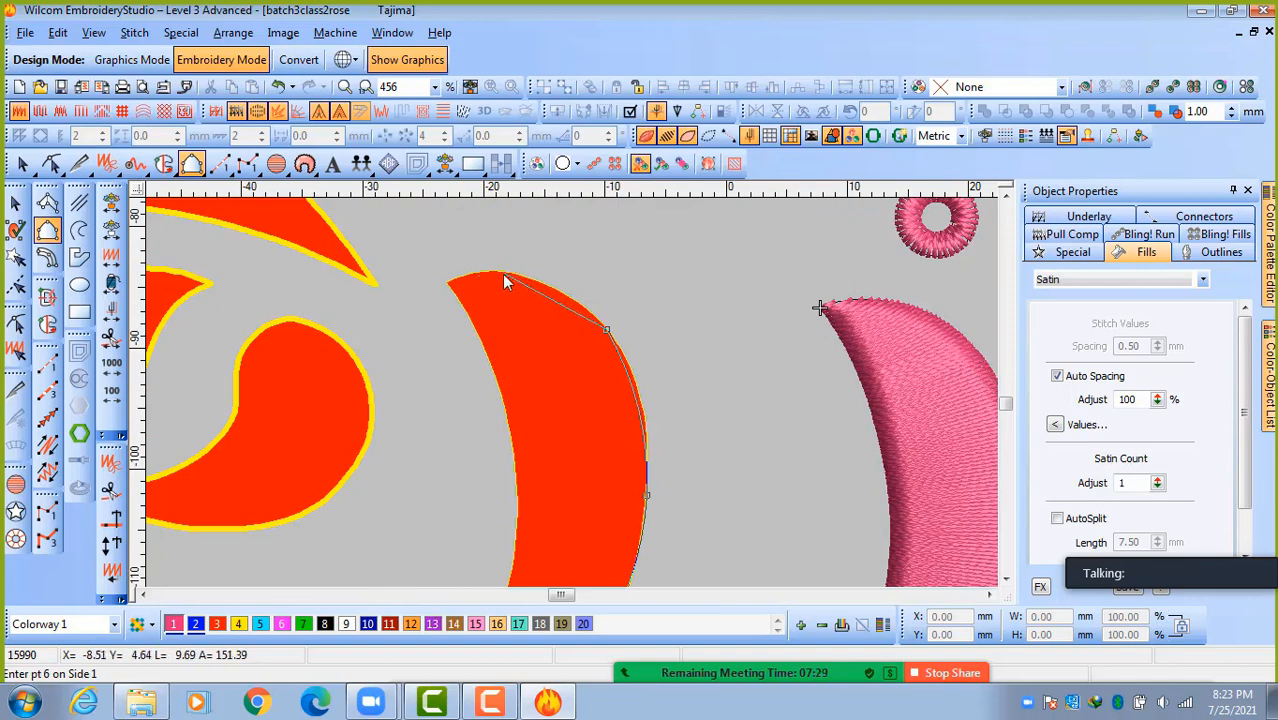
click(502, 274)
click(460, 281)
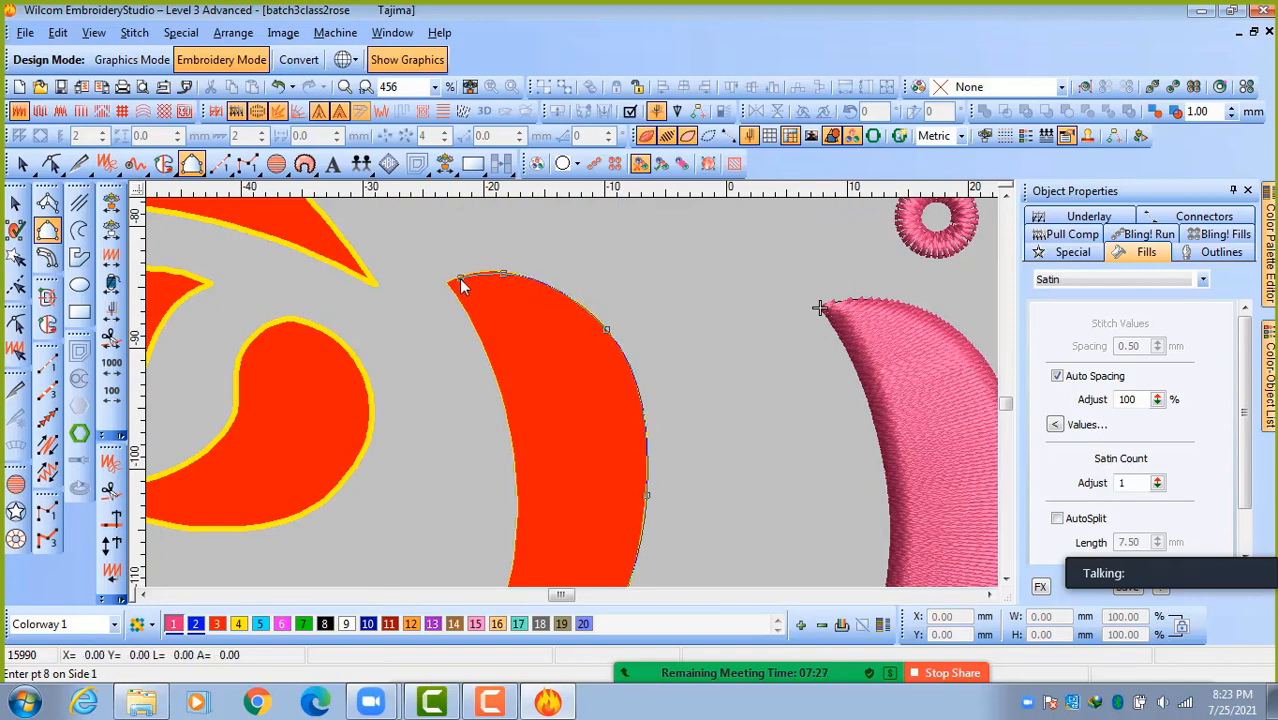
key(Return)
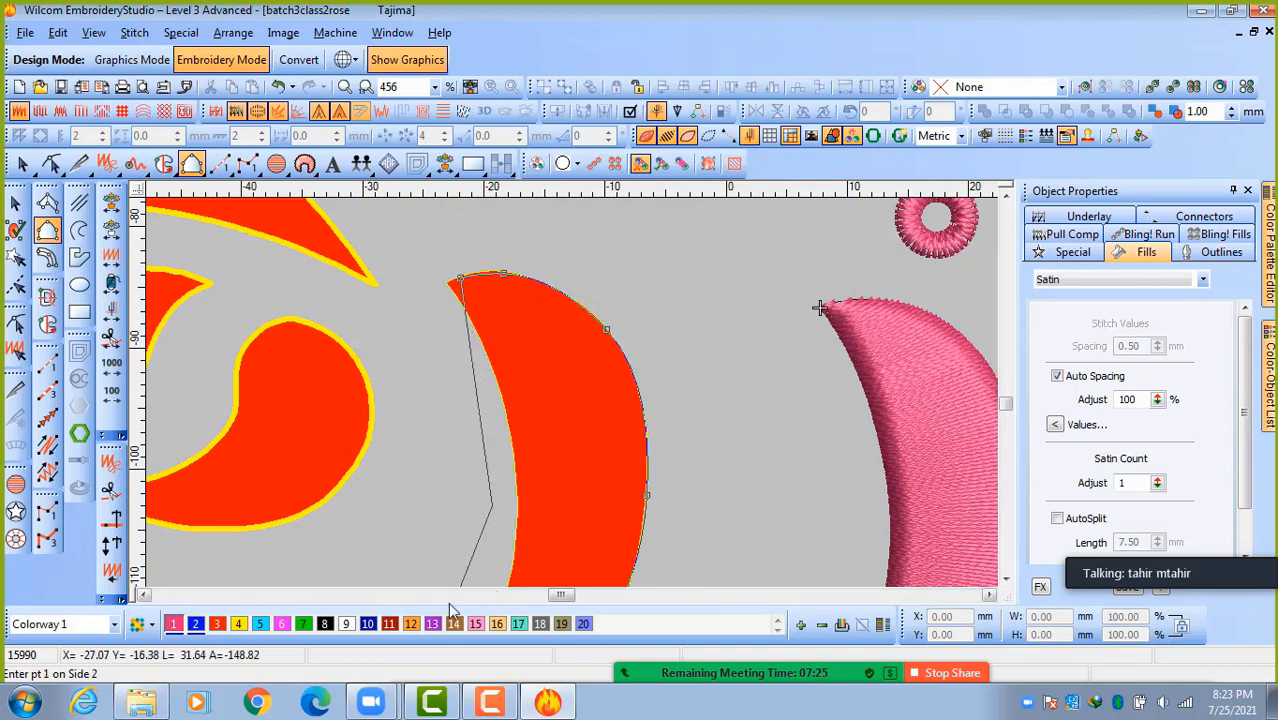
Digitize Side 2 of the Input B column along the petal's inner edge from the lower to the upper tip and generate the satin stitches.
scroll(492, 540, down, 2)
click(545, 452)
scroll(545, 452, up, 2)
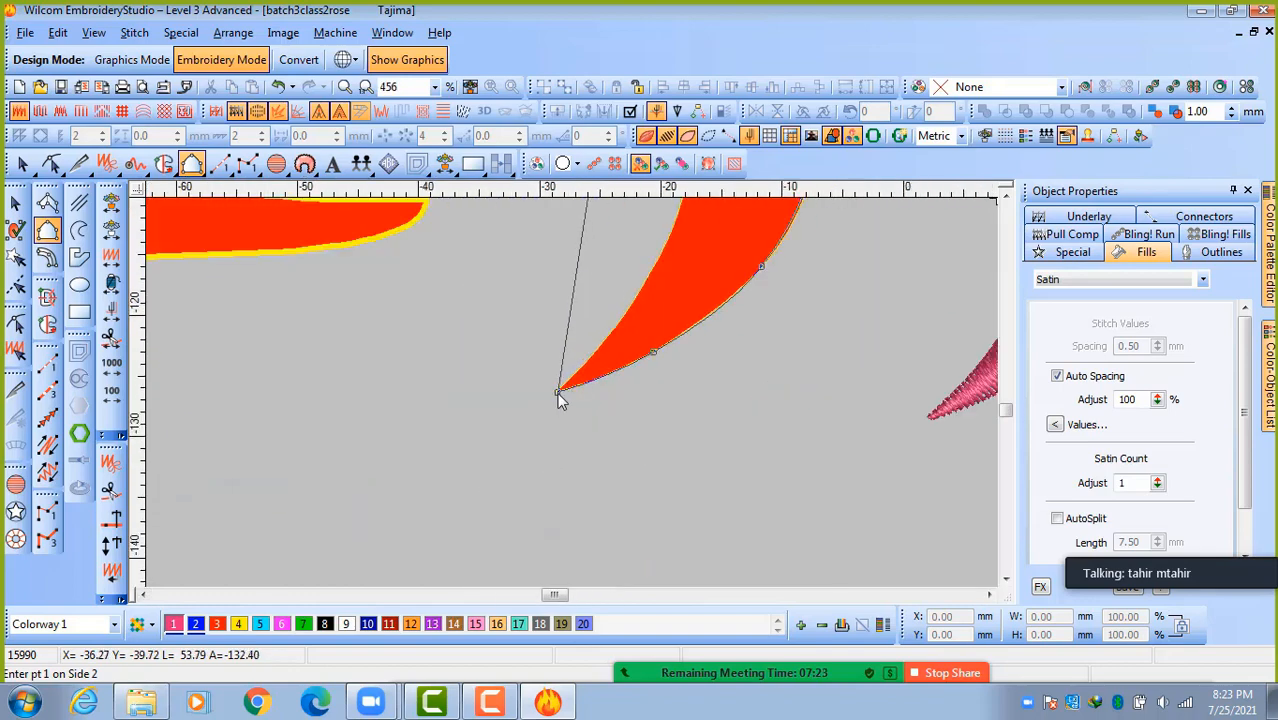
right_click(612, 332)
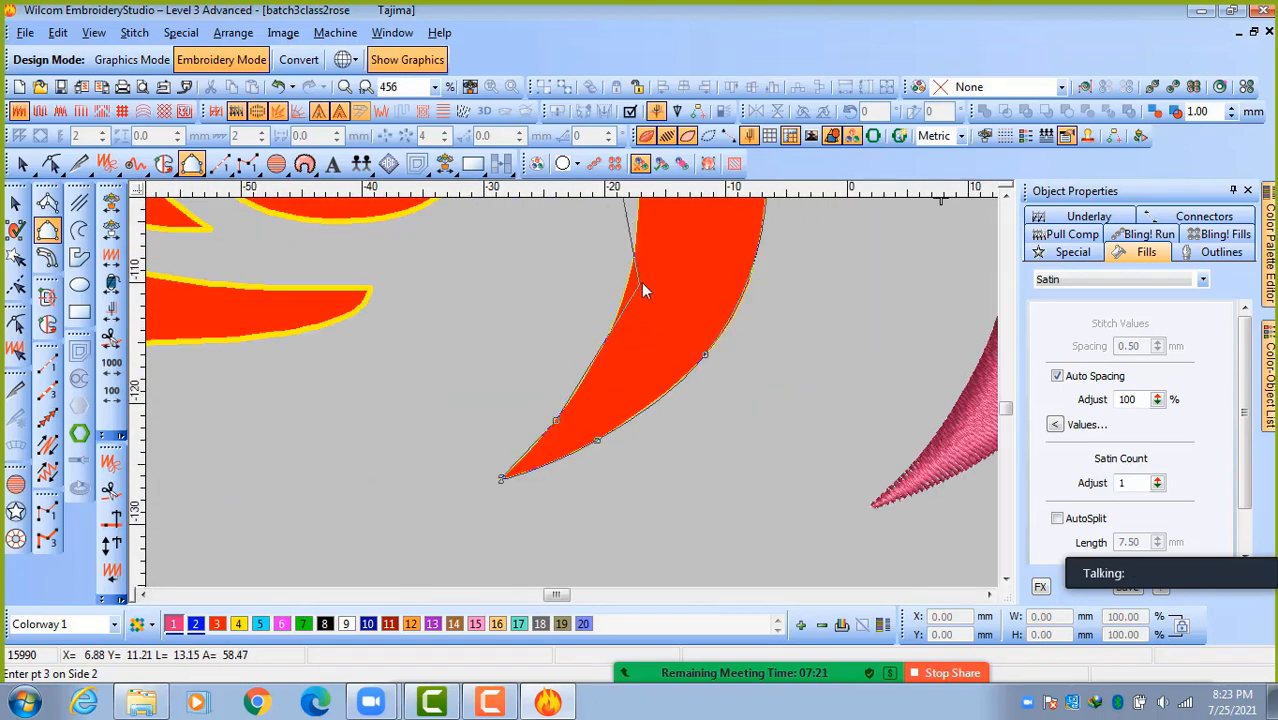
right_click(630, 283)
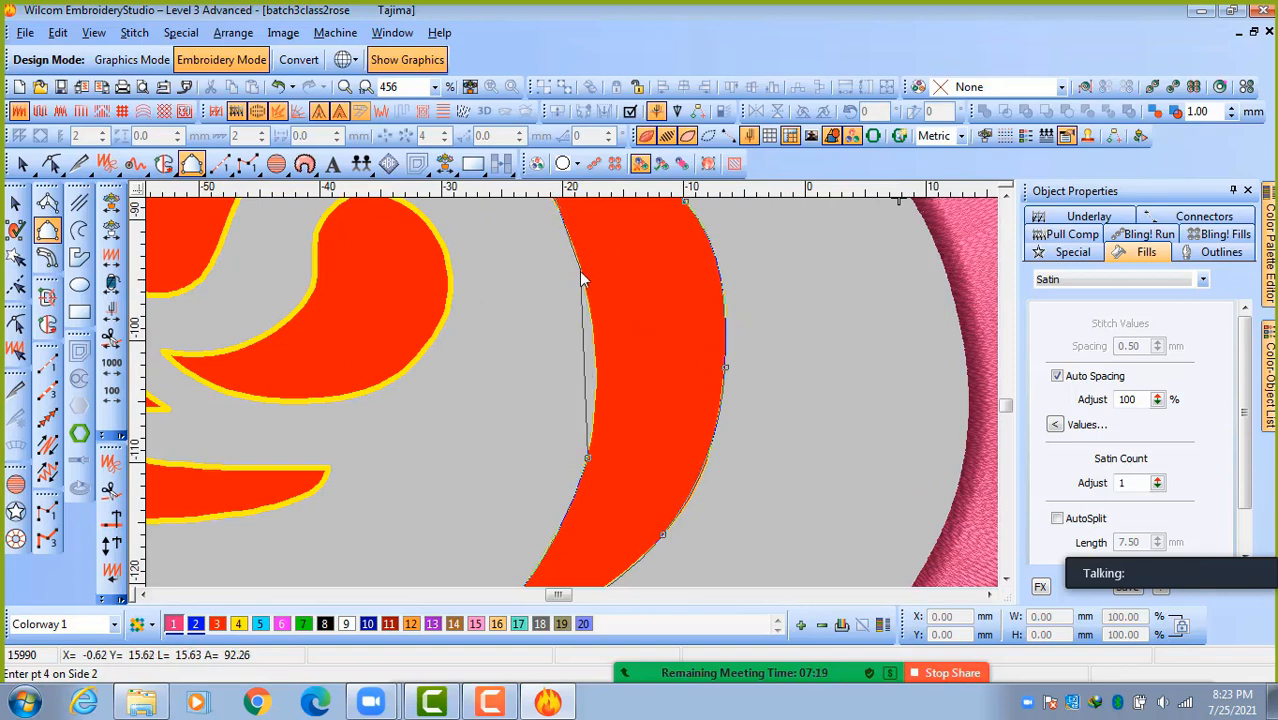
right_click(584, 279)
right_click(551, 244)
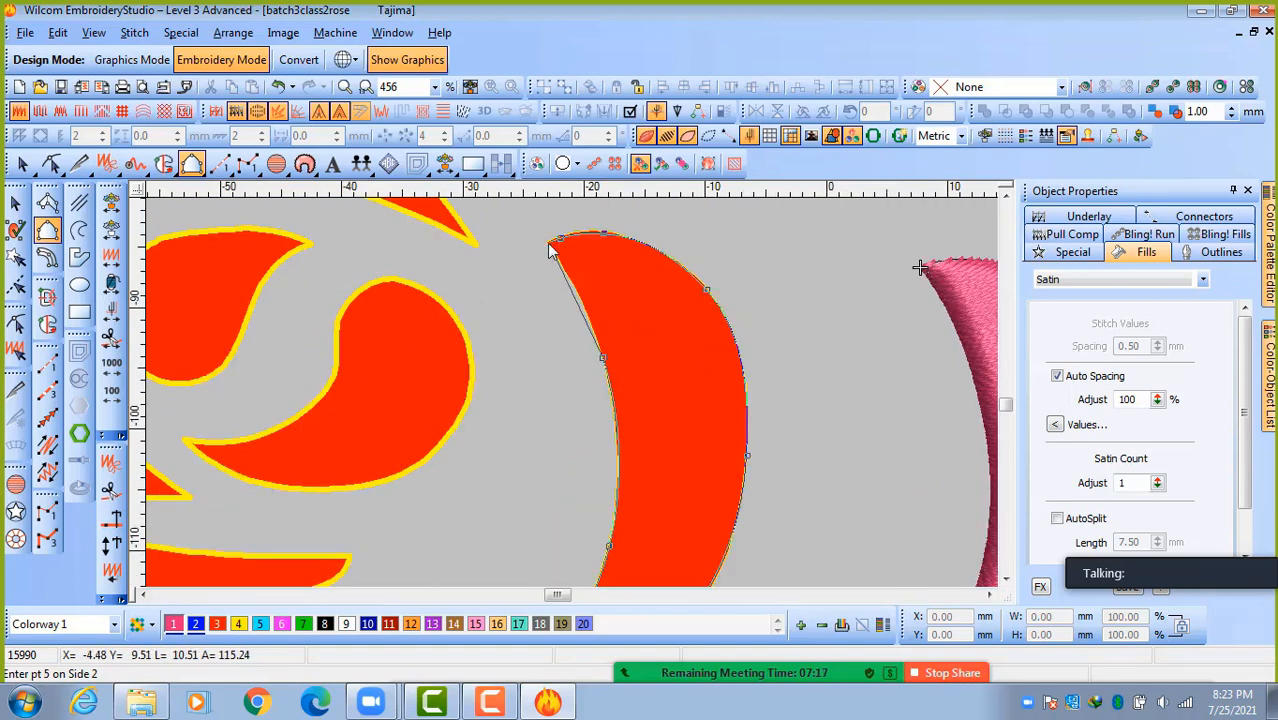
key(Return)
key(shift+z)
key(shift+z)
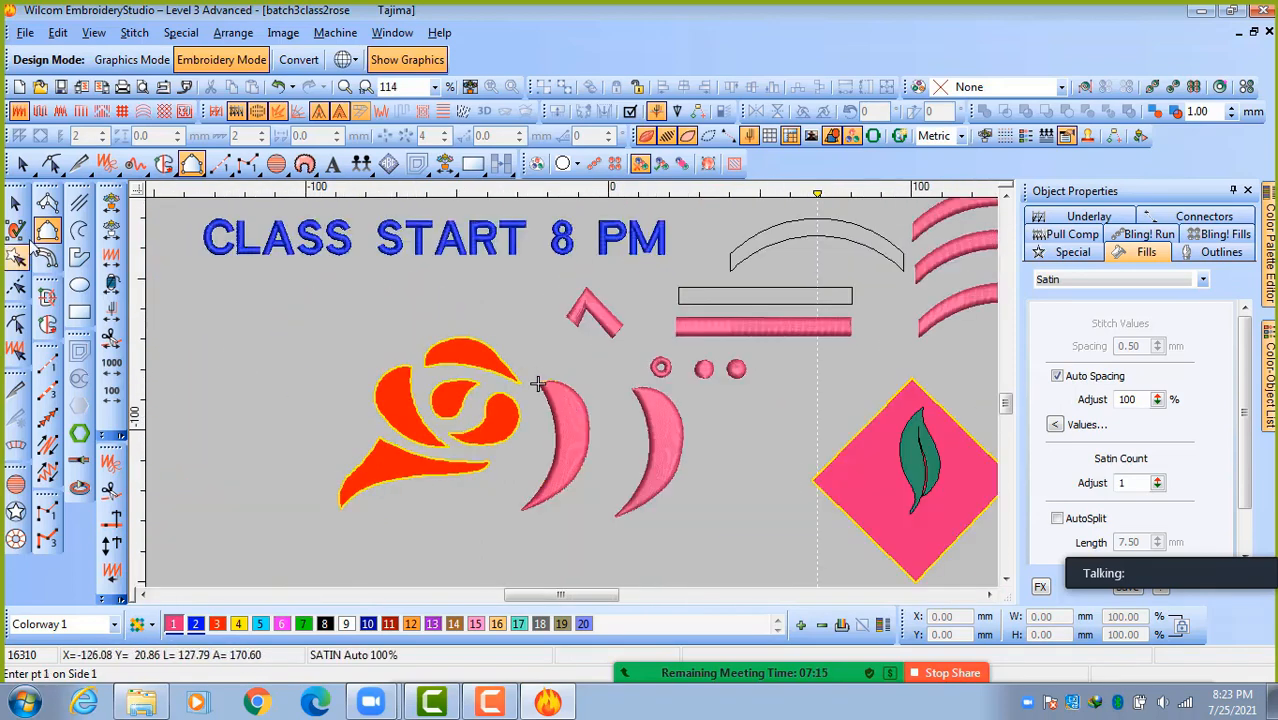
Move the Input B petal column about 15 mm right, between the orange petal and the Input A column.
click(16, 203)
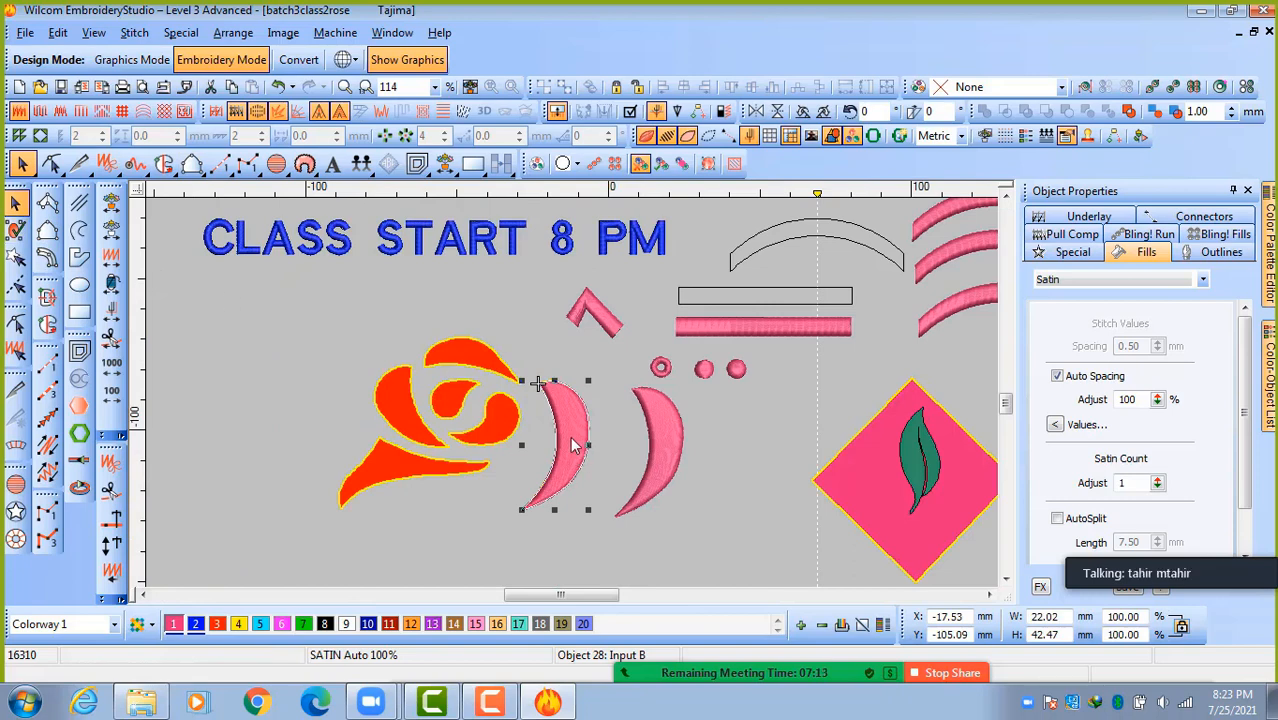
drag(575, 445, 618, 447)
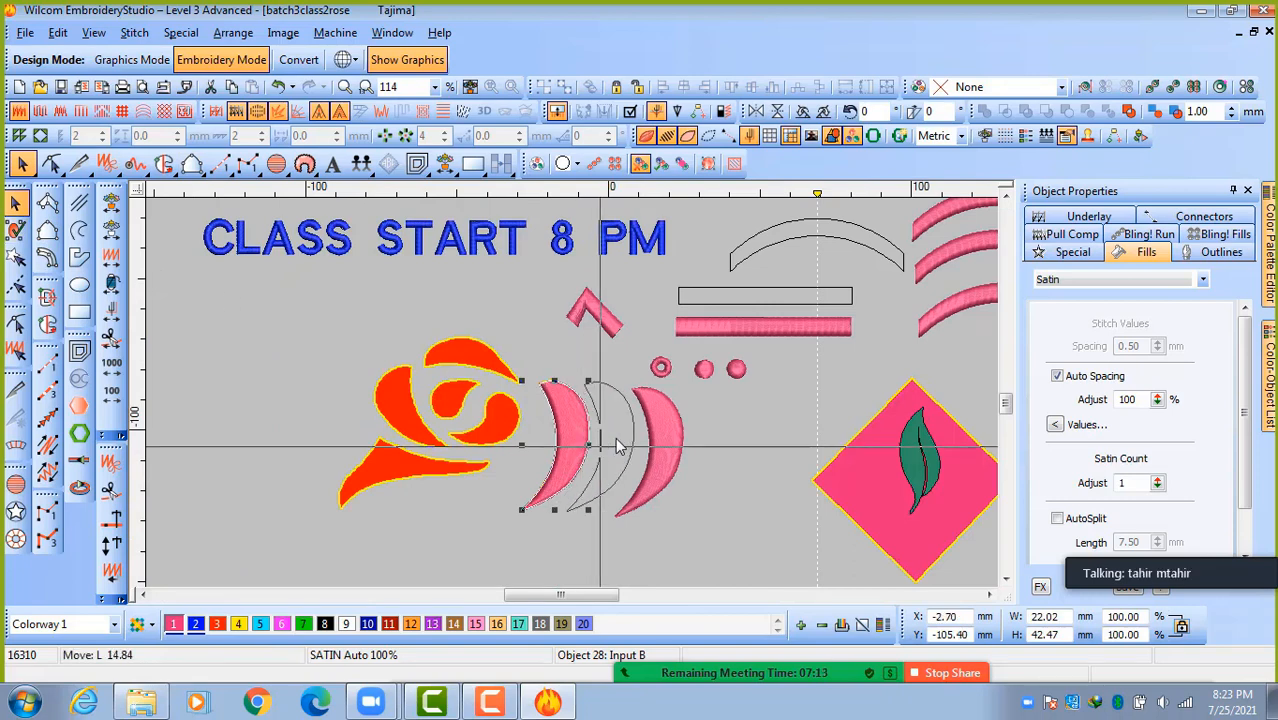
click(710, 509)
scroll(620, 471, up, 1)
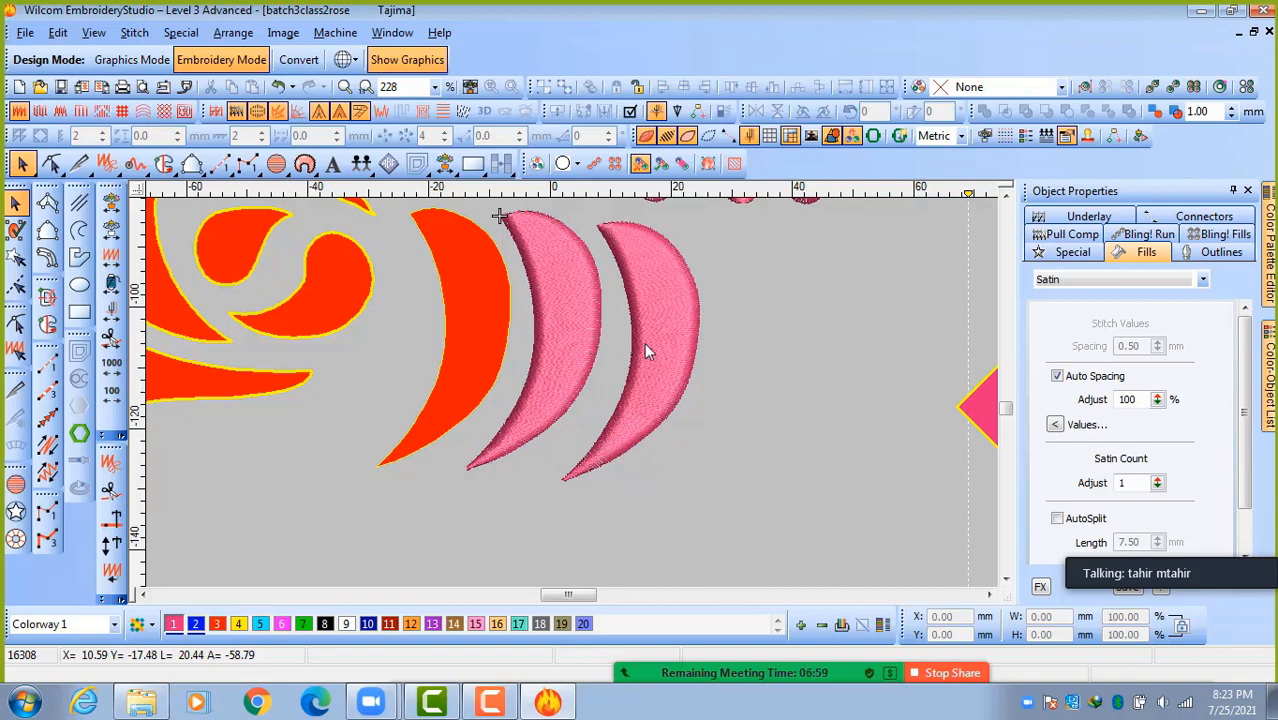
key(shift+z)
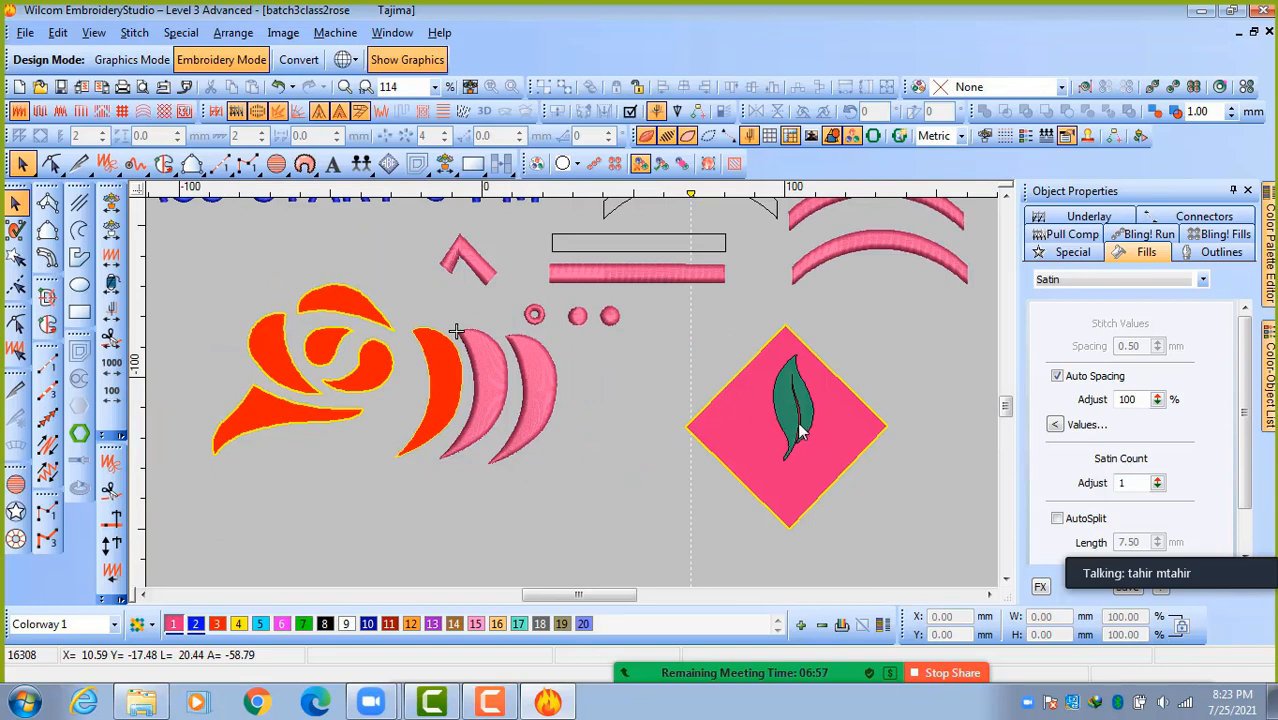
Start an Input A column on the green leaf in the pink diamond and place point pairs from the stem tip up the stem.
key(z)
key(z)
key(z)
key(shift+z)
key(shift+z)
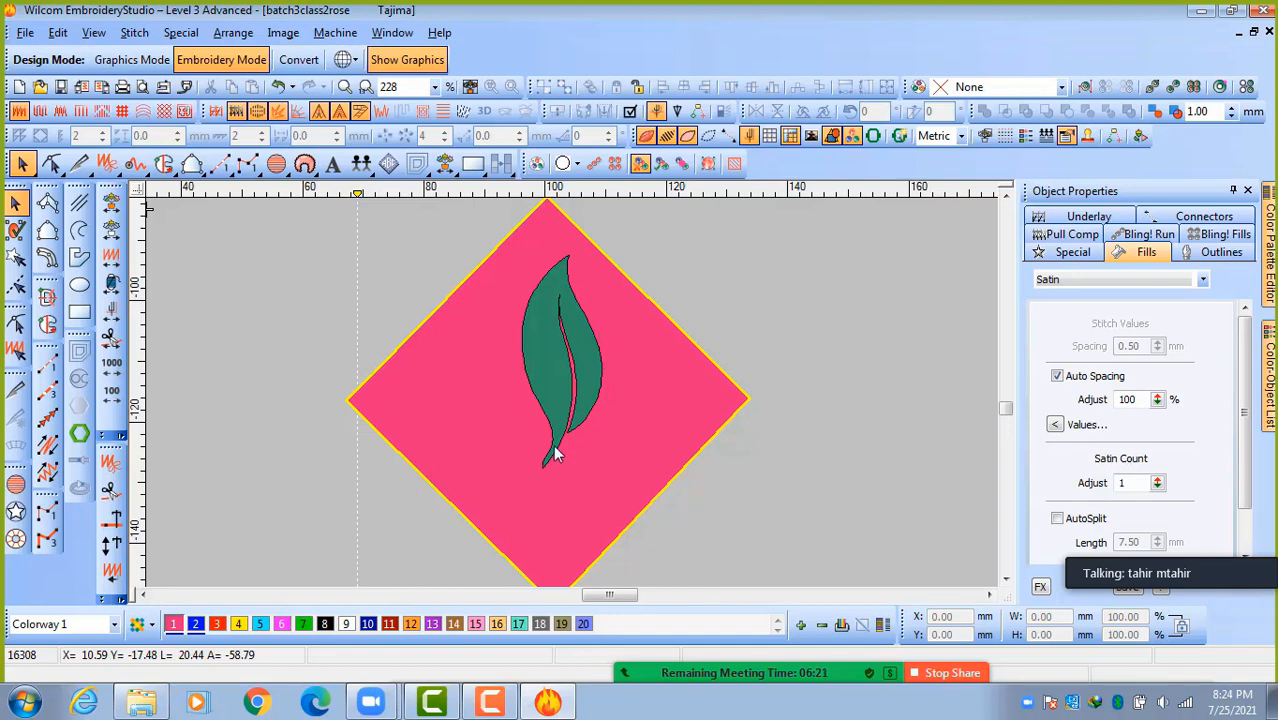
scroll(556, 453, up, 2)
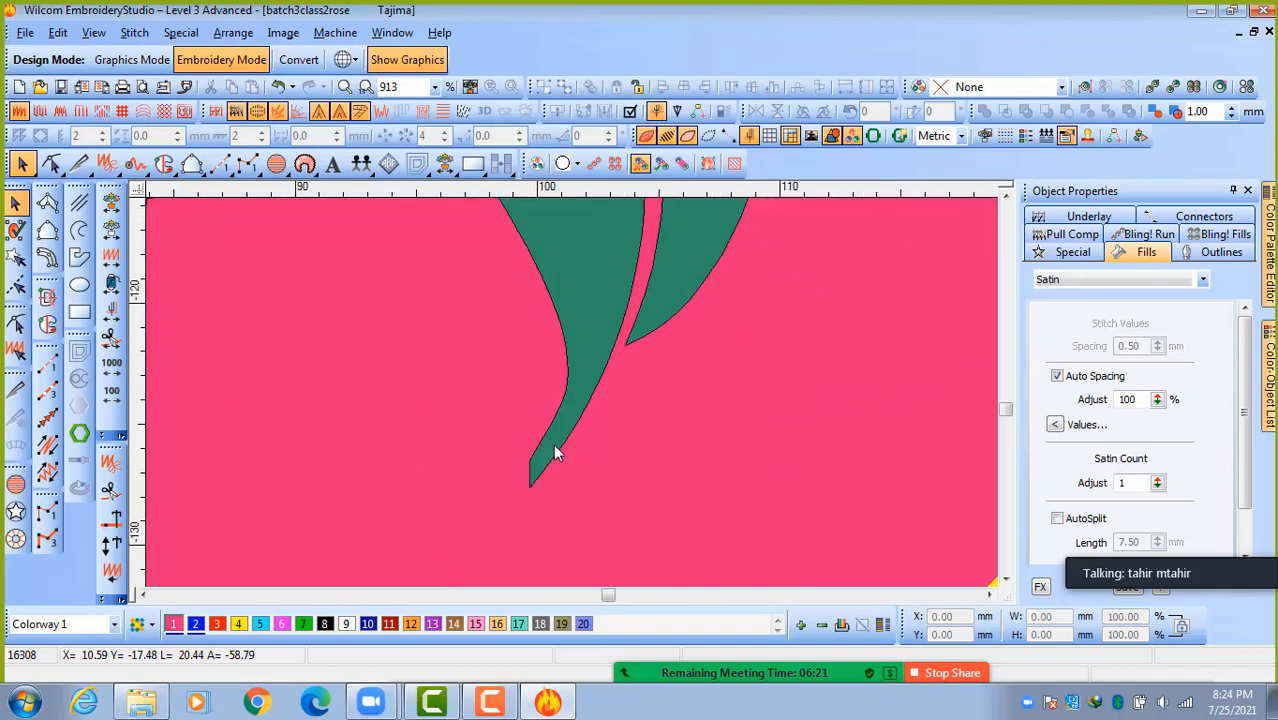
click(47, 202)
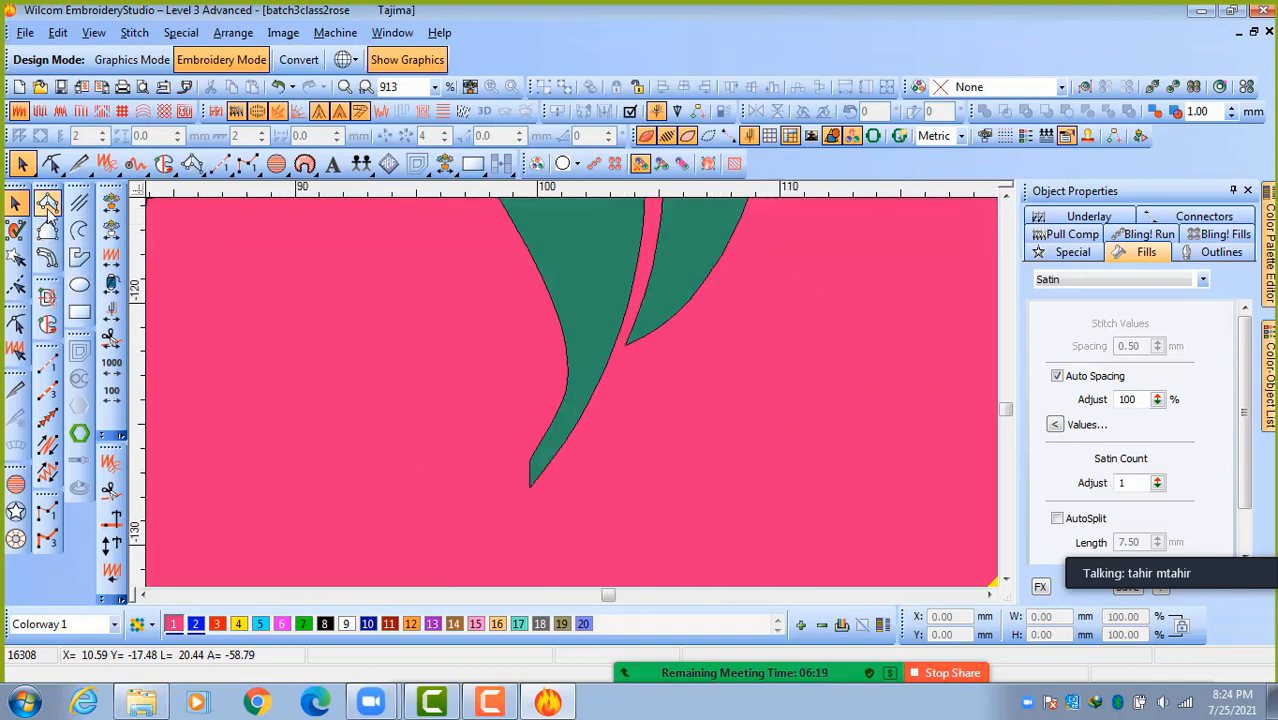
click(528, 484)
click(530, 463)
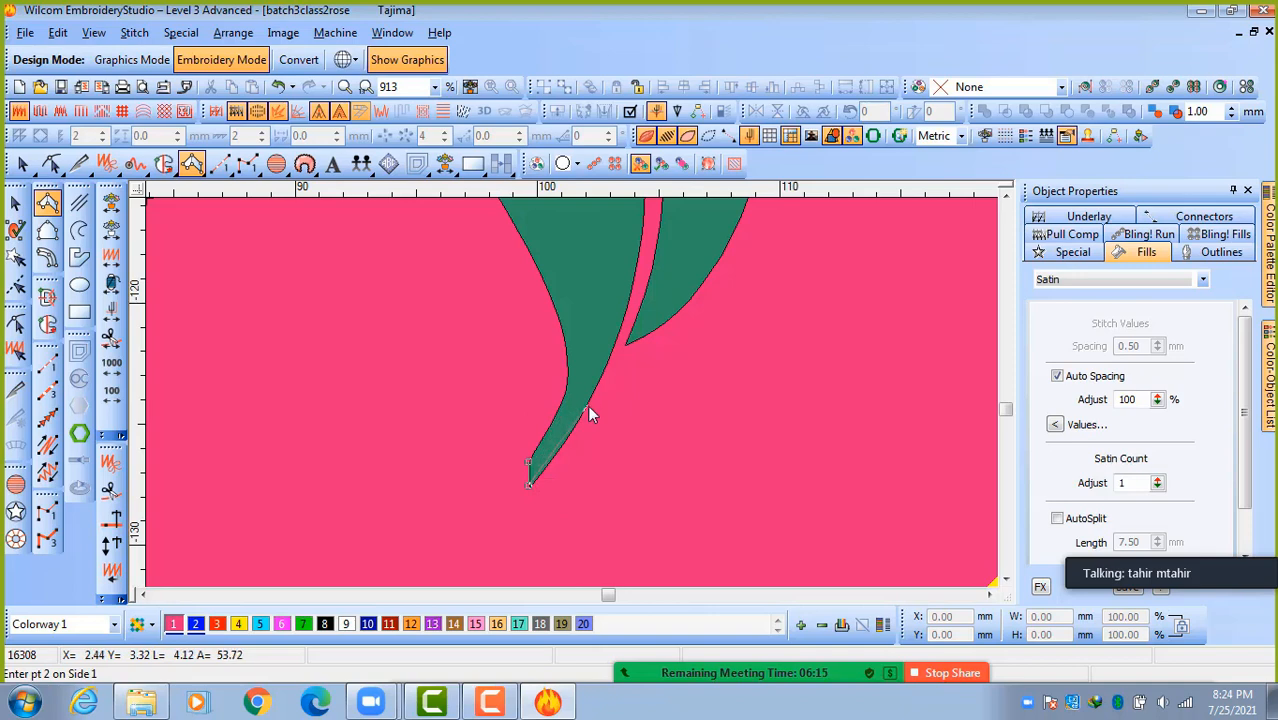
click(621, 316)
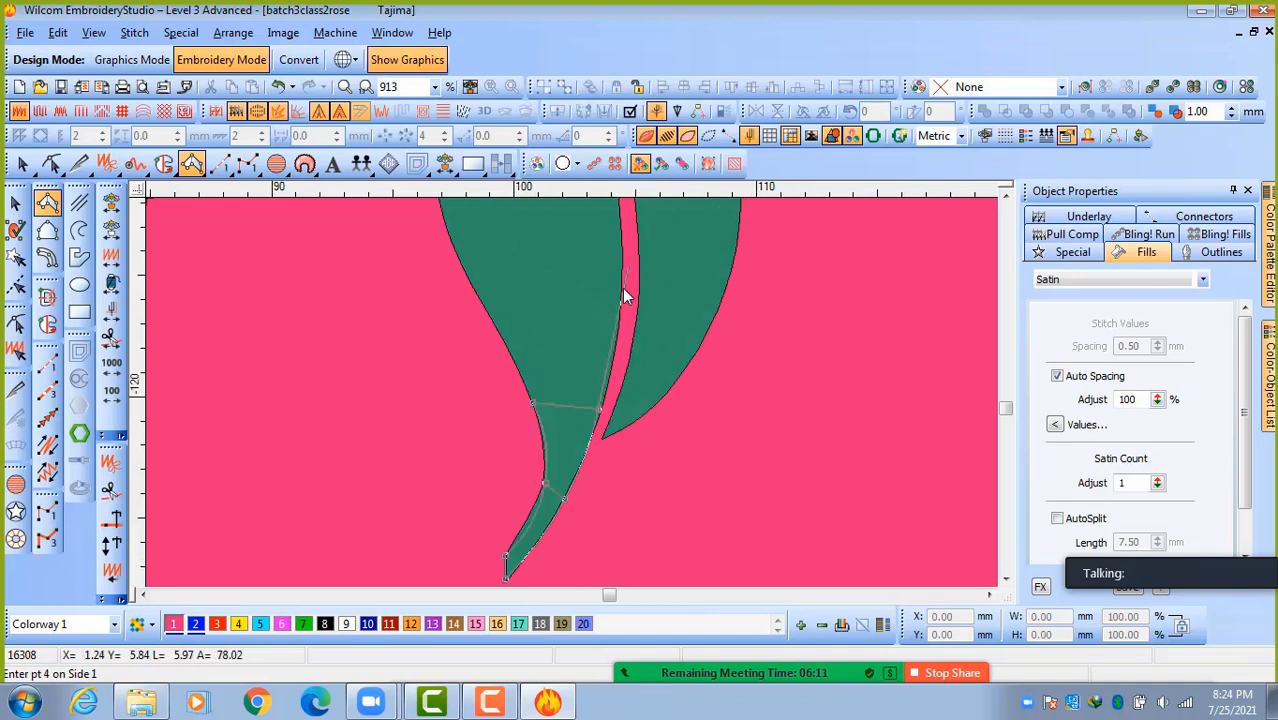
Continue the Input A point pairs up the leaf's left half, between the outer edge and the vein slit, to the upper tip.
click(622, 278)
click(485, 290)
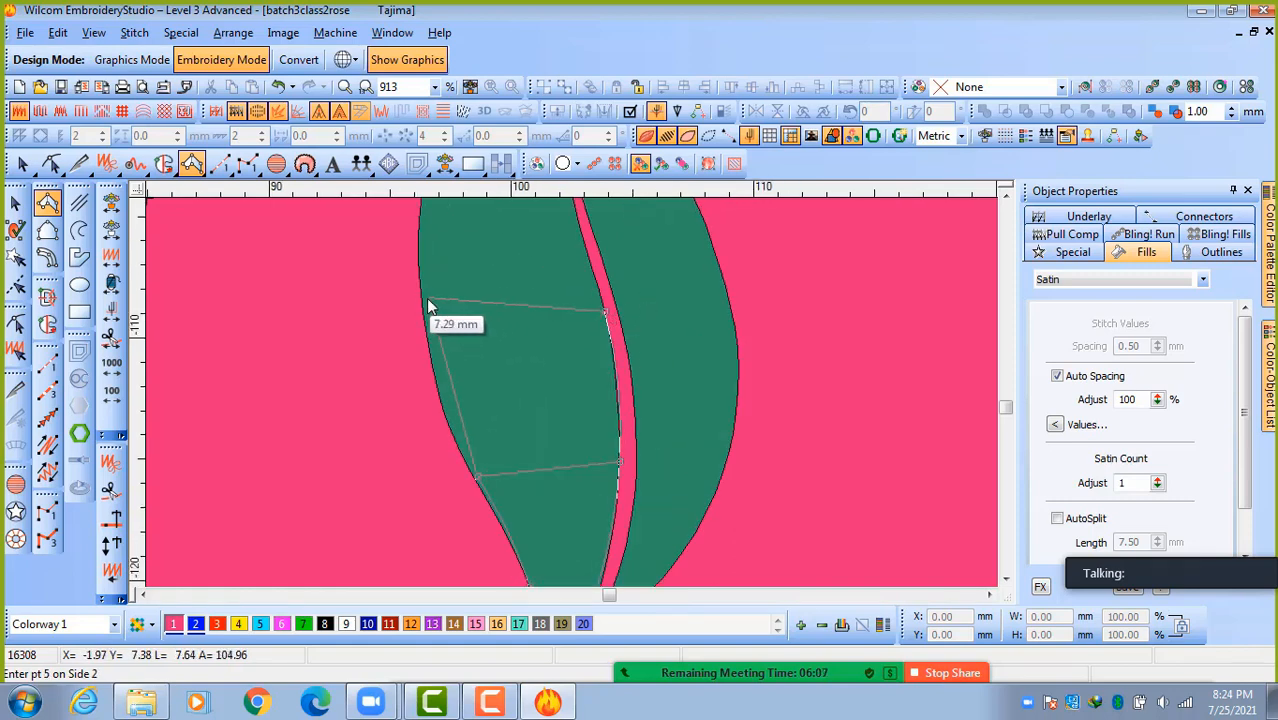
click(427, 303)
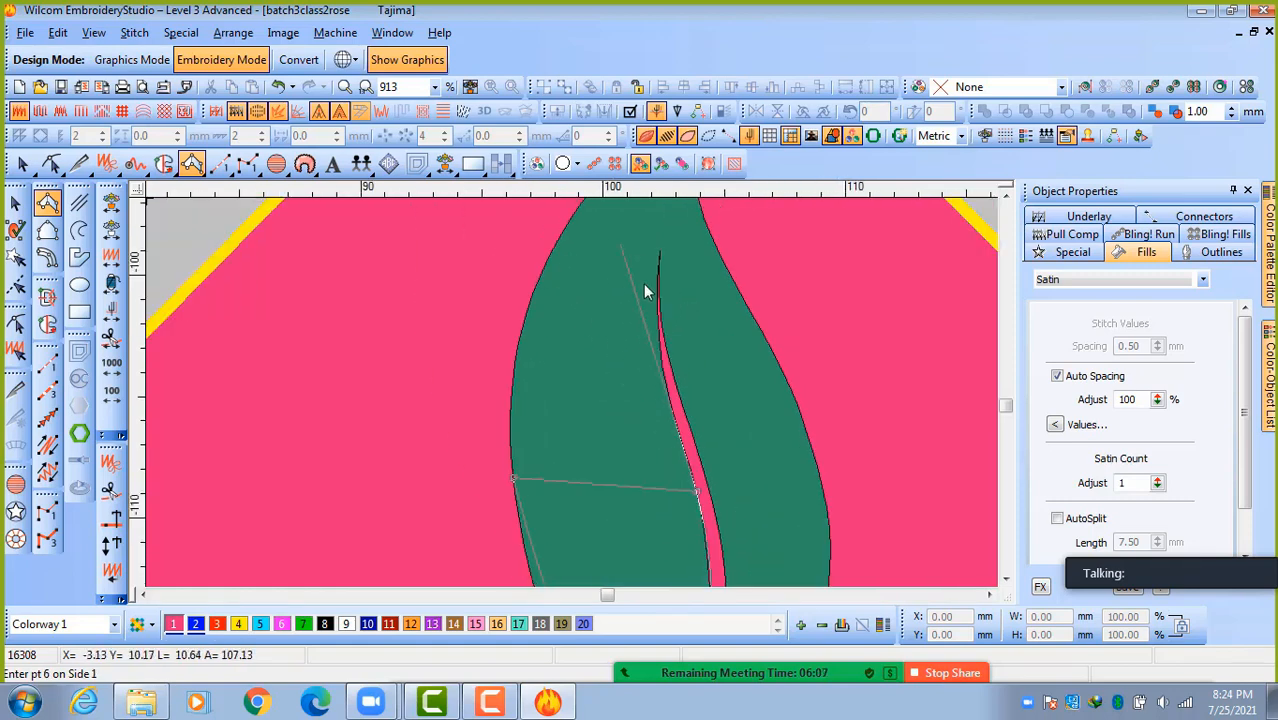
click(660, 349)
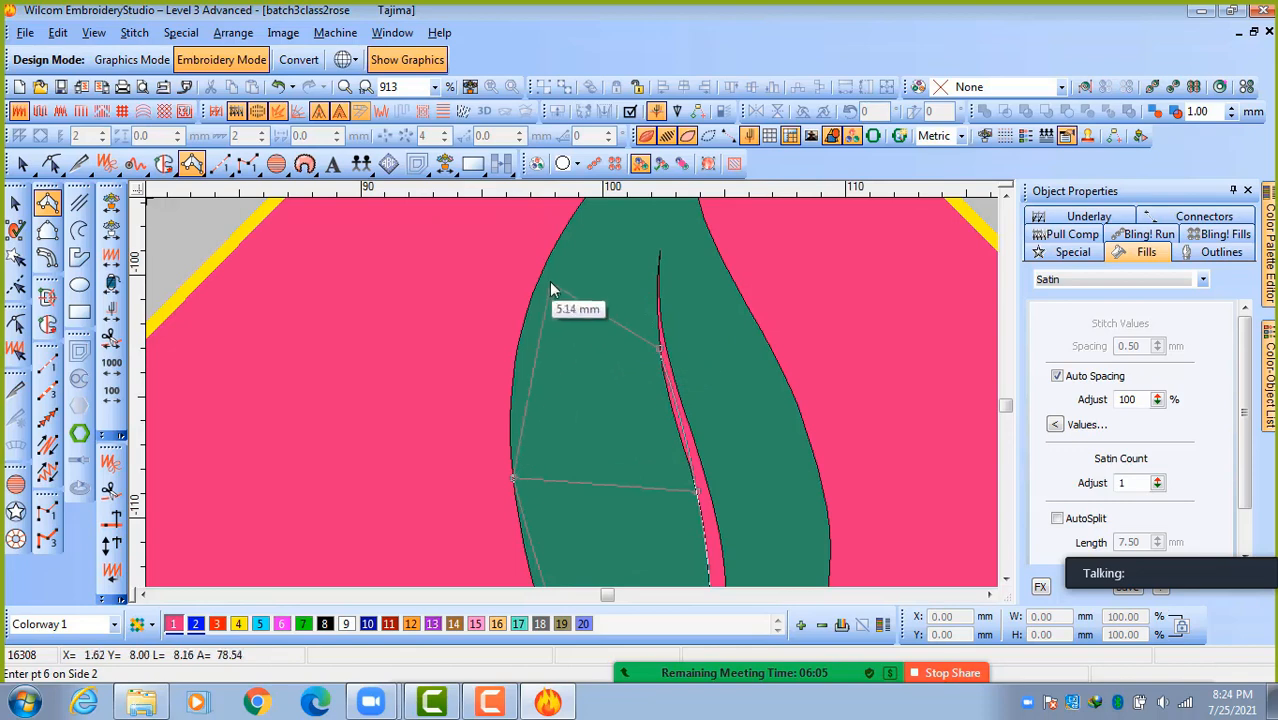
click(658, 253)
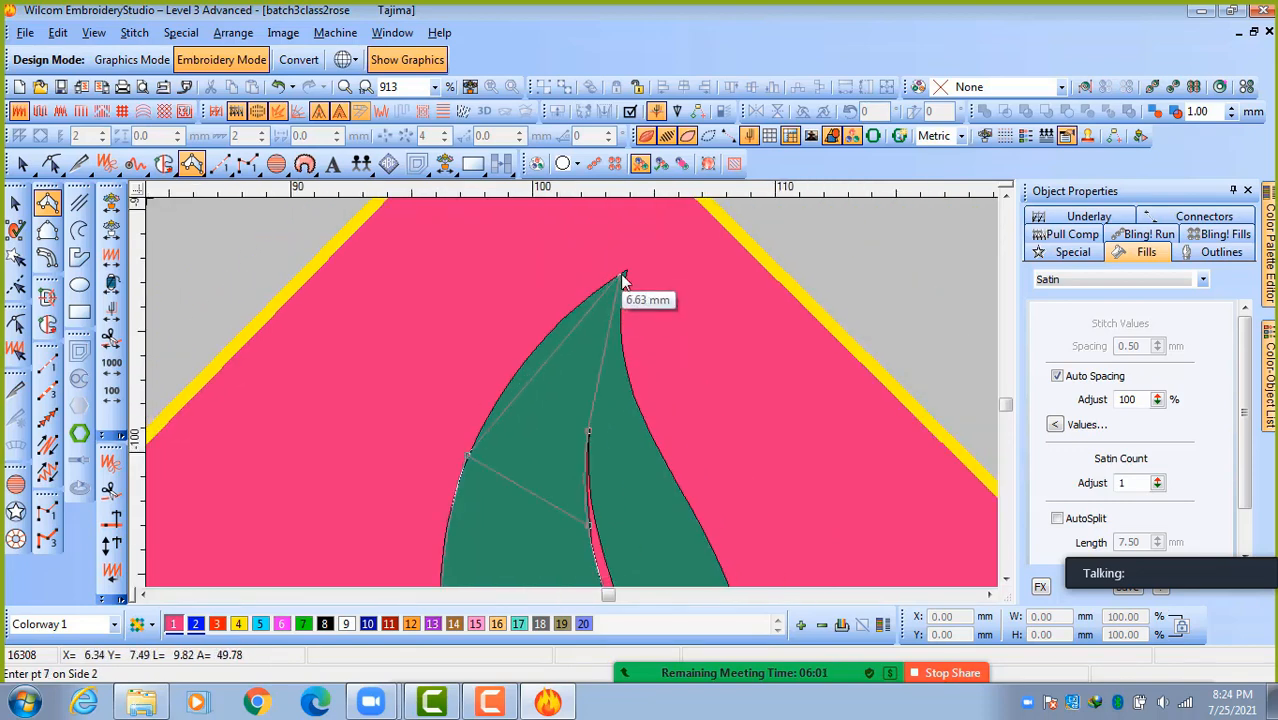
click(626, 270)
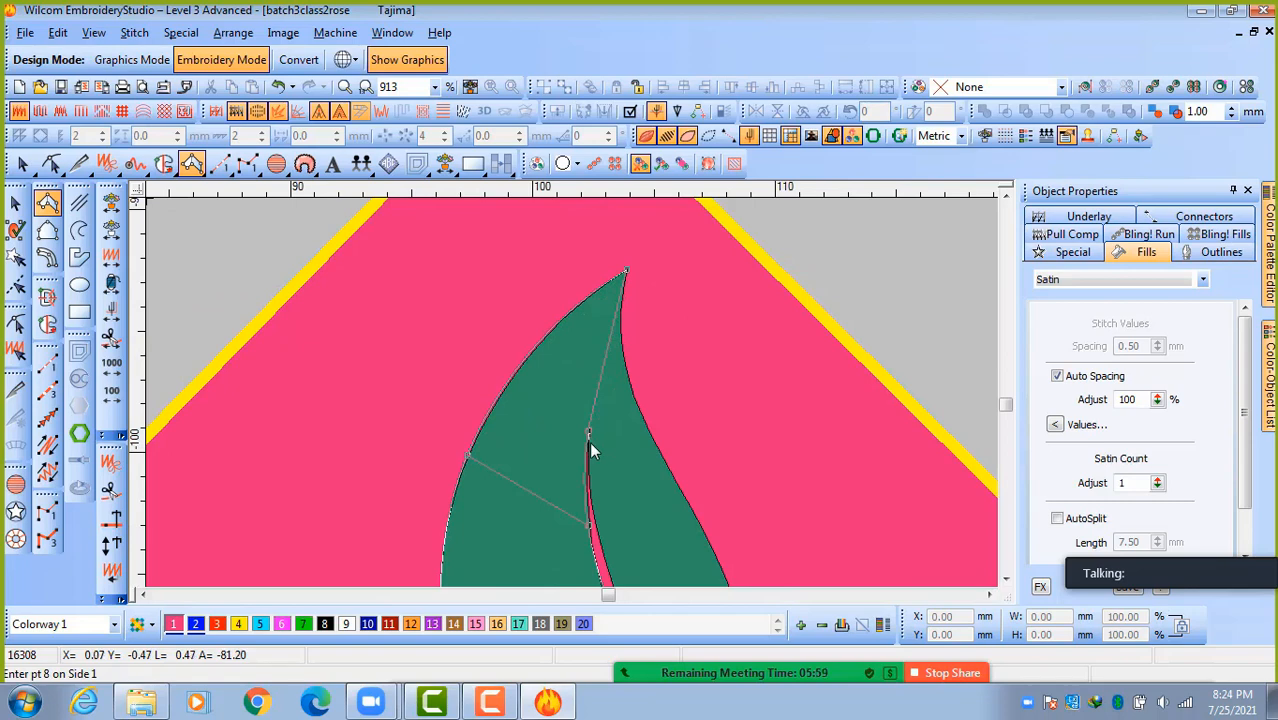
Turn the Input A column around the top of the vein slit and place point pairs down to the middle of the leaf's right half.
click(589, 440)
click(633, 399)
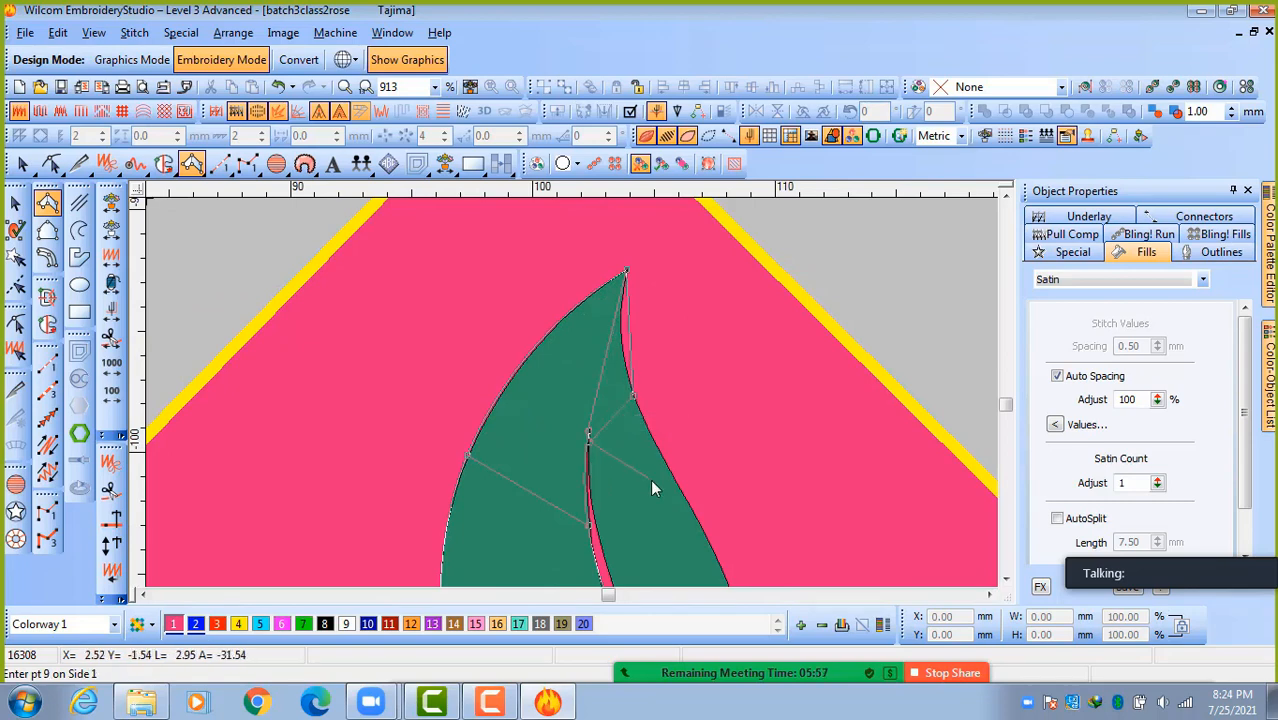
click(604, 556)
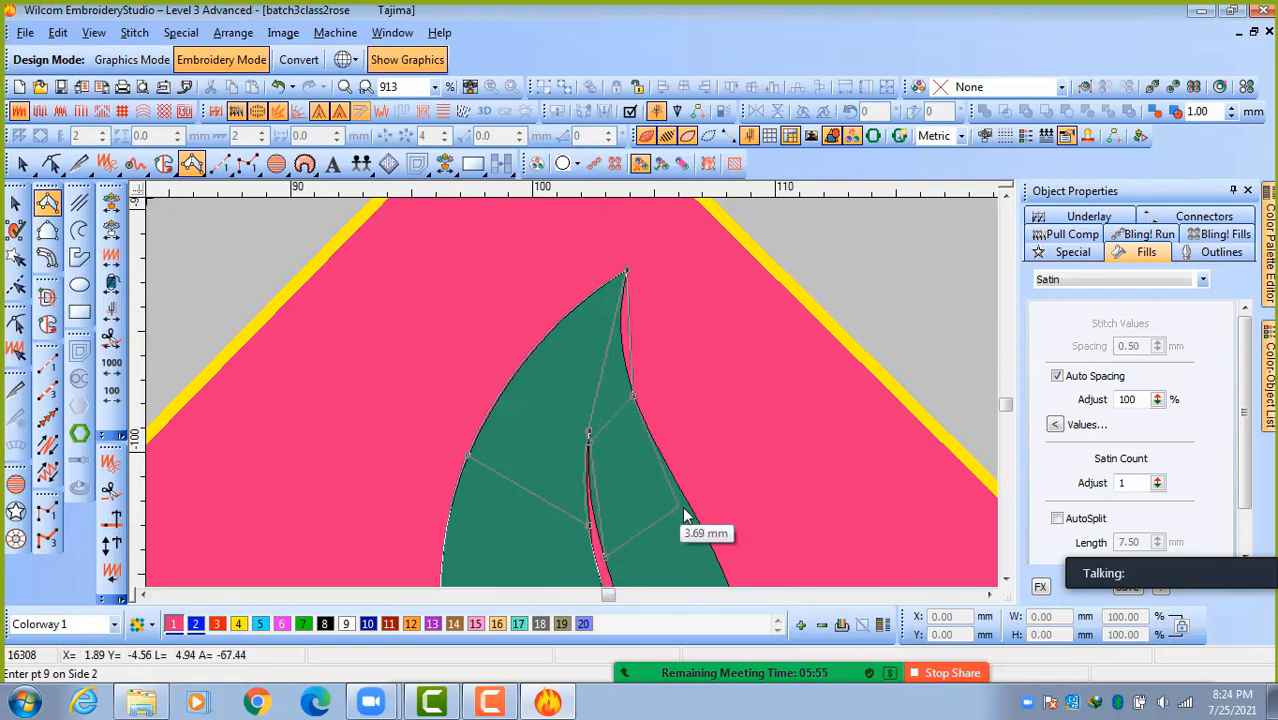
click(688, 506)
mouse_move(742, 610)
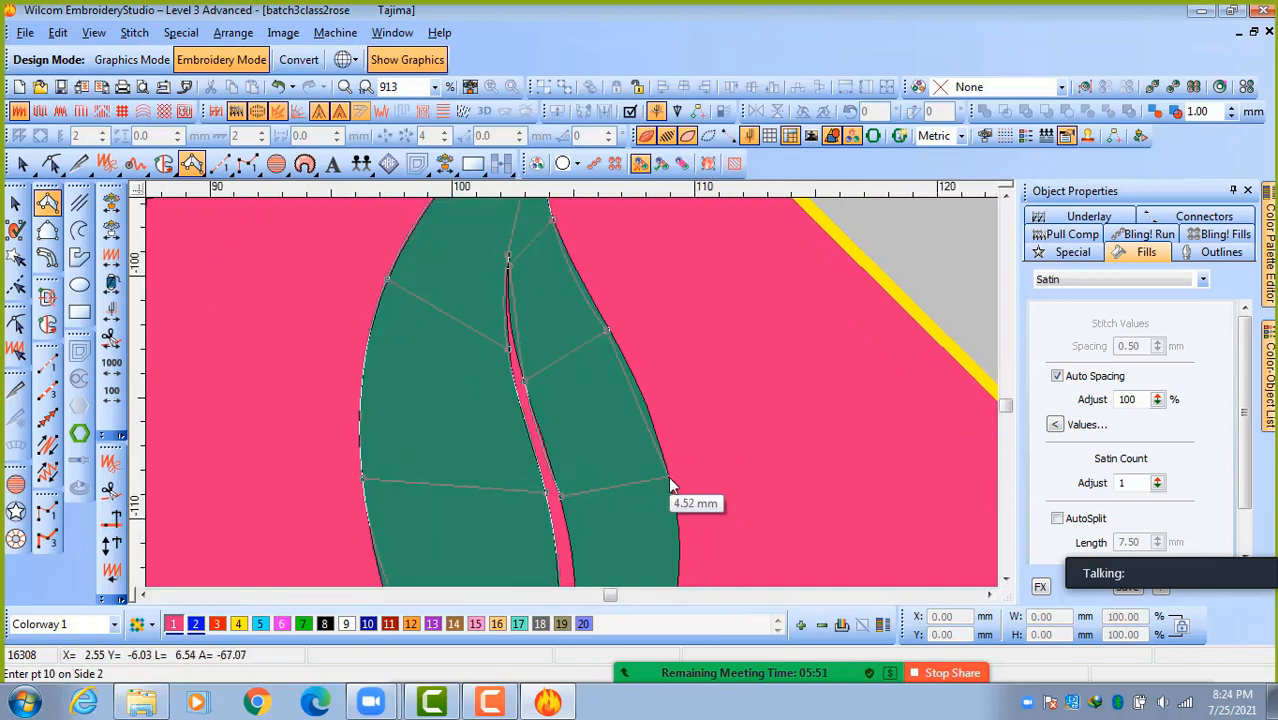
click(679, 533)
Finish the Input A point pairs at the lower tip of the leaf's right half and generate the satin stitches.
click(545, 492)
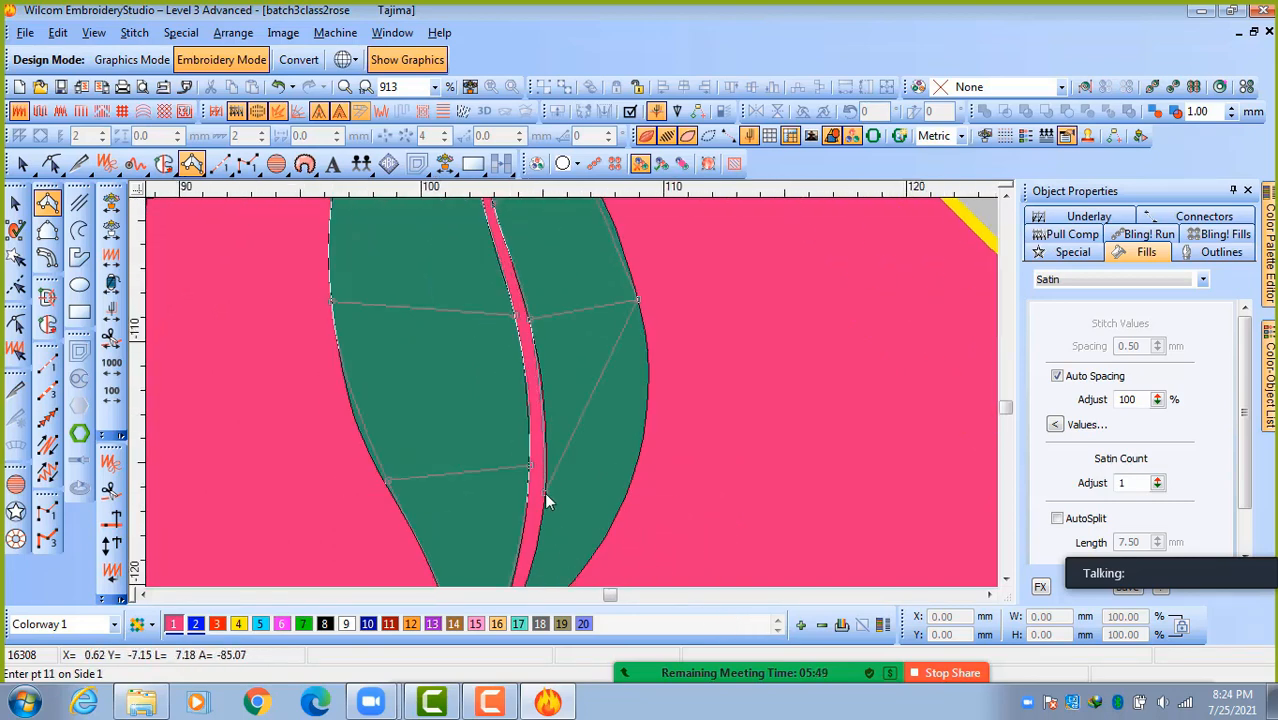
click(617, 522)
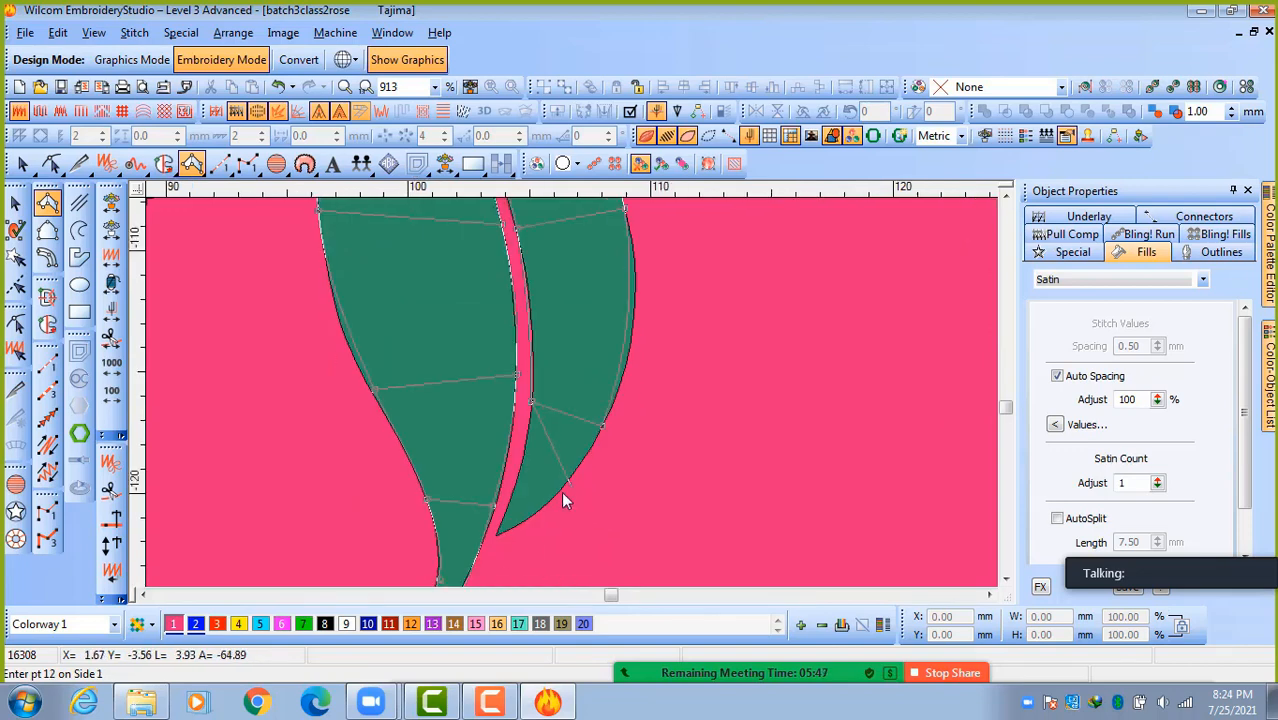
click(497, 536)
click(500, 537)
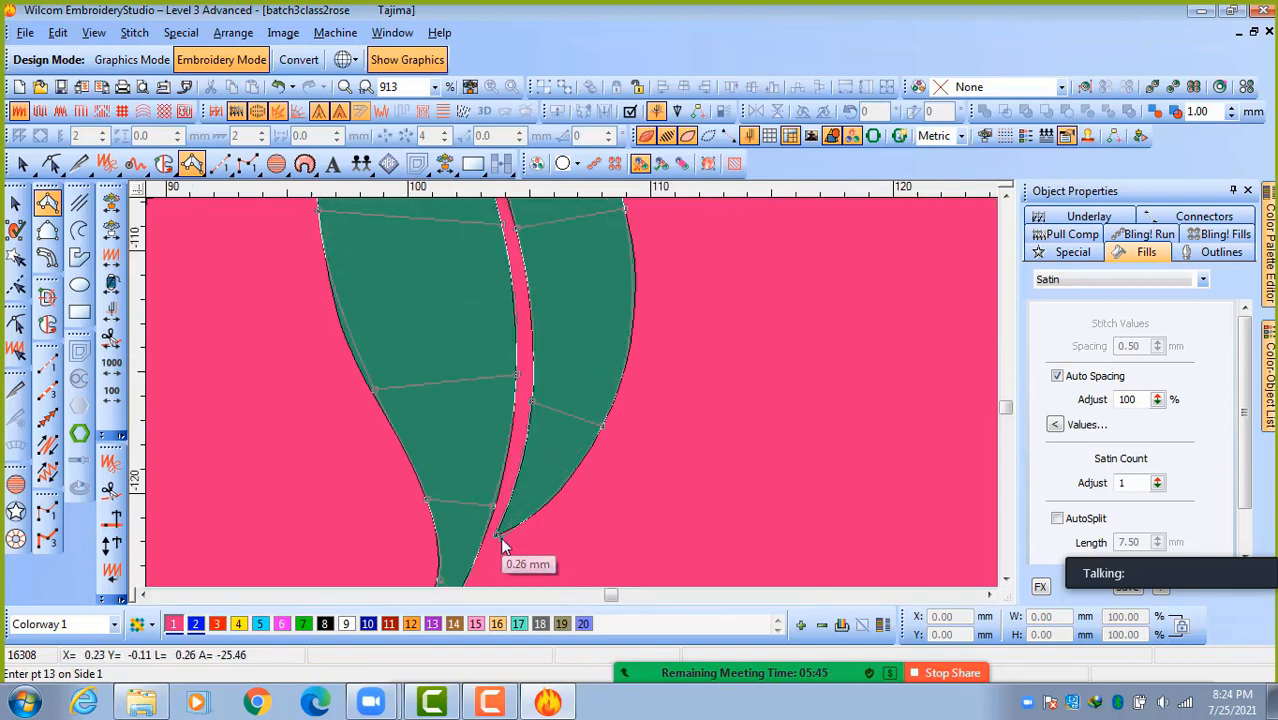
key(Return)
key(shift+z)
key(shift+z)
key(shift+z)
key(shift+z)
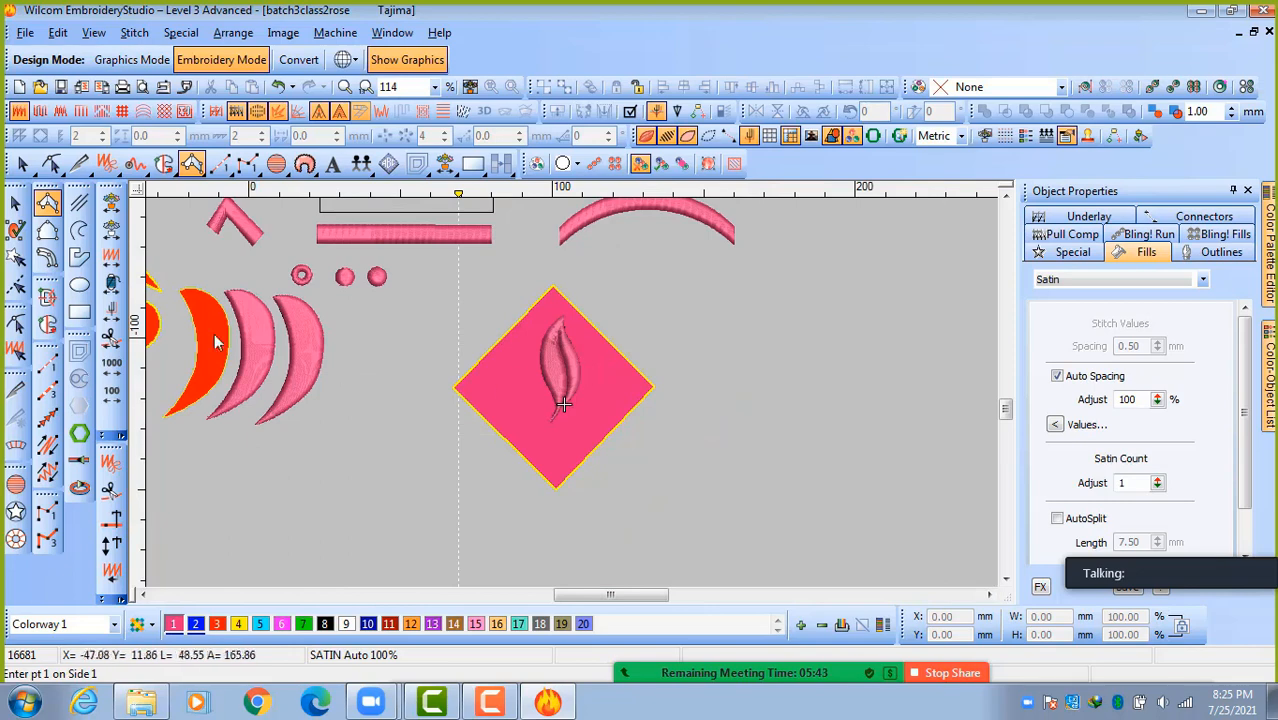
Move the Input A leaf column about 38 mm right and 2 mm down, clear of the diamond, and inspect its stitches.
key(Escape)
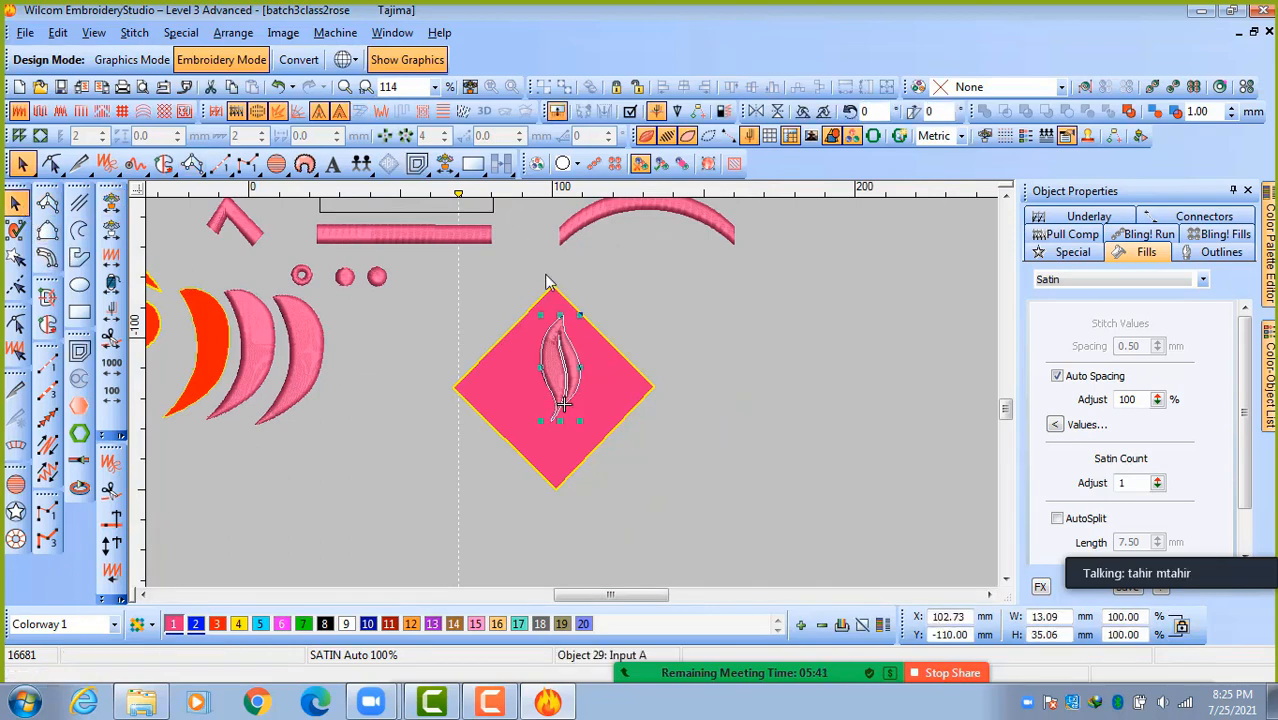
drag(556, 360, 670, 365)
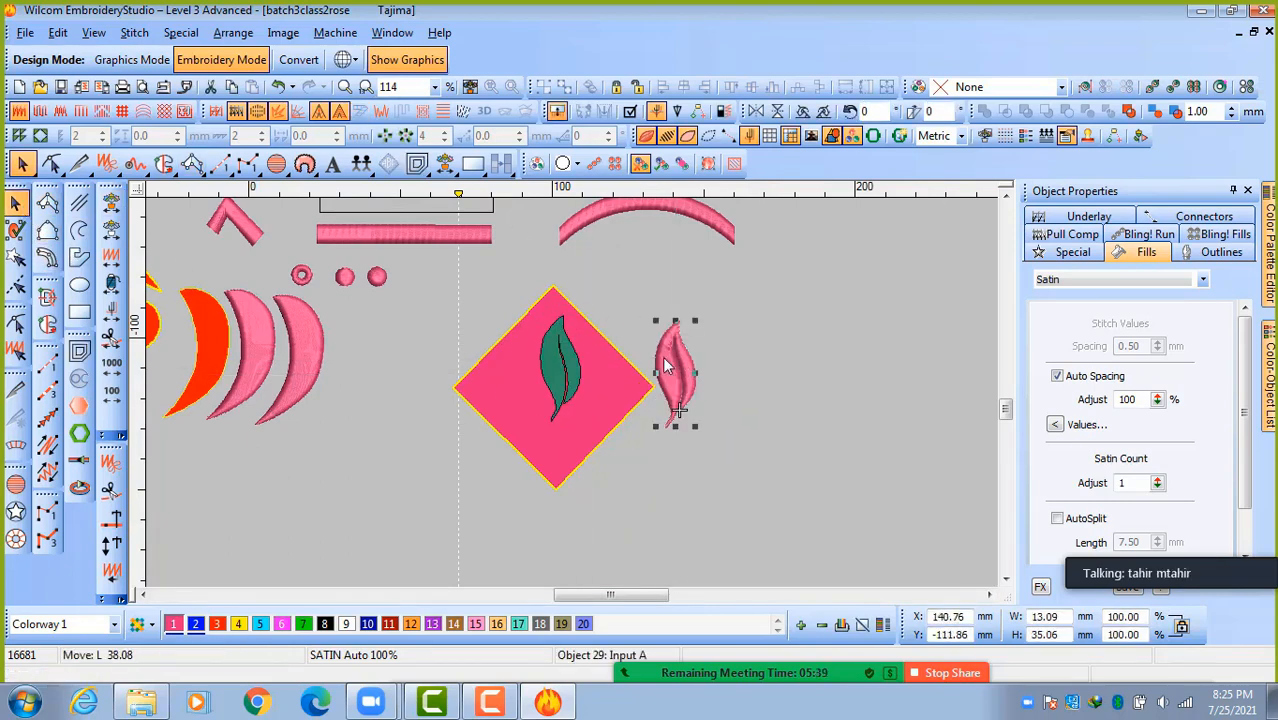
key(Escape)
scroll(678, 390, up, 2)
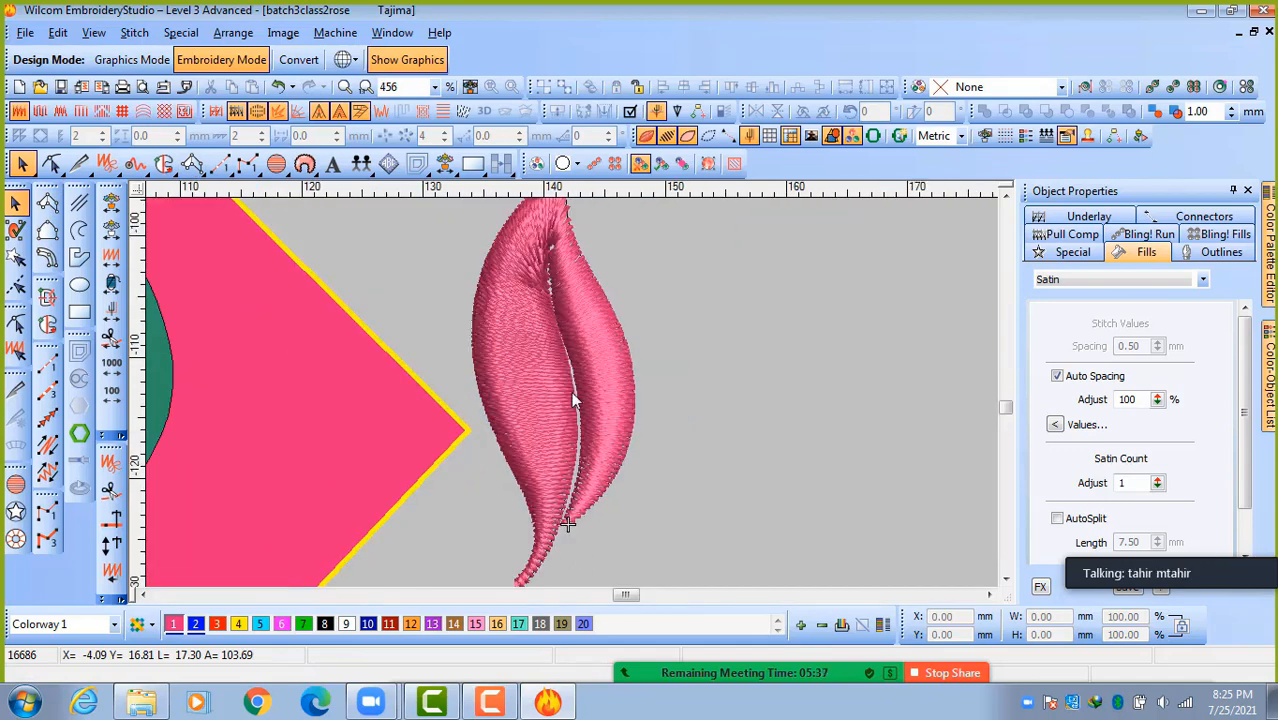
Start an Input B column on the green leaf and digitize Side 1 along the left outer edge from the stem to the upper tip.
scroll(571, 395, down, 1)
click(47, 230)
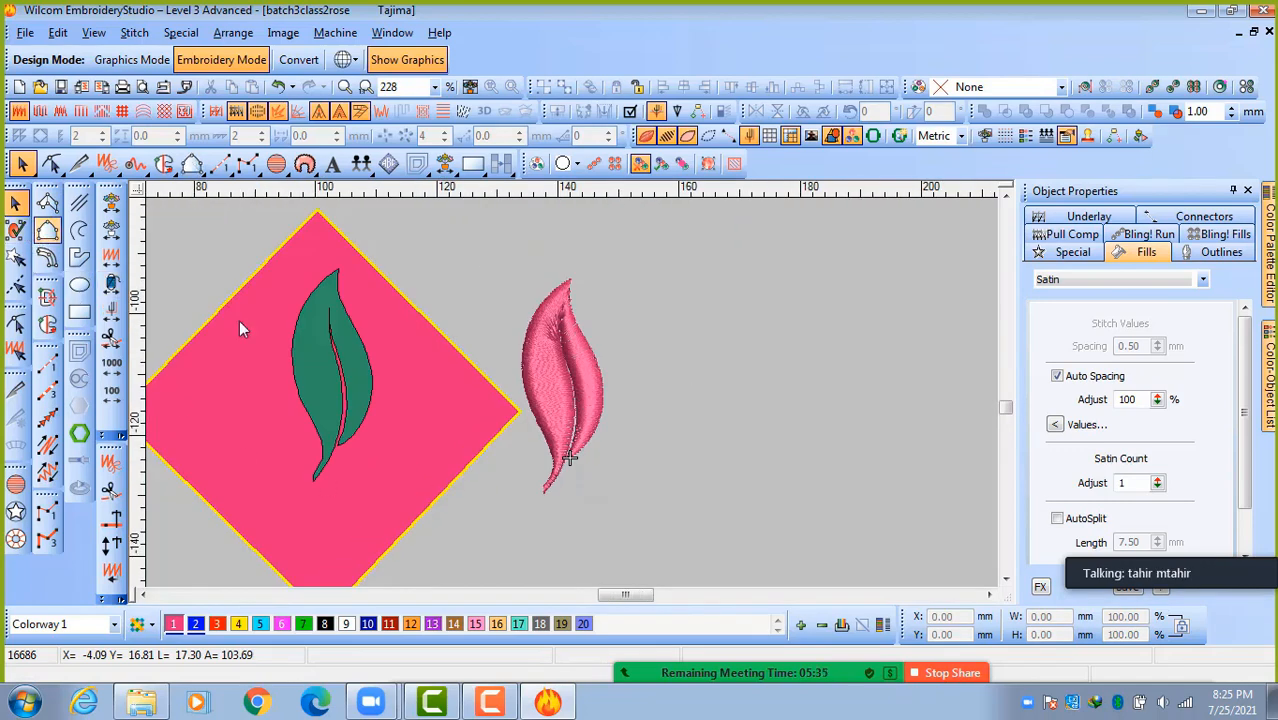
scroll(334, 423, up, 2)
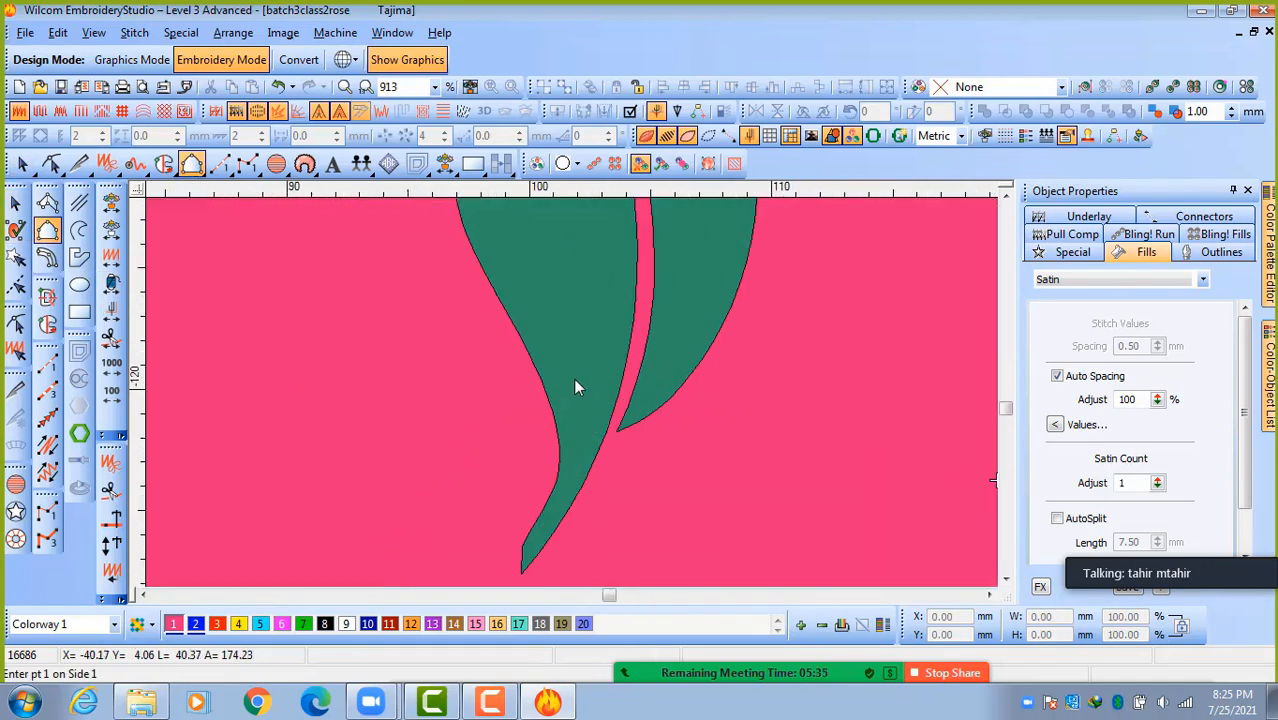
click(520, 546)
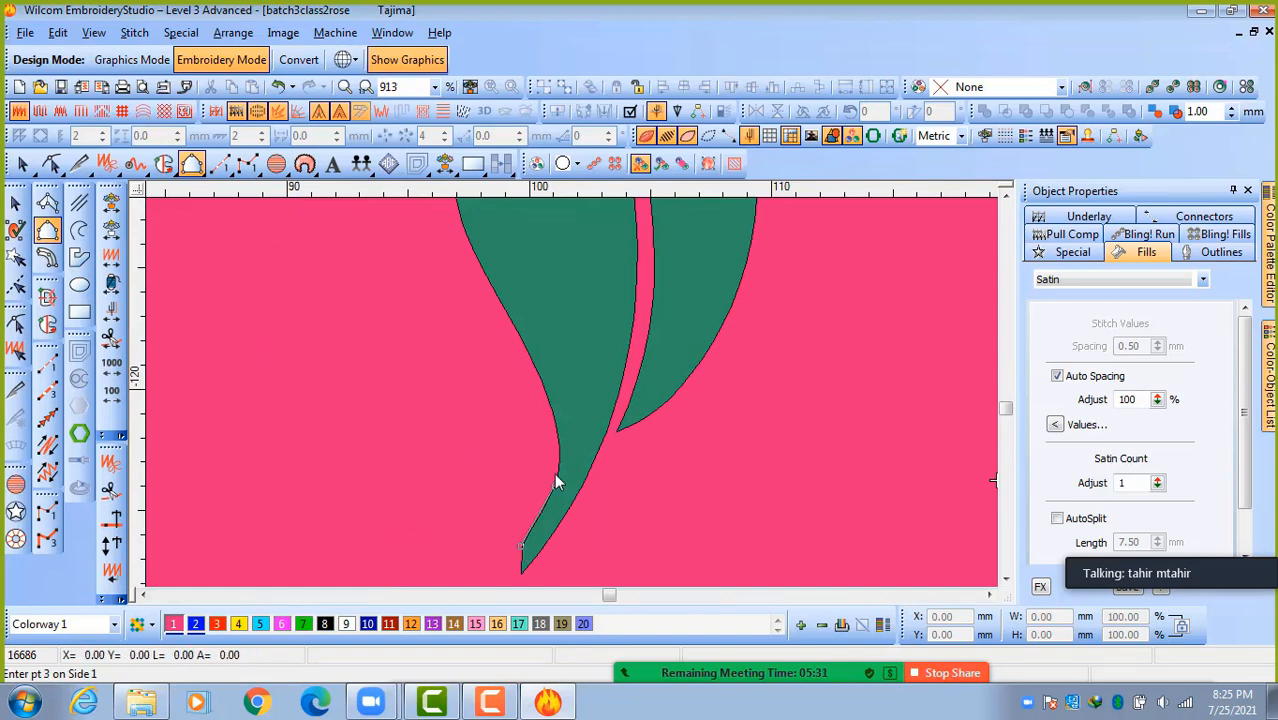
click(554, 413)
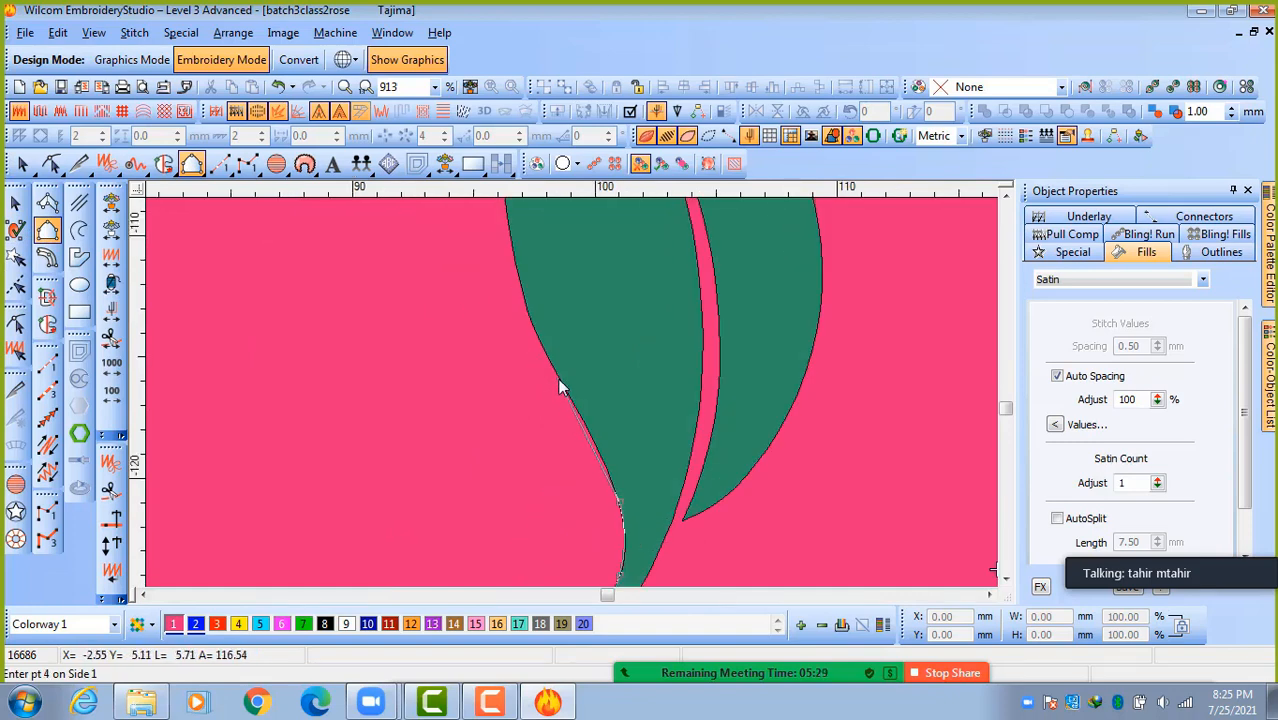
click(556, 379)
click(550, 337)
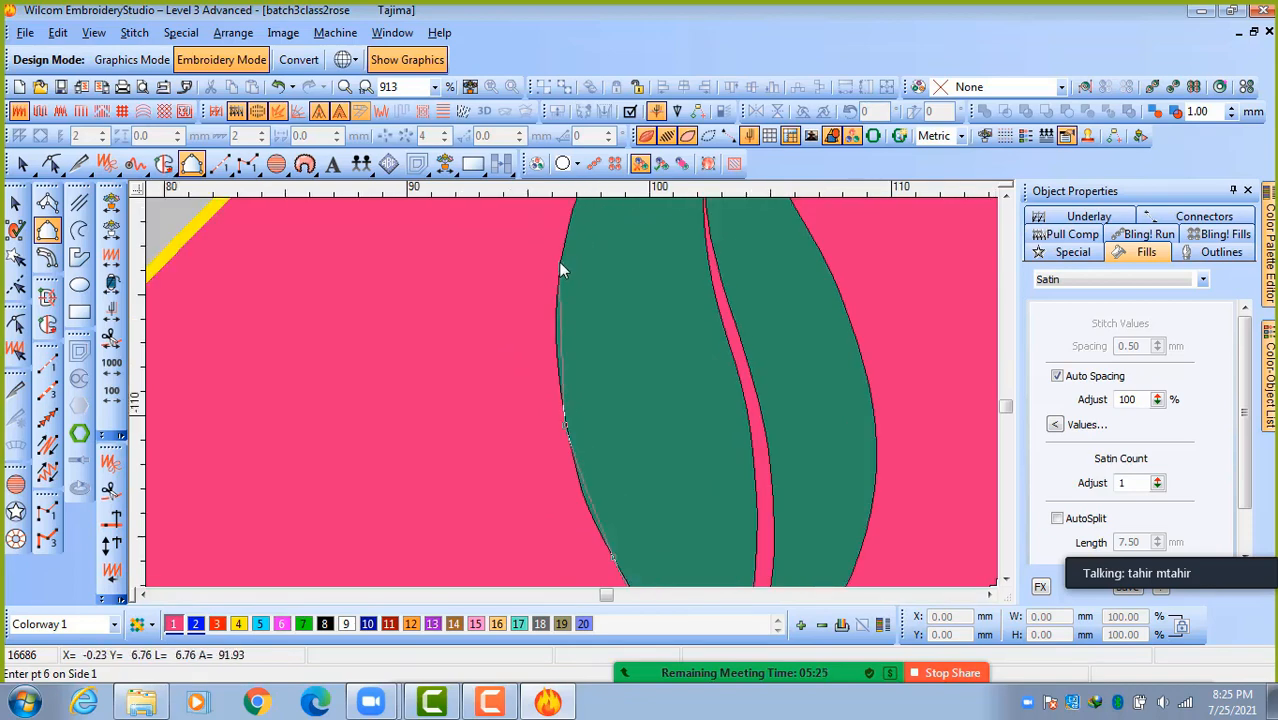
click(558, 261)
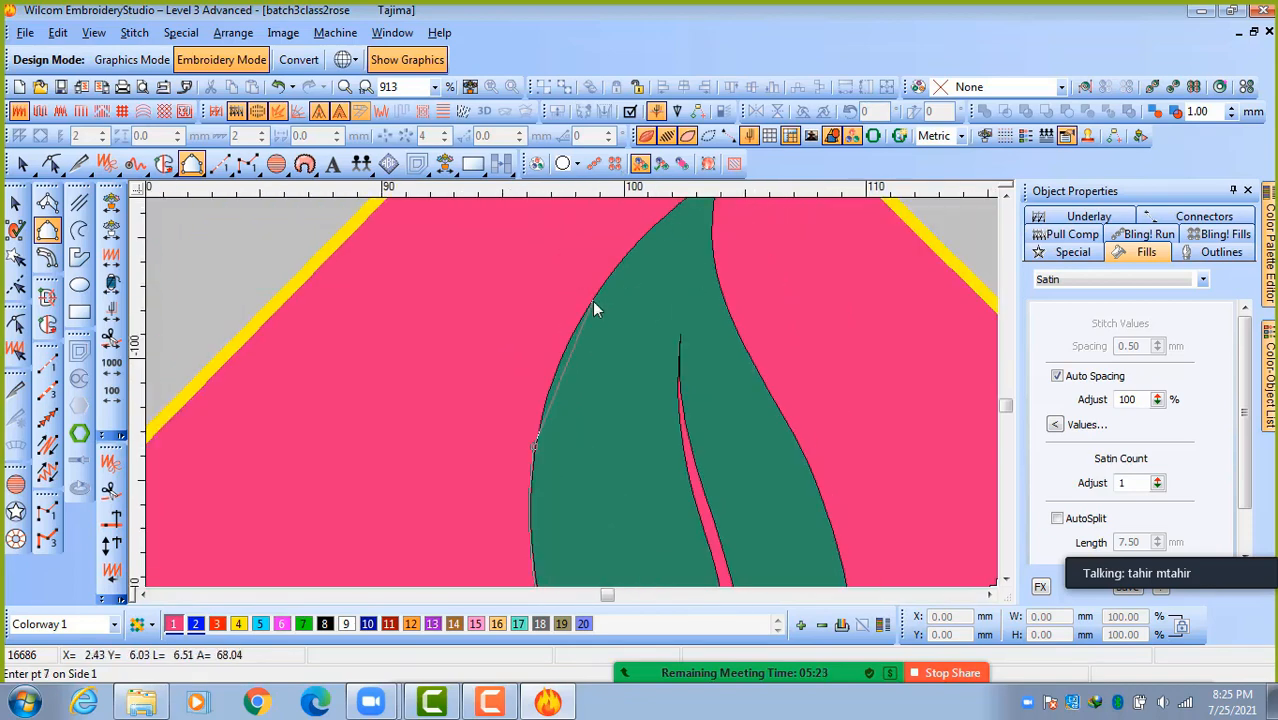
click(592, 303)
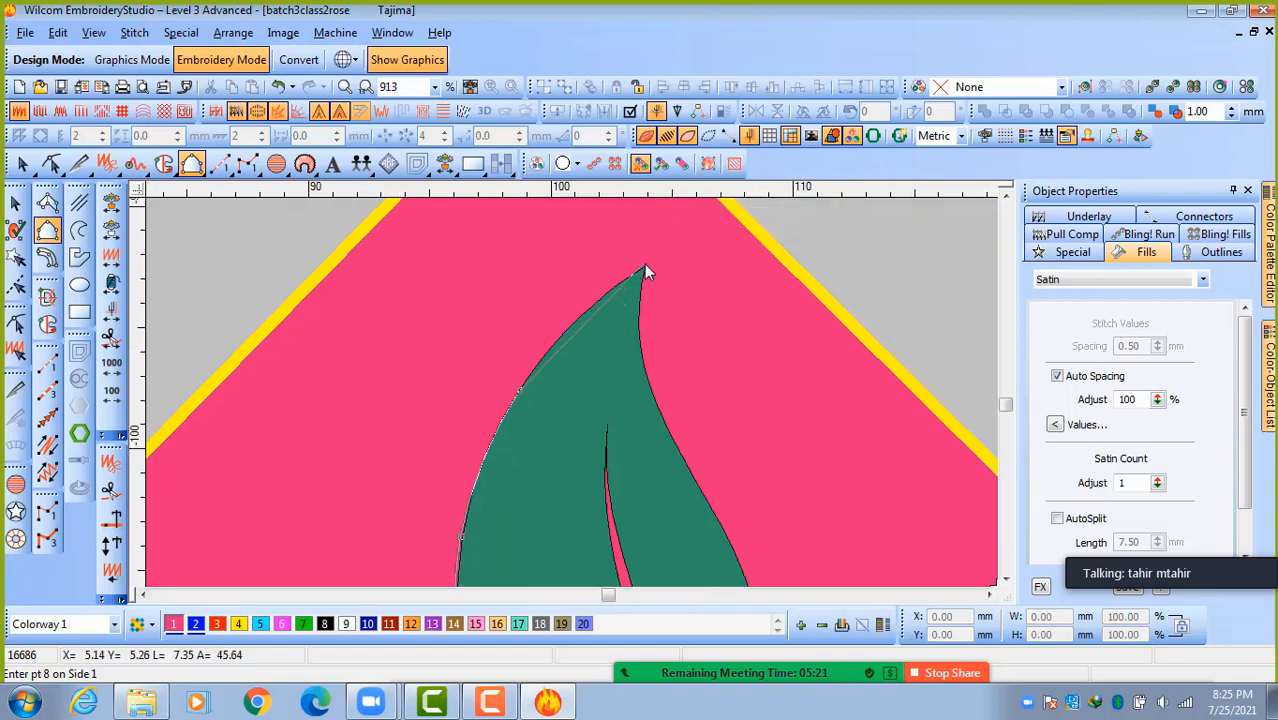
click(644, 266)
Continue Side 1 down the leaf's right outer edge to the lower tip of its right half and complete the side.
click(642, 354)
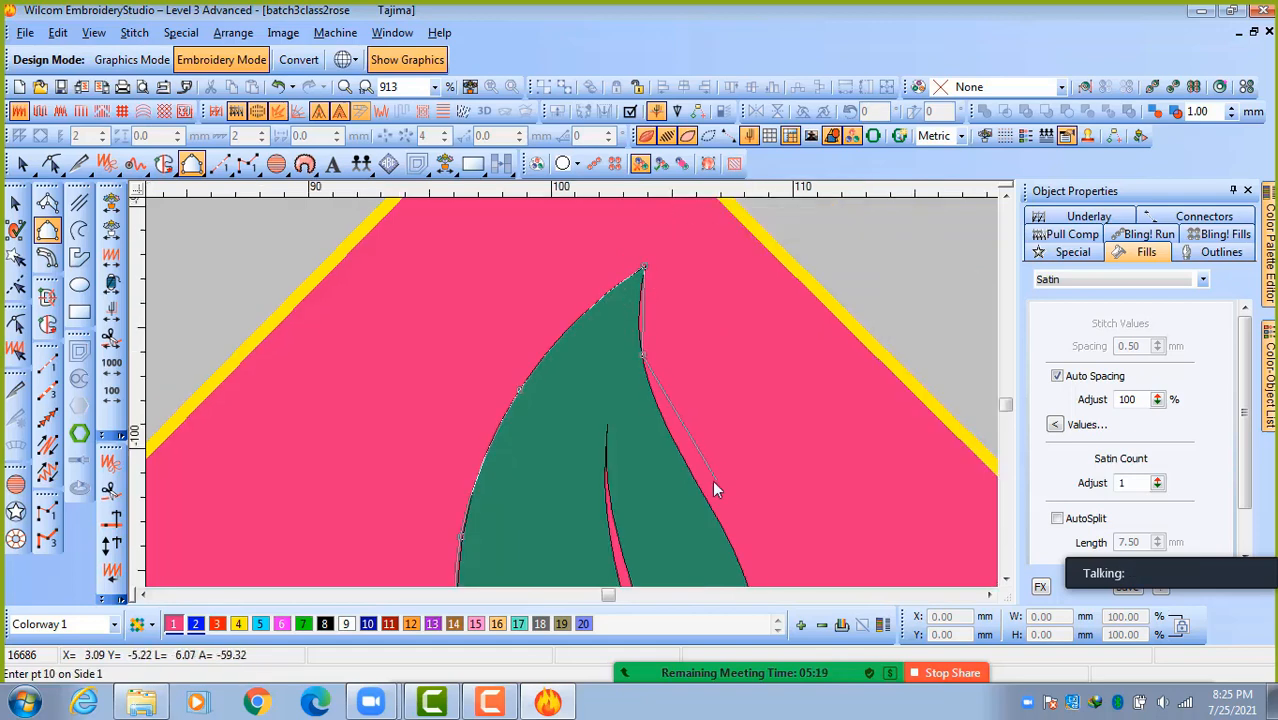
click(697, 485)
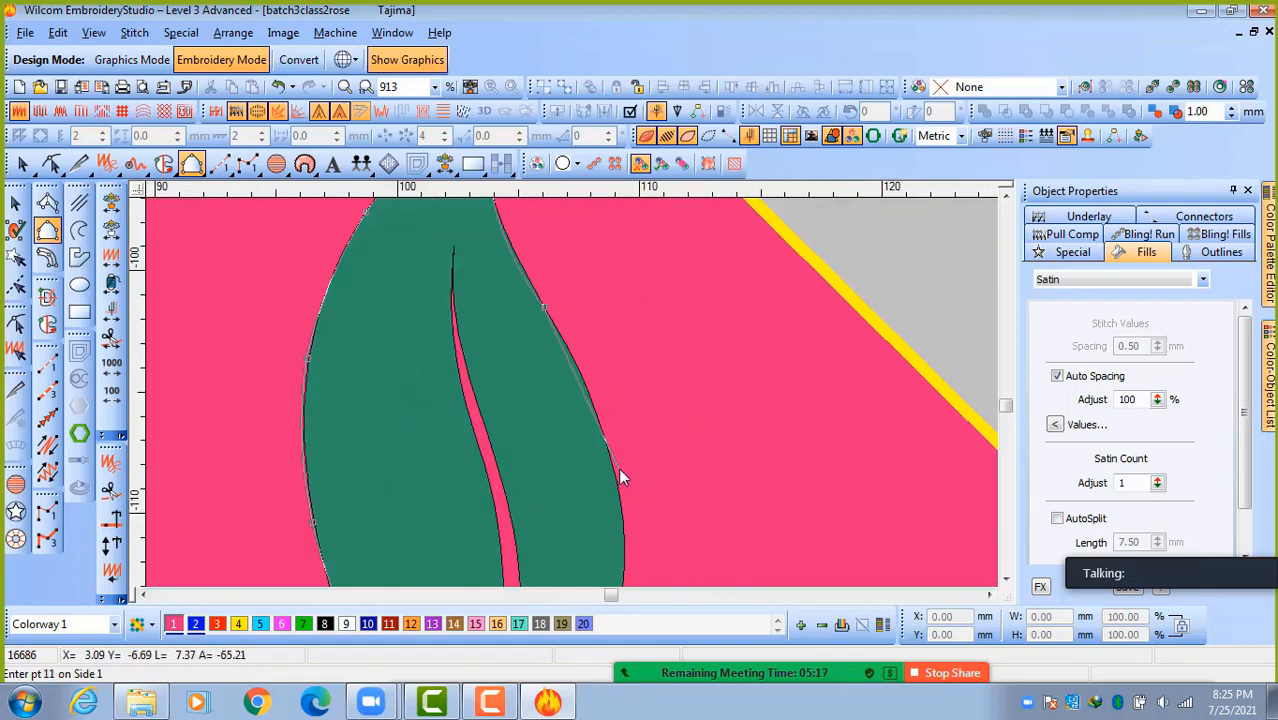
click(616, 470)
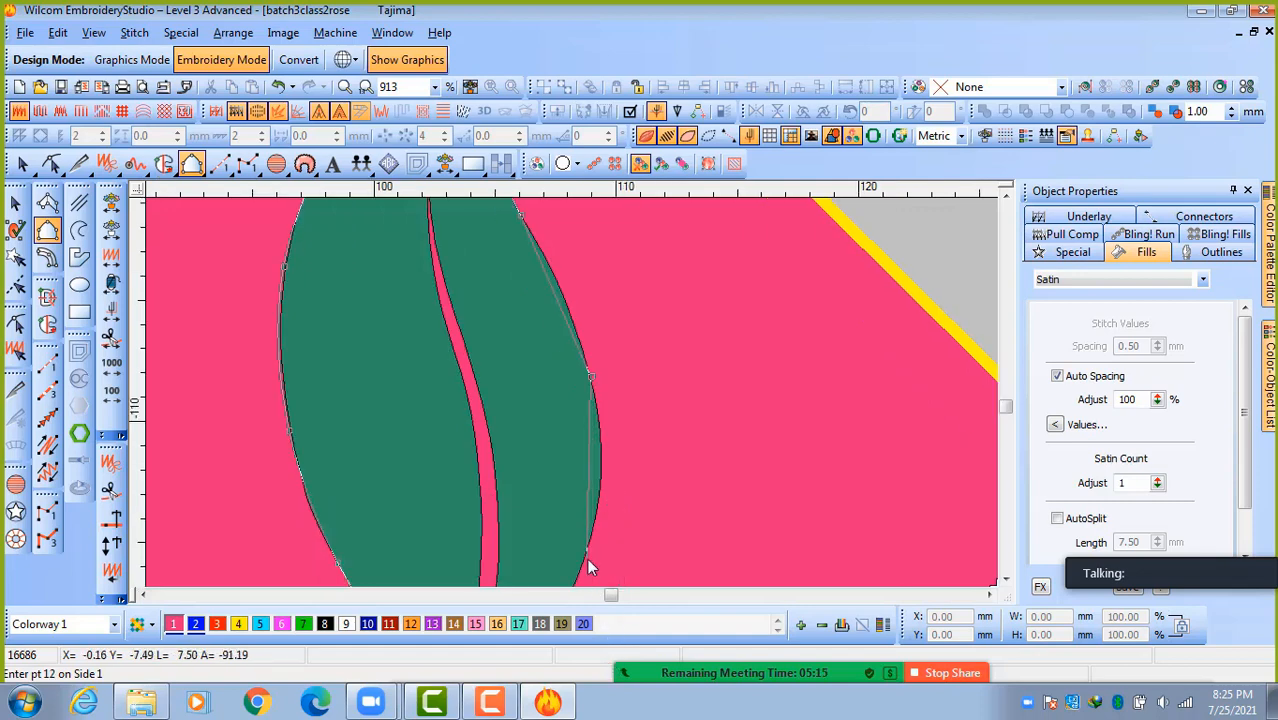
click(586, 553)
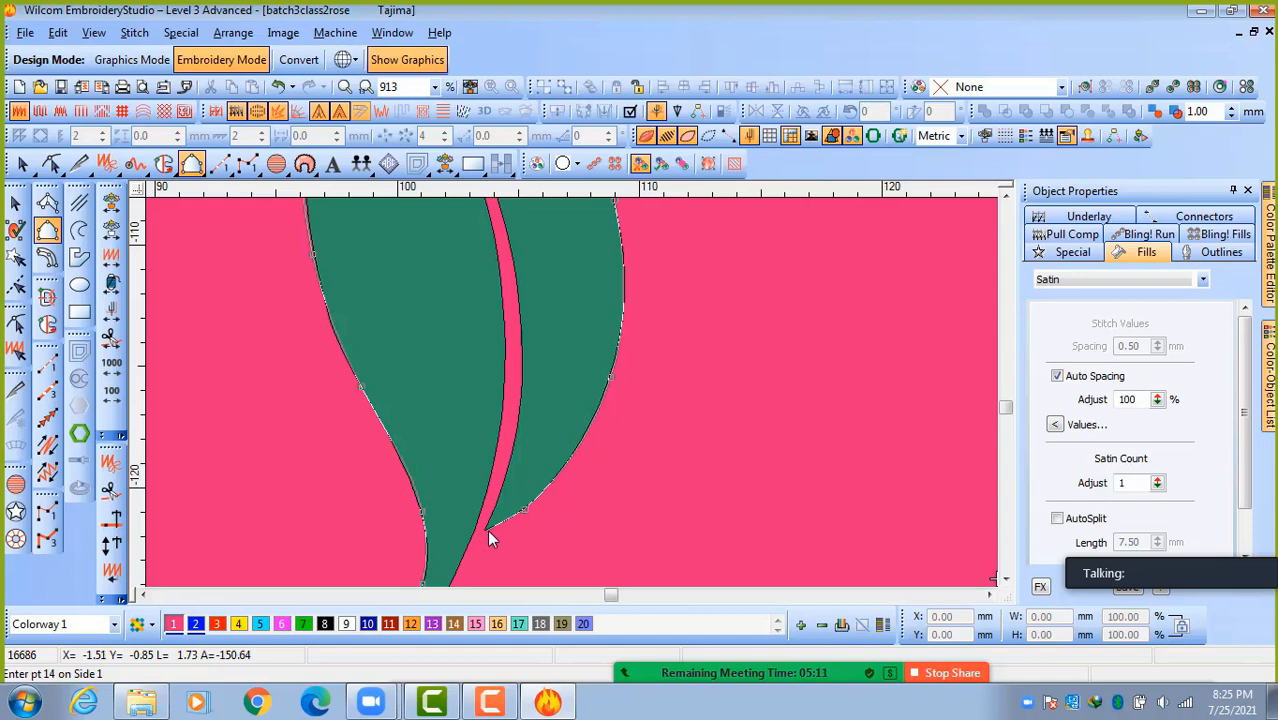
click(487, 529)
key(Return)
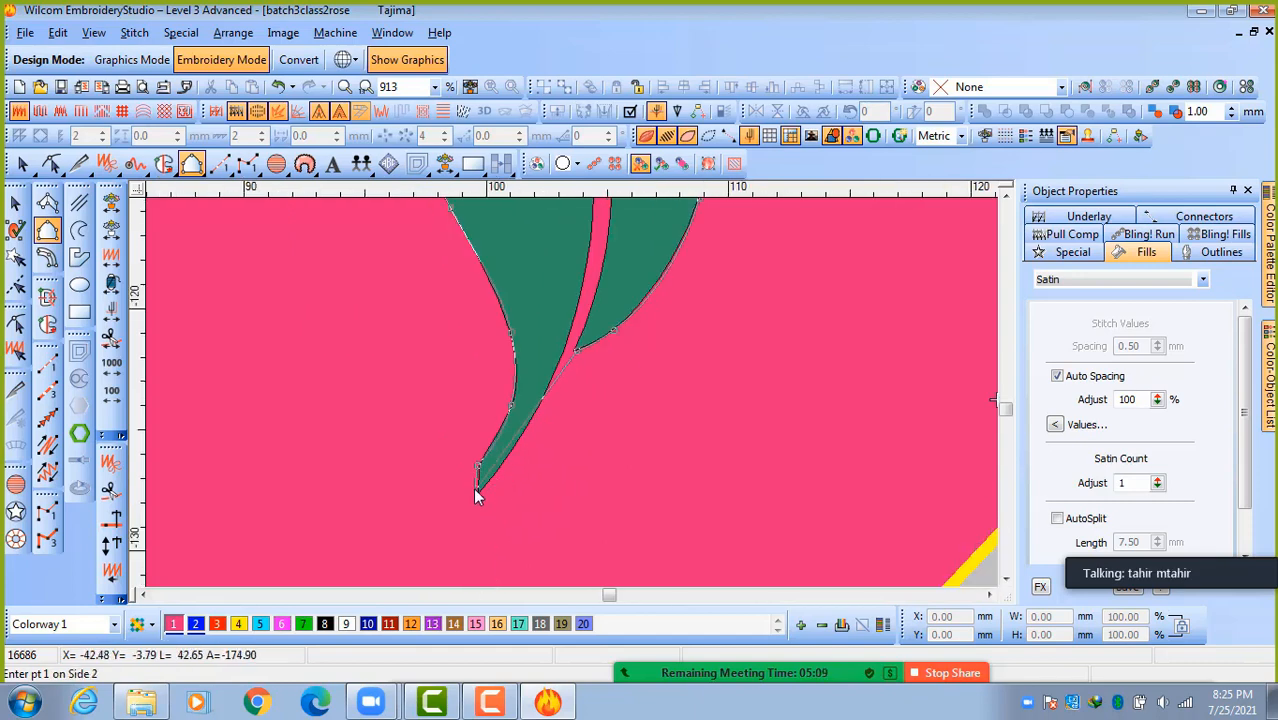
Digitize Side 2 of the Input B leaf from the stem tip up the left half's inner edge to the vein's upper end.
click(479, 494)
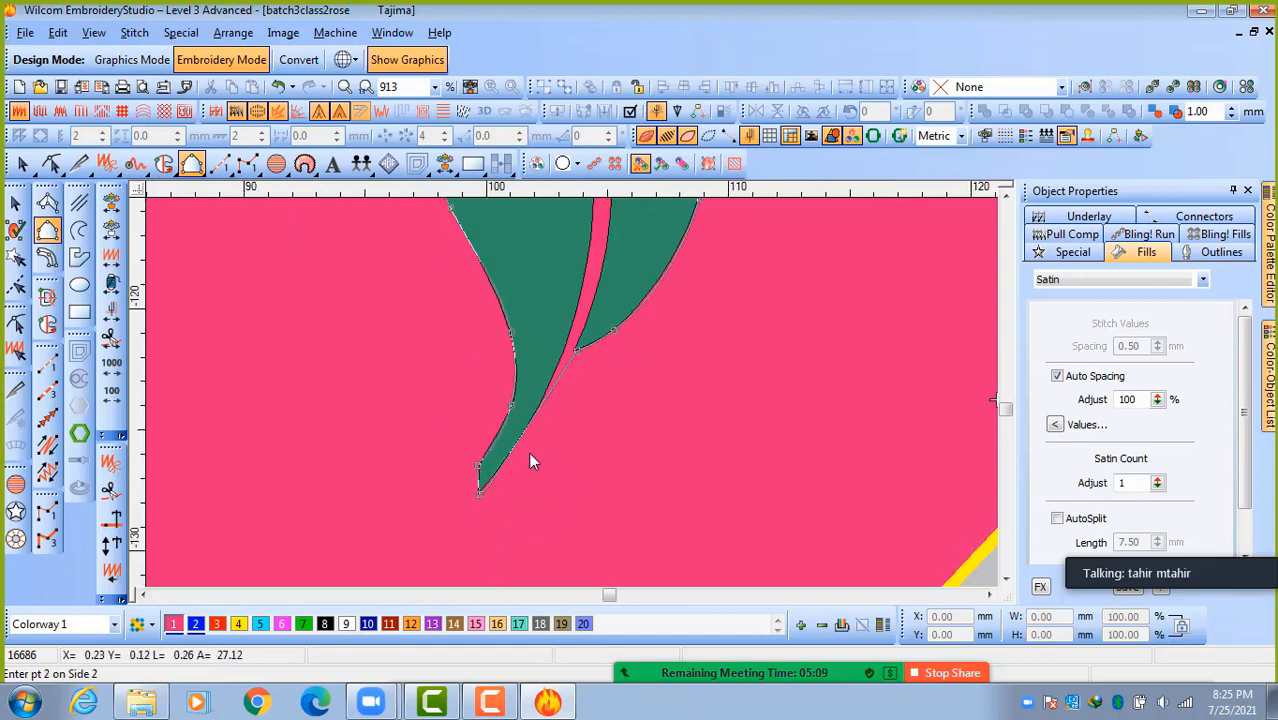
click(550, 389)
right_click(603, 304)
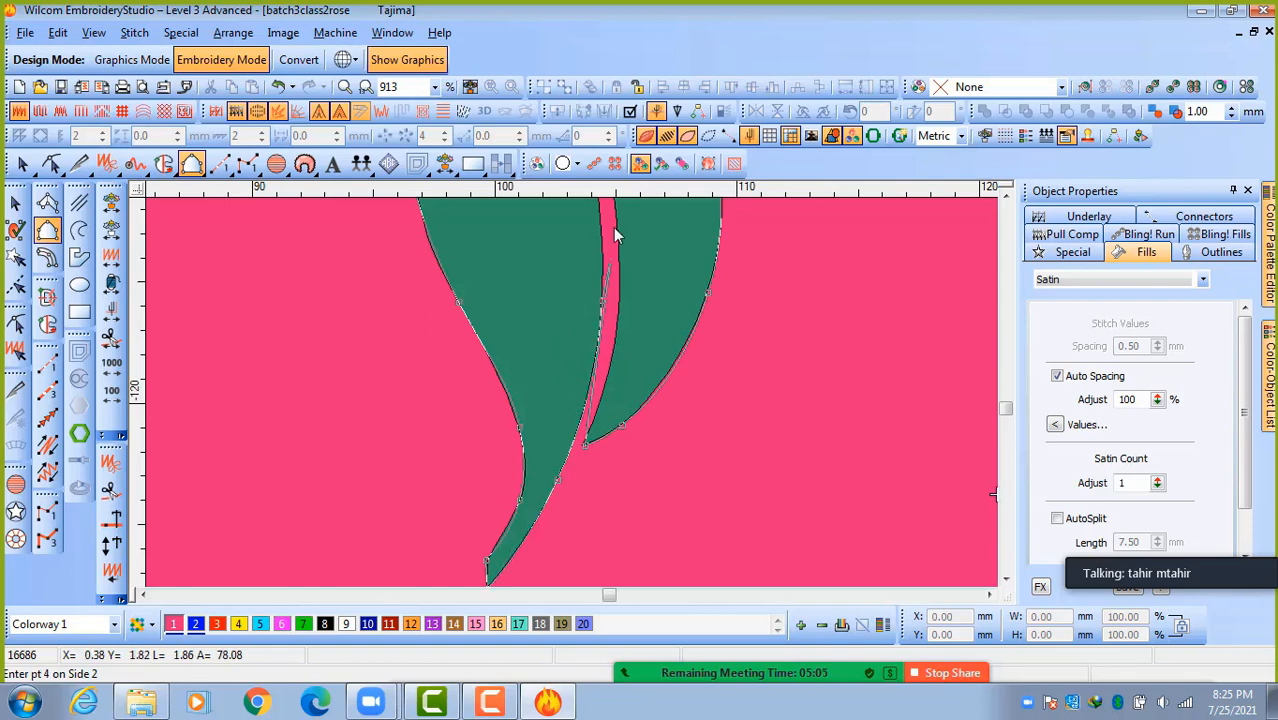
right_click(572, 334)
right_click(576, 338)
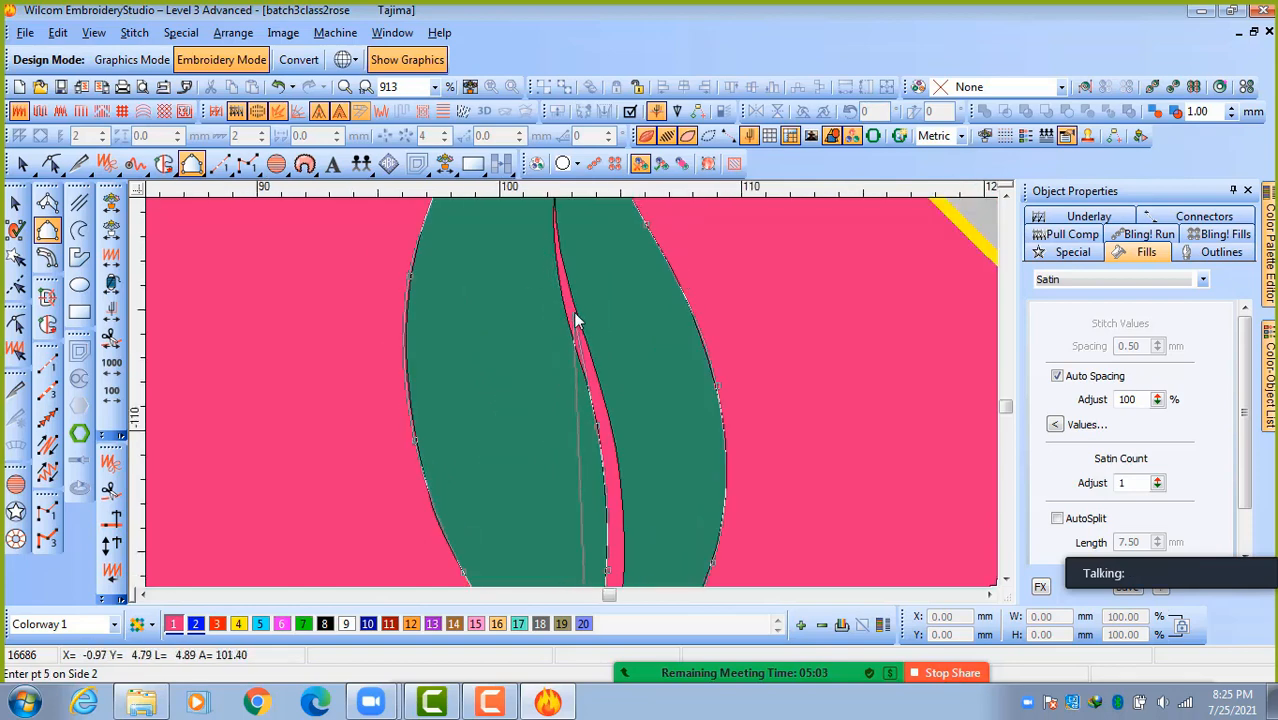
right_click(555, 252)
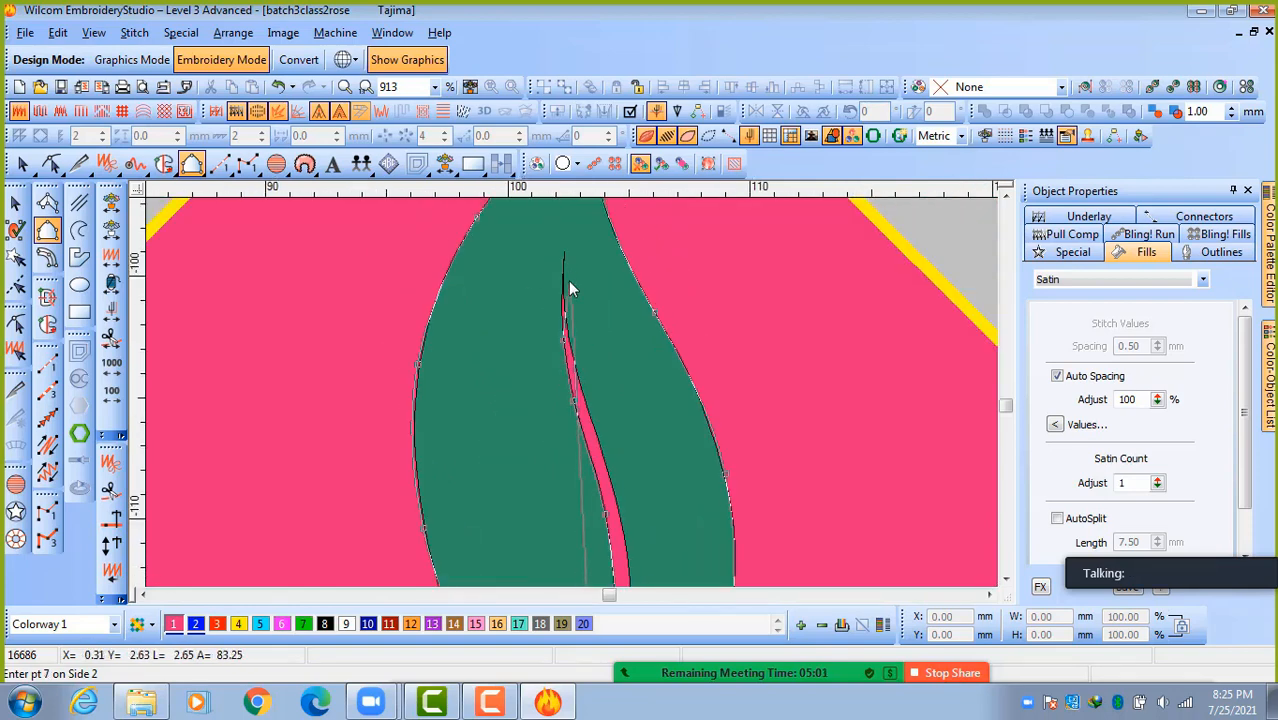
click(562, 255)
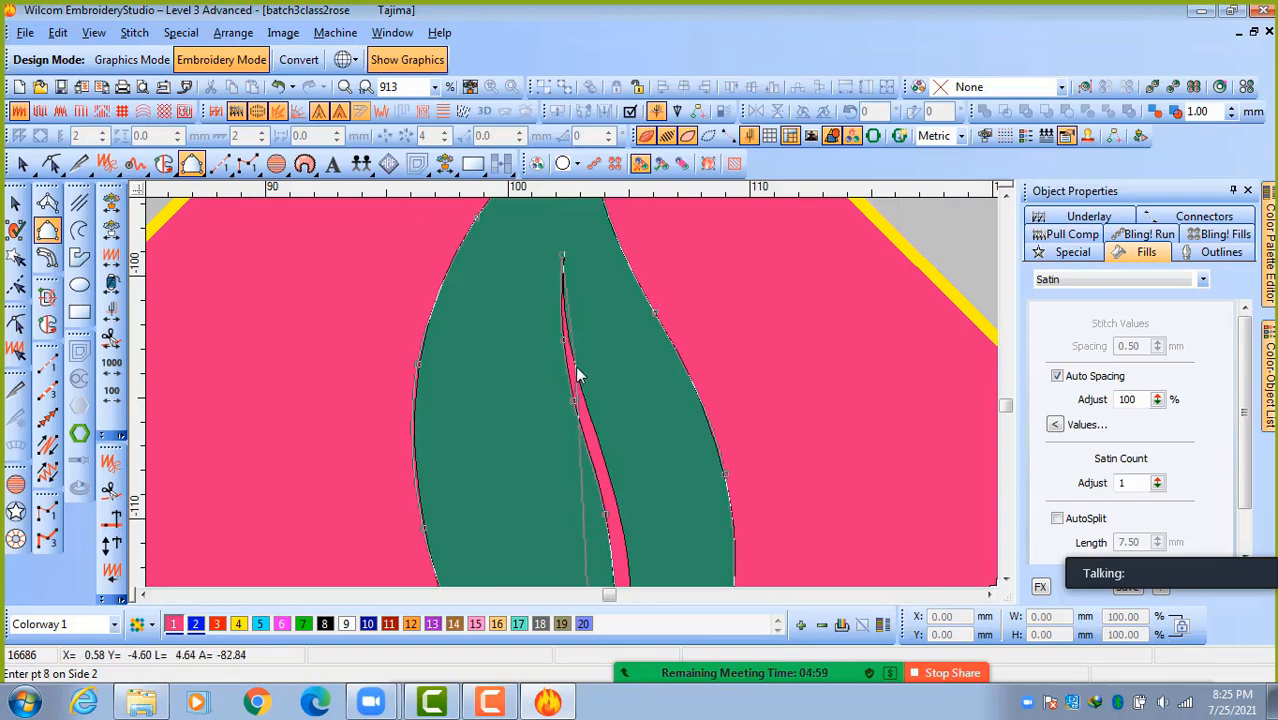
Continue Side 2 down the right half's inner edge to its lower tip and generate the Input B satin stitches.
right_click(576, 366)
right_click(613, 483)
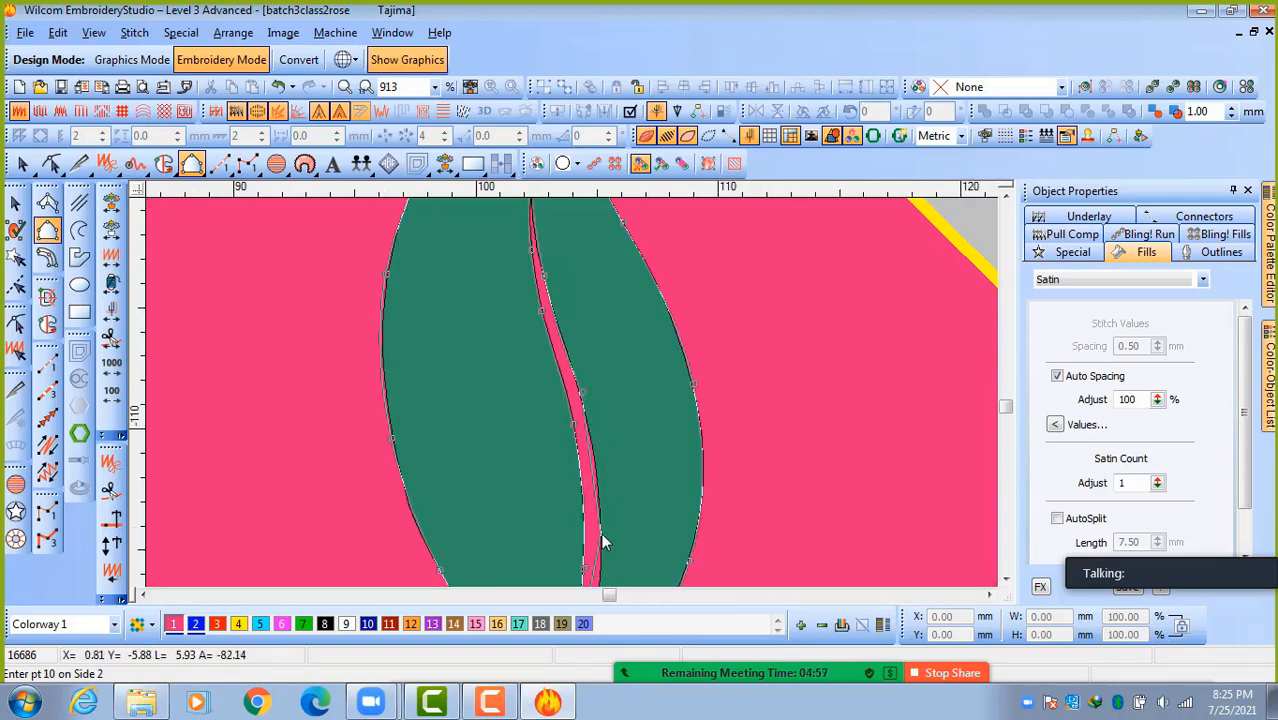
click(599, 542)
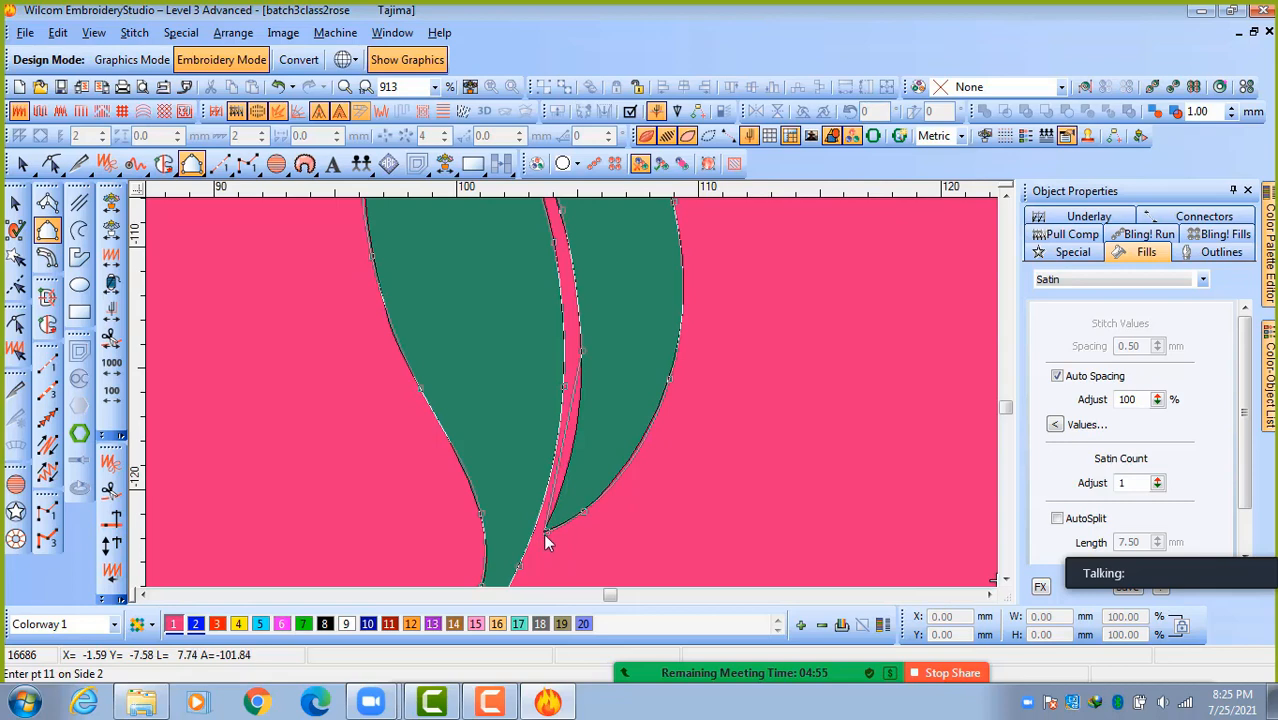
click(543, 533)
key(Return)
scroll(581, 396, down, 2)
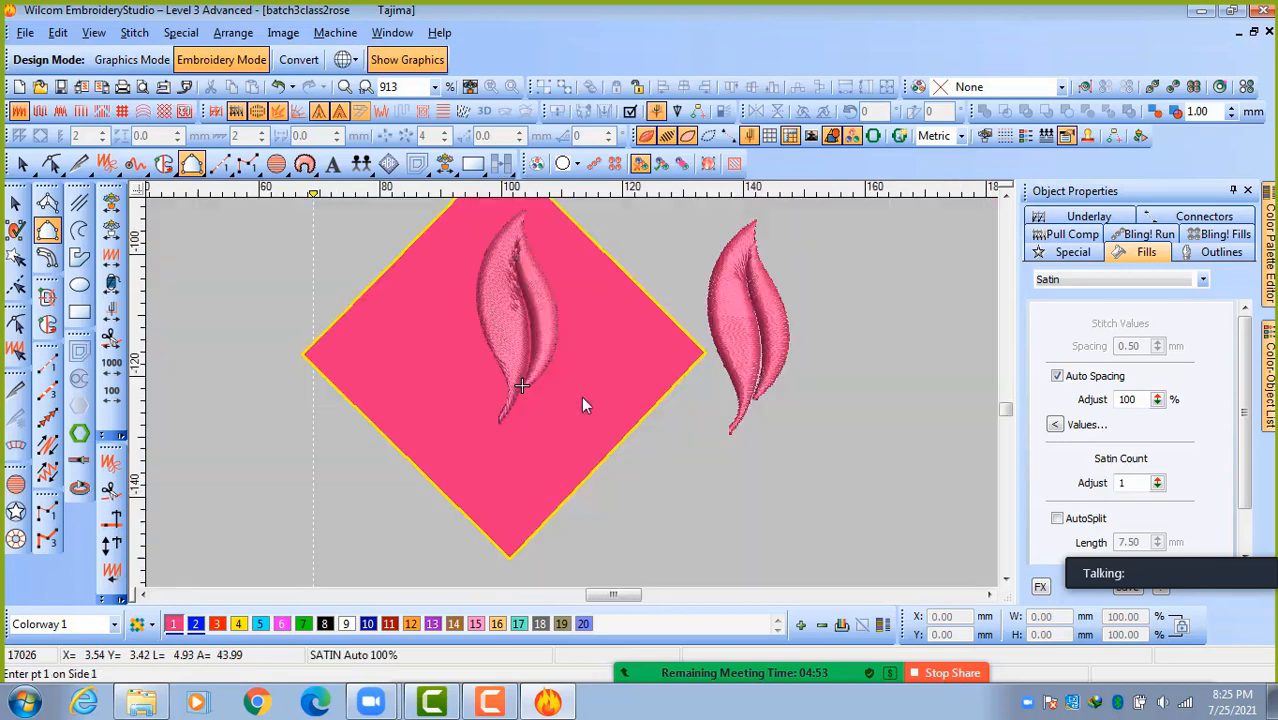
Move the Input B leaf column about 56 mm right and 2 mm down, beside the Input A leaf, and deselect it.
click(15, 203)
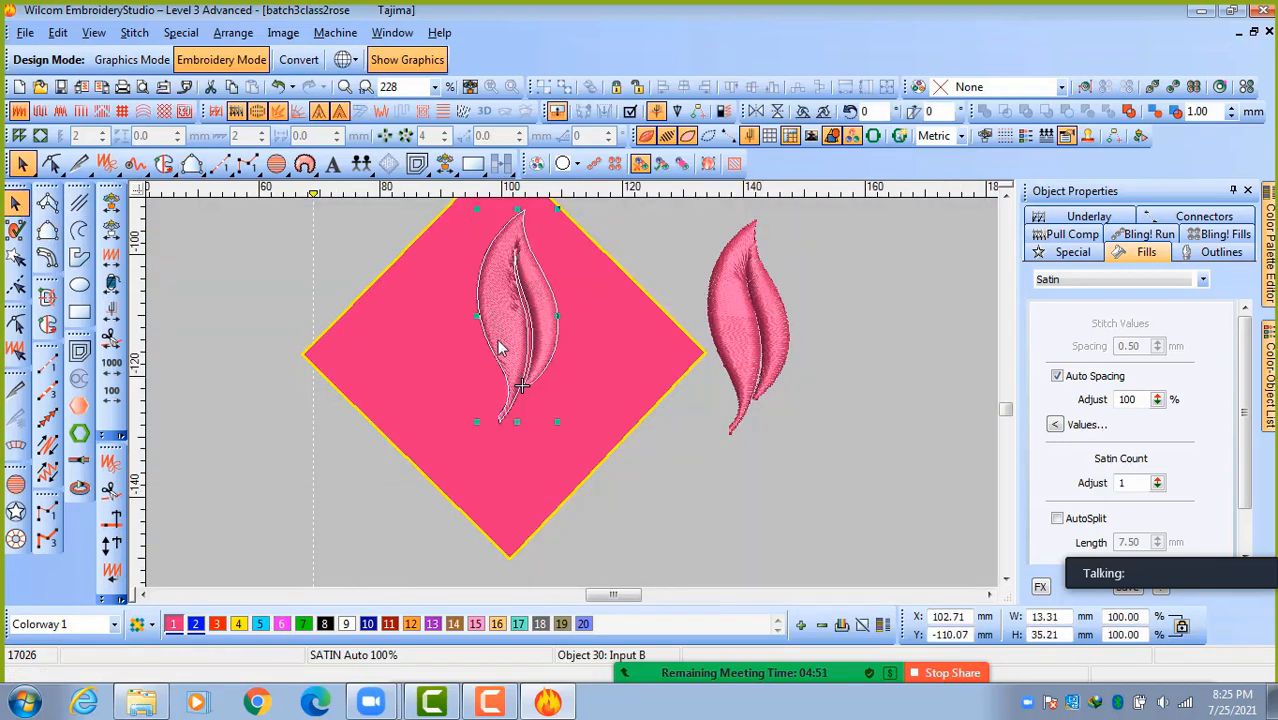
drag(501, 345, 842, 356)
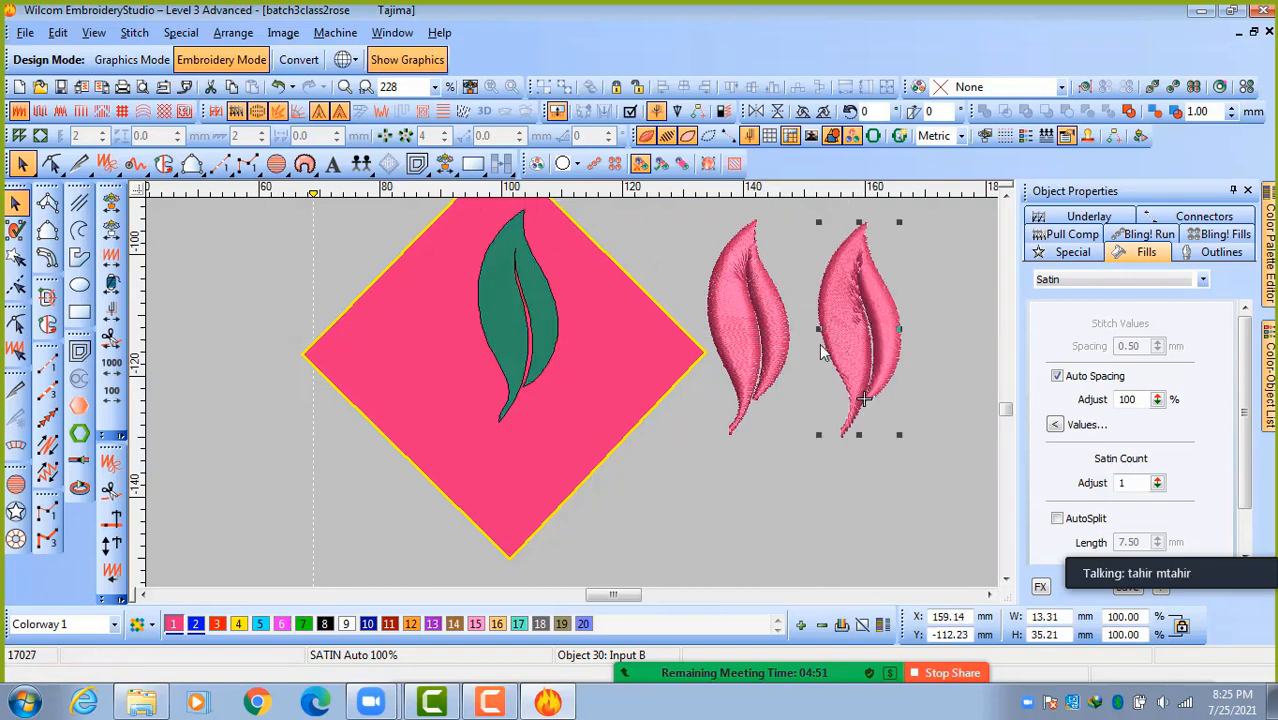
click(796, 458)
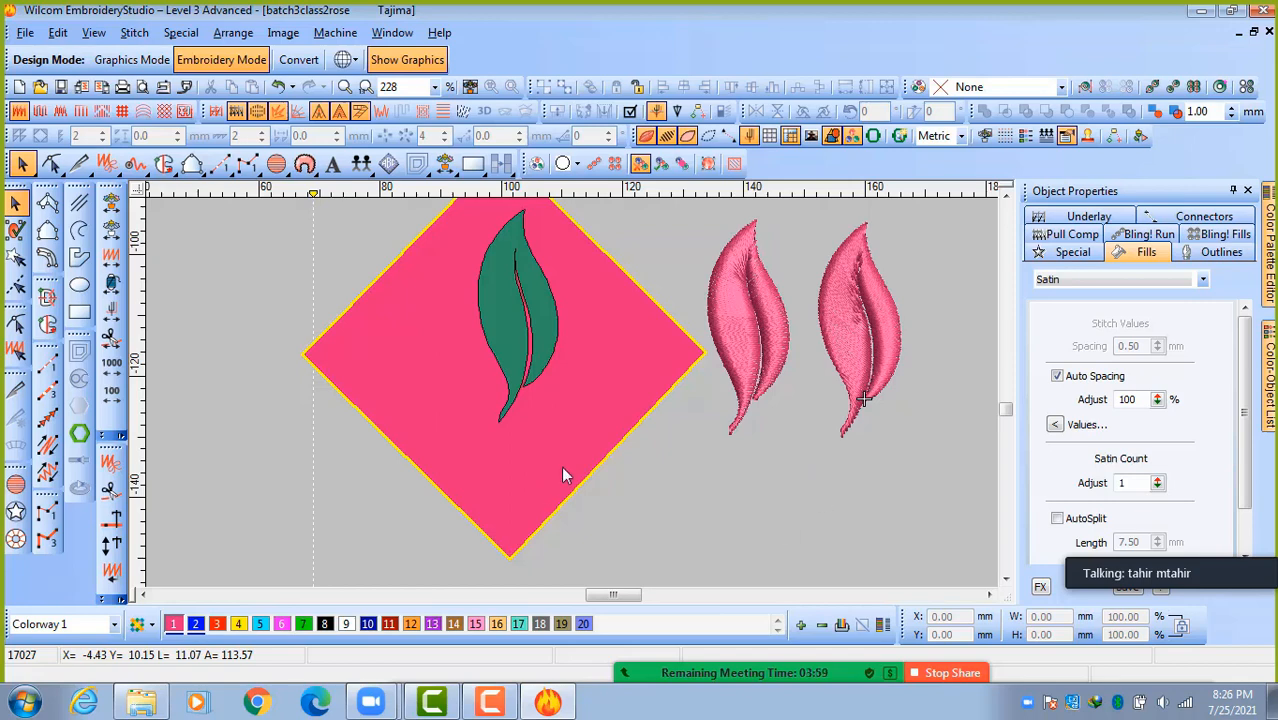
Show the bitmap artwork behind the rose and leaf designs.
scroll(562, 466, down, 2)
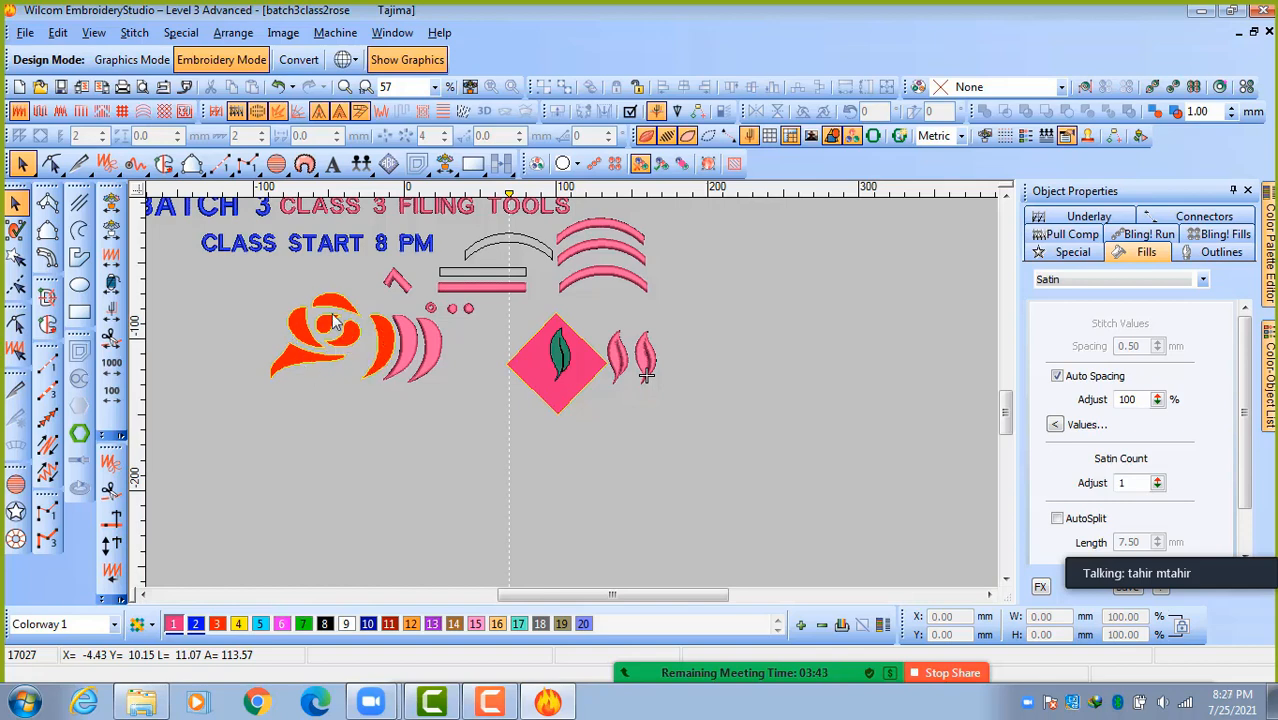
key(d)
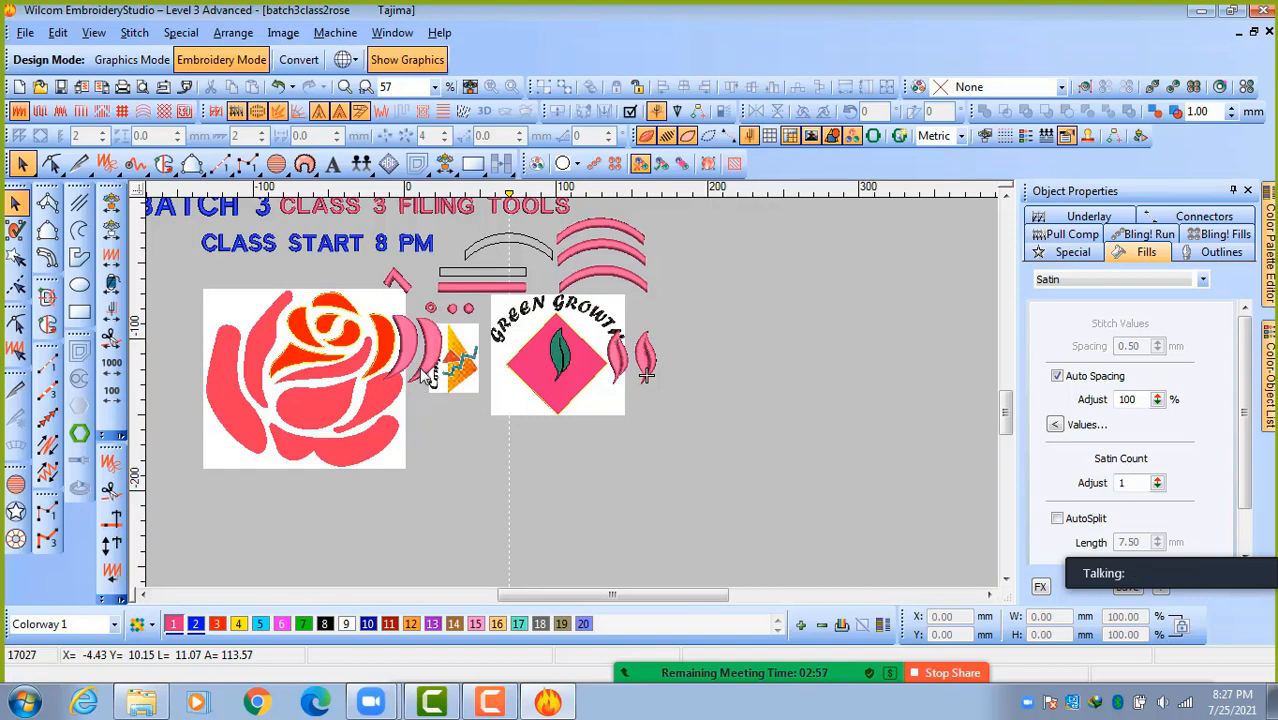
Display the reshape control points and stitch angles of the Input A satin petal farthest from the rose.
scroll(420, 378, up, 3)
scroll(566, 371, down, 1)
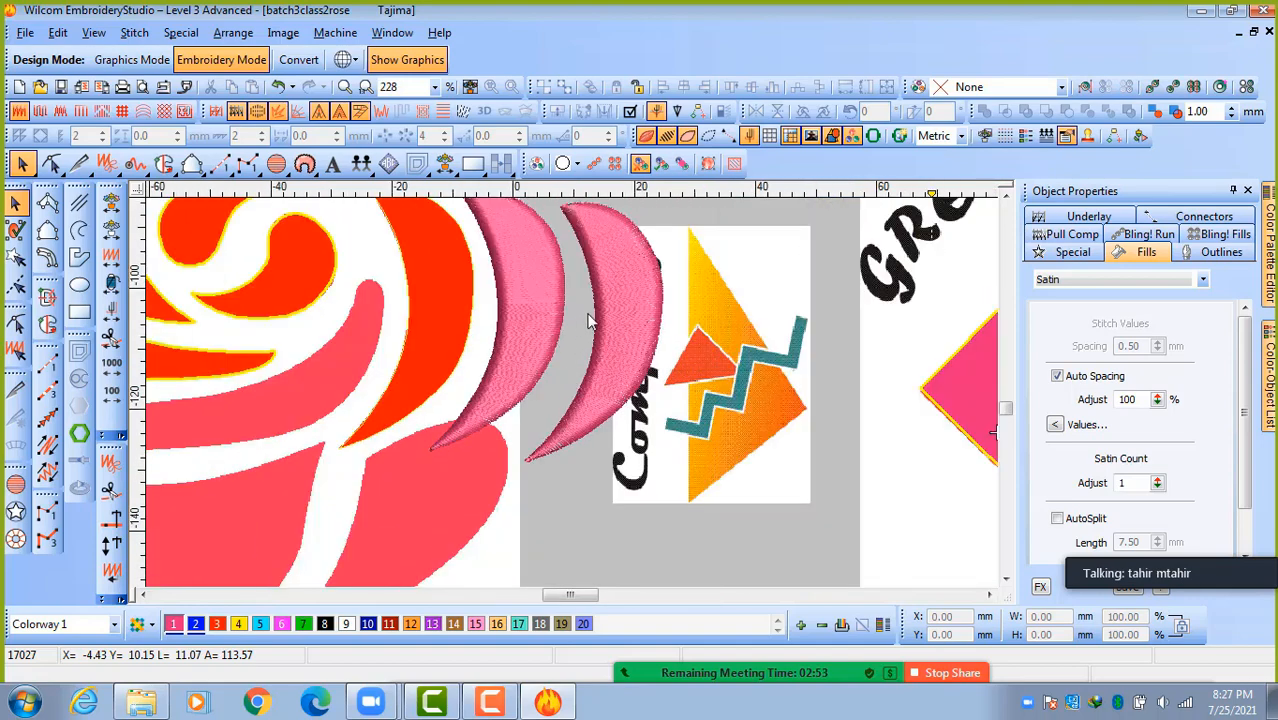
scroll(560, 470, down, 1)
scroll(568, 396, up, 1)
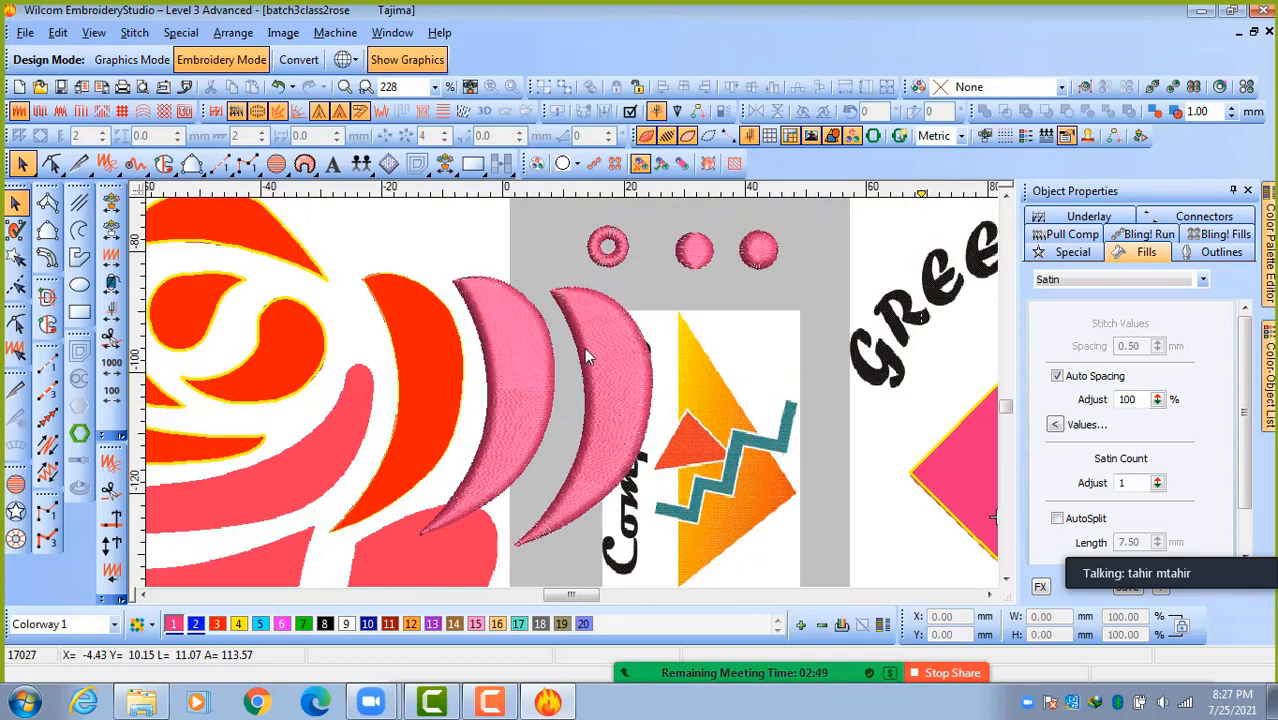
click(532, 543)
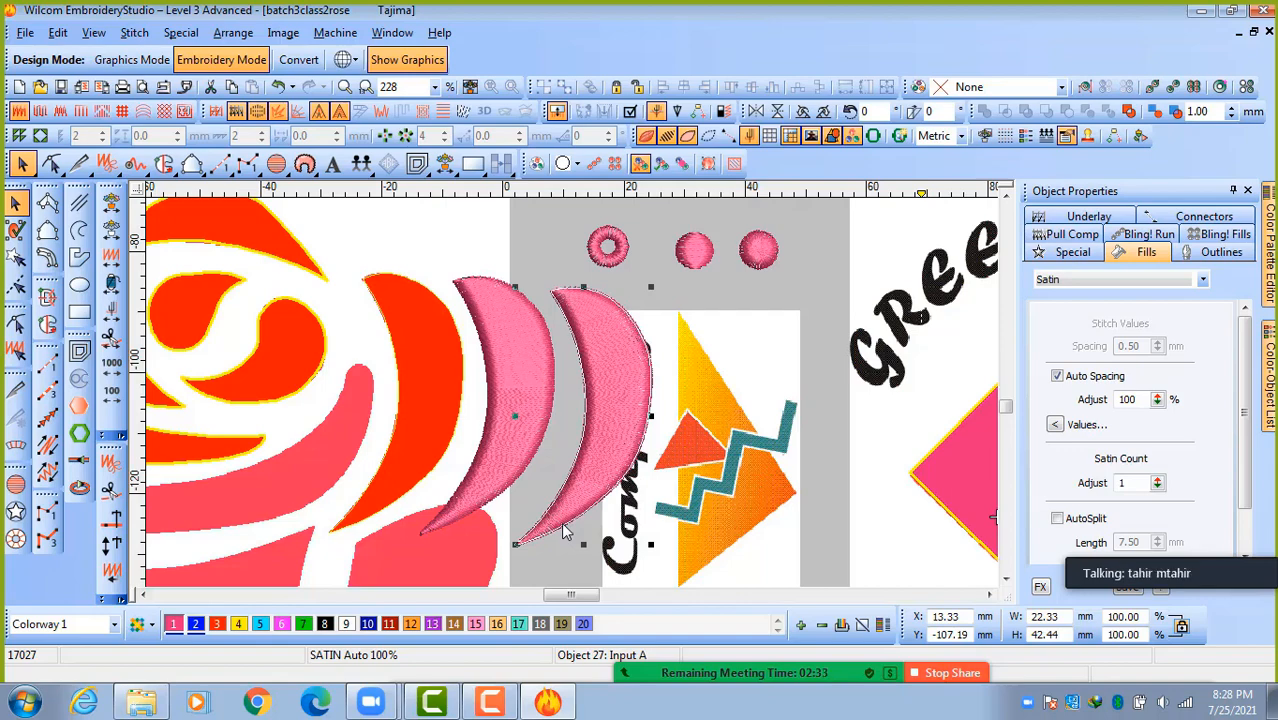
key(h)
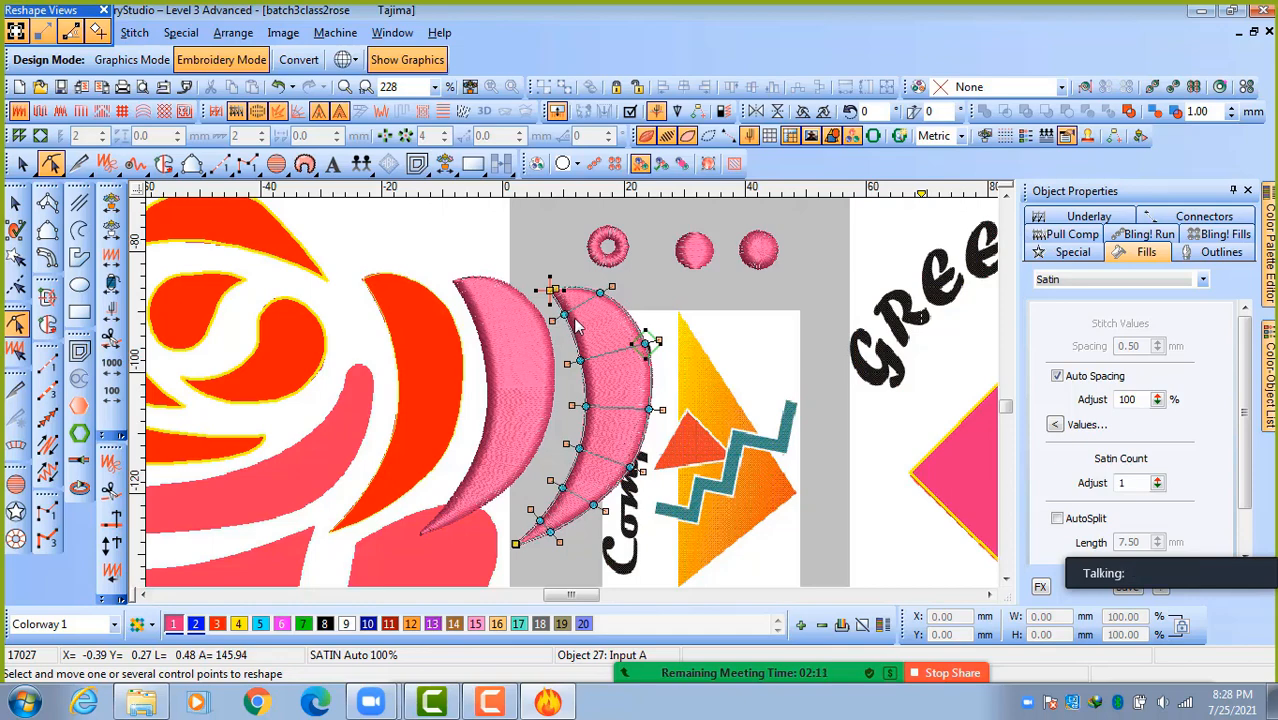
Examine the control points and stitch angle lines at the upper end and lower tip of the second pink satin crescent.
scroll(606, 311, up, 2)
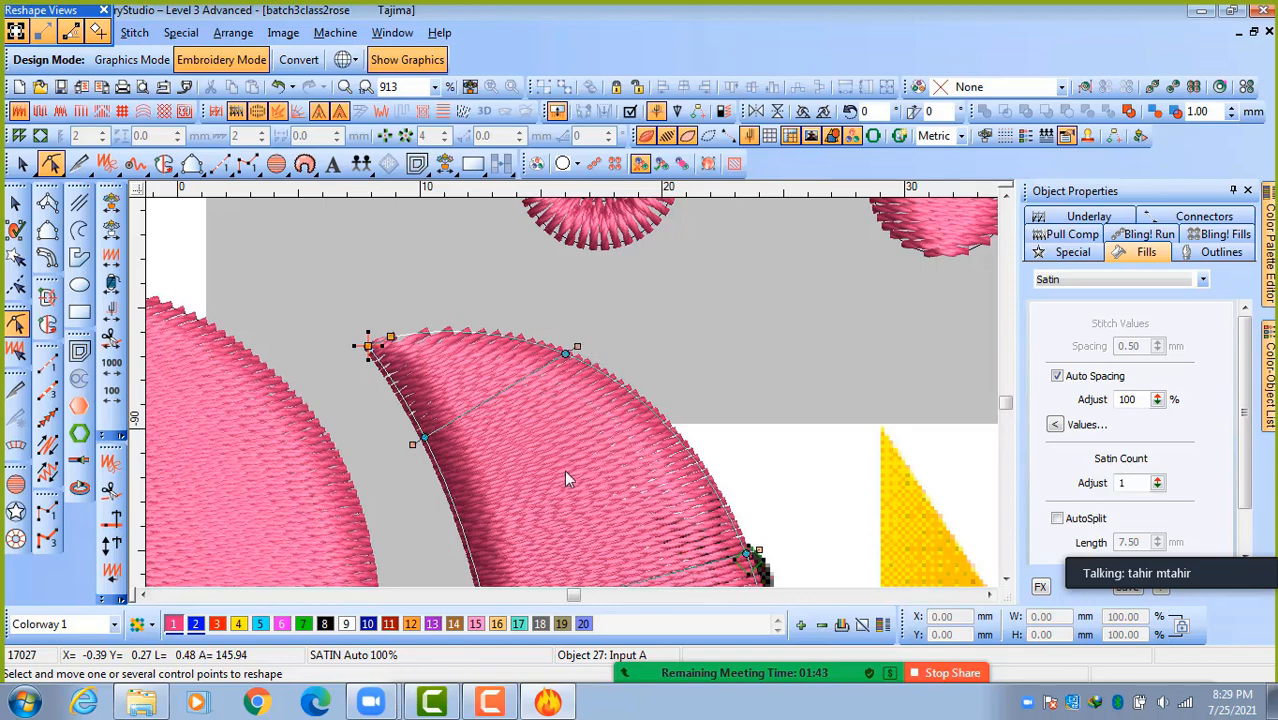
scroll(570, 476, down, 2)
scroll(580, 420, up, 1)
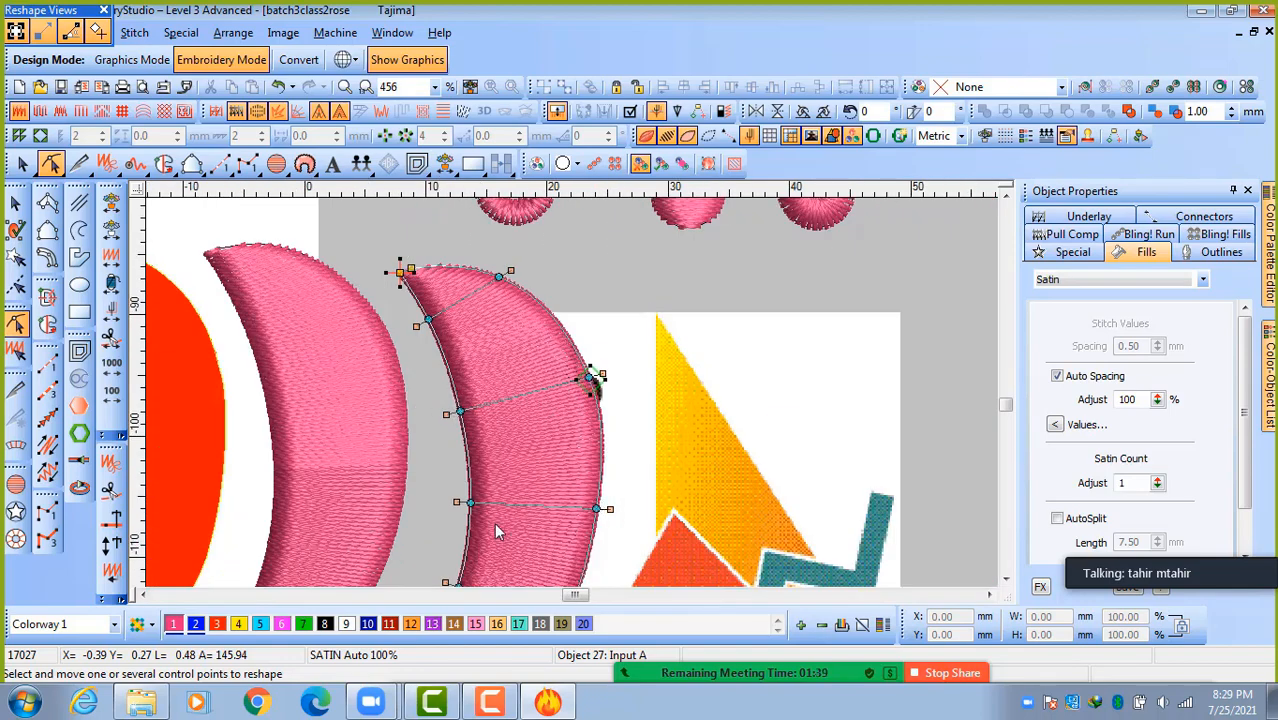
scroll(498, 530, down, 1)
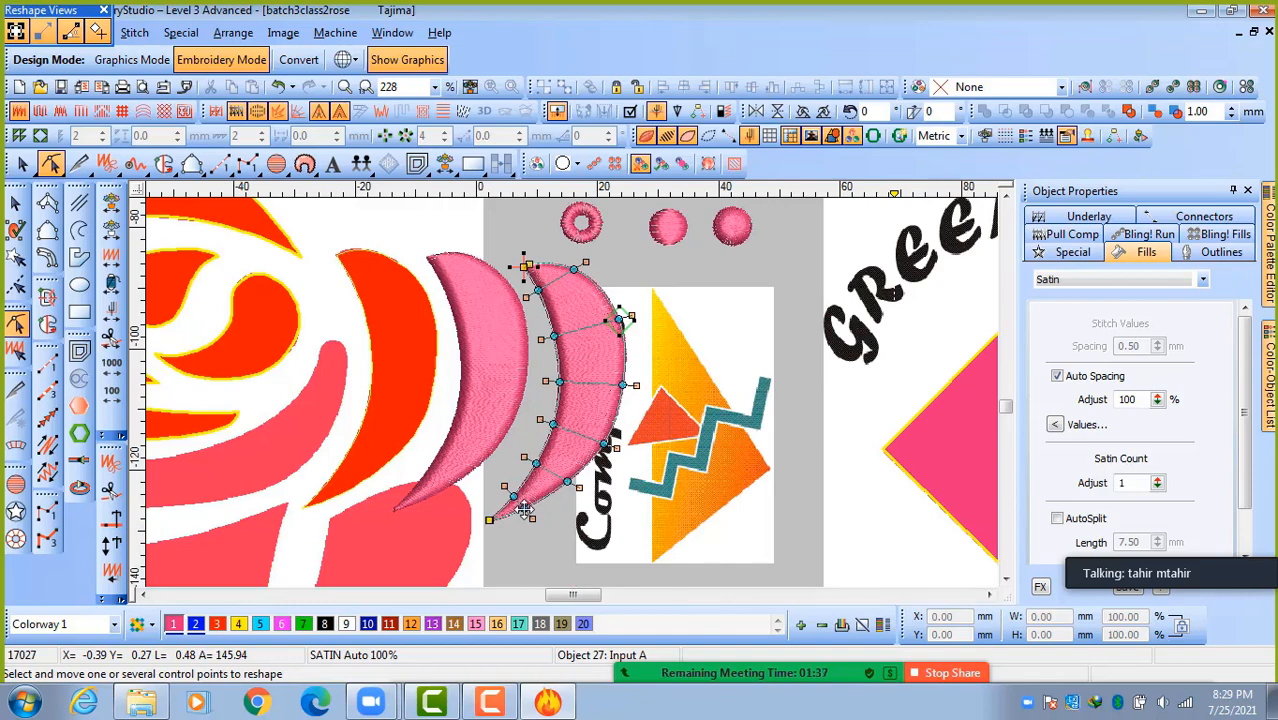
scroll(515, 510, up, 2)
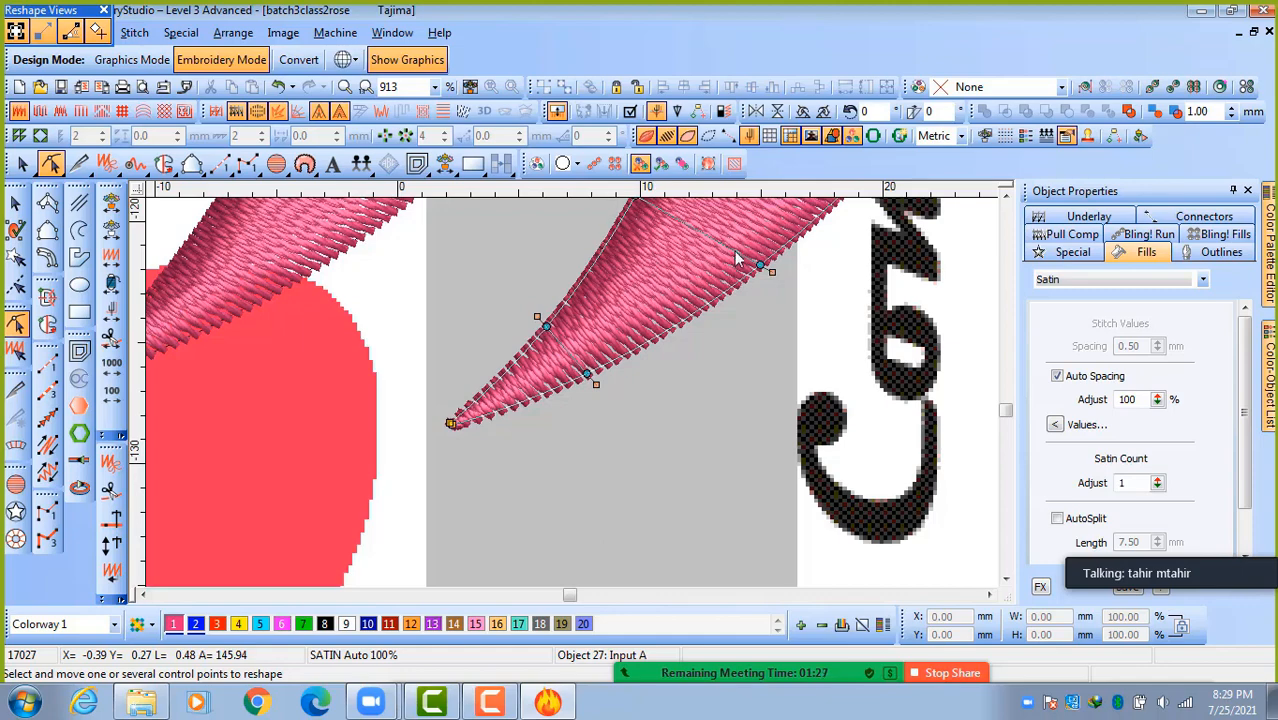
scroll(735, 250, down, 1)
scroll(617, 256, down, 1)
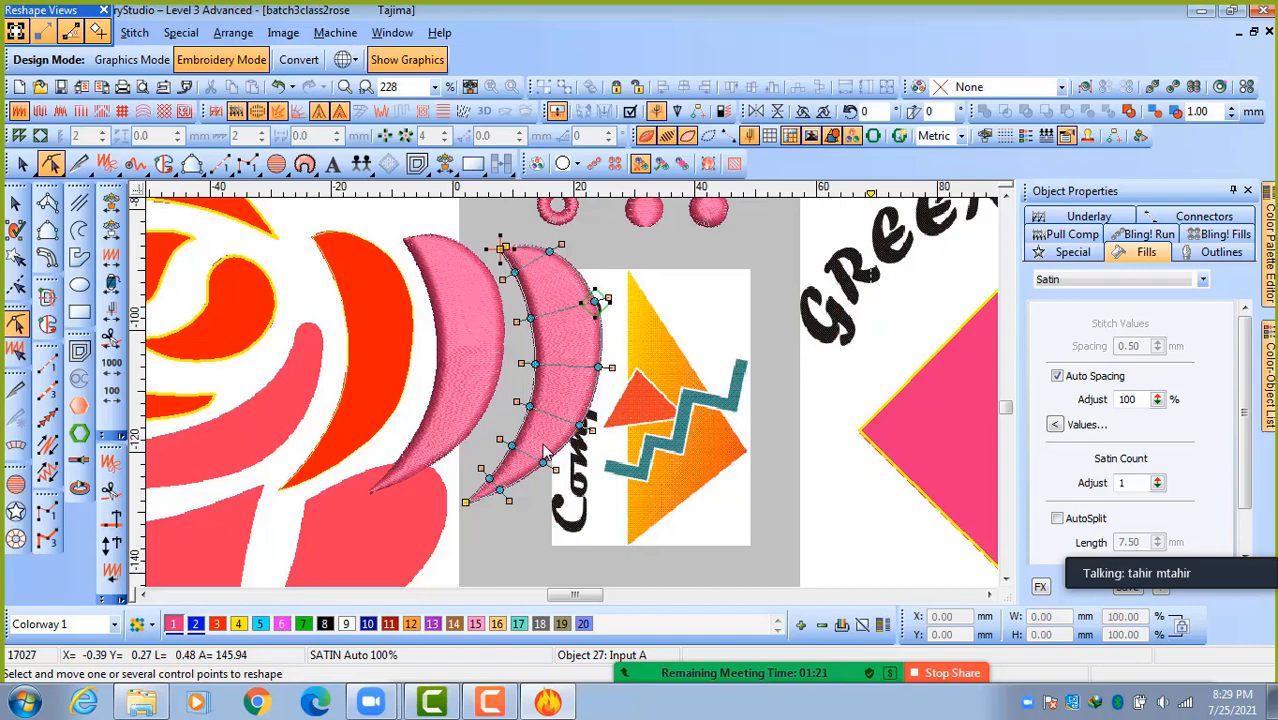
scroll(538, 467, up, 2)
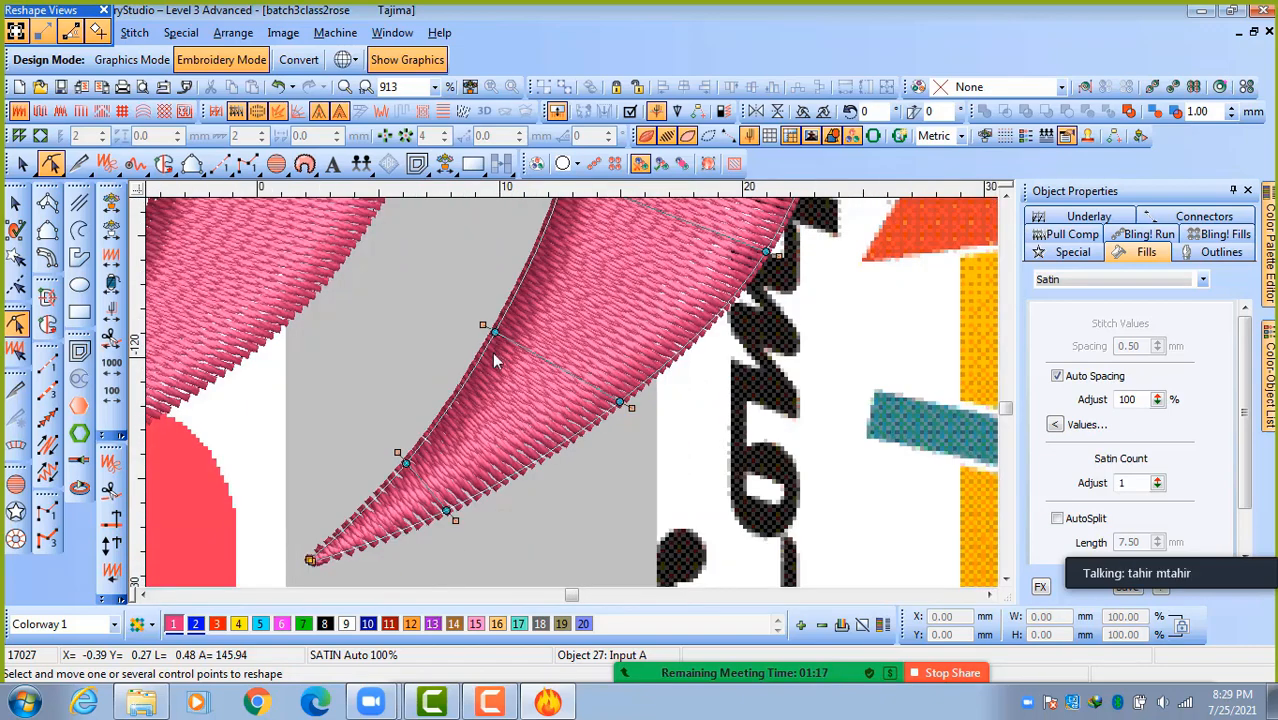
Nudge a lower inner-edge node of the crescent and tilt the two stitch angle lines nearest its tip away from their even direction.
mouse_move(494, 333)
mouse_down()
mouse_move(512, 294)
mouse_move(493, 333)
mouse_up()
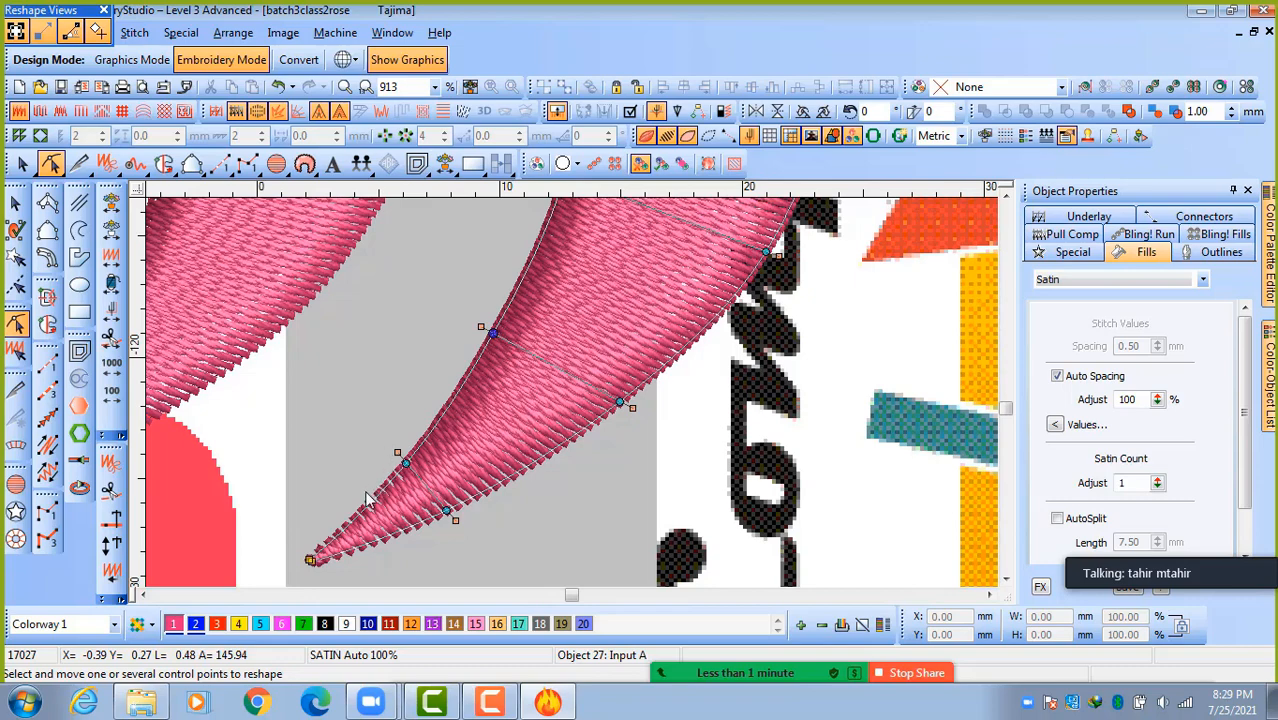
drag(404, 461, 324, 492)
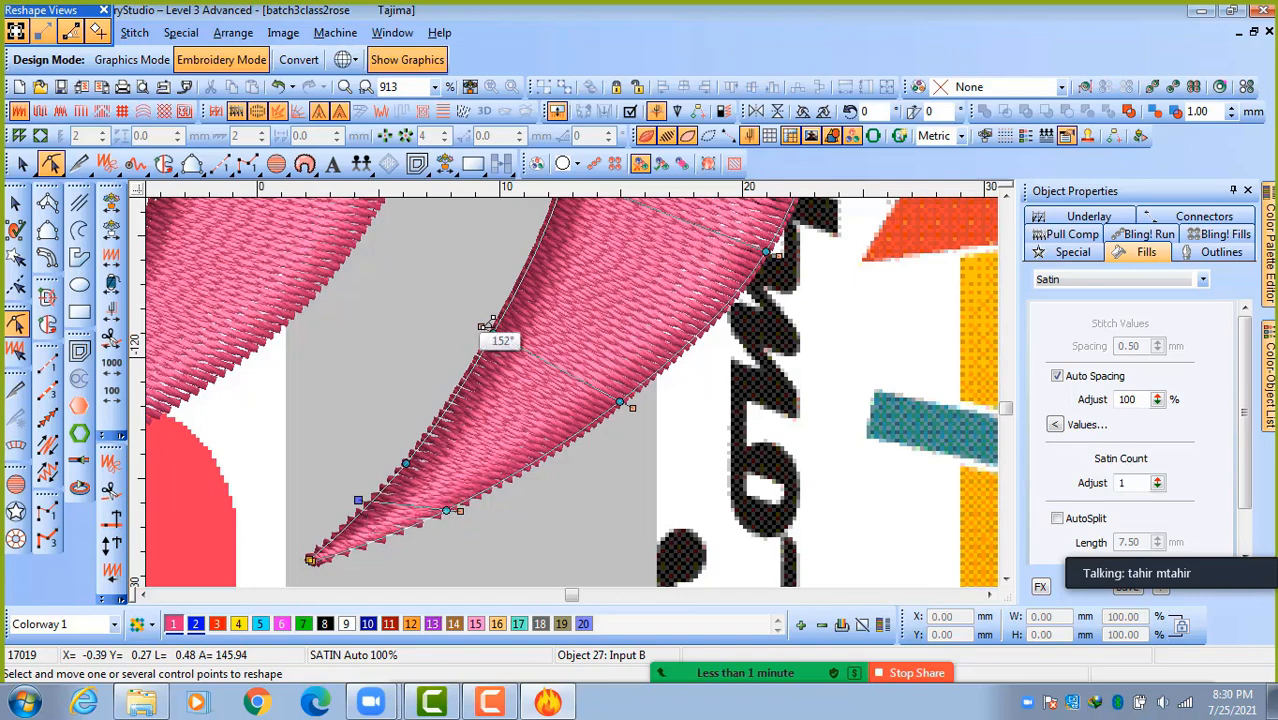
drag(481, 326, 500, 251)
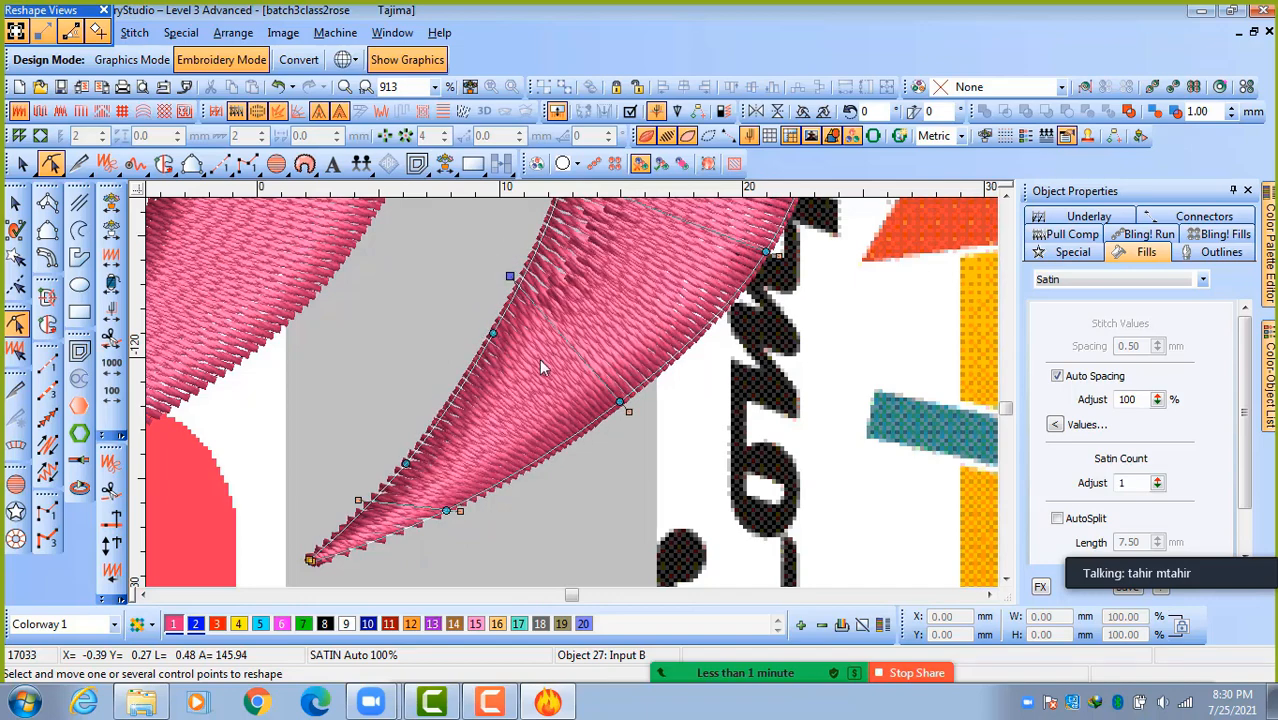
scroll(535, 338, down, 1)
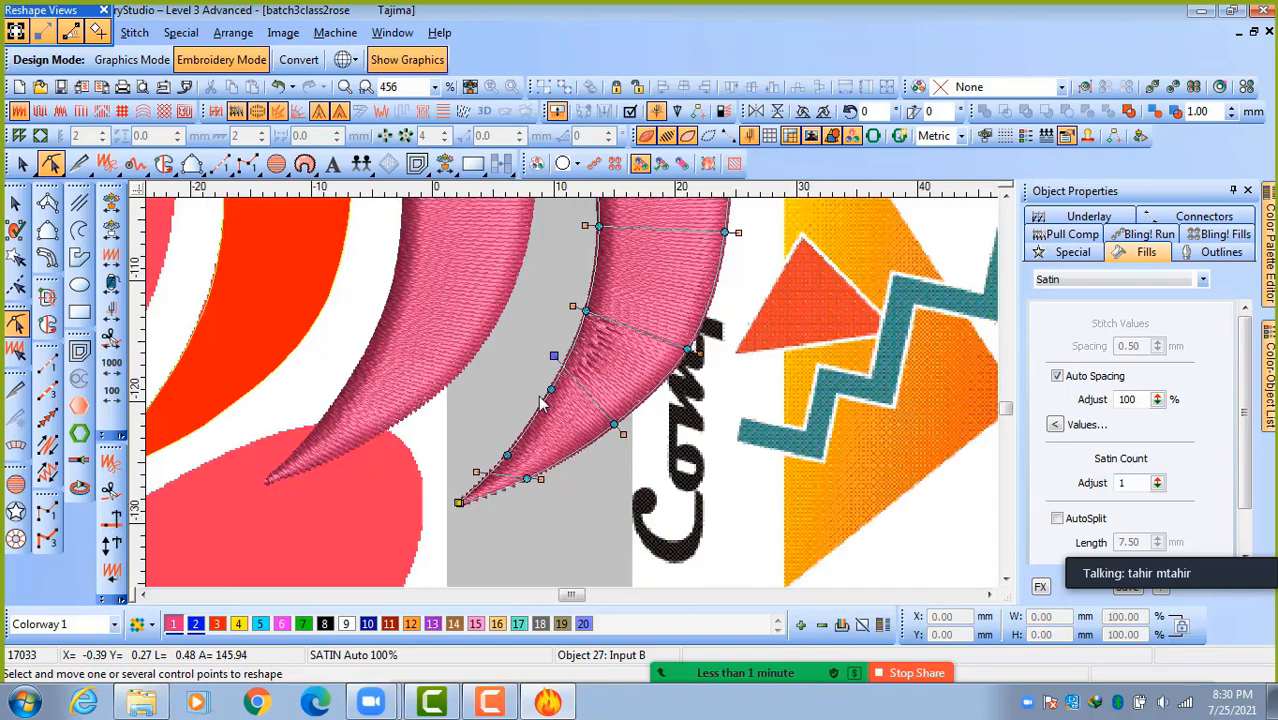
Rotate the two lower stitch angle lines back so they run evenly across the width of the crescent.
scroll(570, 392, up, 1)
drag(547, 343, 518, 394)
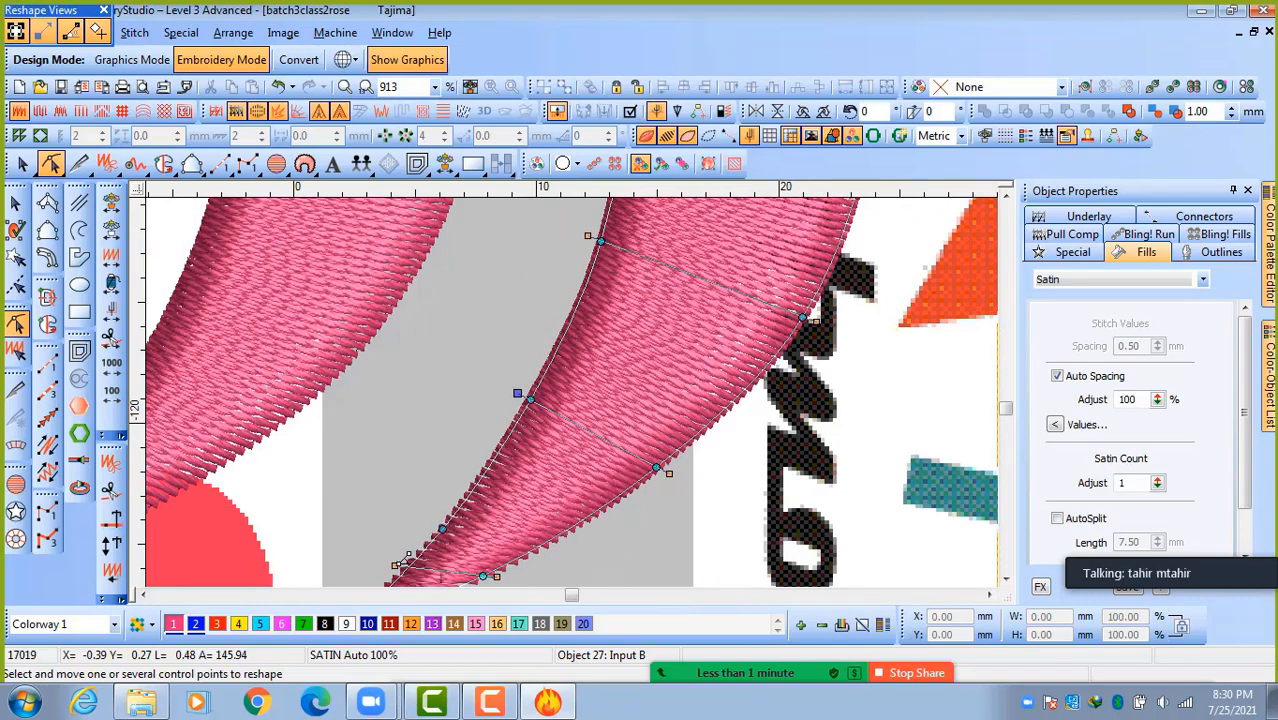
drag(396, 566, 430, 518)
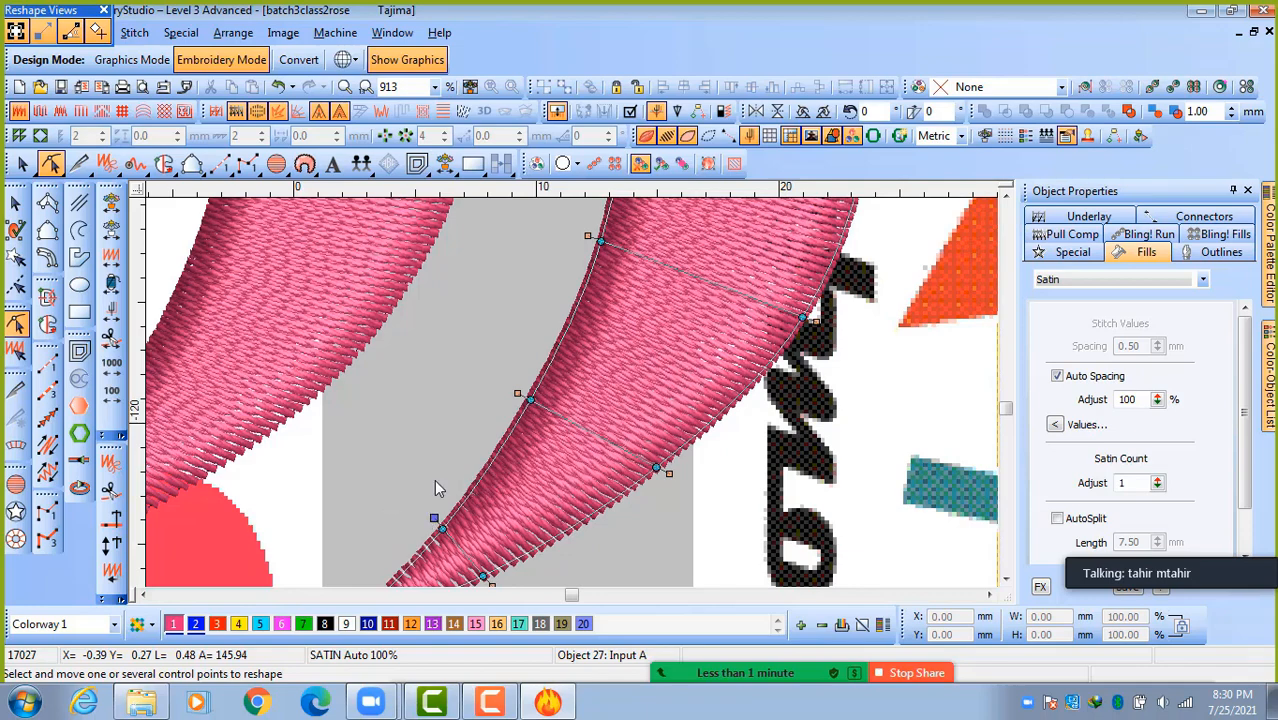
Place the Reshape Views toolbar directly beside Show Graphics and alternate between Select and Reshape modes to check when it appears.
double_click(75, 10)
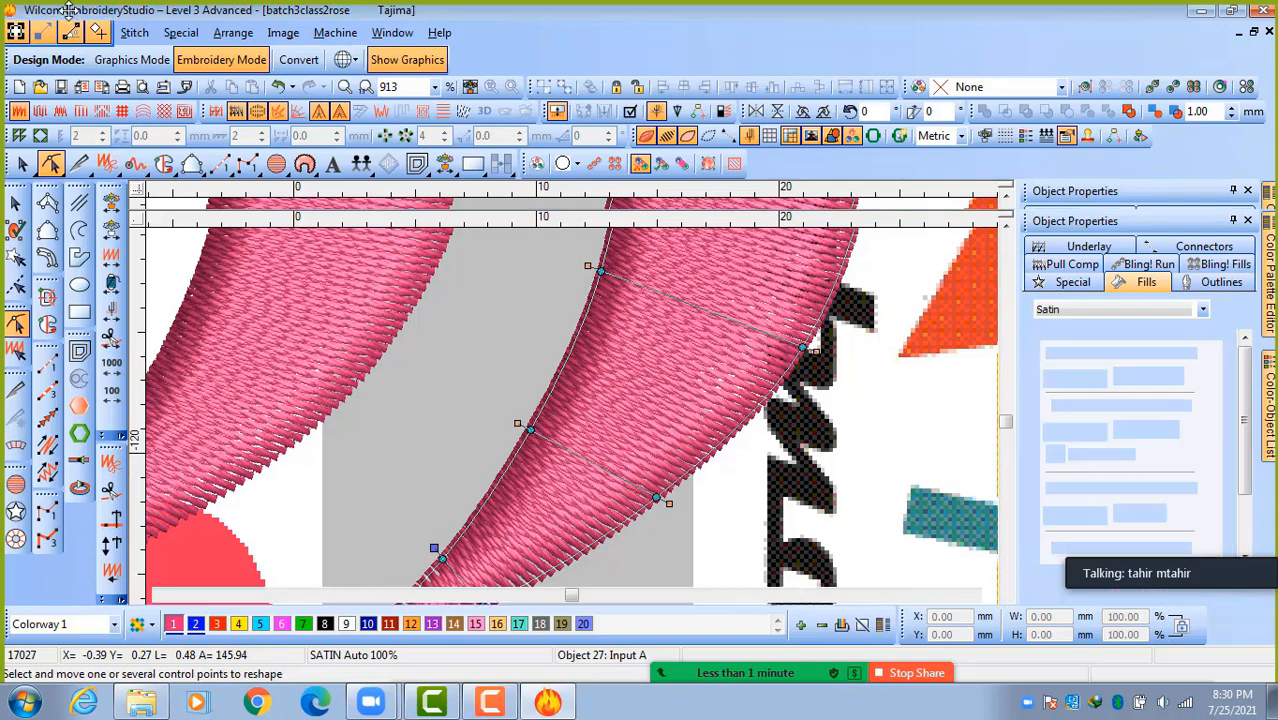
drag(103, 14, 537, 37)
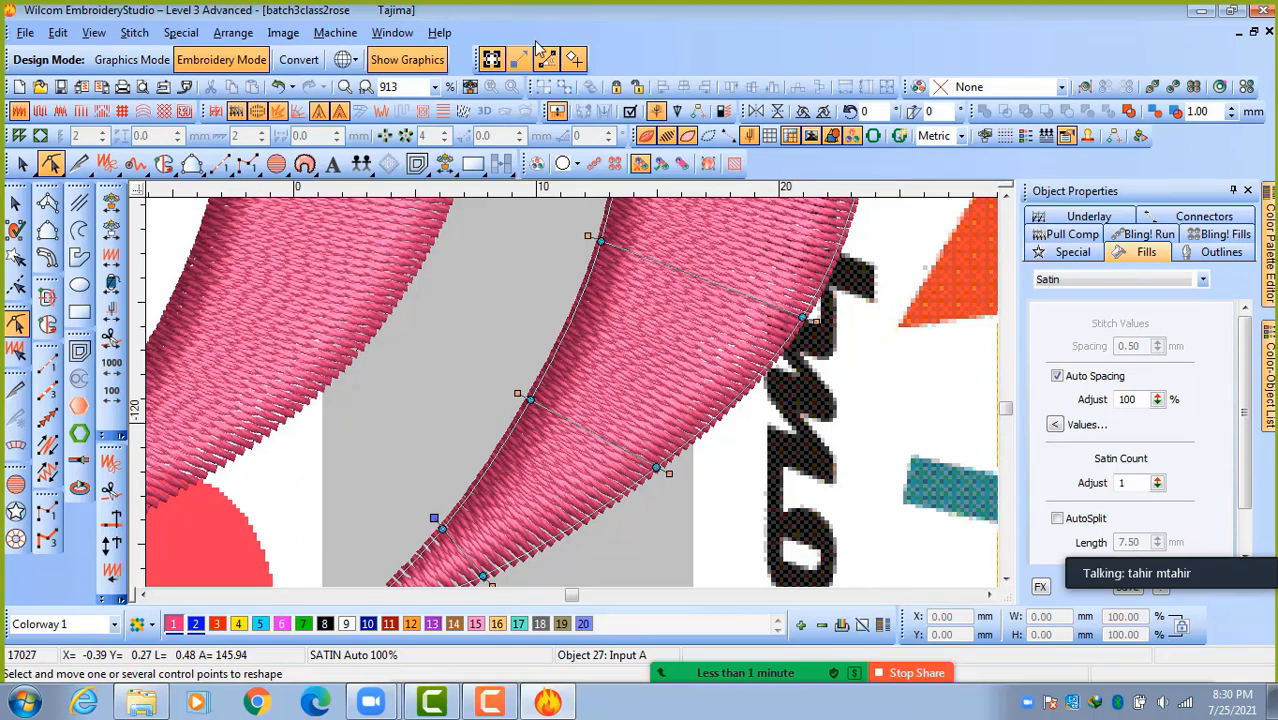
click(20, 203)
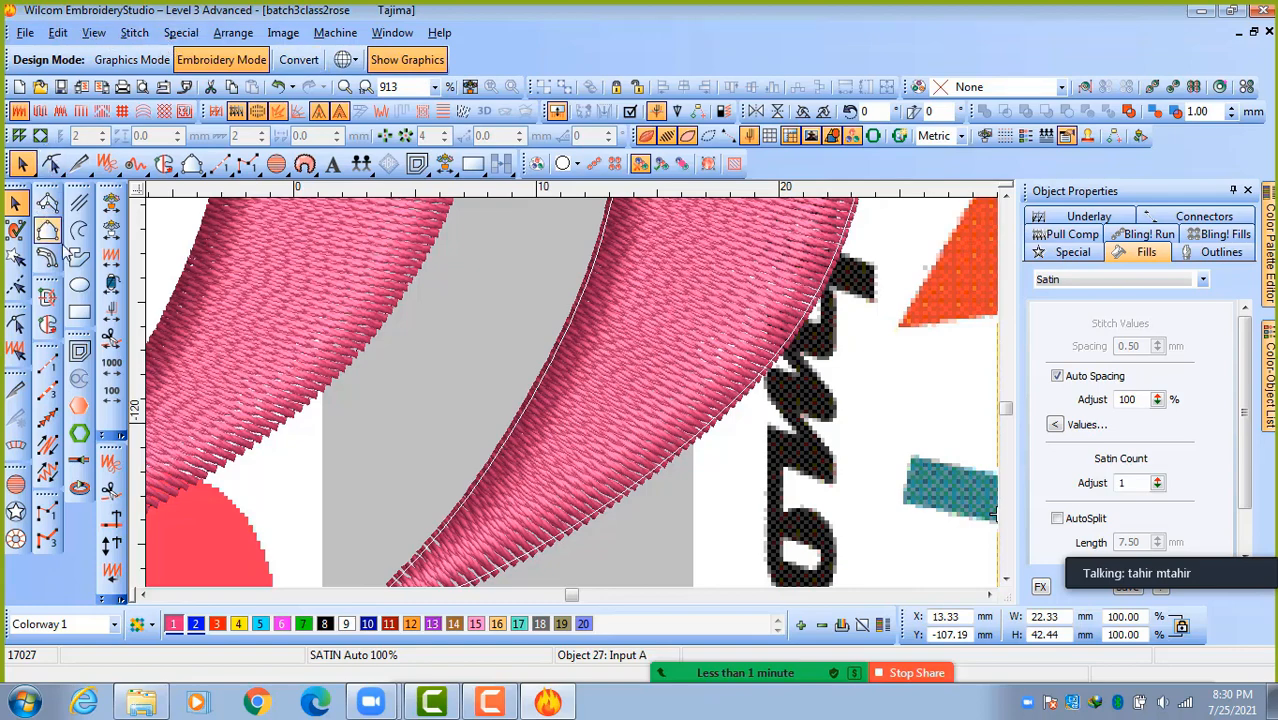
click(16, 323)
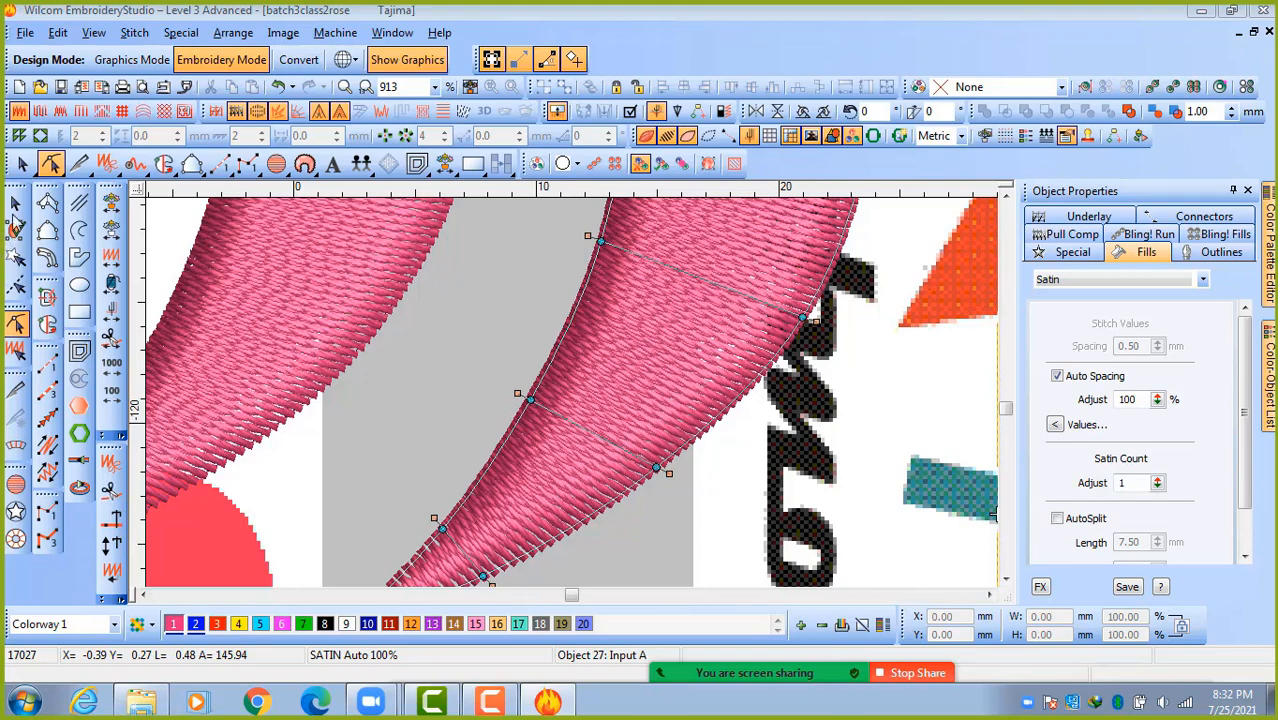
click(16, 204)
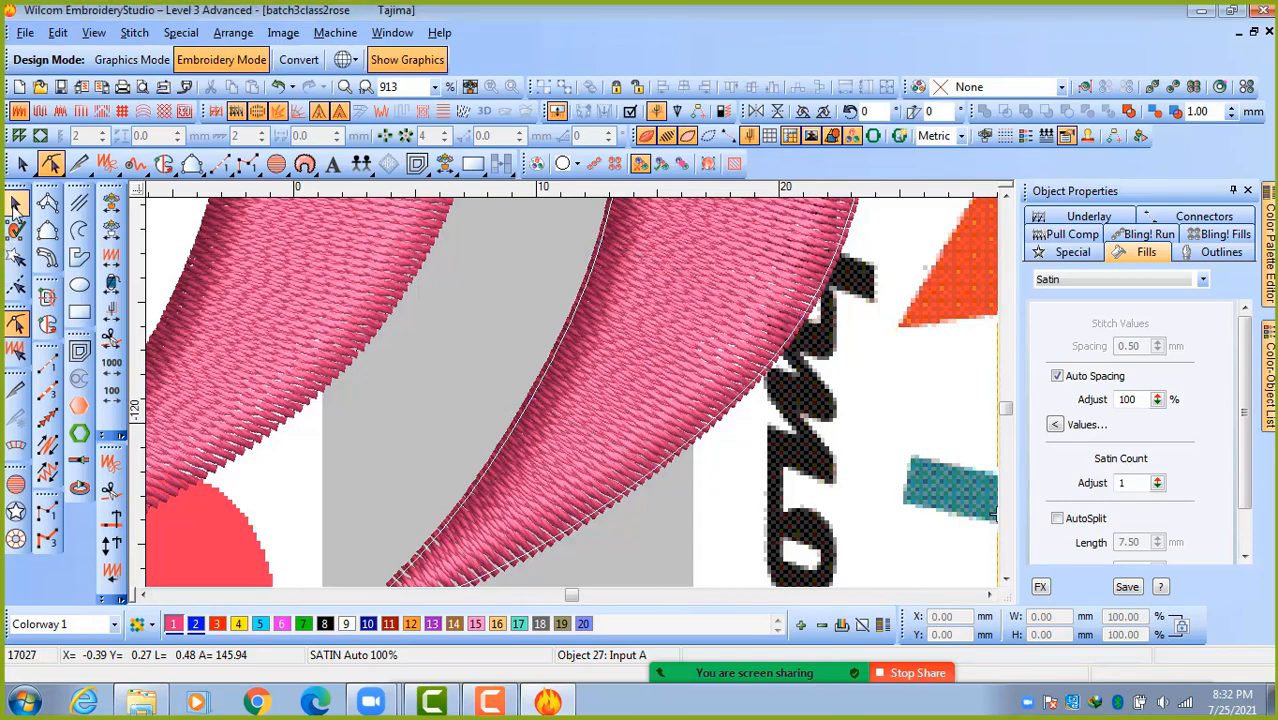
click(16, 325)
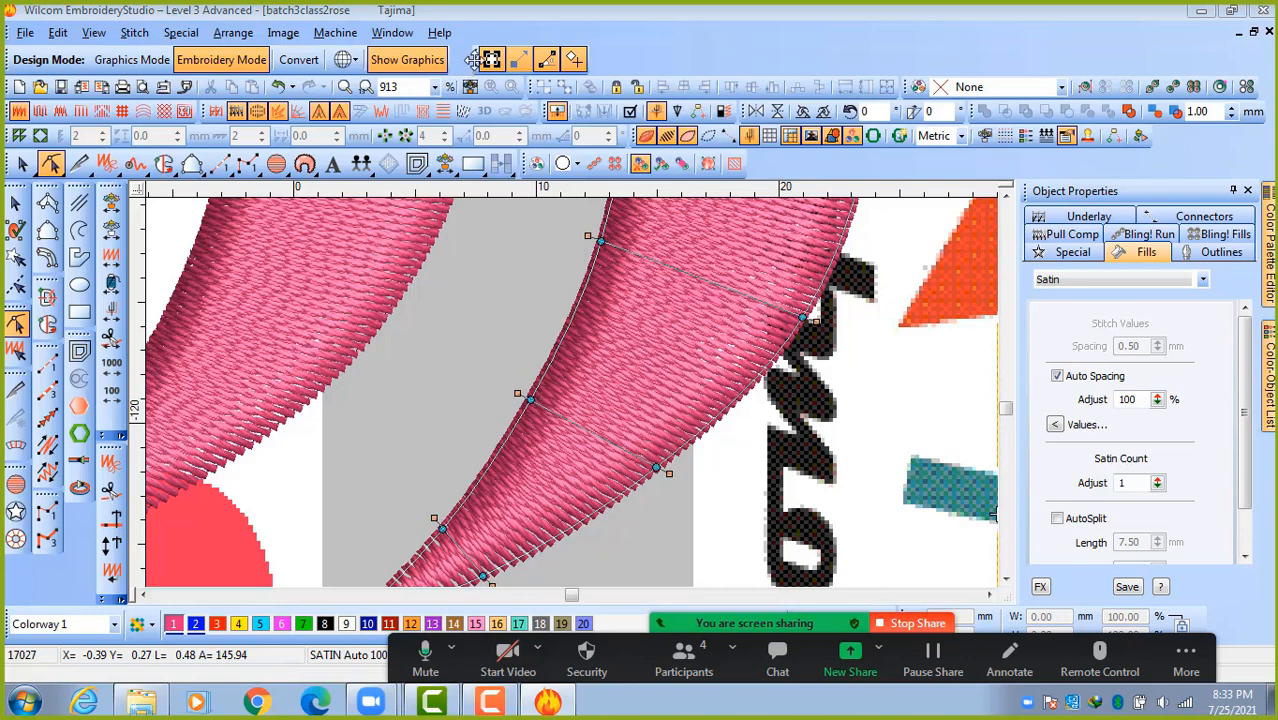
drag(471, 59, 454, 59)
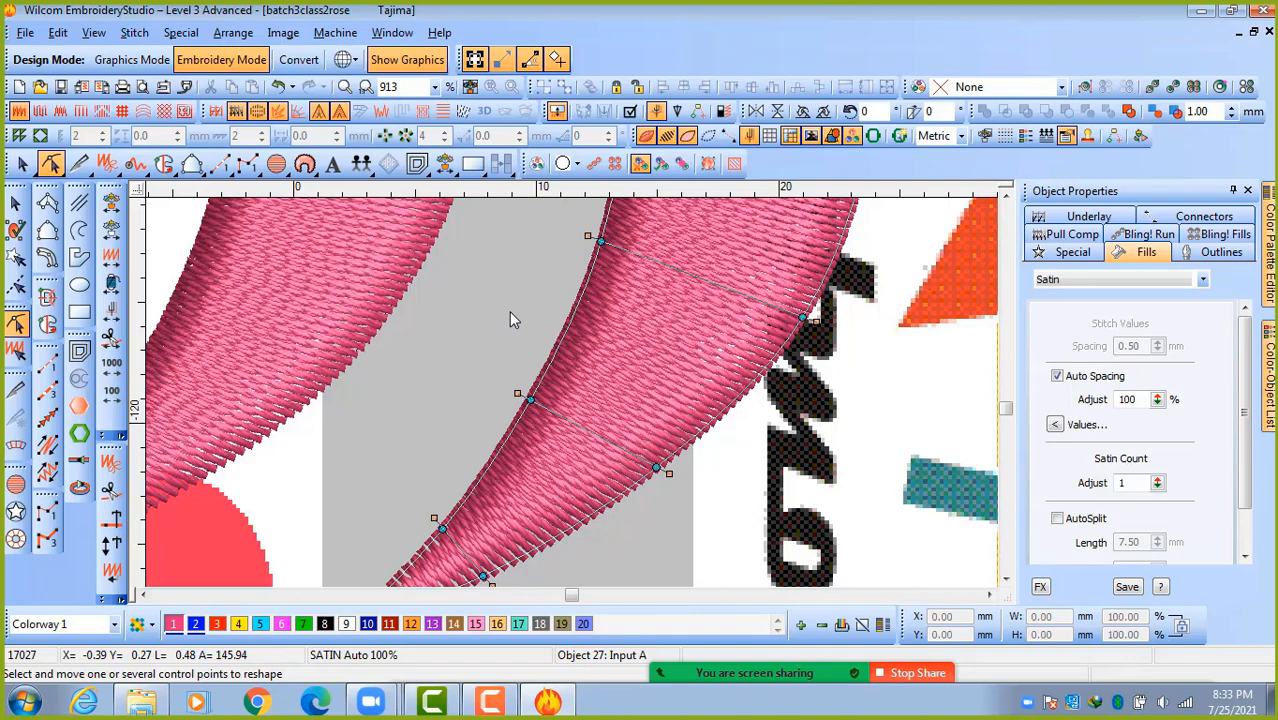
Try moving the middle node on the crescent's inner edge slightly upward, and undo the move.
scroll(590, 295, down, 2)
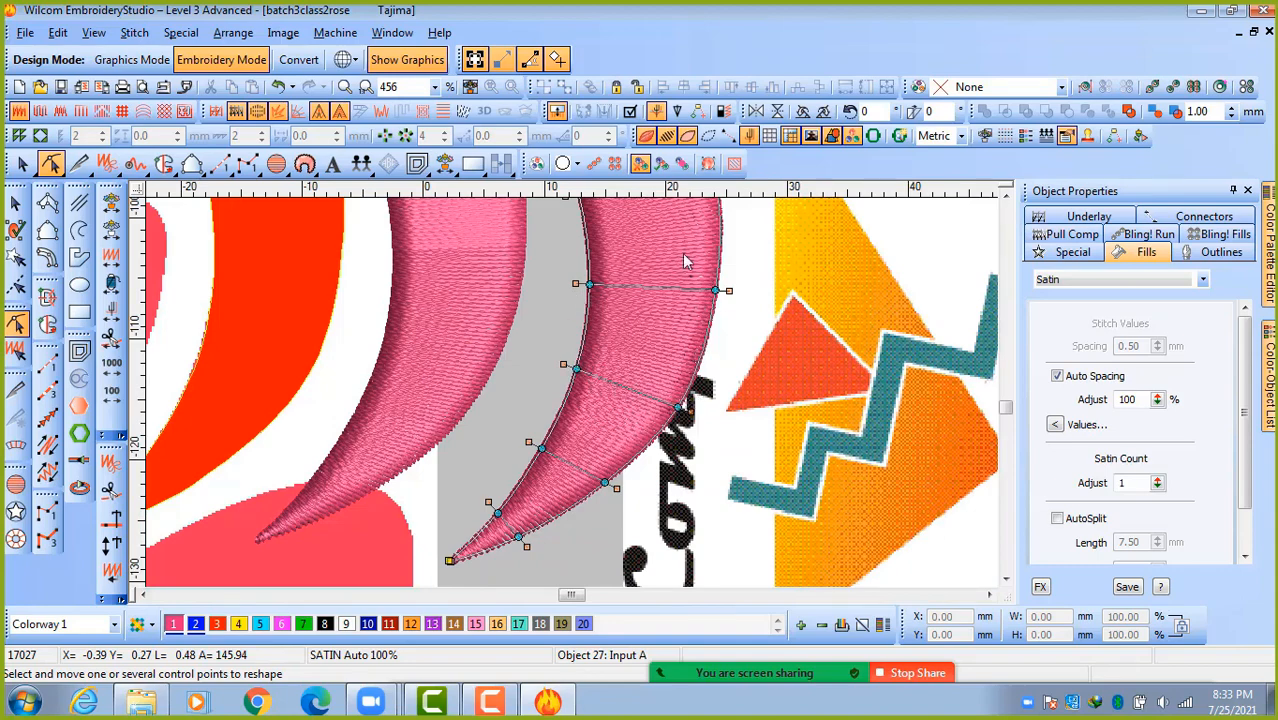
drag(589, 285, 589, 266)
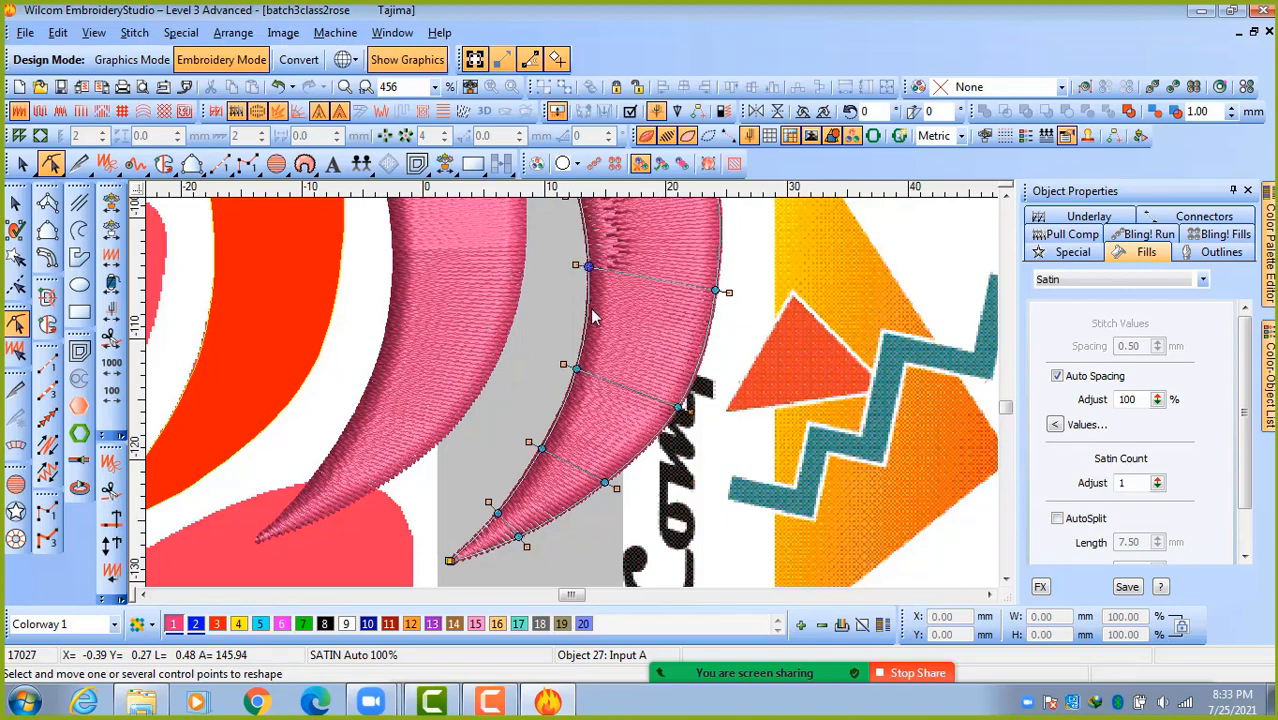
key(ctrl+z)
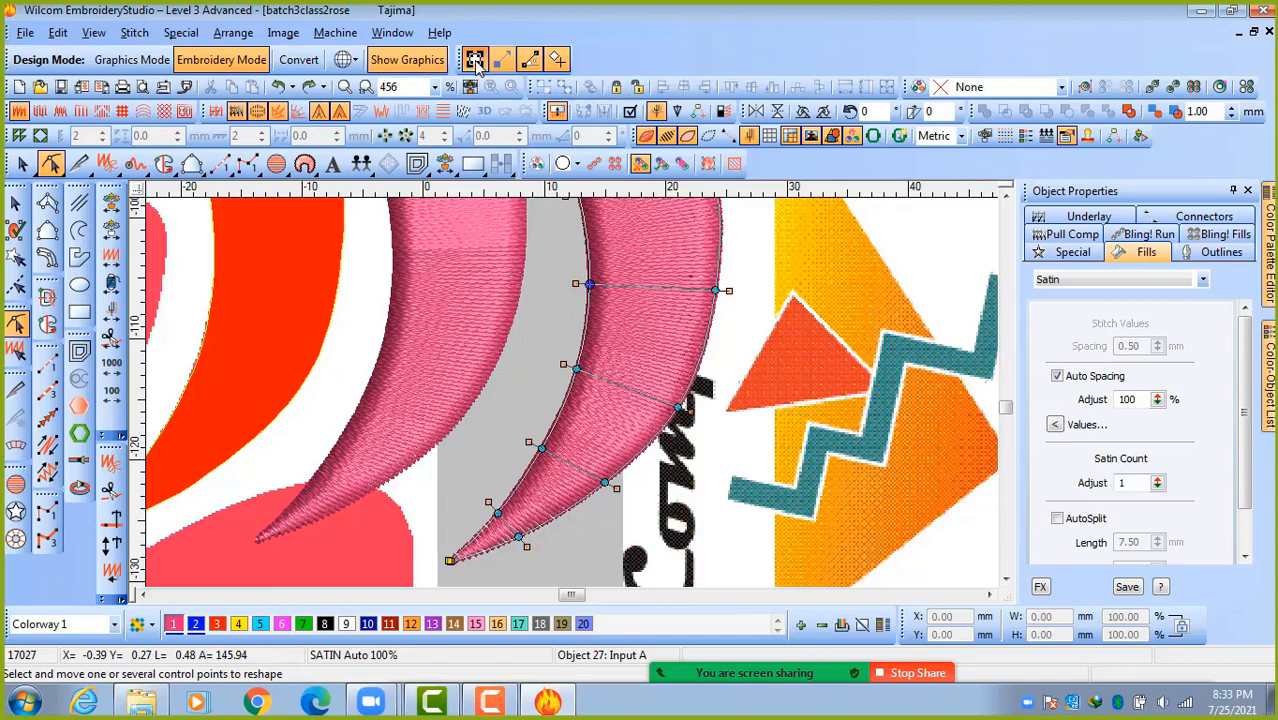
Hide and show again the crescent's reshape nodes and its stitch angles to compare what each view option displays.
click(476, 62)
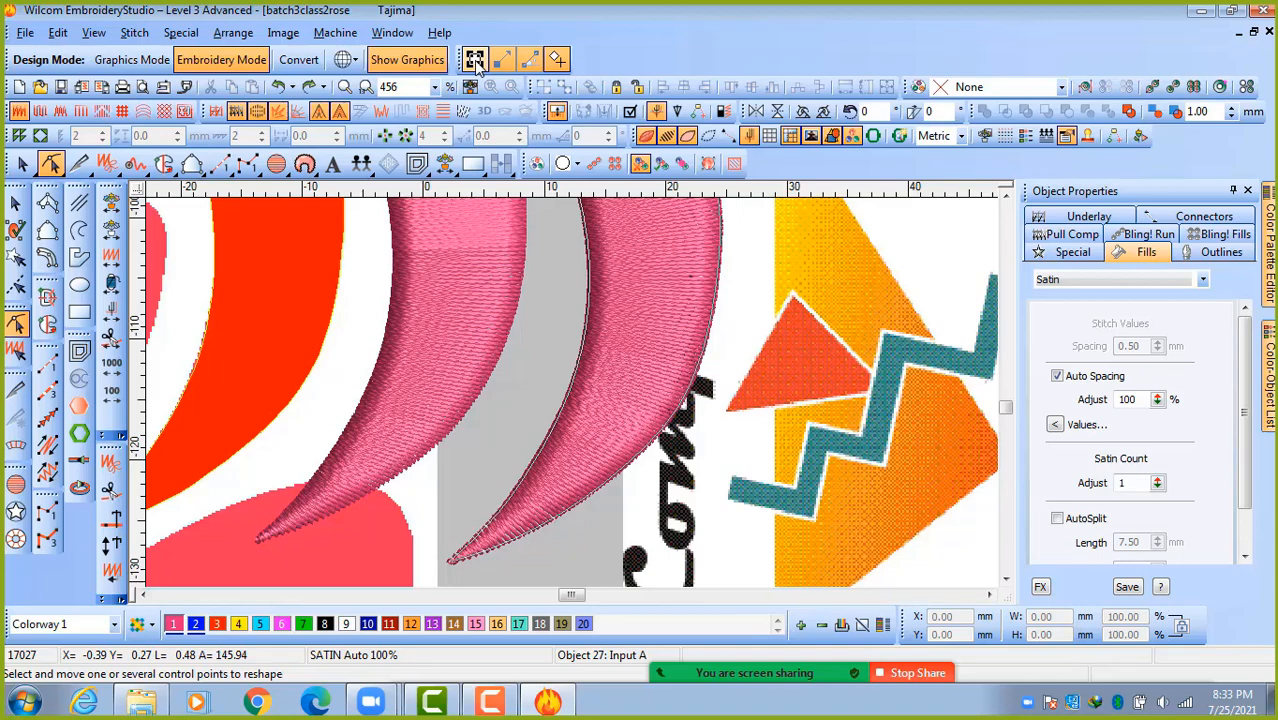
click(476, 62)
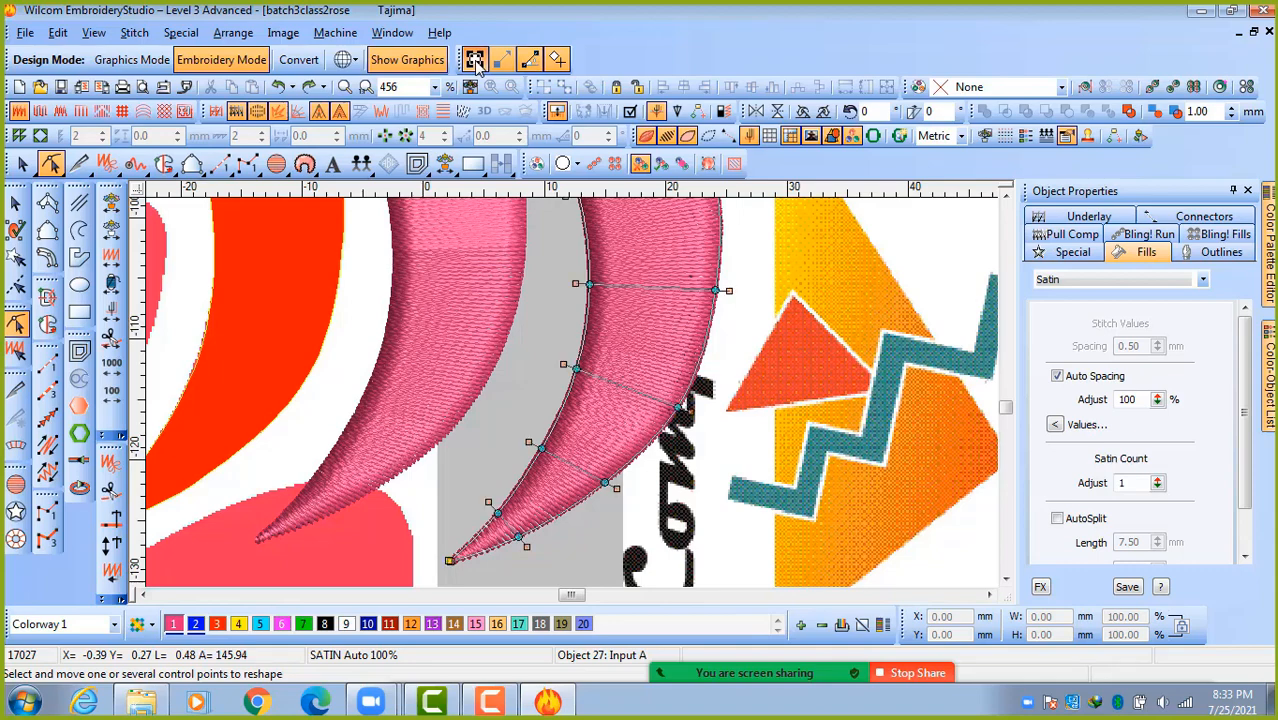
click(531, 62)
click(531, 62)
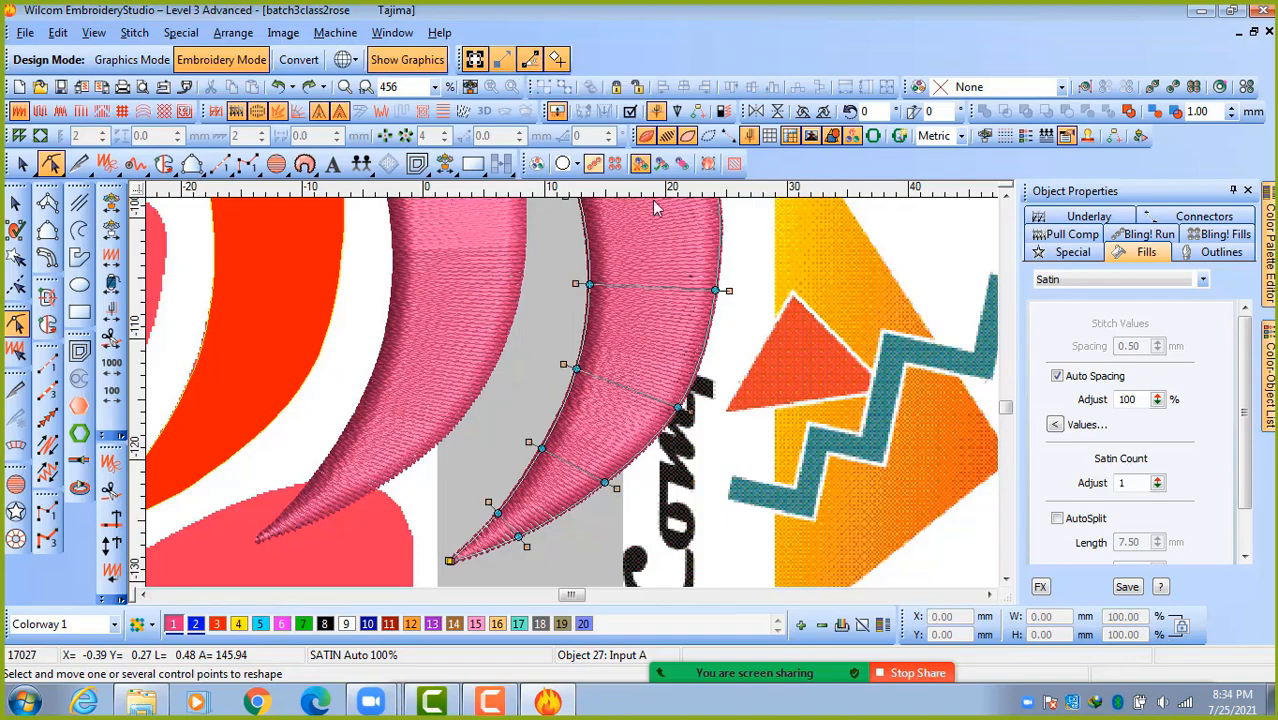
scroll(650, 333, down, 4)
scroll(572, 365, up, 4)
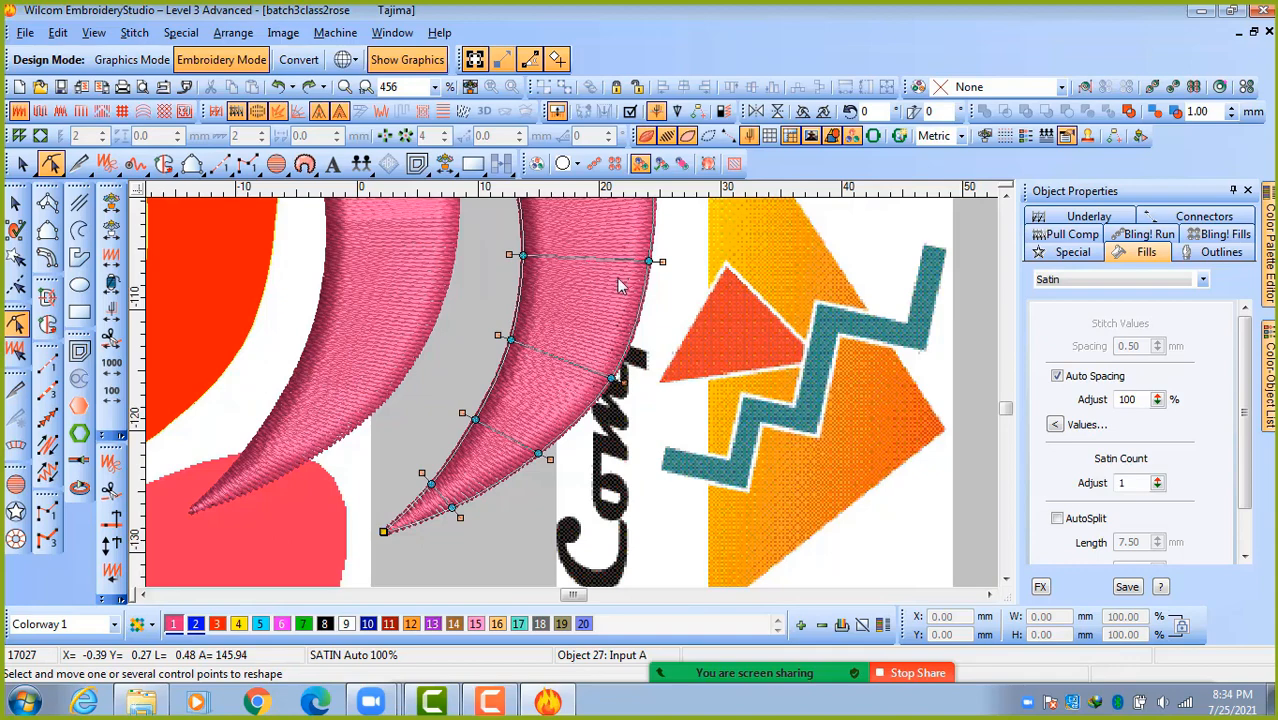
Mute the unmuted attendee in the Zoom meeting's participants list and minimize the list window.
mouse_move(890, 680)
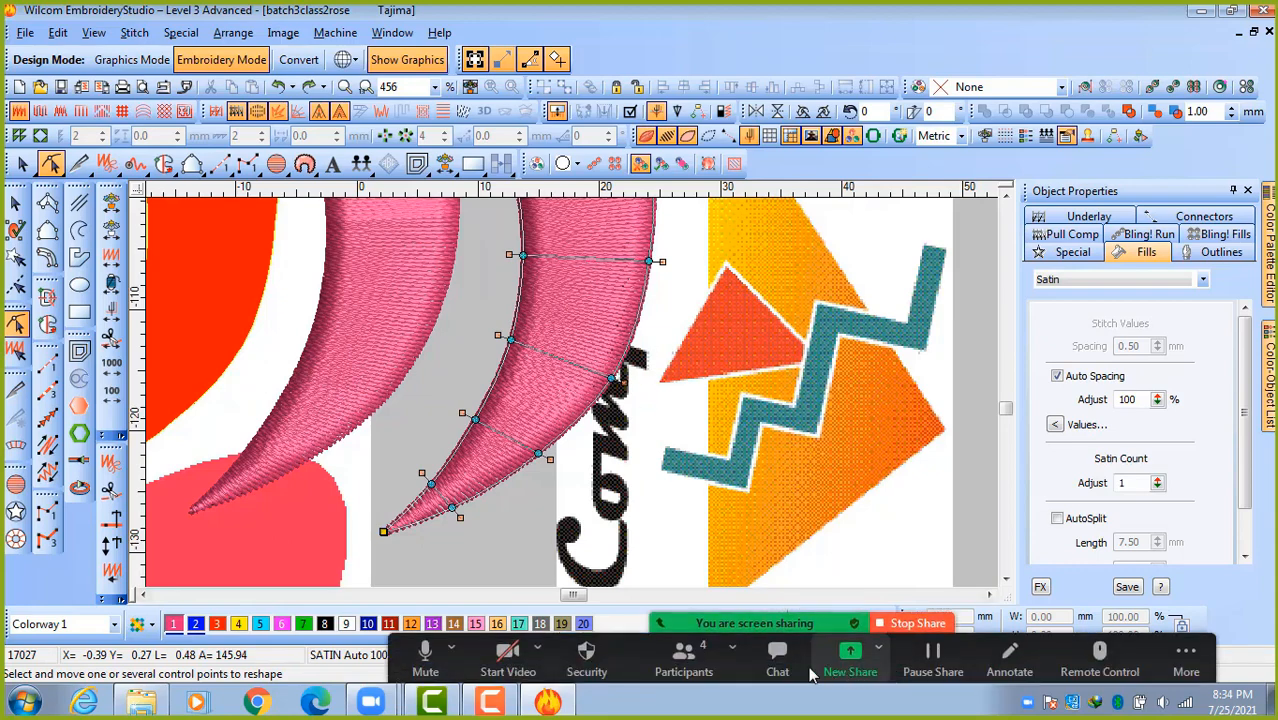
click(686, 658)
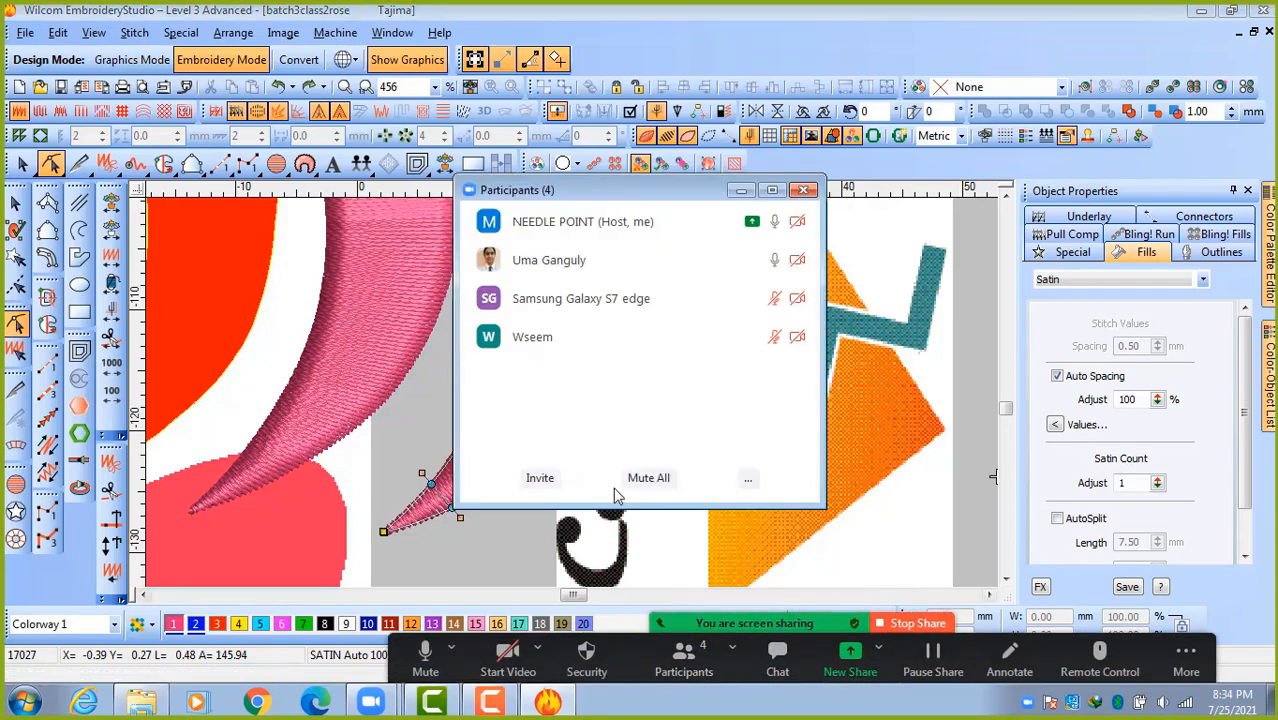
mouse_move(772, 272)
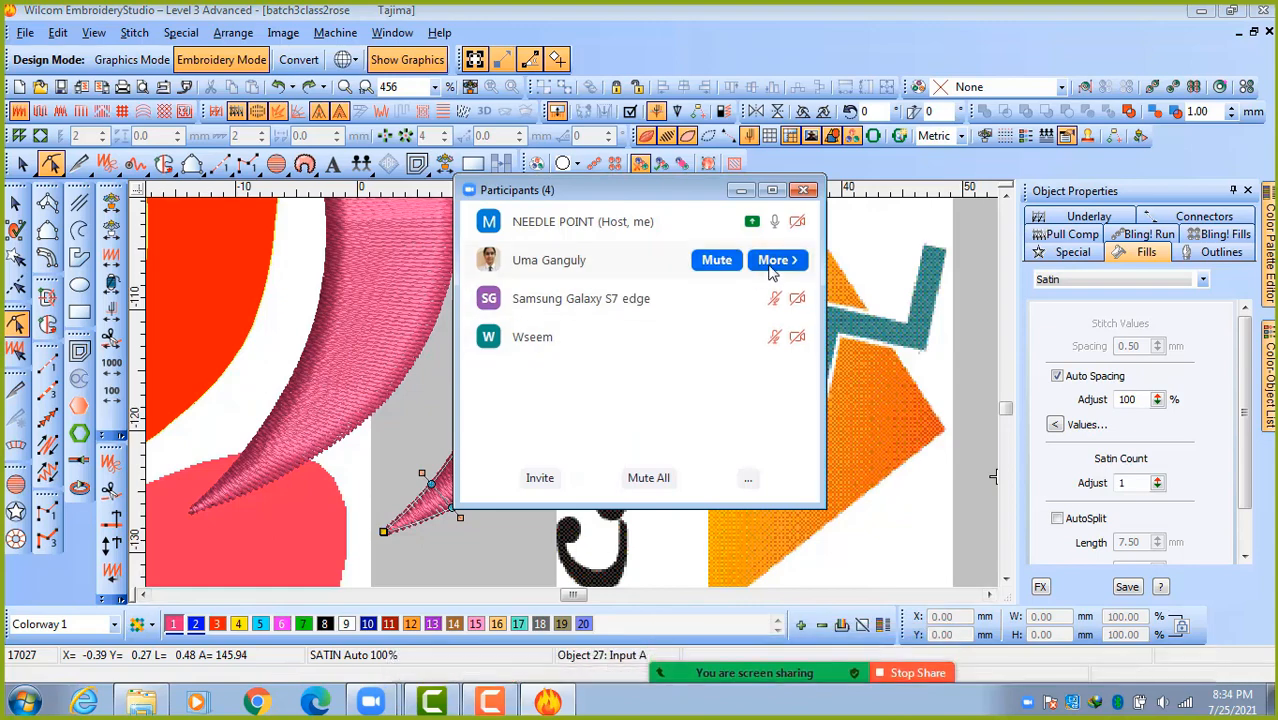
click(716, 261)
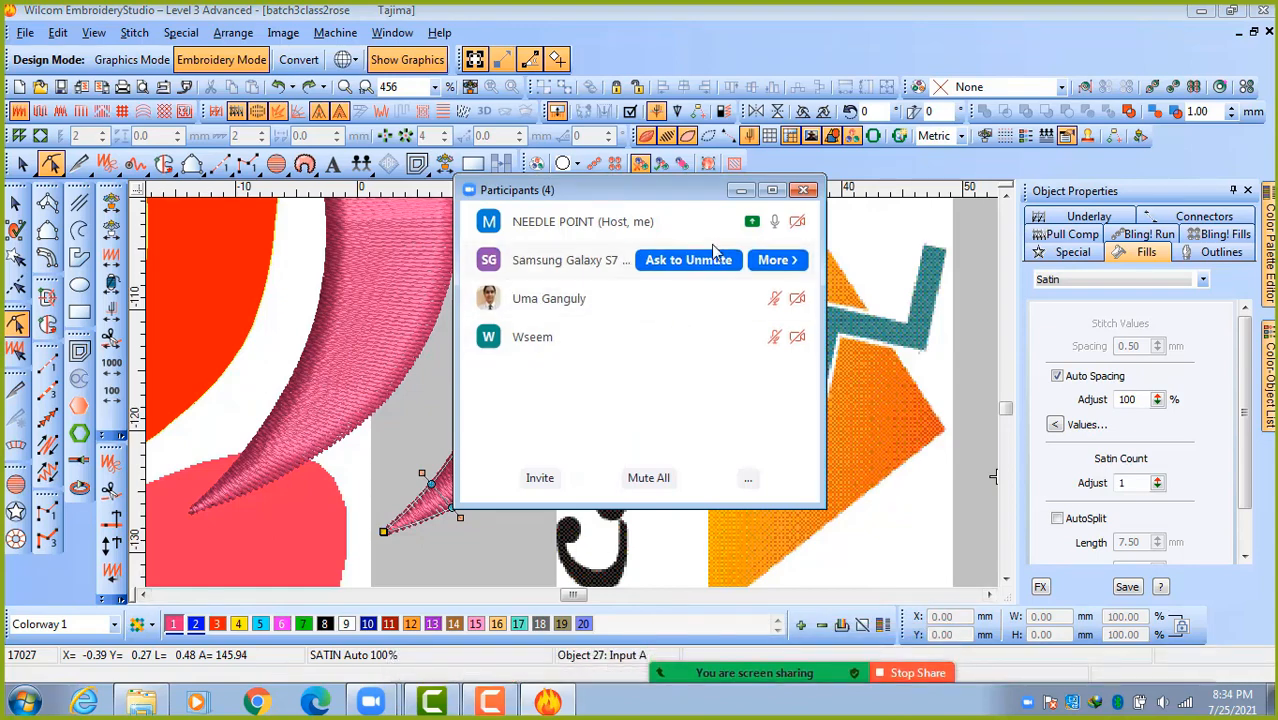
click(740, 191)
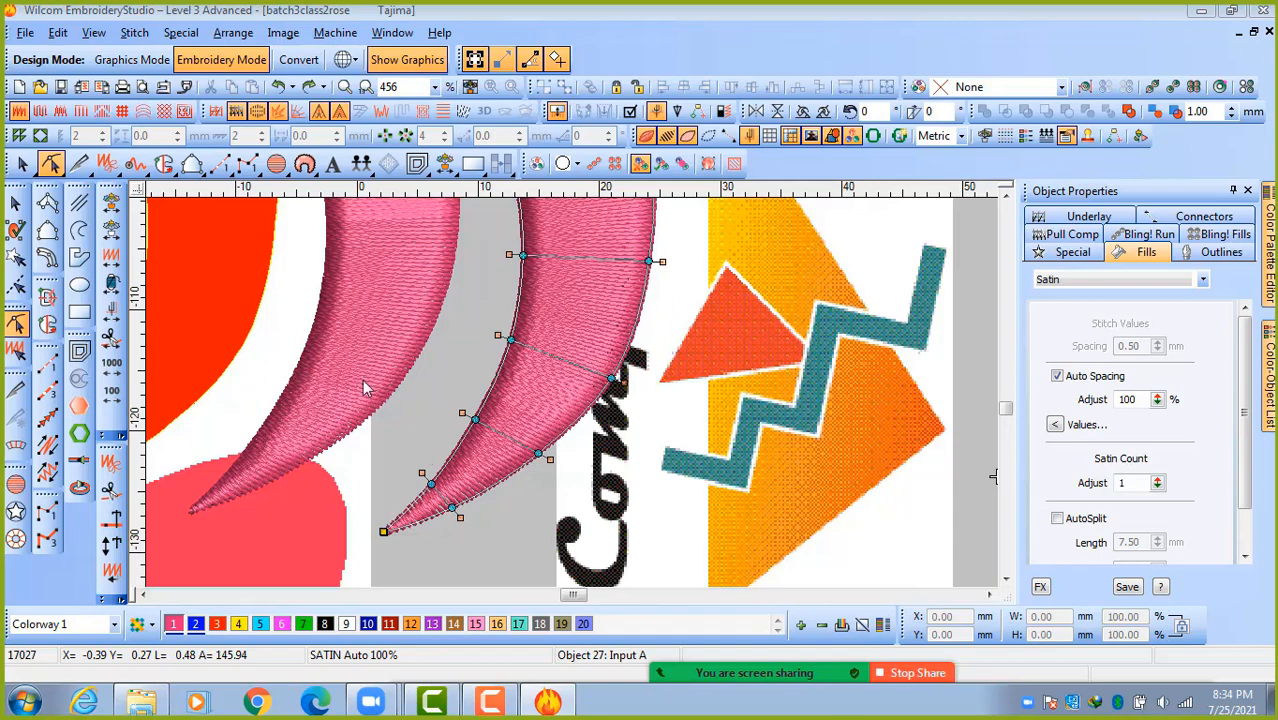
Select the first pink crescent beside the red shape and put it into Reshape mode to view its whole outline.
click(15, 205)
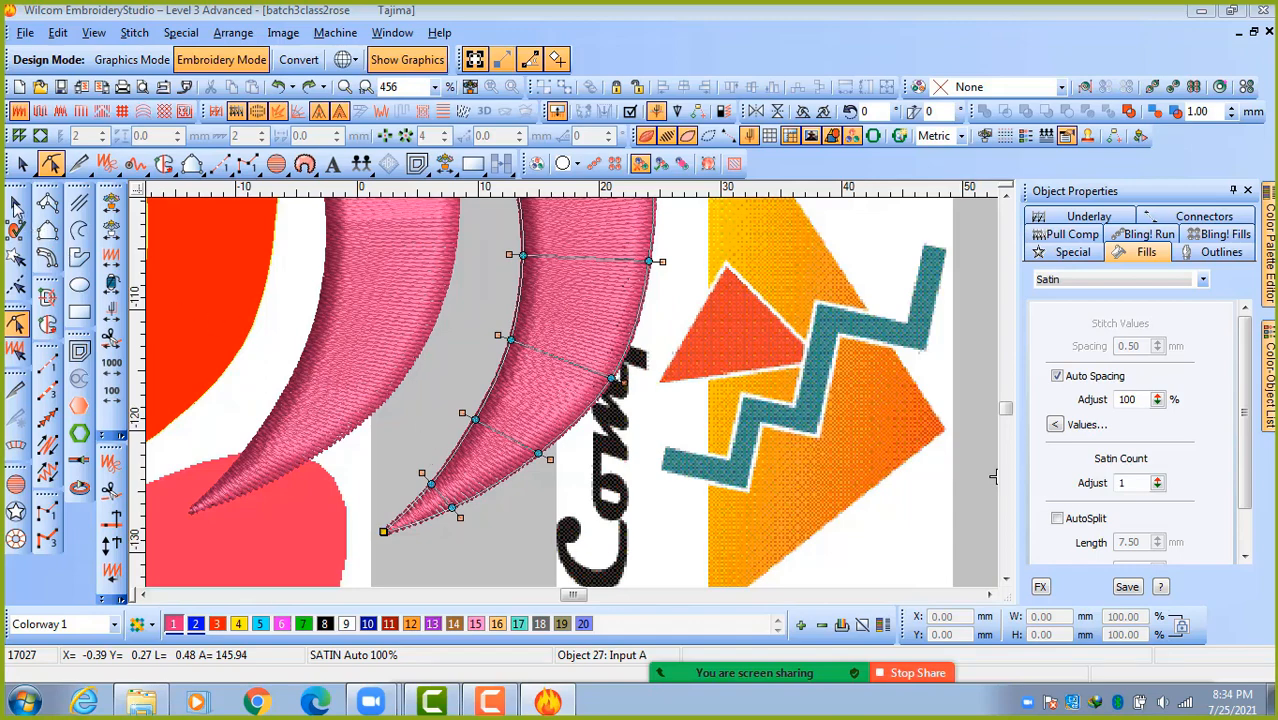
click(373, 344)
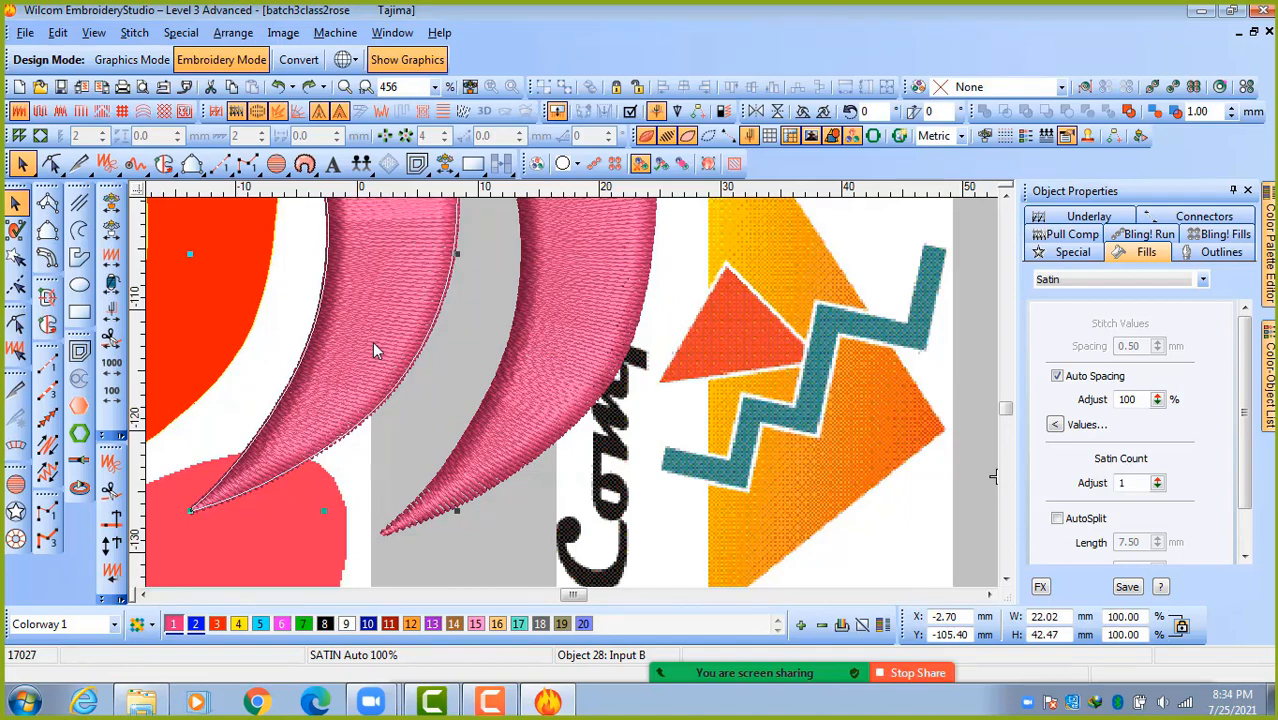
key(h)
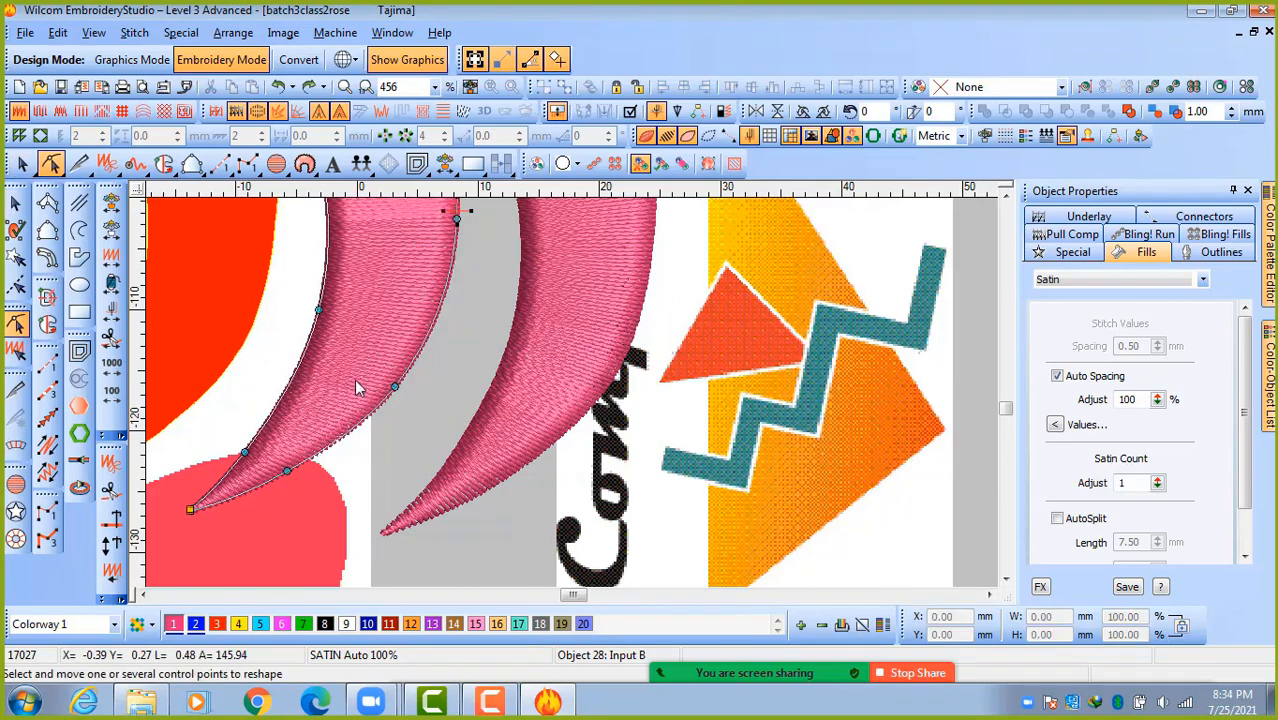
key(shift+z)
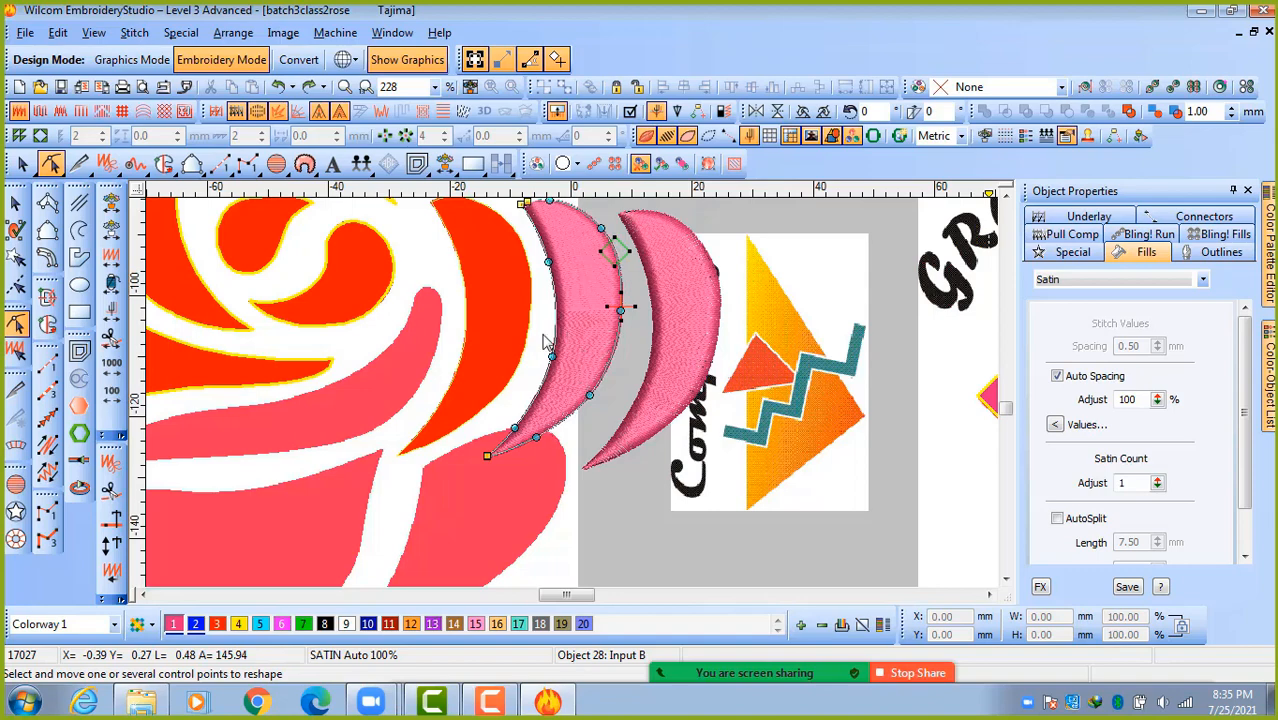
Move an end node at the crescent's lower tip slightly outward, and bring it back close to the other end node.
scroll(585, 270, up, 2)
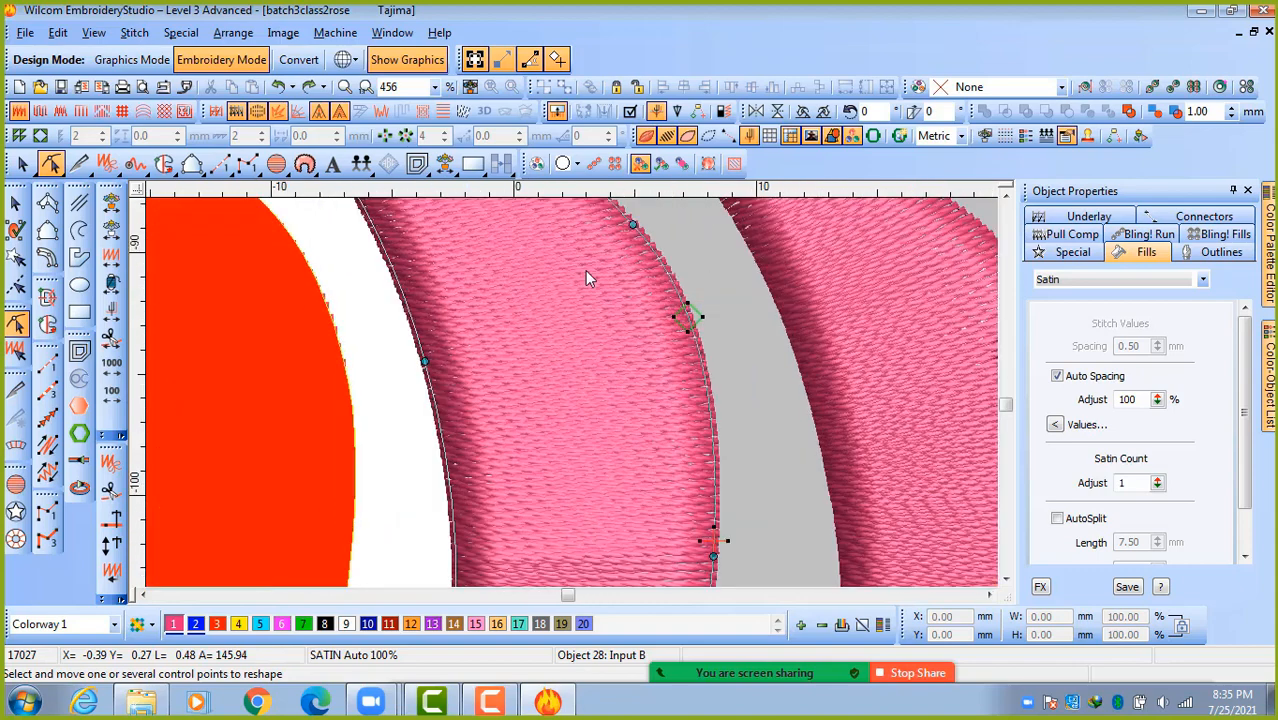
scroll(543, 355, down, 2)
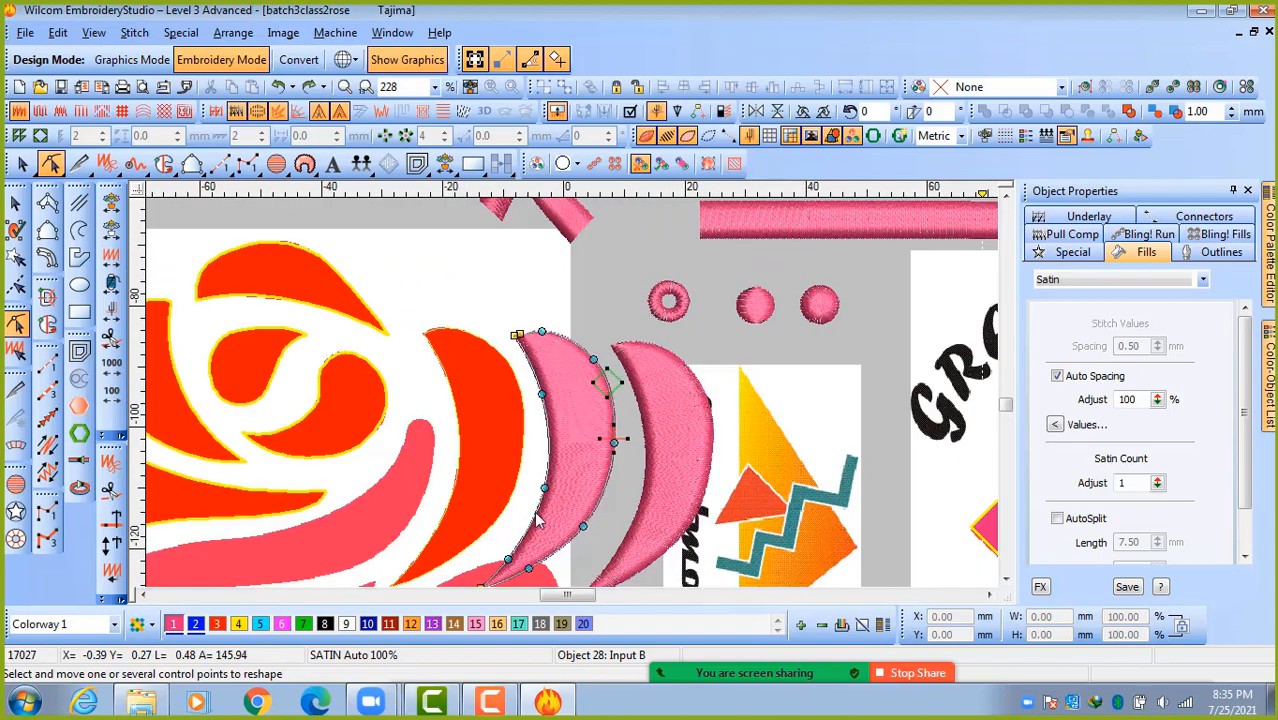
scroll(537, 520, down, 2)
scroll(549, 428, up, 4)
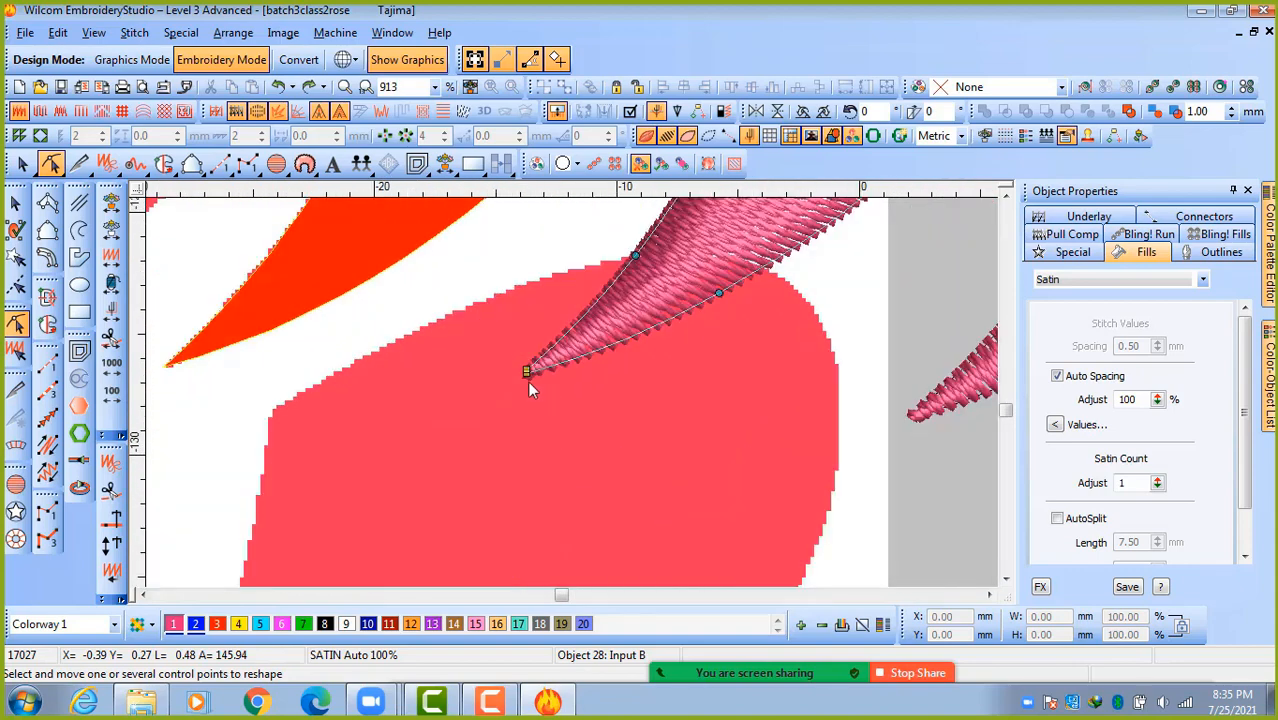
scroll(535, 371, up, 1)
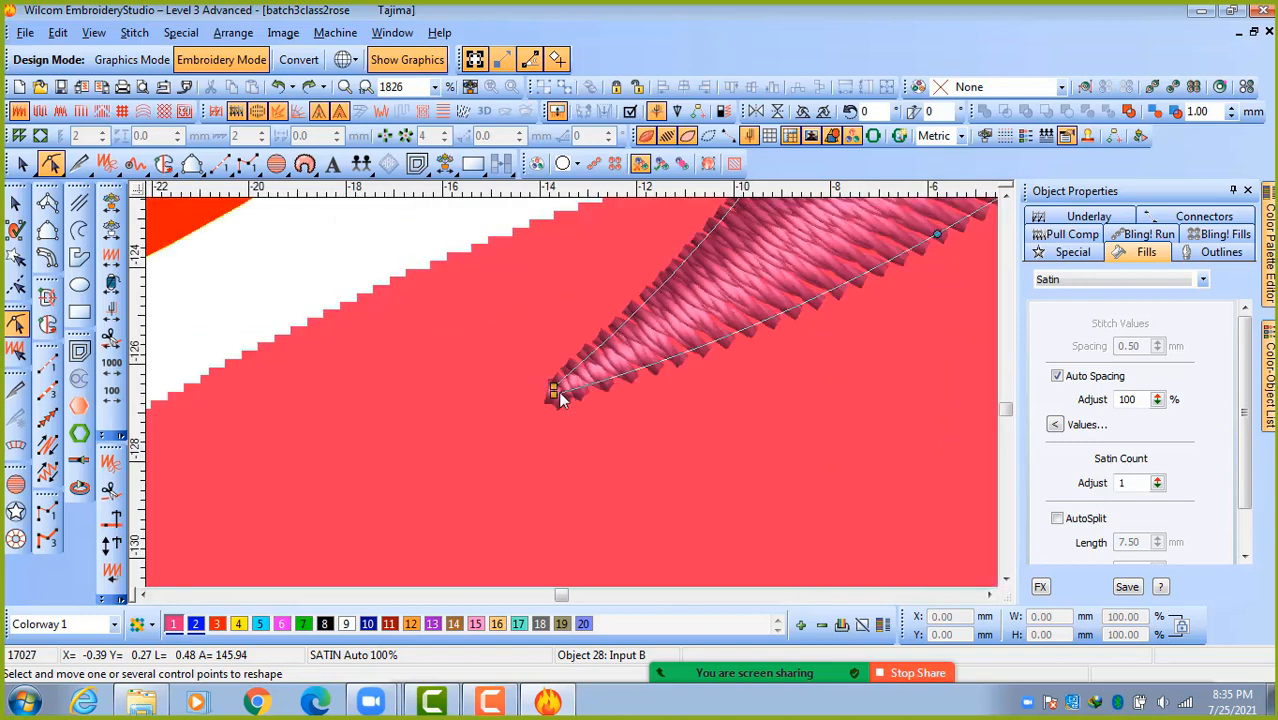
drag(552, 387, 525, 396)
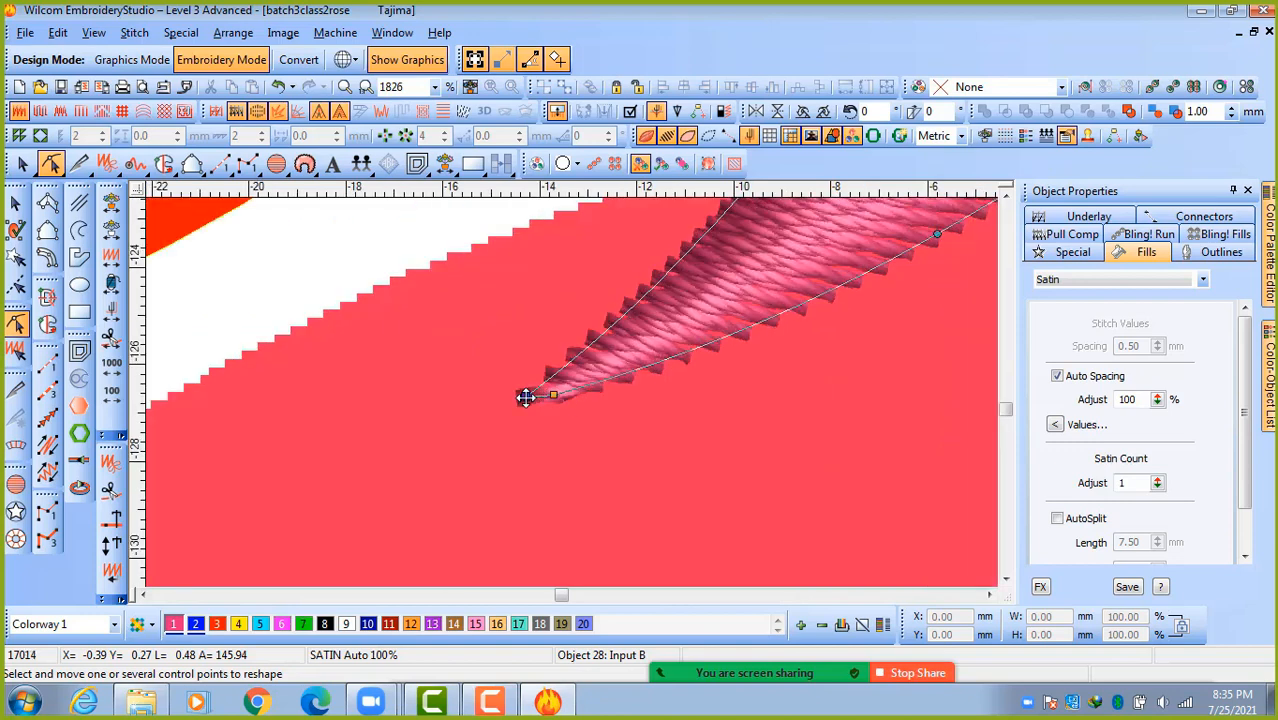
scroll(615, 365, down, 1)
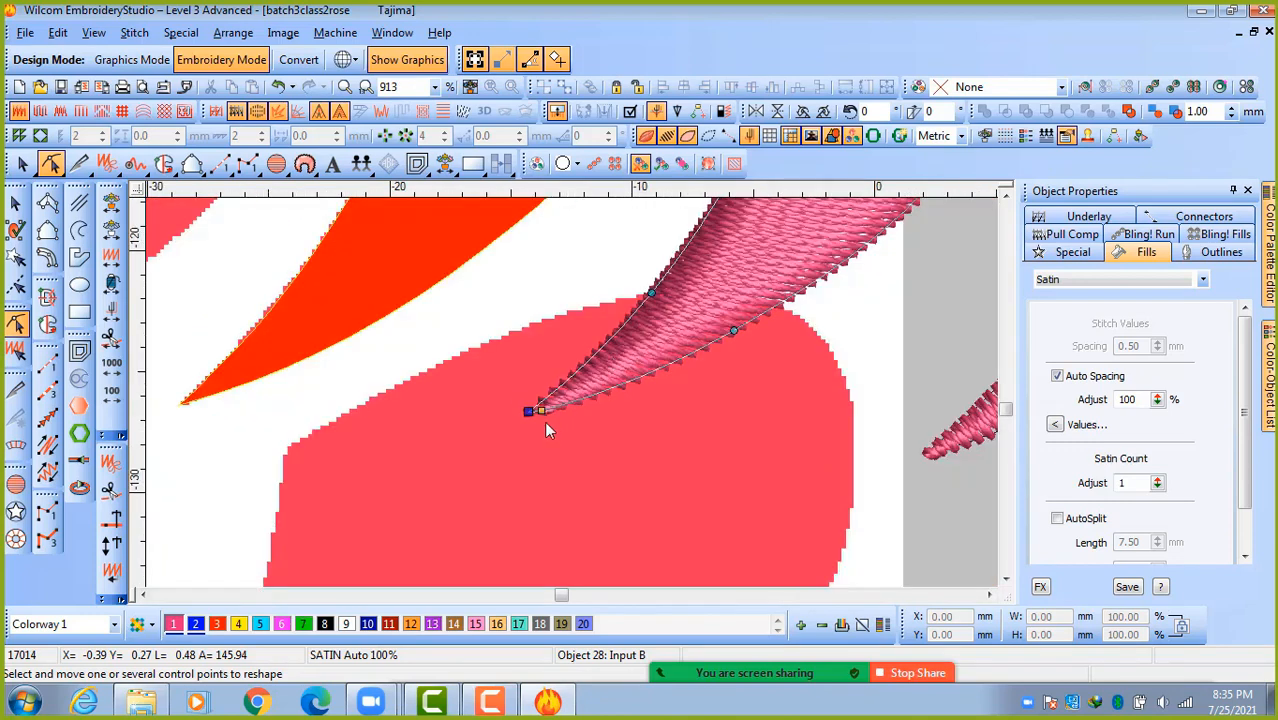
scroll(540, 418, up, 1)
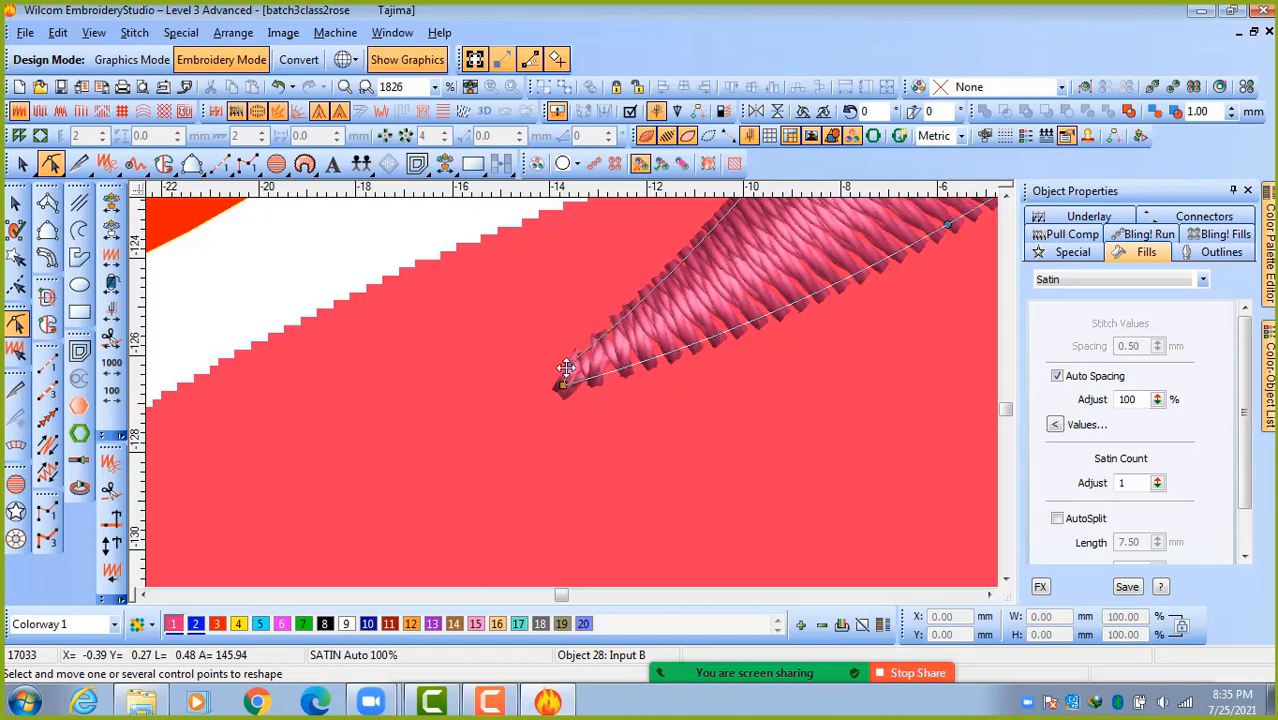
scroll(556, 373, down, 1)
scroll(577, 399, down, 5)
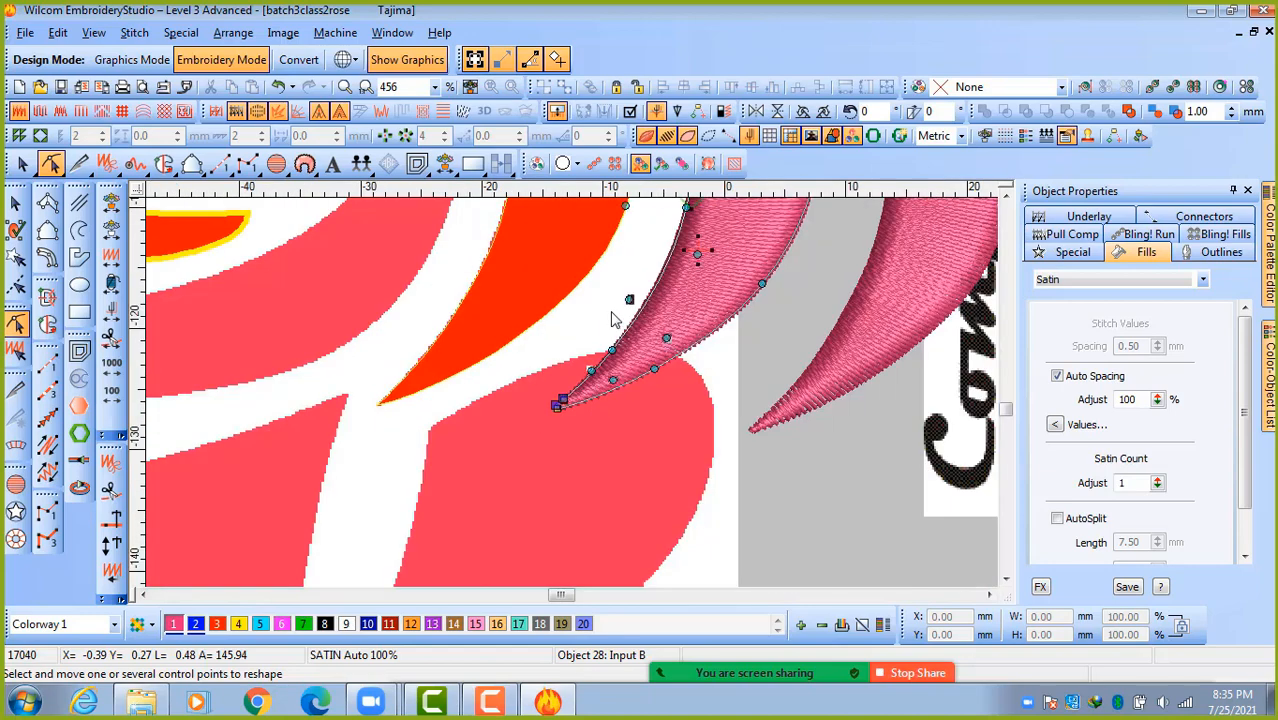
Move the outer-edge end node at the crescent's upper tip outward and partly back toward the other end node, and leave Reshape mode.
scroll(575, 398, up, 3)
scroll(519, 414, up, 3)
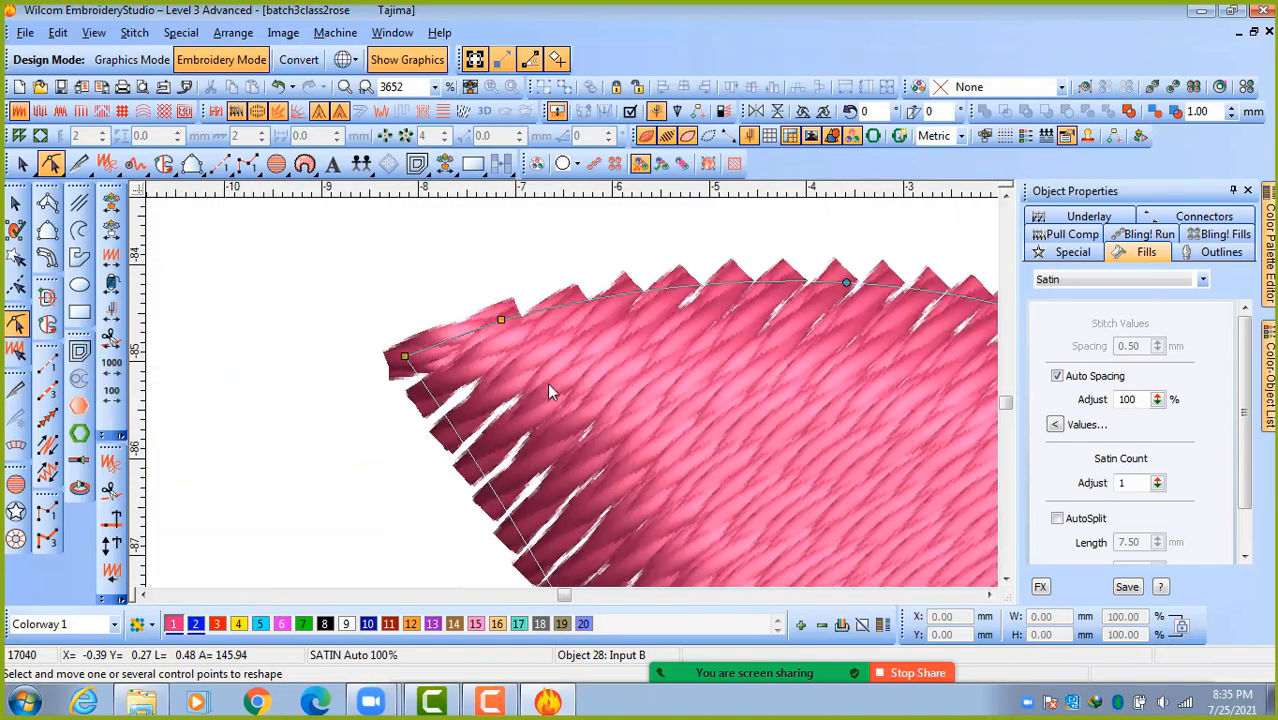
drag(501, 321, 386, 307)
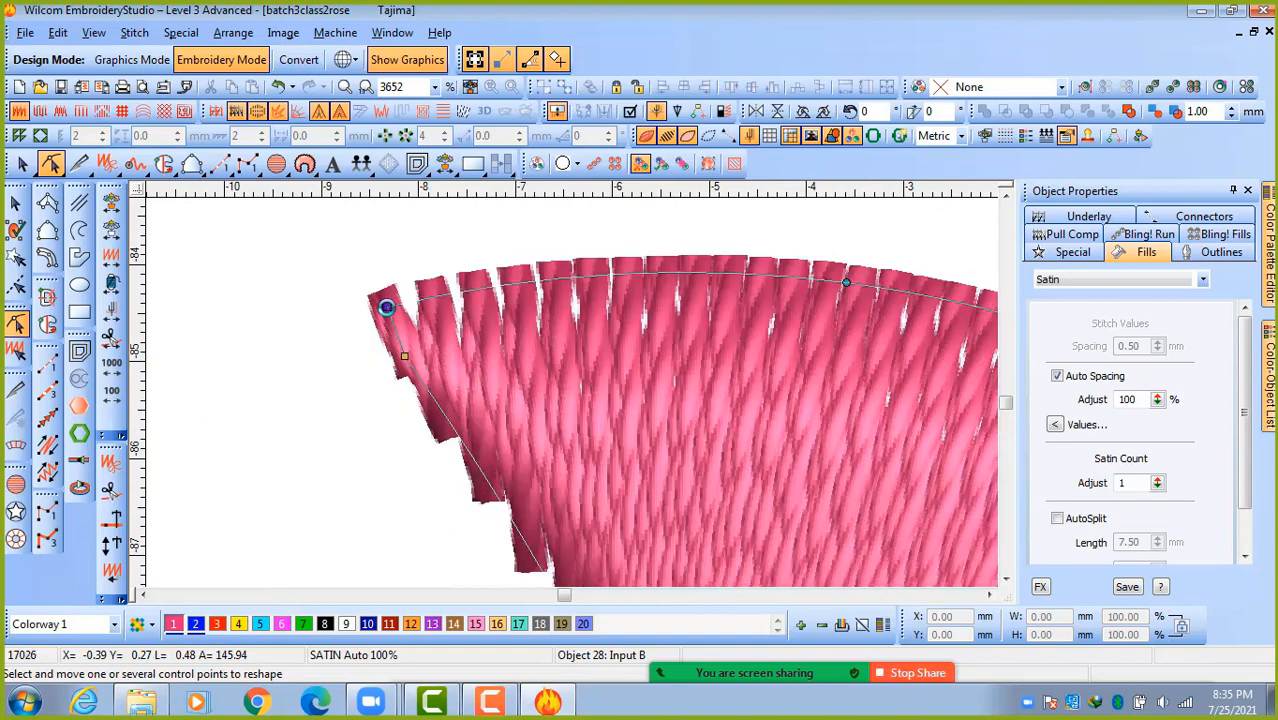
scroll(573, 392, down, 3)
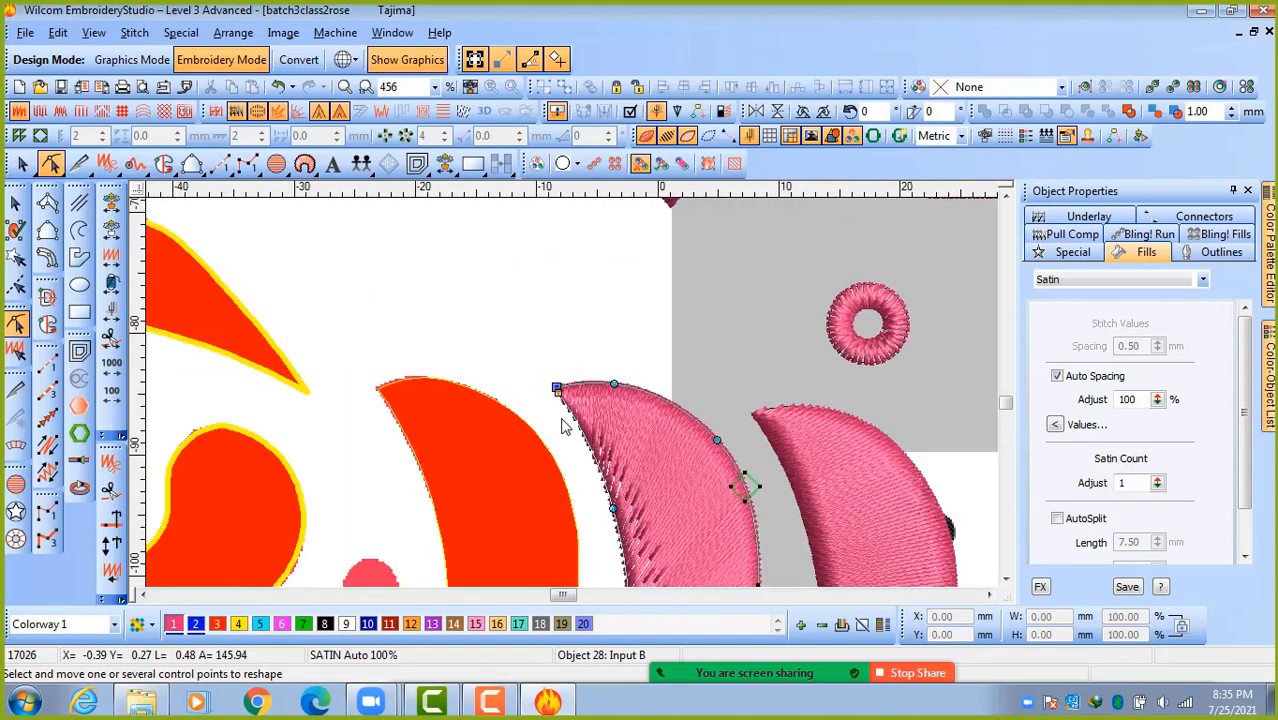
scroll(560, 395, up, 2)
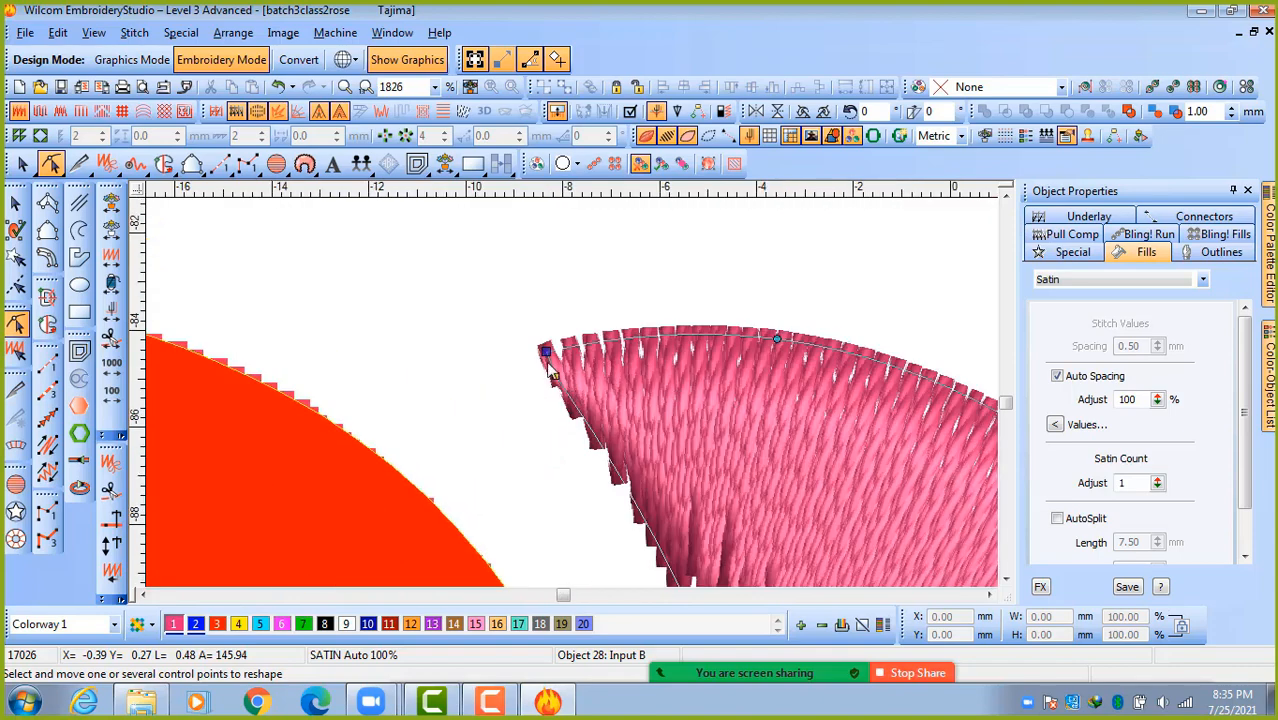
drag(556, 355, 565, 363)
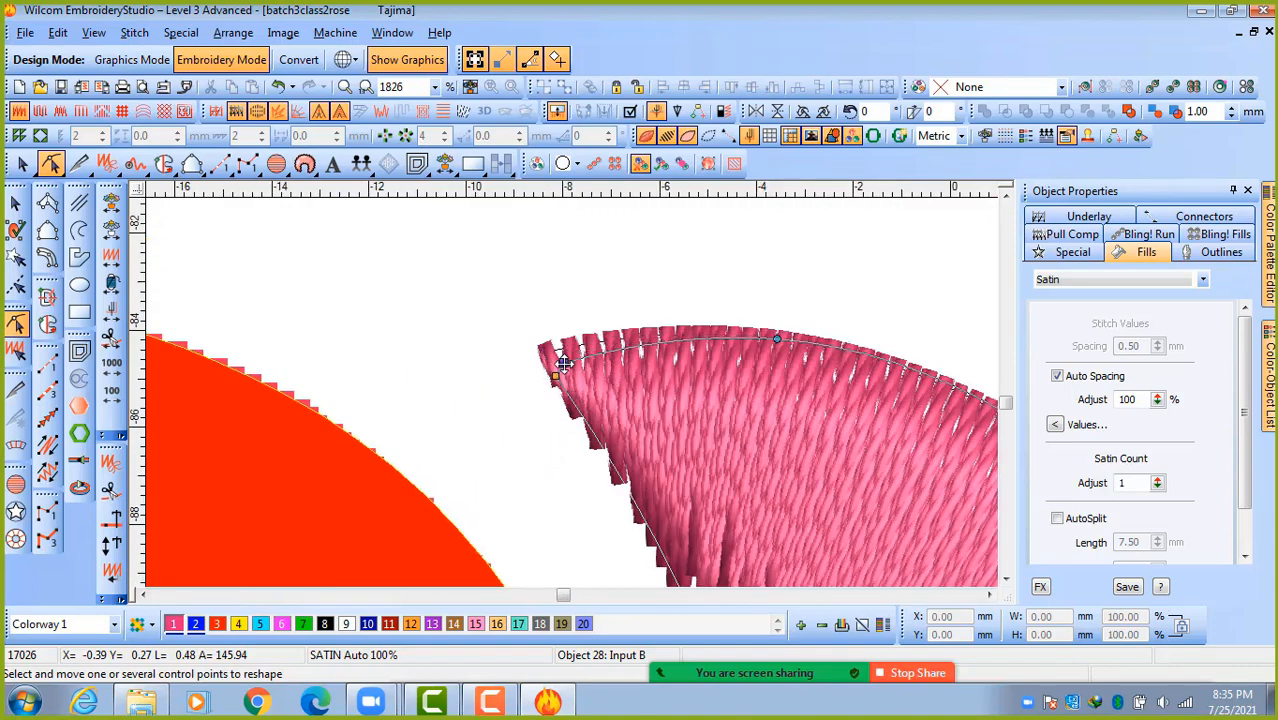
scroll(566, 390, down, 4)
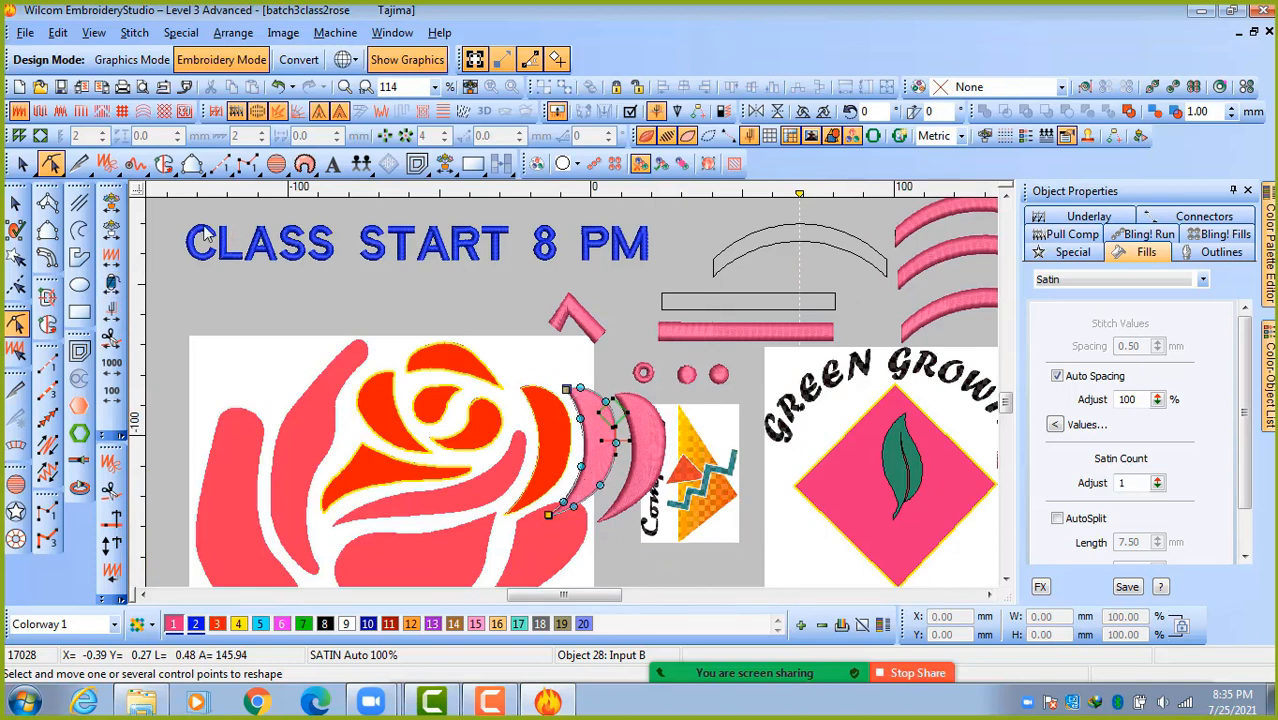
click(15, 203)
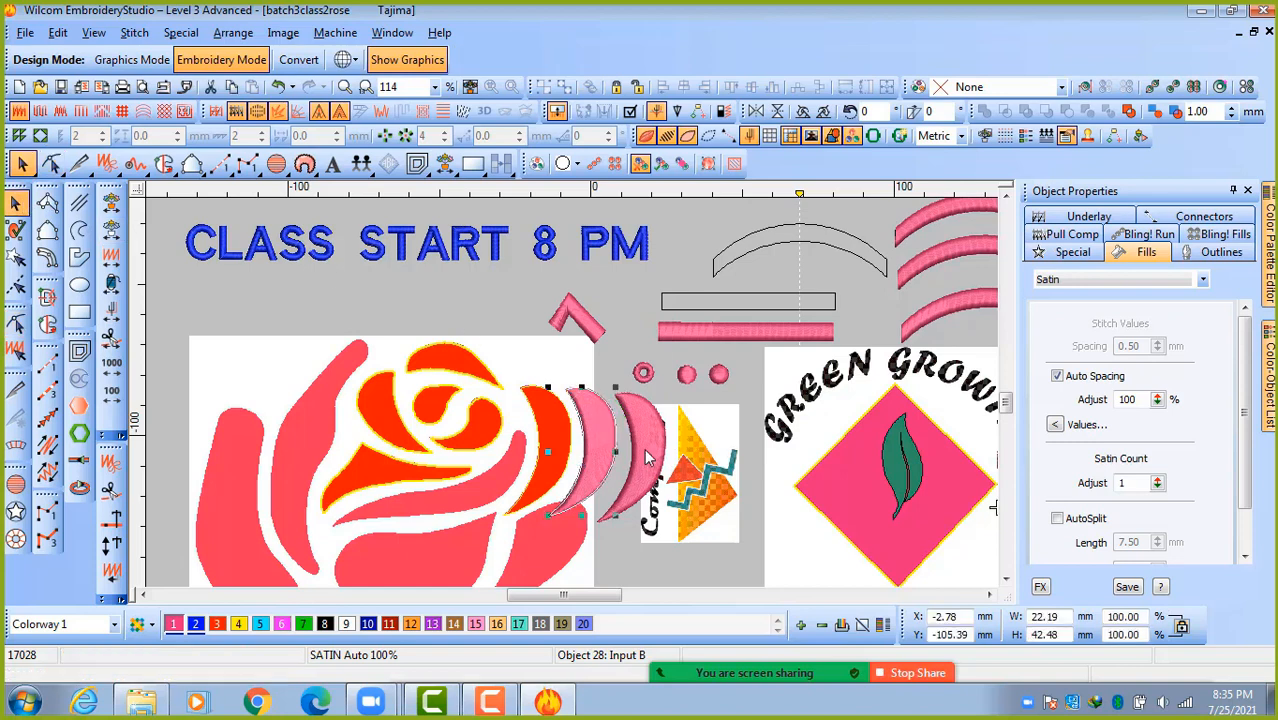
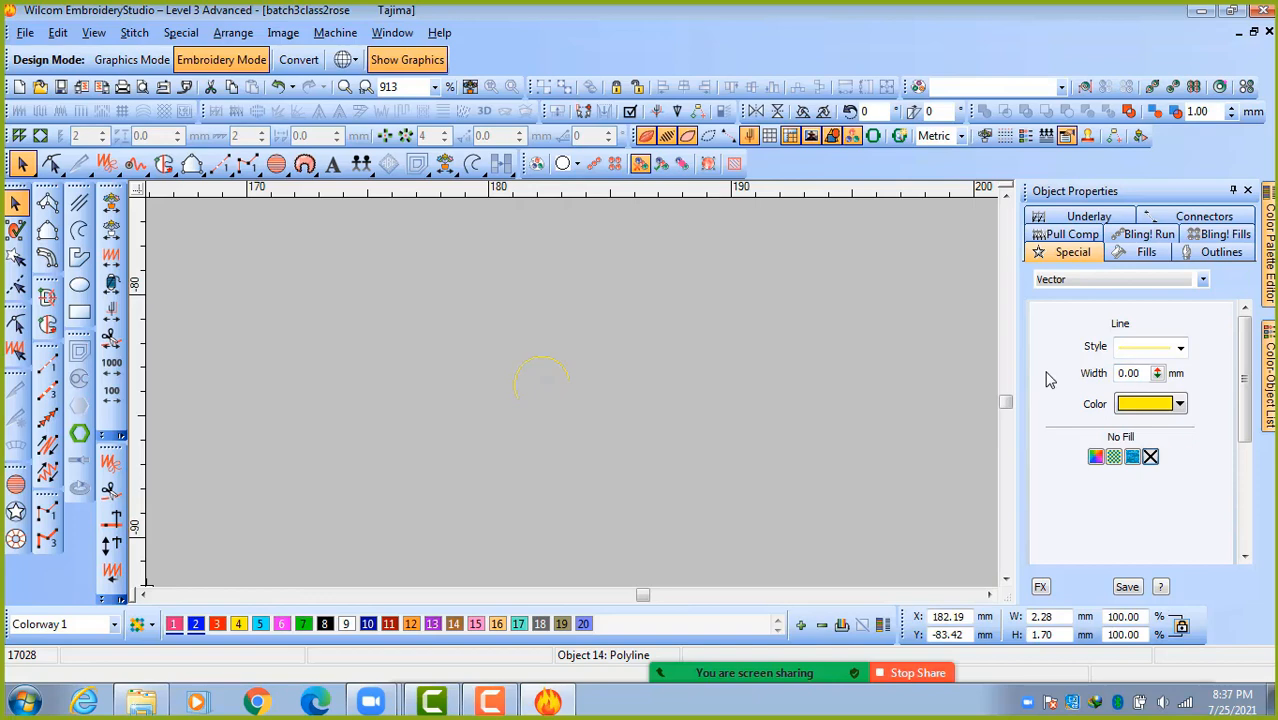
Duplicate the small yellow arc, mirror the copy horizontally, and place it directly to the right of the original.
click(541, 373)
key(ctrl+d)
click(757, 112)
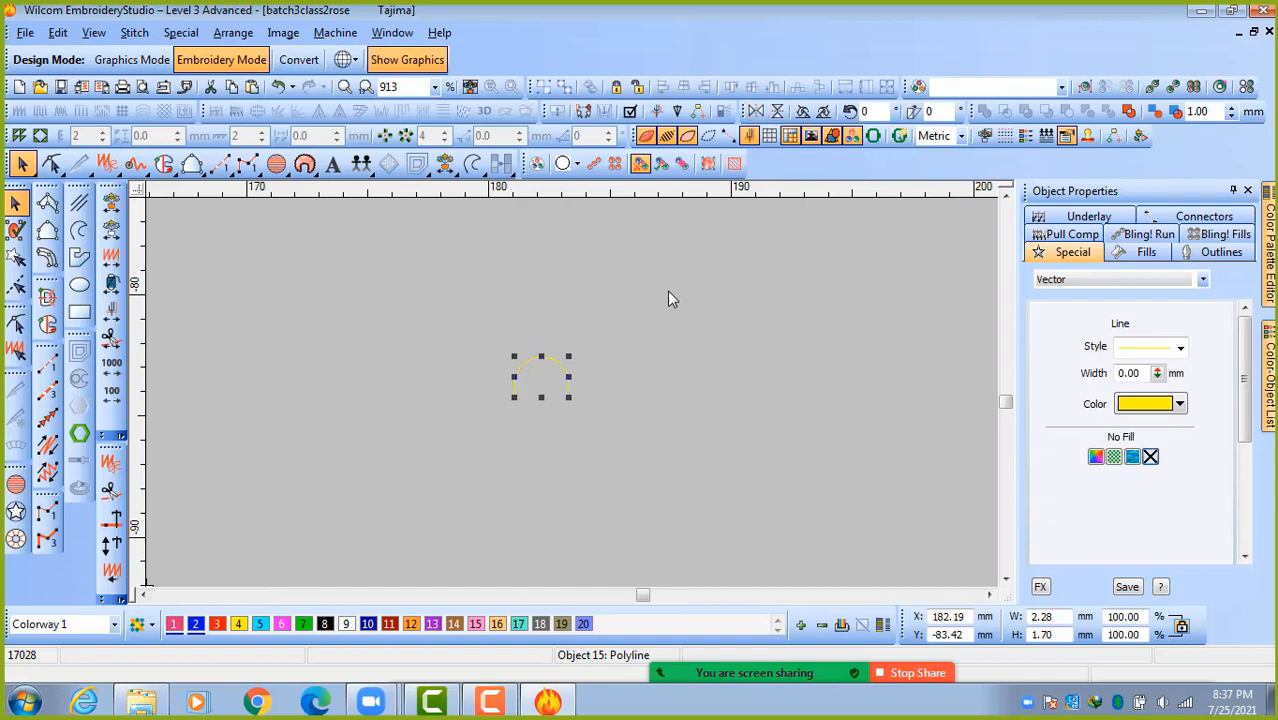
click(602, 368)
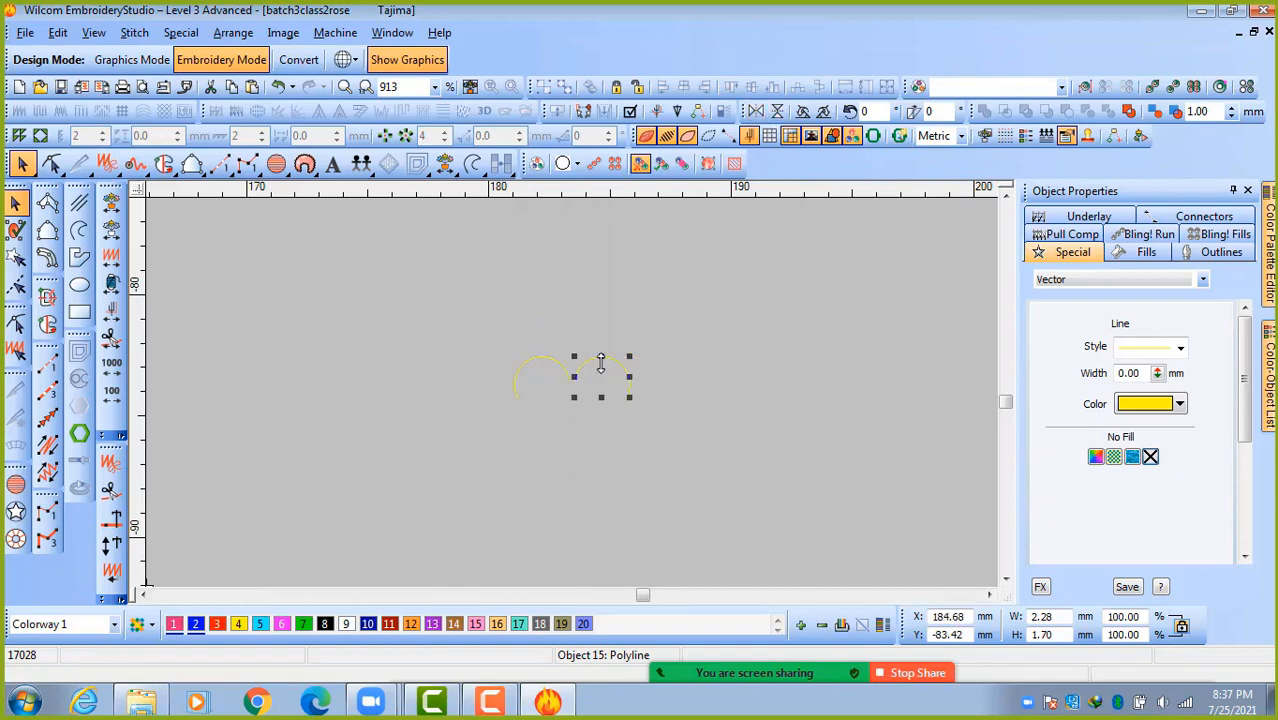
Select both yellow arcs and place a copy of the pair to their right, forming a row of four arcs.
click(665, 409)
drag(676, 328, 485, 436)
drag(570, 376, 673, 377)
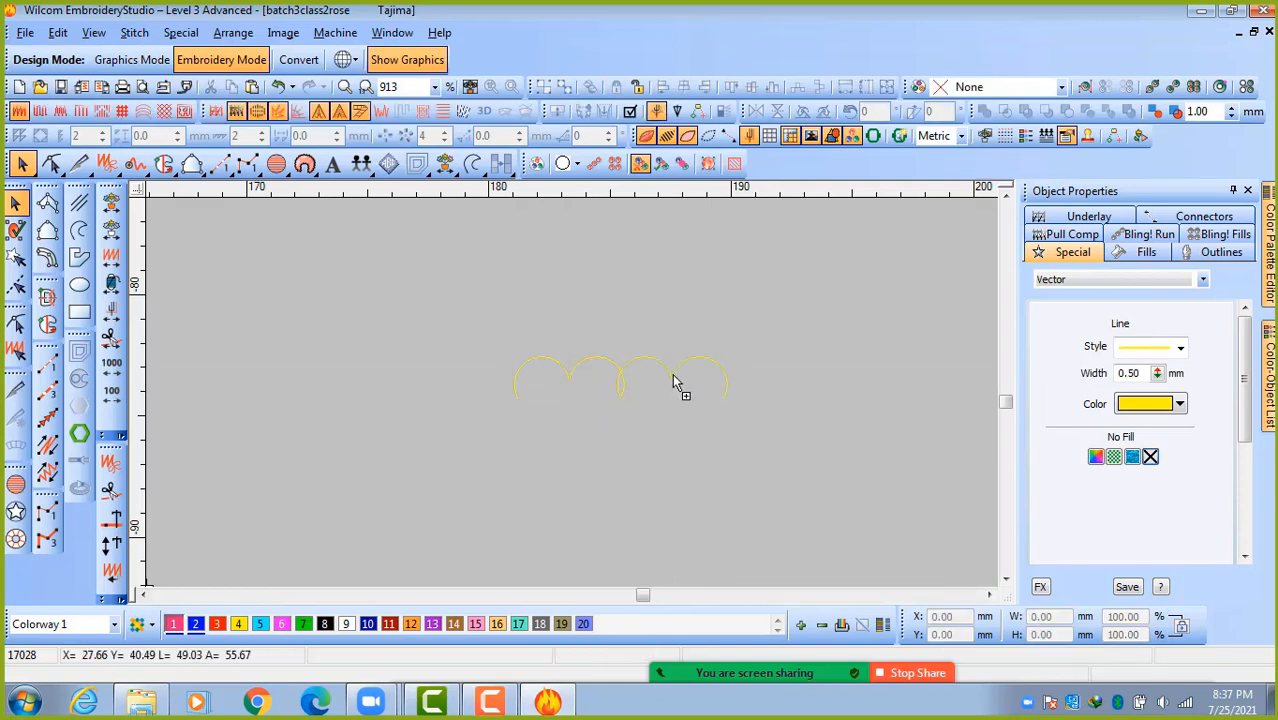
Rotate the right-hand pair of arcs clockwise to curve the row, and rotate all four arcs counterclockwise into an upright scalloped fan.
drag(743, 327, 615, 419)
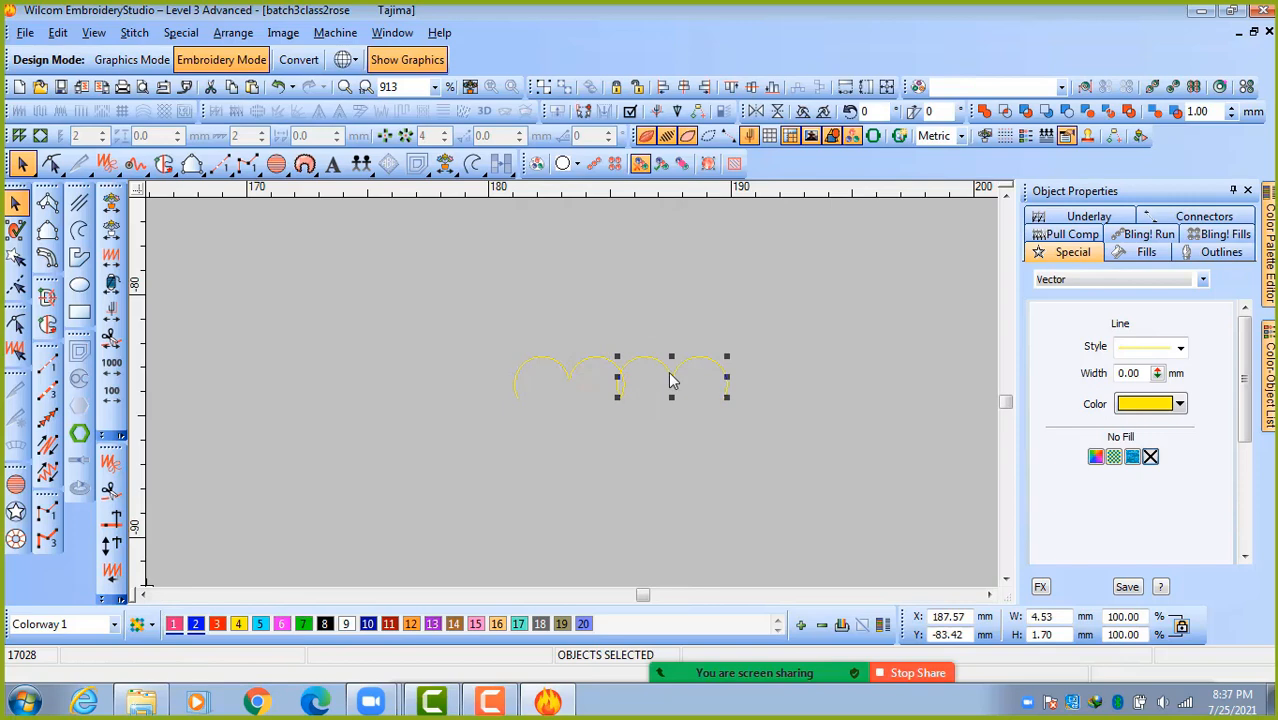
click(673, 373)
drag(727, 357, 743, 445)
click(509, 368)
drag(482, 345, 729, 509)
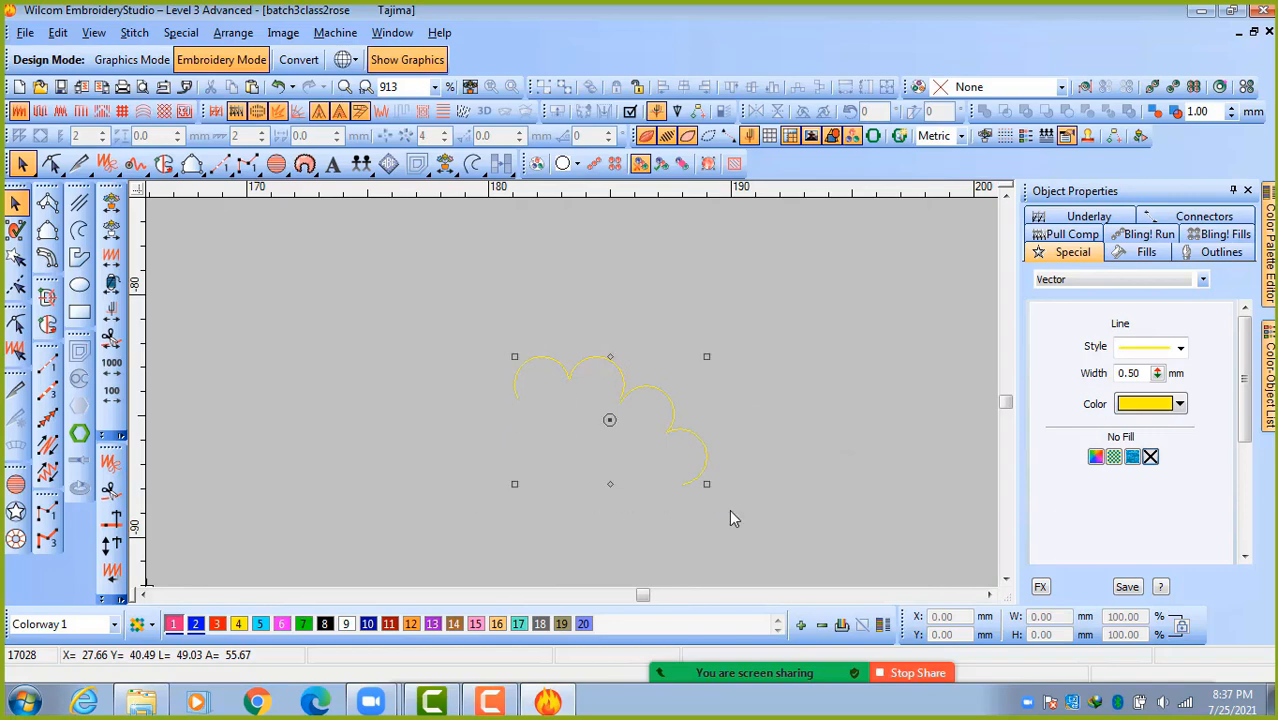
drag(514, 485, 556, 511)
click(746, 488)
Draw a circle about 2.5 mm in diameter centred below the scalloped arcs.
click(79, 284)
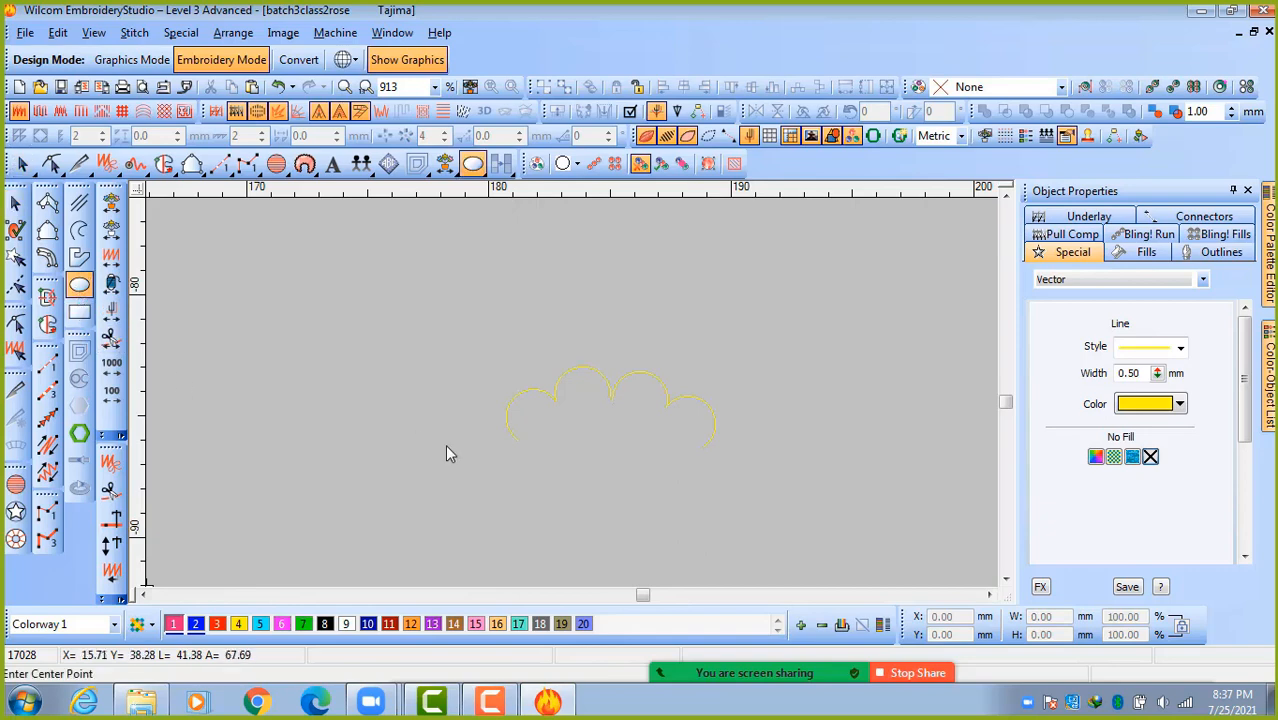
click(607, 486)
click(629, 495)
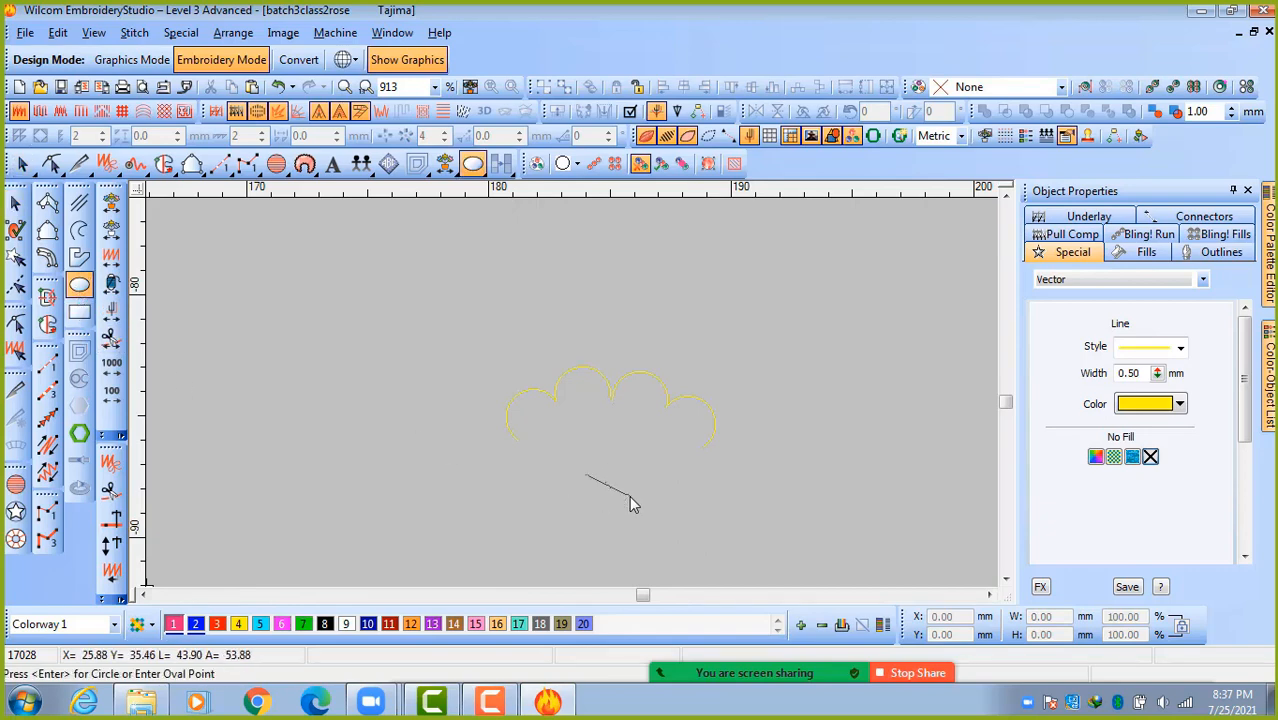
key(Return)
click(15, 203)
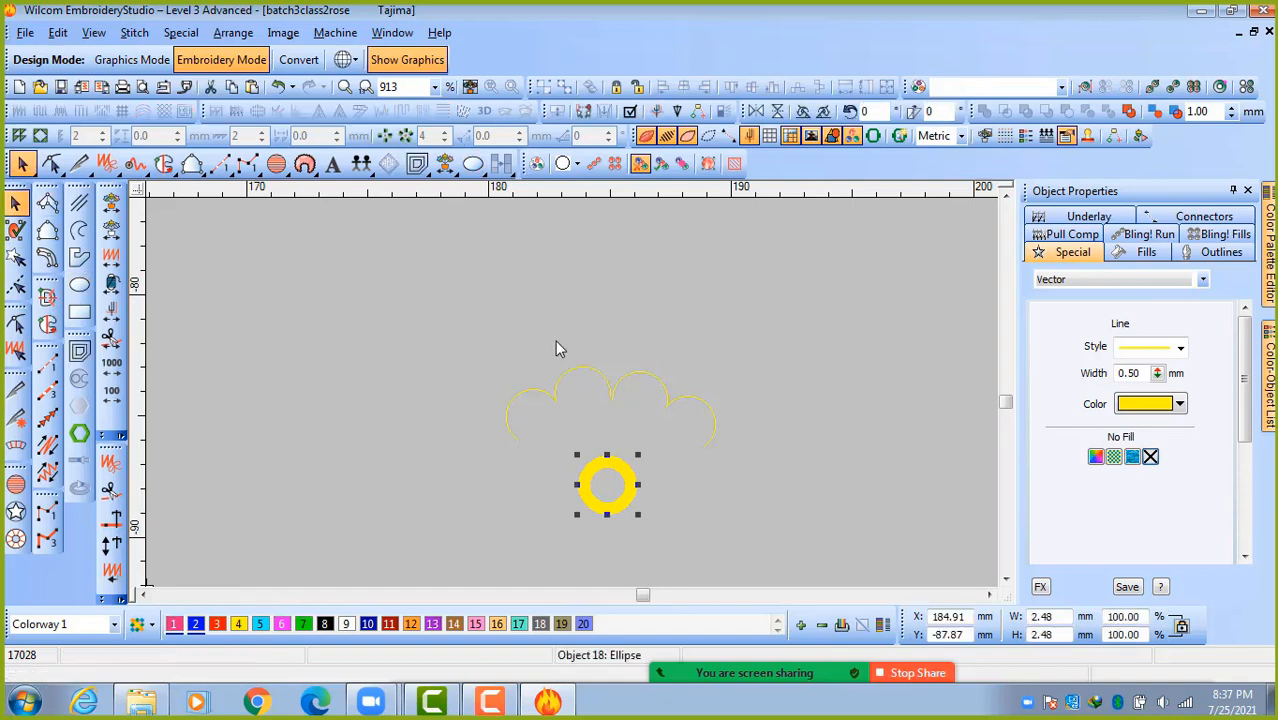
Select the scalloped arcs together with the circle and rotate them slightly counterclockwise.
click(721, 458)
drag(622, 438, 667, 521)
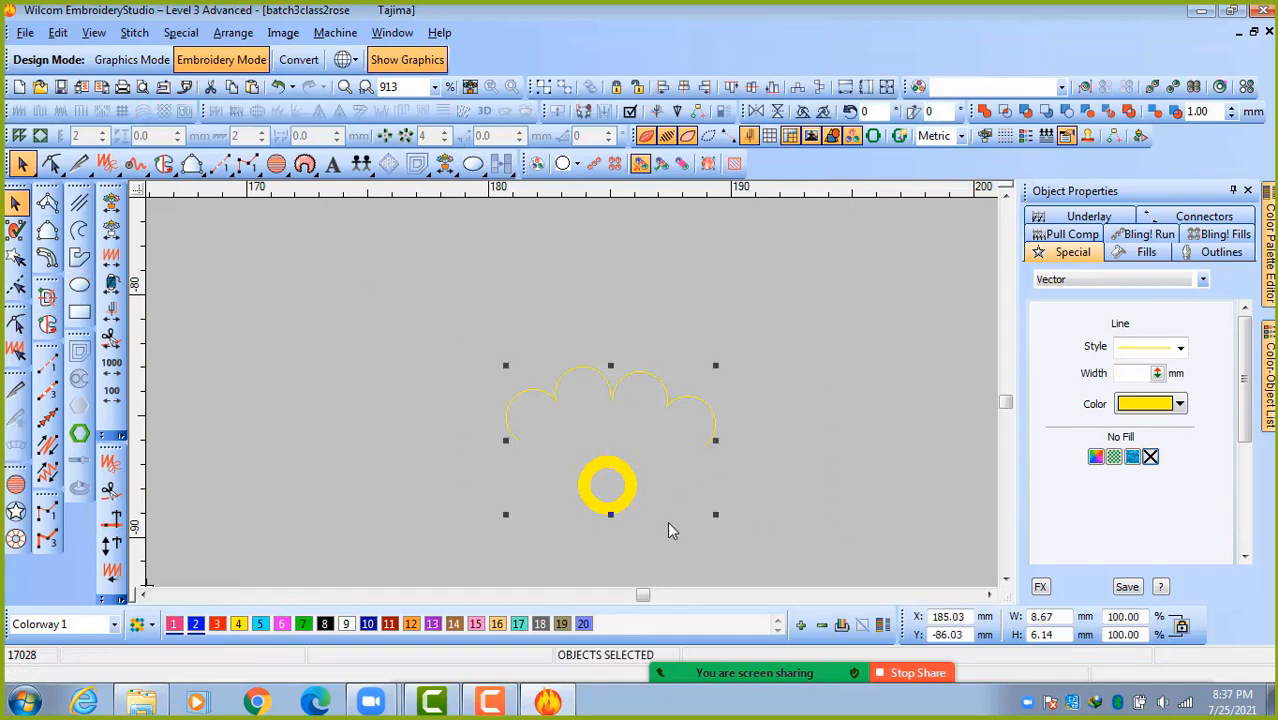
drag(506, 515, 514, 523)
click(781, 496)
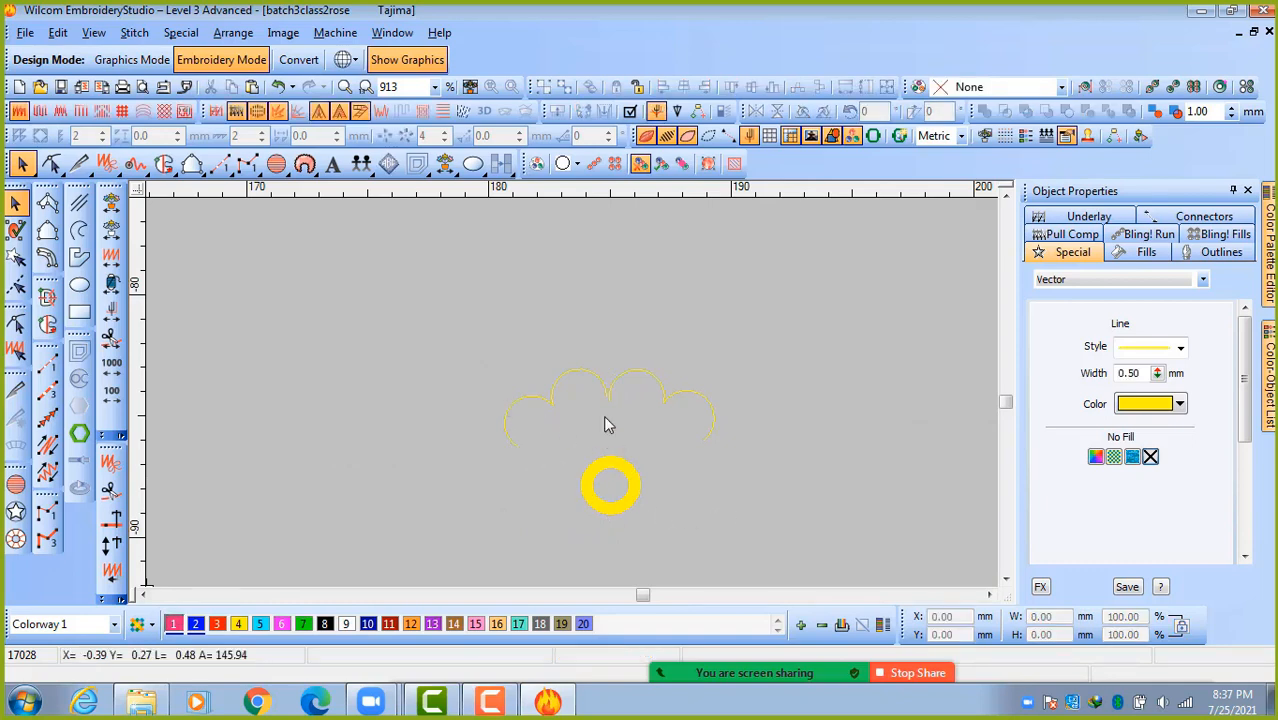
Start a satin Input B shape, placing paired points along the ring's upper-left edge and around the leftmost scallop.
click(47, 203)
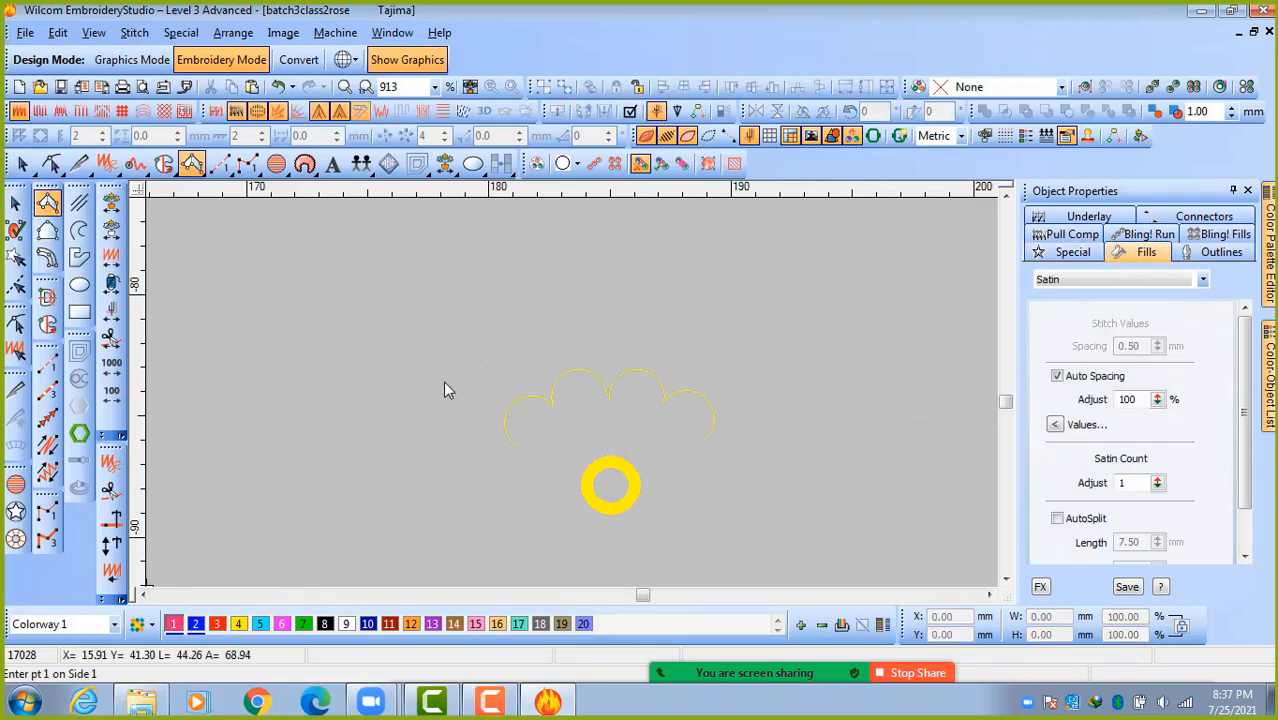
scroll(567, 471, up, 1)
click(601, 424)
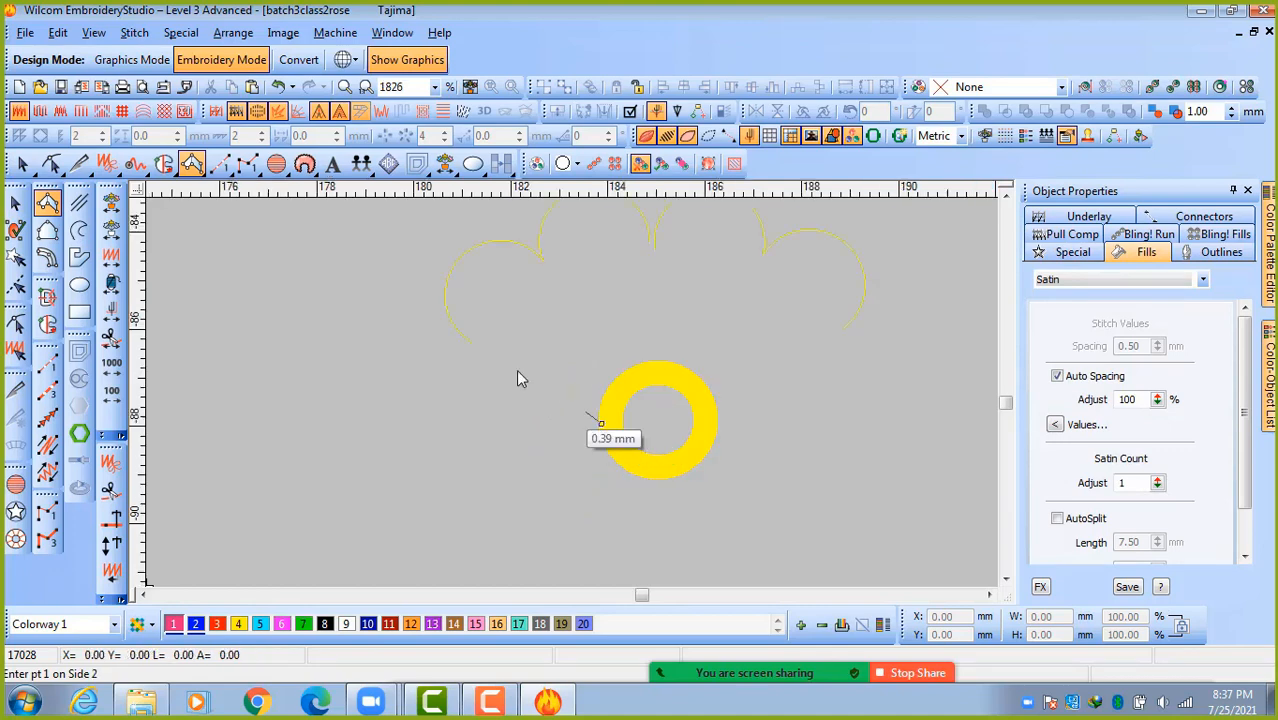
click(470, 344)
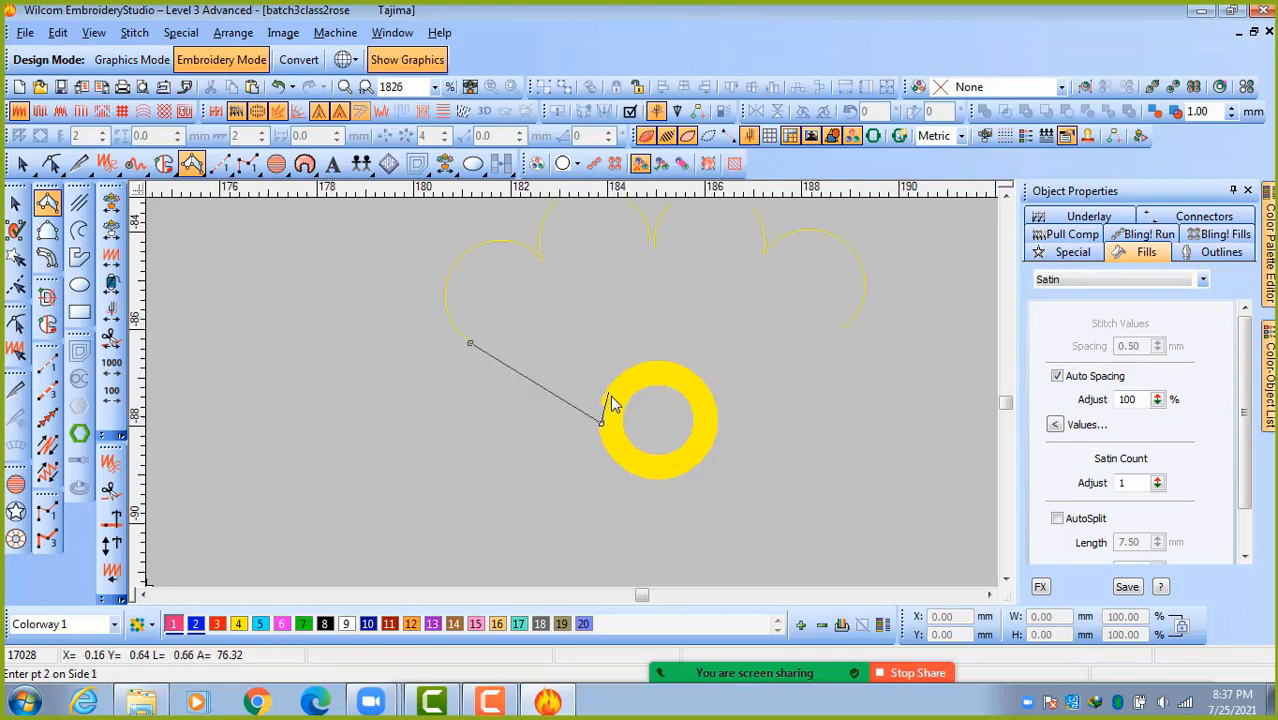
click(610, 397)
click(455, 265)
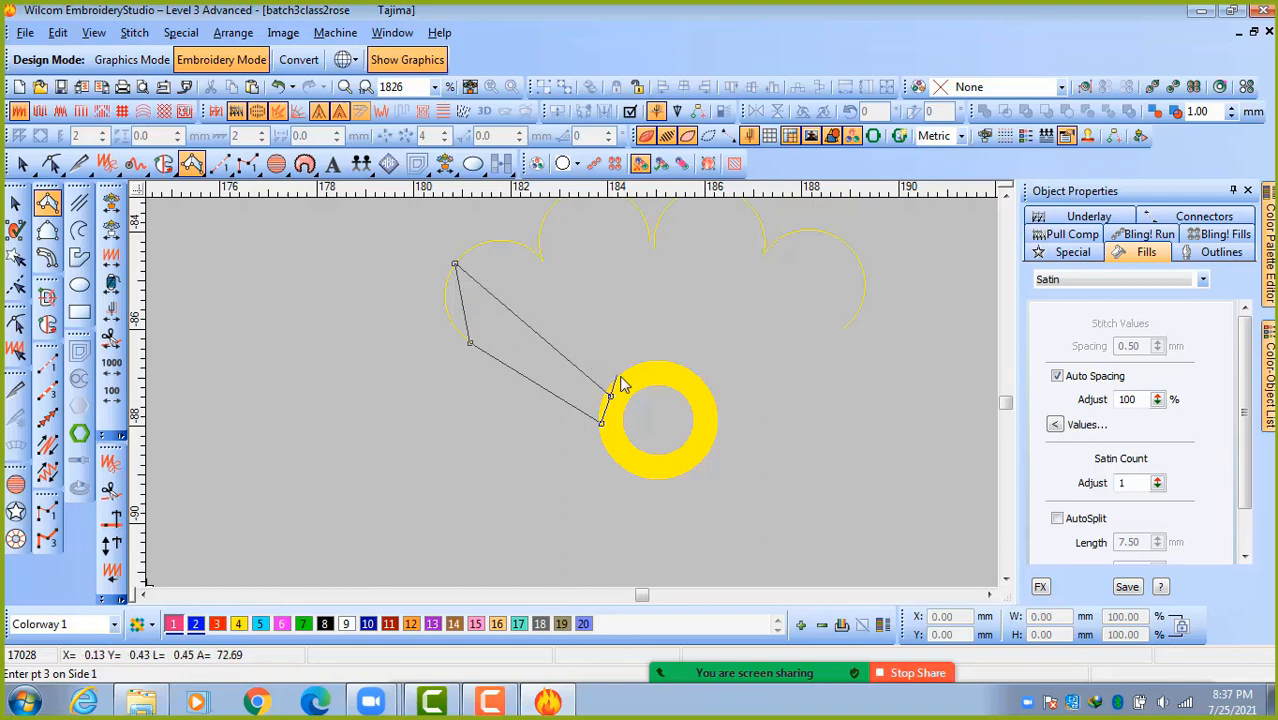
click(542, 261)
click(625, 381)
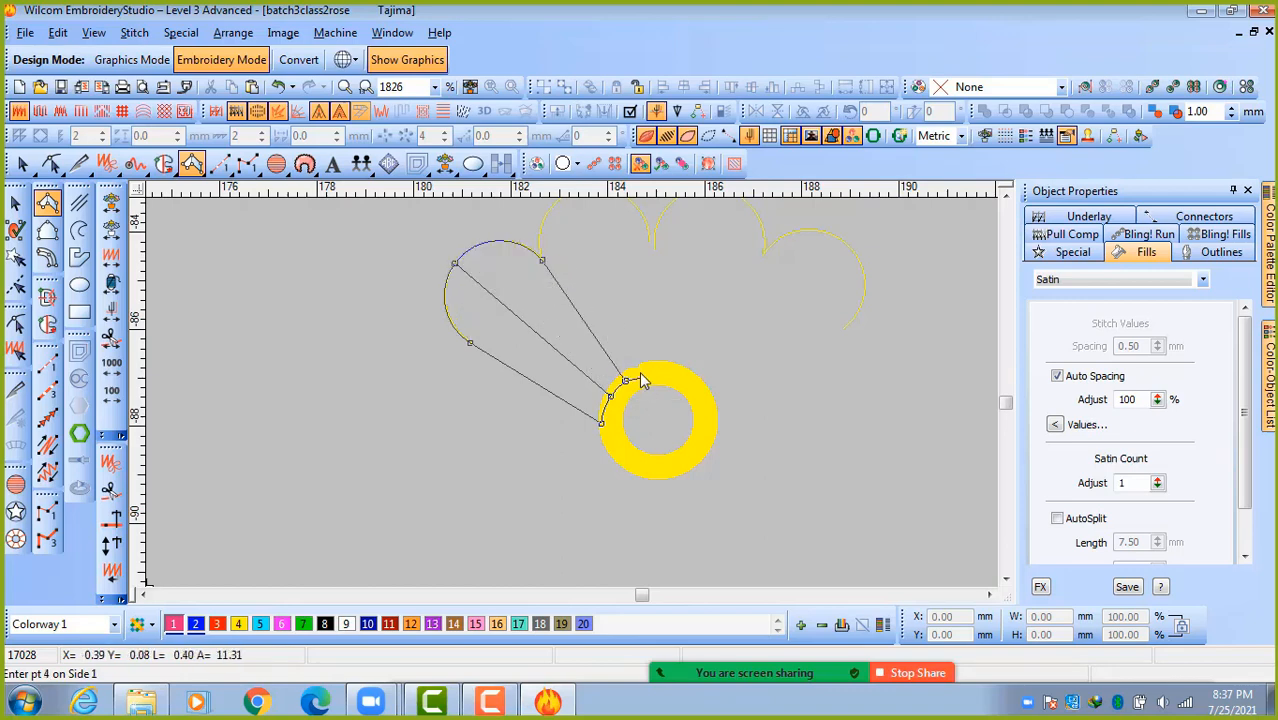
Continue the satin shape with paired points around the second scallop and along the ring's upper edge to its top.
click(569, 278)
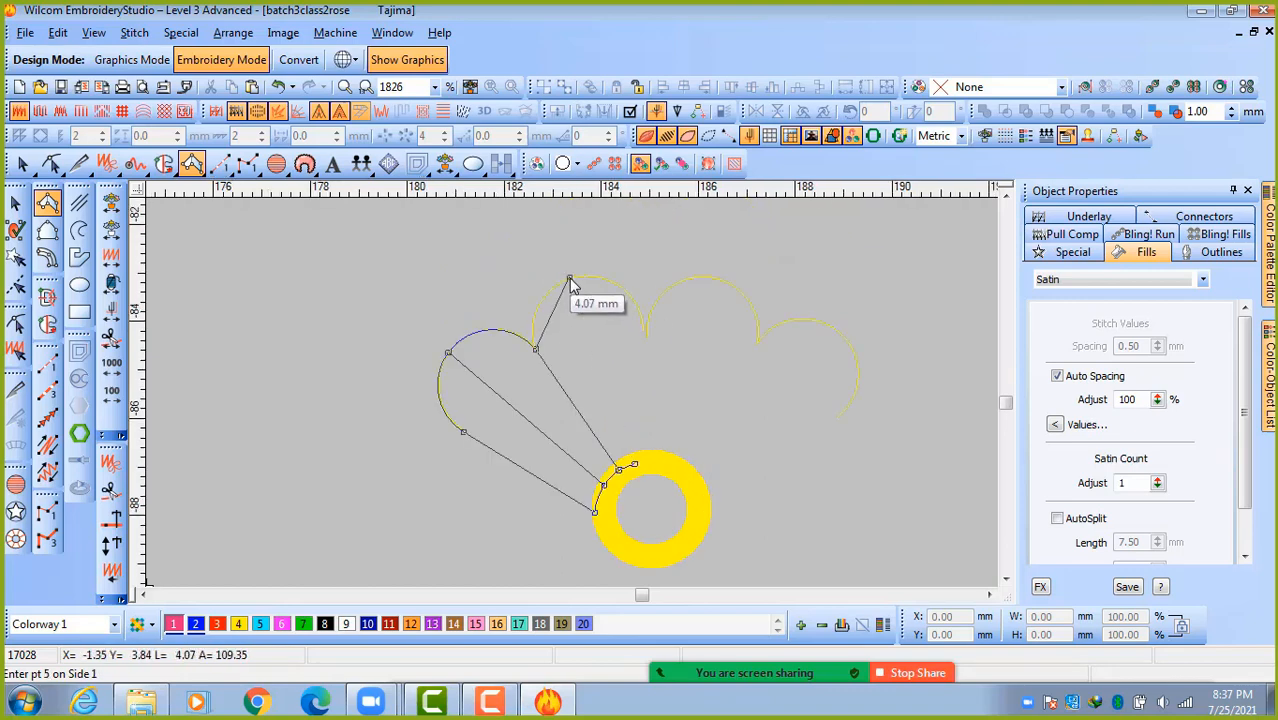
click(635, 461)
click(651, 460)
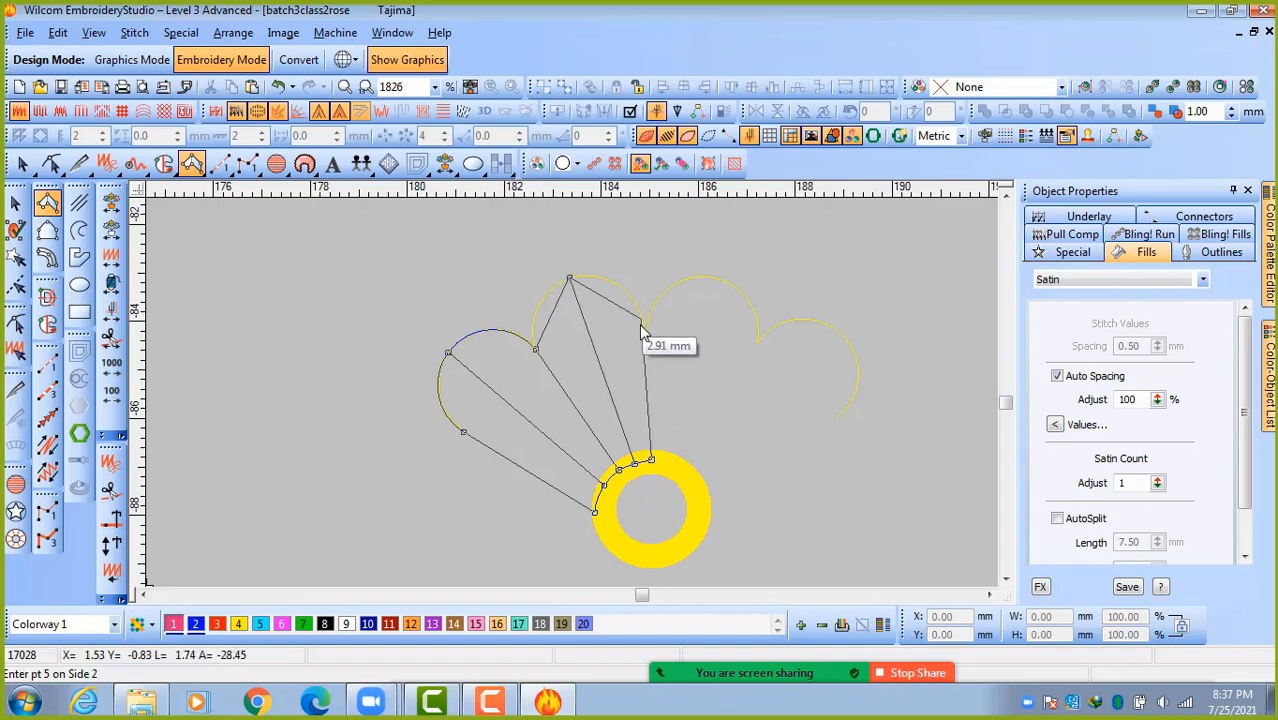
click(646, 335)
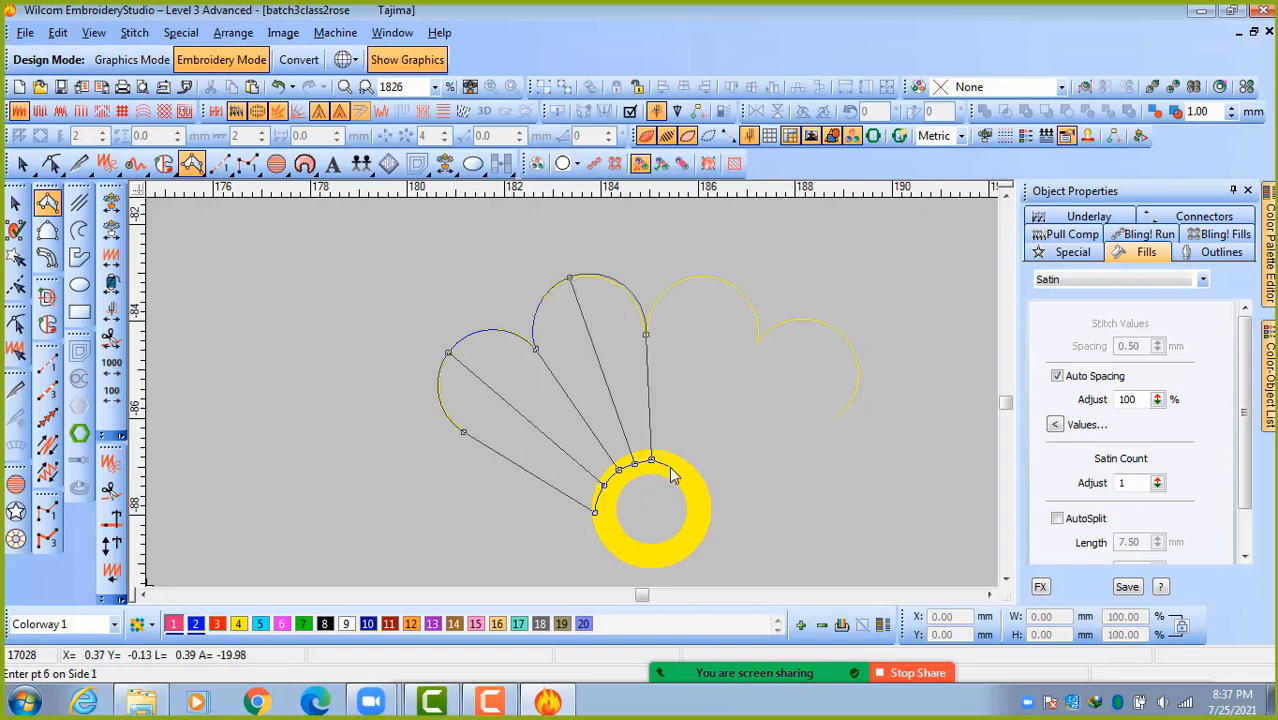
Place the remaining point pairs around the third and fourth scallops and the ring's upper-right edge, and generate the satin fan.
click(719, 281)
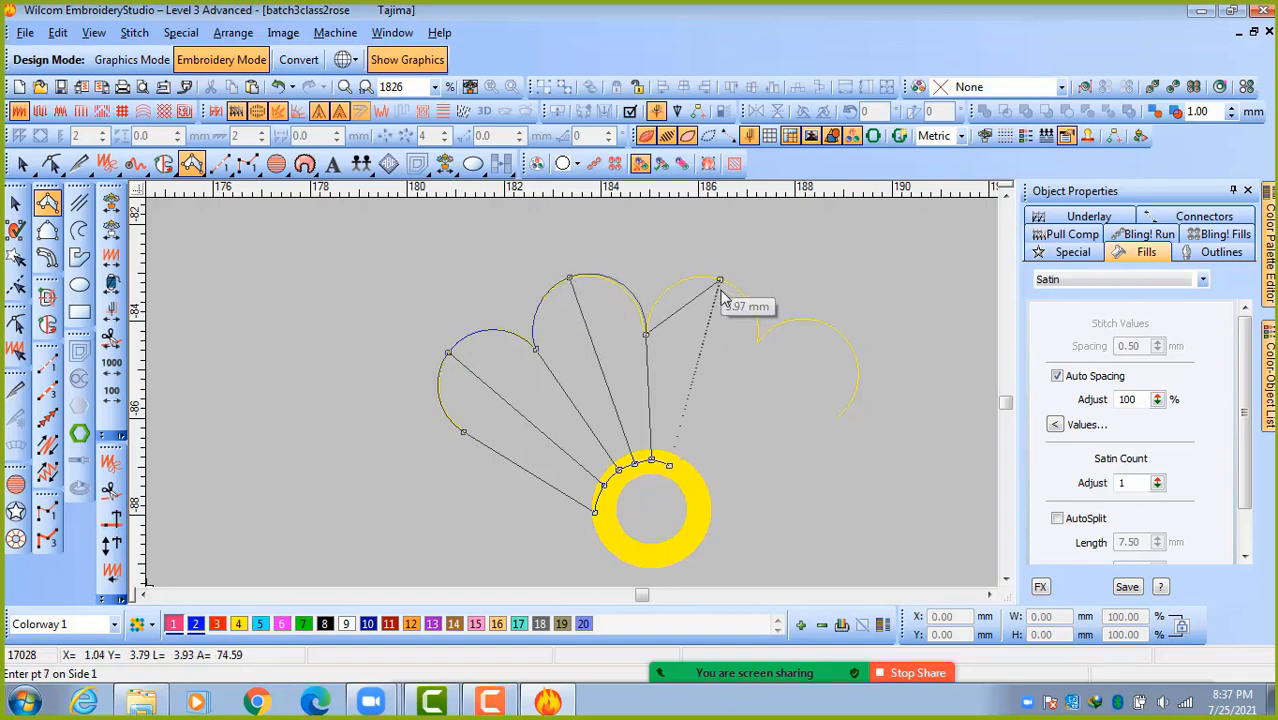
click(669, 465)
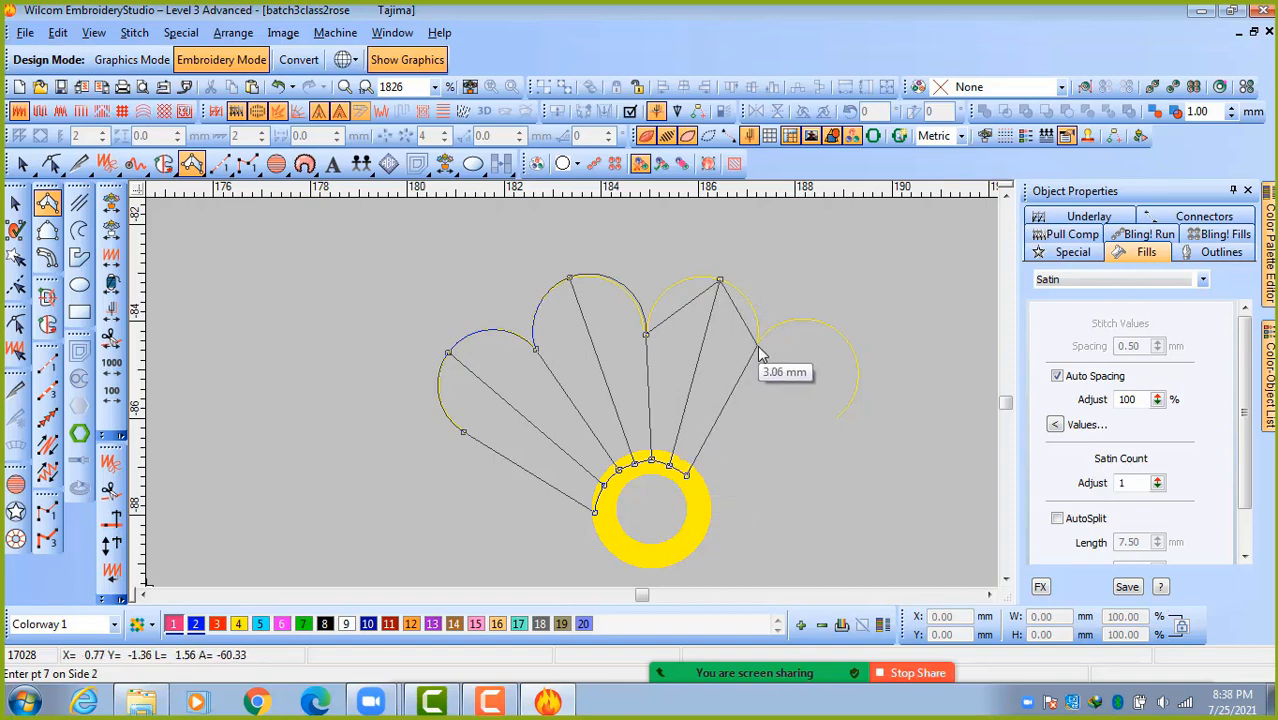
click(757, 345)
click(687, 475)
click(696, 489)
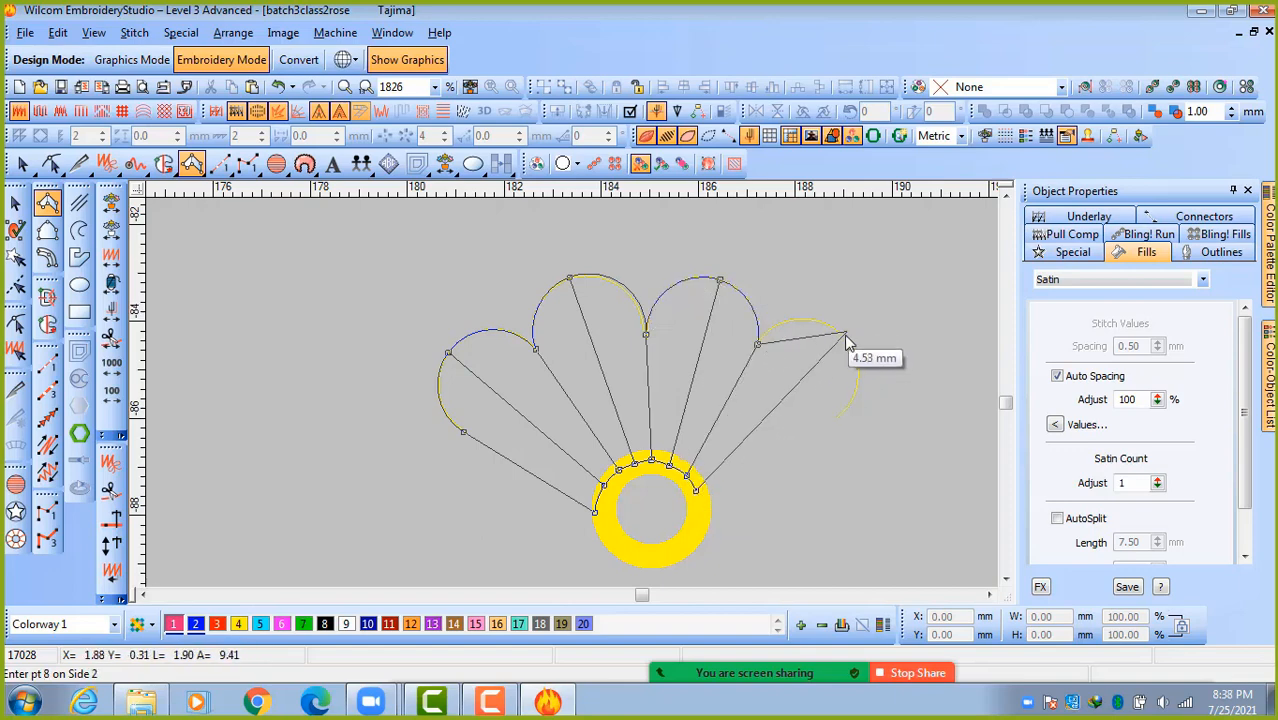
click(697, 503)
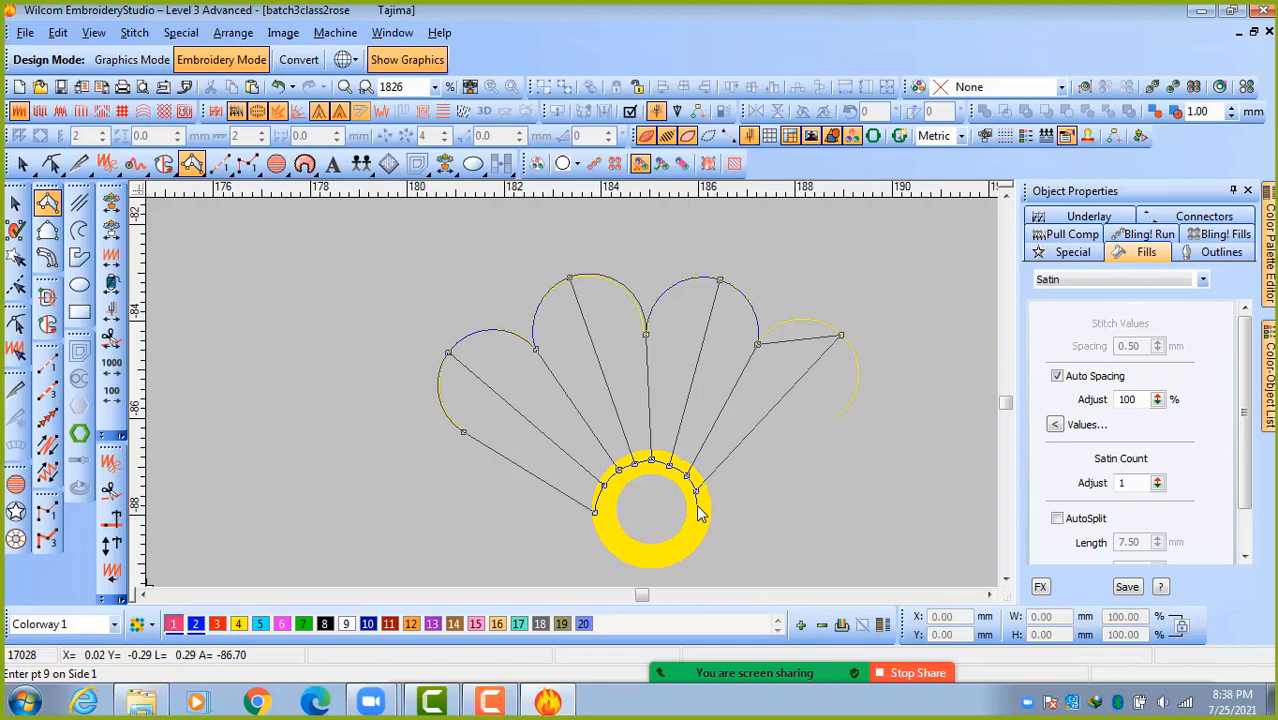
click(840, 425)
key(Return)
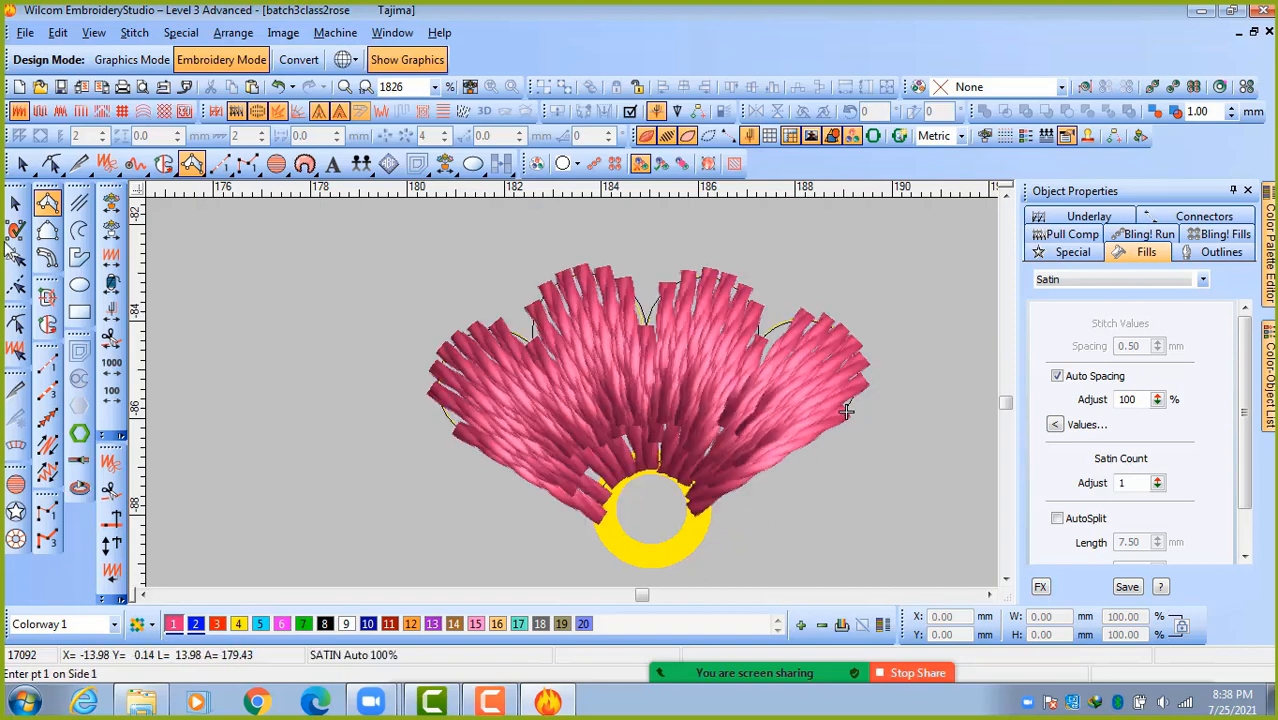
Move the finished satin fan to the left, clear of the scalloped guide outline and the ring.
click(13, 204)
scroll(449, 321, down, 2)
scroll(657, 462, up, 1)
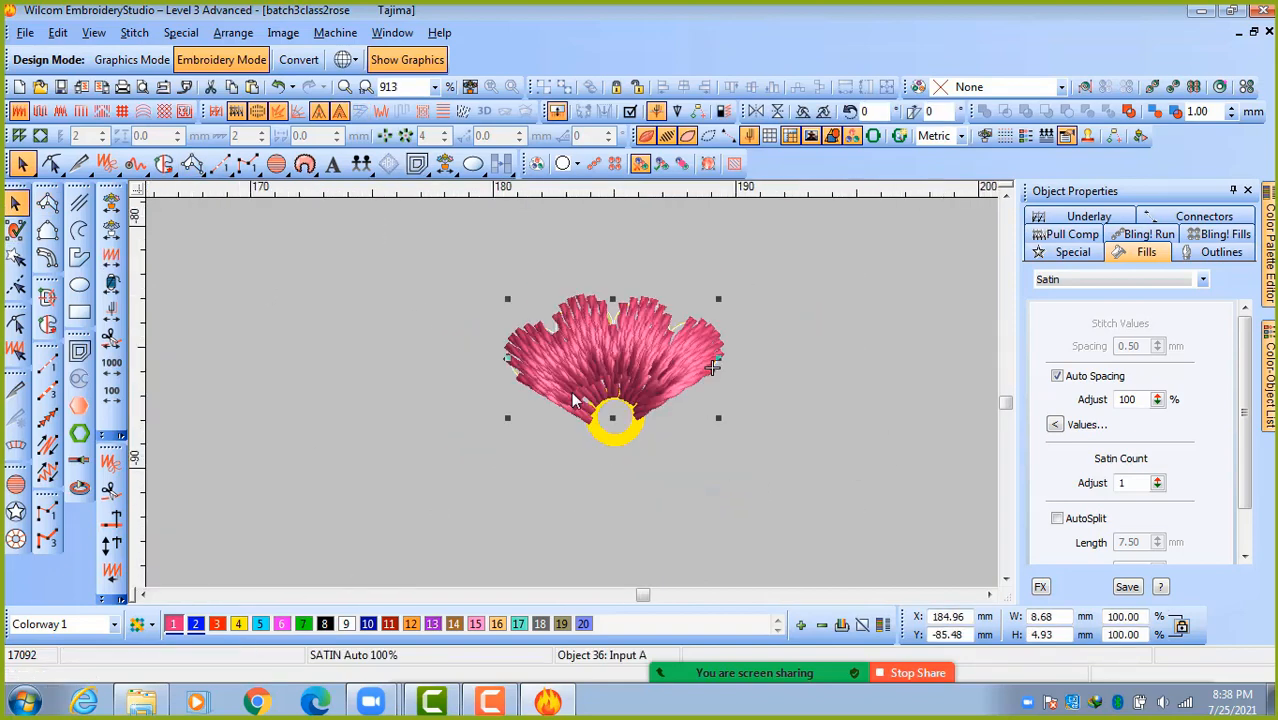
drag(590, 360, 323, 348)
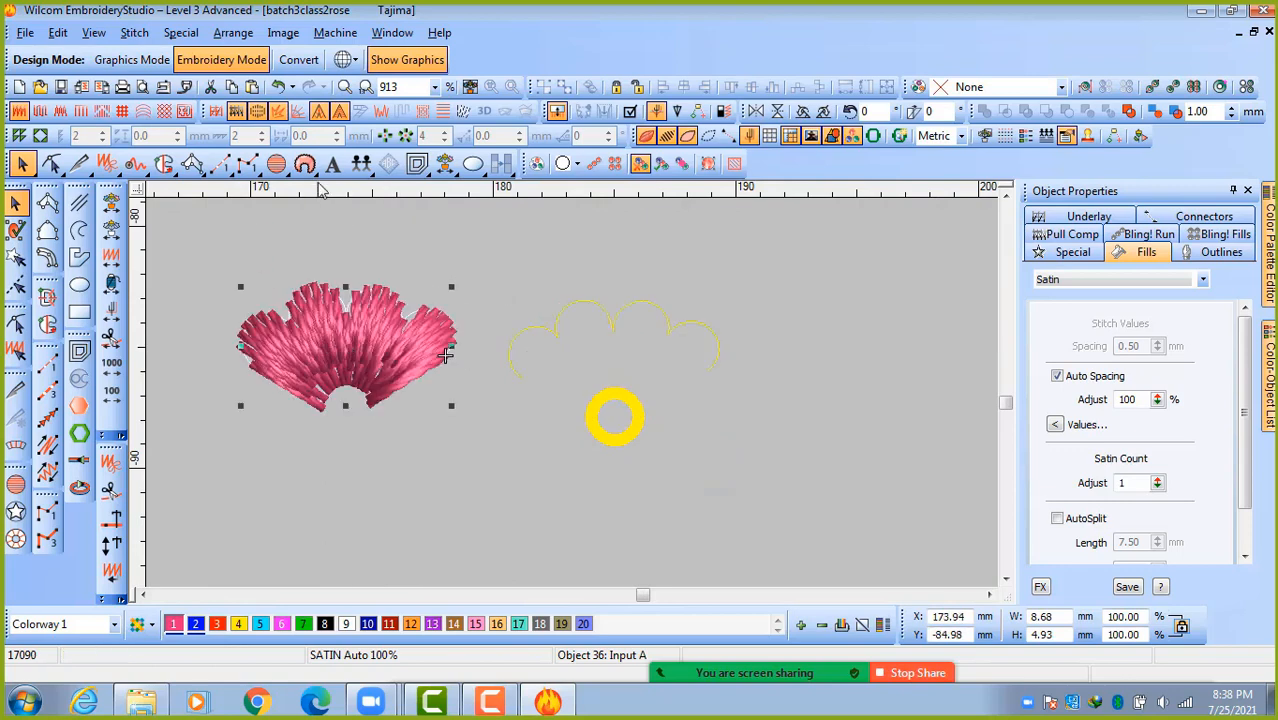
Inspect the moved fan's reshape control points, and deselect the fan.
click(52, 163)
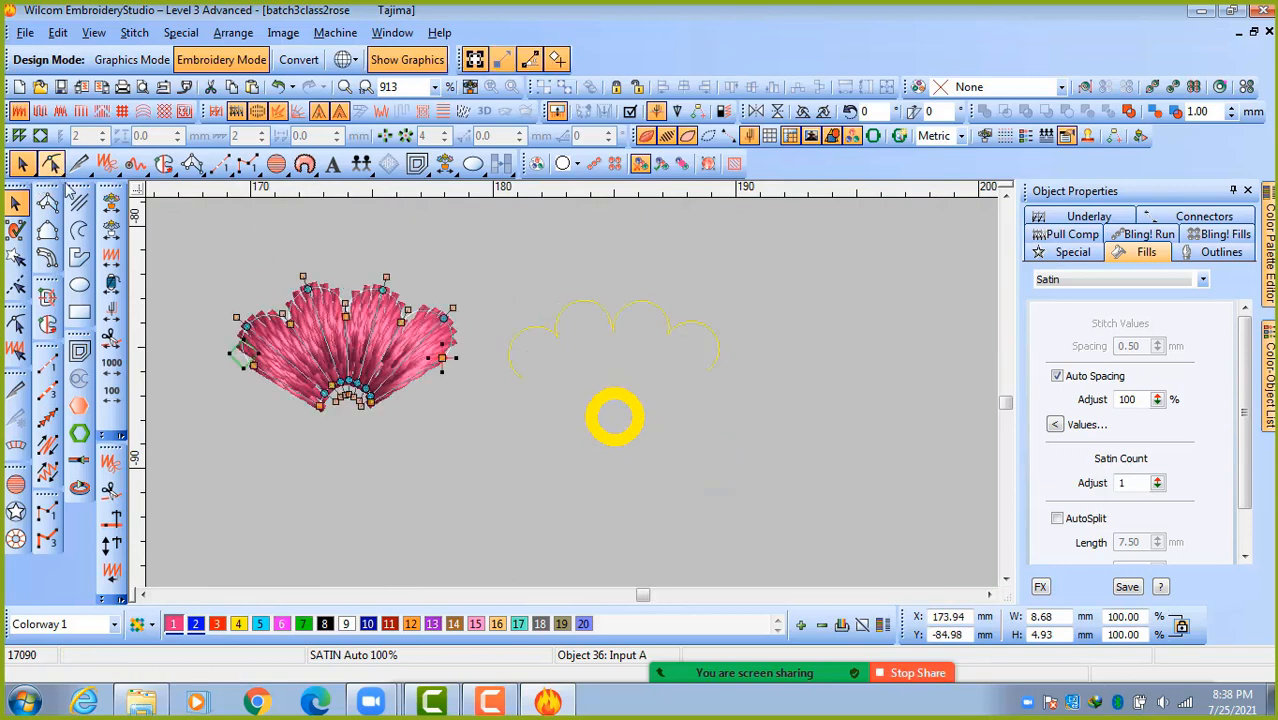
scroll(347, 366, up, 1)
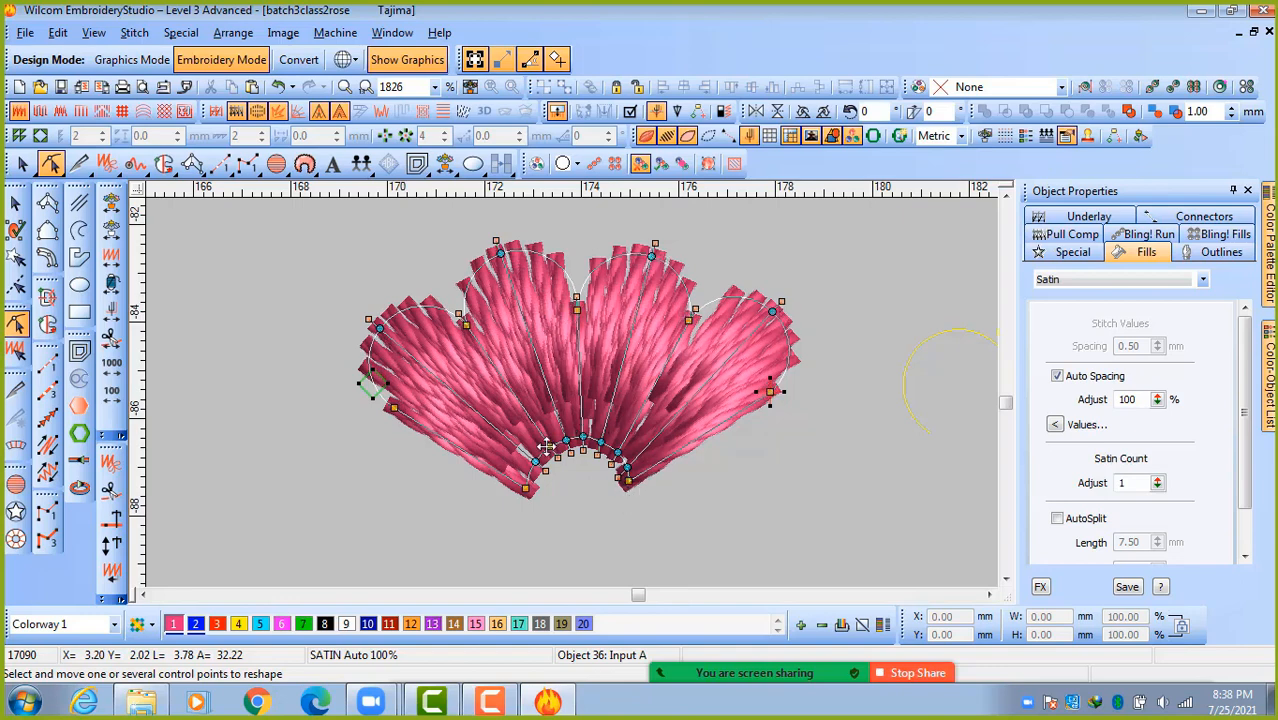
click(15, 203)
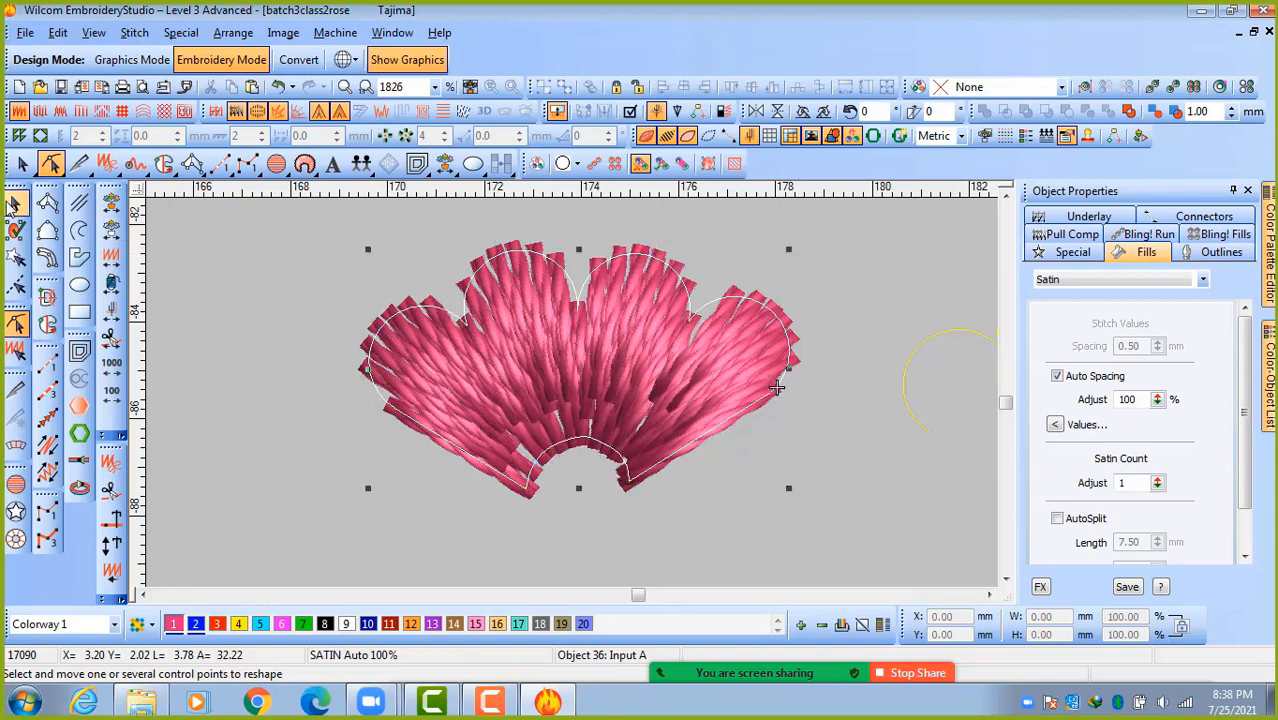
click(853, 397)
click(702, 340)
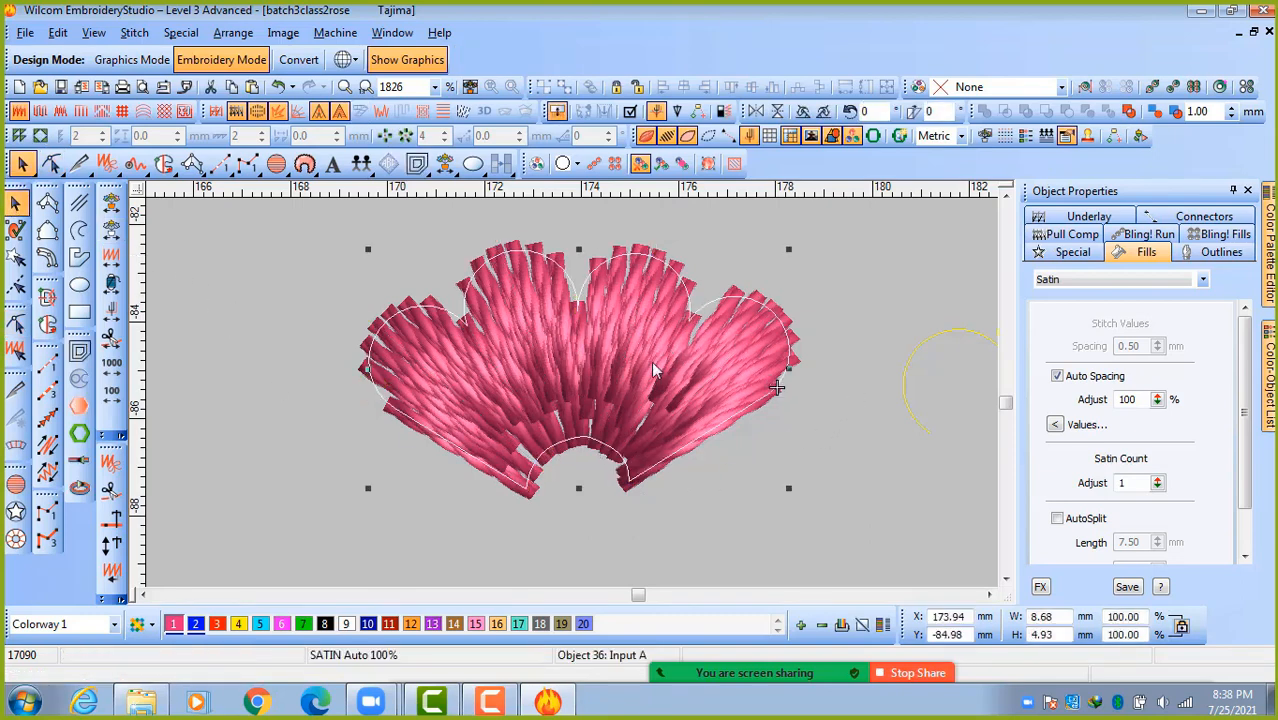
click(822, 434)
Start a satin Input B shape, tracing its first side around the leftmost scallop up to the first notch.
click(56, 233)
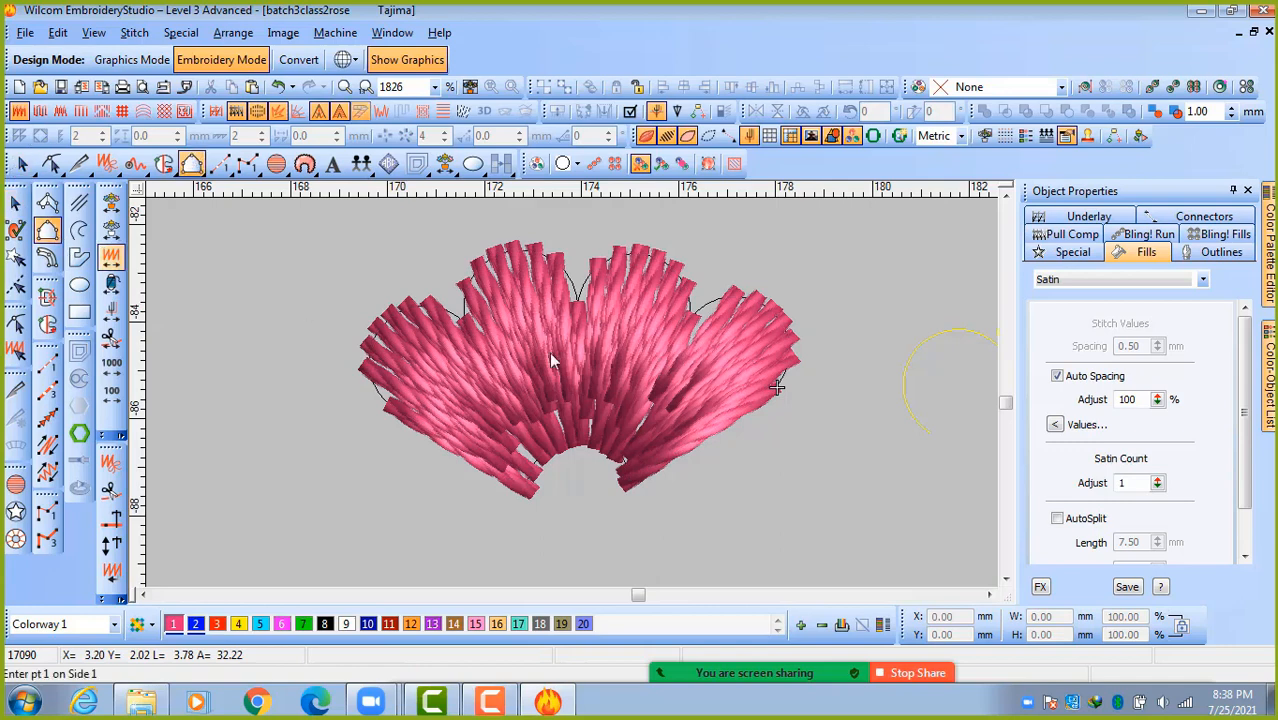
scroll(953, 428, down, 1)
scroll(565, 386, up, 2)
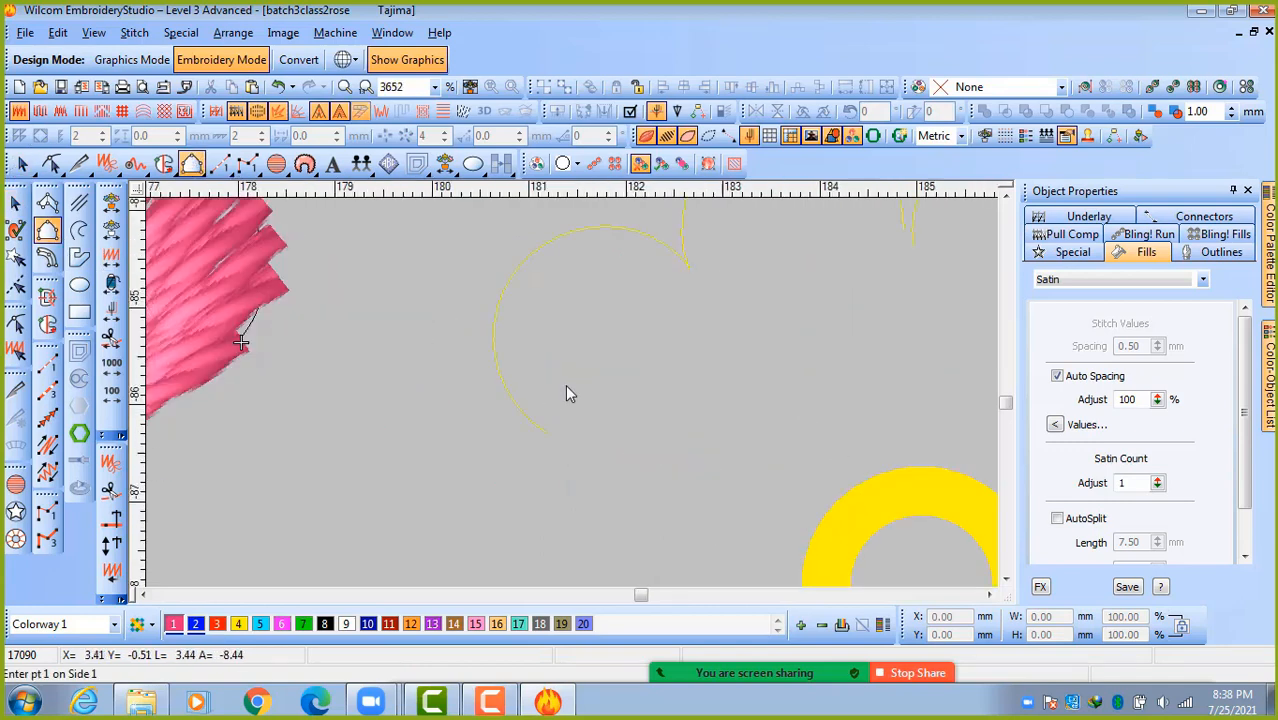
click(543, 431)
click(532, 256)
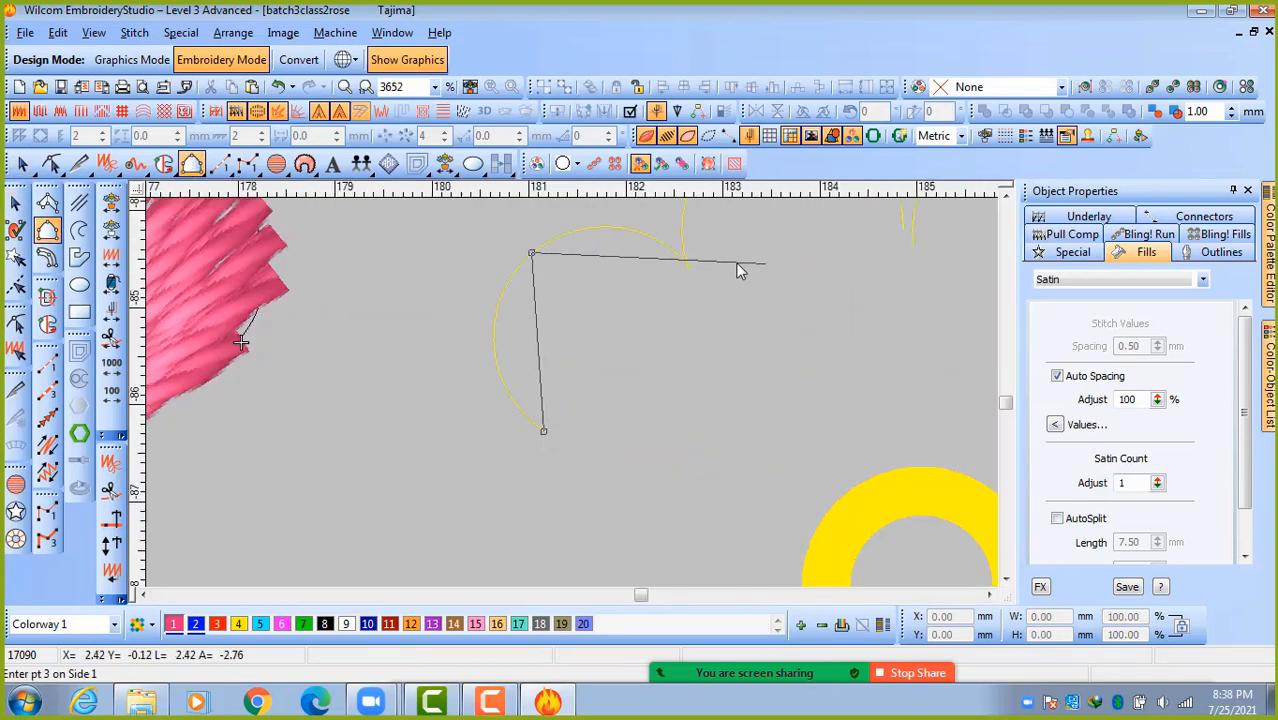
click(686, 267)
scroll(698, 240, down, 1)
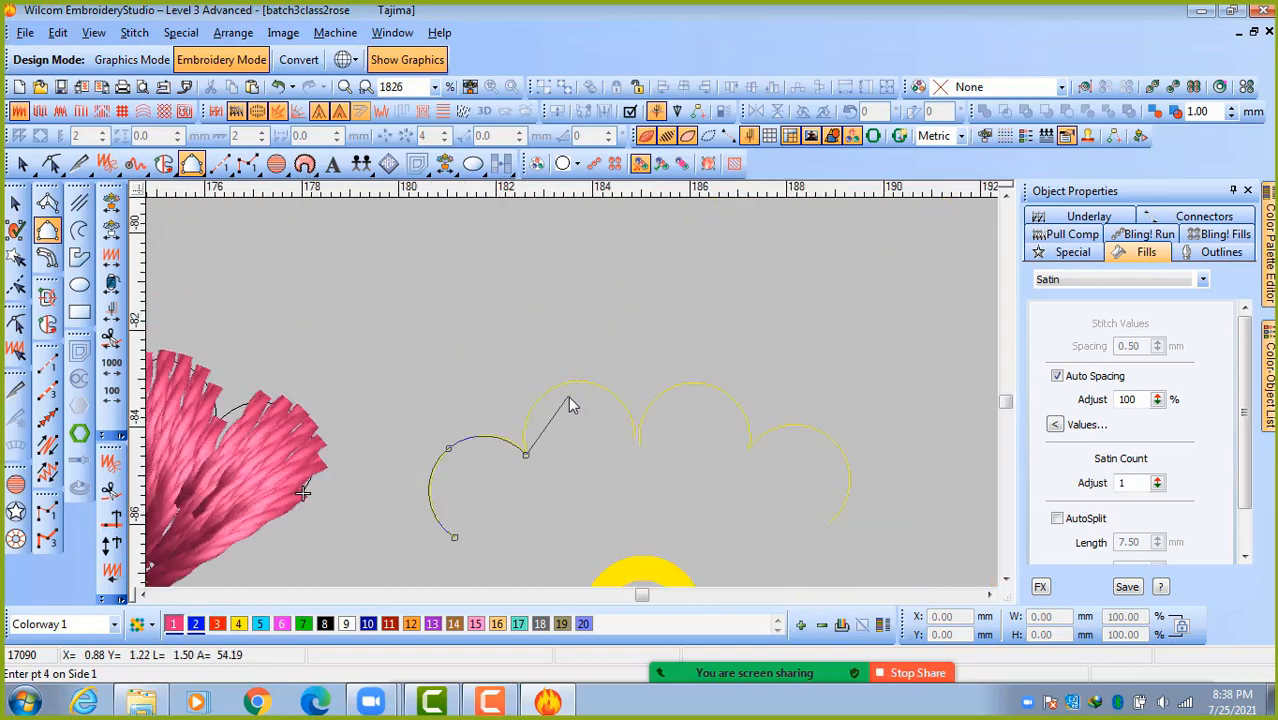
Trace the second, third and fourth scallops with curve and corner points, and close off side 1 of the Input B shape.
click(564, 385)
click(636, 439)
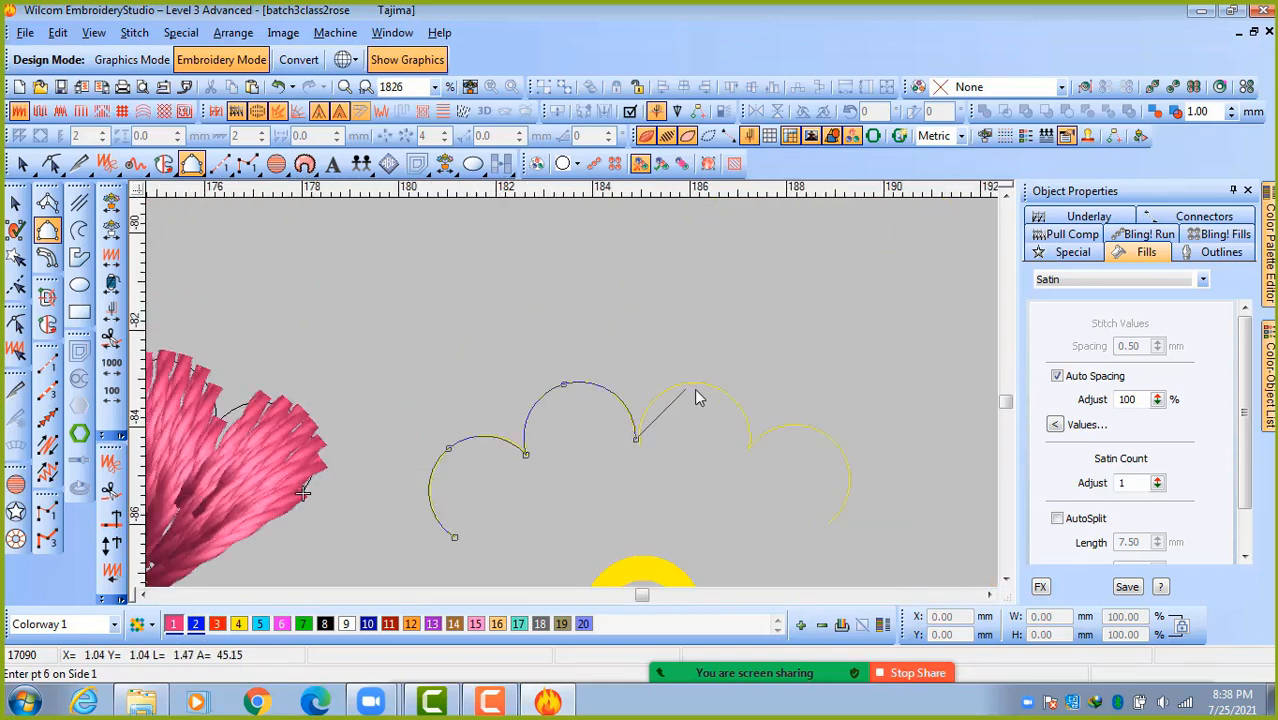
click(705, 386)
click(749, 446)
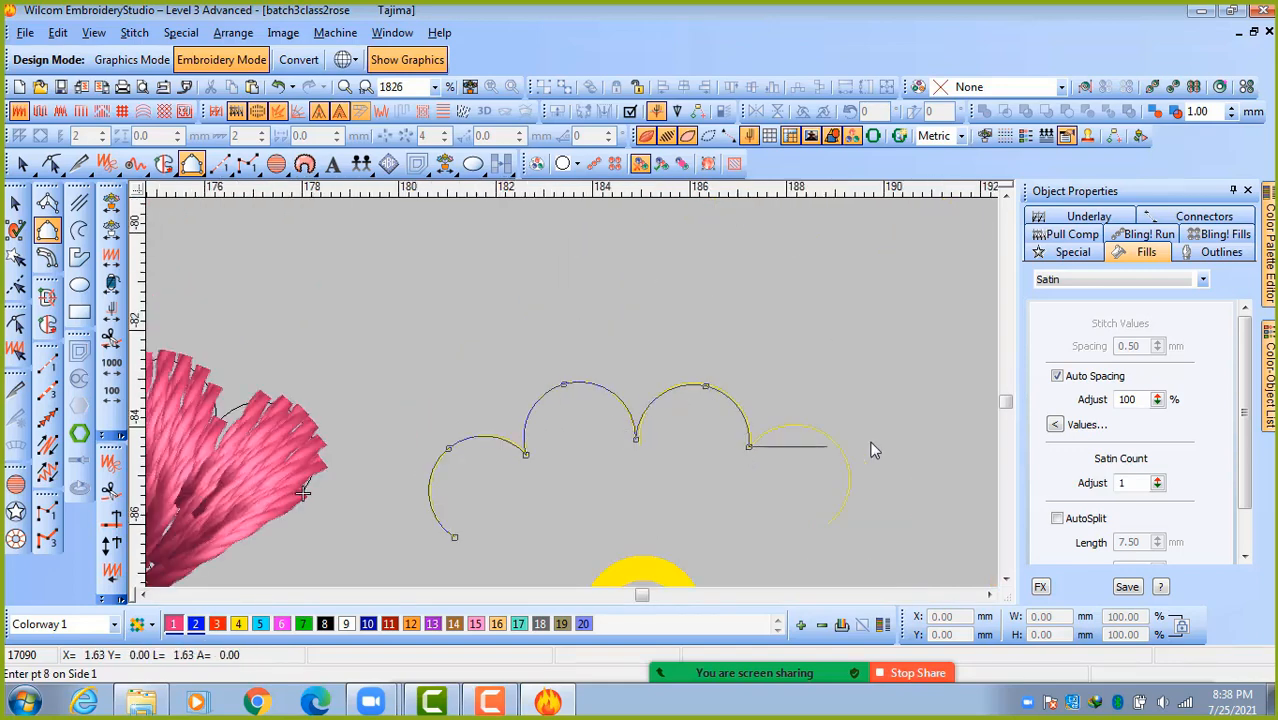
click(828, 437)
click(829, 522)
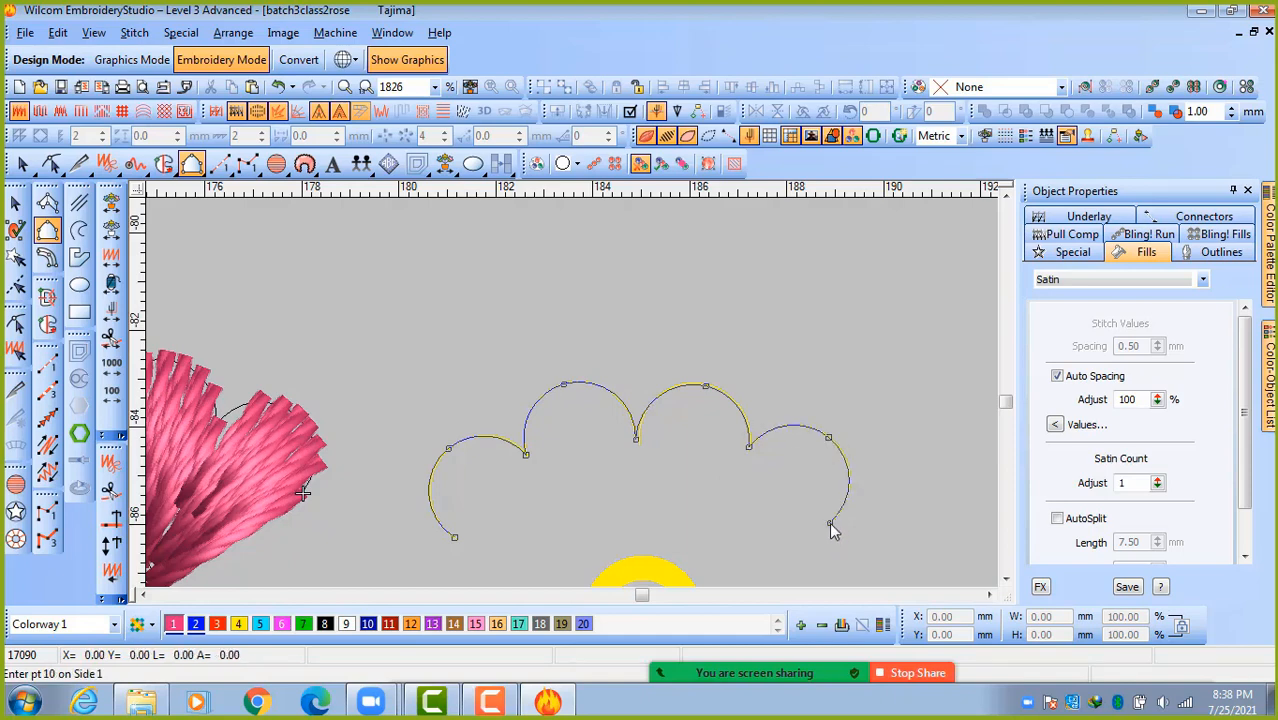
key(Return)
Digitize side 2 as a three-point arc over the upper half of the ring, and generate the second satin fan.
key(shift+z)
key(shift+z)
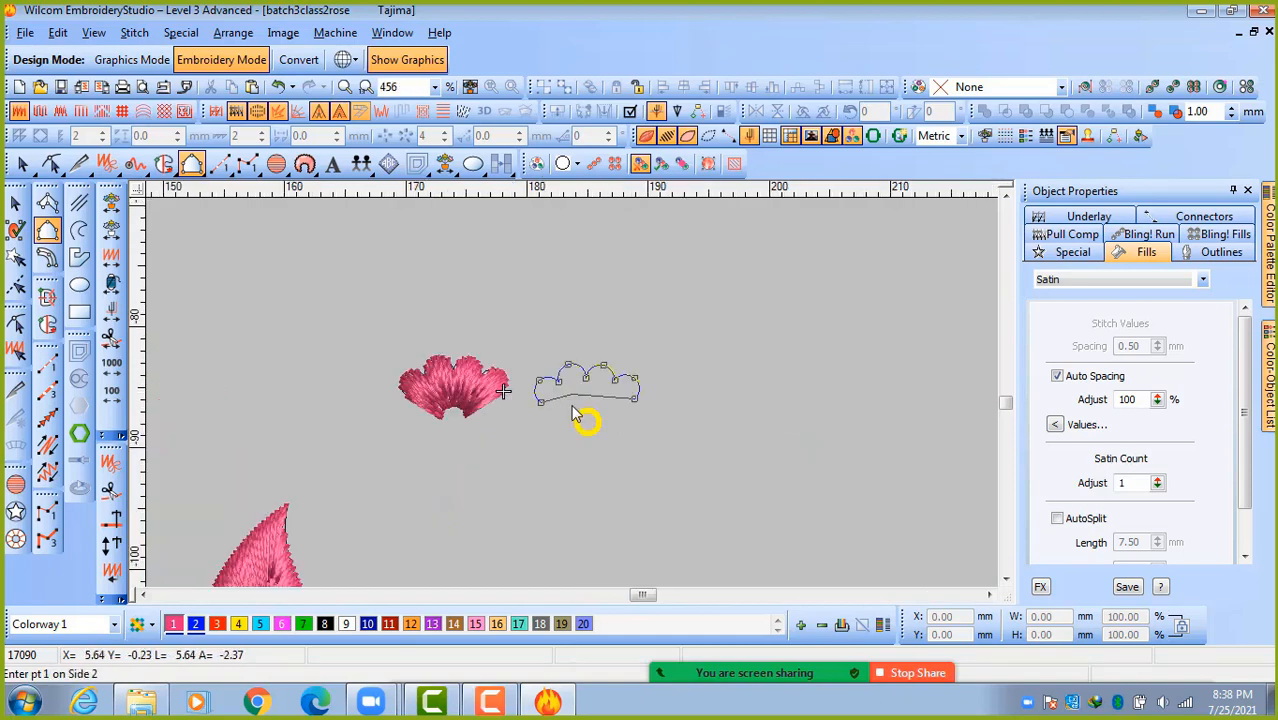
key(z)
key(z)
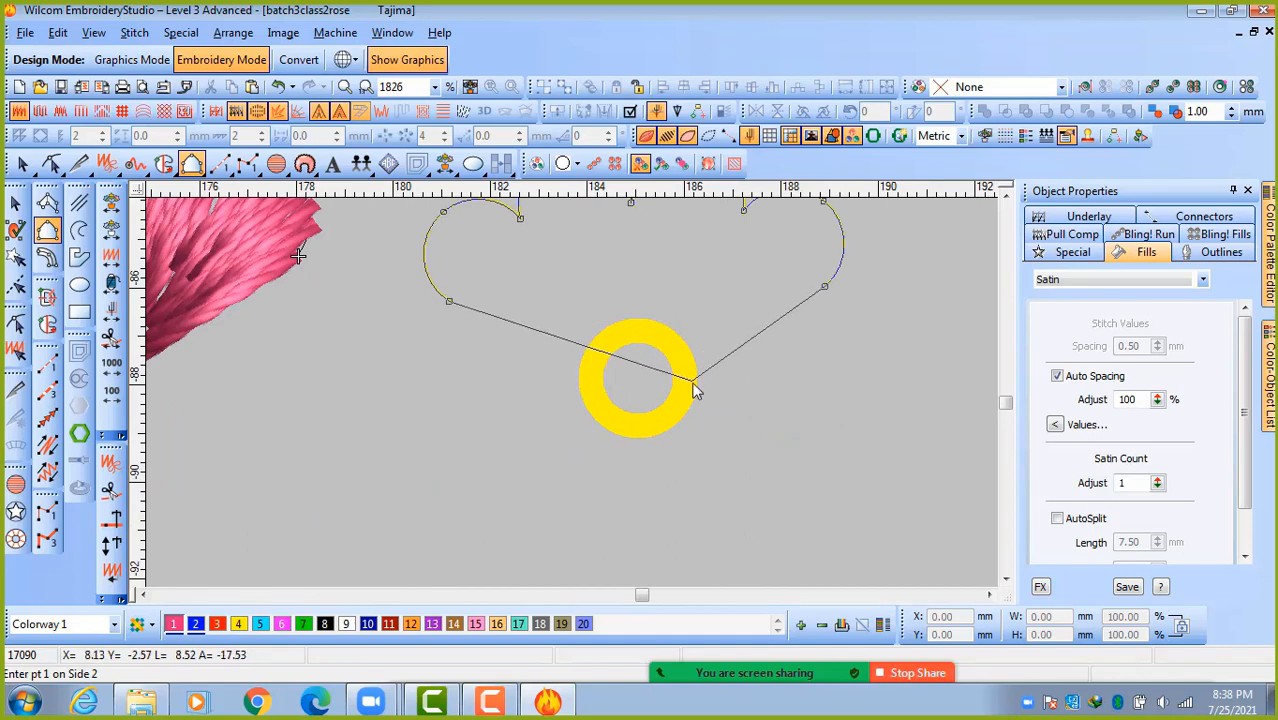
click(588, 377)
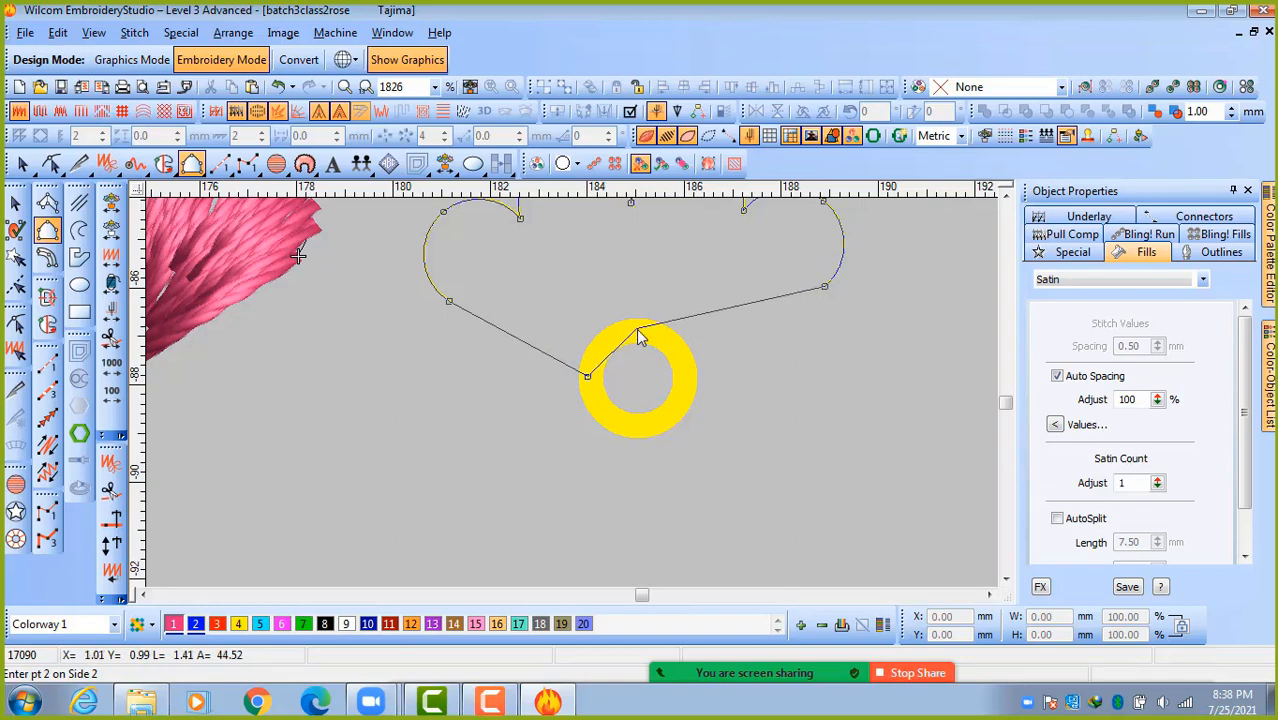
click(637, 330)
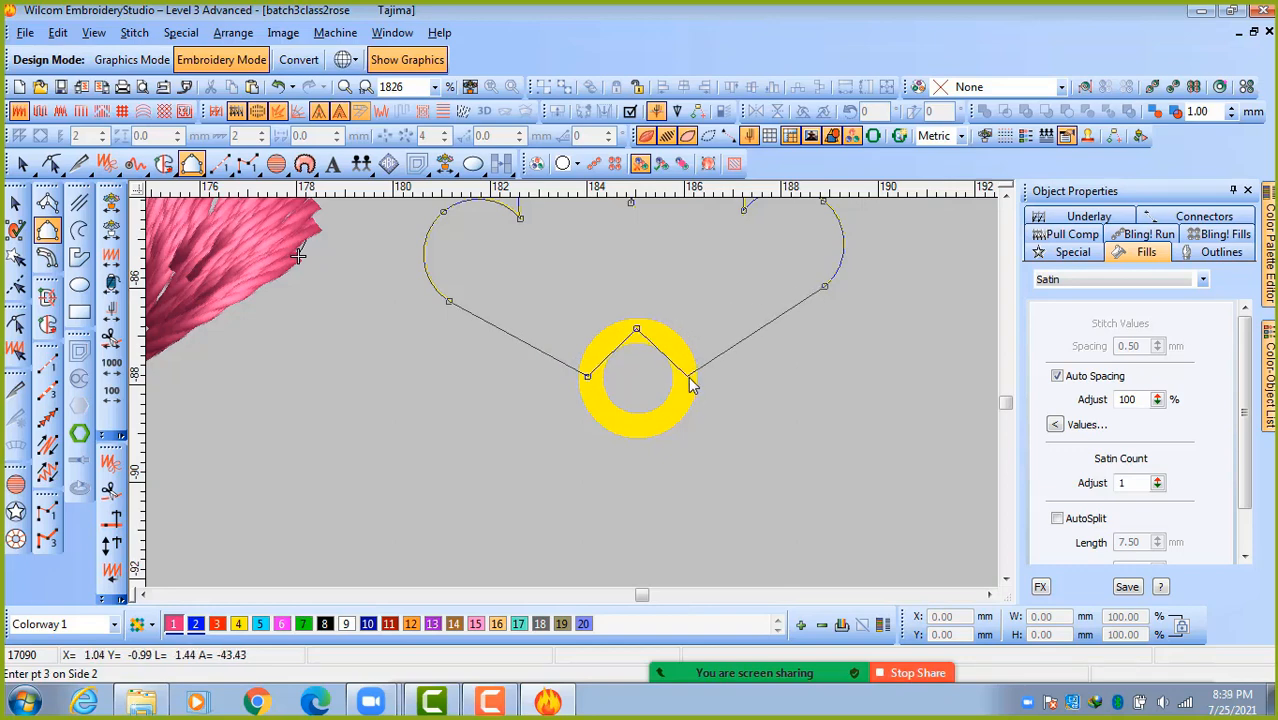
click(689, 378)
key(Return)
Move the Input B fan up and to the left, off the guide outline and the ring.
scroll(686, 373, down, 2)
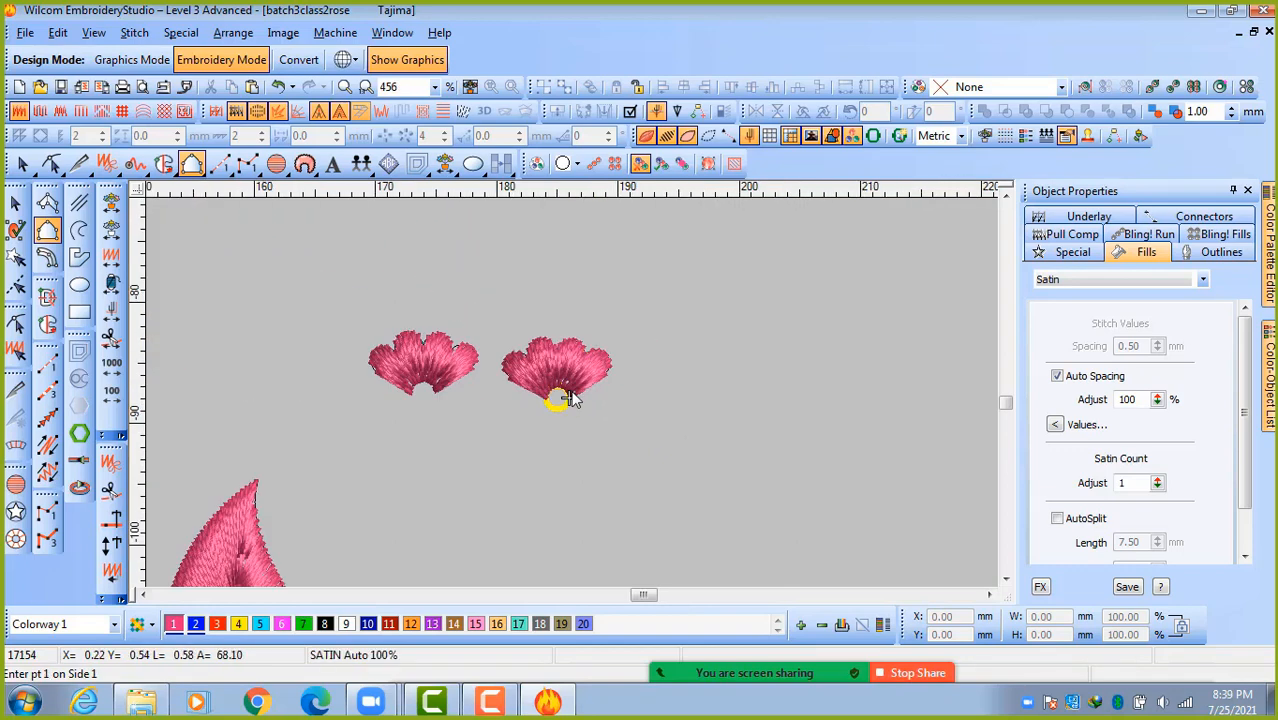
click(15, 201)
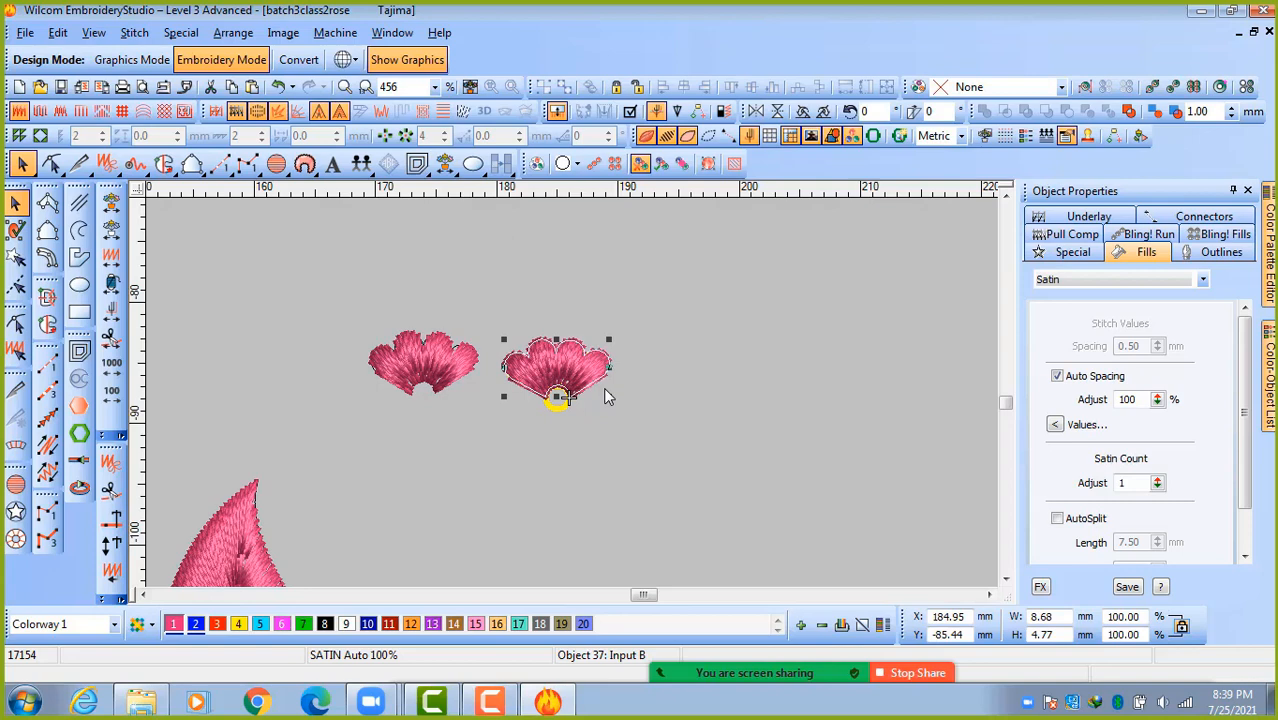
drag(557, 397, 479, 323)
Review the design's practice objects, comparing the rose's red petal with the two satin crescents, and check the right-hand crescent.
scroll(497, 365, down, 6)
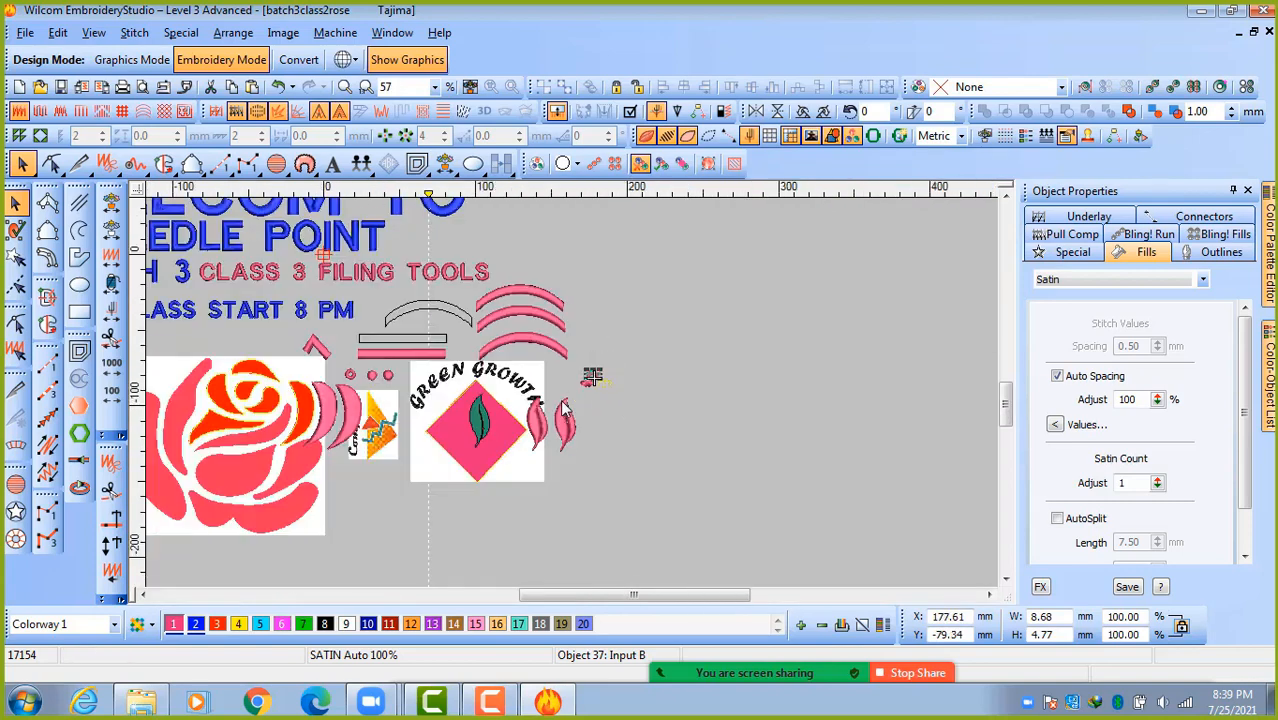
scroll(283, 438, up, 4)
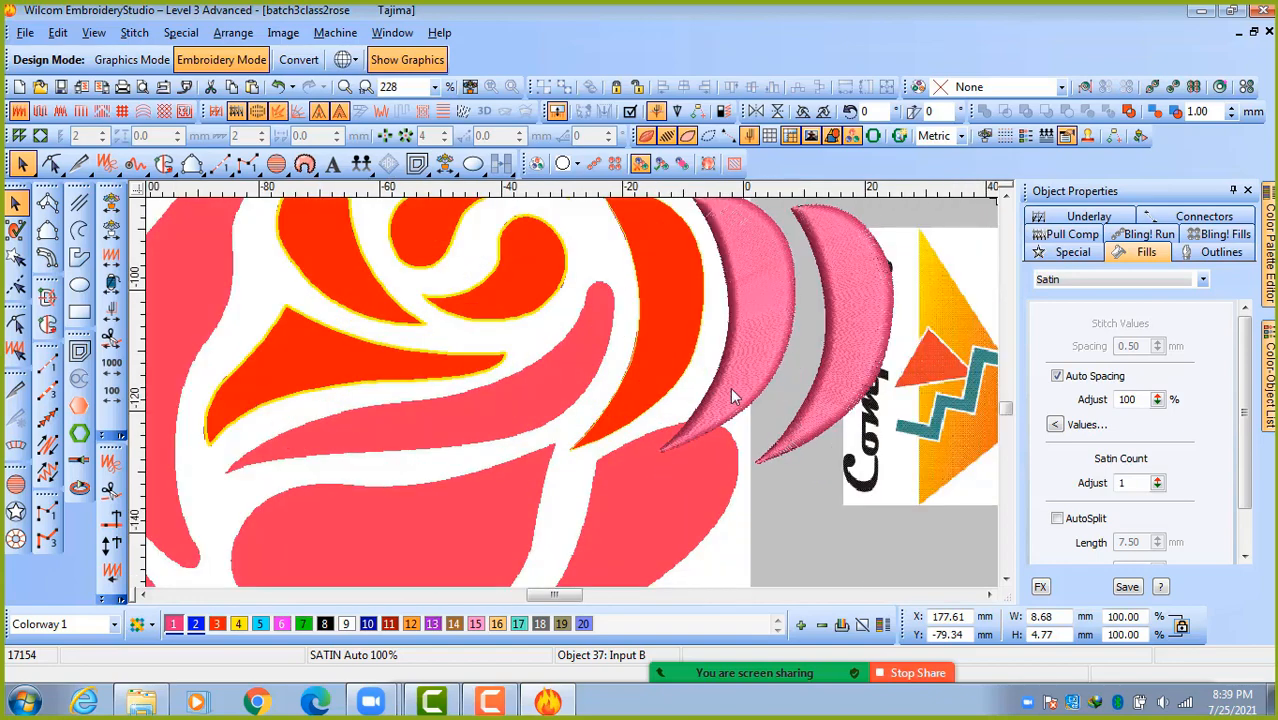
scroll(748, 374, down, 4)
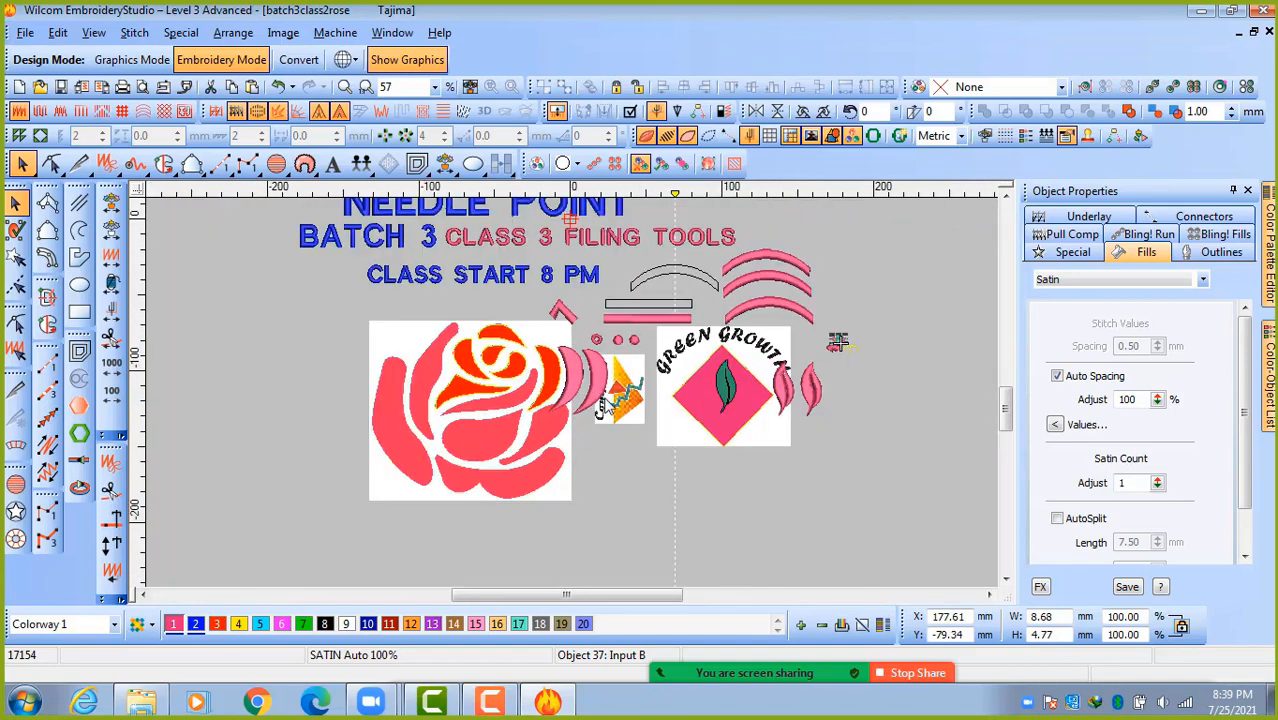
scroll(597, 393, up, 4)
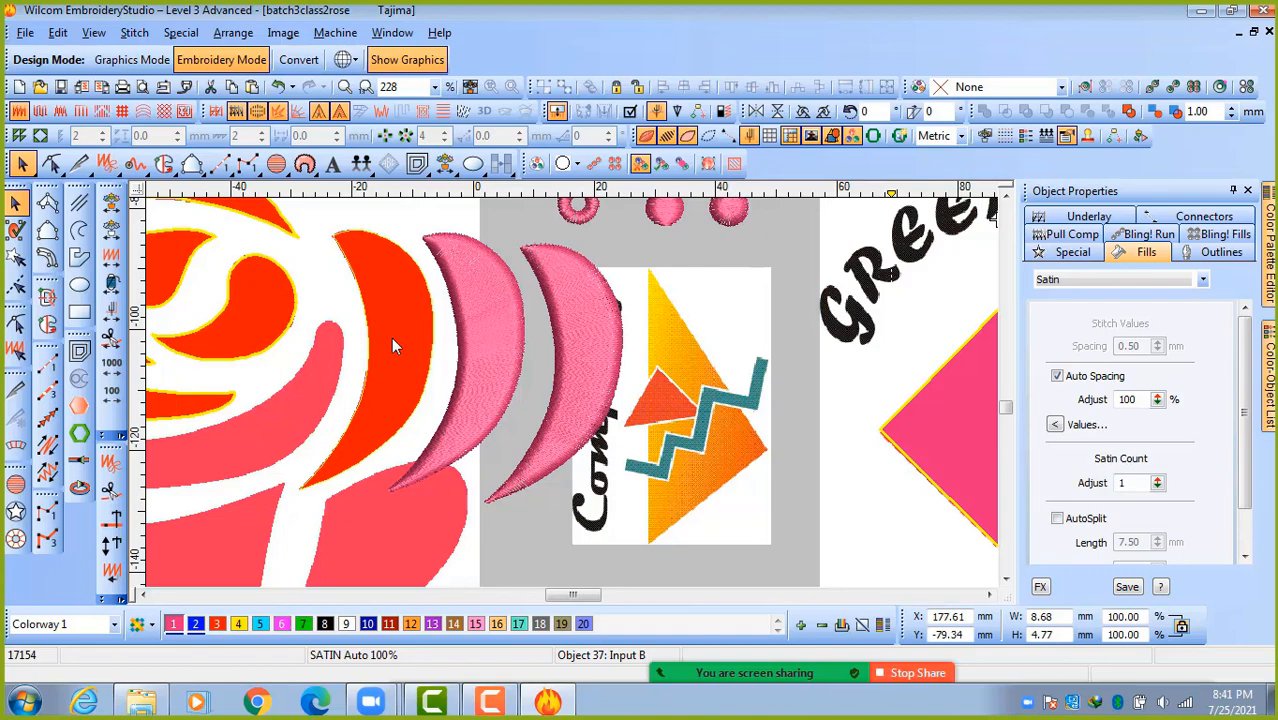
click(539, 260)
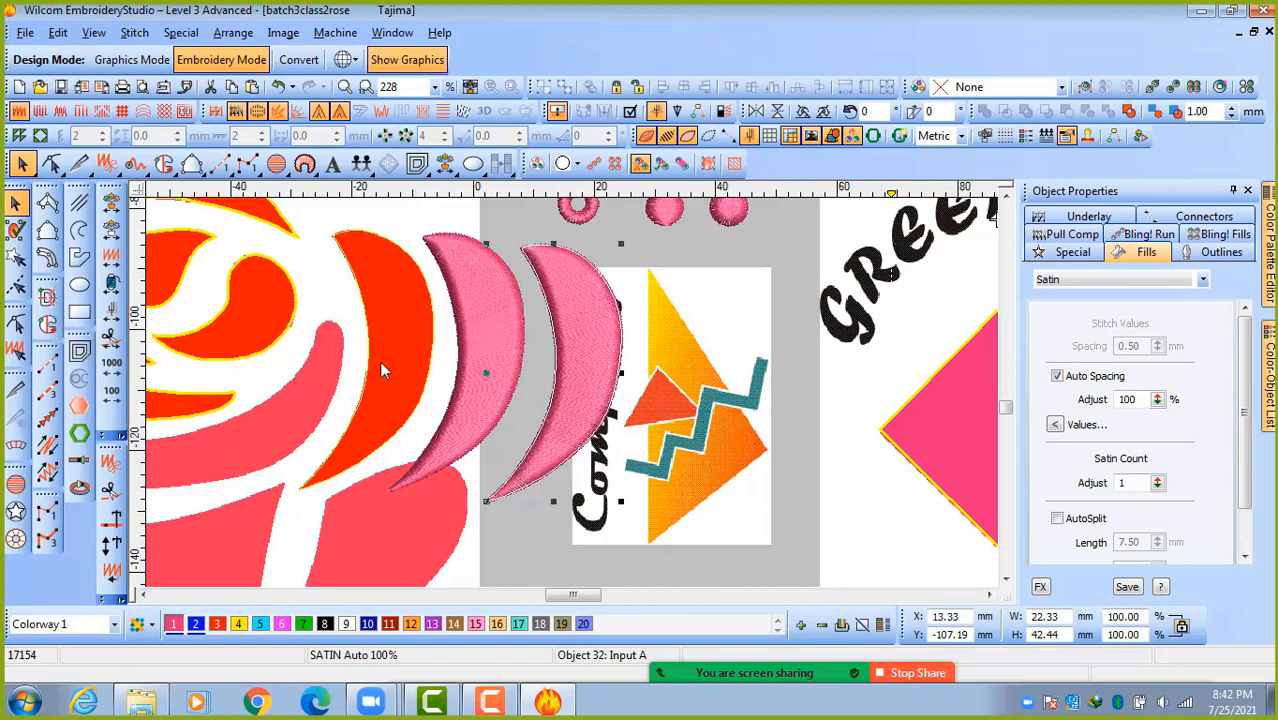
click(630, 558)
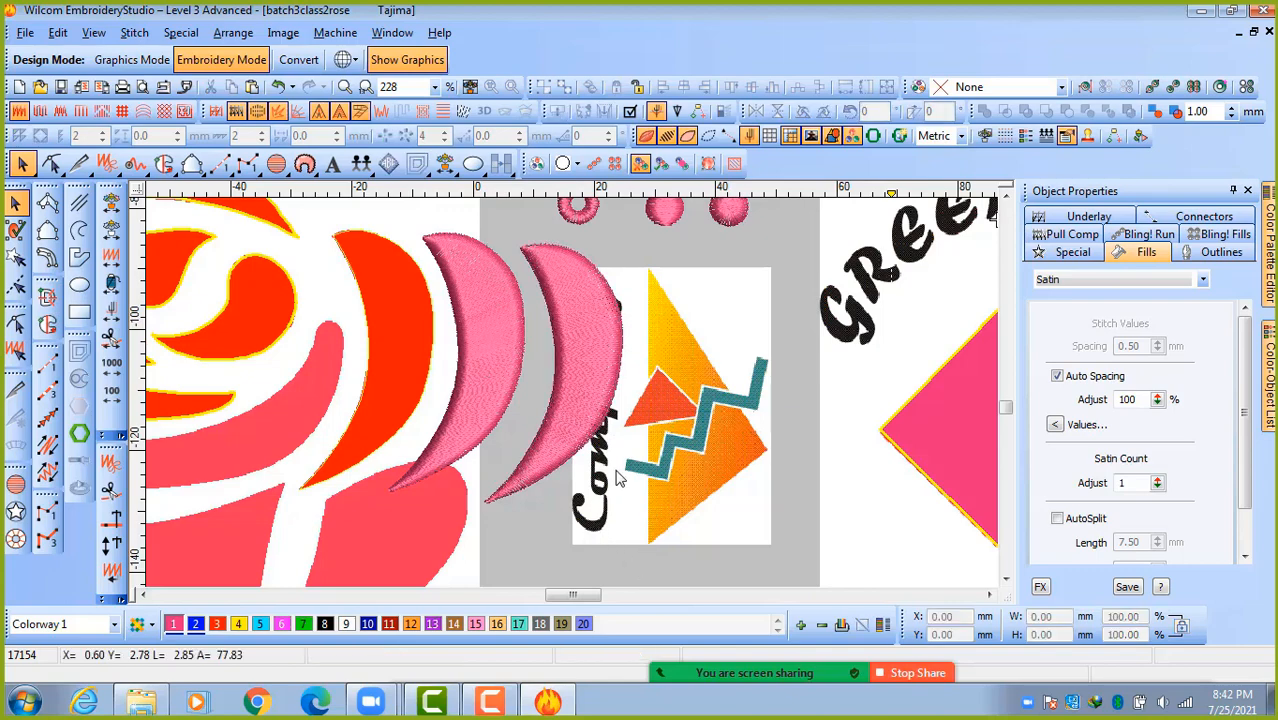
Select the red crescent-shaped petal at the right edge of the rose's centre.
scroll(619, 469, down, 1)
scroll(619, 476, down, 1)
scroll(525, 380, up, 1)
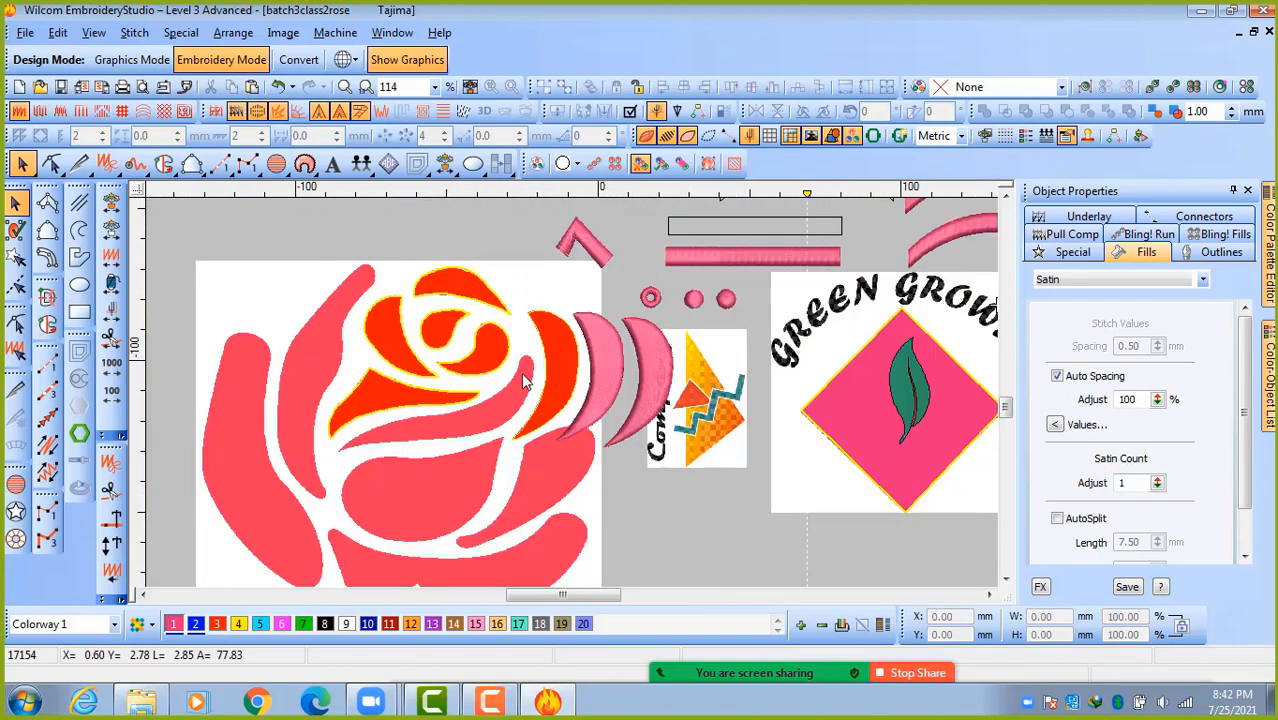
click(556, 368)
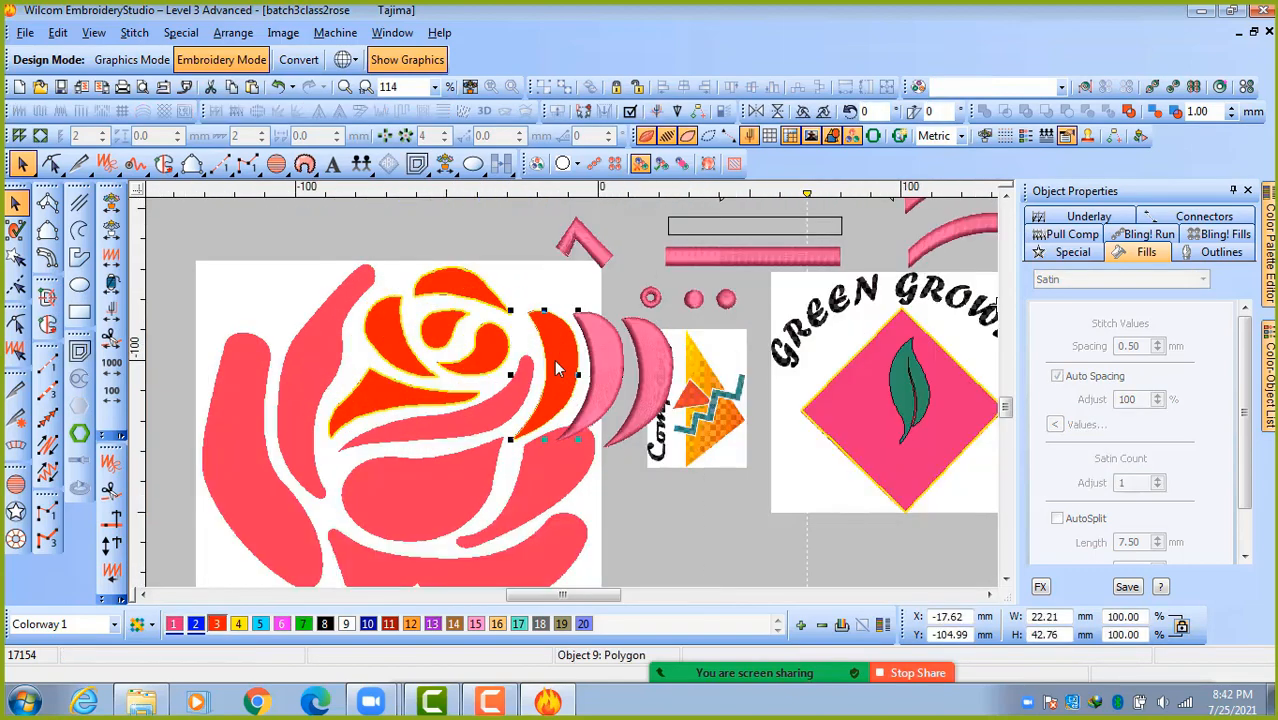
Place a copy of the red crescent petal in the empty area below the small orange triangle artwork and select the copy.
drag(557, 360, 700, 511)
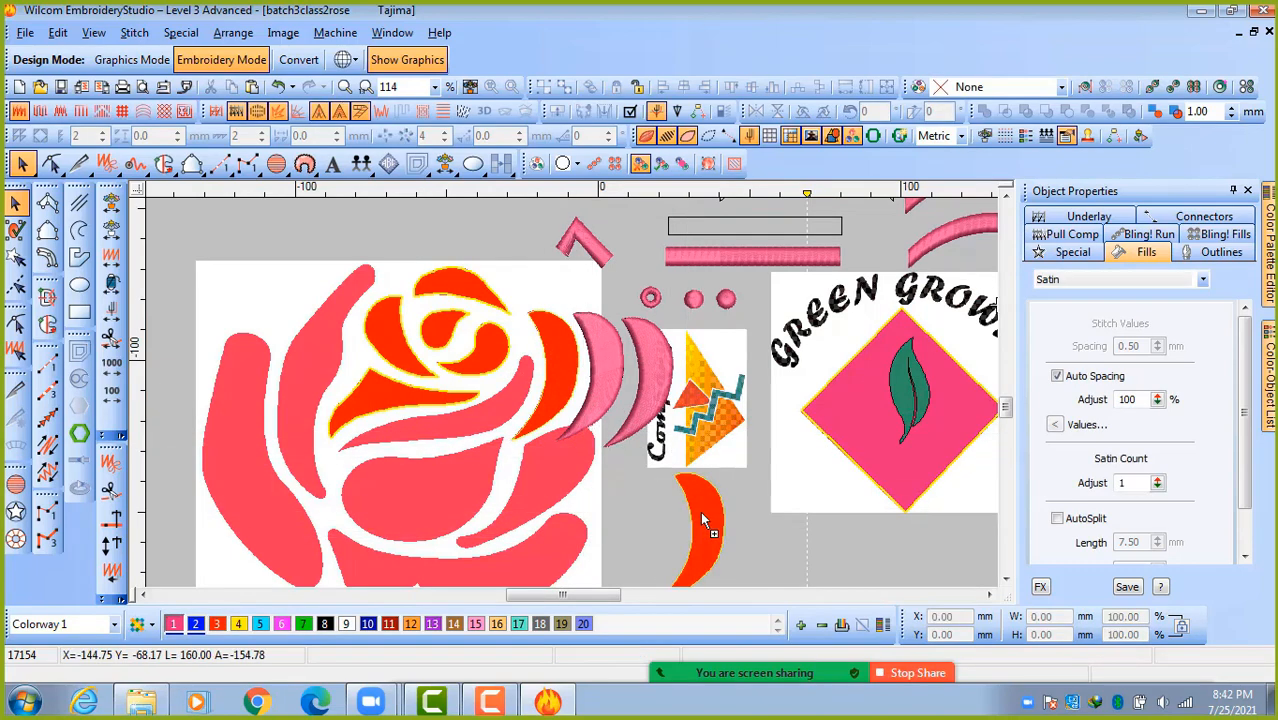
scroll(699, 472, down, 1)
scroll(570, 422, up, 2)
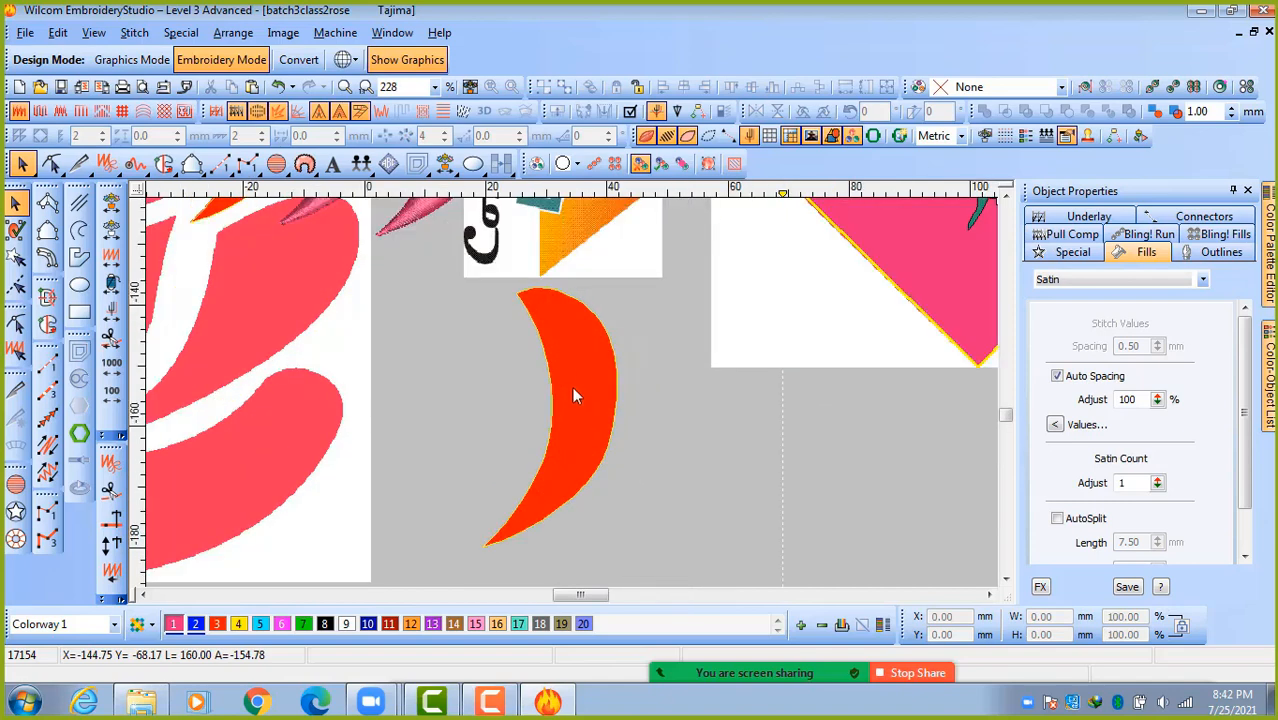
click(578, 368)
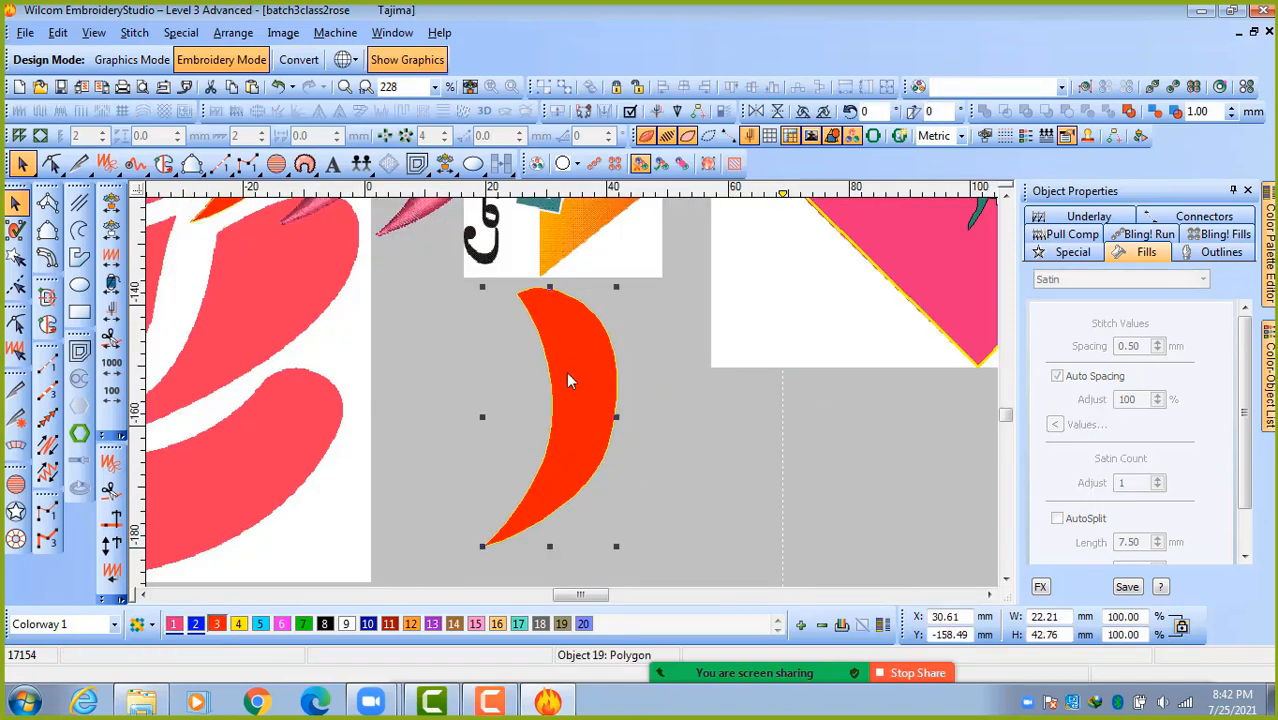
Apply Fusion Fill to the copied crescent's outline, setting the entry point at its lower tip and the exit point at its upper tip.
click(46, 299)
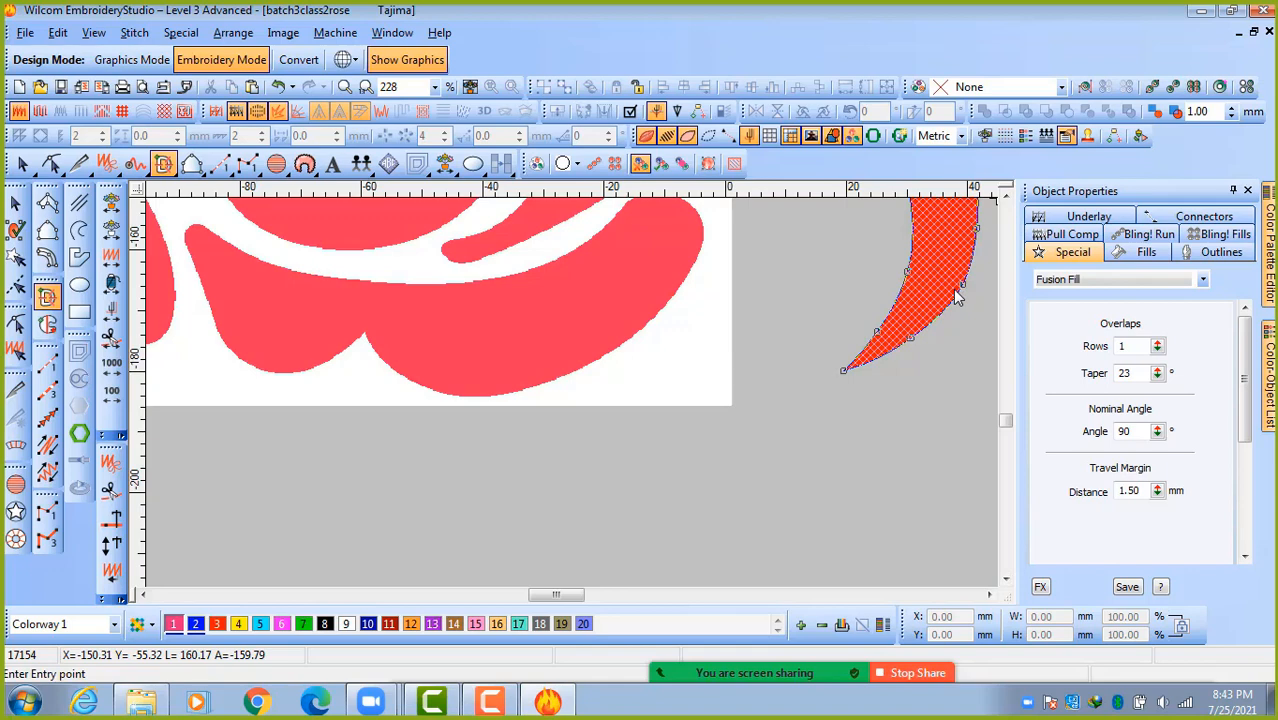
click(845, 375)
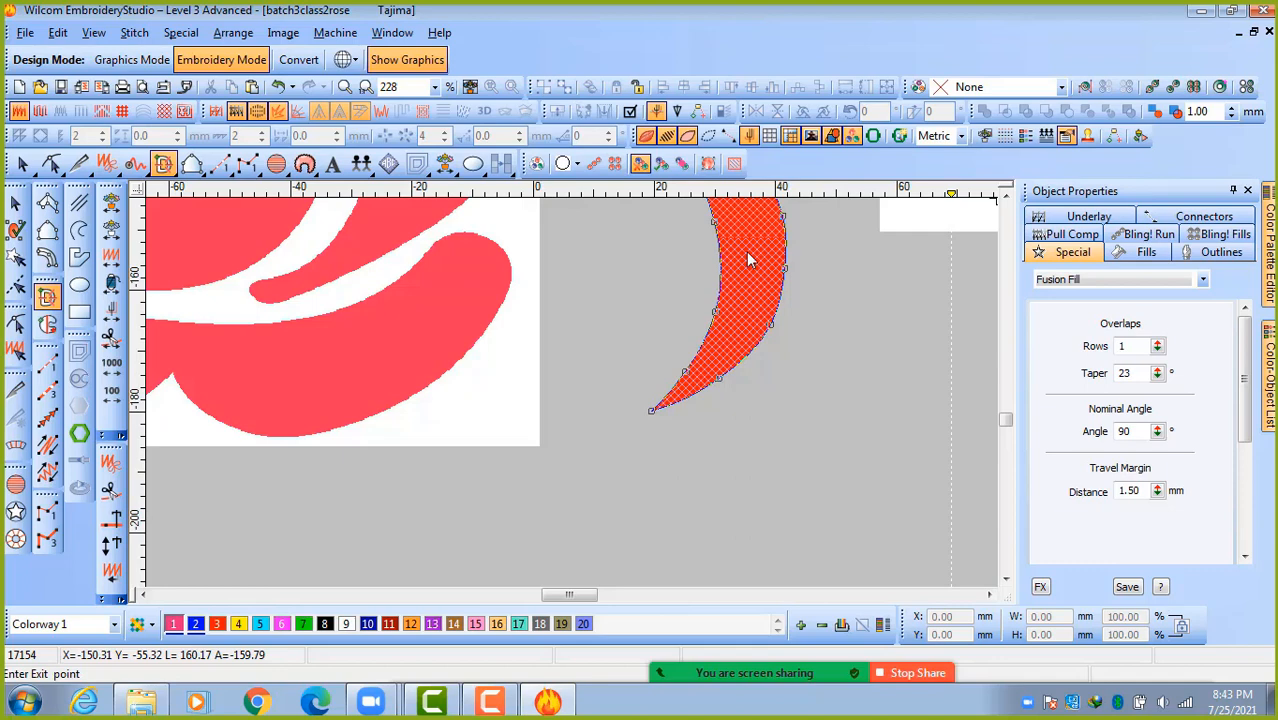
scroll(748, 258, up, 1)
scroll(746, 256, down, 1)
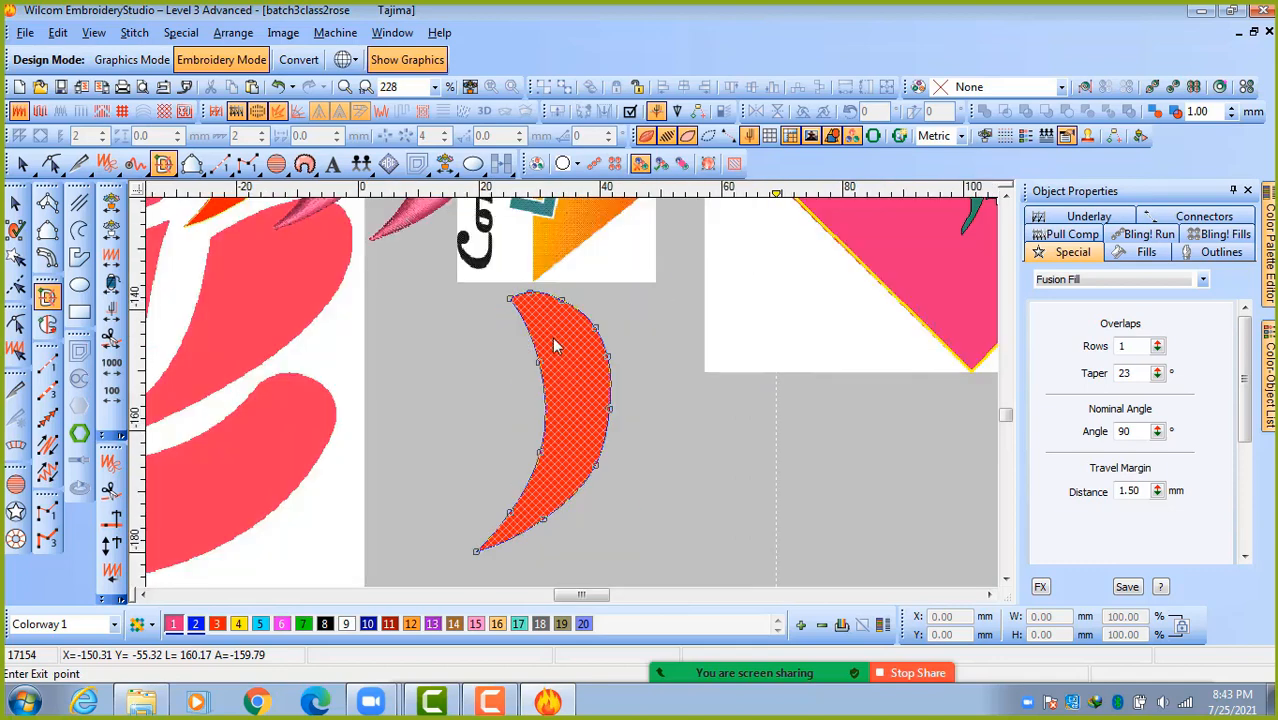
click(512, 306)
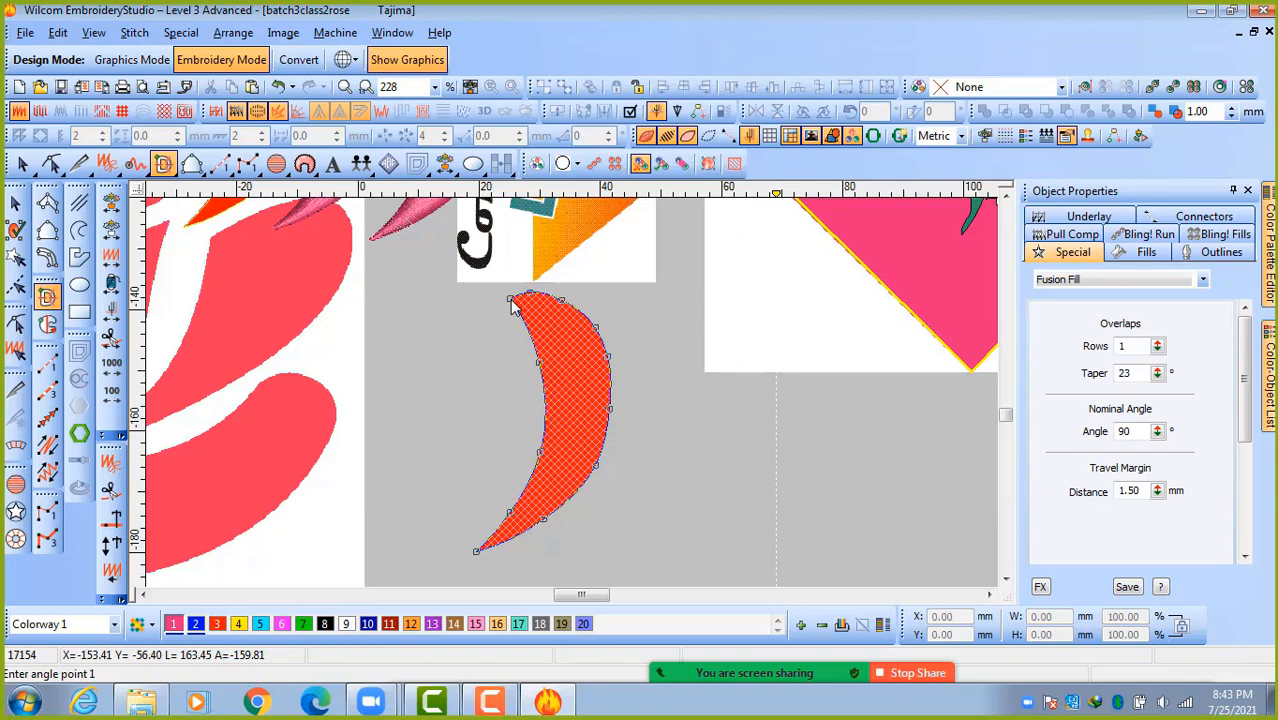
Add four stitch-angle lines across the crescent from its lower tip to its upper part, and generate the satin fill.
key(shift+z)
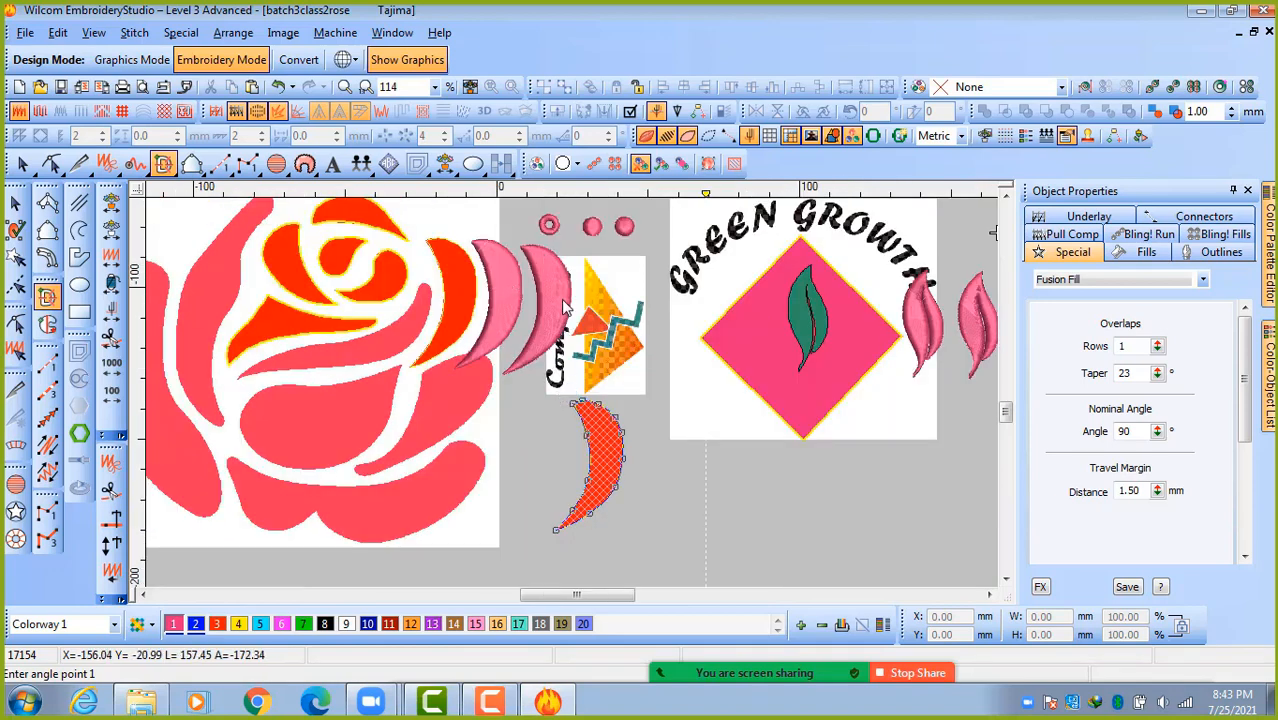
key(z)
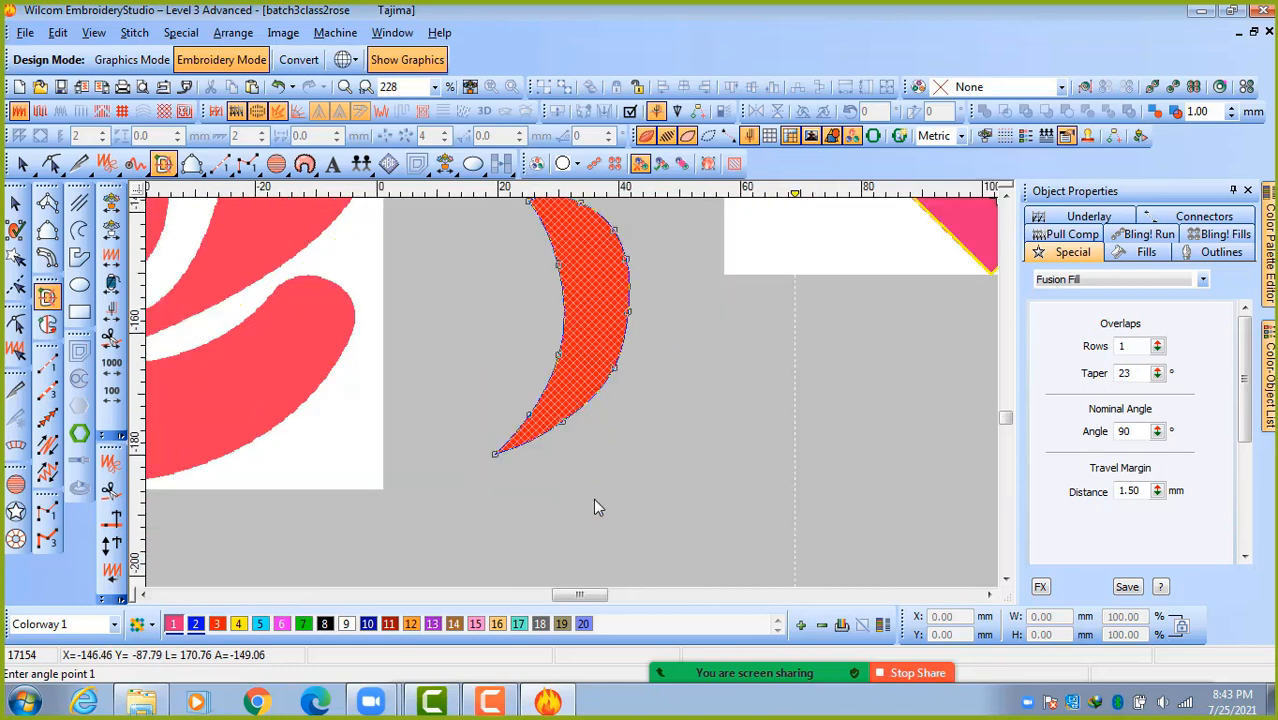
click(516, 409)
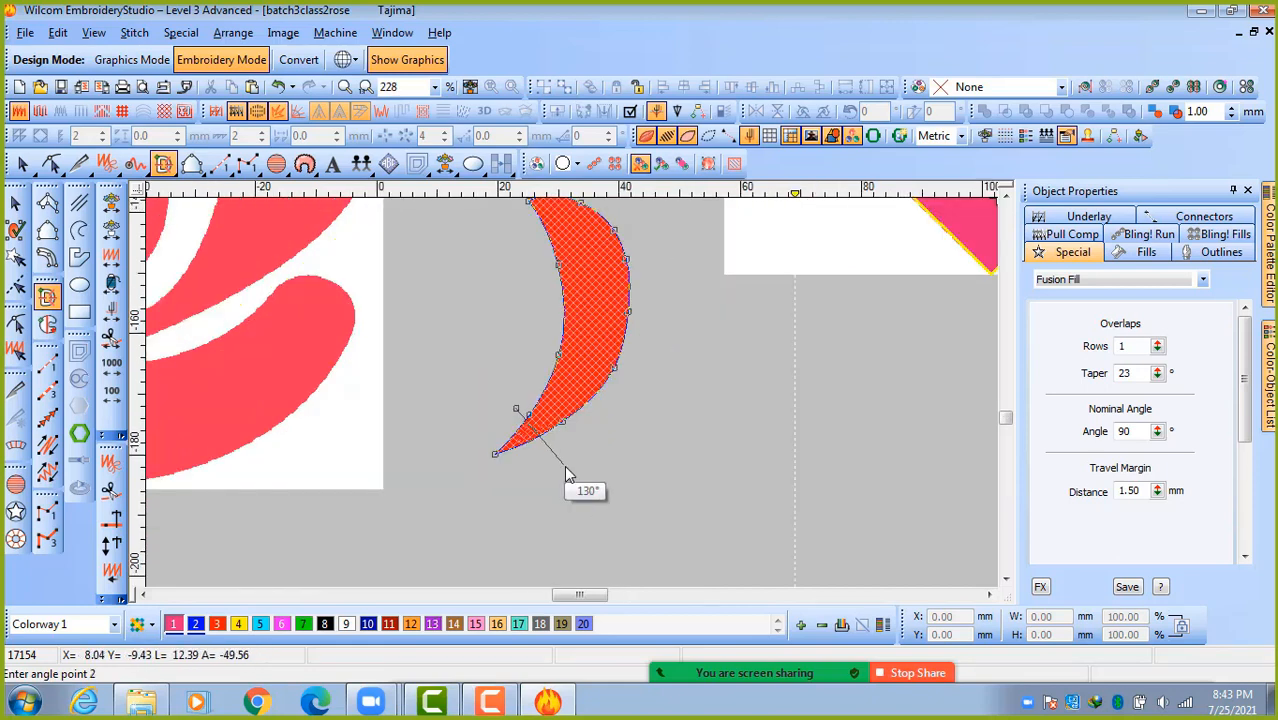
click(549, 445)
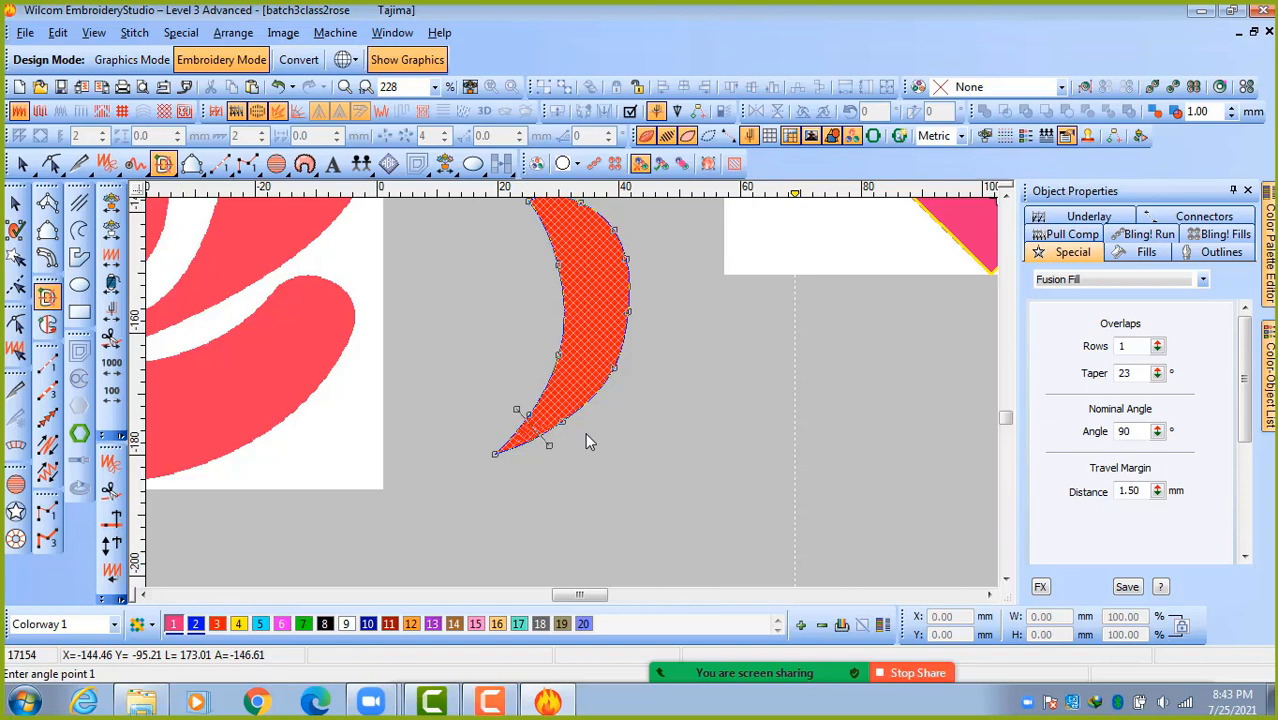
click(543, 355)
click(621, 382)
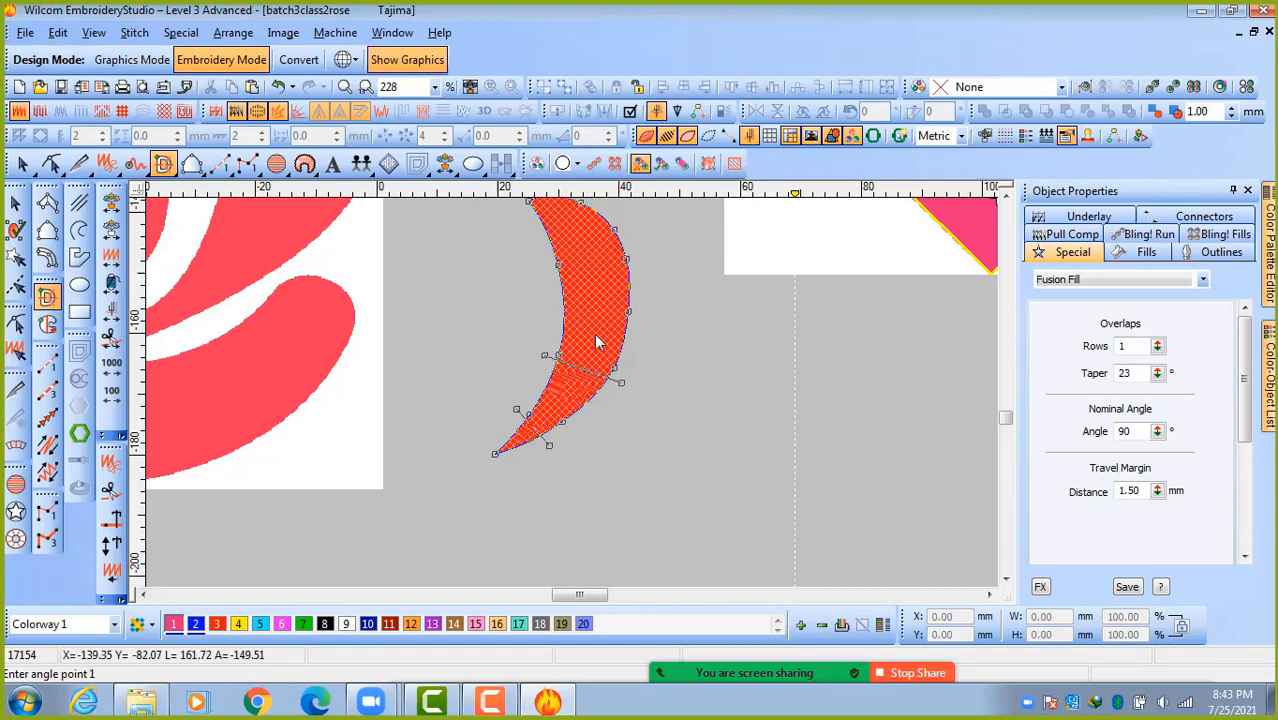
click(551, 308)
click(643, 298)
click(542, 258)
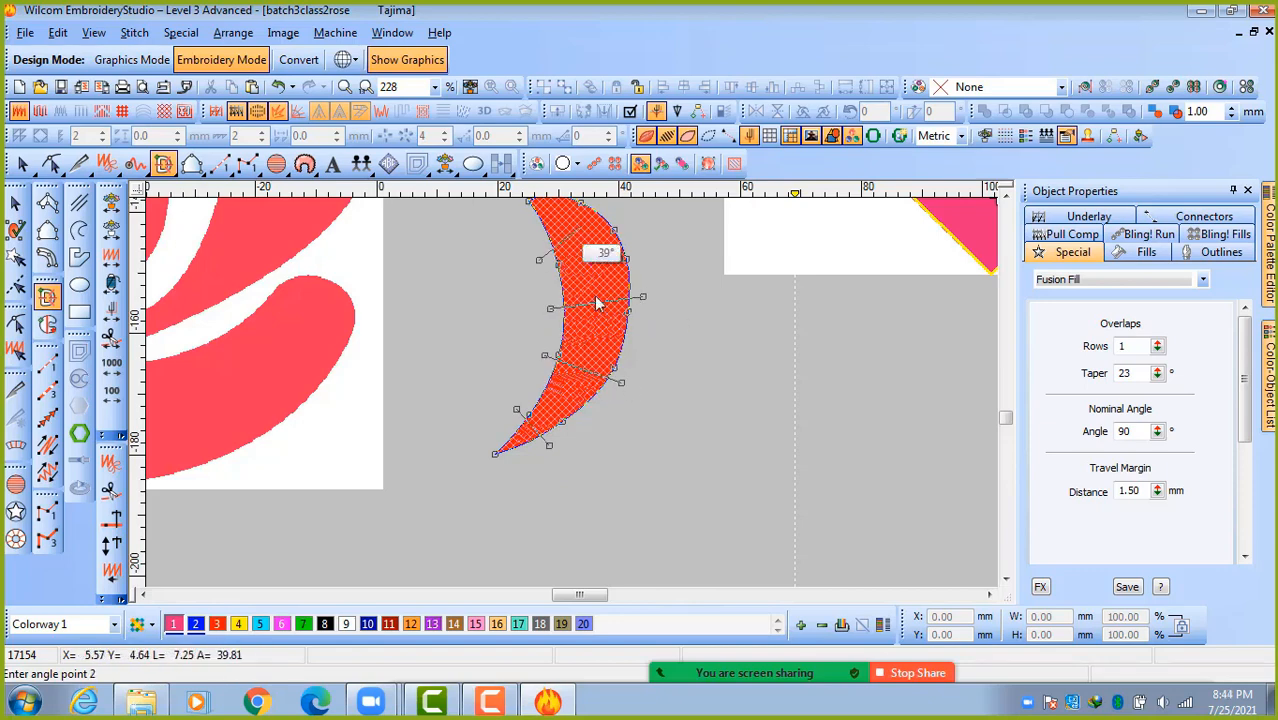
click(597, 294)
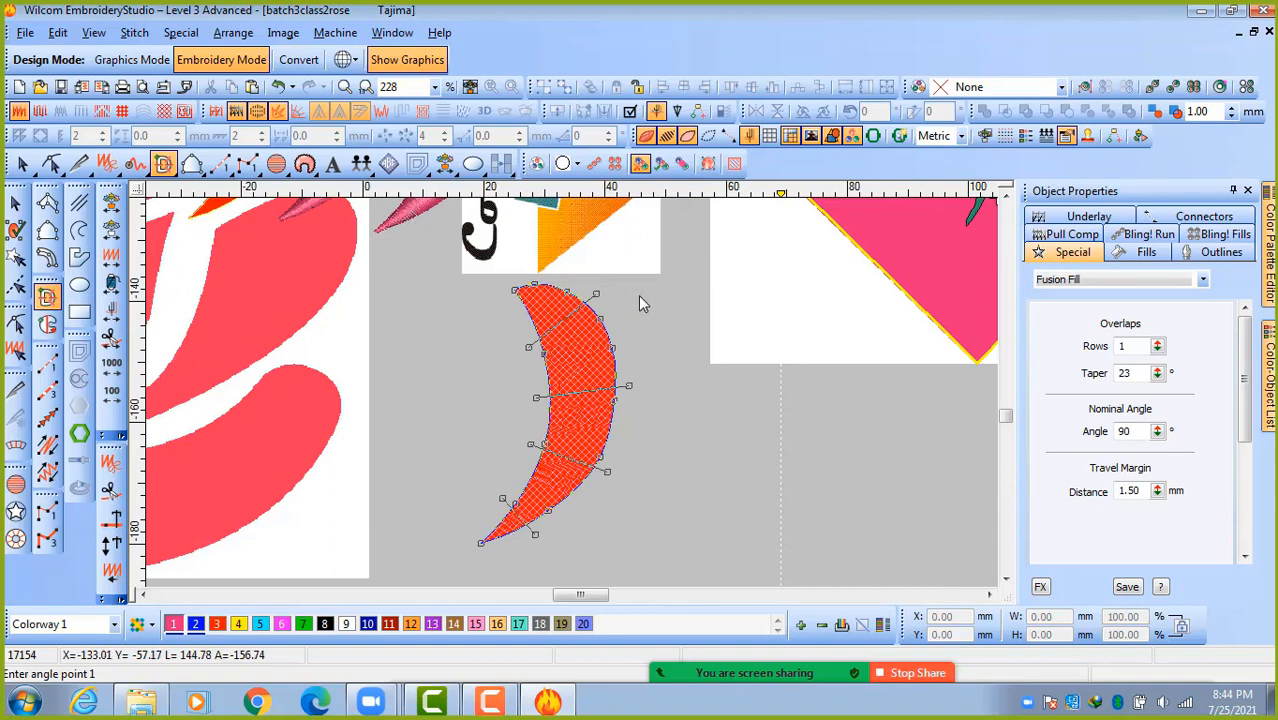
key(Return)
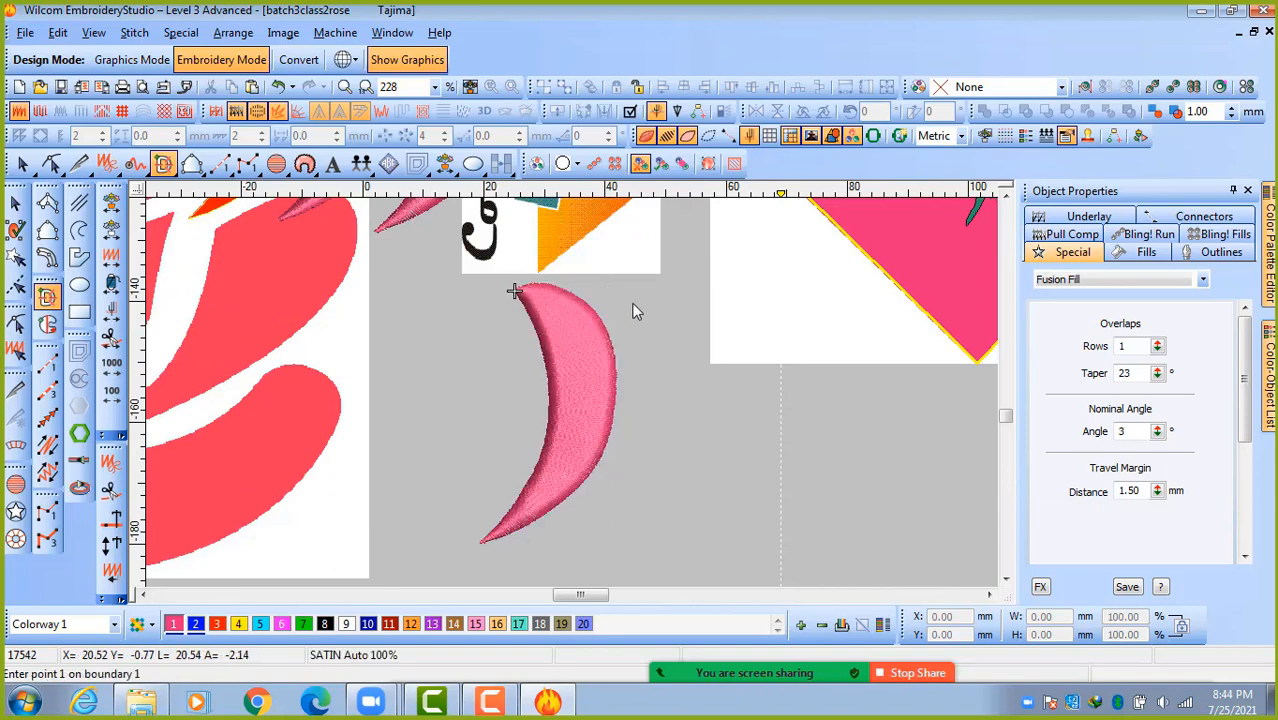
click(15, 203)
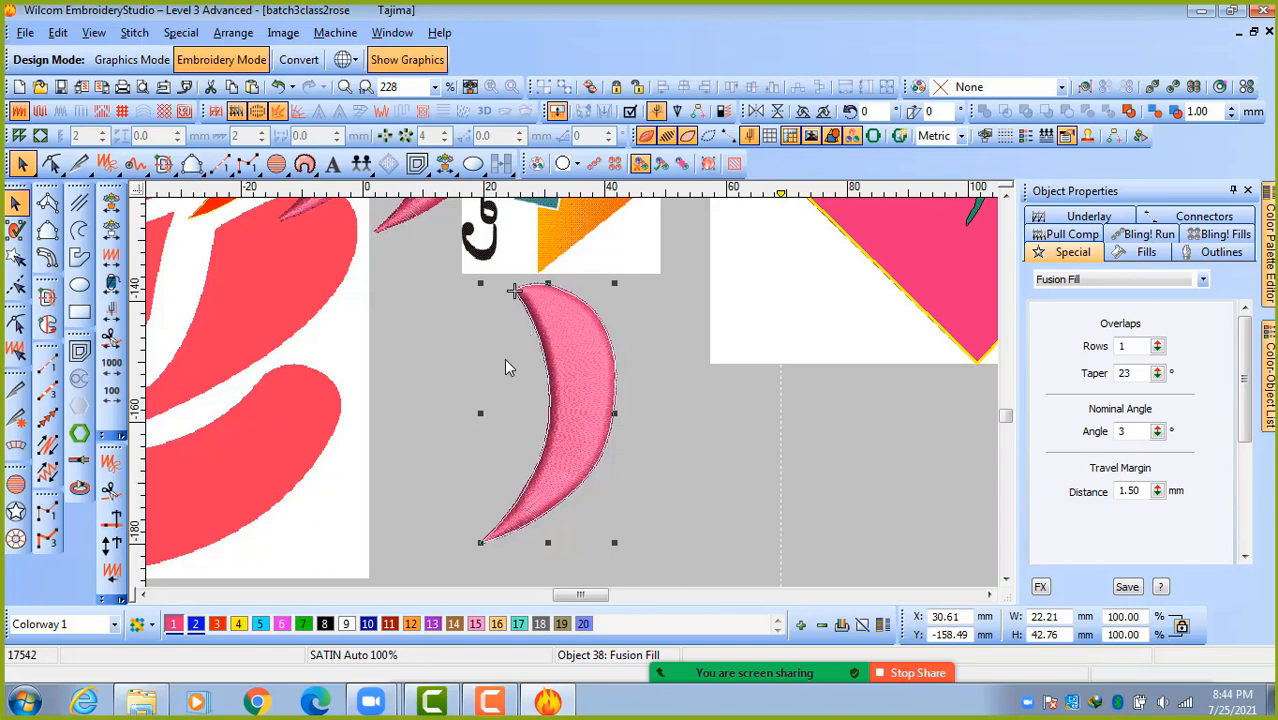
scroll(468, 330, down, 1)
key(ctrl+z)
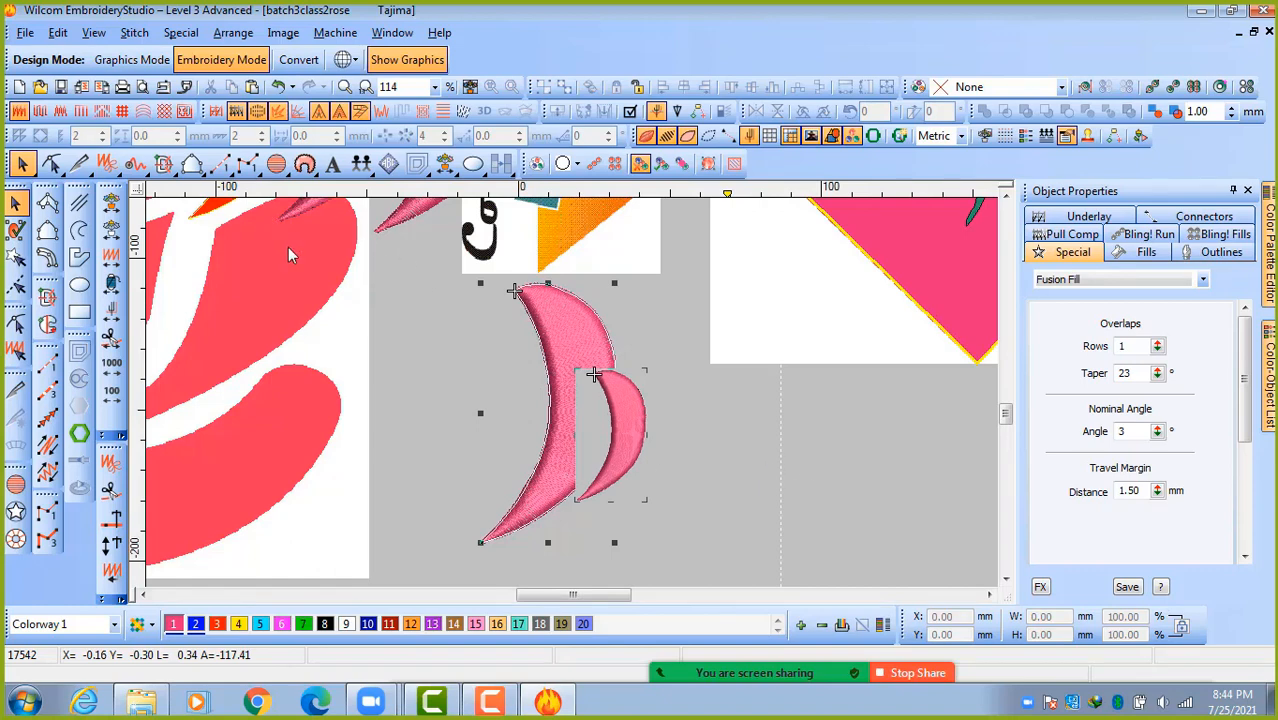
key(F1)
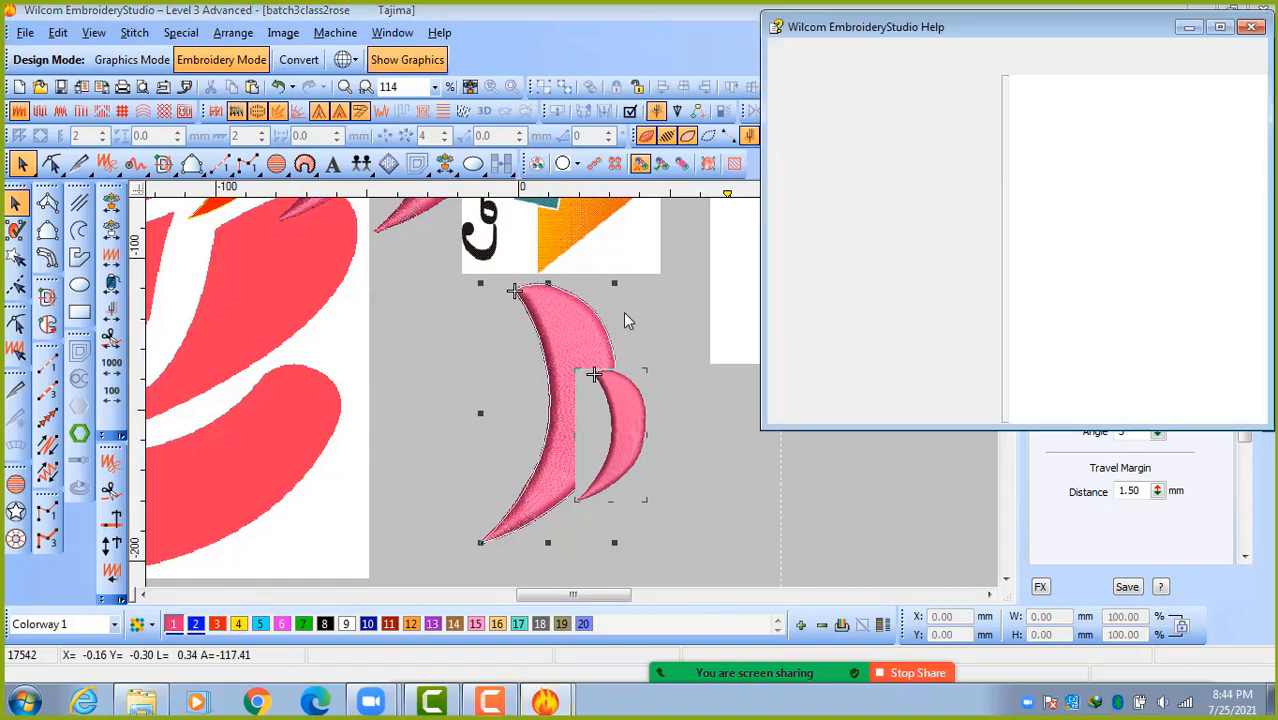
click(1249, 30)
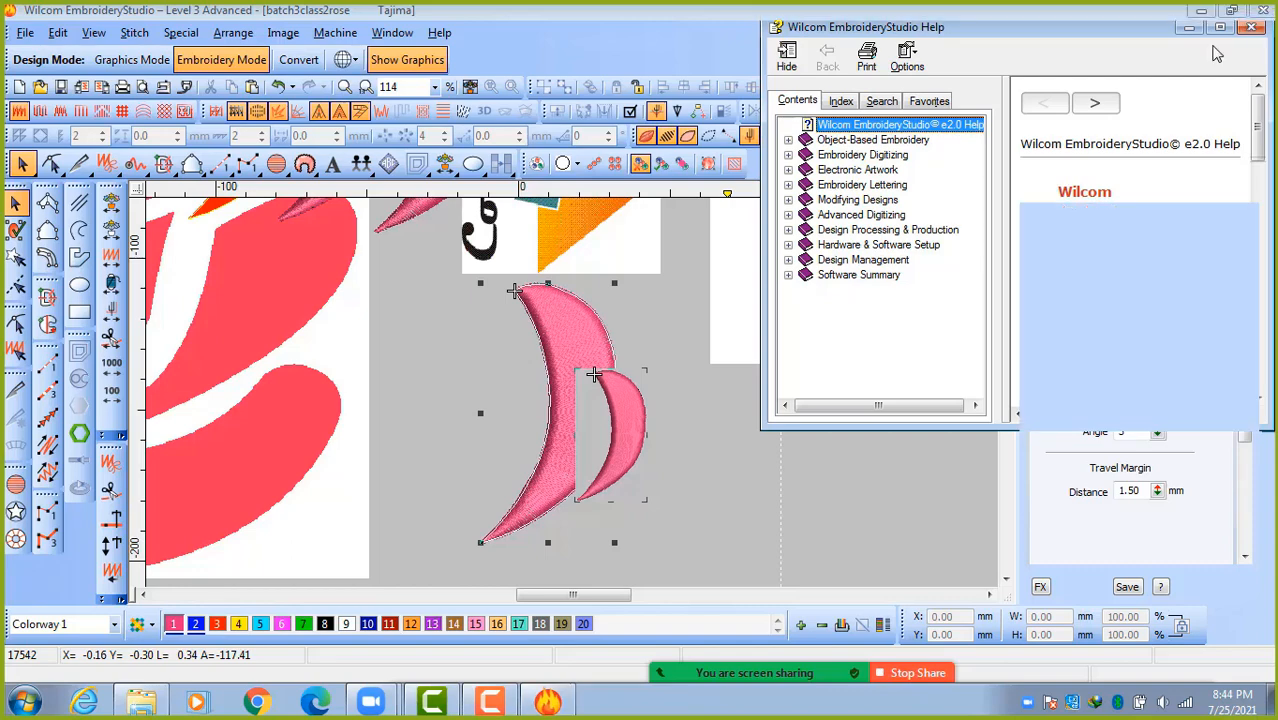
Place another copy of the rose's red crescent petal just to the right of the new satin crescent.
key(shift+z)
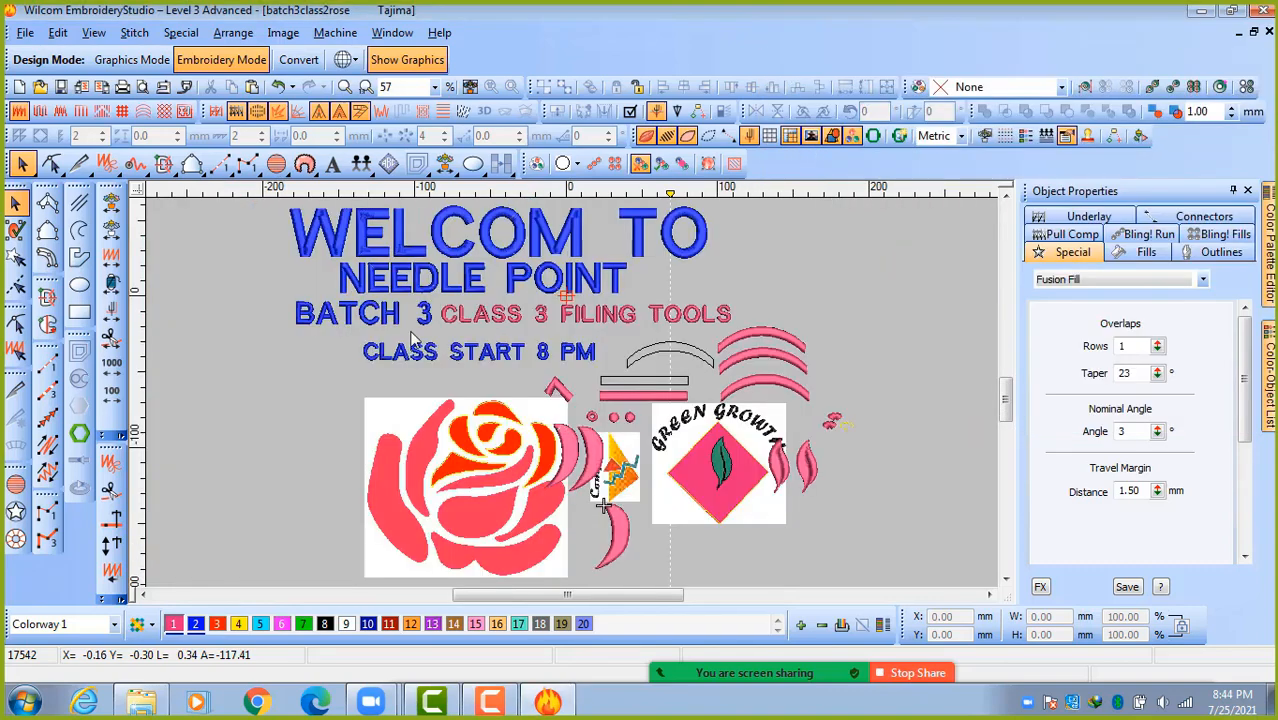
click(552, 455)
drag(546, 449, 647, 540)
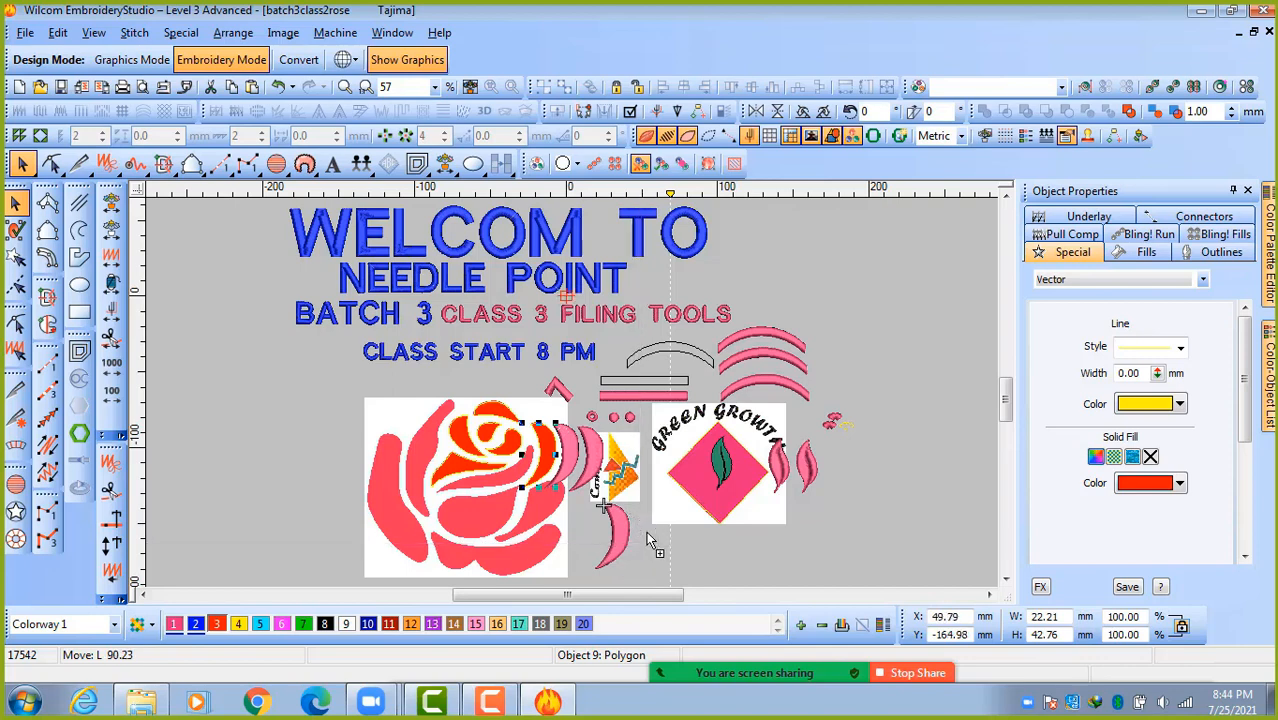
key(Escape)
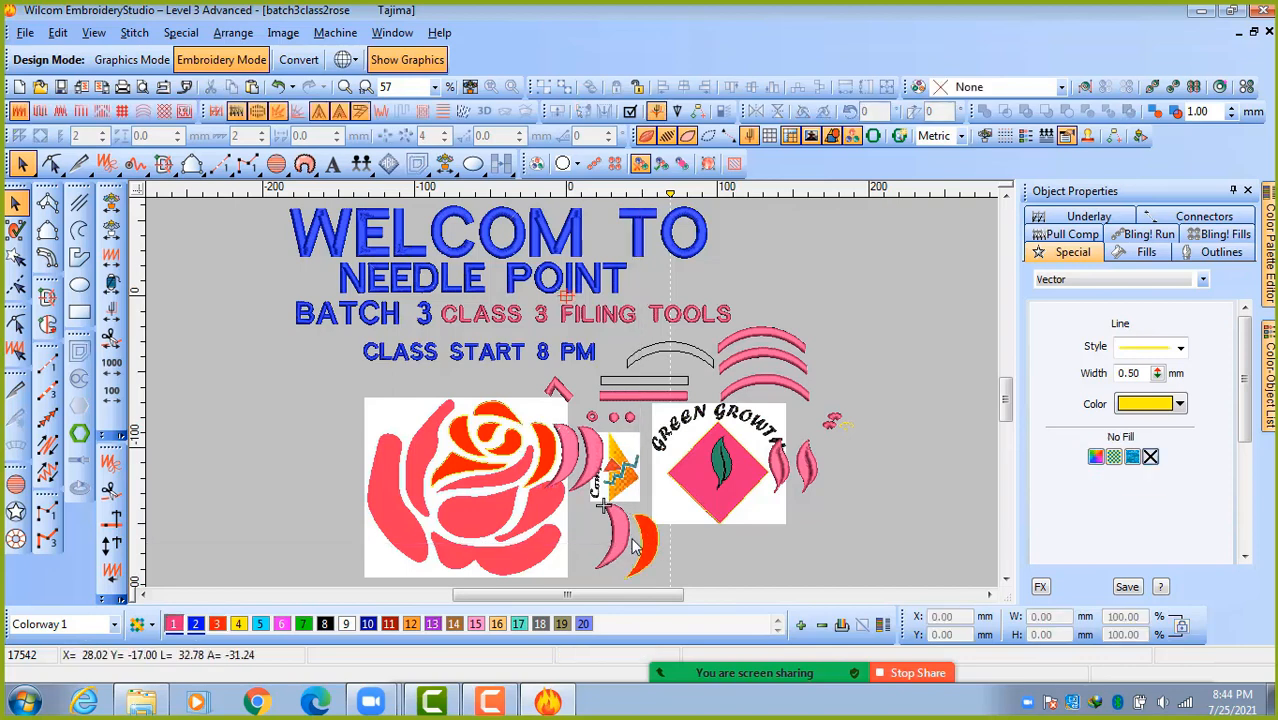
scroll(632, 548, up, 3)
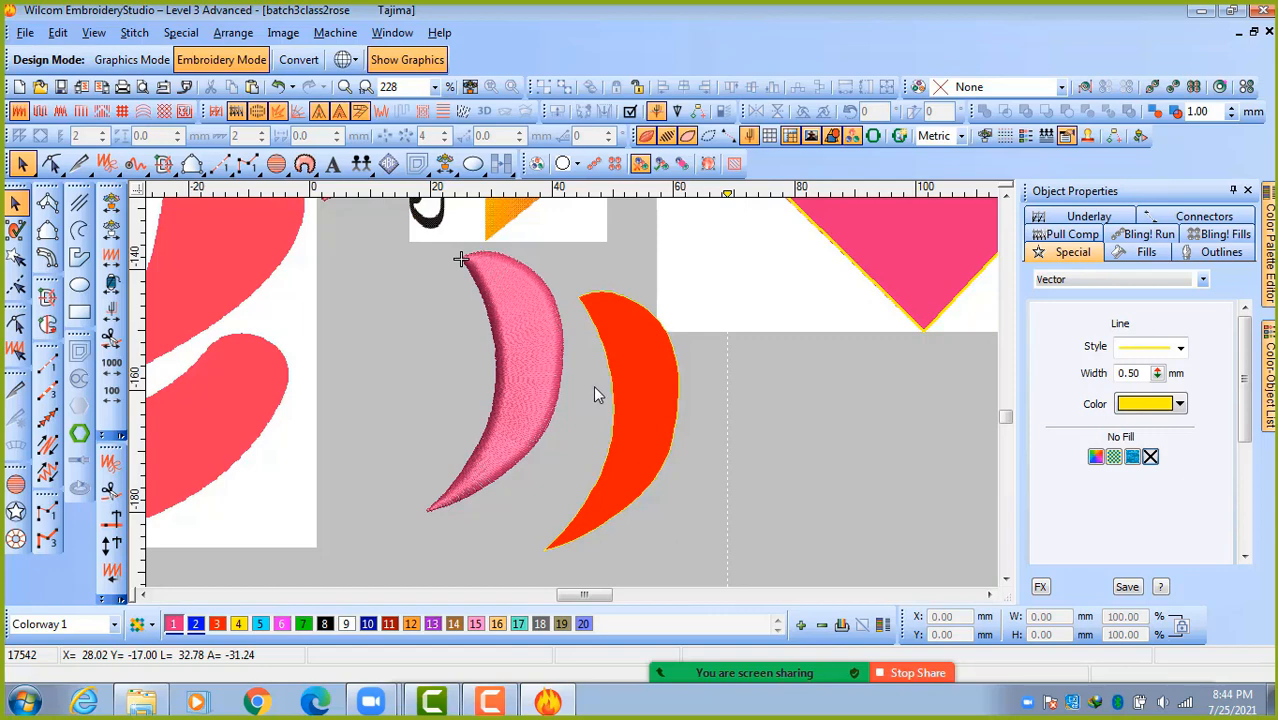
Duplicate the separate red crescent to its right, and delete the duplicate.
click(647, 357)
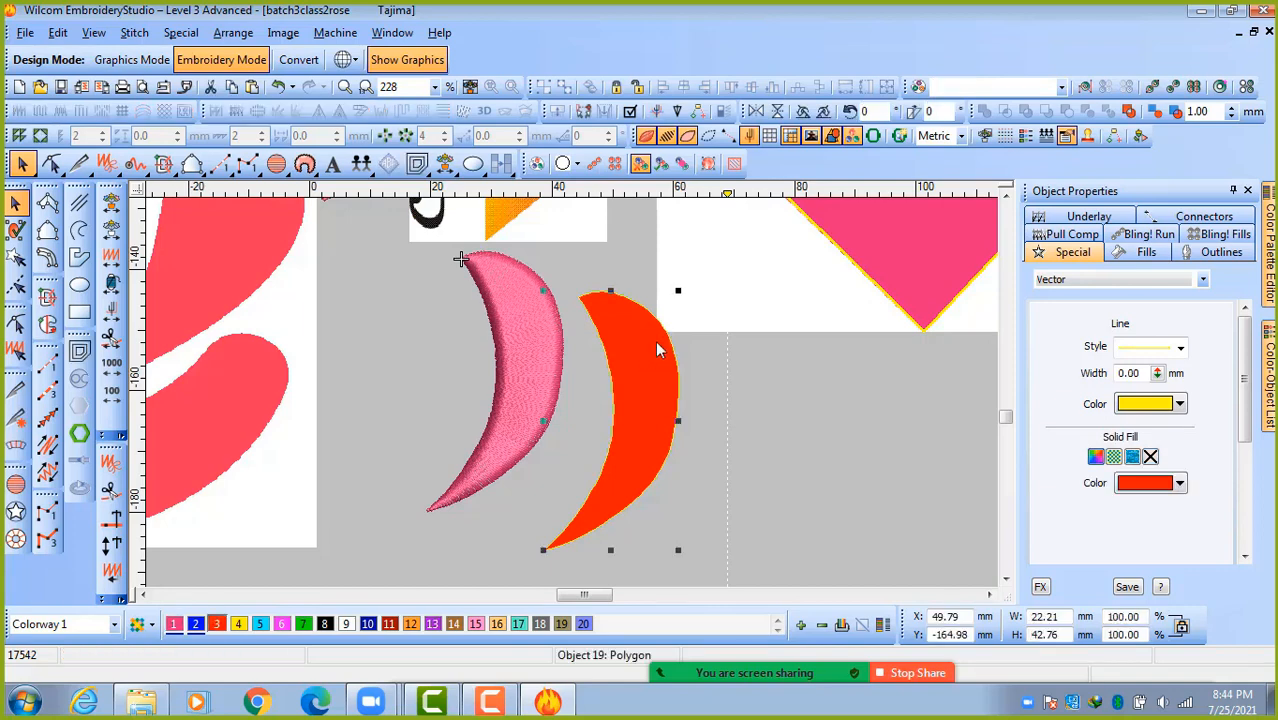
key(ctrl+d)
drag(648, 407, 763, 410)
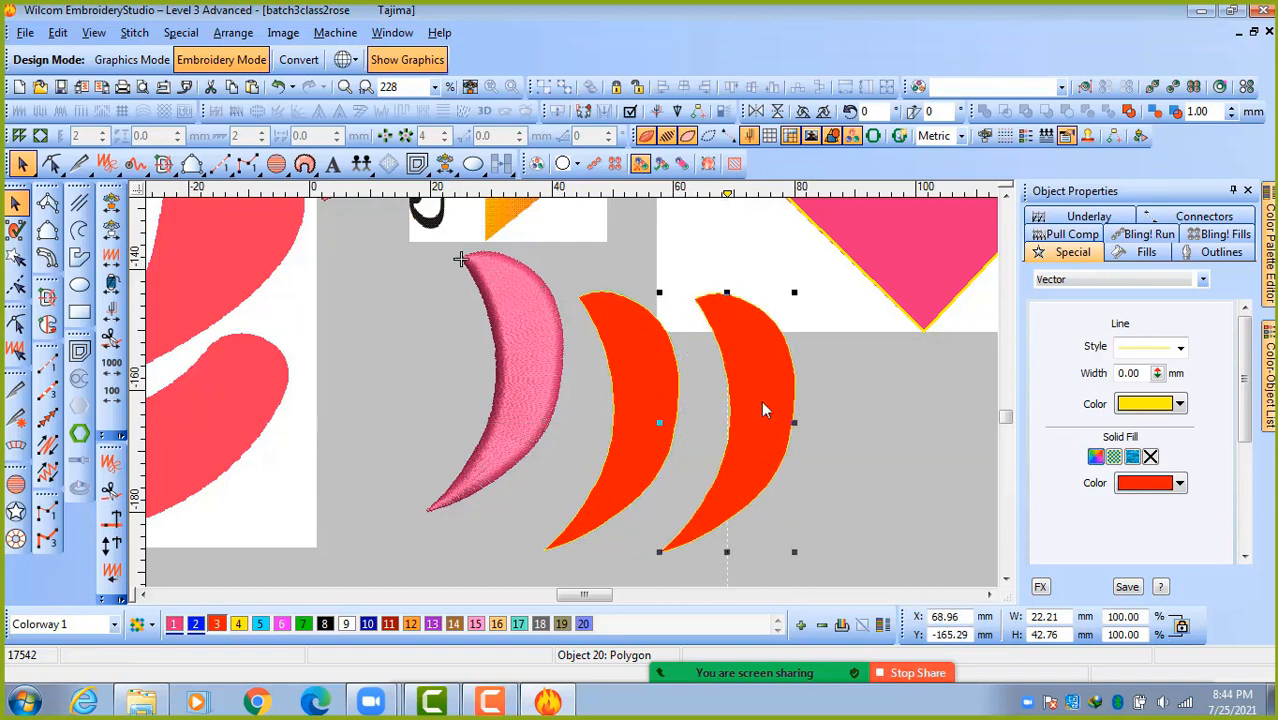
key(Delete)
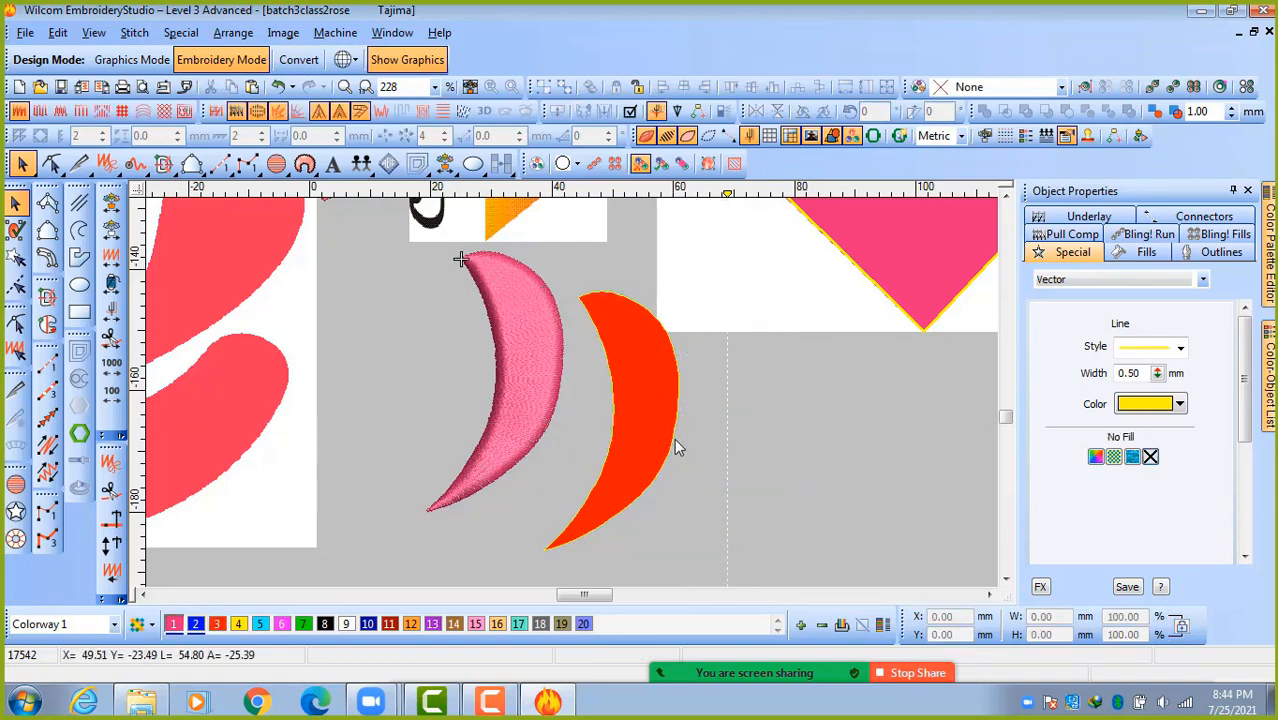
Move the lower satin crescent left towards the rose, and bring the red crescent up and left, level with it.
click(656, 415)
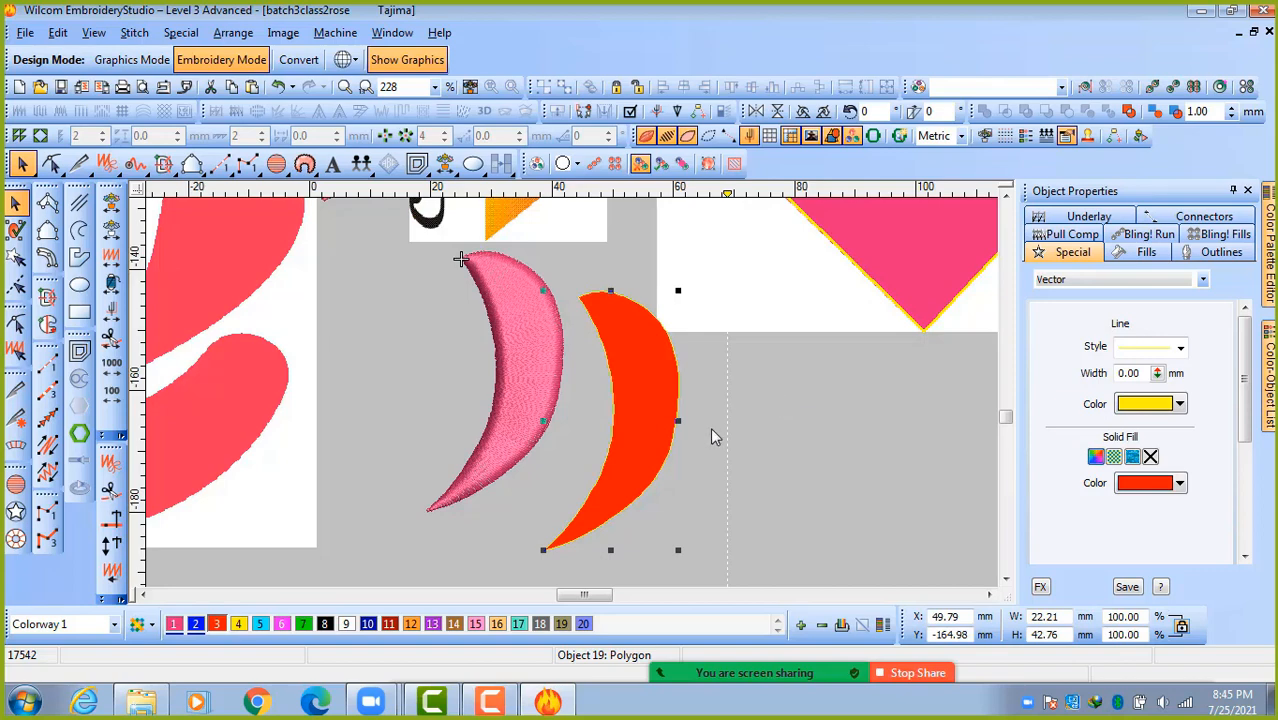
click(520, 358)
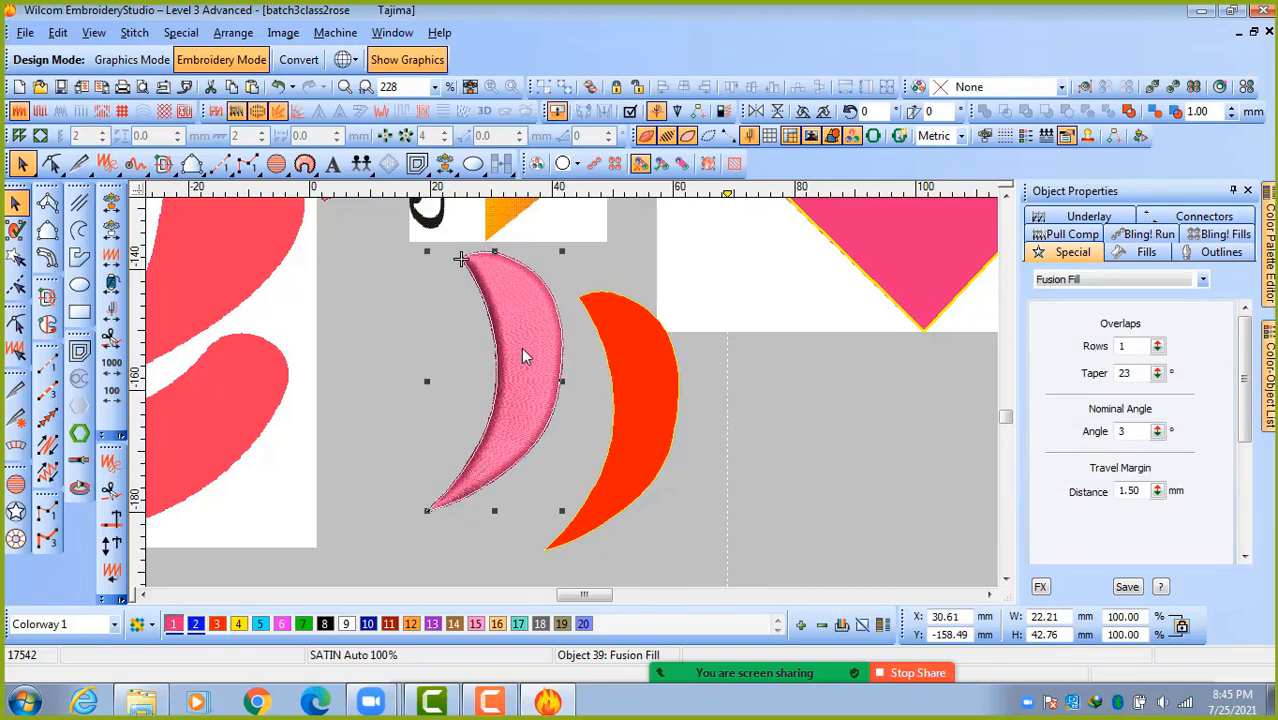
scroll(521, 347, down, 1)
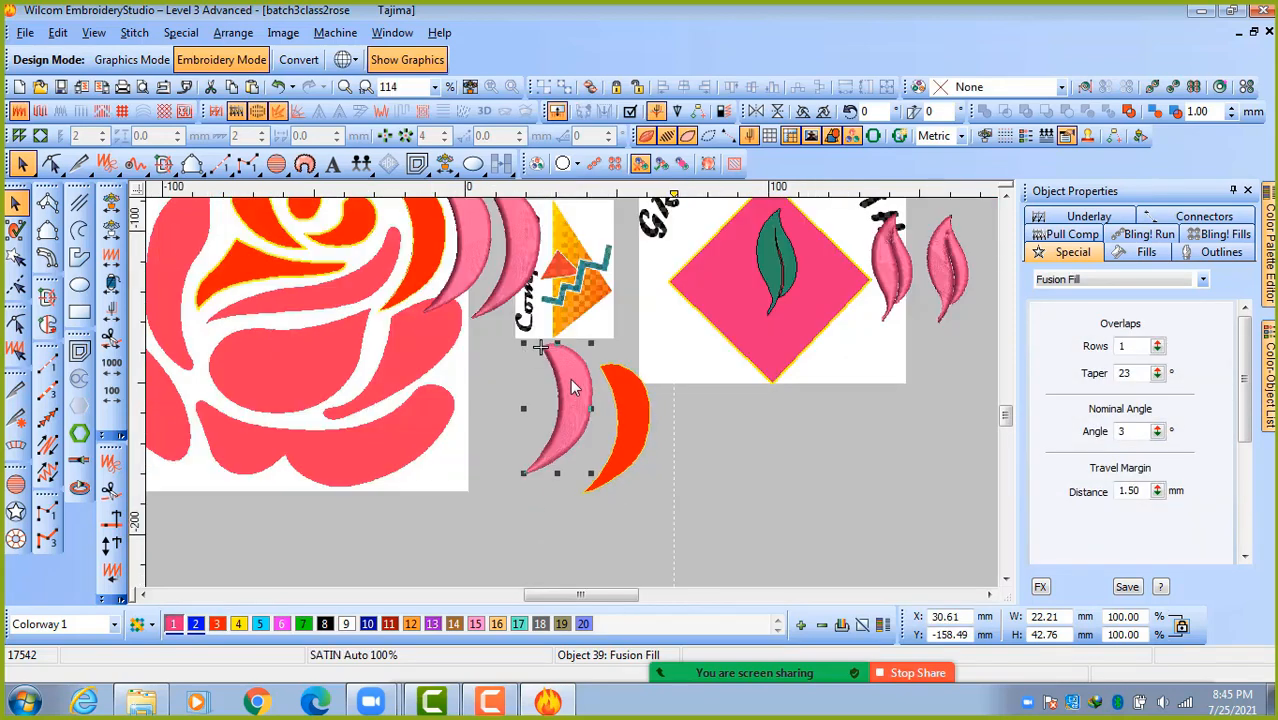
drag(573, 388, 532, 388)
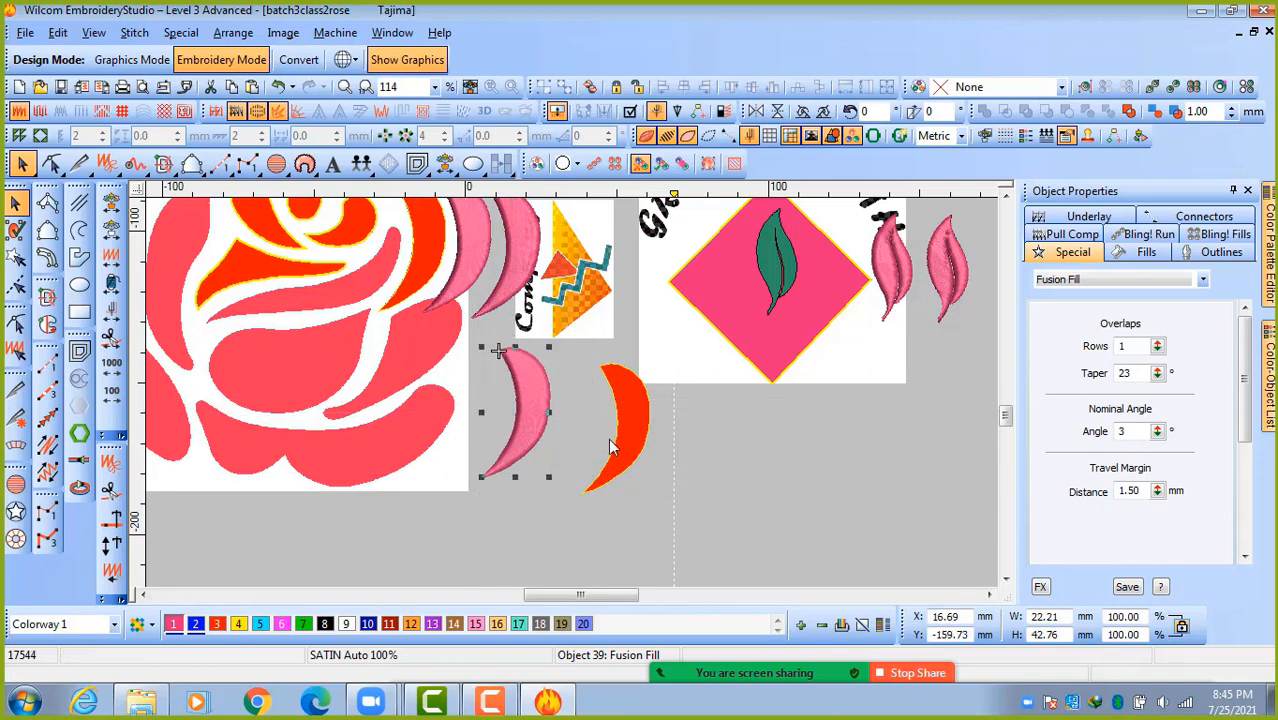
drag(636, 426, 614, 414)
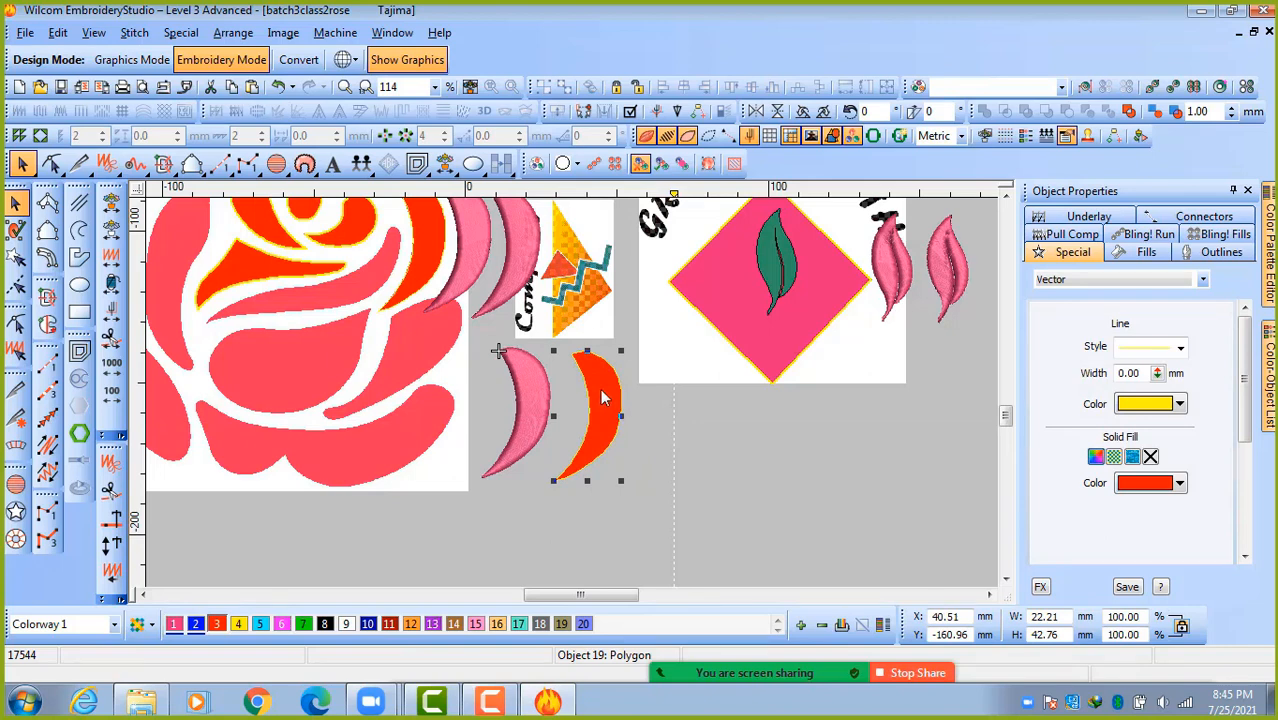
Try placing a copy of the repositioned red crescent below the white artwork background, and remove that copy.
drag(603, 398, 678, 399)
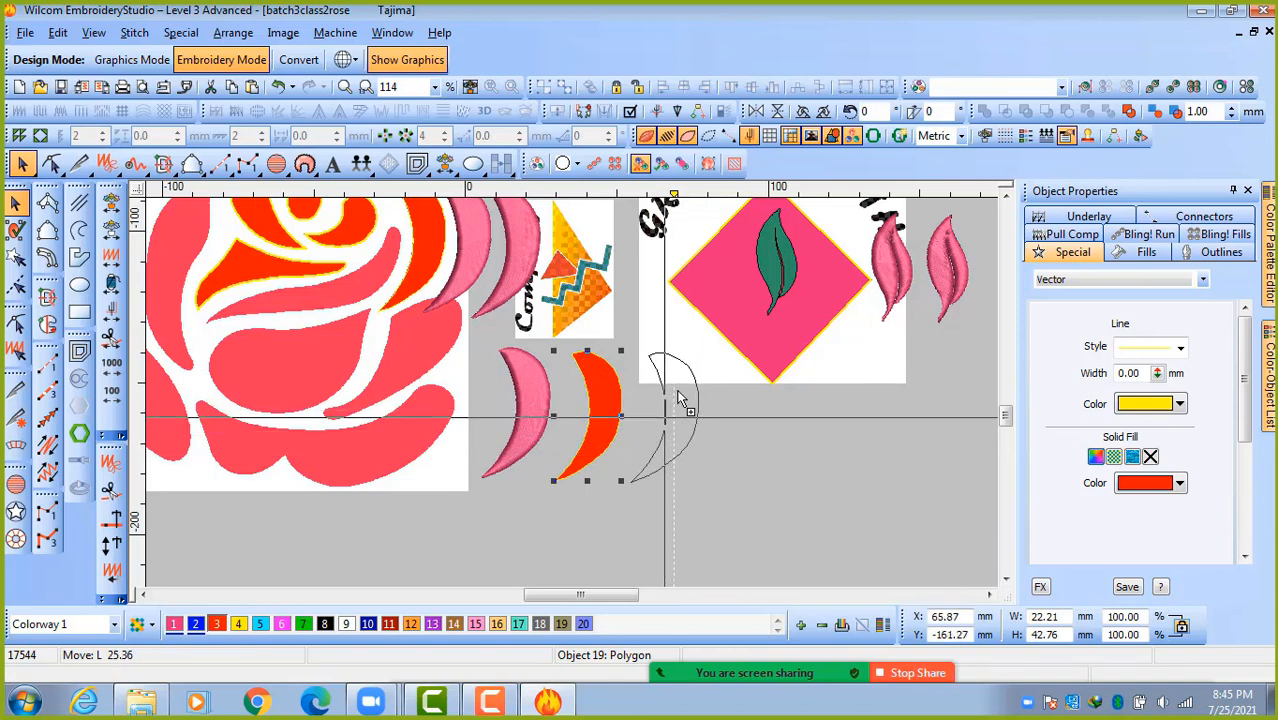
drag(678, 399, 685, 420)
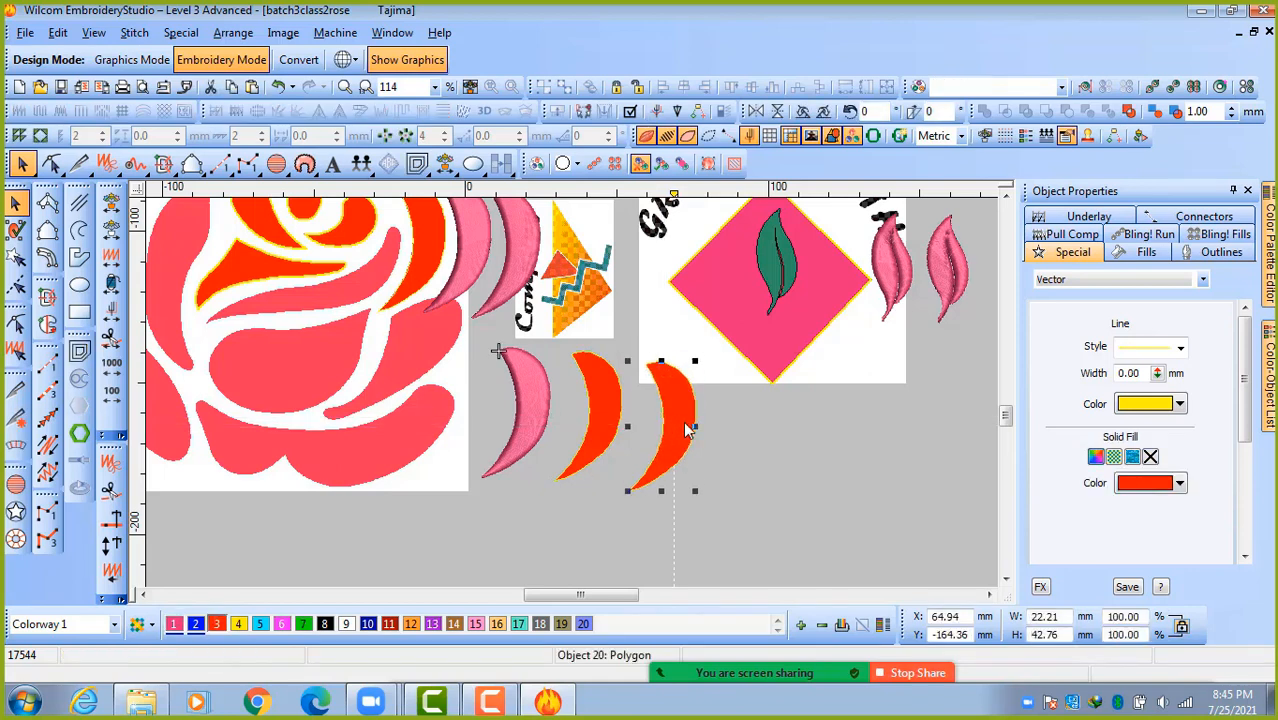
key(Delete)
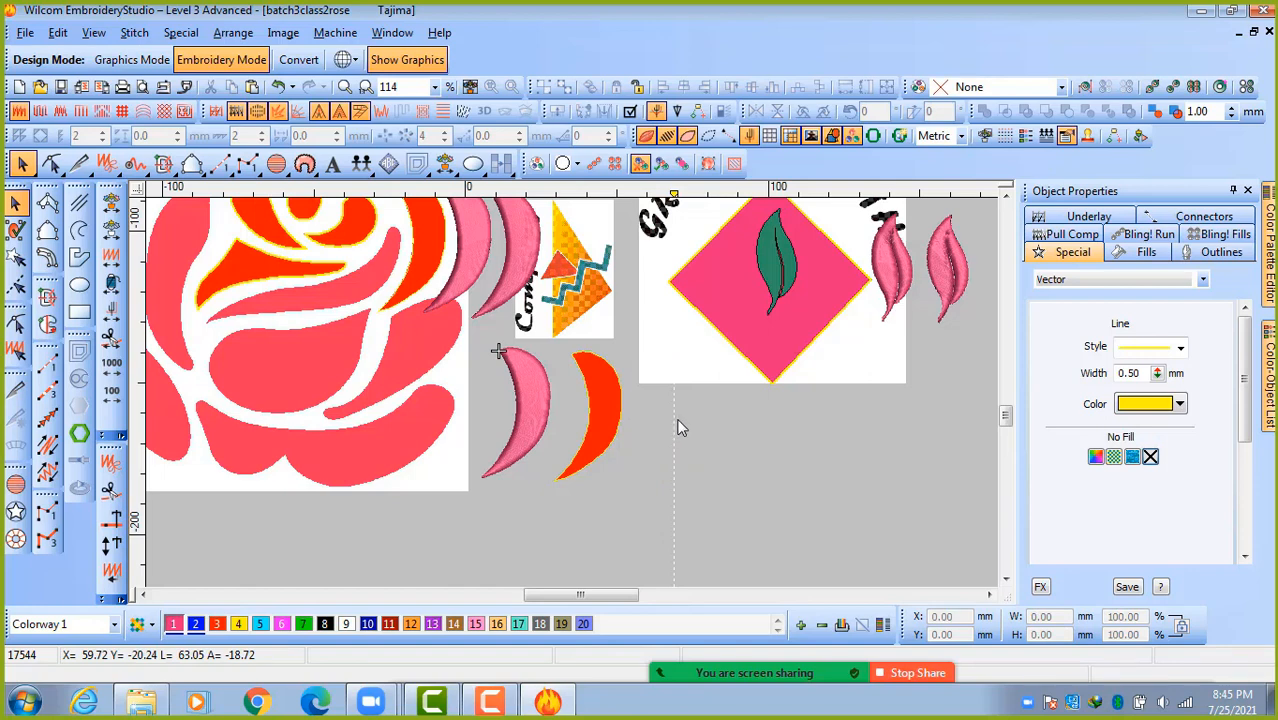
Convert the lower red crescent beside the satin one to a Fusion Fill, accepting the default entry and exit points and angle lines.
click(601, 409)
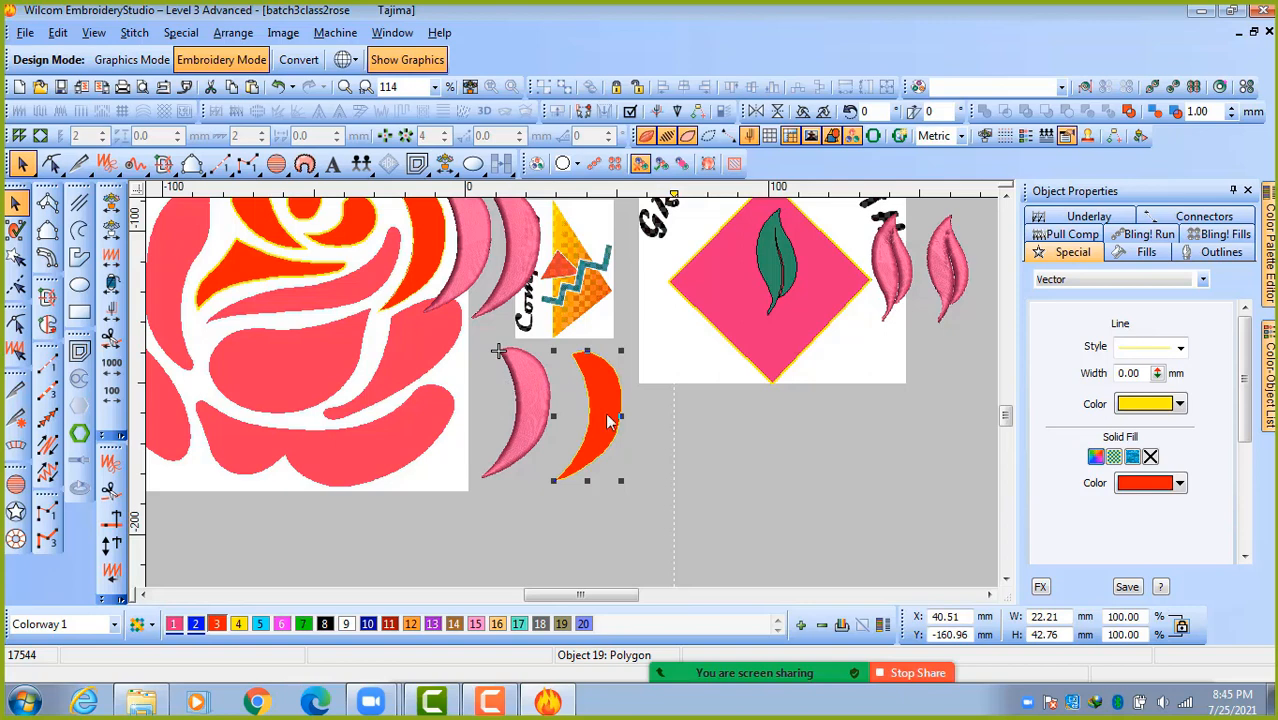
click(655, 461)
click(612, 425)
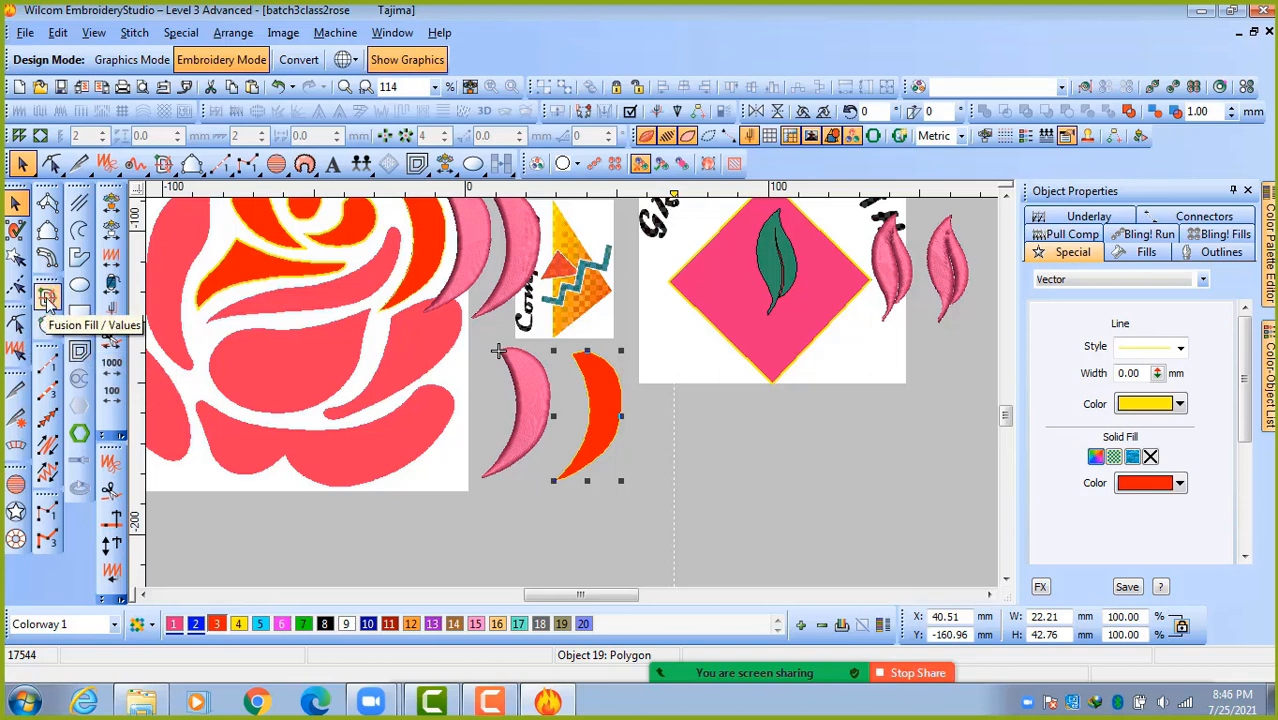
click(47, 300)
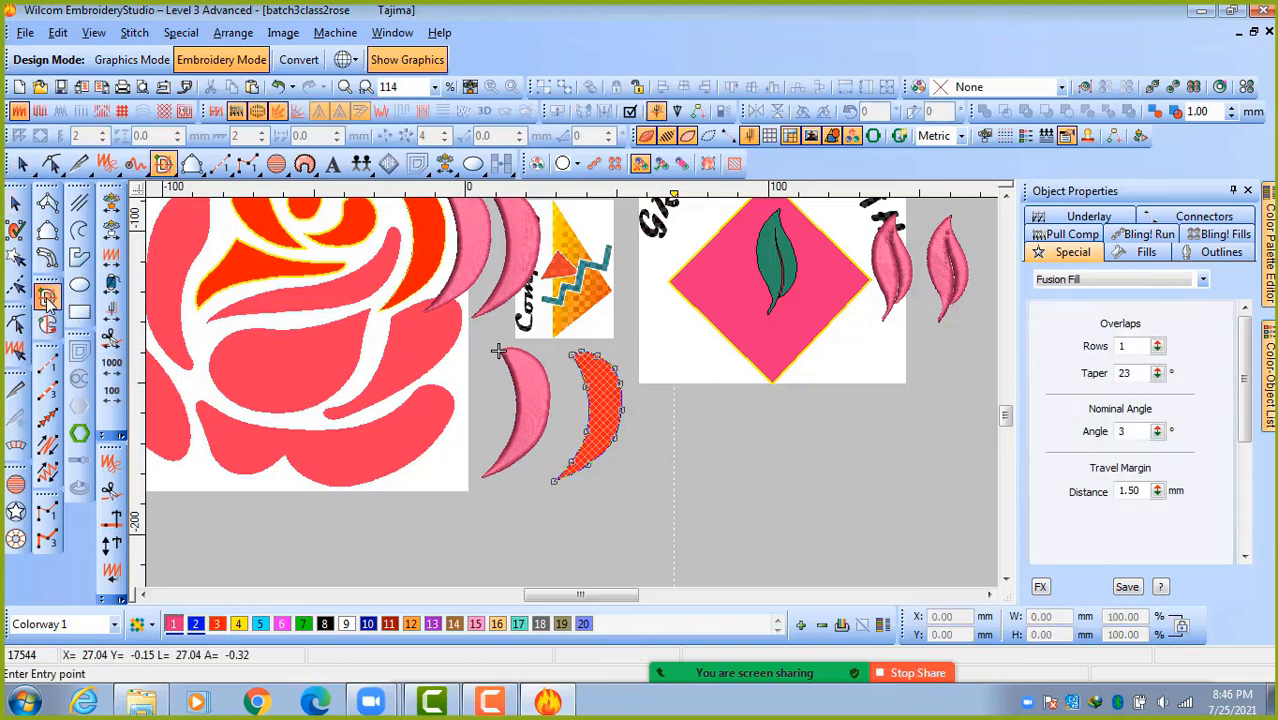
key(Return)
key(Return)
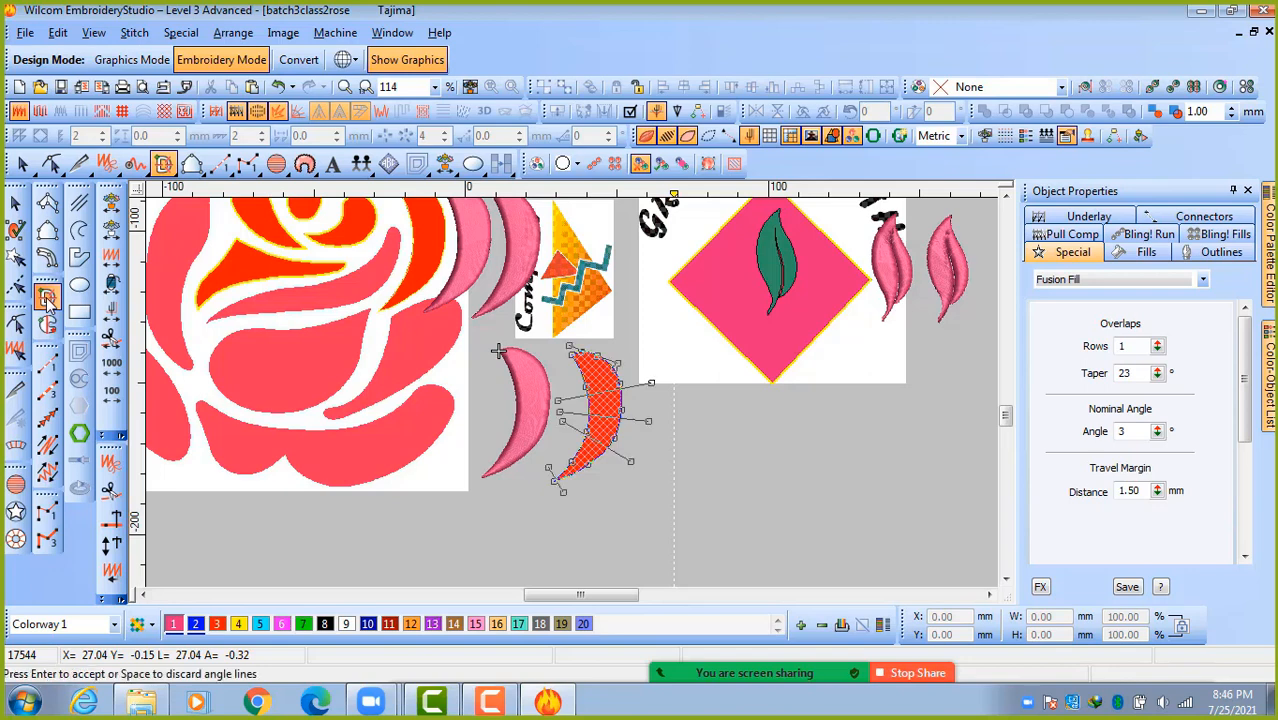
key(Return)
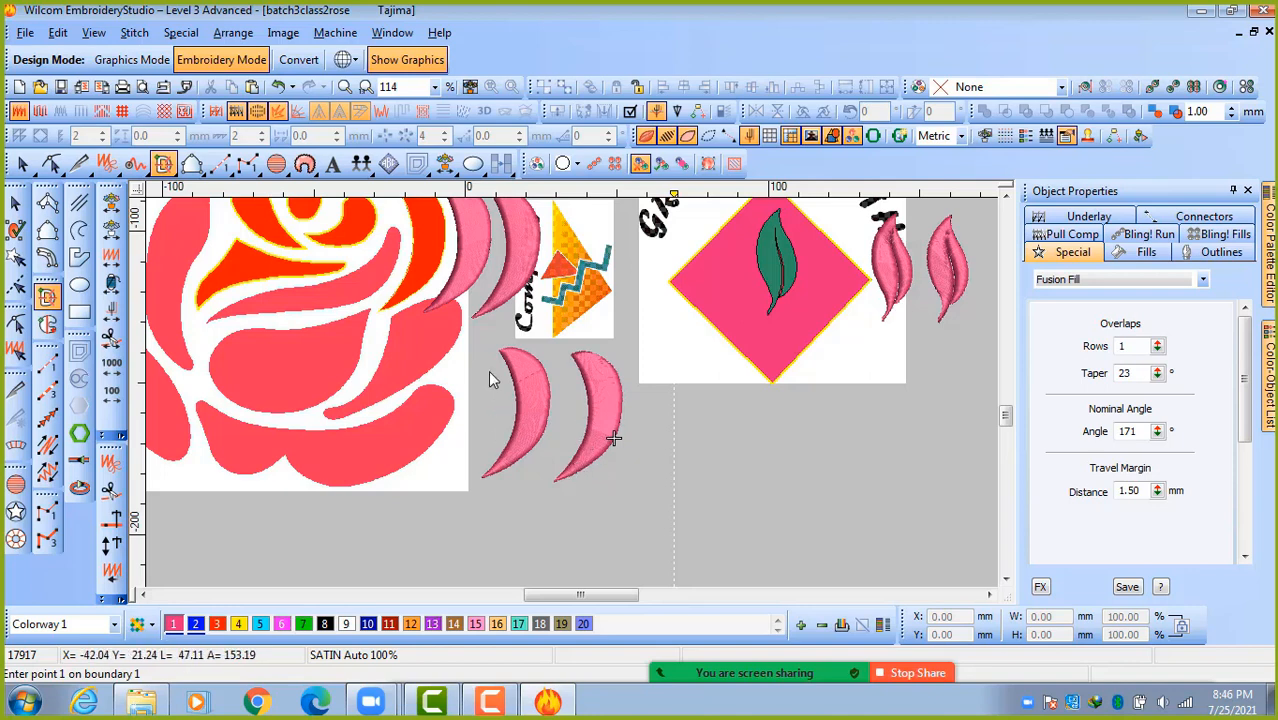
Display the control points and stitch angle lines of the first lower satin crescent.
click(531, 397)
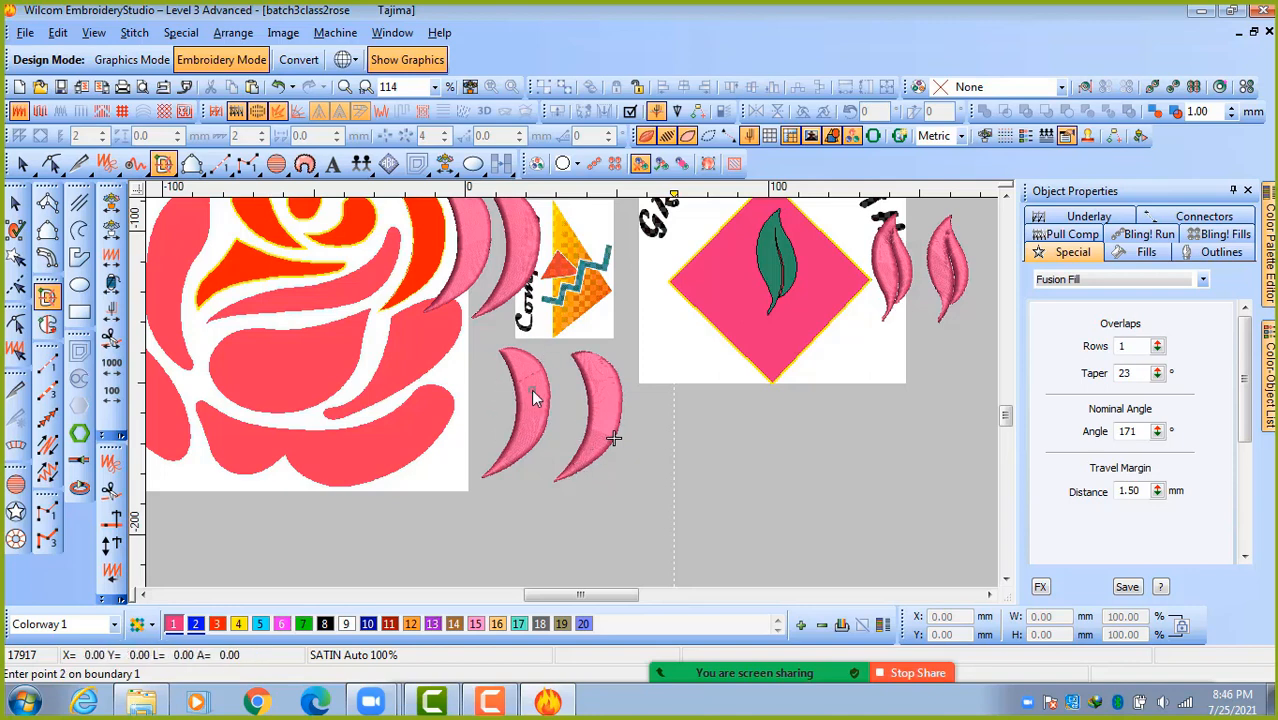
key(Escape)
click(533, 391)
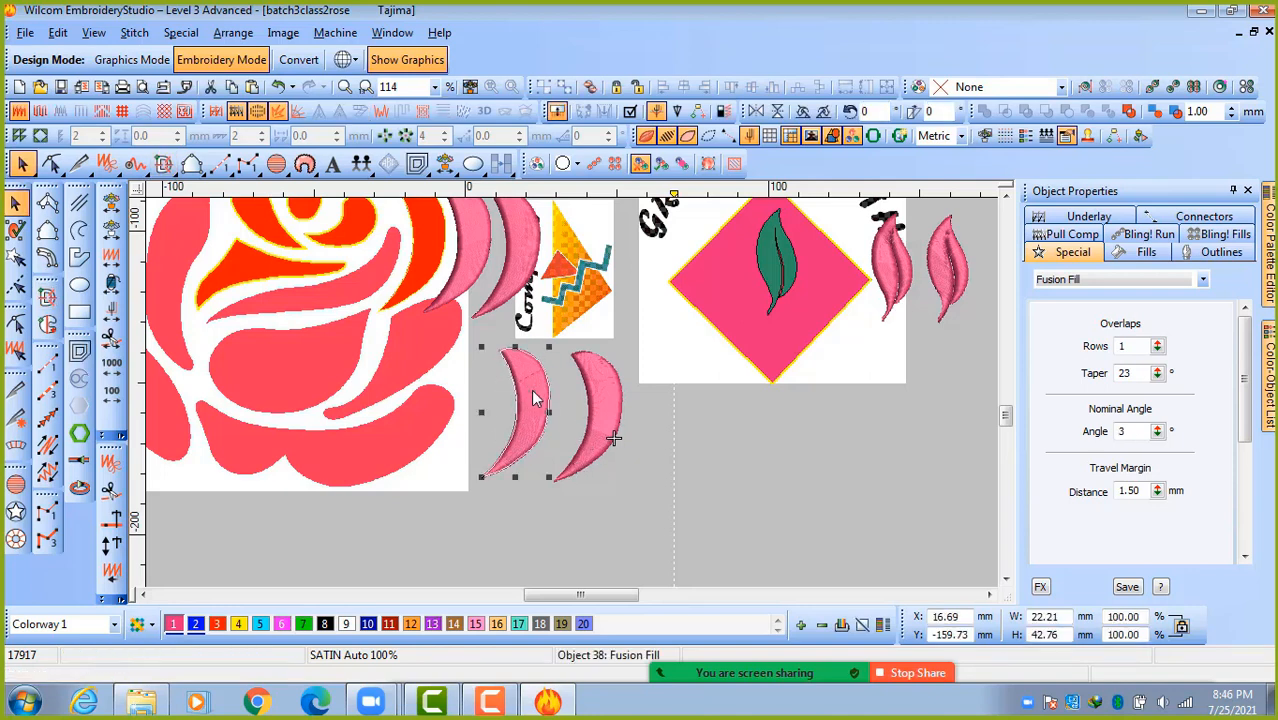
key(h)
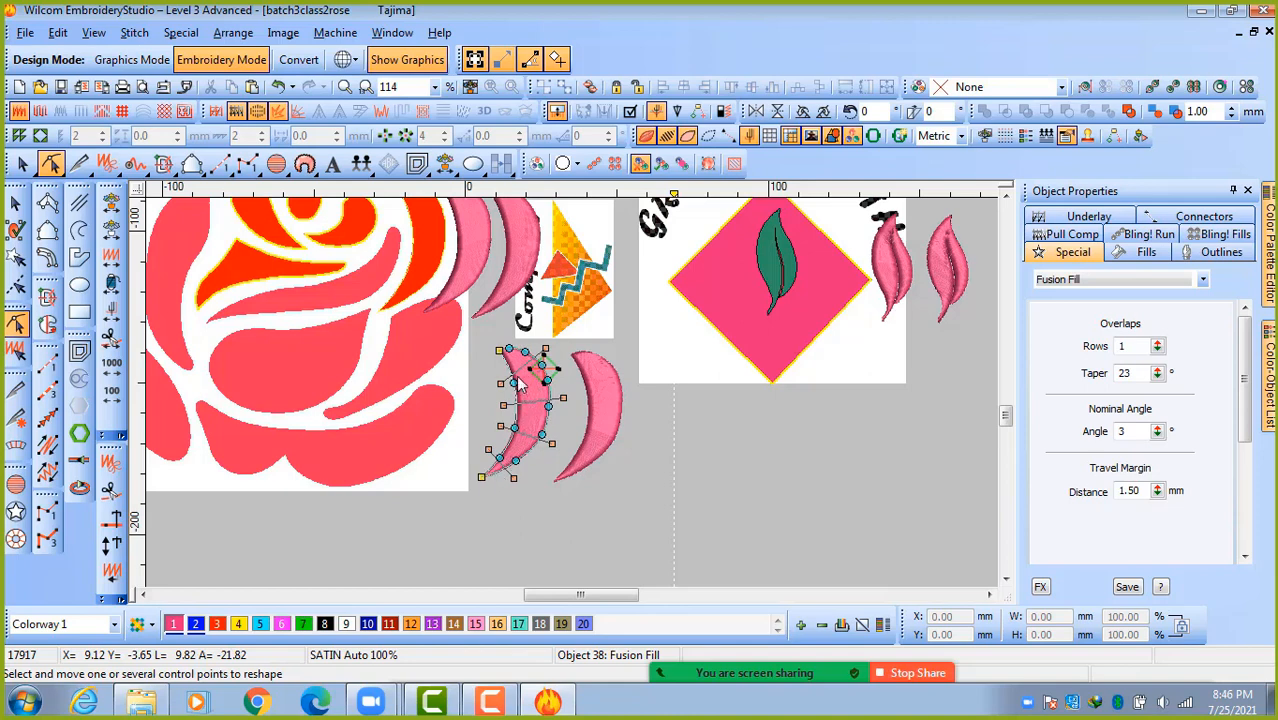
Reangle the uppermost stitch line of the second lower crescent so it slants across the petal just below the tip.
click(590, 397)
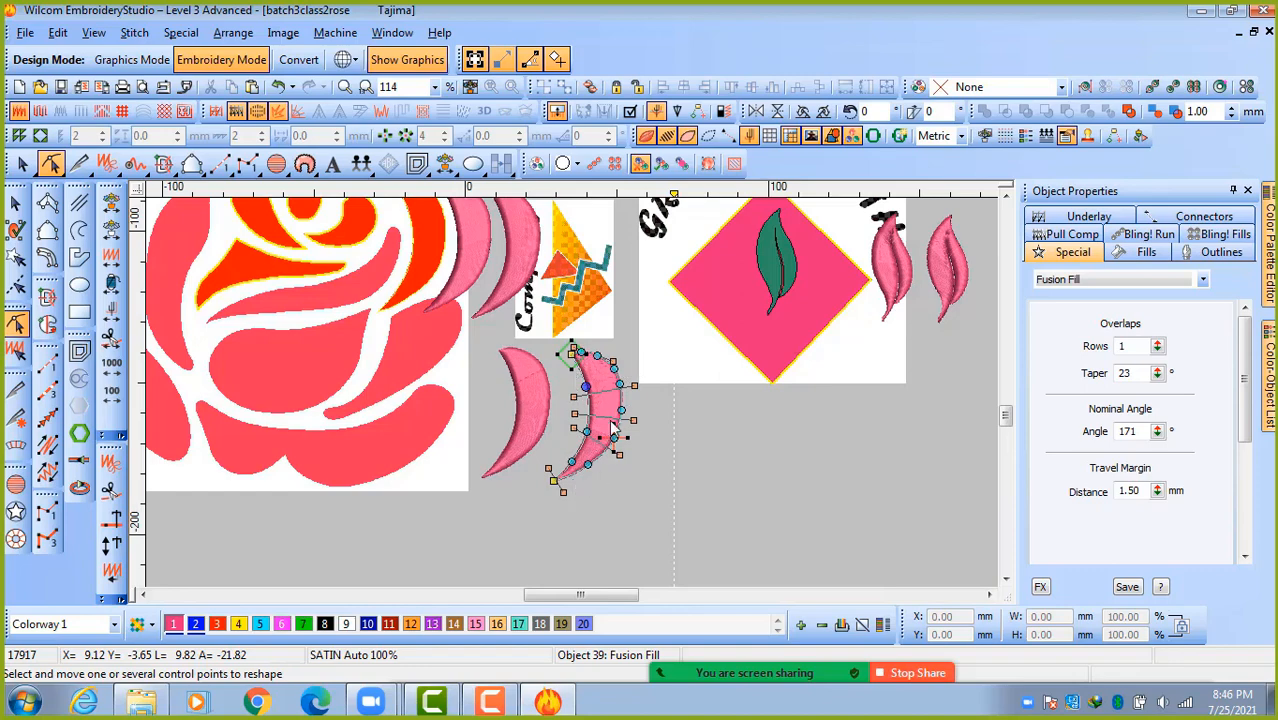
scroll(610, 392, up, 2)
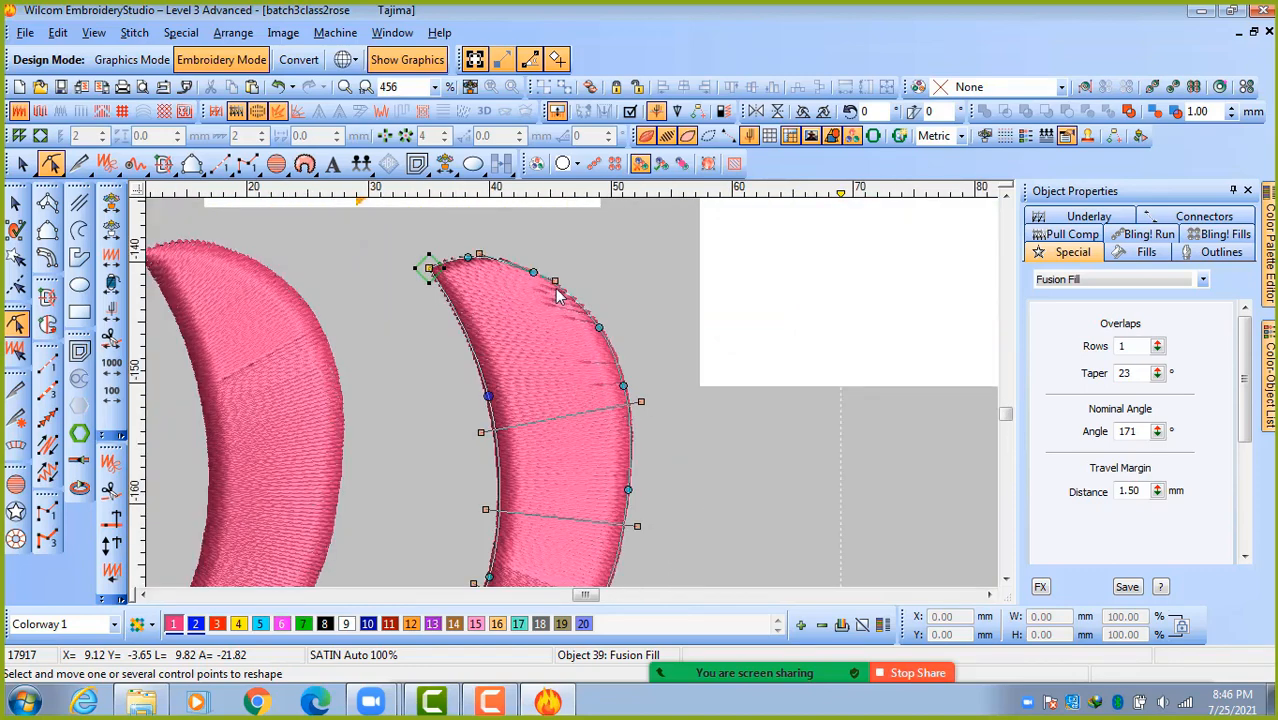
drag(480, 255, 443, 350)
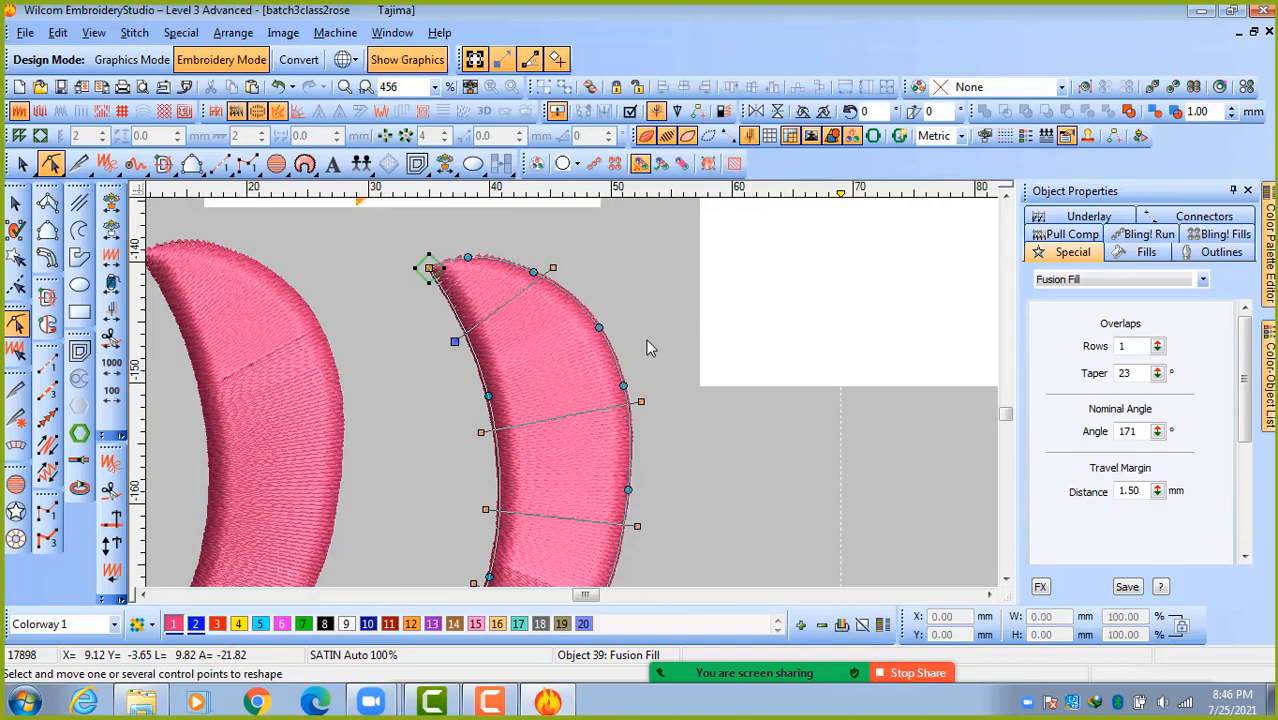
scroll(648, 340, down, 2)
key(Escape)
key(Escape)
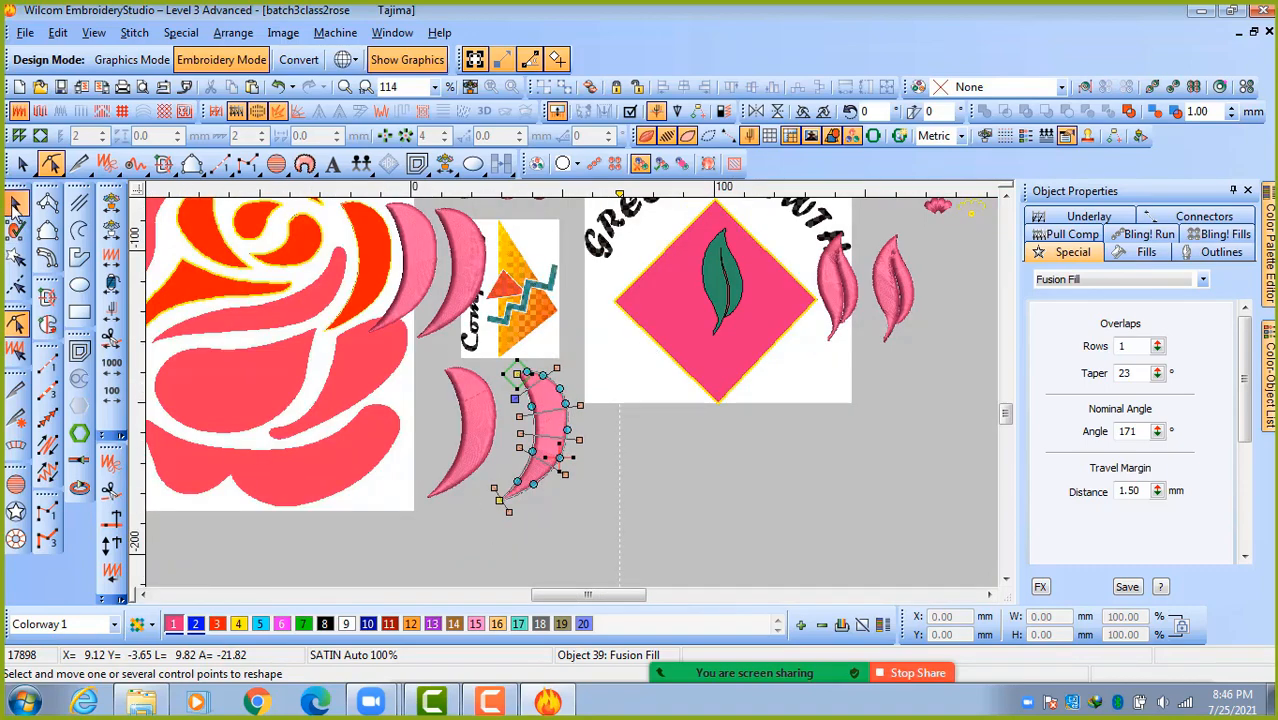
Place another copy of the rose's red crescent petal just to the right of the second lower satin crescent.
click(373, 288)
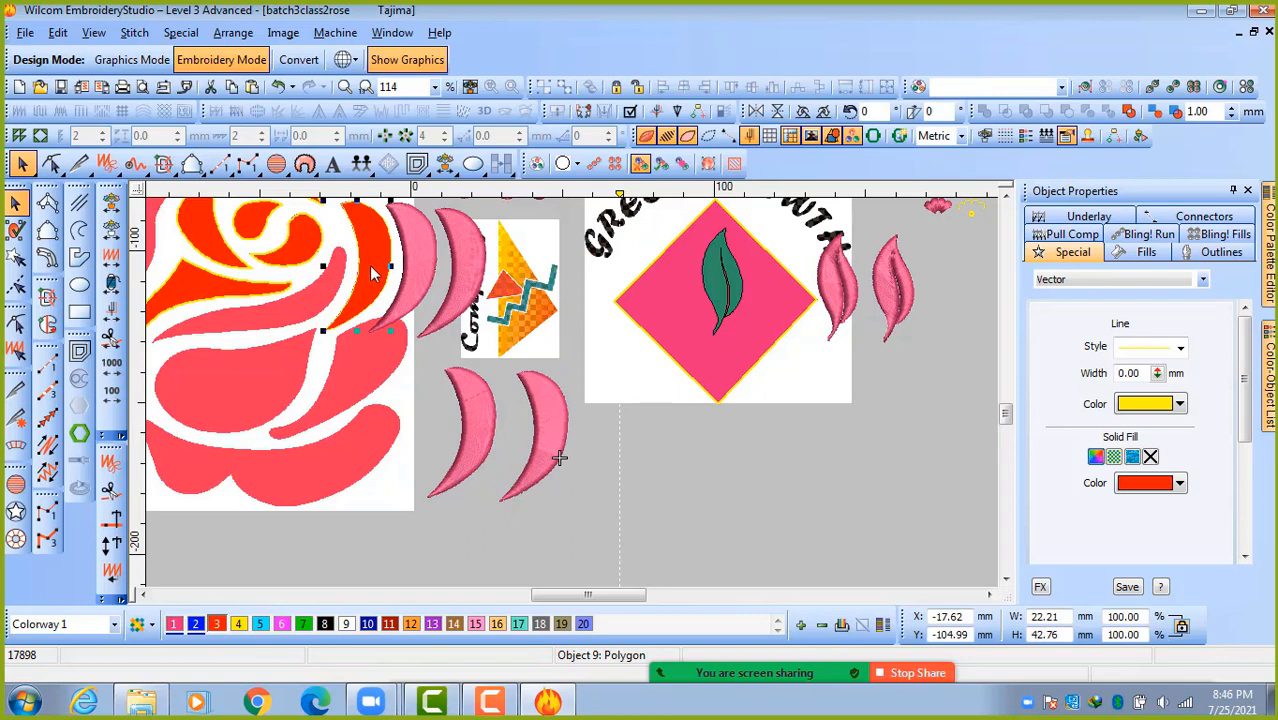
drag(370, 277, 613, 448)
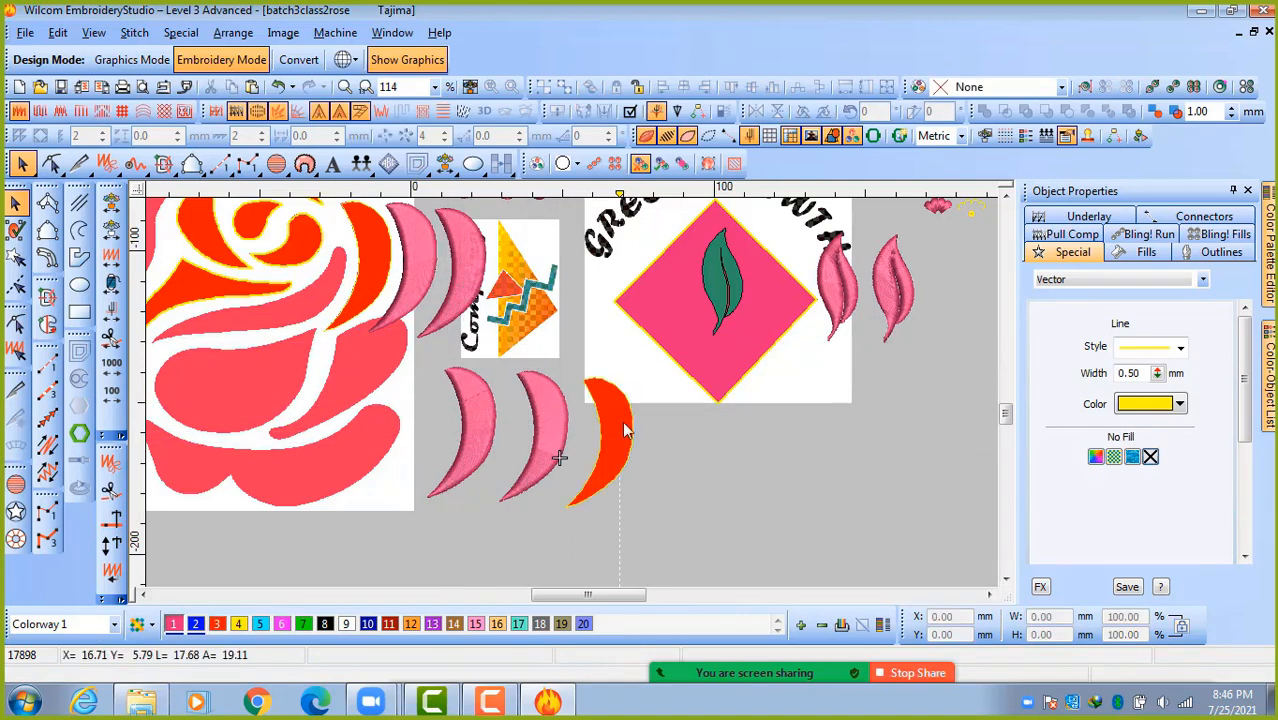
click(622, 427)
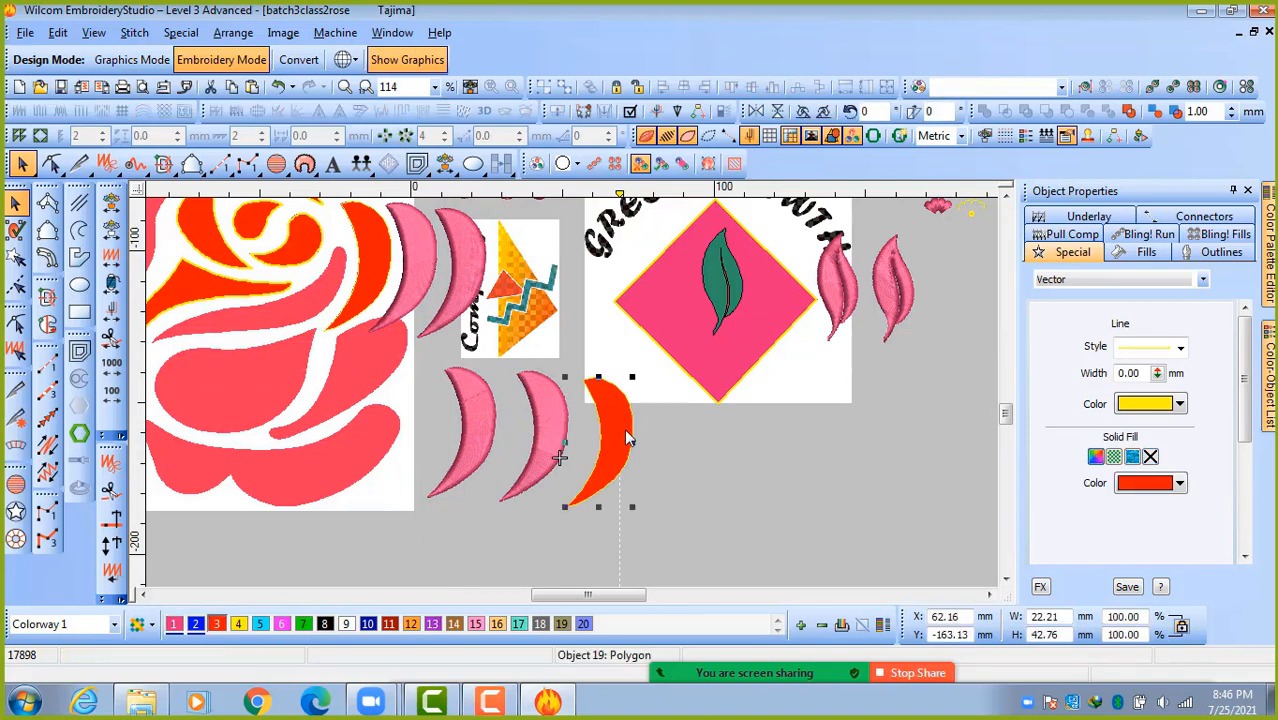
Convert the new red crescent copy to a Fusion Fill with the default entry and exit points and suggested angle lines.
click(46, 300)
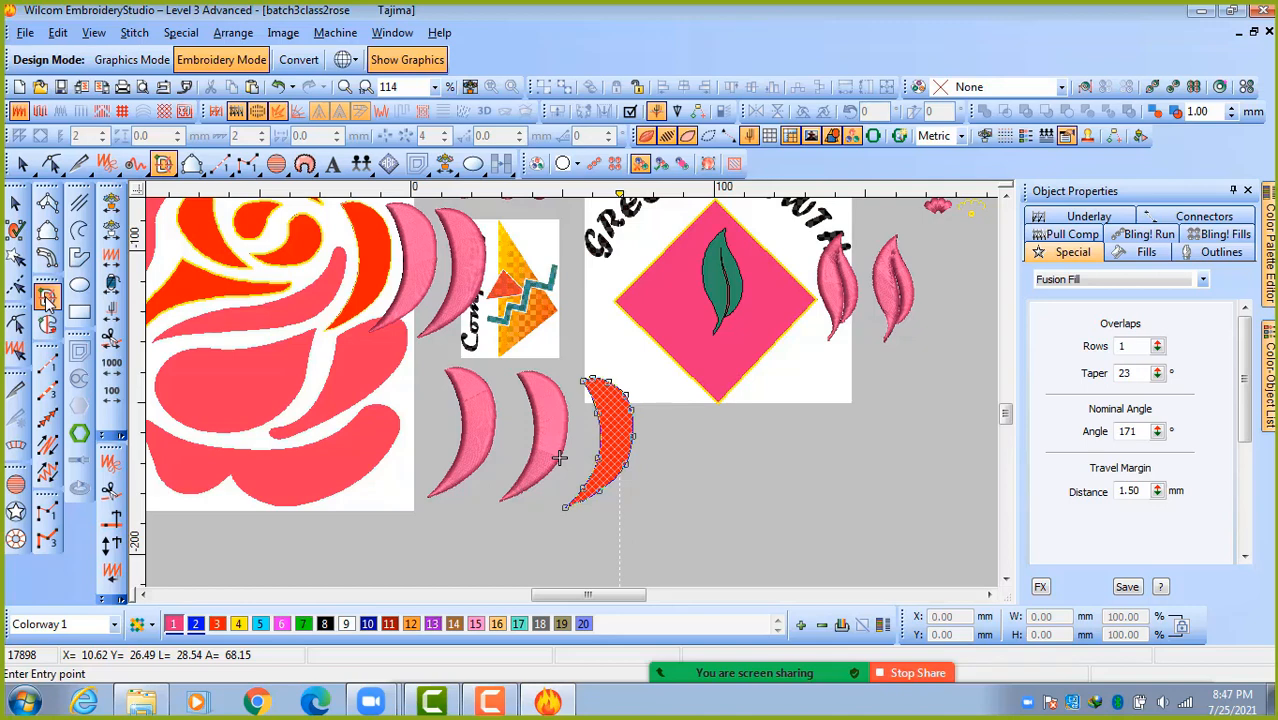
key(Return)
key(Return)
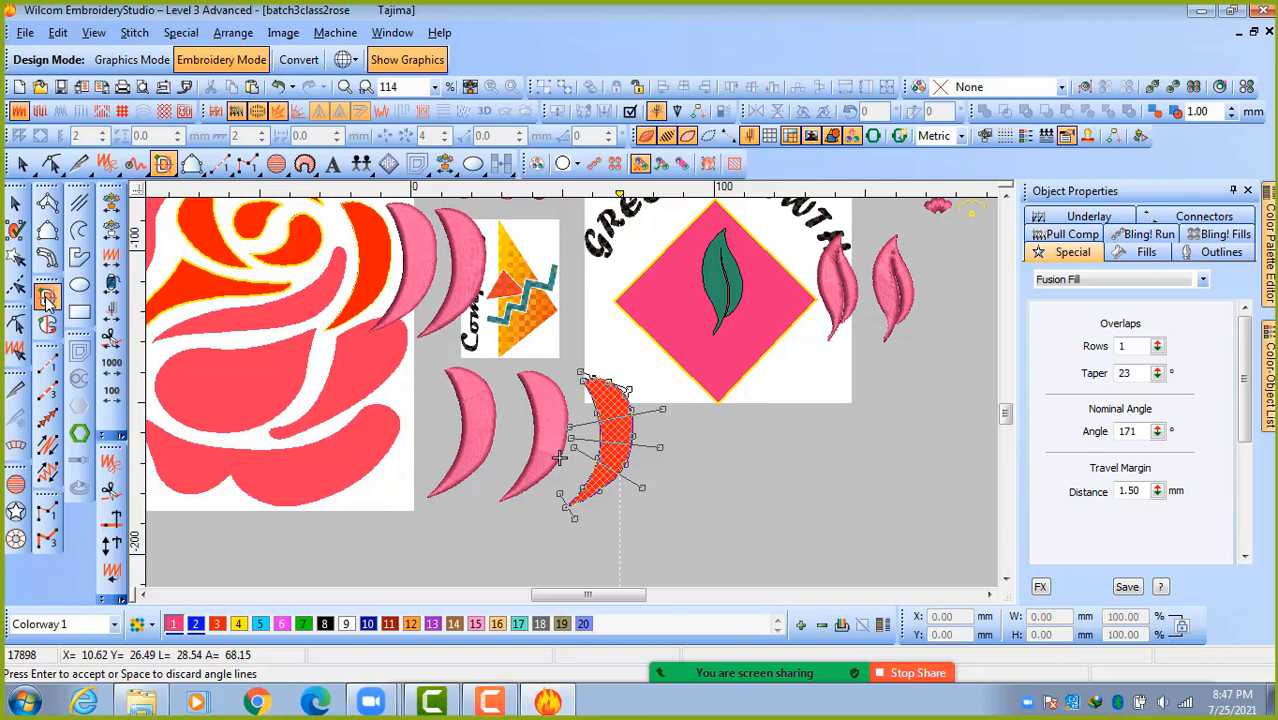
key(Return)
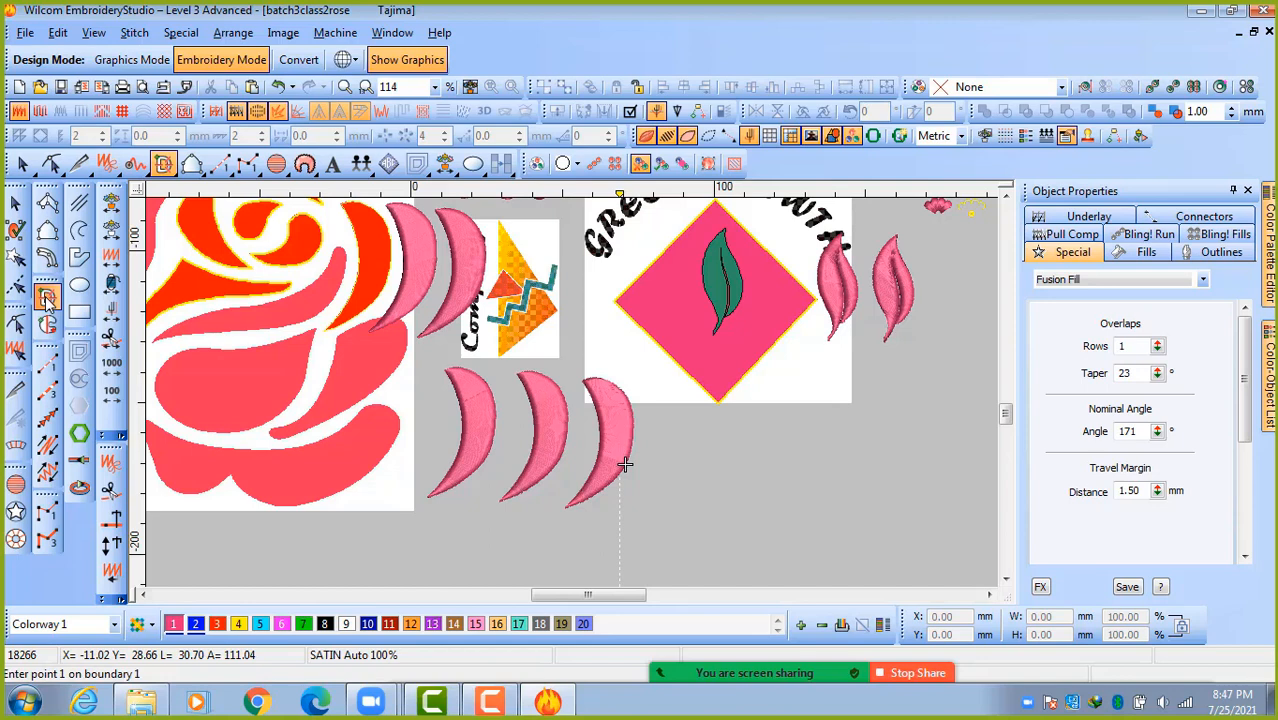
click(14, 201)
click(668, 468)
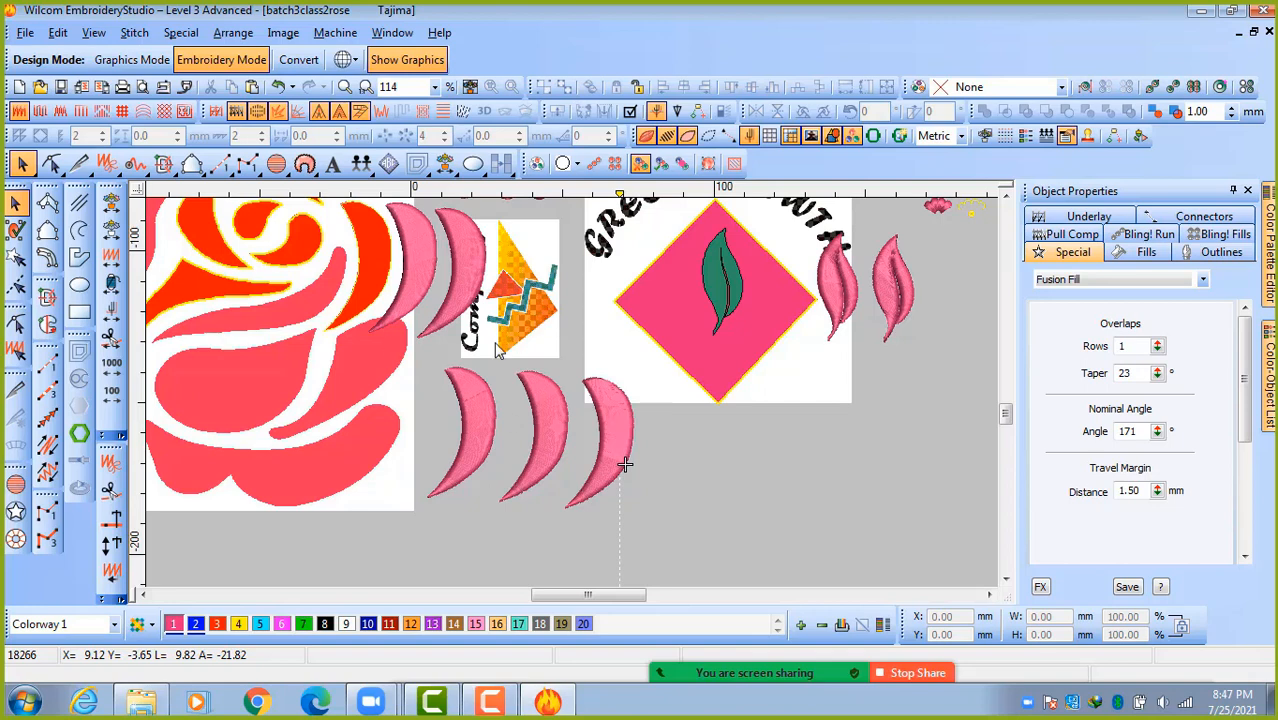
Place a fourth crescent in the lower row by copying the rose's red petal beside the third one.
click(370, 279)
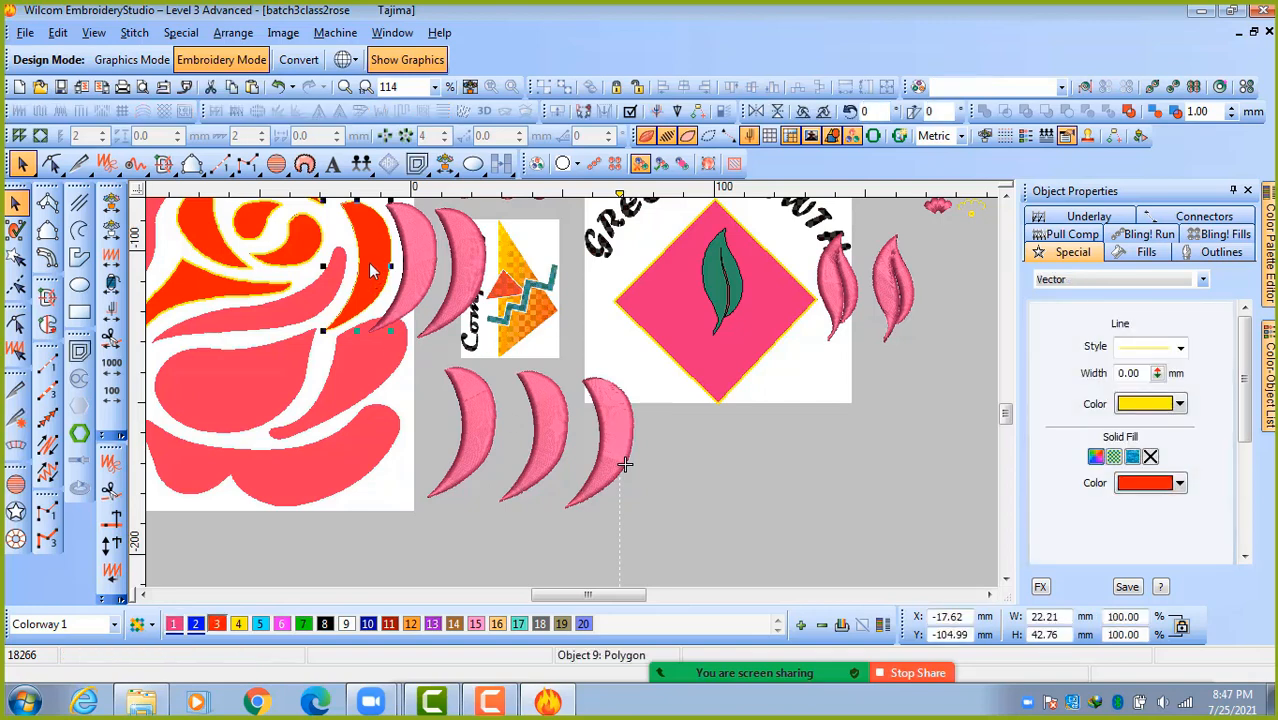
drag(370, 279, 675, 448)
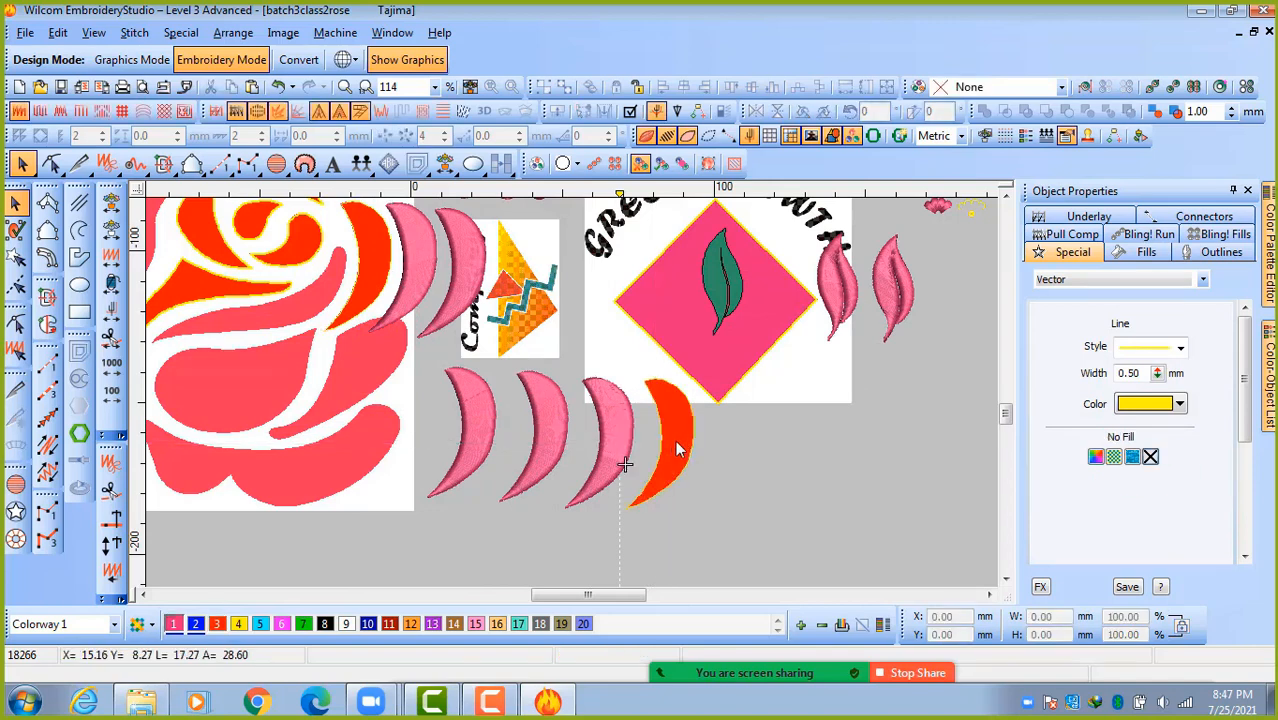
click(680, 450)
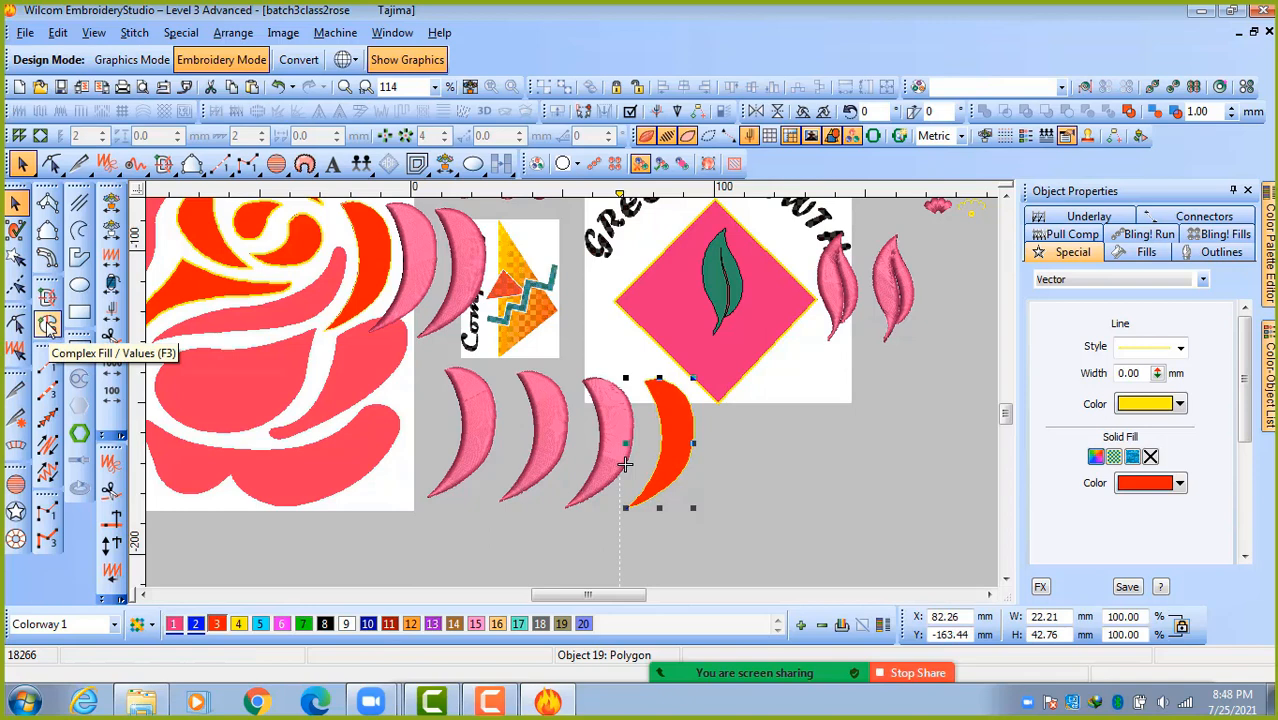
Convert the fourth crescent to a Complex Fill with a nearly horizontal stitch angle of 2°.
click(47, 325)
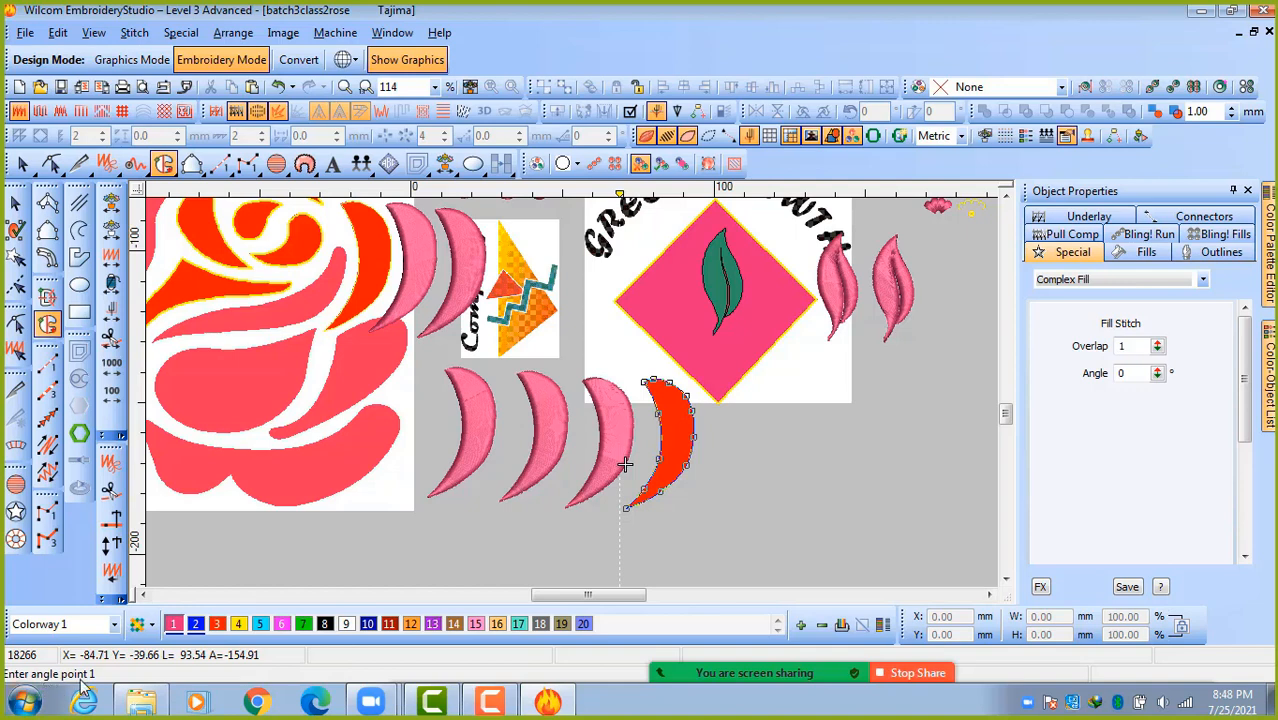
click(648, 447)
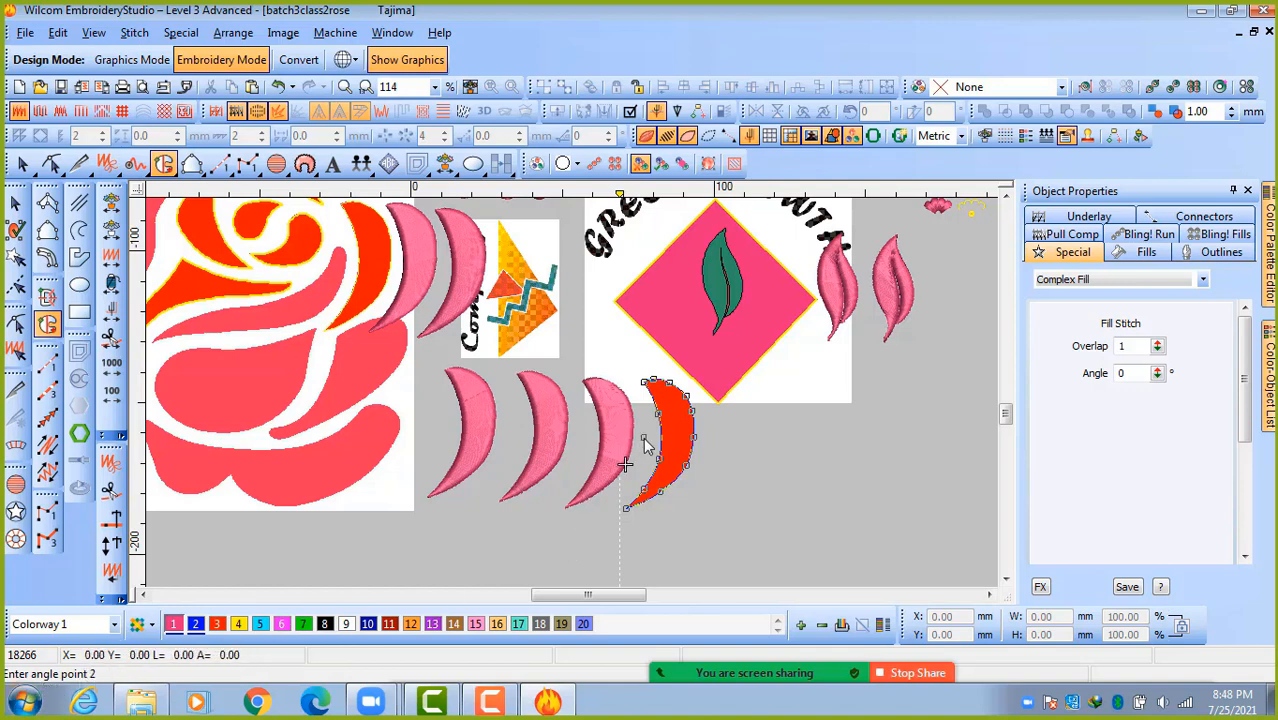
click(728, 438)
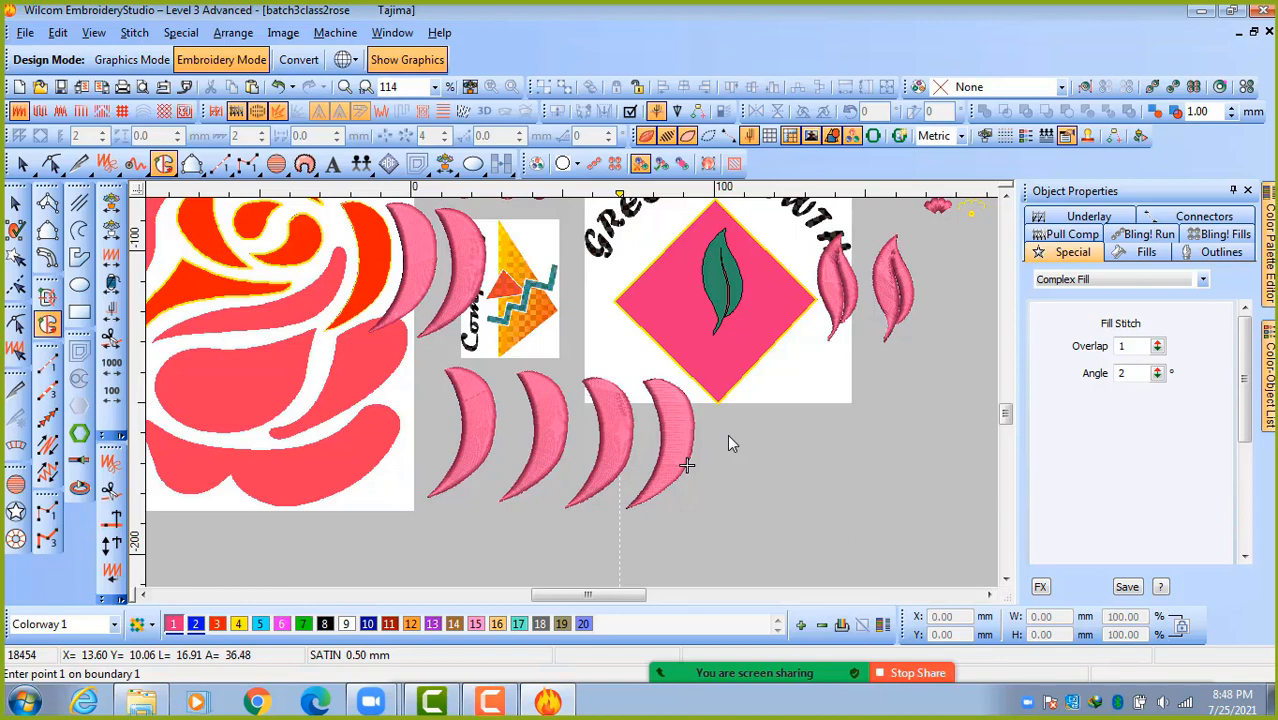
click(16, 203)
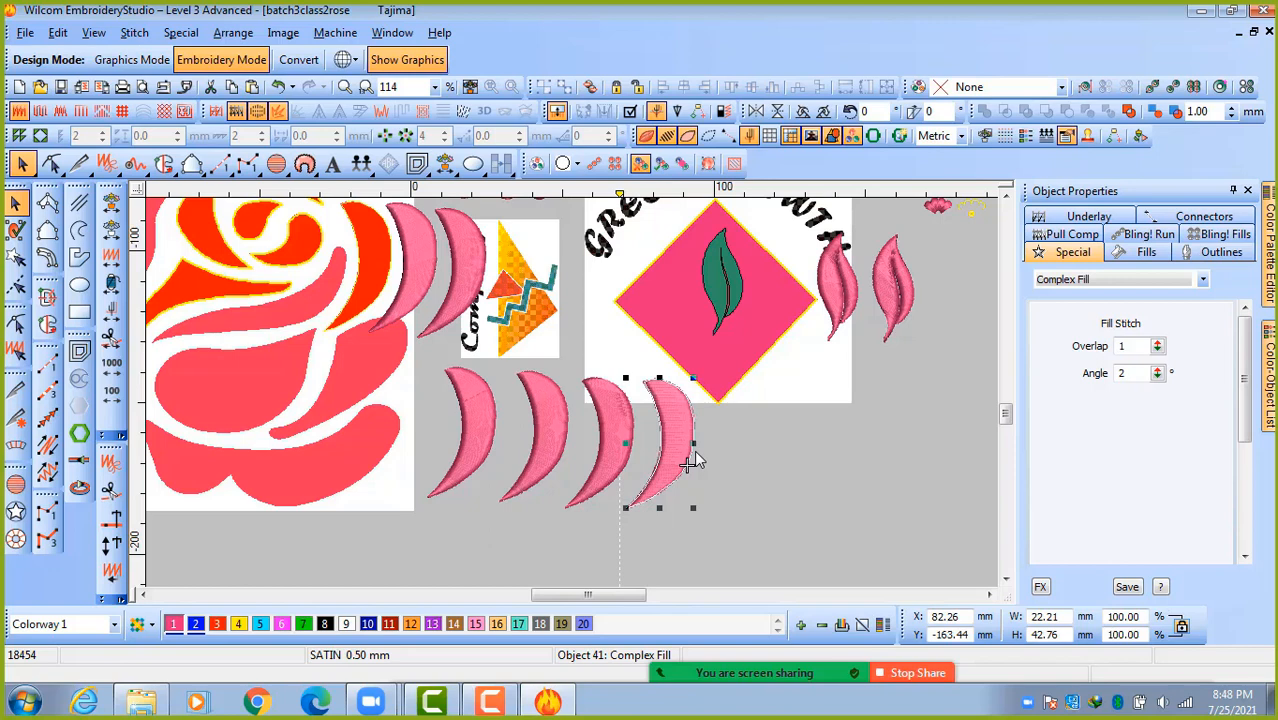
Tilt the Complex Fill crescent's angle line slightly upward to a 9° stitch angle.
key(h)
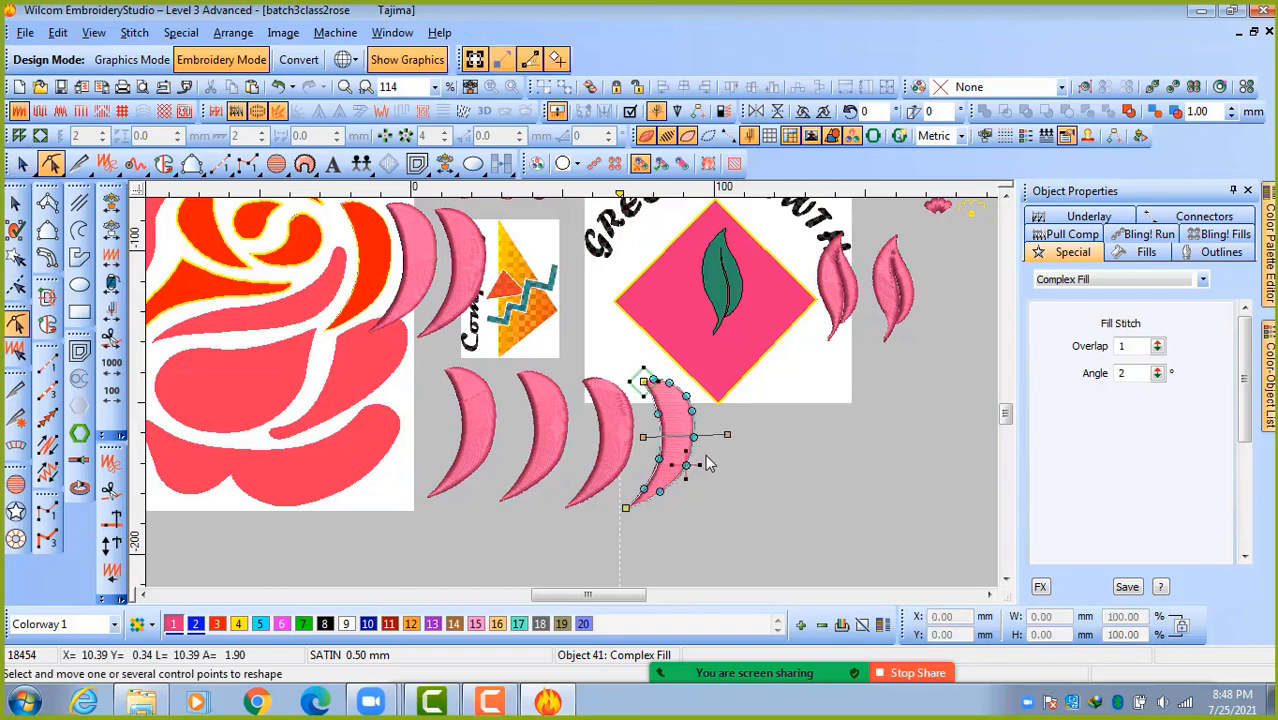
scroll(707, 455, up, 2)
scroll(636, 331, down, 1)
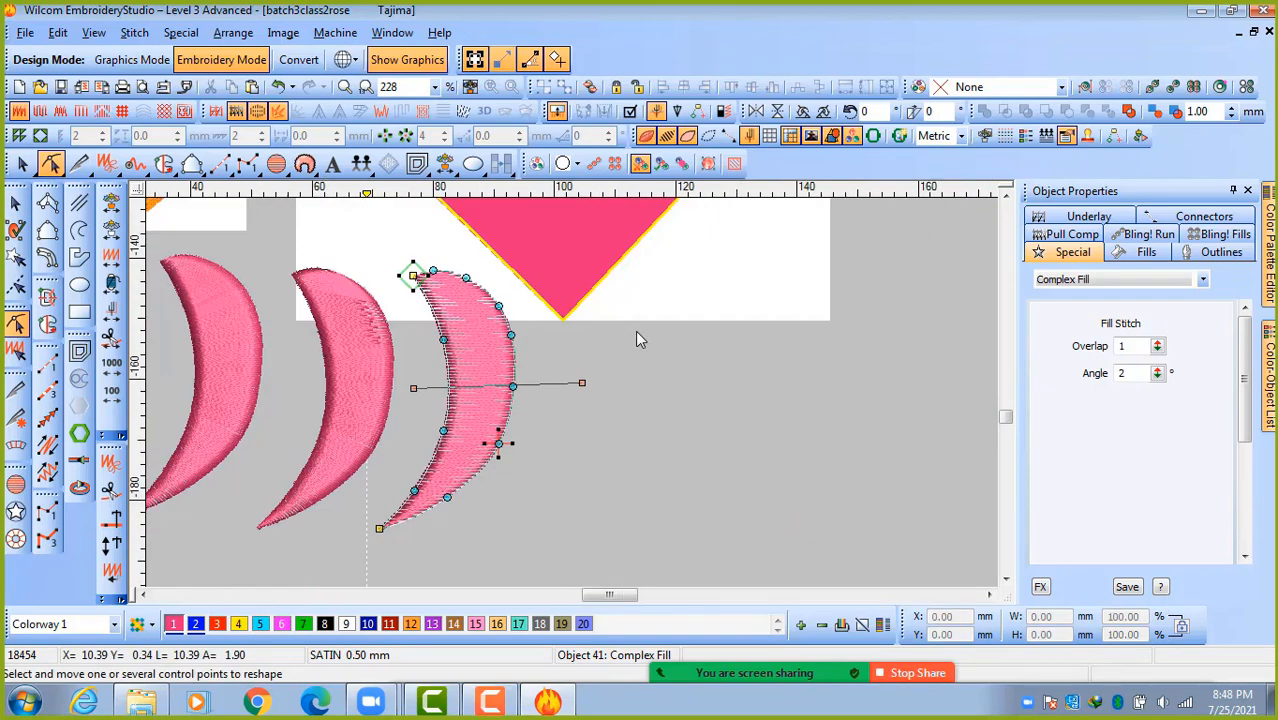
mouse_move(580, 380)
mouse_down()
mouse_move(590, 340)
mouse_move(582, 361)
mouse_up()
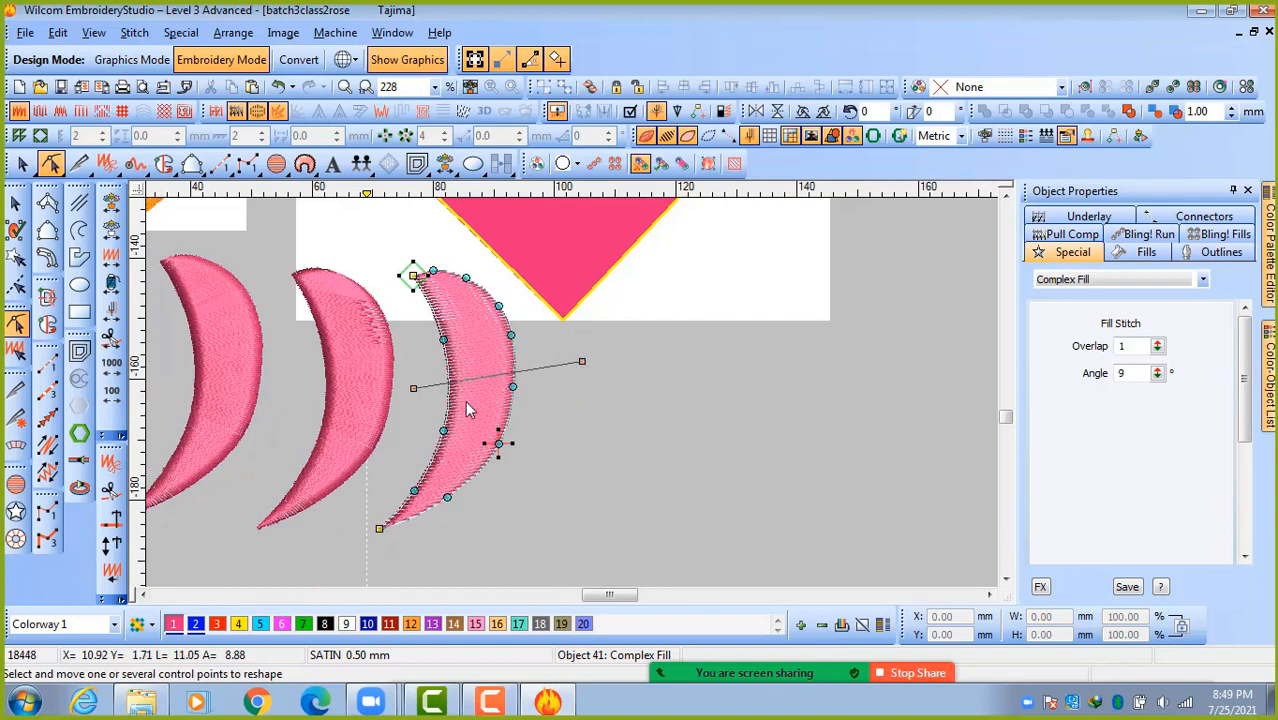
Reangle the uppermost stitch line of the third Fusion Fill crescent so it crosses the petal just below its tip.
click(393, 376)
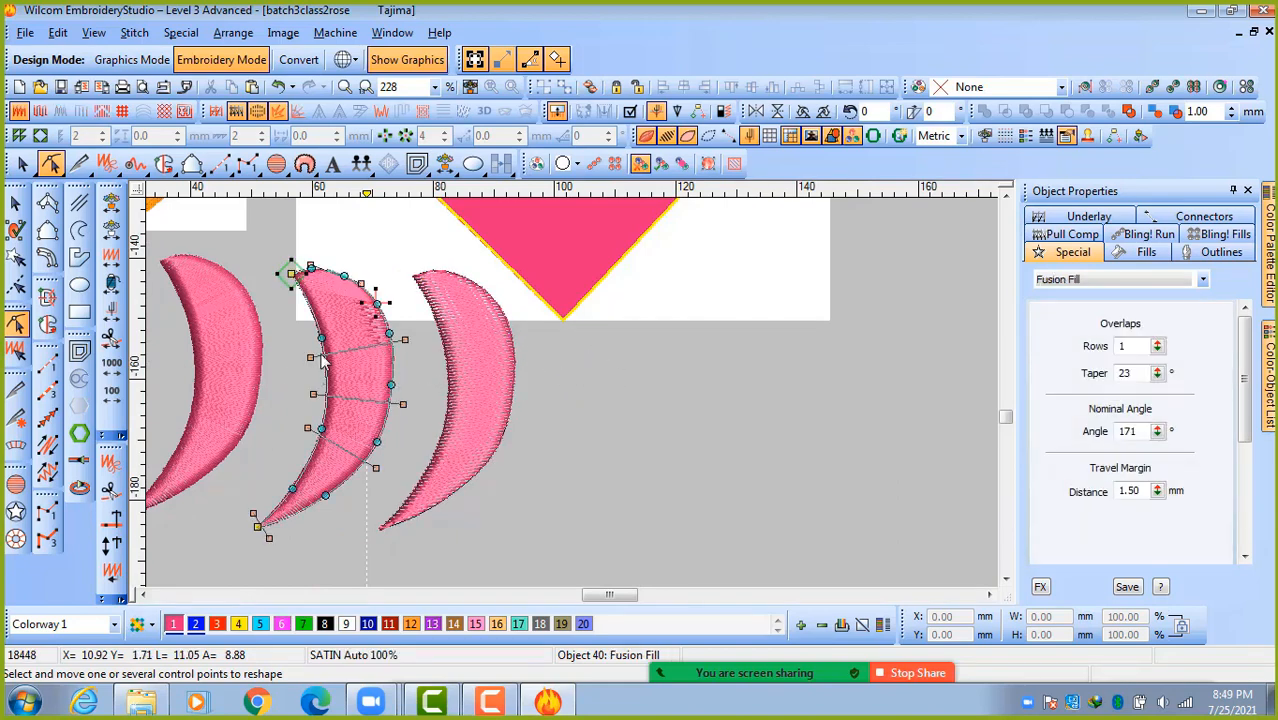
drag(311, 265, 297, 292)
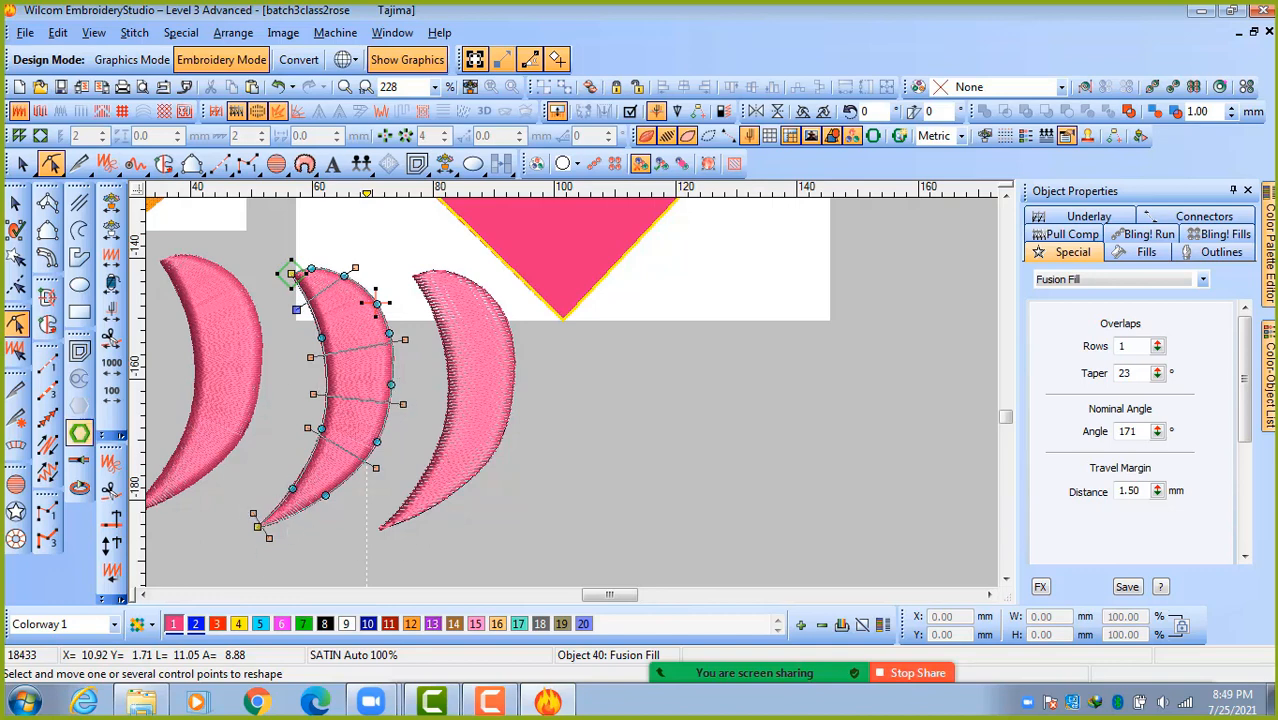
click(15, 203)
Tilt the Complex Fill crescent's stitch angle line downward to about -15.5°.
click(483, 433)
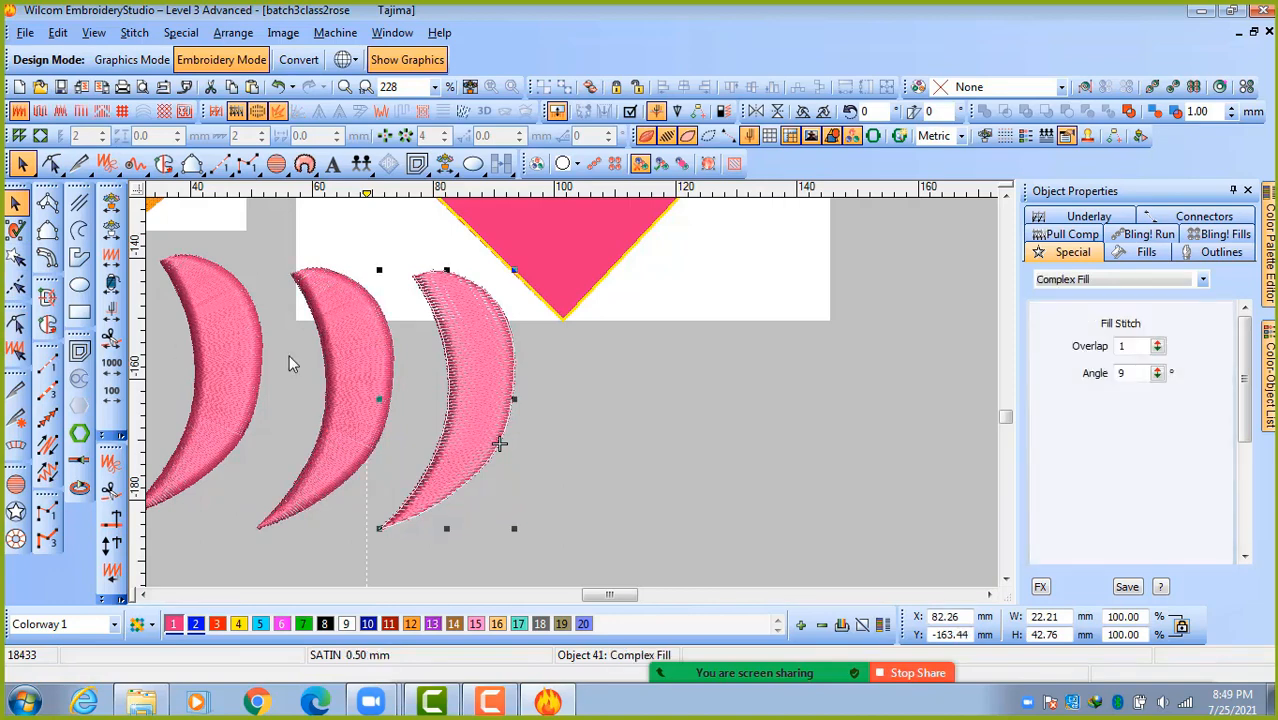
key(h)
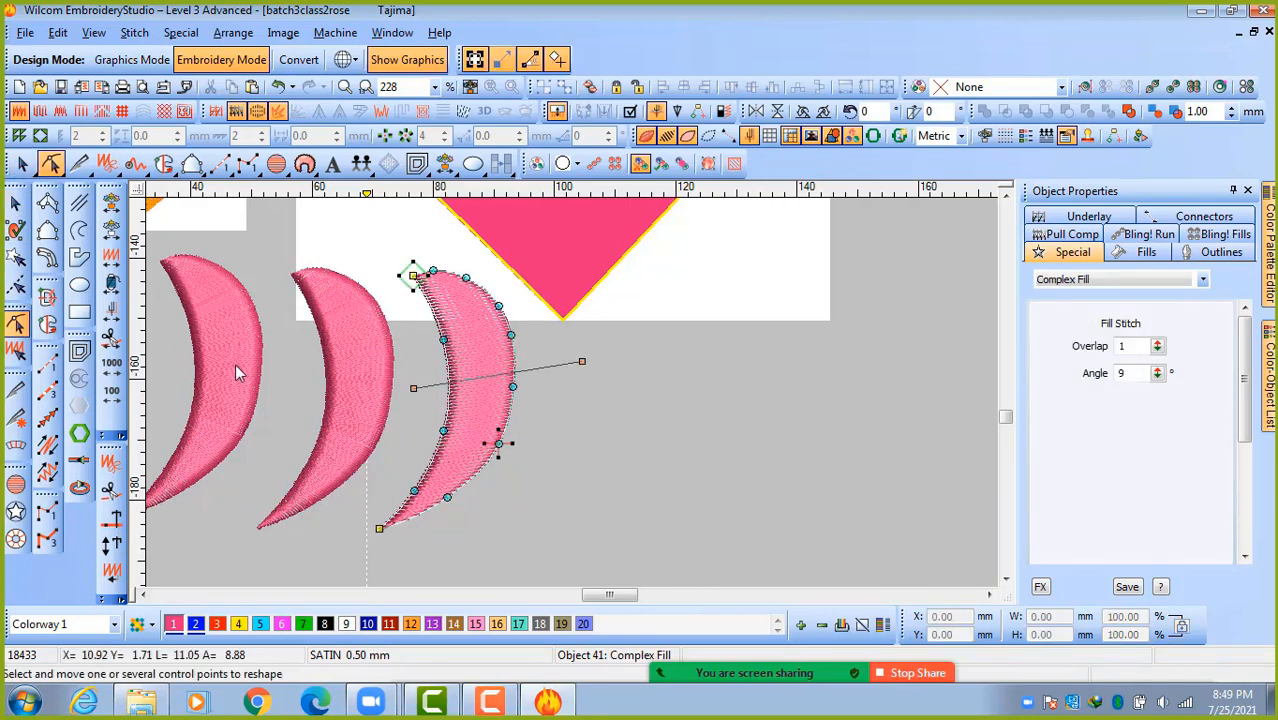
drag(581, 365, 580, 435)
click(16, 204)
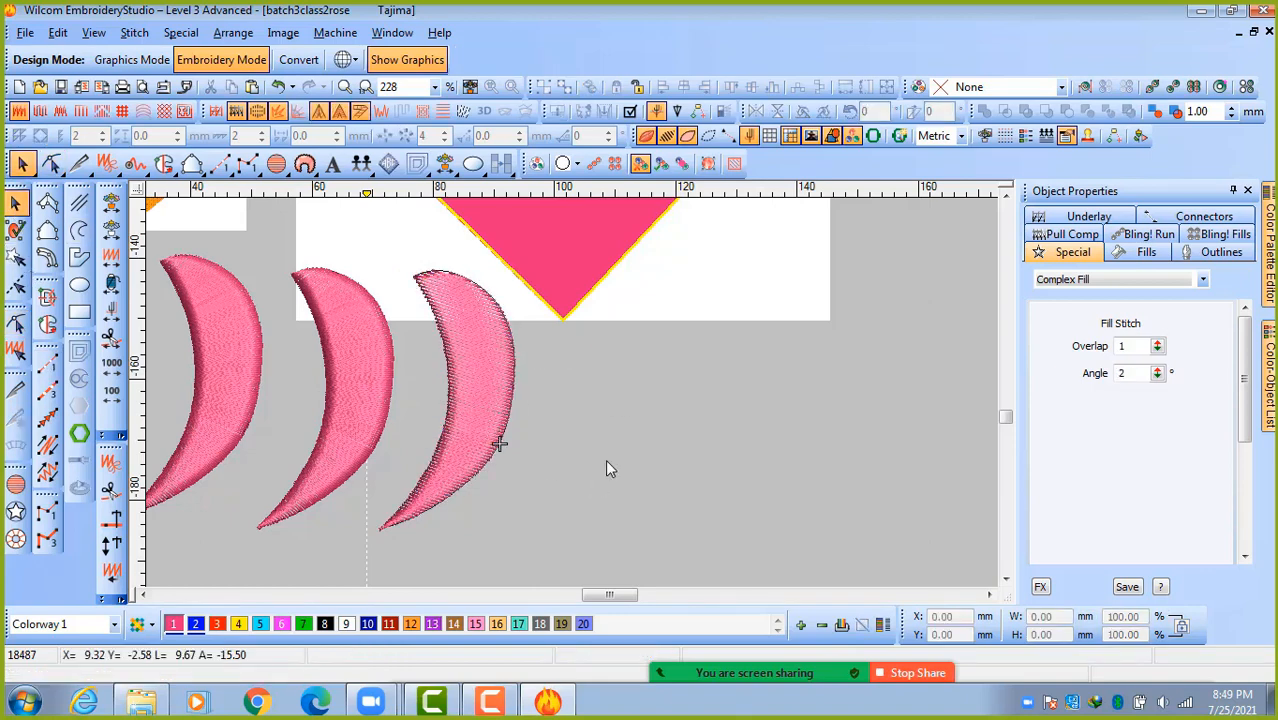
Draw an open three-point vector arc about 9 mm tall, bulging left, in the empty area beside the fourth crescent.
click(80, 232)
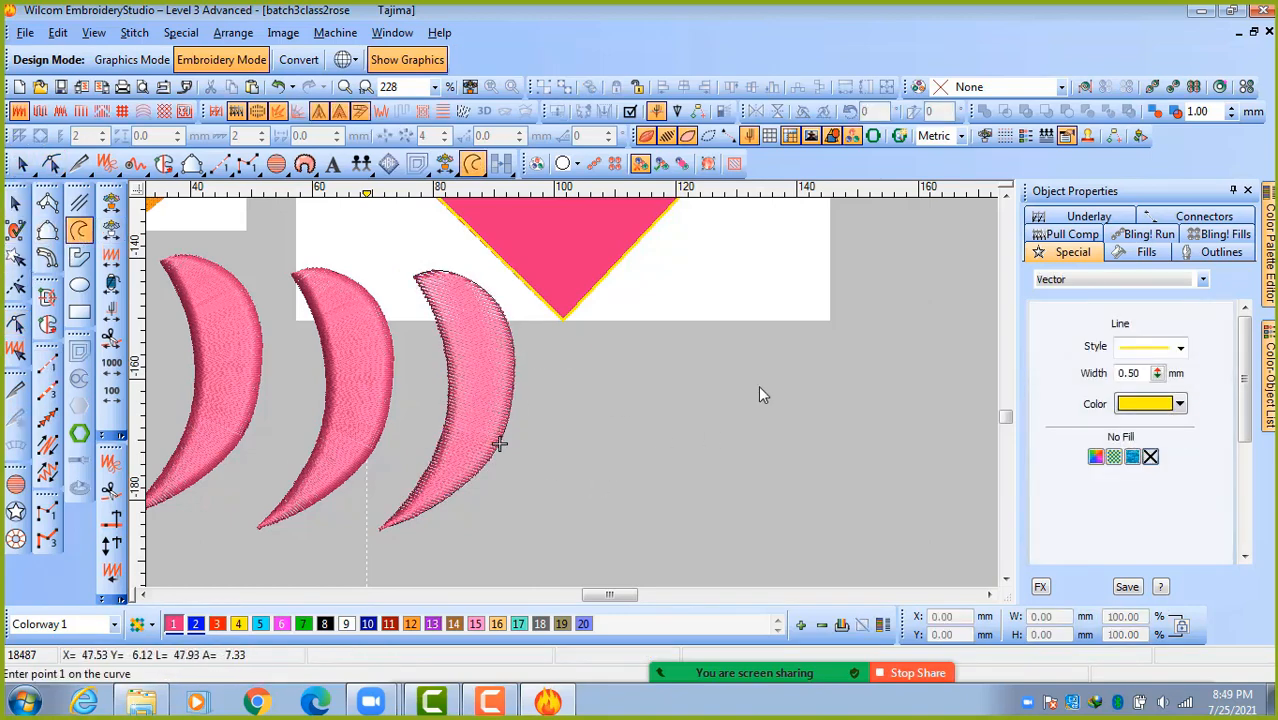
click(736, 363)
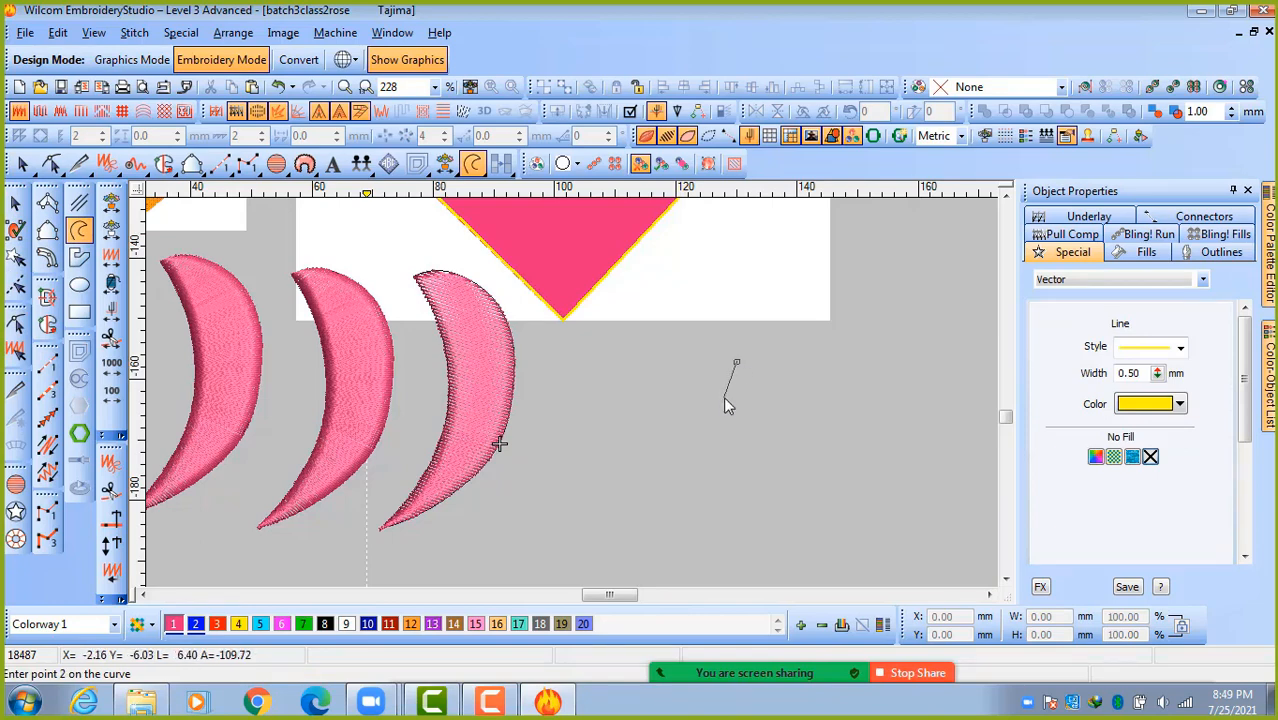
click(721, 392)
click(738, 414)
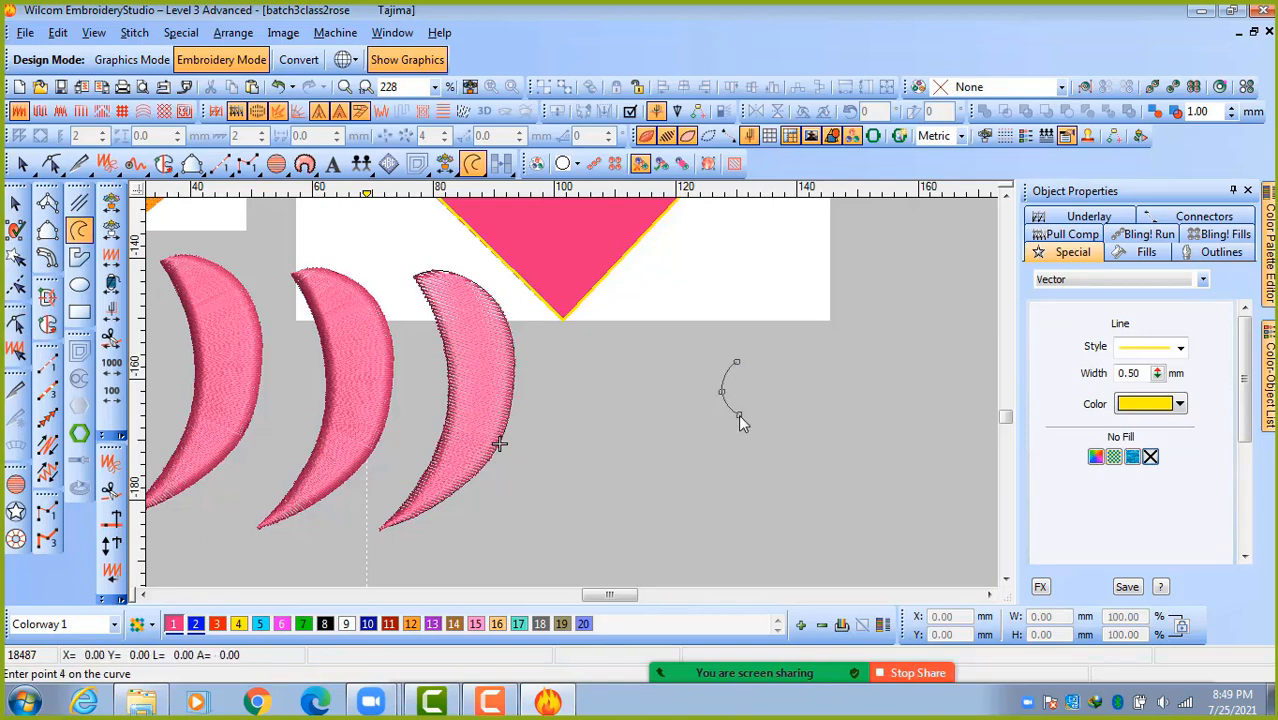
click(16, 202)
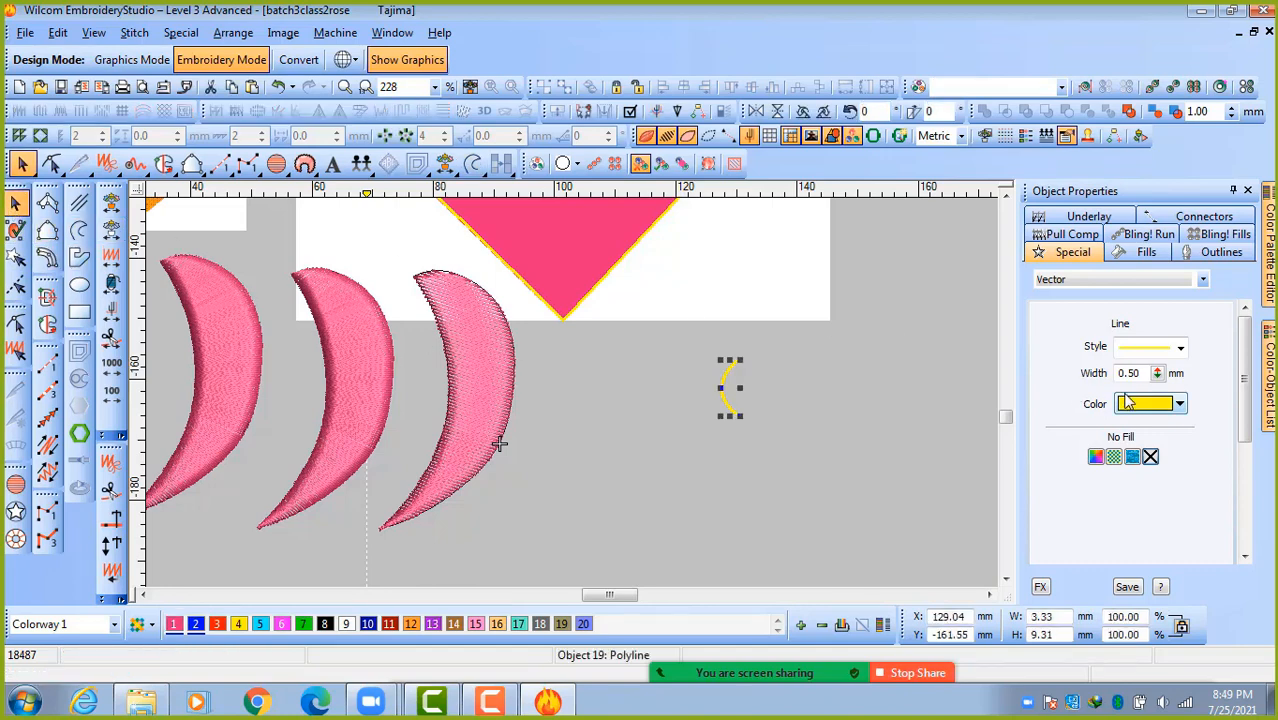
Set the arc's line width to 0 mm and its color to black.
drag(1141, 374, 1033, 385)
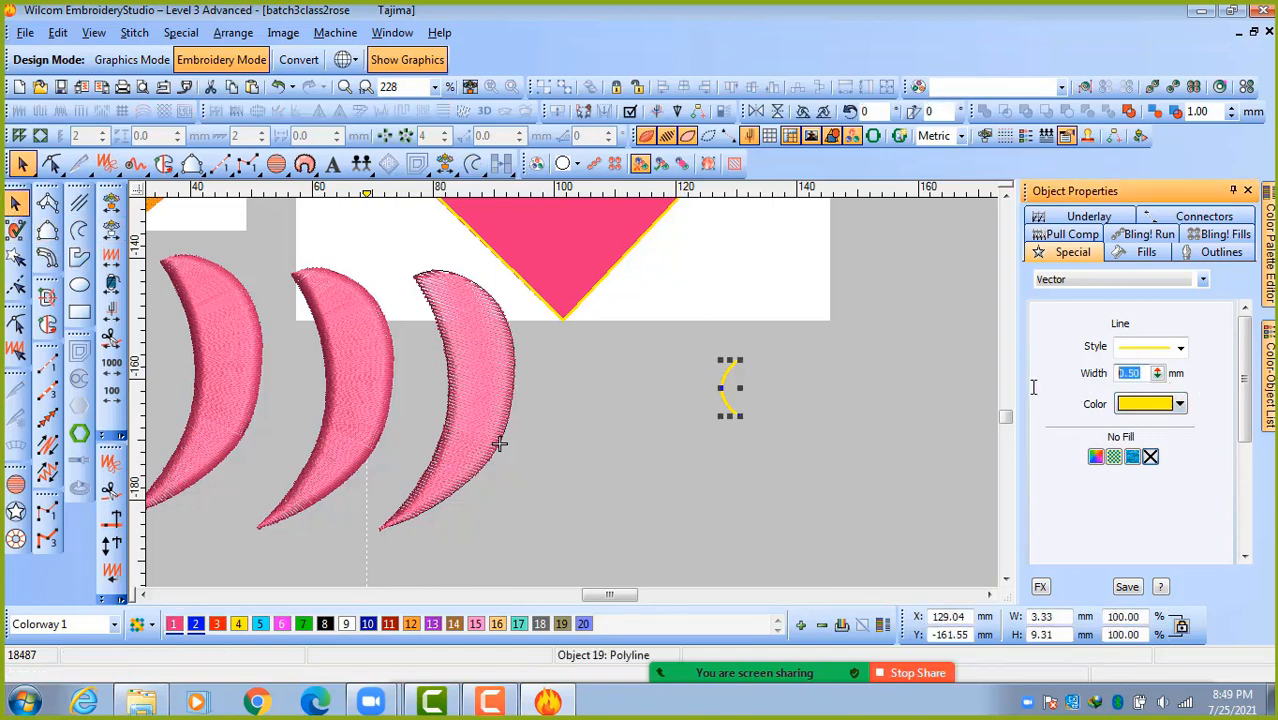
text(0)
key(Return)
click(1179, 404)
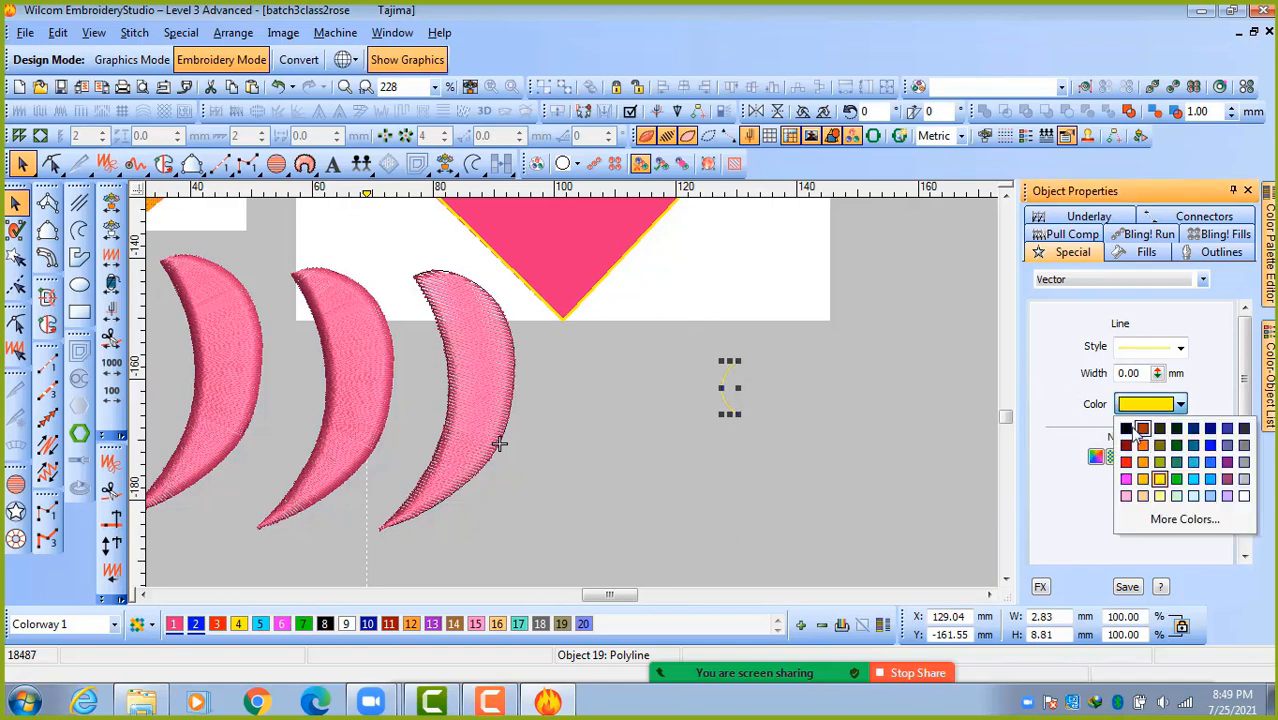
click(1121, 428)
Mirror a copy of the arc horizontally, butt it against the original, and weld both into one closed leaf outline.
drag(801, 357, 678, 436)
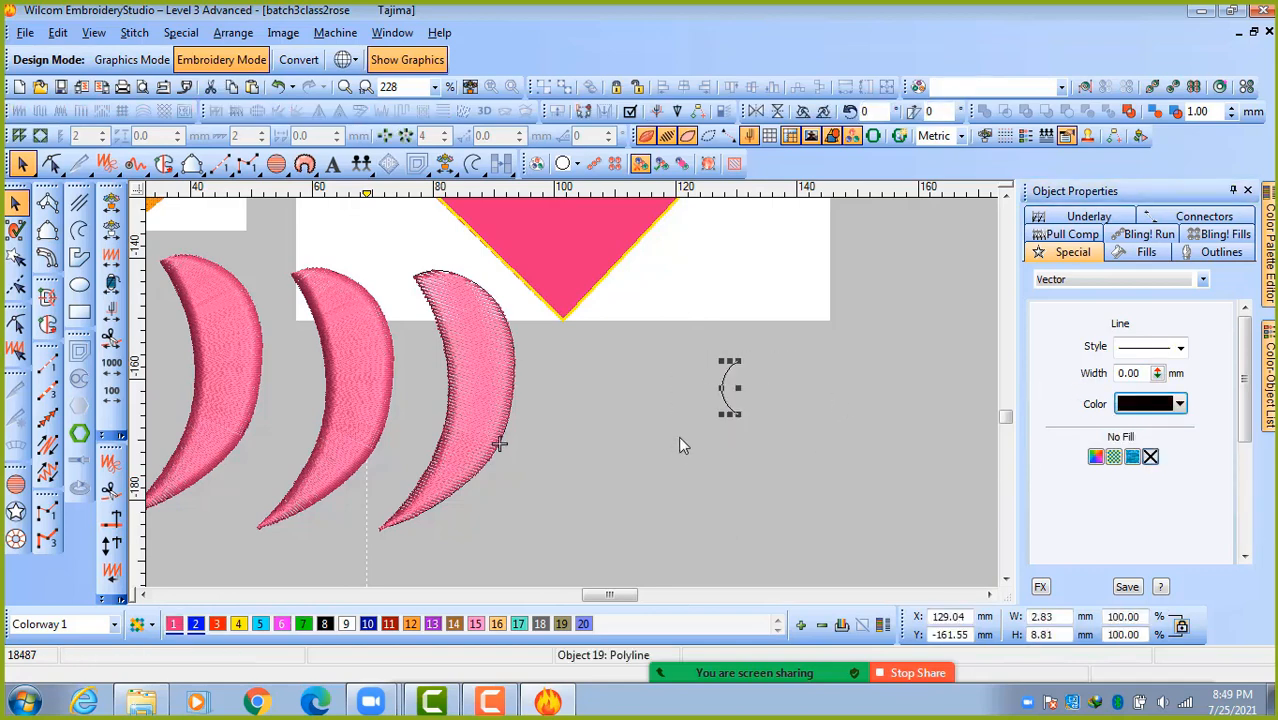
click(756, 111)
scroll(749, 380, up, 2)
mouse_move(573, 403)
mouse_down()
mouse_move(605, 400)
mouse_move(570, 403)
mouse_up()
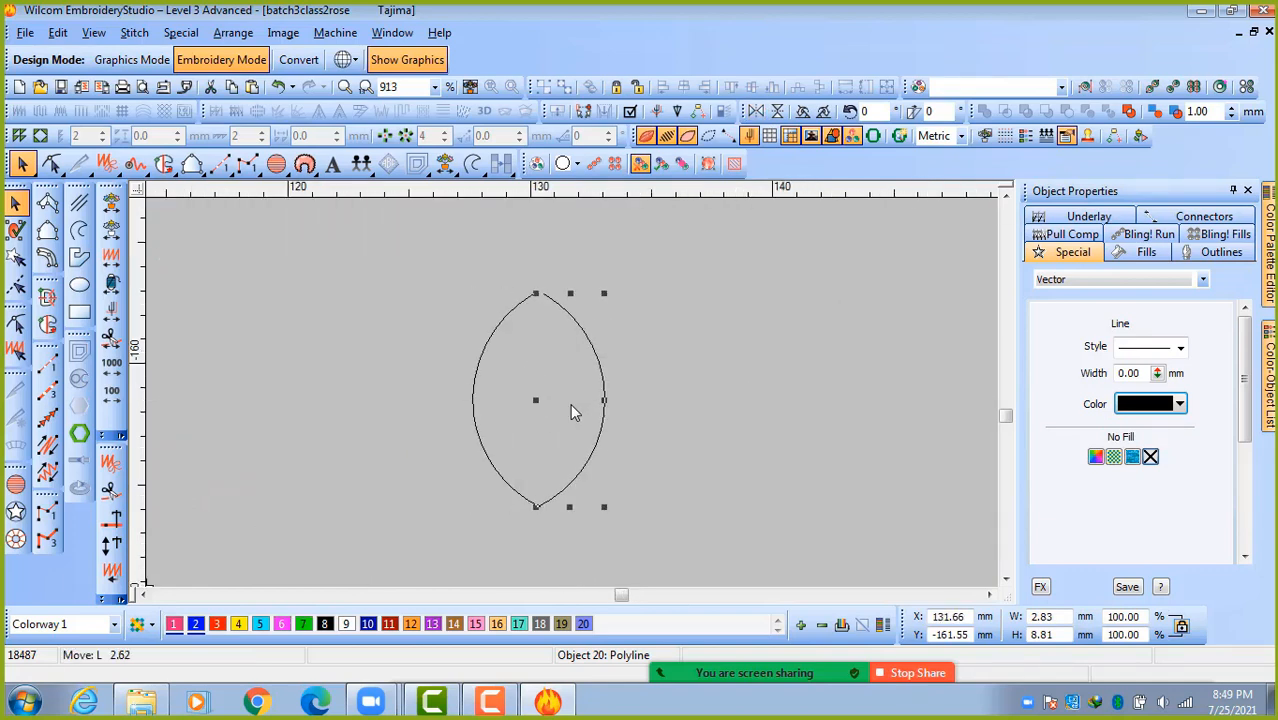
click(675, 484)
drag(414, 262, 632, 477)
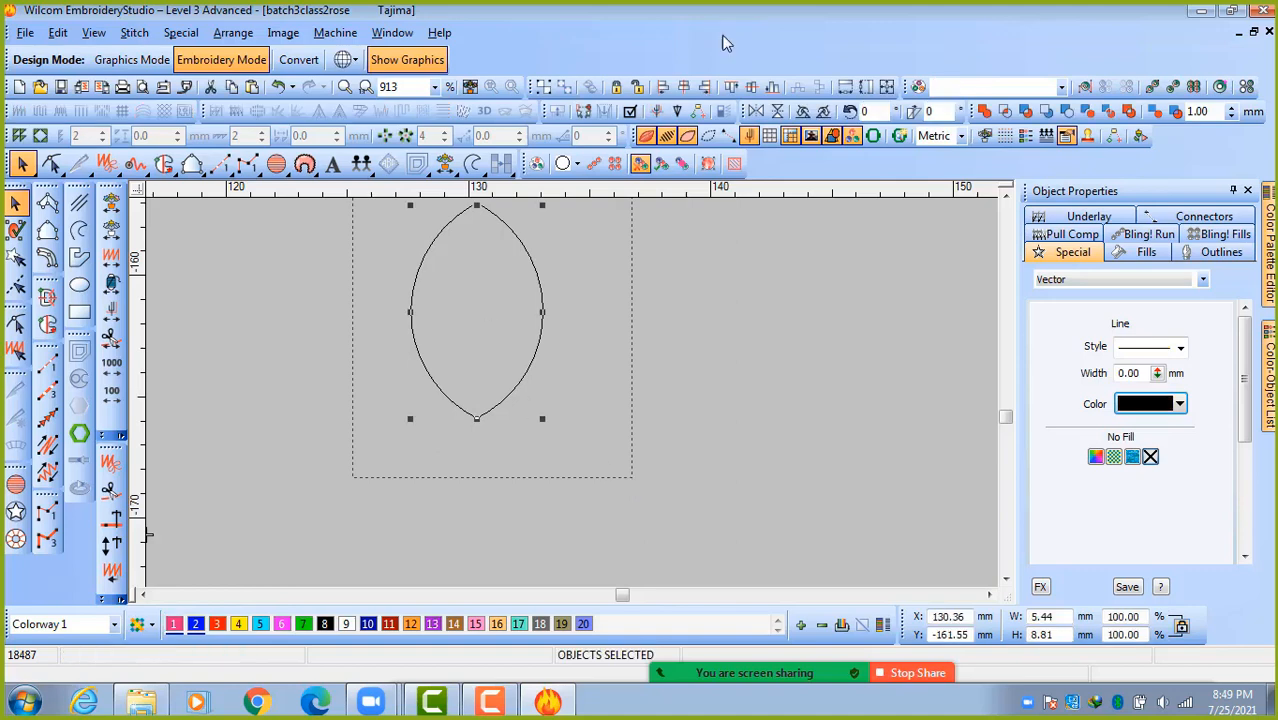
click(1004, 111)
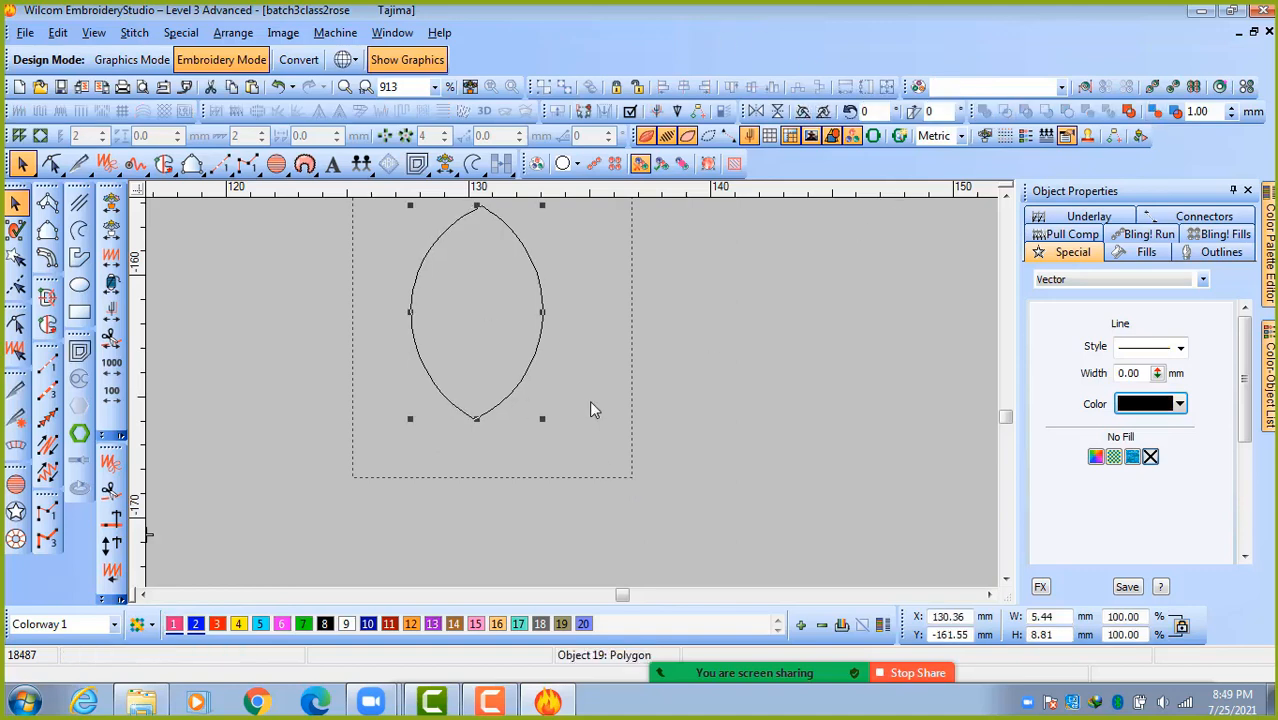
Convert the leaf outline to a Complex Fill with a horizontal stitch angle of 0°.
click(47, 324)
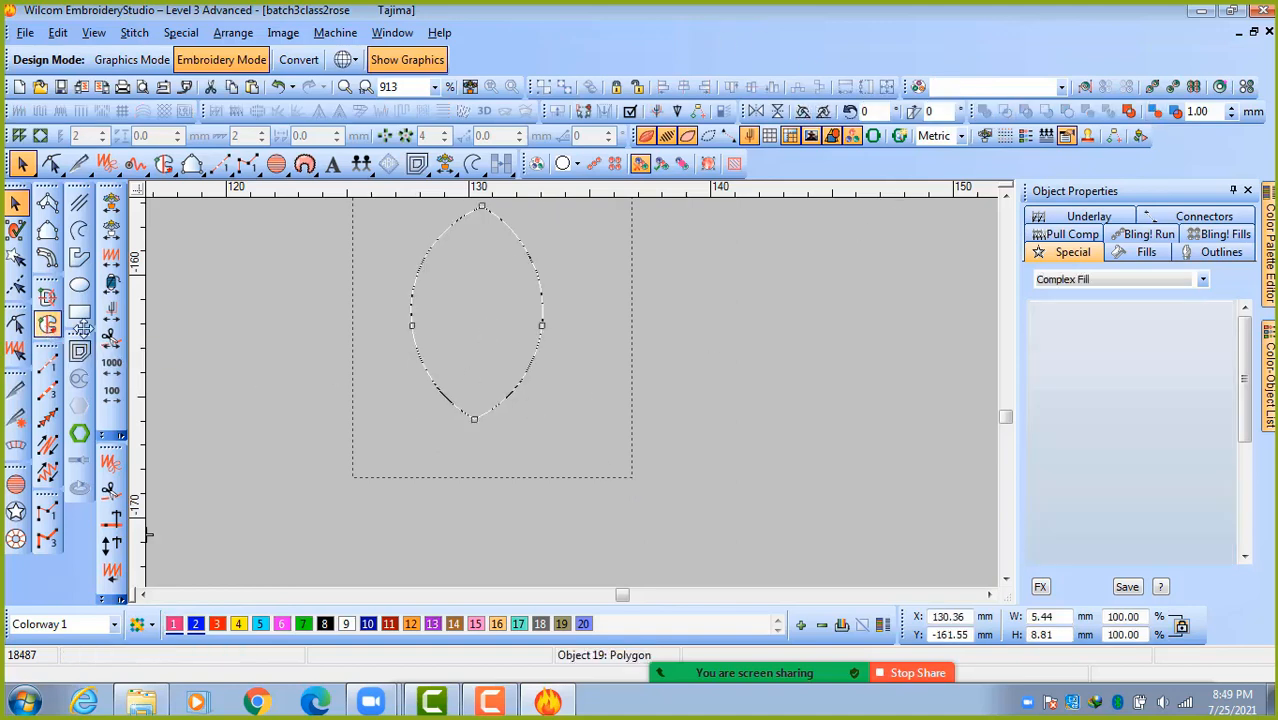
click(341, 312)
click(615, 311)
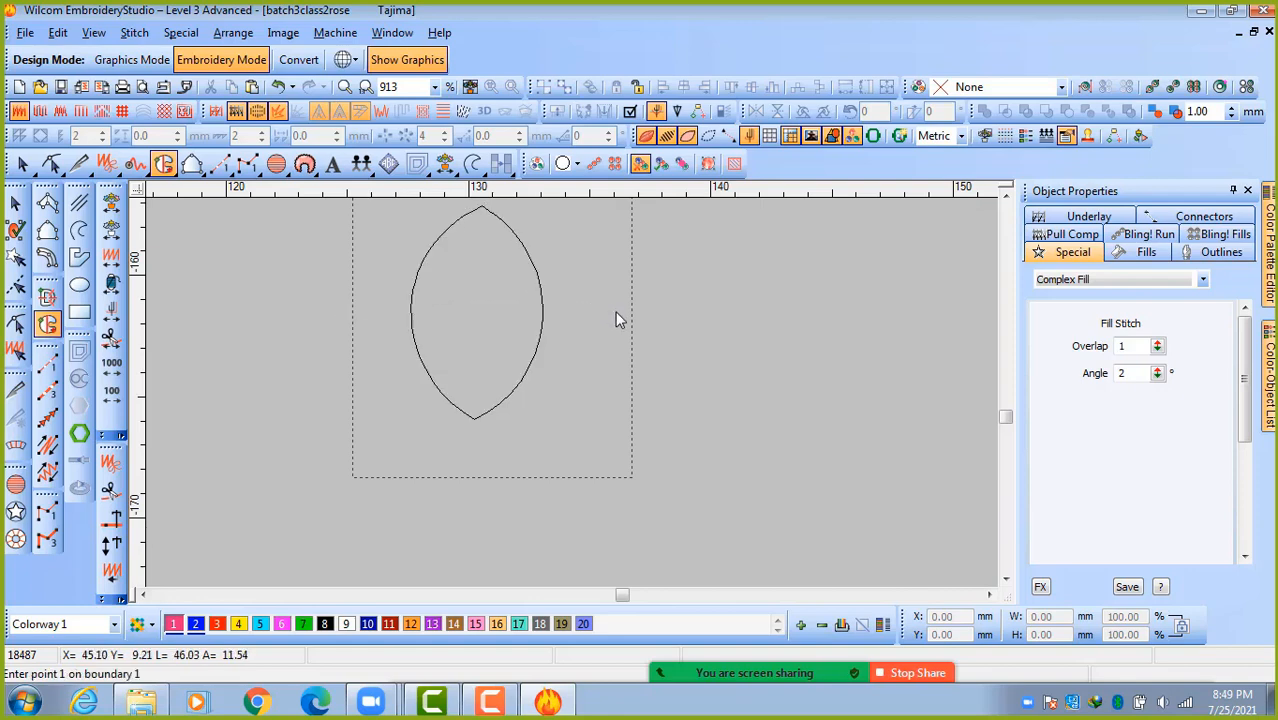
click(15, 203)
scroll(566, 408, down, 2)
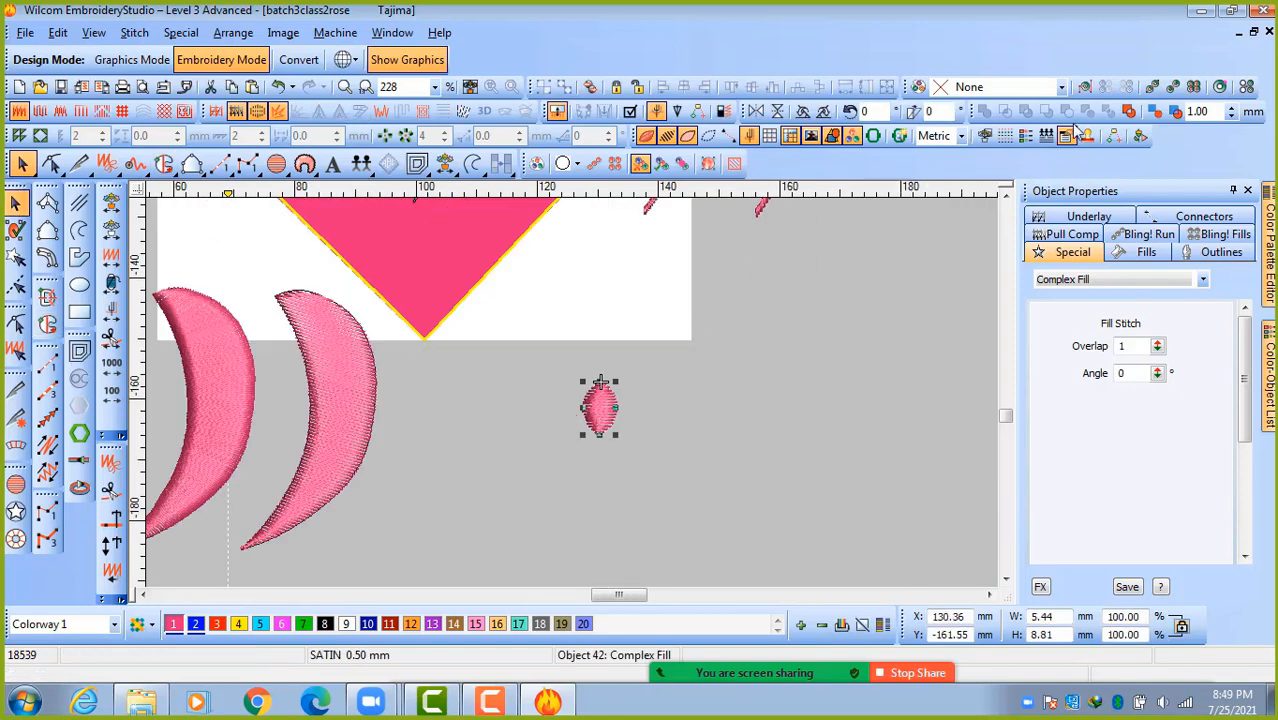
Create an 8-point wreath from the leaf, centered just below its lower tip, without merging the overlapped objects.
click(384, 135)
click(443, 130)
click(443, 130)
click(443, 130)
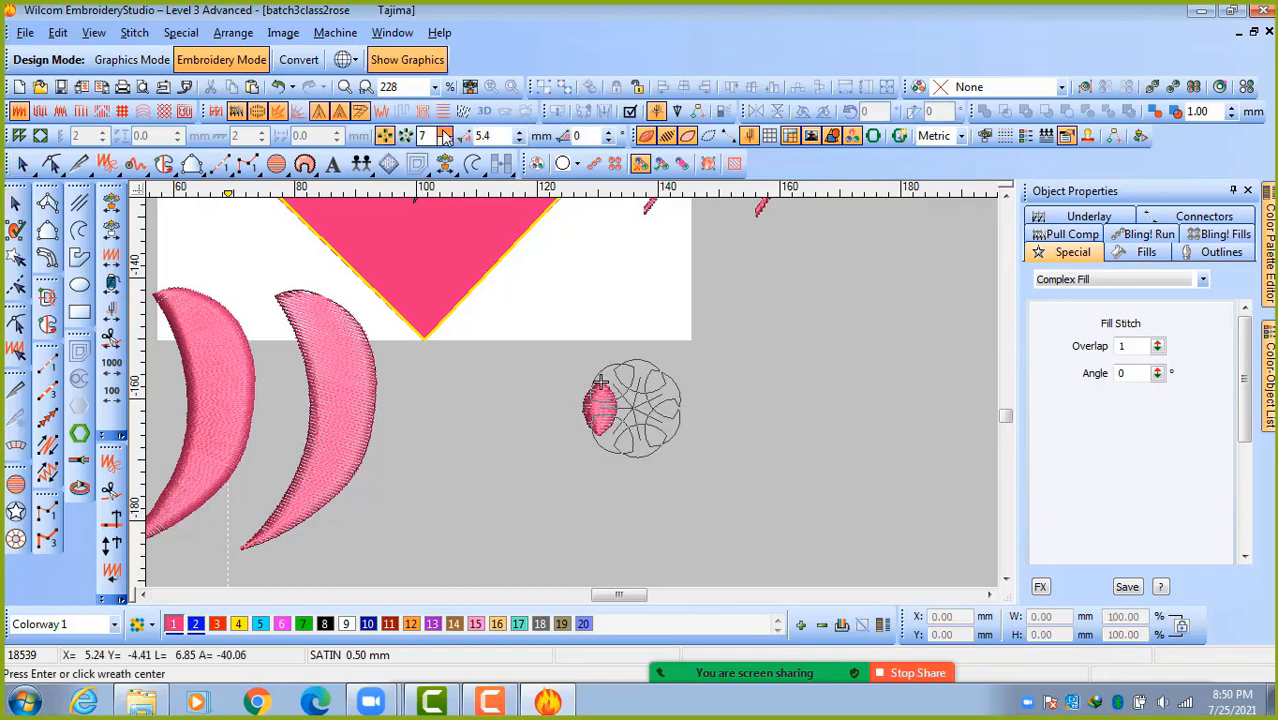
click(443, 130)
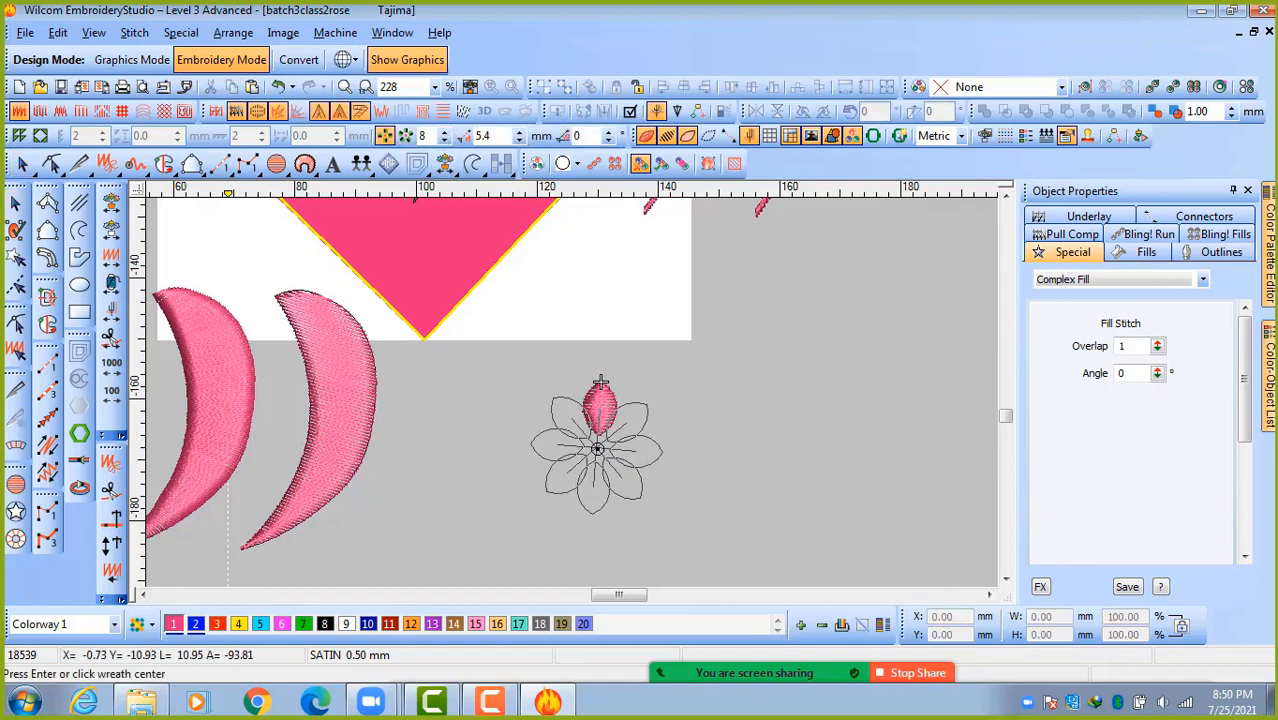
click(598, 455)
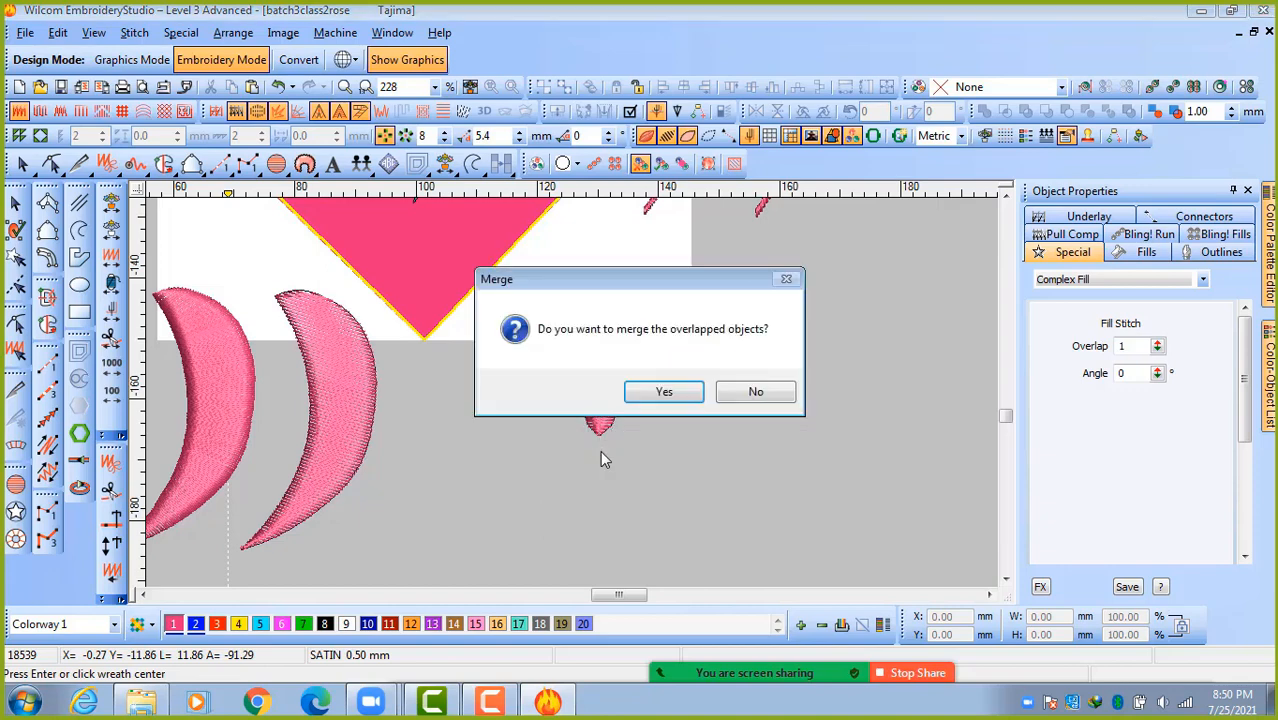
click(747, 392)
click(789, 406)
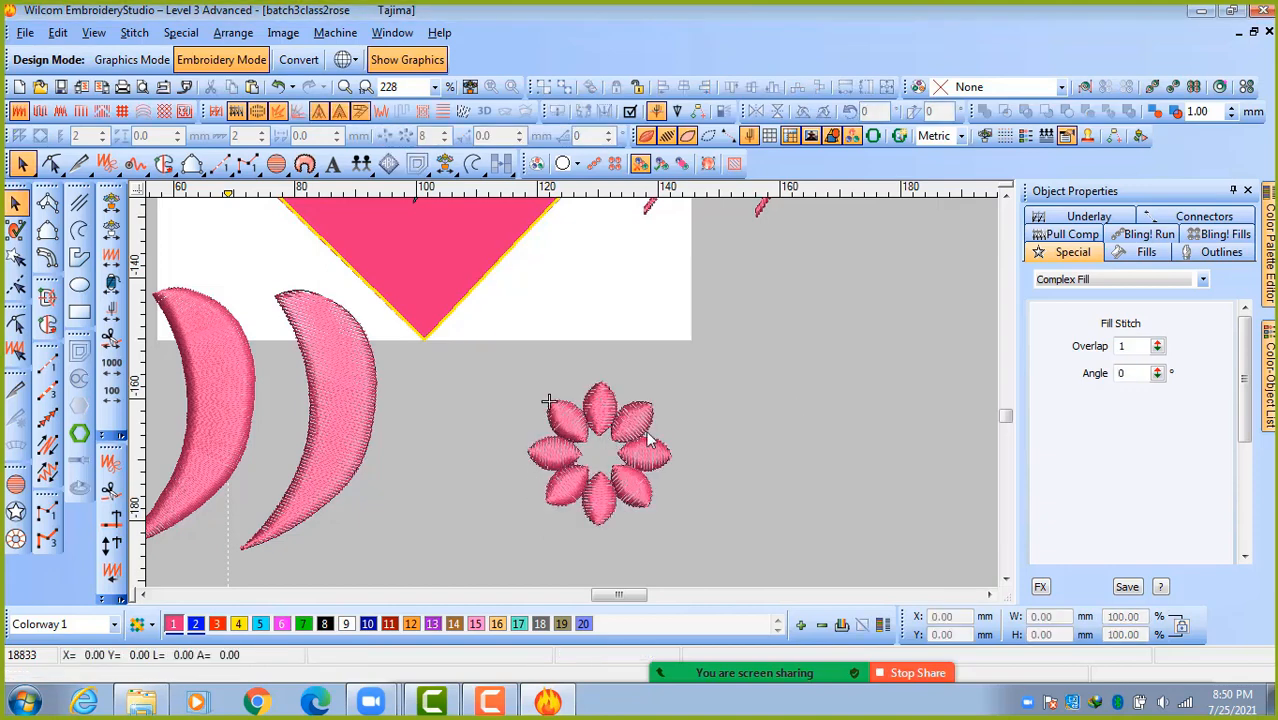
Examine the stitch direction of the flower's petals and compare it with the Fusion Fill and Complex Fill crescents.
drag(489, 536, 485, 561)
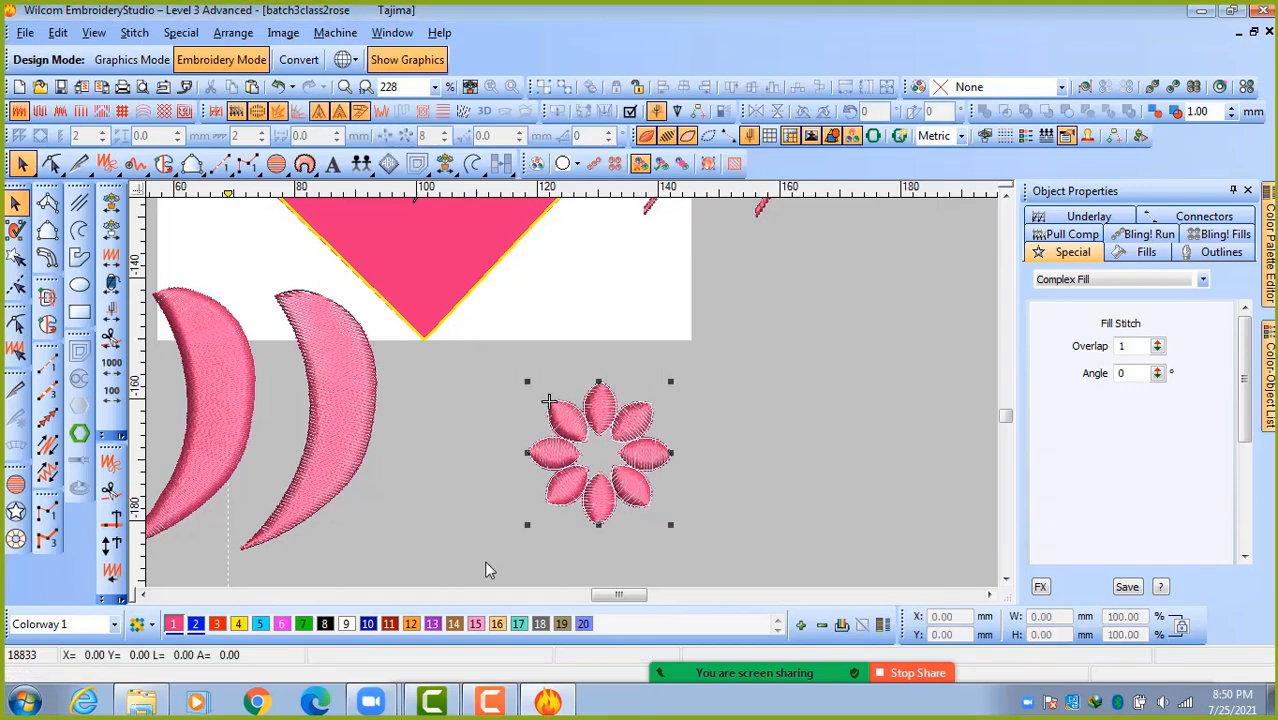
click(439, 474)
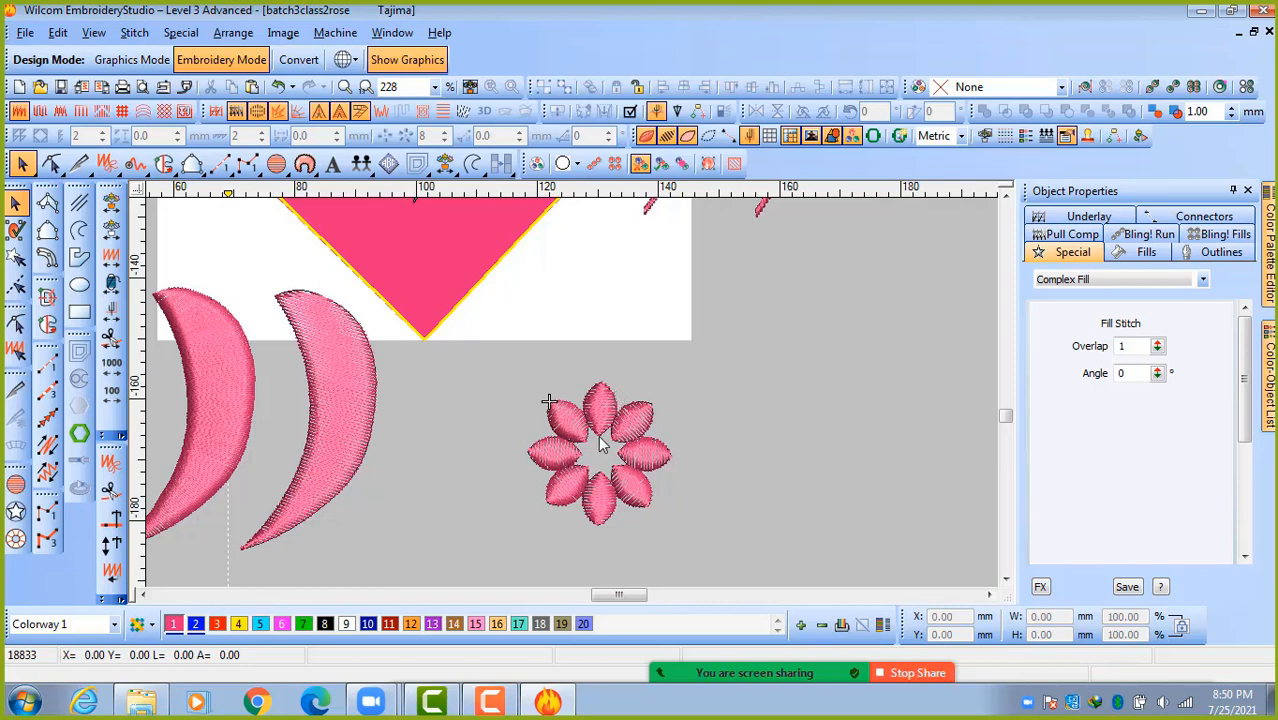
scroll(600, 443, up, 2)
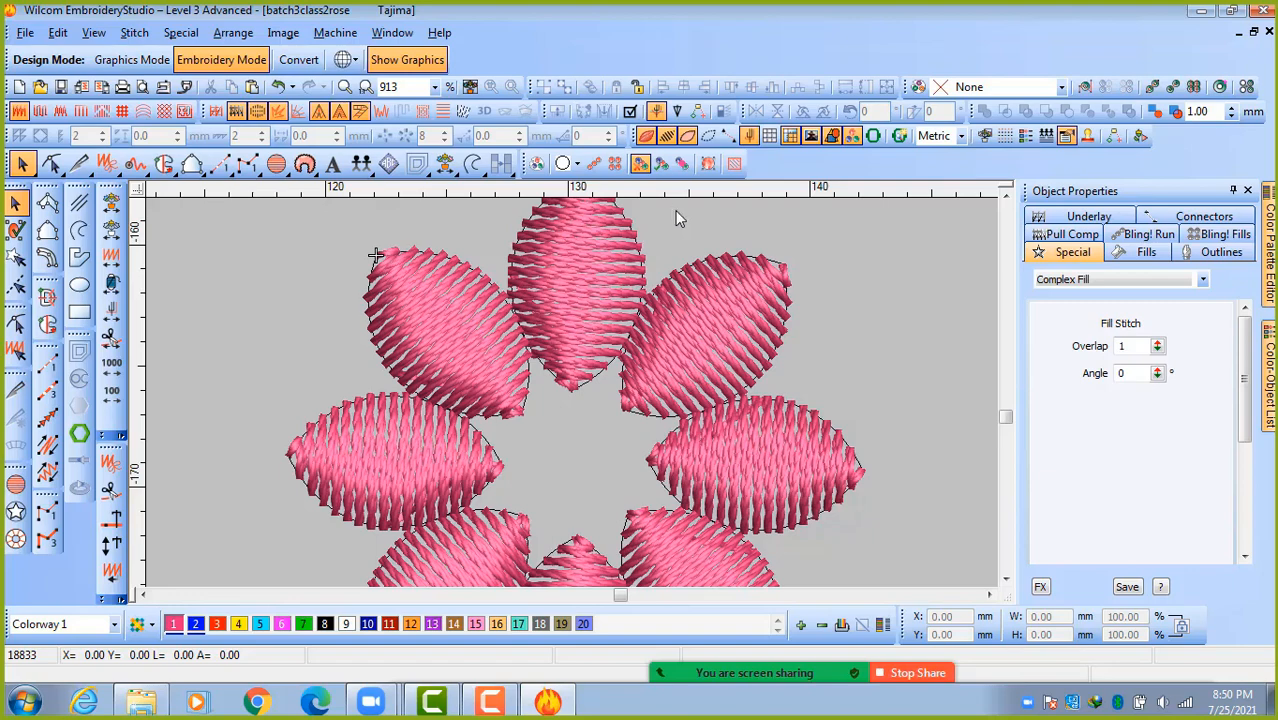
scroll(683, 321, down, 3)
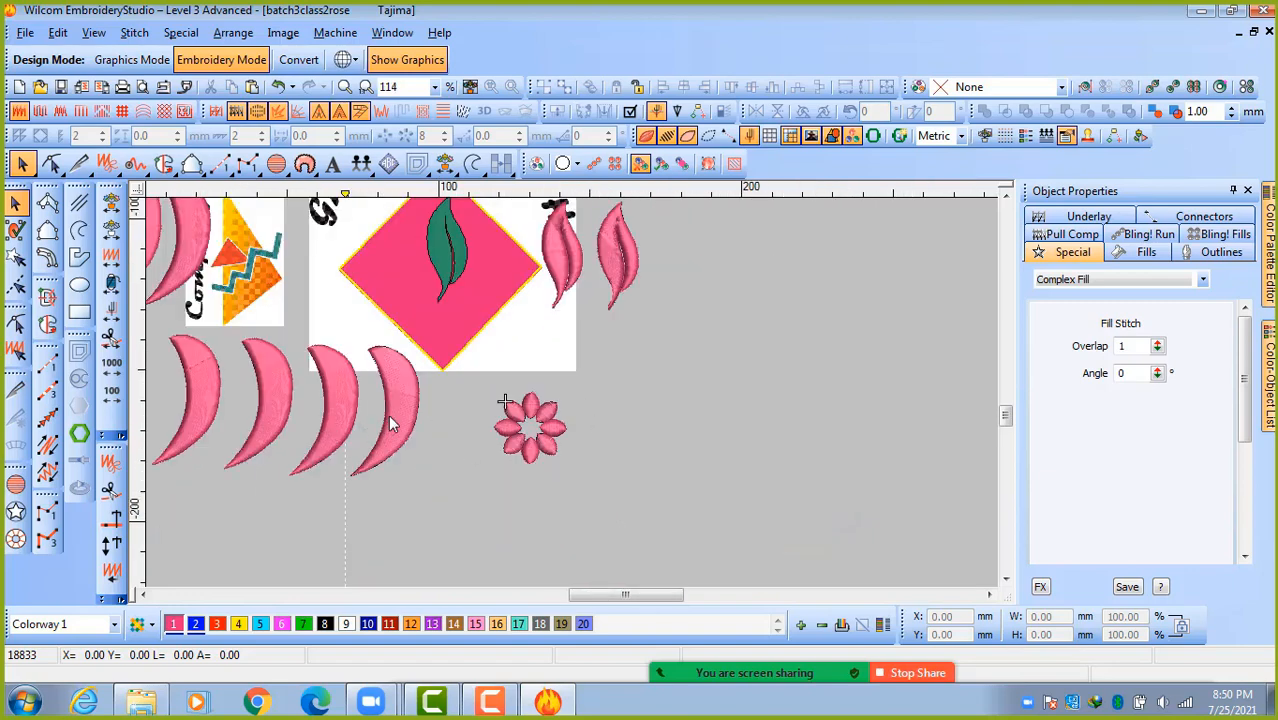
scroll(390, 418, up, 2)
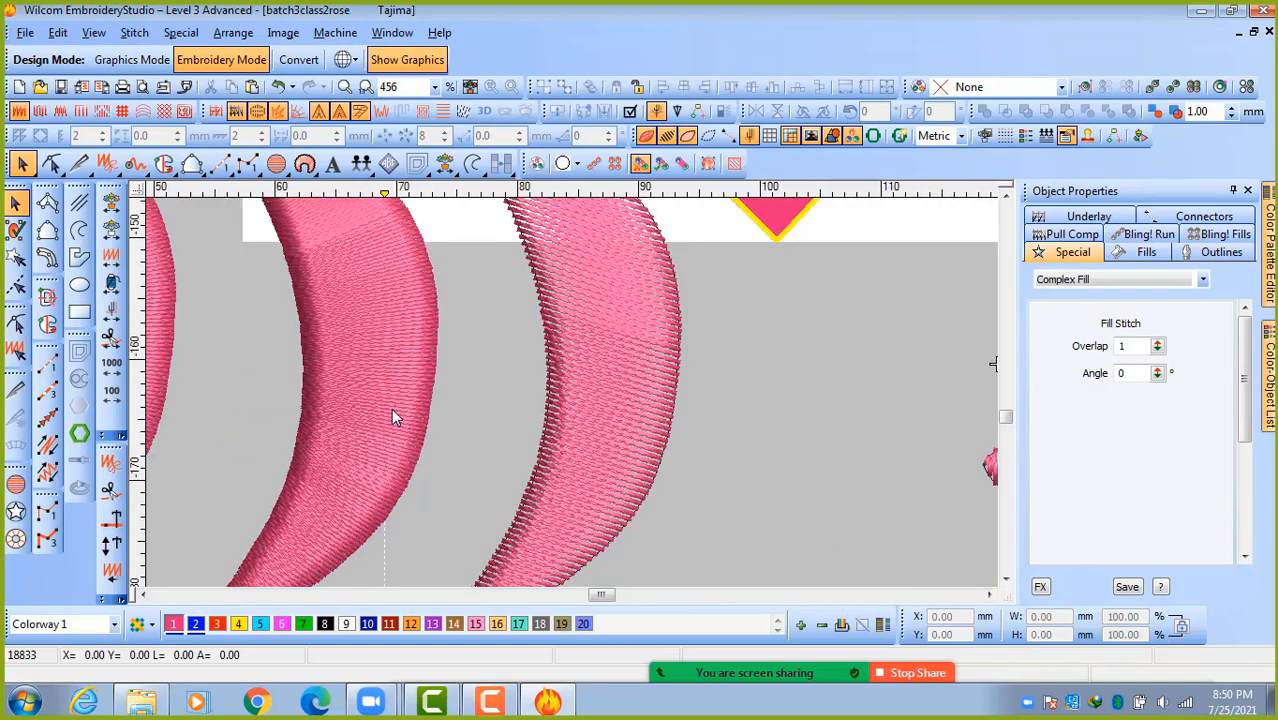
scroll(391, 418, down, 1)
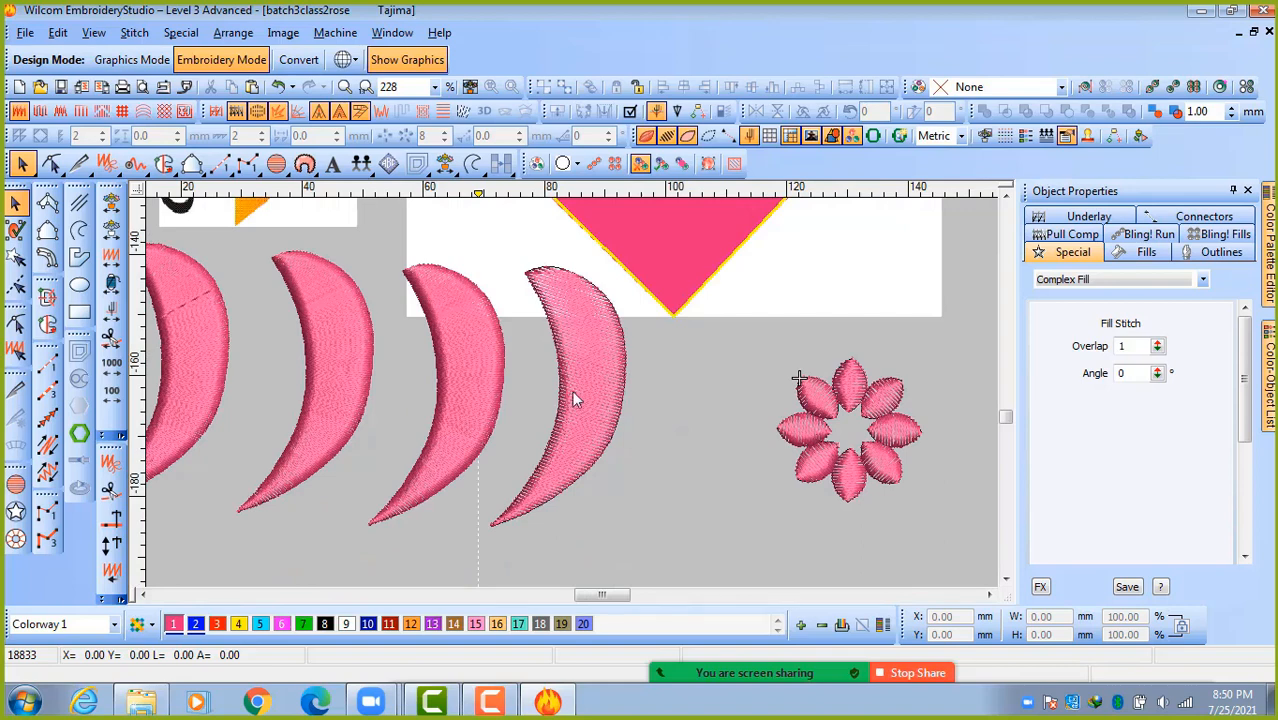
Tilt the stitch angle line of the flower's uppermost petal to 32°.
click(852, 396)
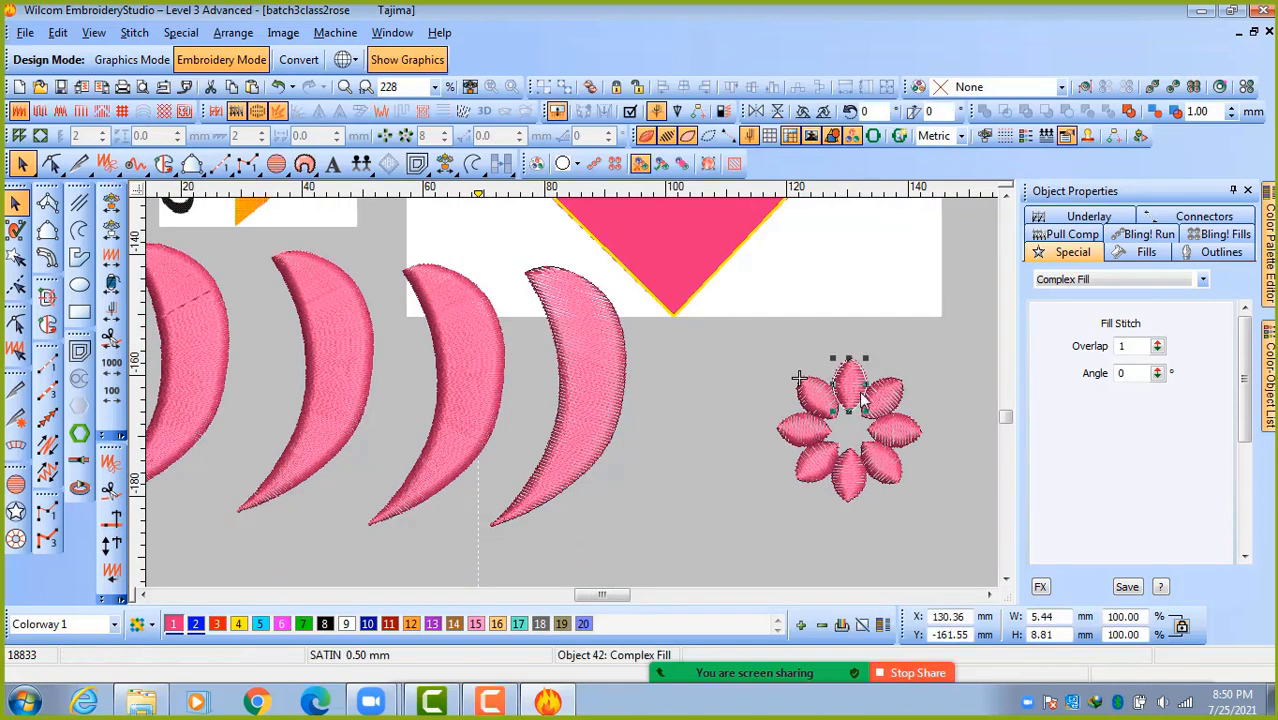
scroll(851, 395, up, 2)
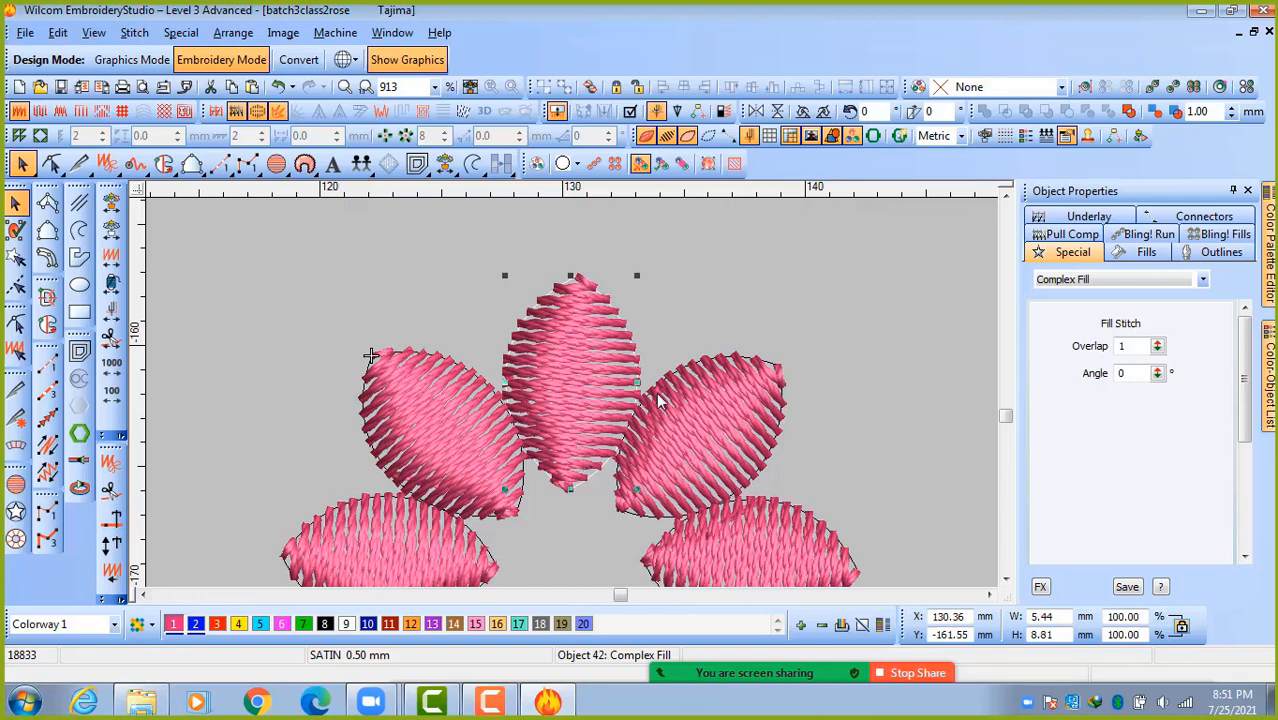
click(577, 368)
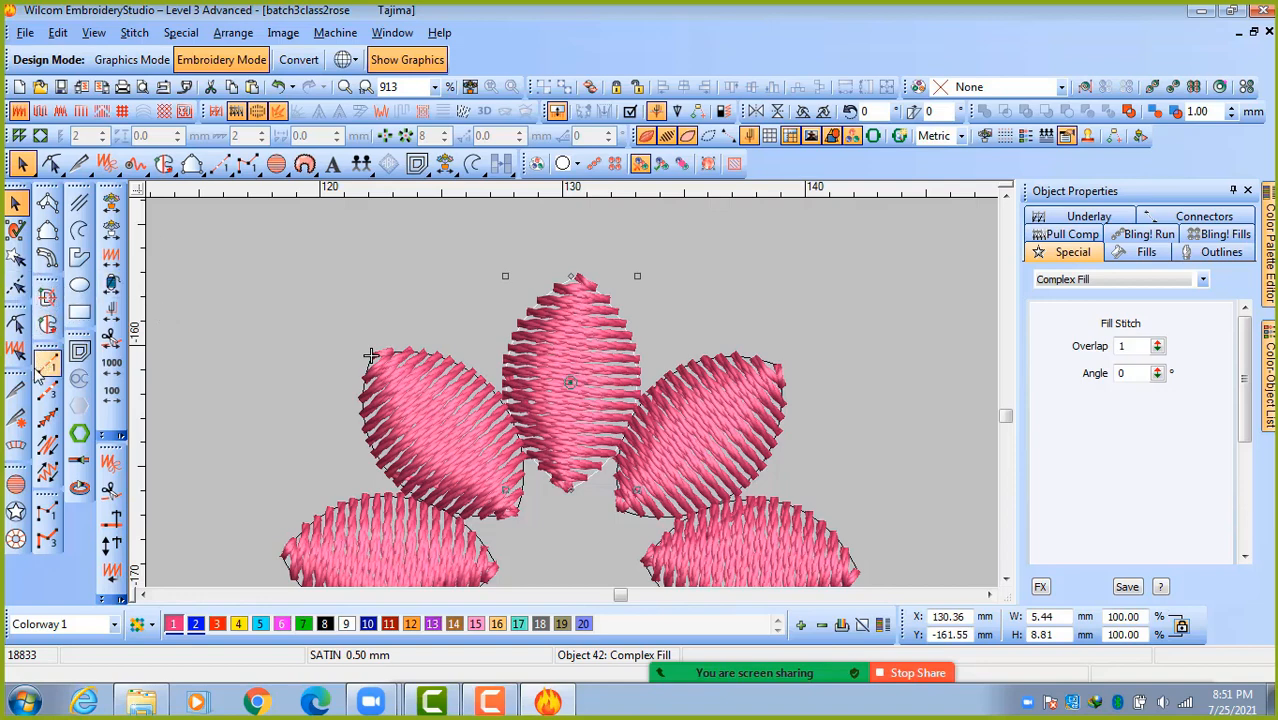
click(16, 323)
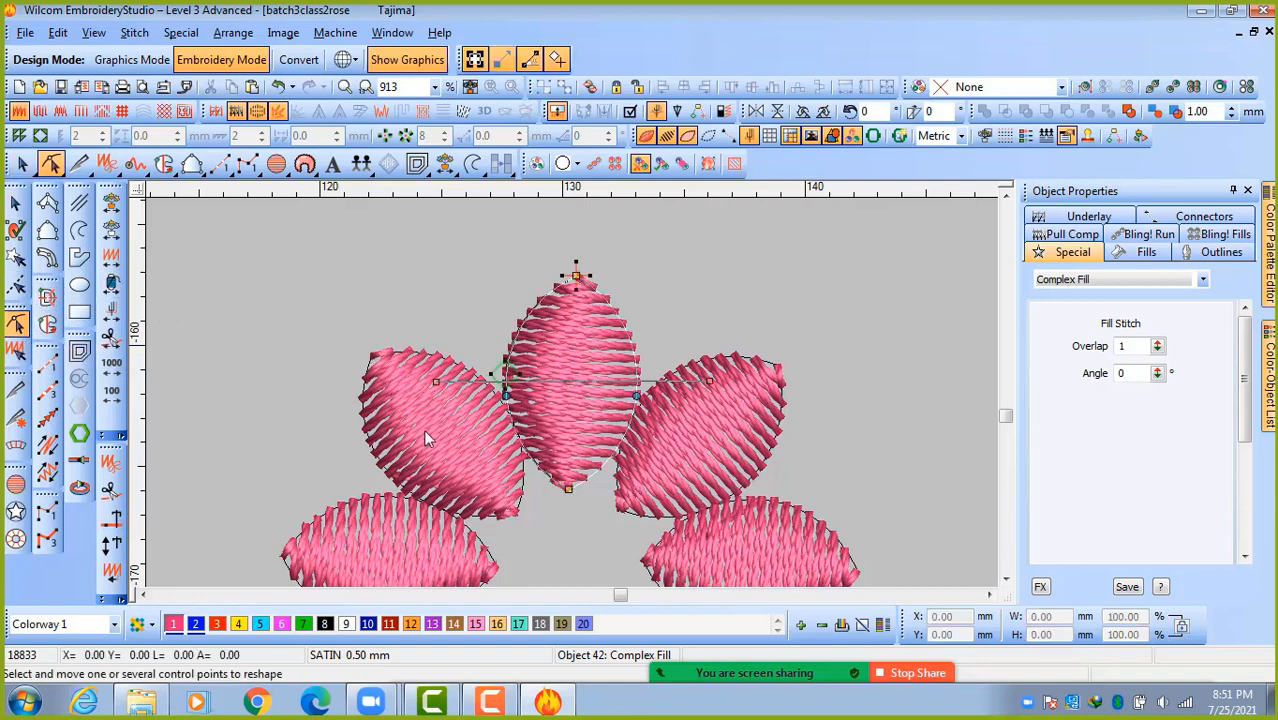
drag(436, 381, 433, 458)
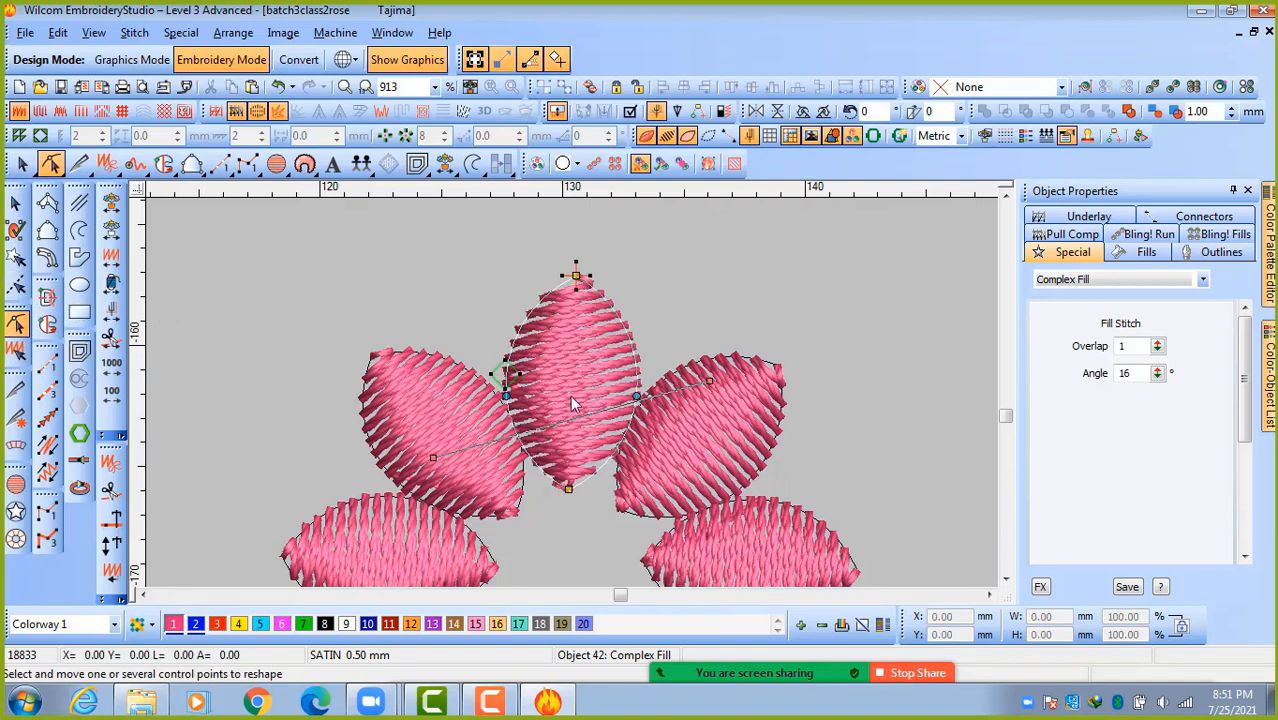
drag(710, 381, 731, 272)
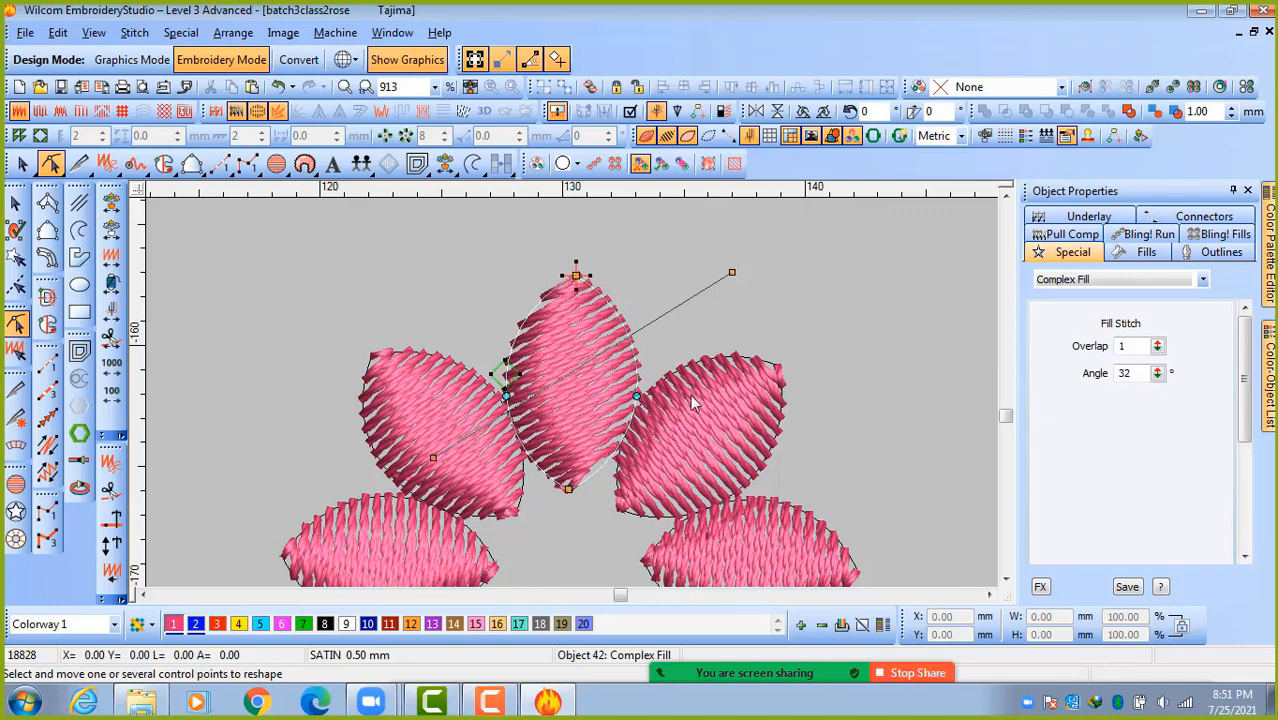
key(shift+z)
key(shift+z)
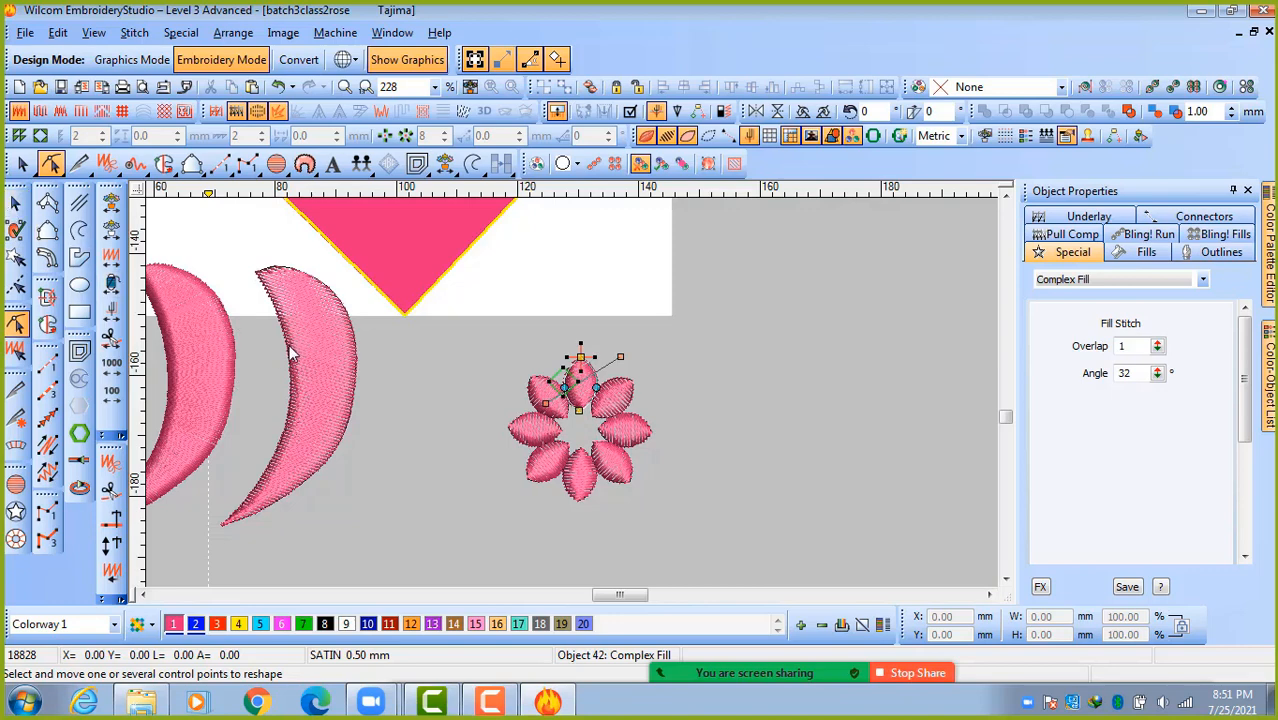
click(15, 203)
click(395, 410)
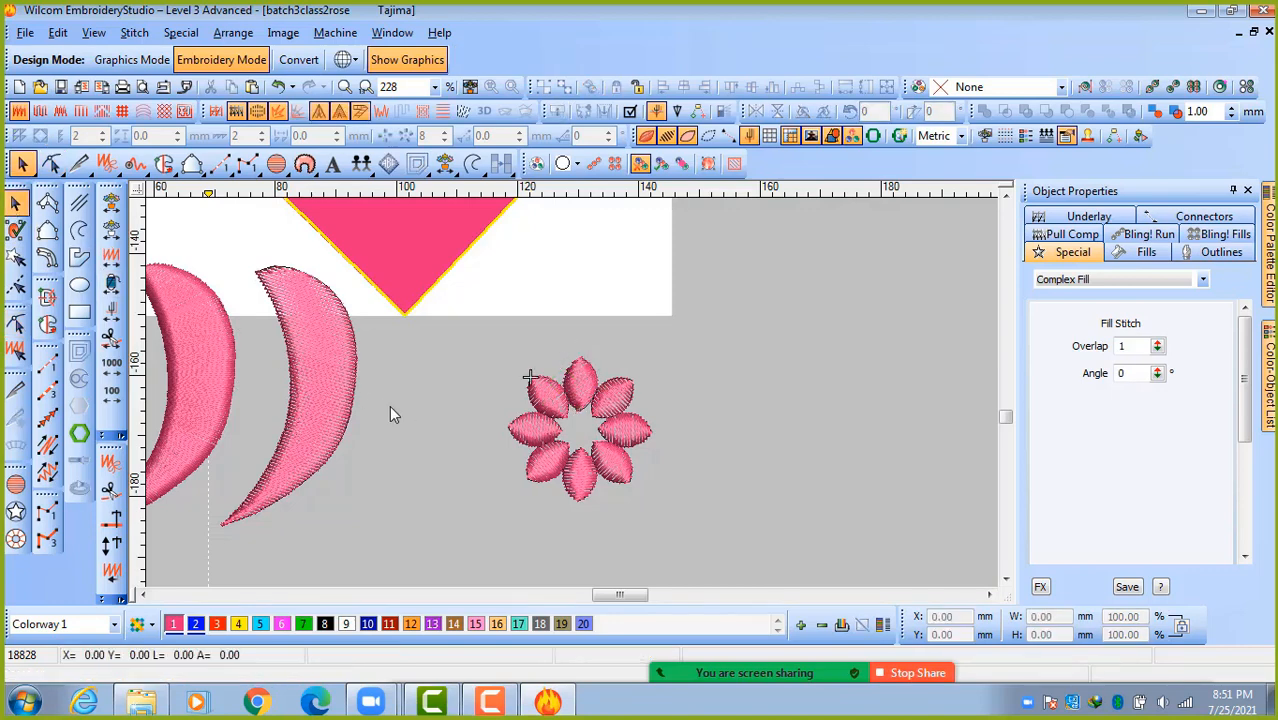
Inspect the fill type and stitch angle properties of the fourth Complex Fill crescent and the third Fusion Fill crescent.
click(333, 428)
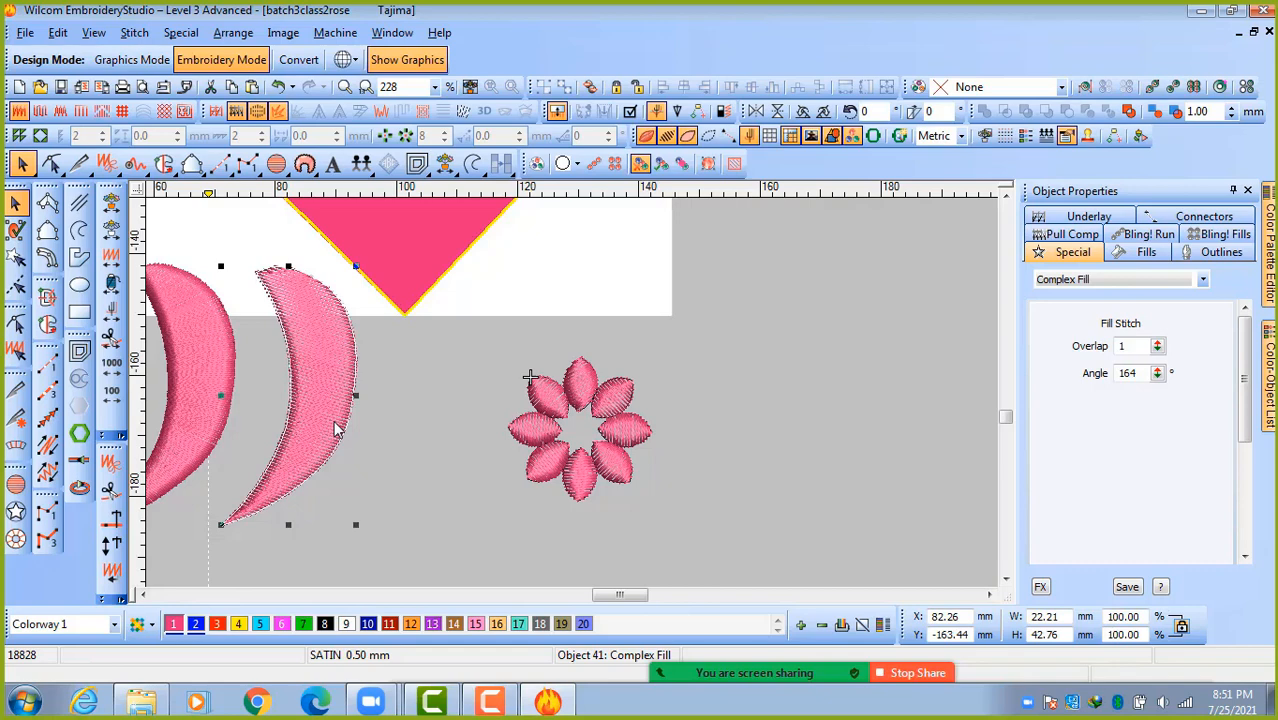
click(391, 436)
scroll(391, 436, down, 2)
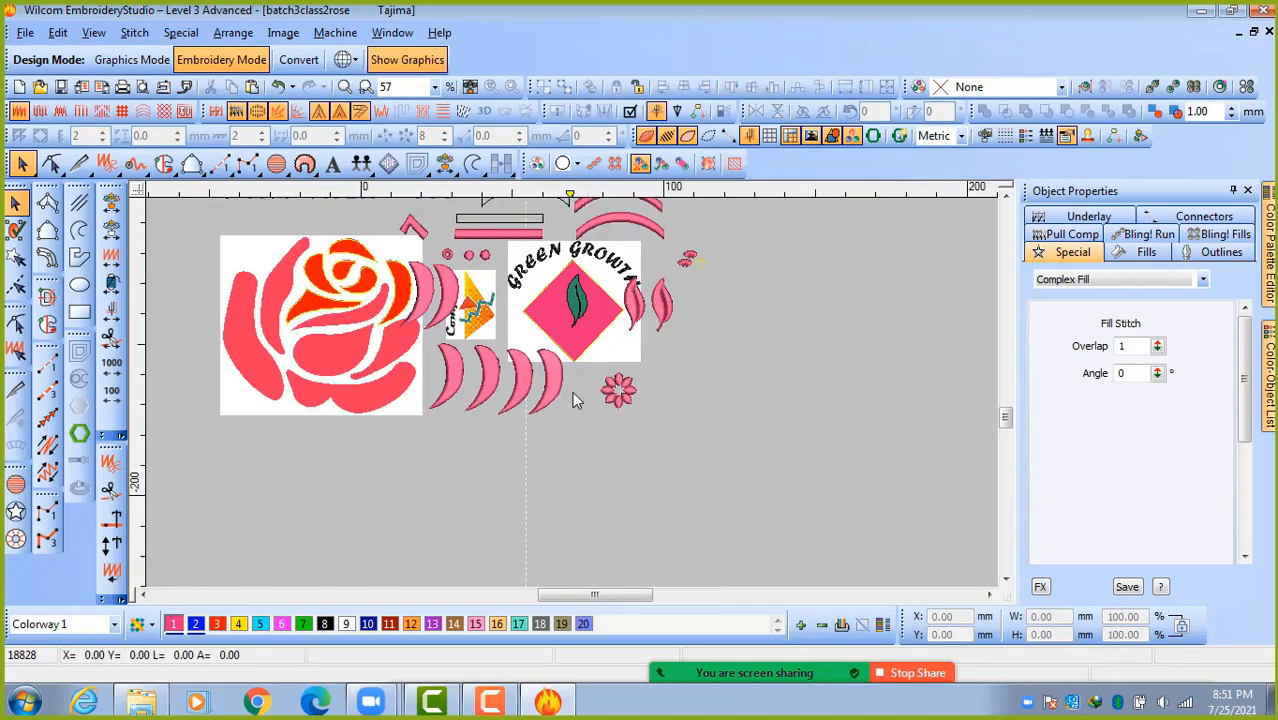
scroll(572, 392, up, 3)
click(568, 365)
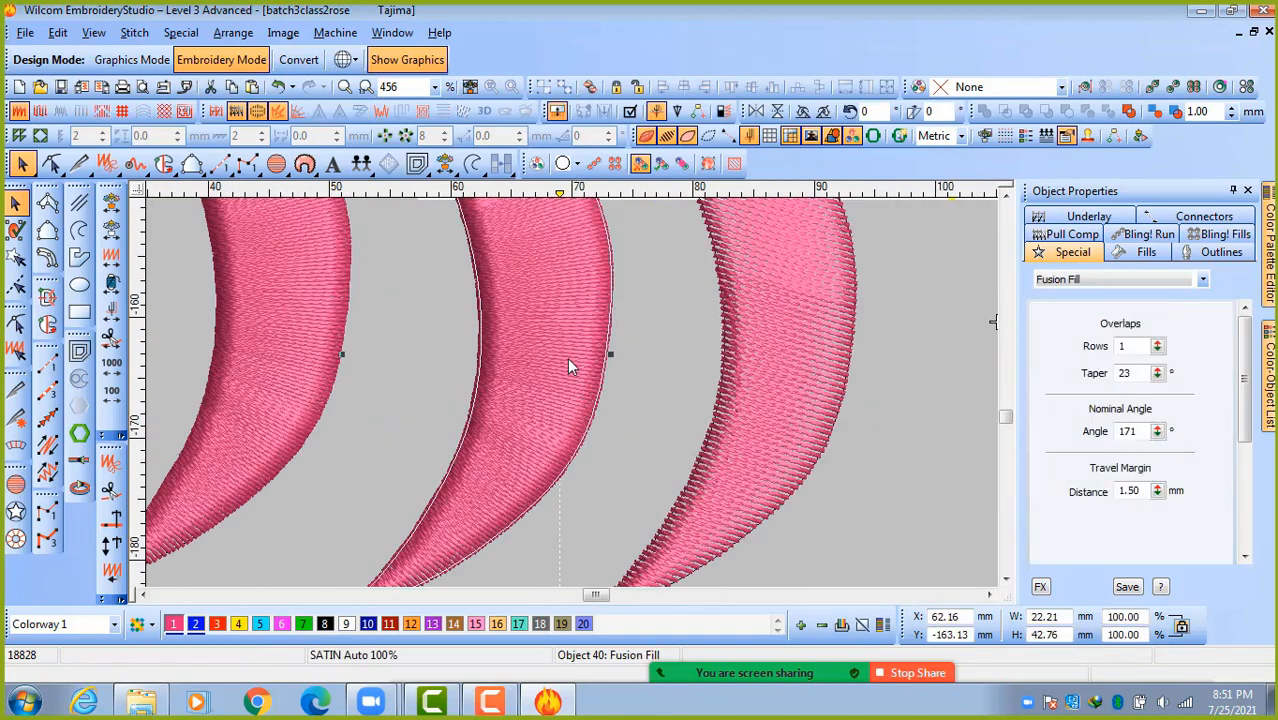
scroll(567, 360, down, 1)
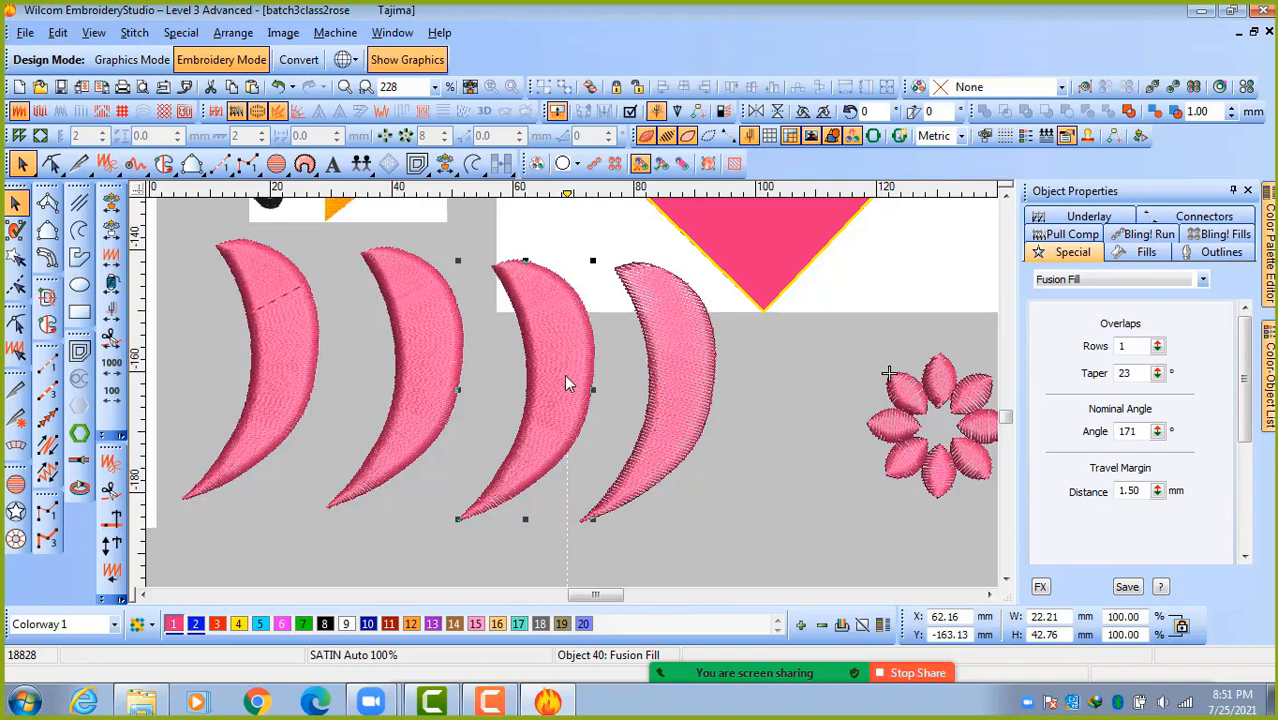
Convert the fourth crescent from Complex Fill to Fusion Fill, accepting the default stitch angle lines.
key(Tab)
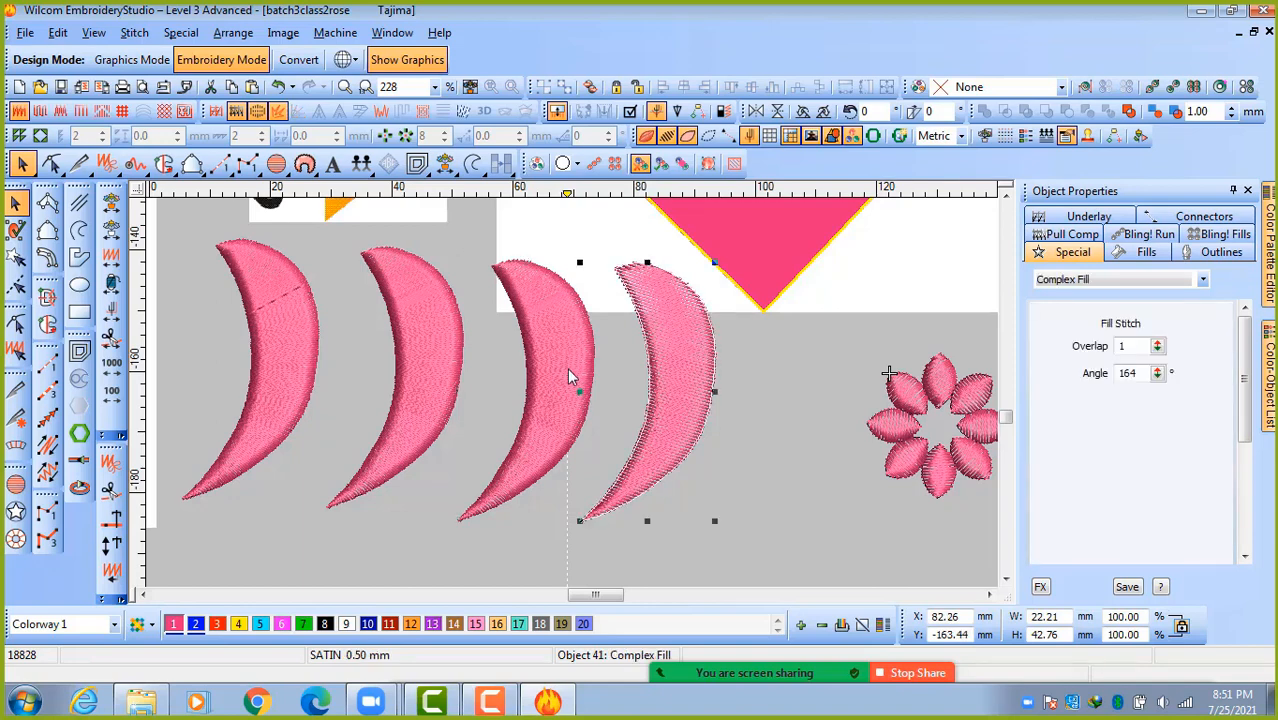
right_click(678, 425)
mouse_move(726, 432)
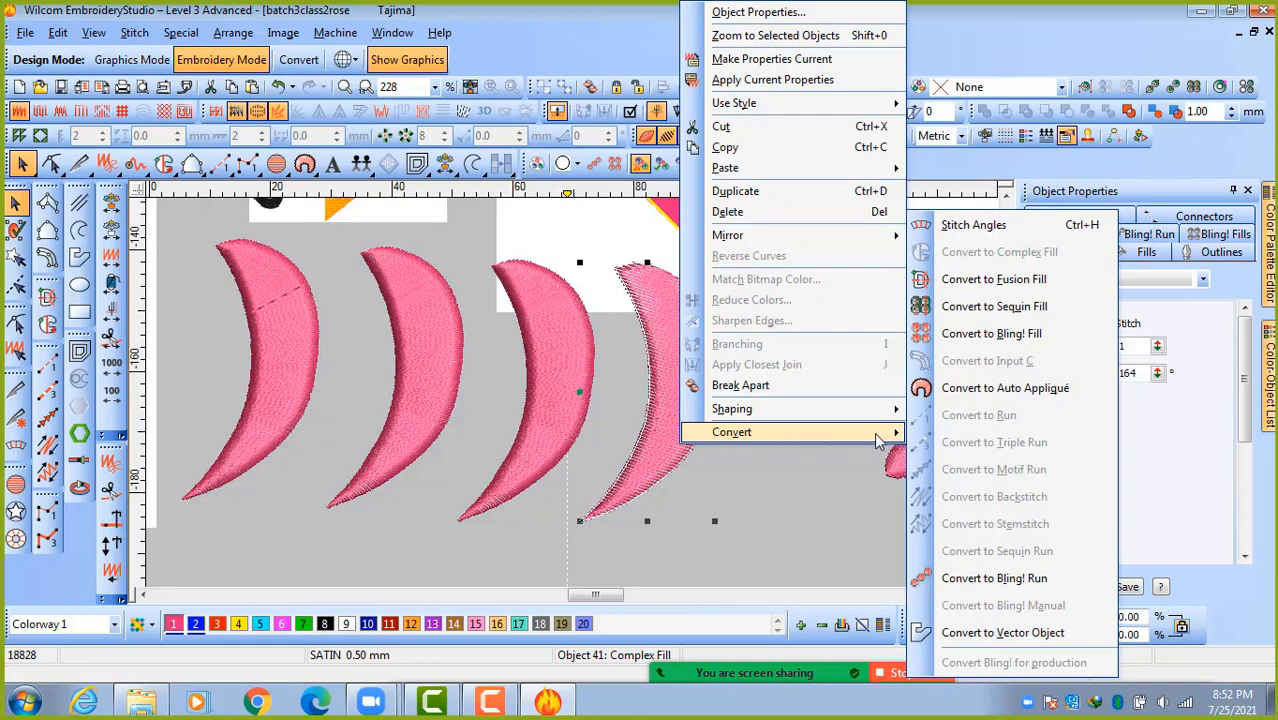
click(1015, 288)
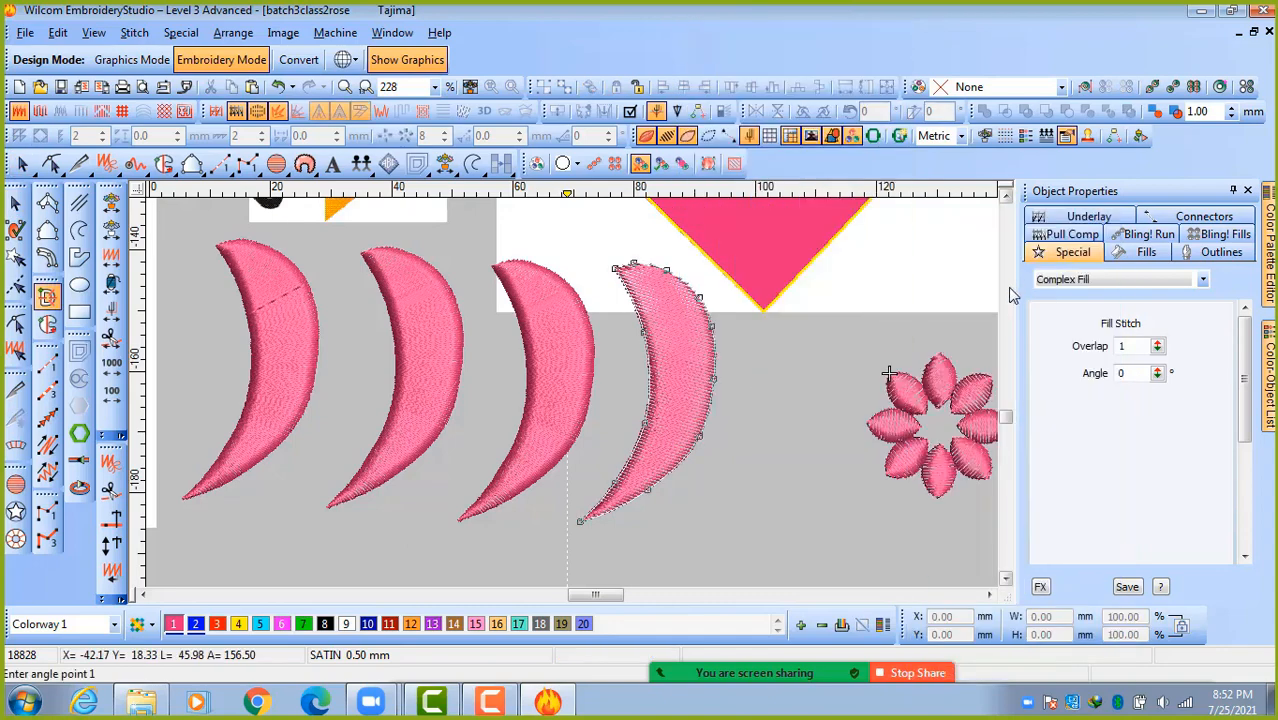
key(Return)
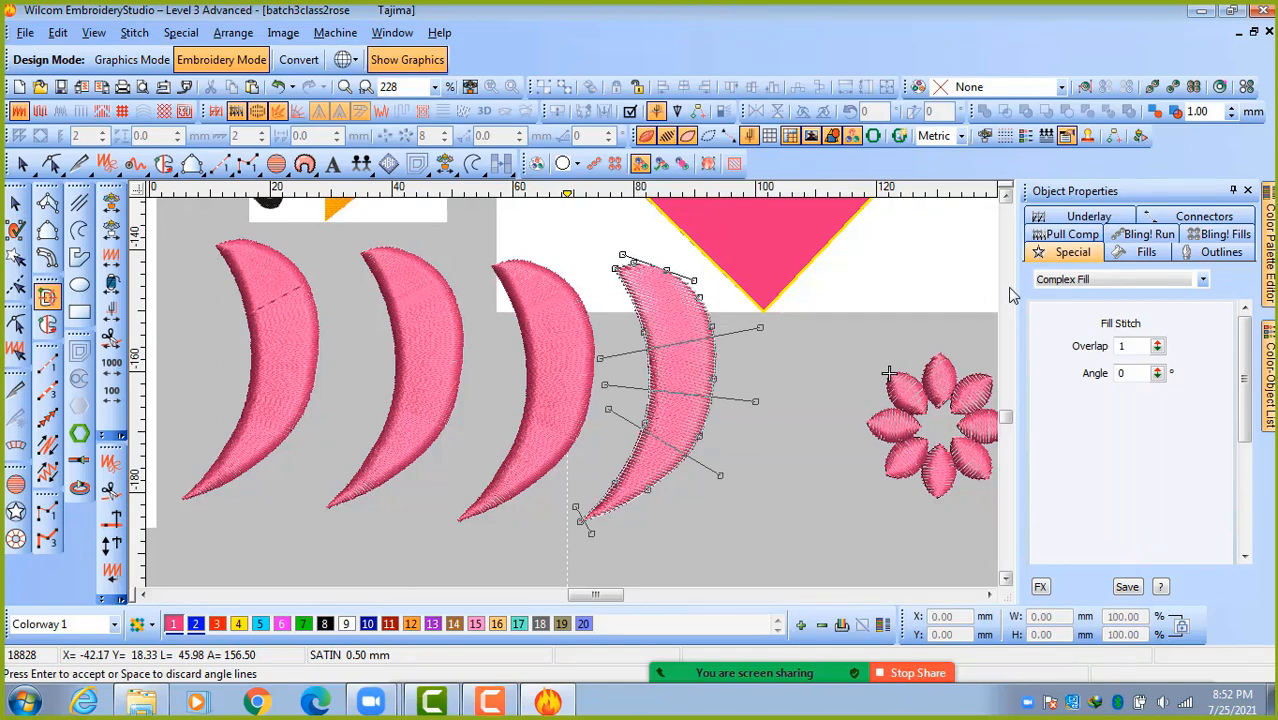
key(Return)
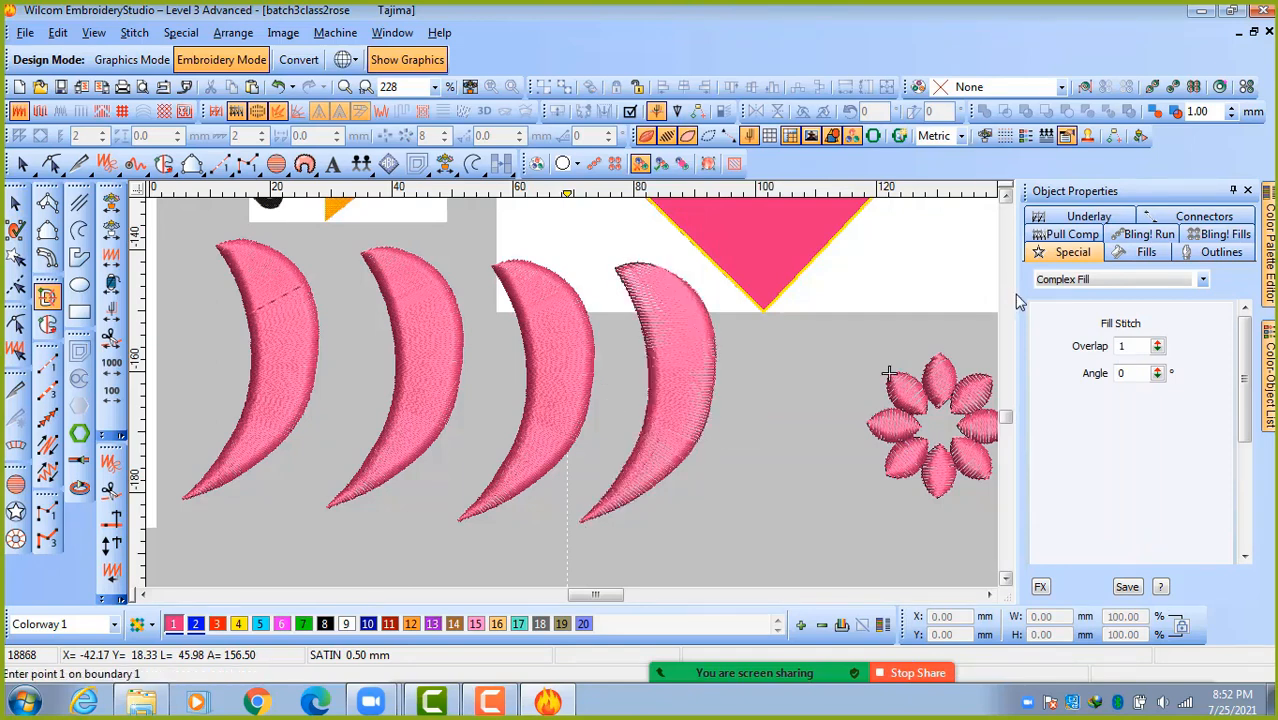
Reshape the fourth crescent by moving the inner end of its uppermost stitch angle line down below the tip.
click(16, 204)
click(658, 390)
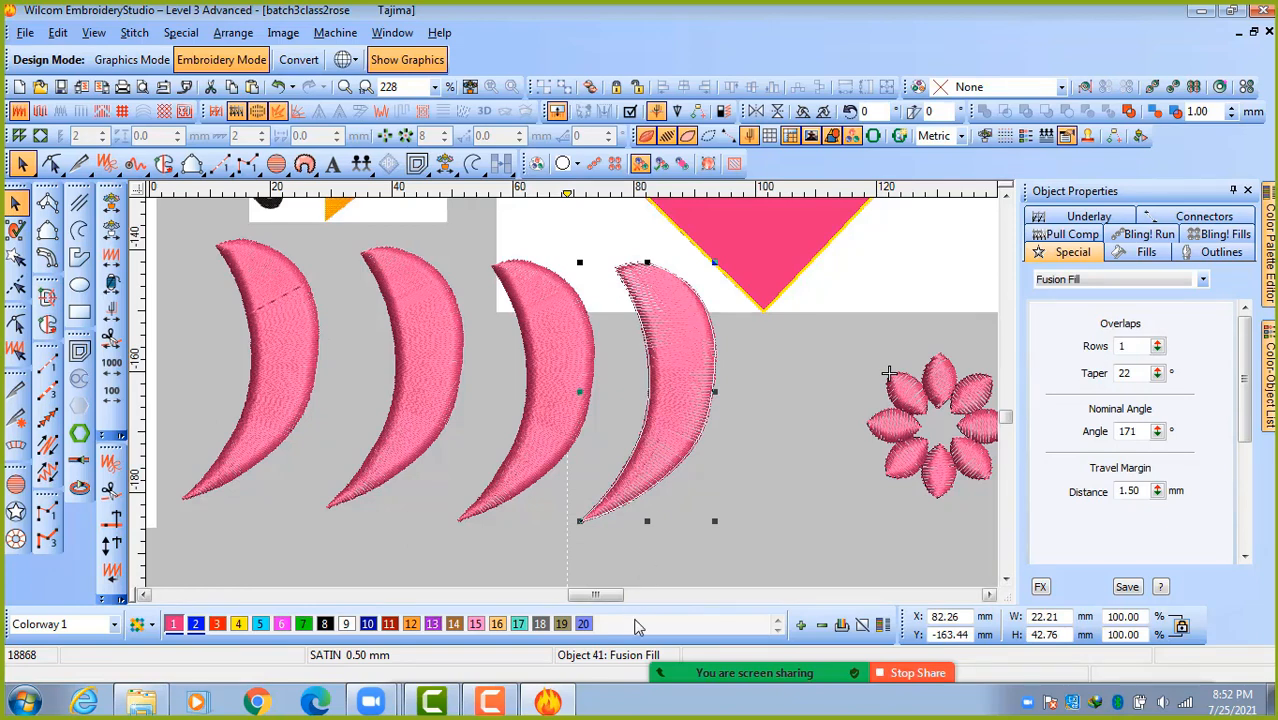
key(h)
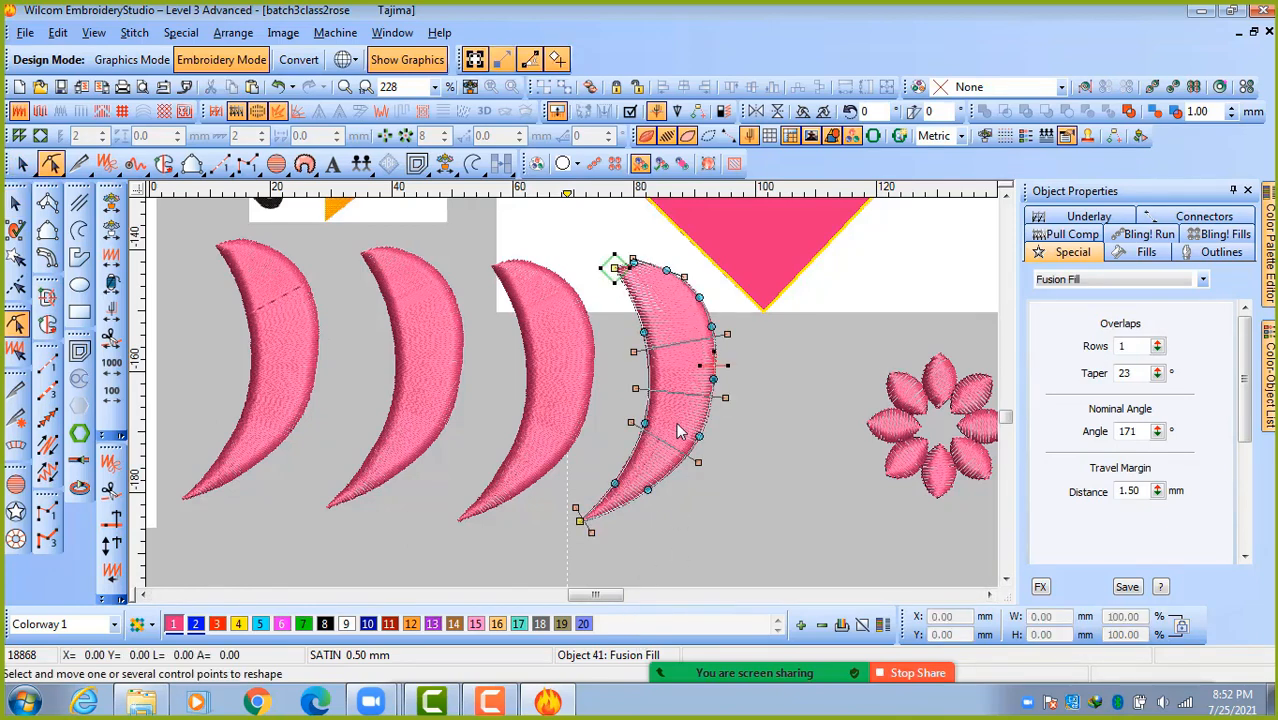
drag(633, 258, 620, 304)
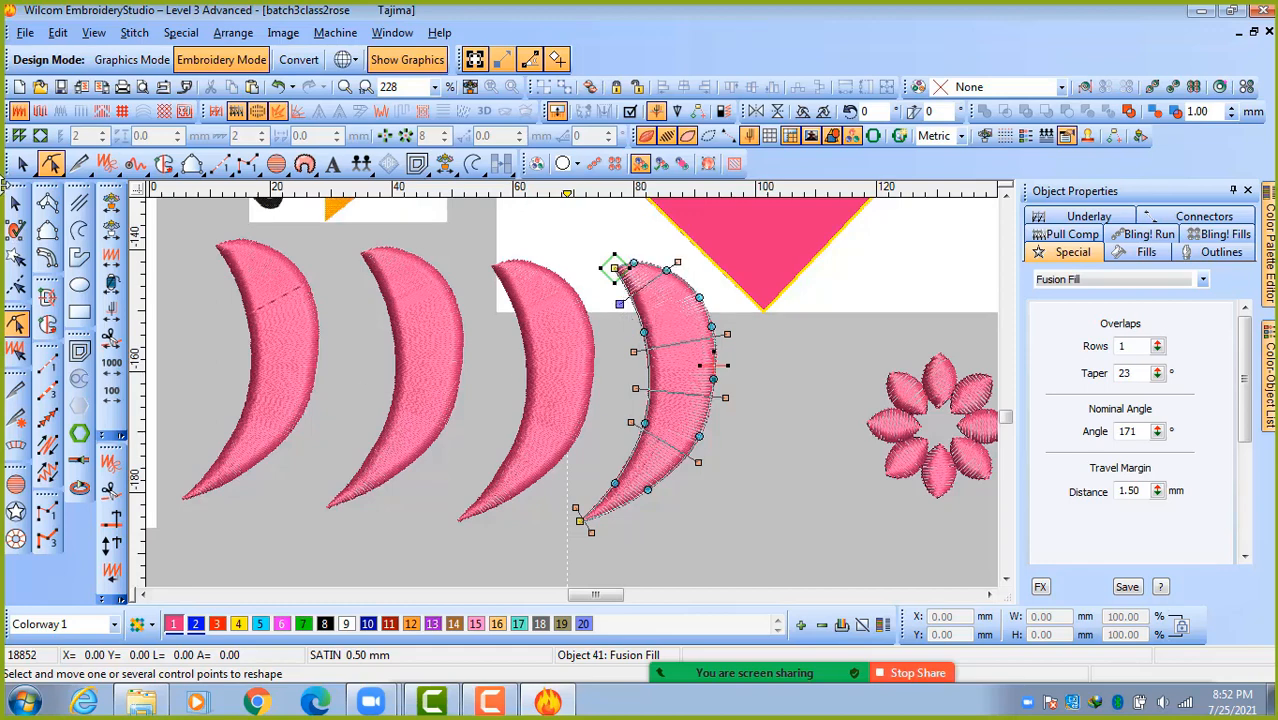
key(Escape)
Review the conversion options available for the third Fusion Fill crescent without applying any.
click(538, 430)
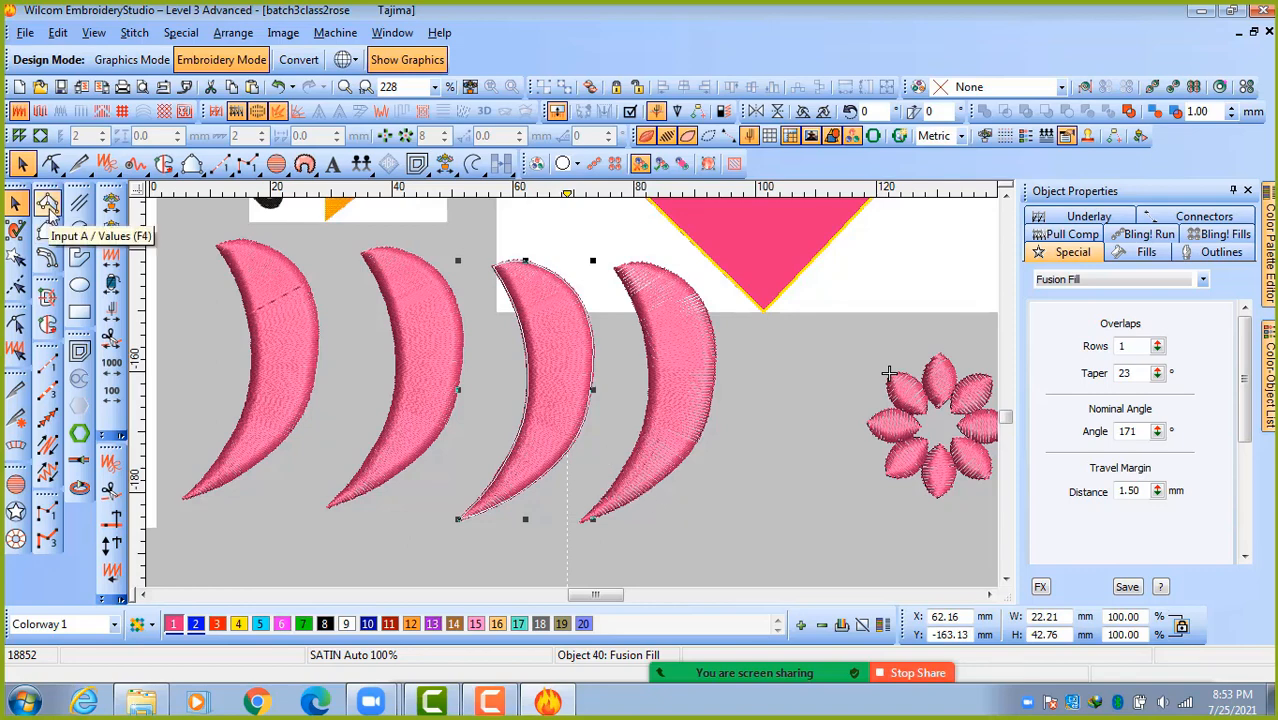
right_click(557, 428)
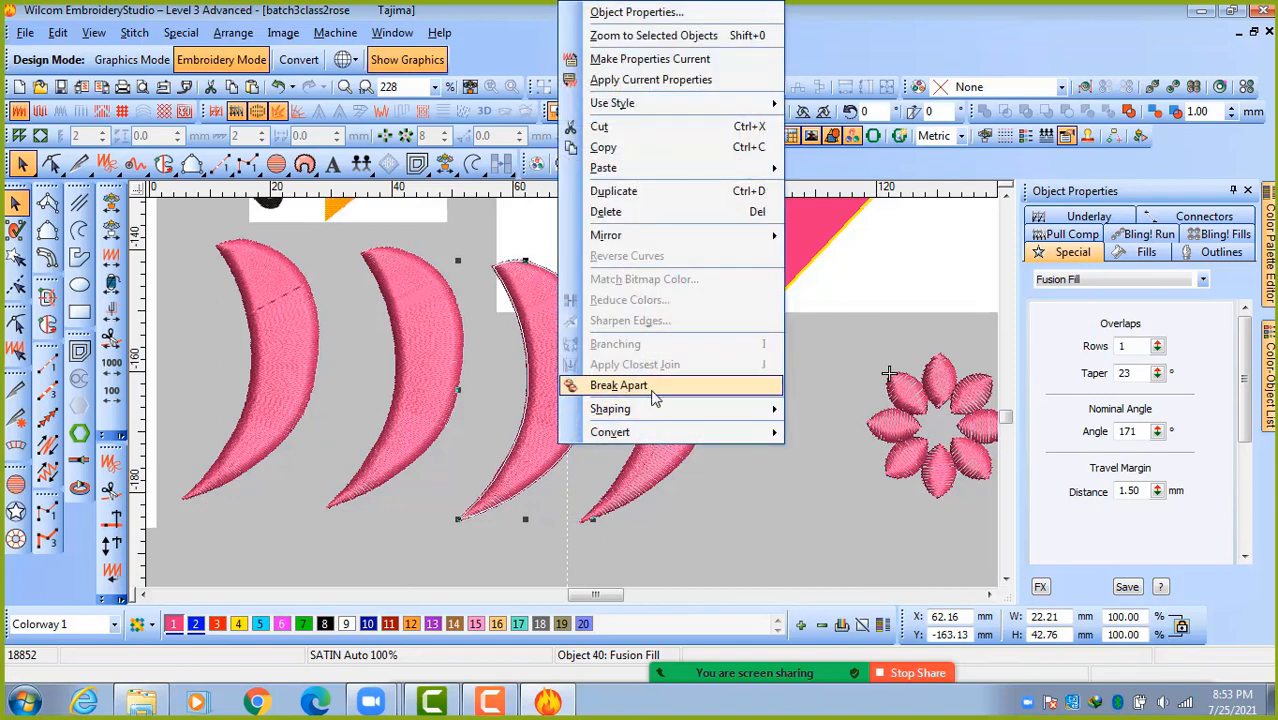
mouse_move(654, 430)
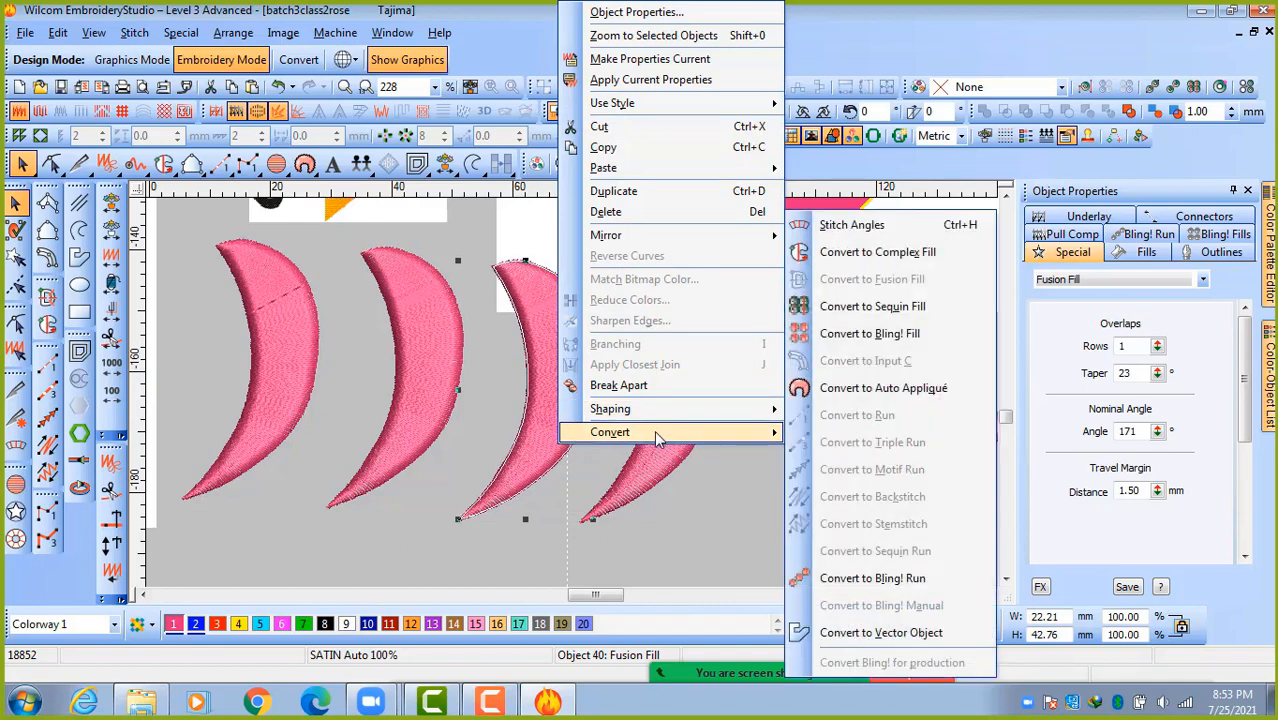
click(701, 516)
Review the conversion options for the second crescent beside the rose without applying any.
scroll(616, 464, down, 3)
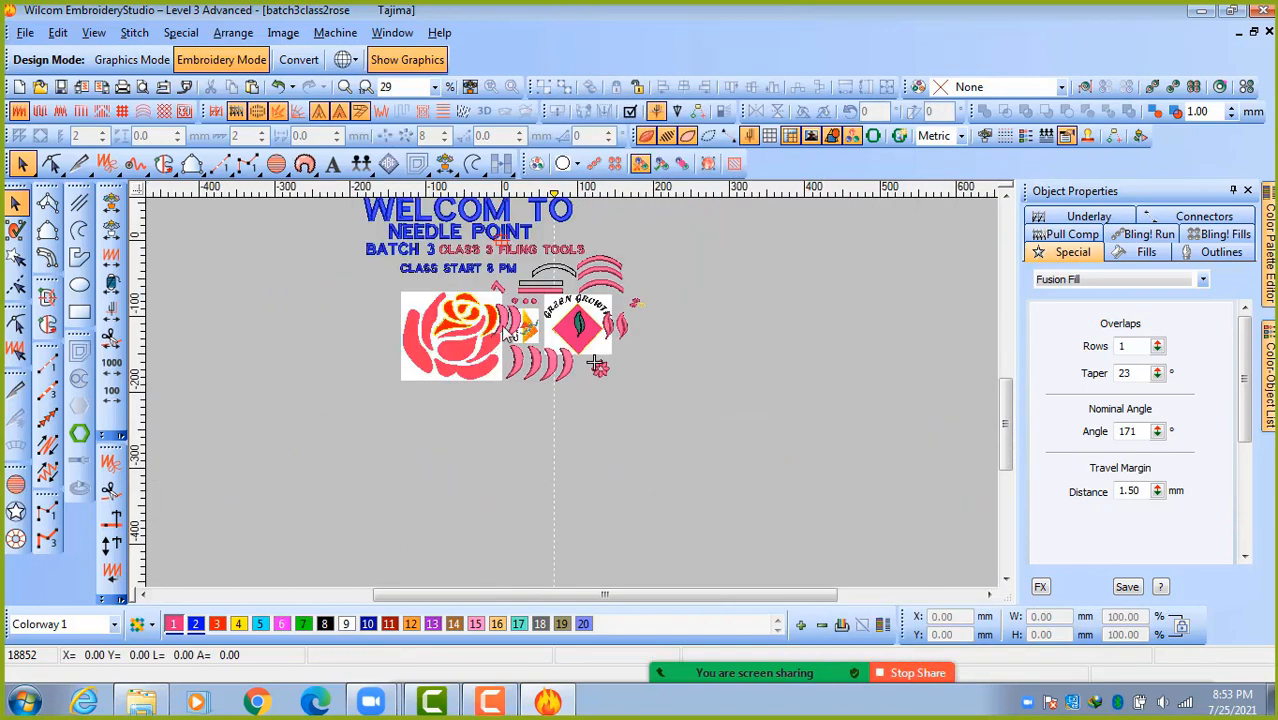
scroll(507, 334, up, 3)
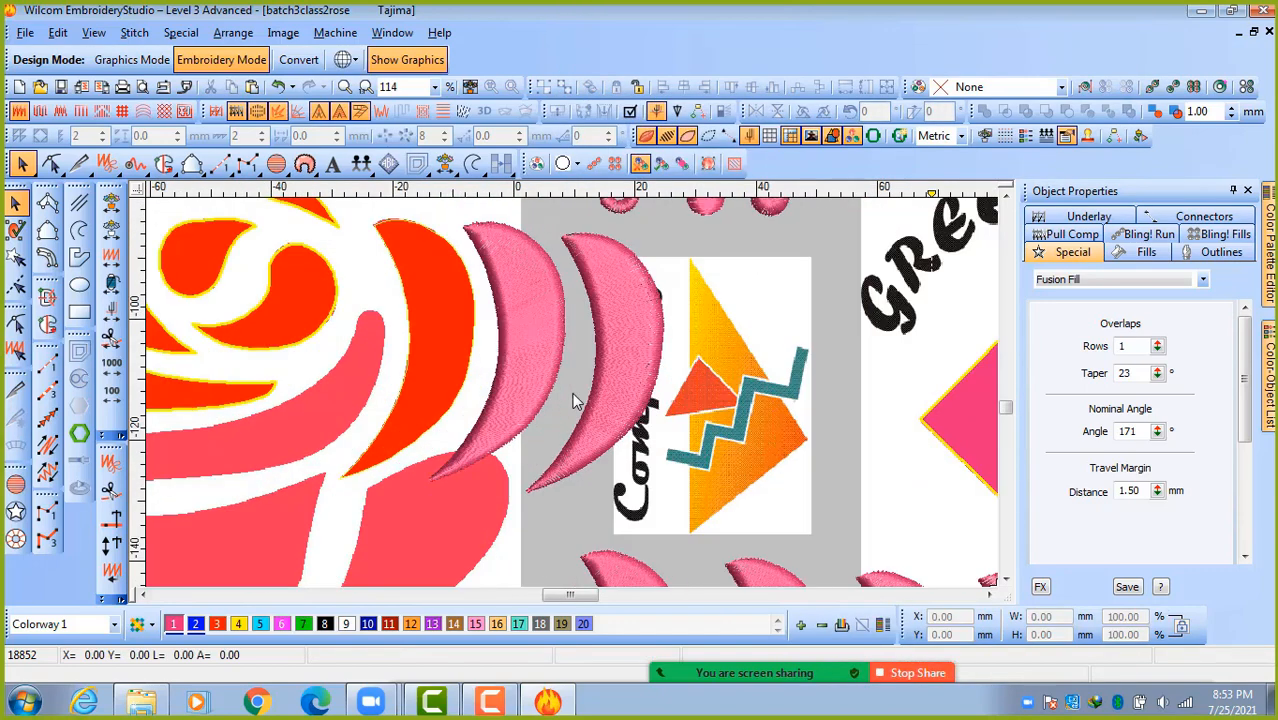
click(601, 315)
click(544, 318)
right_click(601, 320)
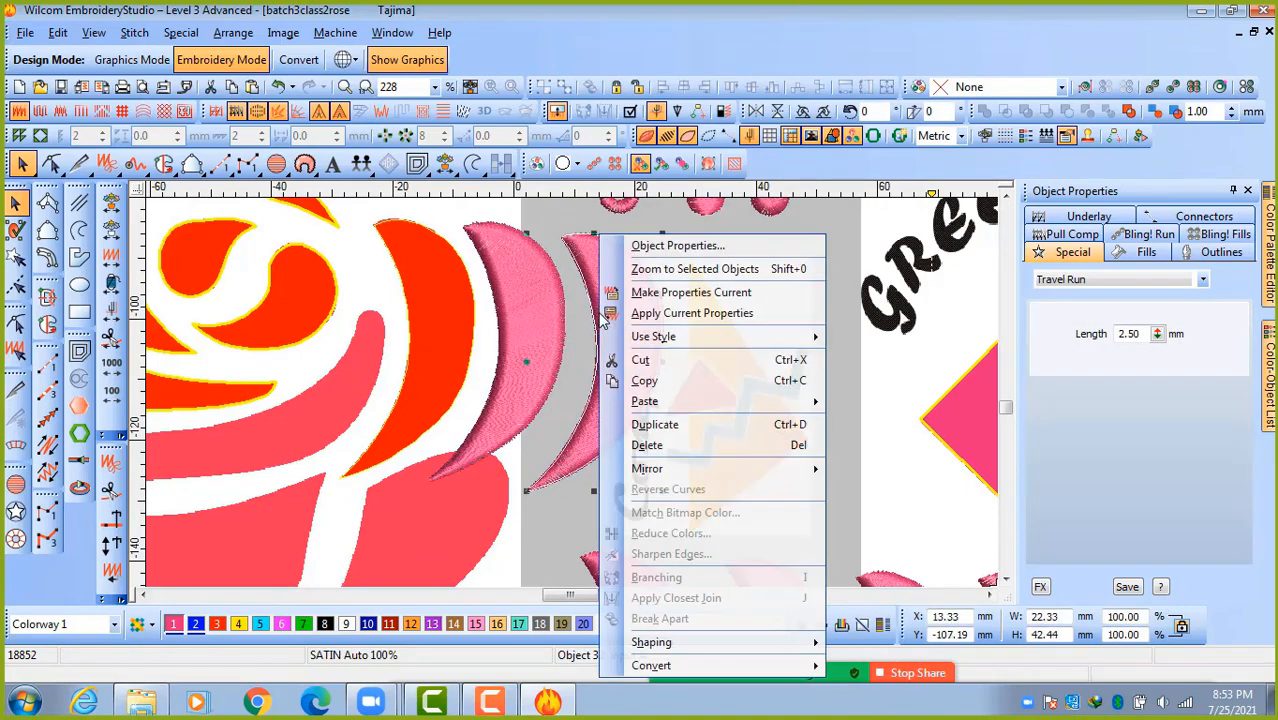
mouse_move(667, 666)
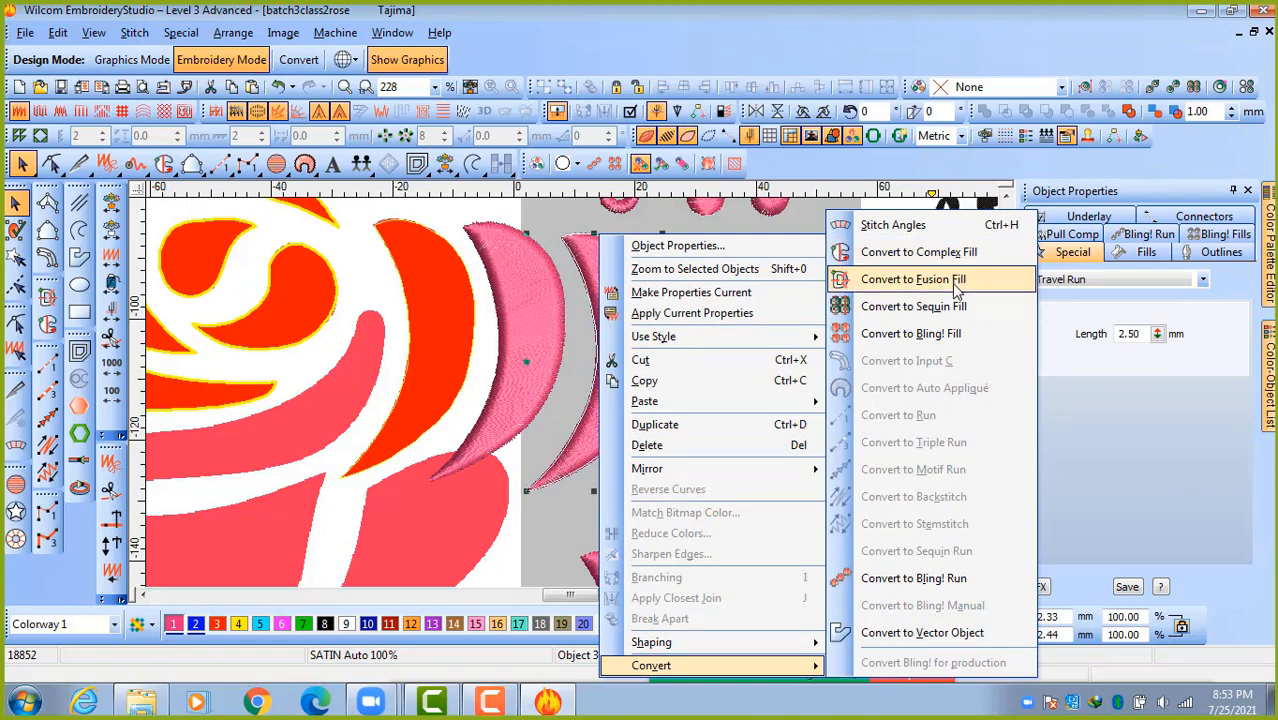
click(740, 217)
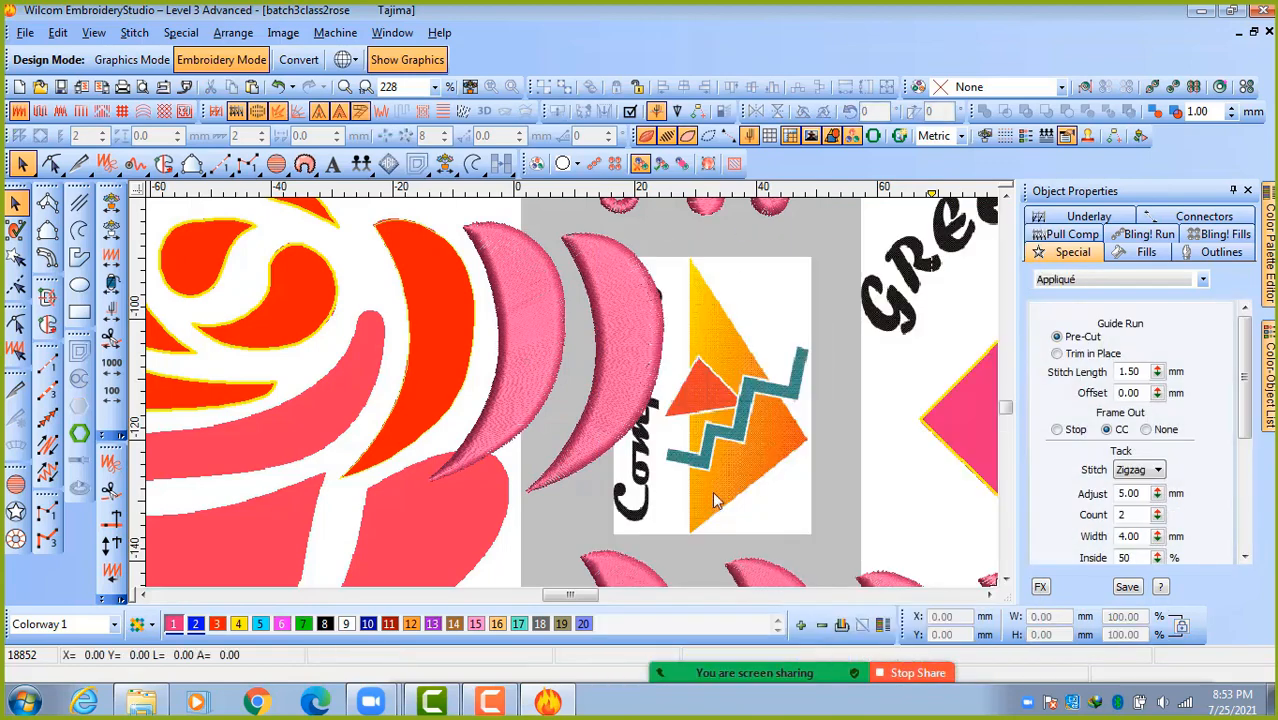
Examine the stitching of the four crescents below the artwork, closely inspecting the fourth crescent's edge stitches and spacing.
scroll(714, 493, down, 2)
scroll(614, 447, up, 2)
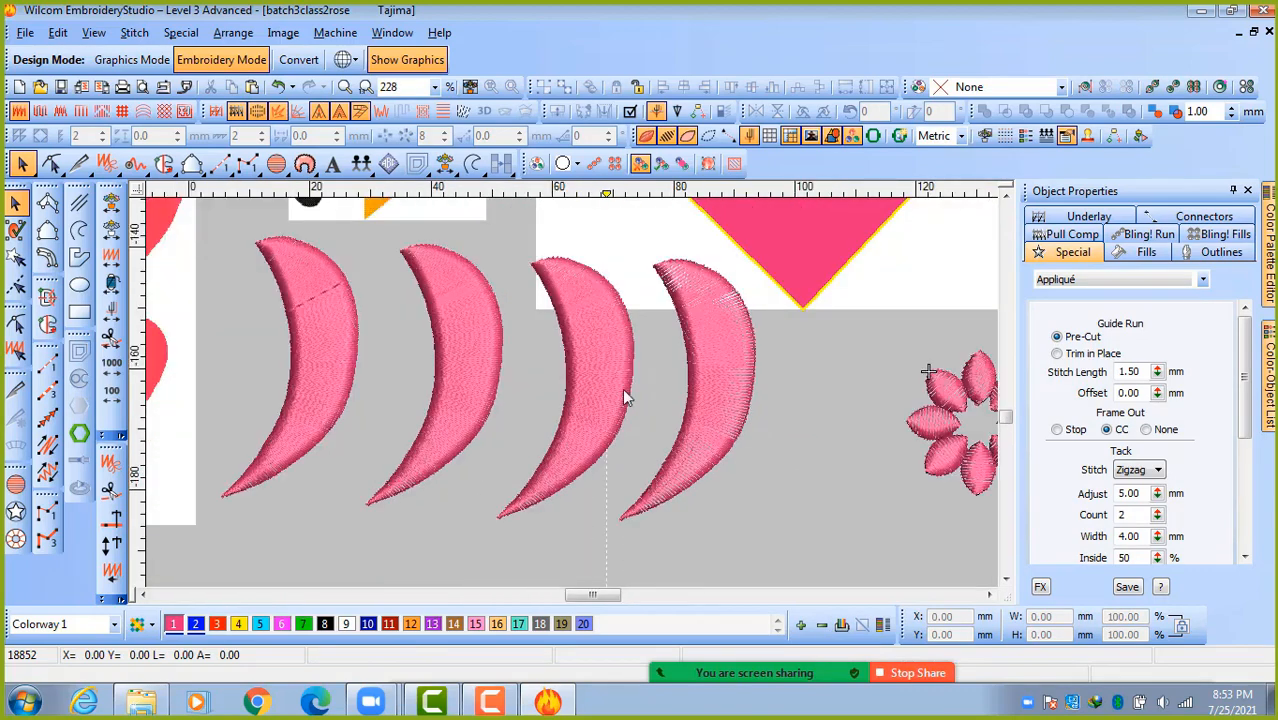
scroll(612, 368, down, 2)
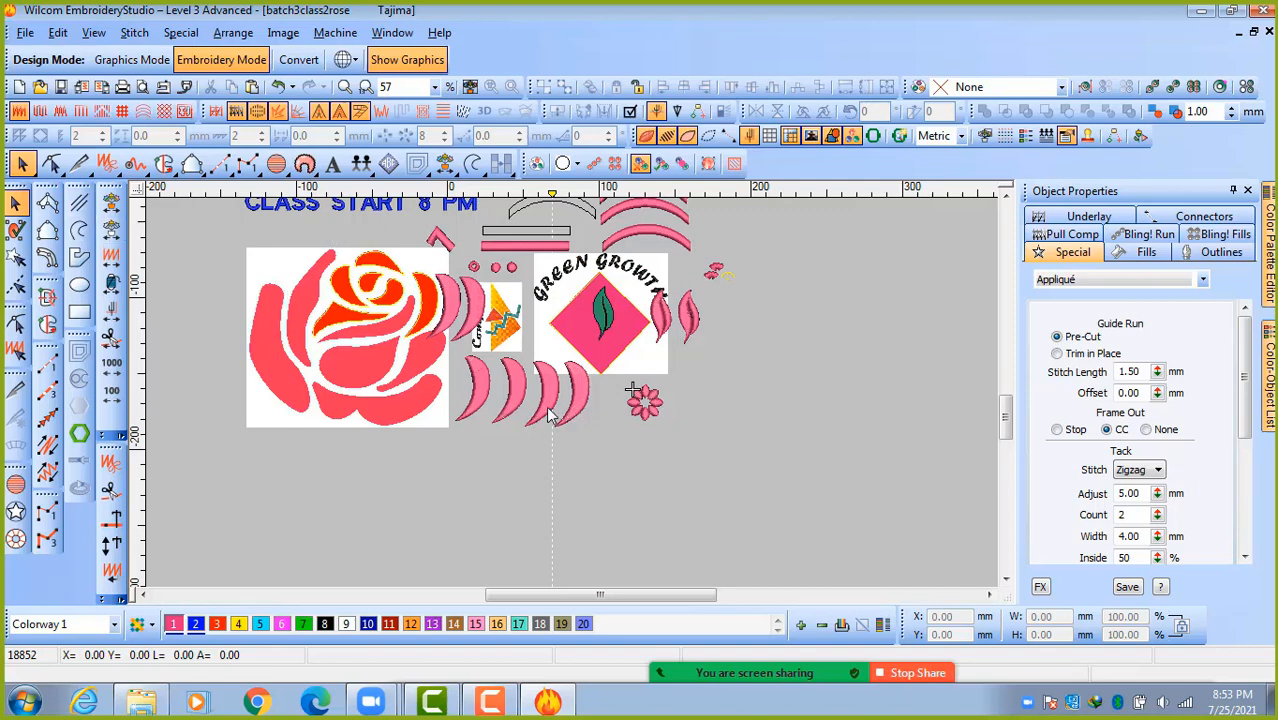
scroll(548, 415, up, 2)
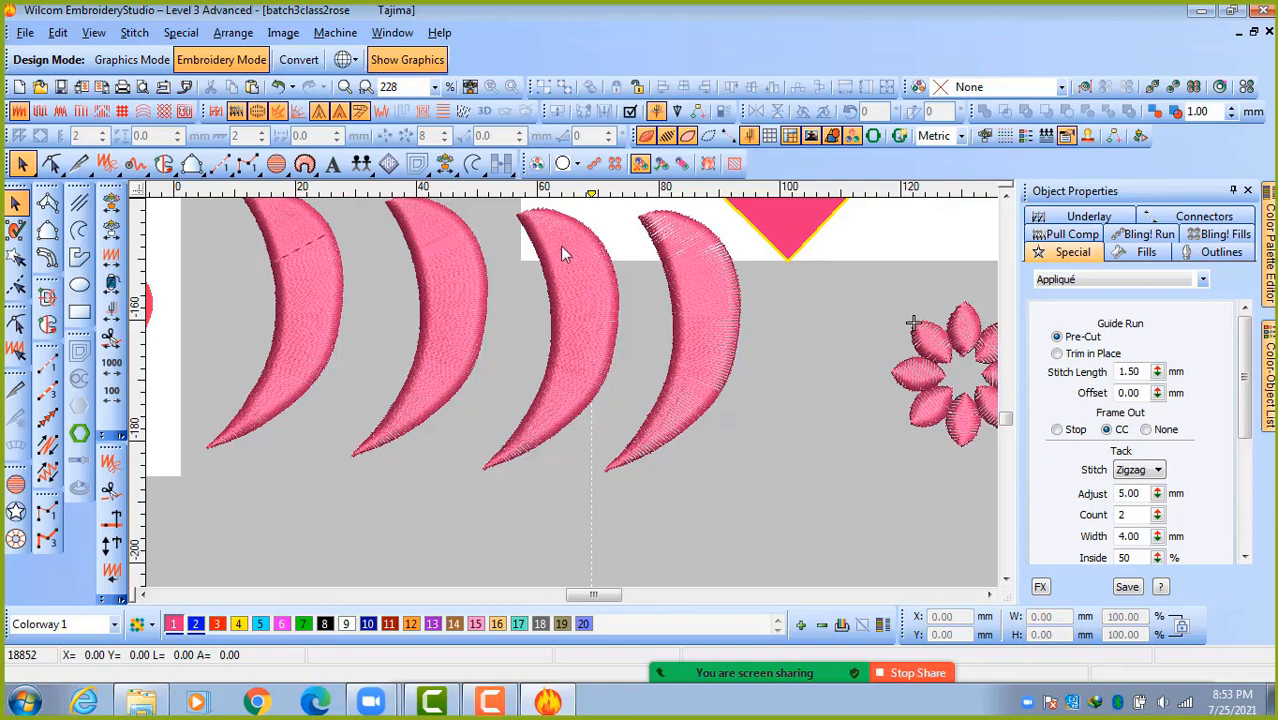
scroll(568, 247, down, 2)
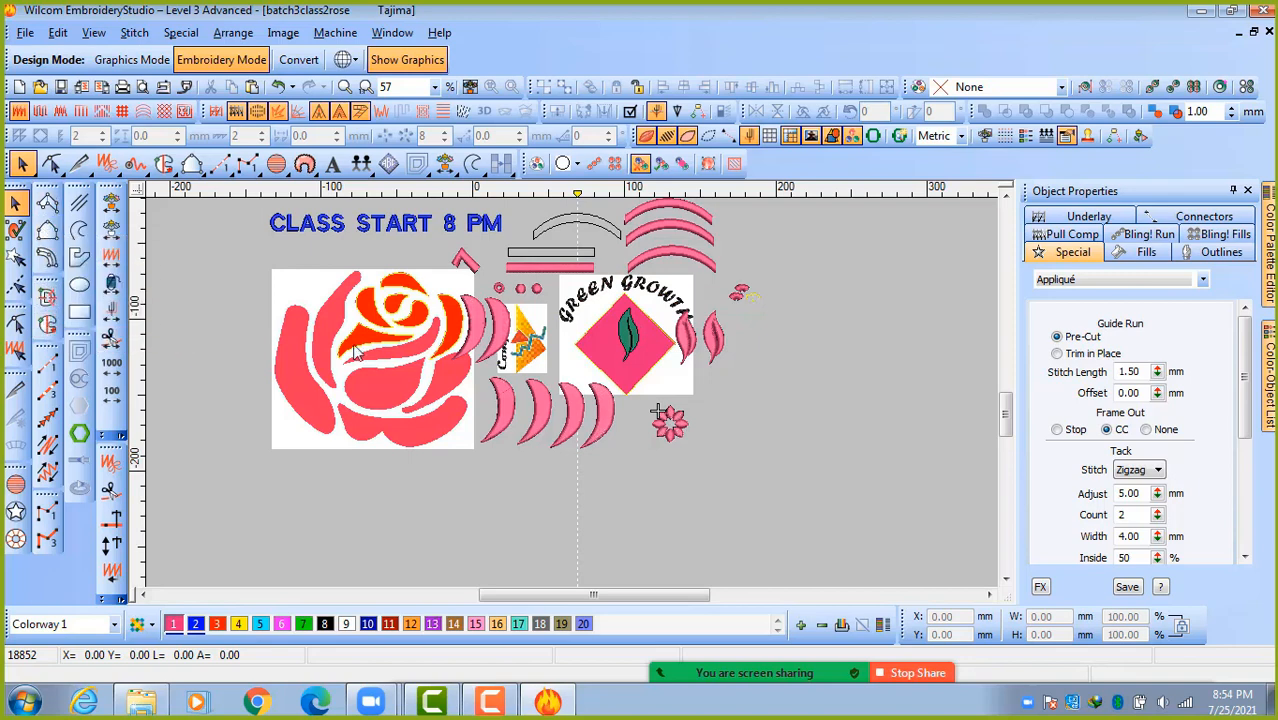
scroll(584, 417, up, 2)
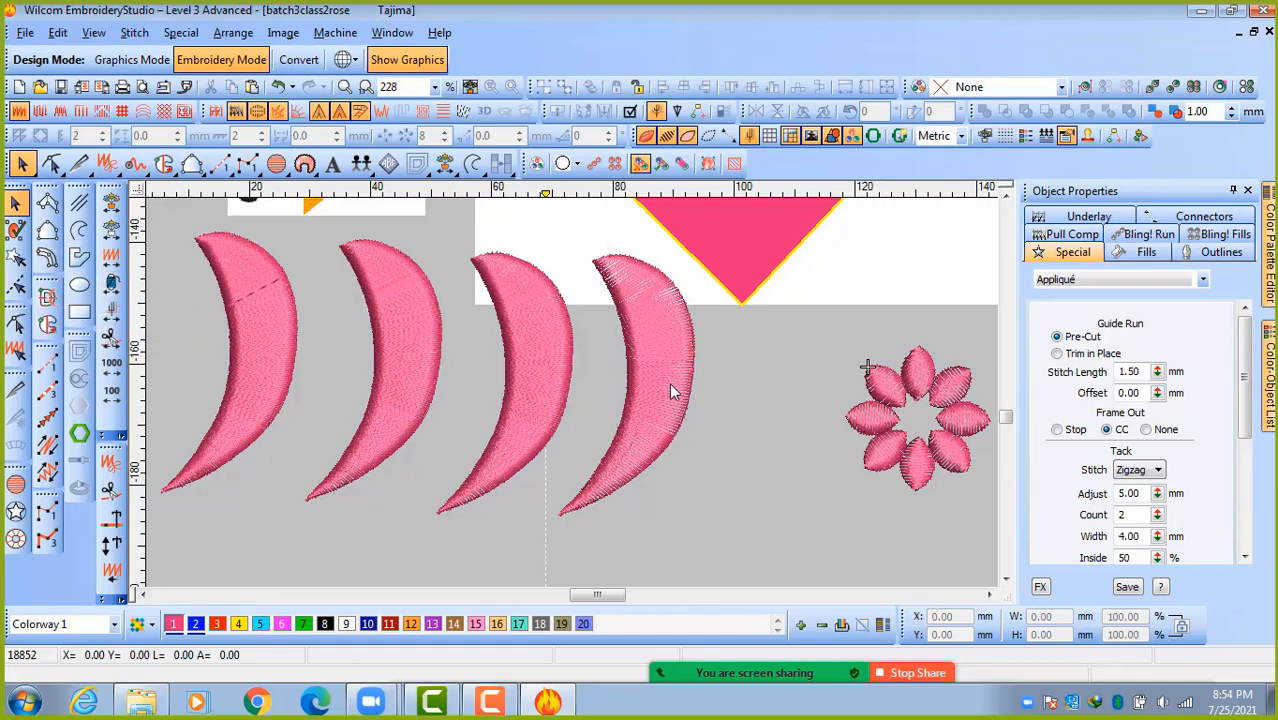
scroll(677, 370, up, 3)
scroll(393, 392, down, 3)
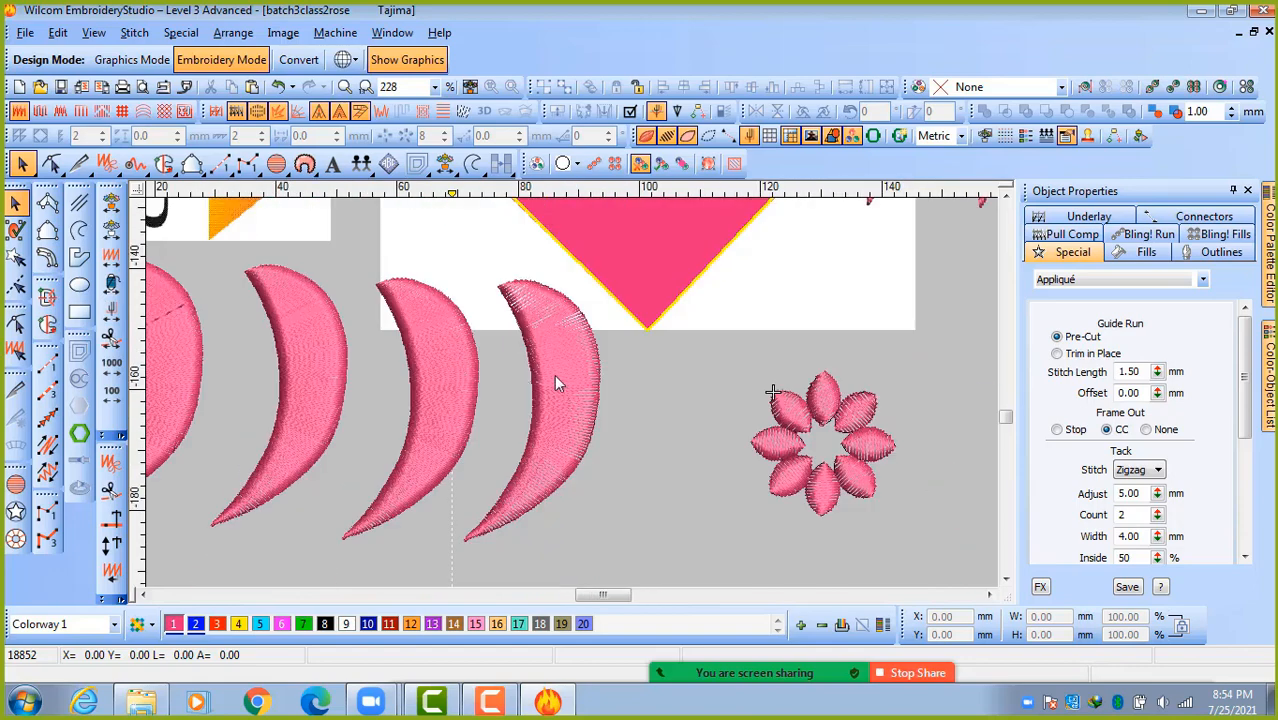
scroll(548, 353, up, 2)
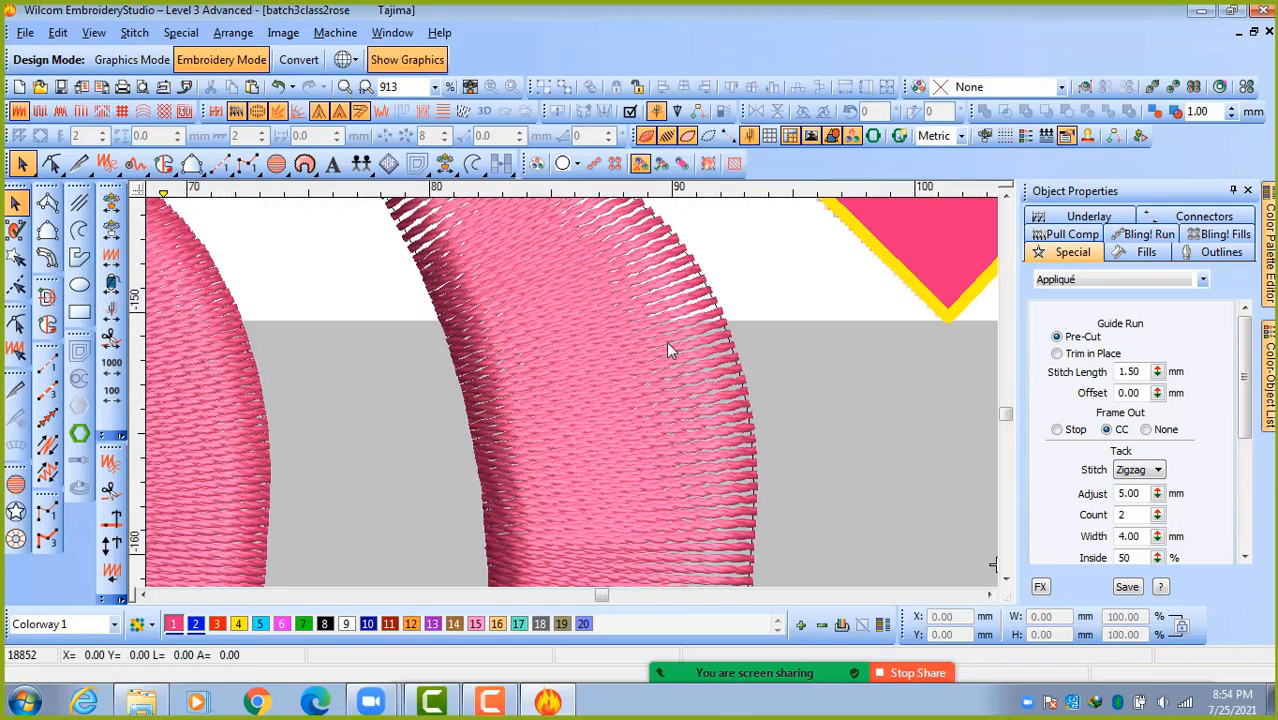
scroll(592, 416, down, 2)
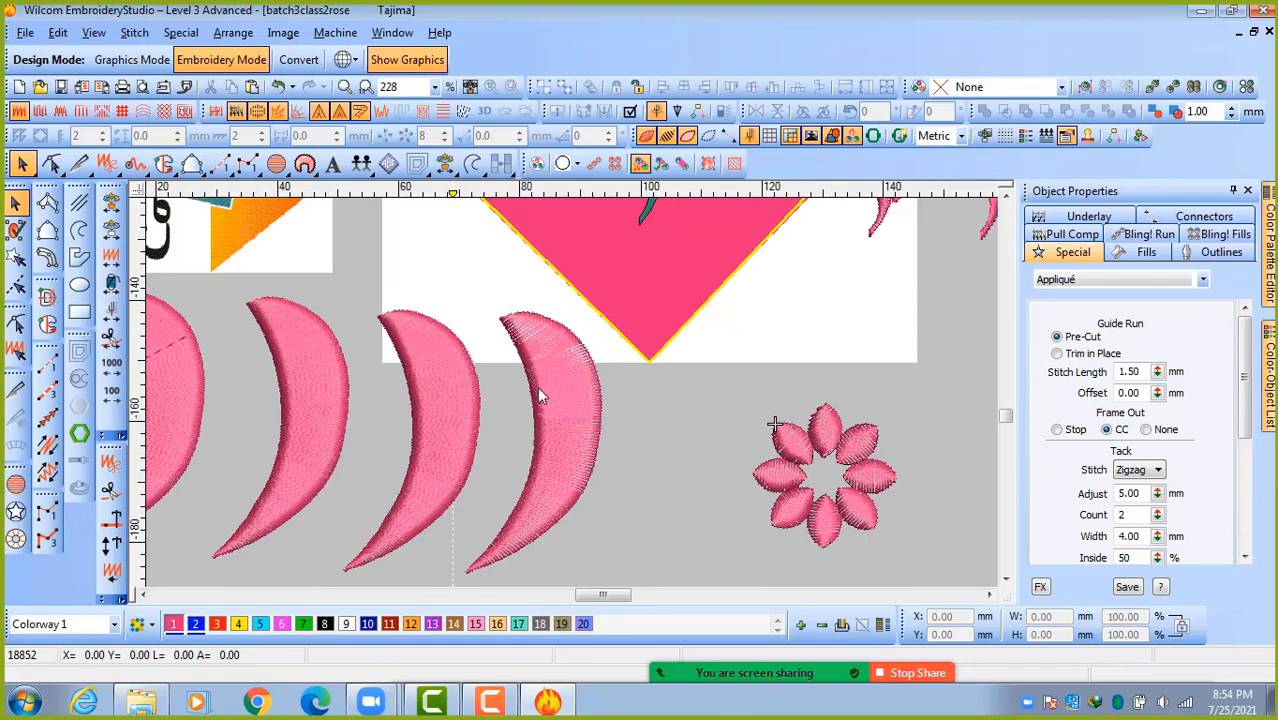
Change the fourth crescent's fill stitch type to Cross Stitch and inspect its stitches.
click(557, 389)
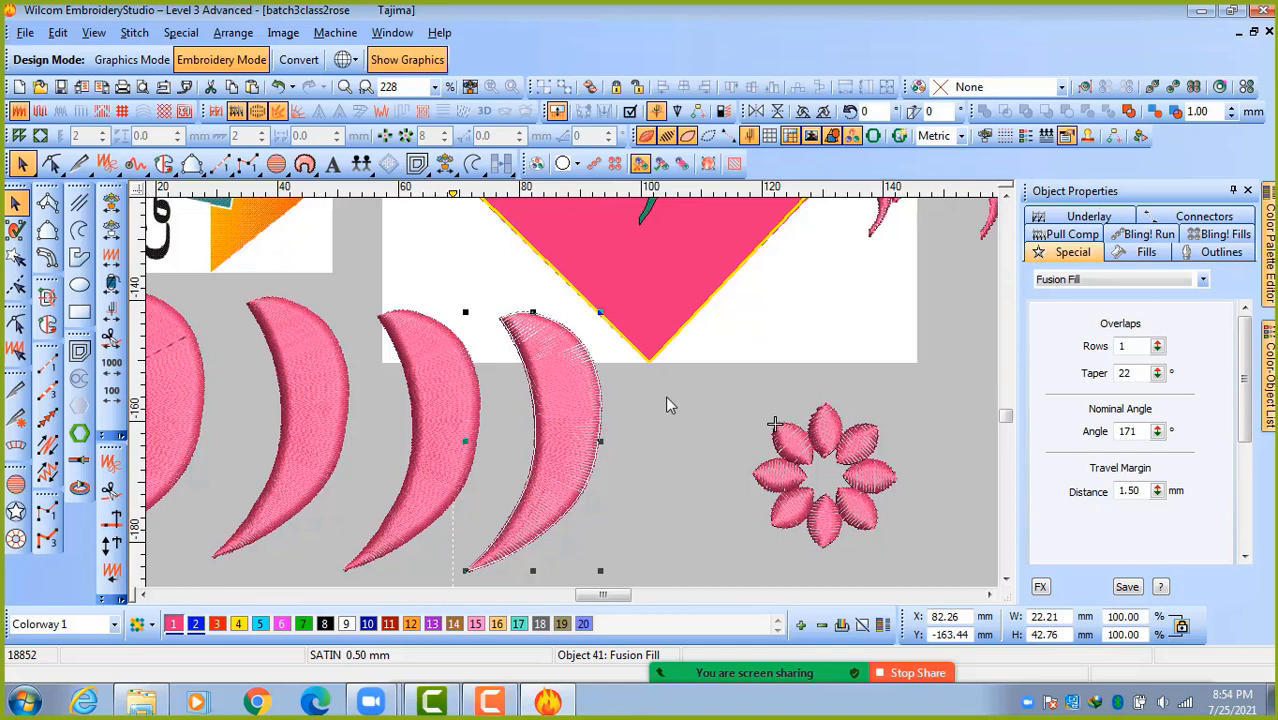
click(1133, 257)
click(1107, 281)
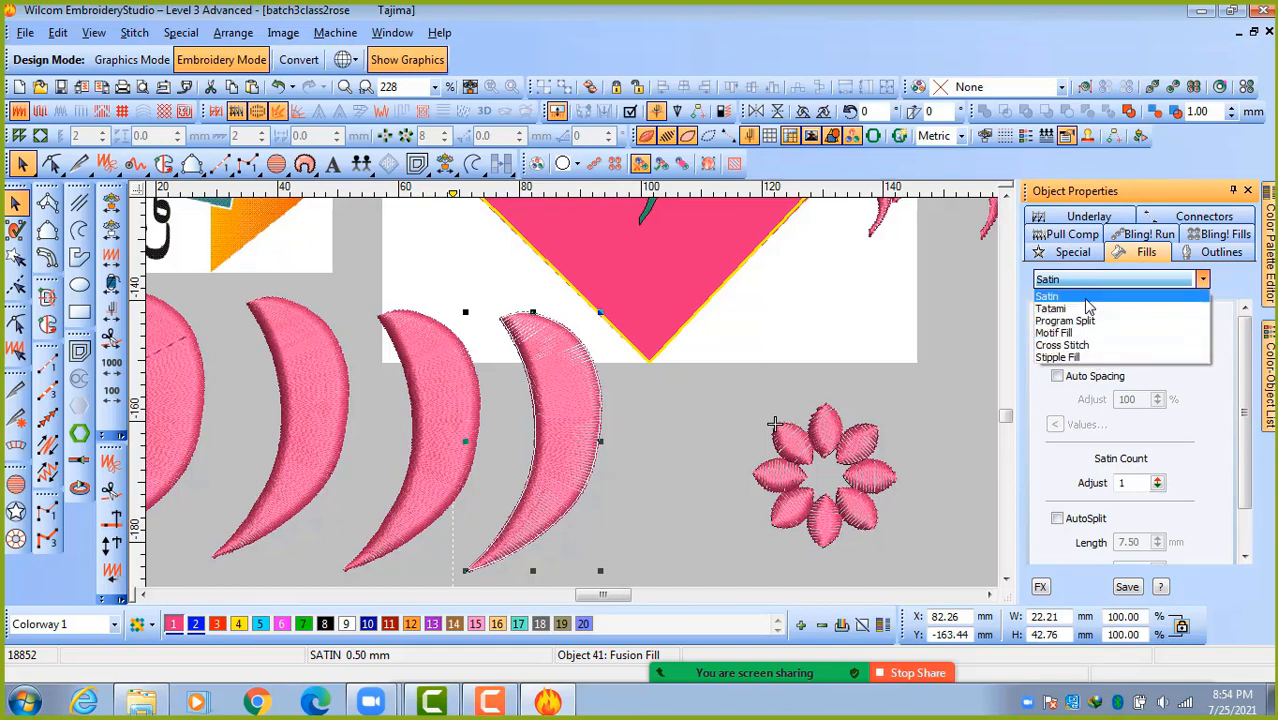
click(1062, 345)
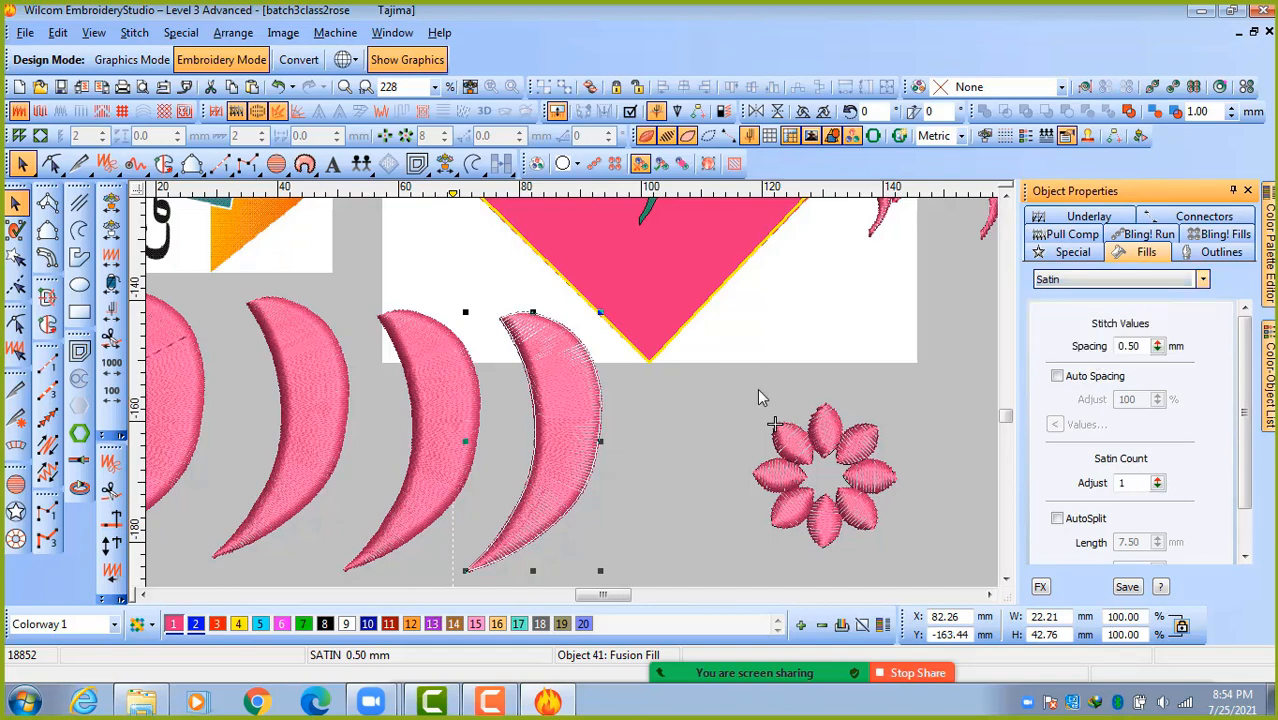
scroll(385, 400, down, 1)
scroll(572, 393, up, 2)
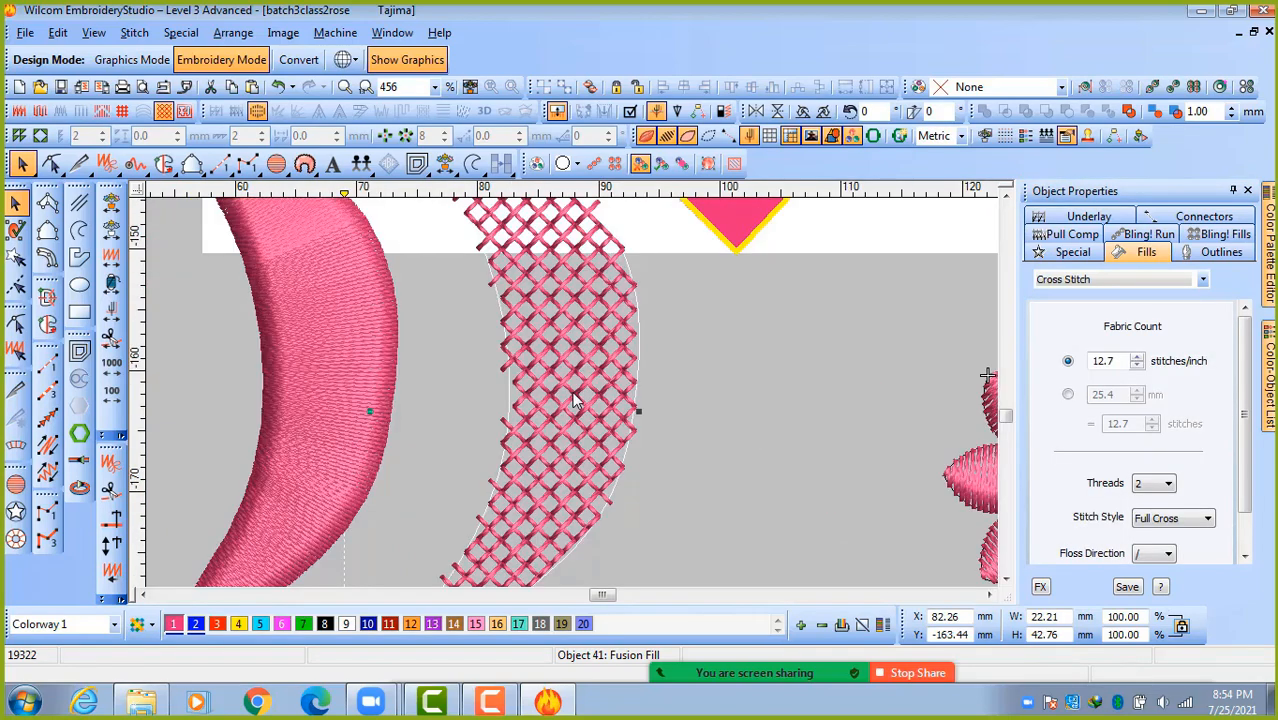
scroll(574, 396, down, 2)
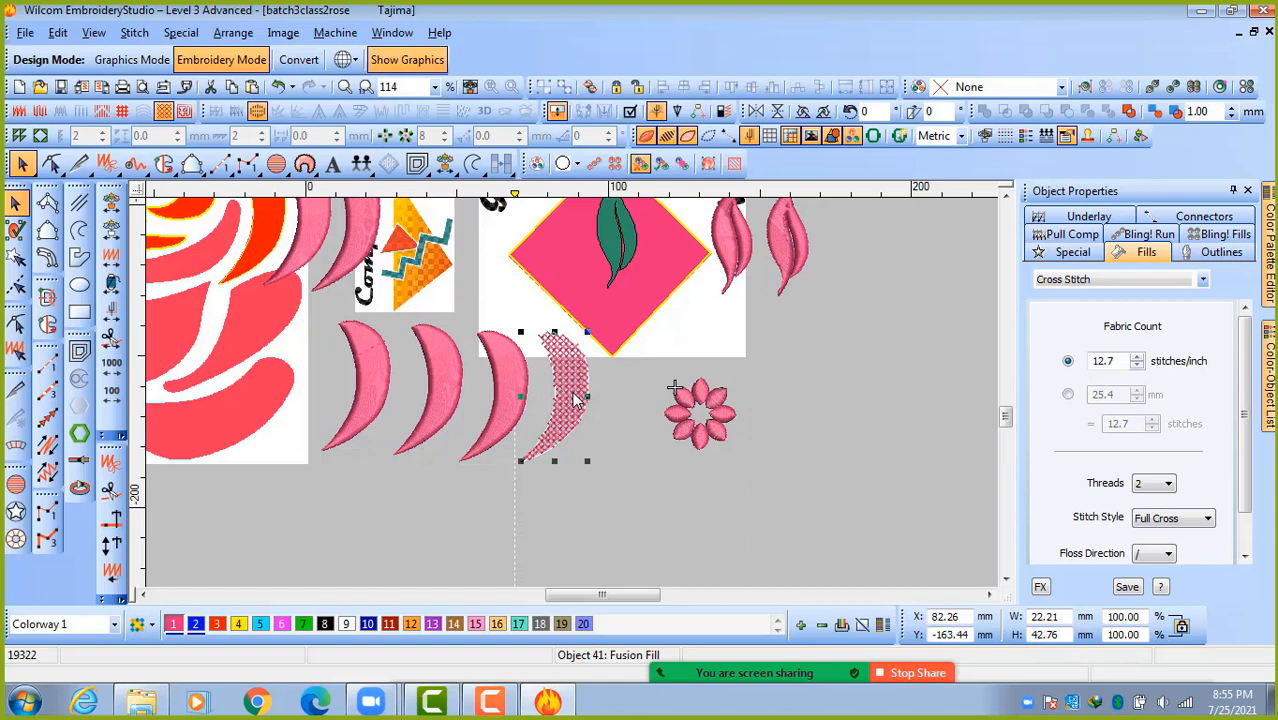
Deselect the crescent and examine the stitching of the two crescents beside the rose.
click(626, 423)
key(shift+z)
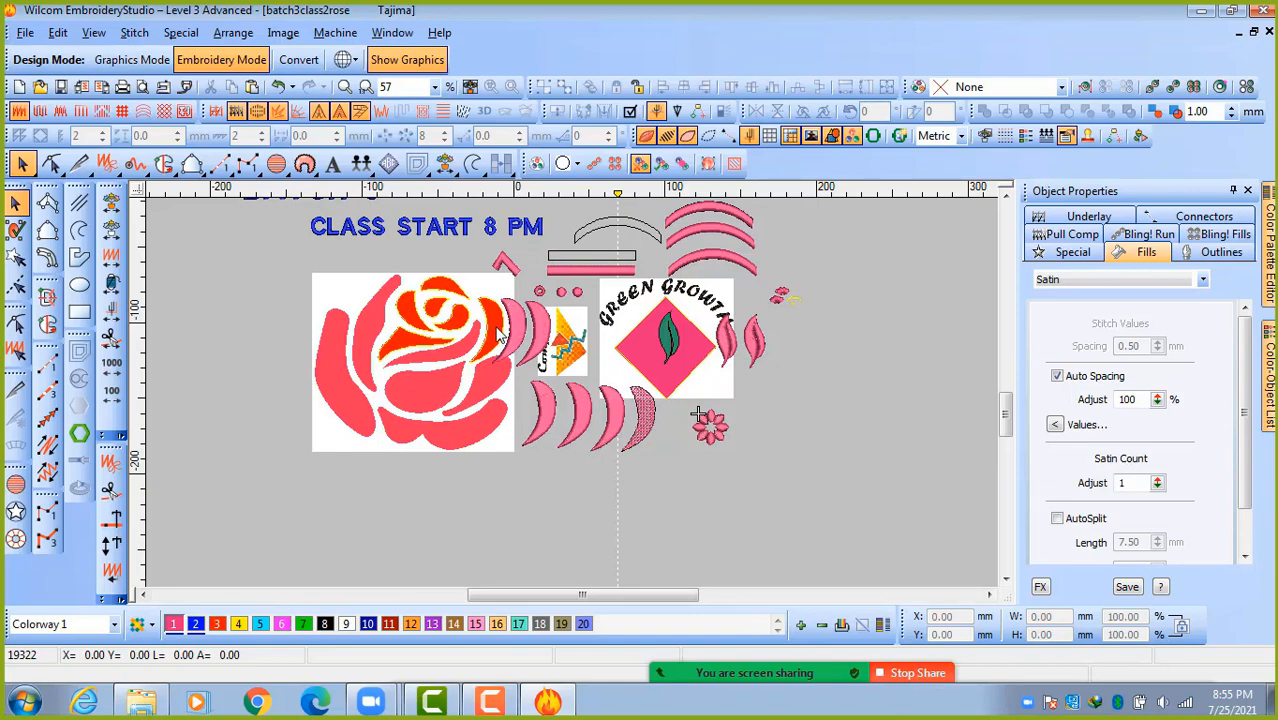
scroll(500, 335, up, 4)
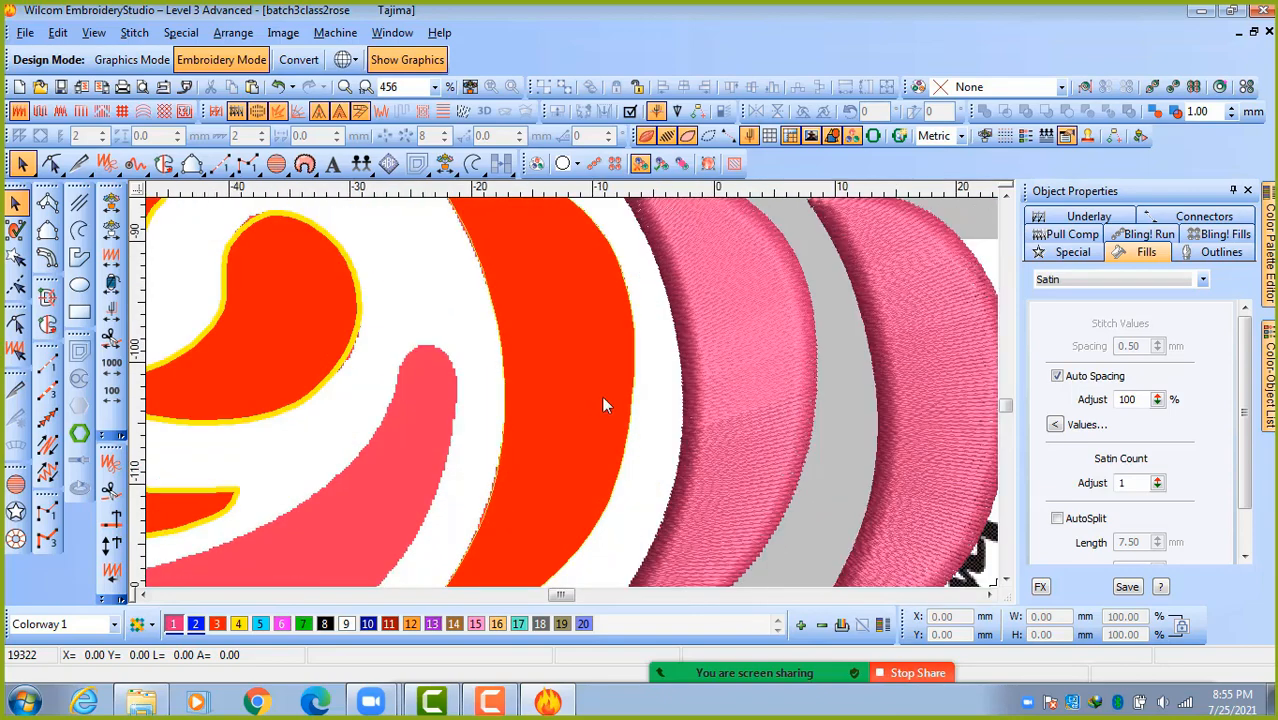
scroll(628, 421, down, 2)
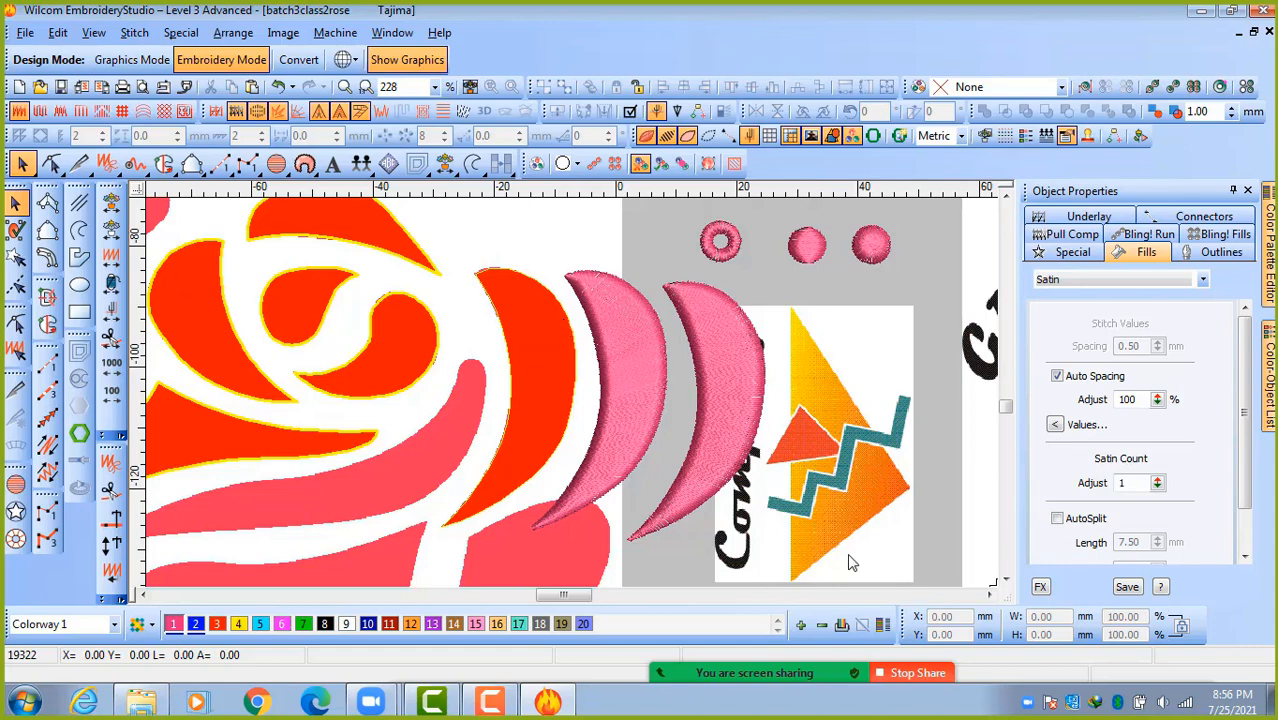
Stop the screen share in Zoom and reduce the meeting window to its compact floating controls.
click(880, 675)
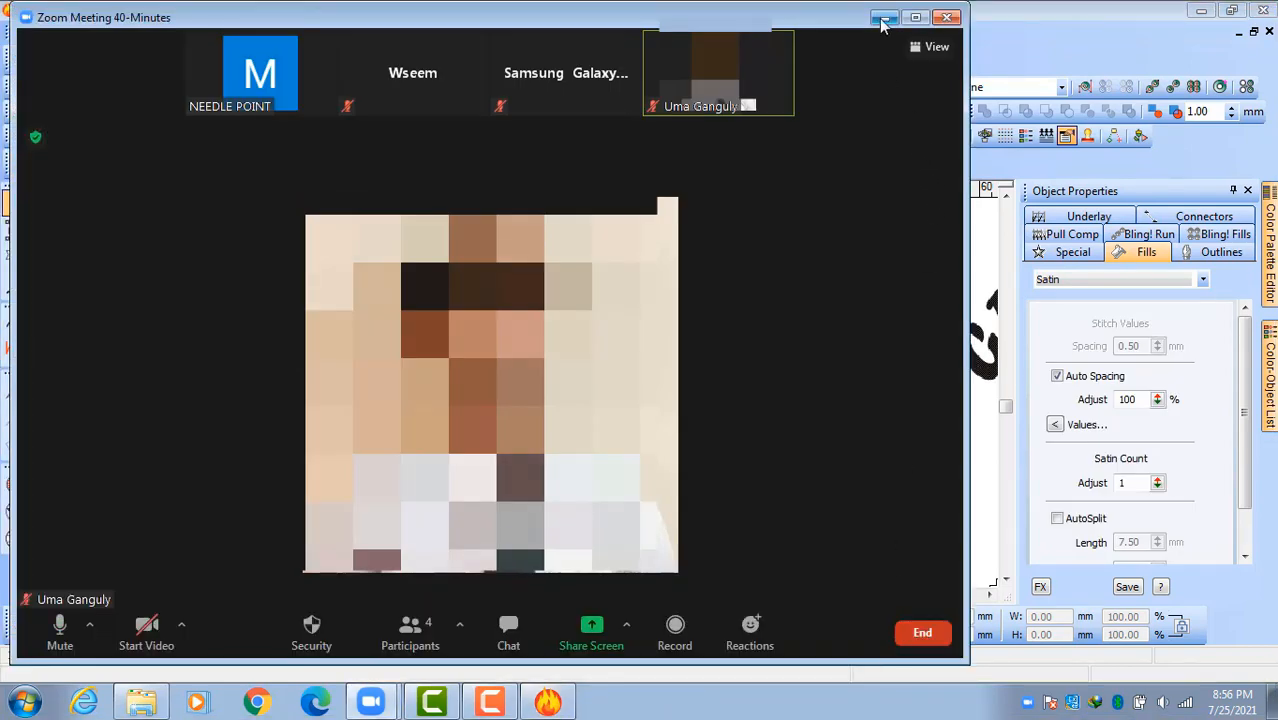
click(884, 18)
mouse_move(1226, 232)
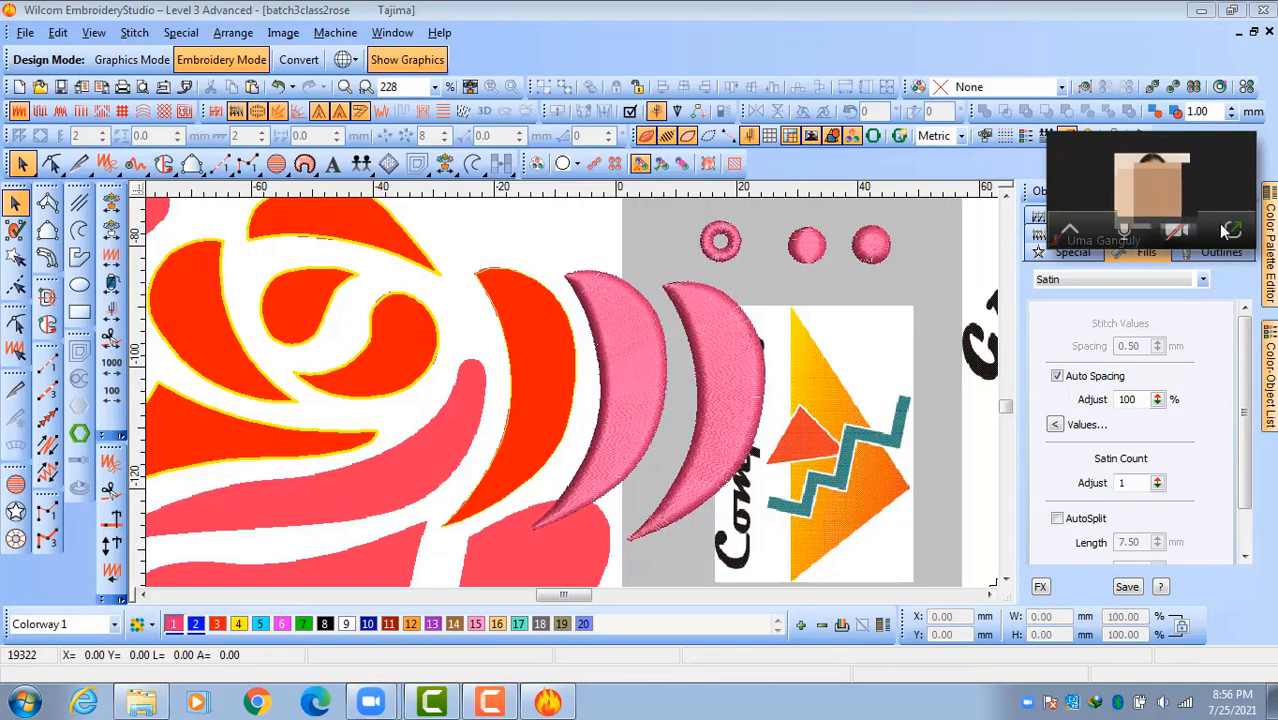
click(1068, 229)
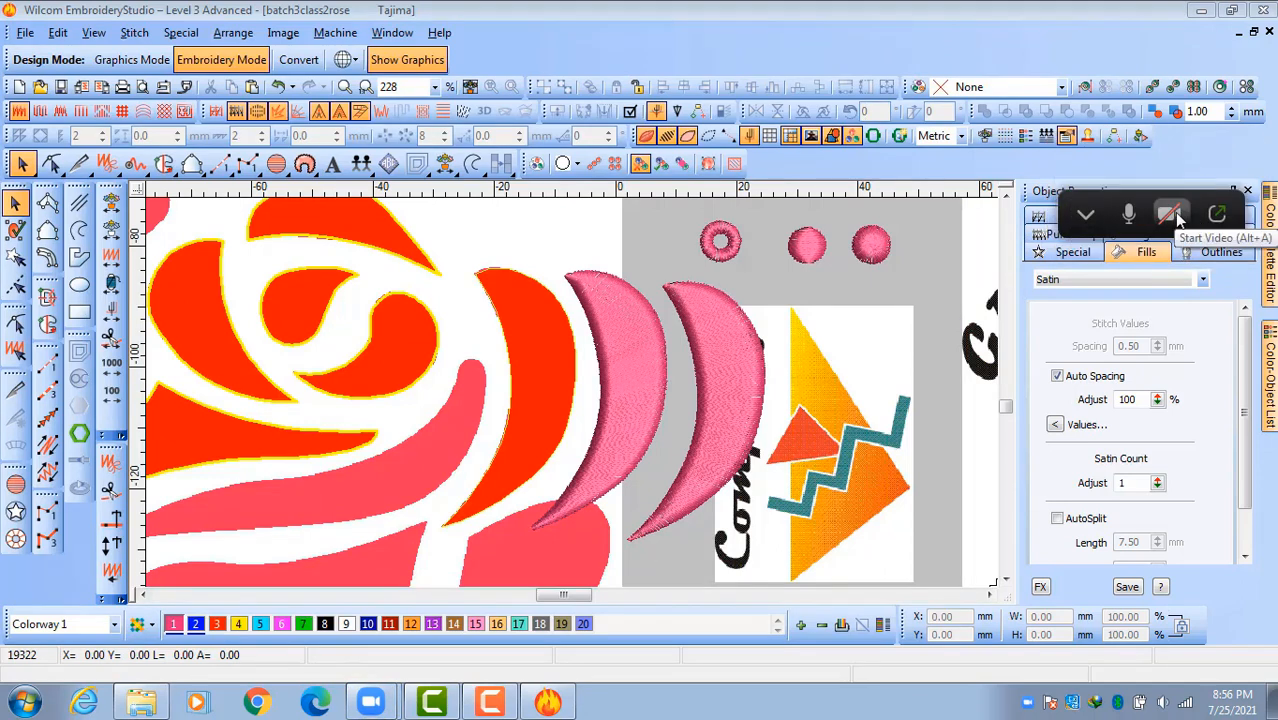
Mute the microphone in Zoom's floating controls and restore the full meeting window.
click(1083, 216)
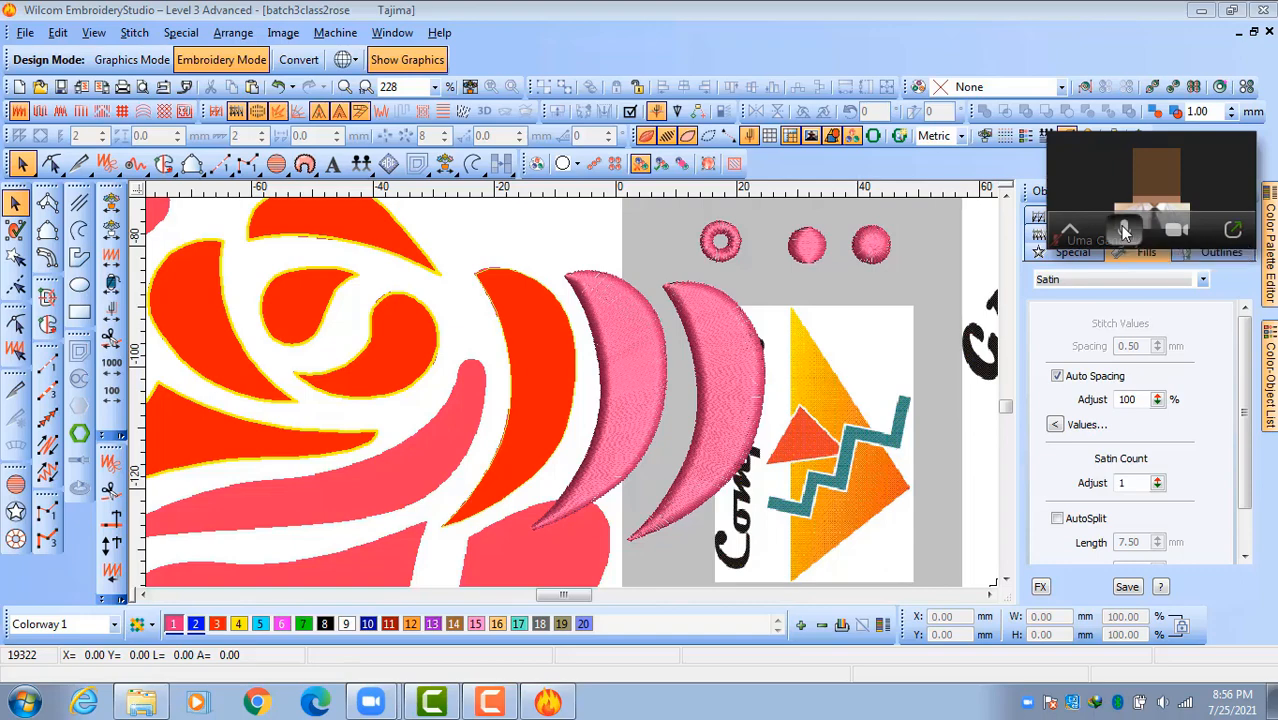
click(1124, 231)
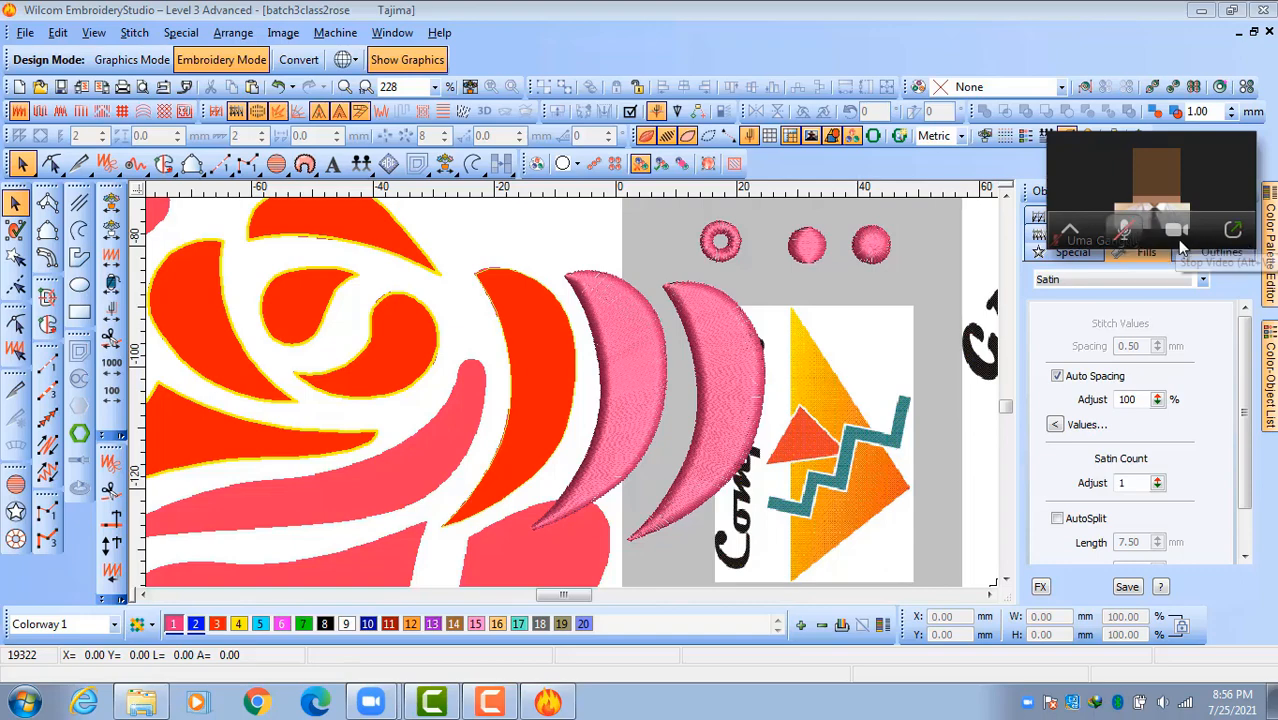
click(1232, 229)
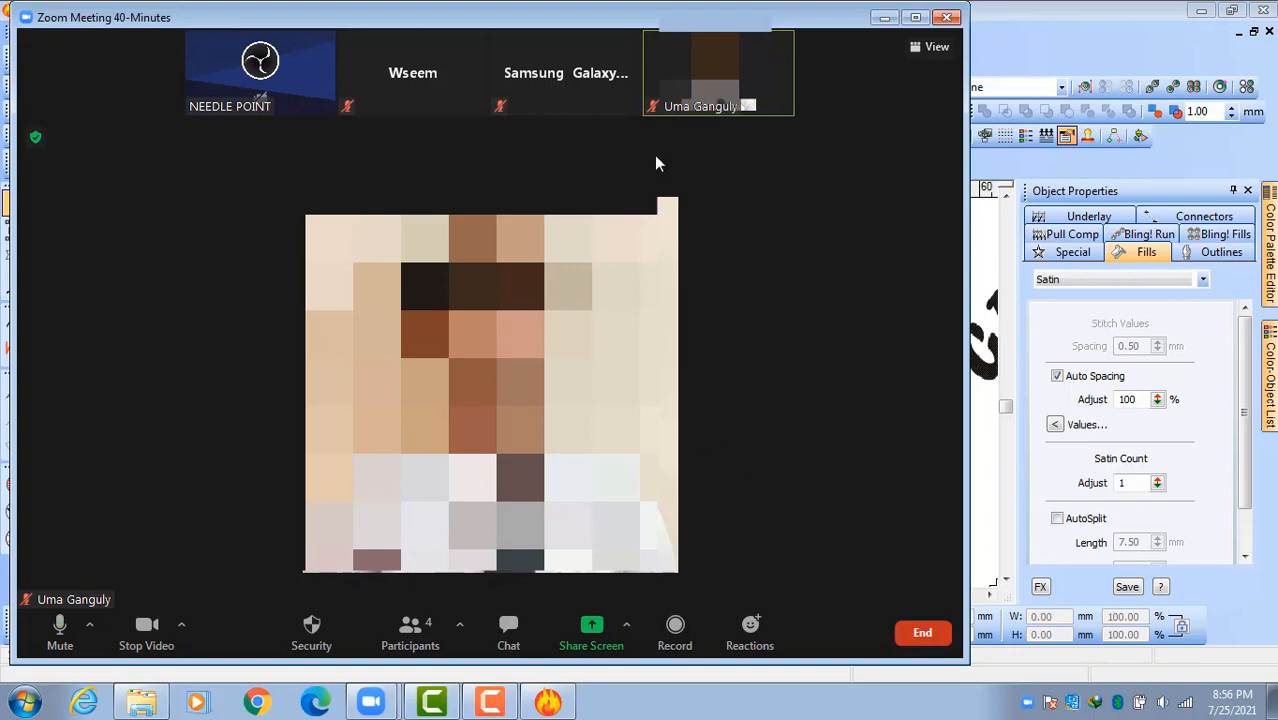
Minimize the Zoom meeting window and hide the participant video in its floating controls.
mouse_move(653, 108)
click(884, 18)
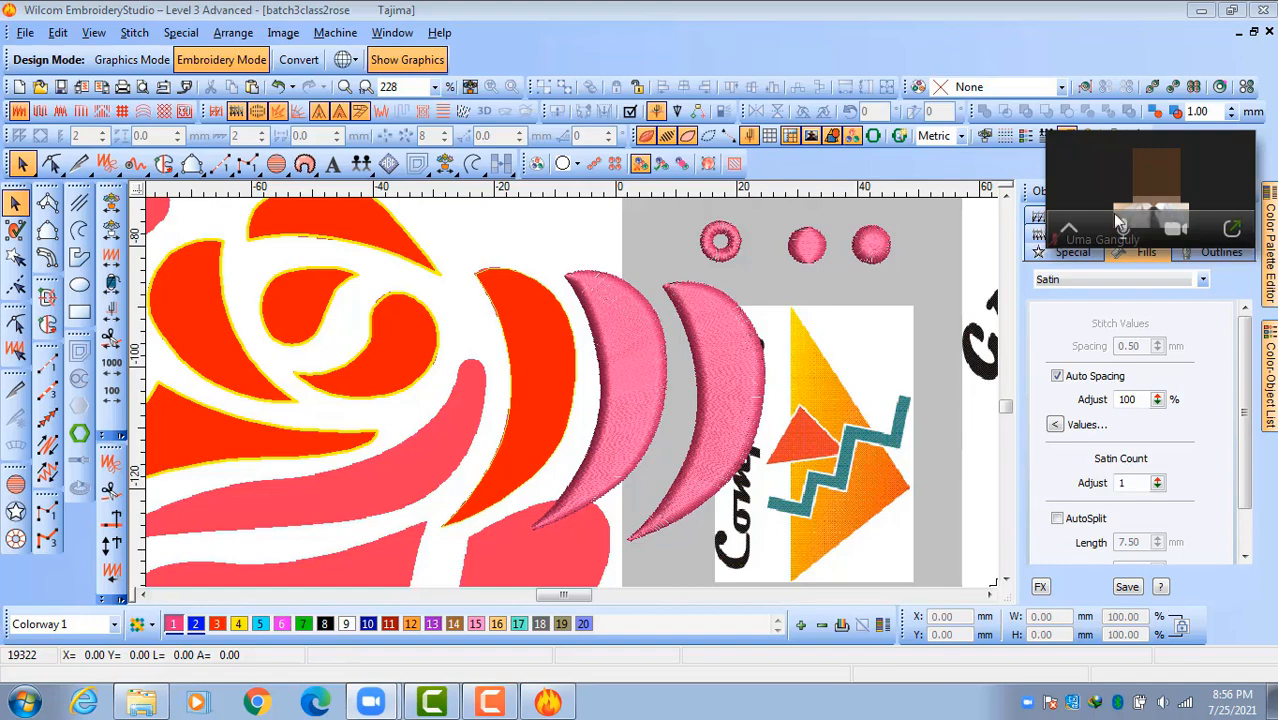
click(1066, 231)
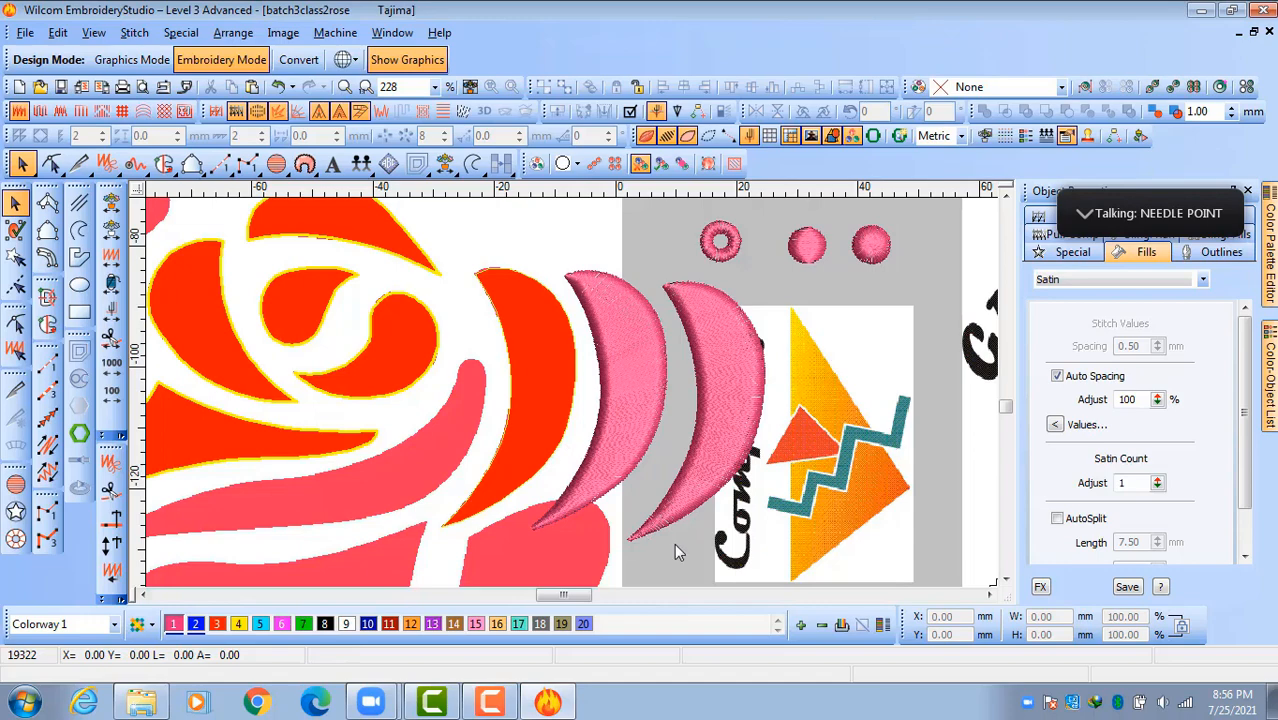
Review the circles, crescents and sample artwork around the rose, and bring the whole design into view.
scroll(674, 543, down, 2)
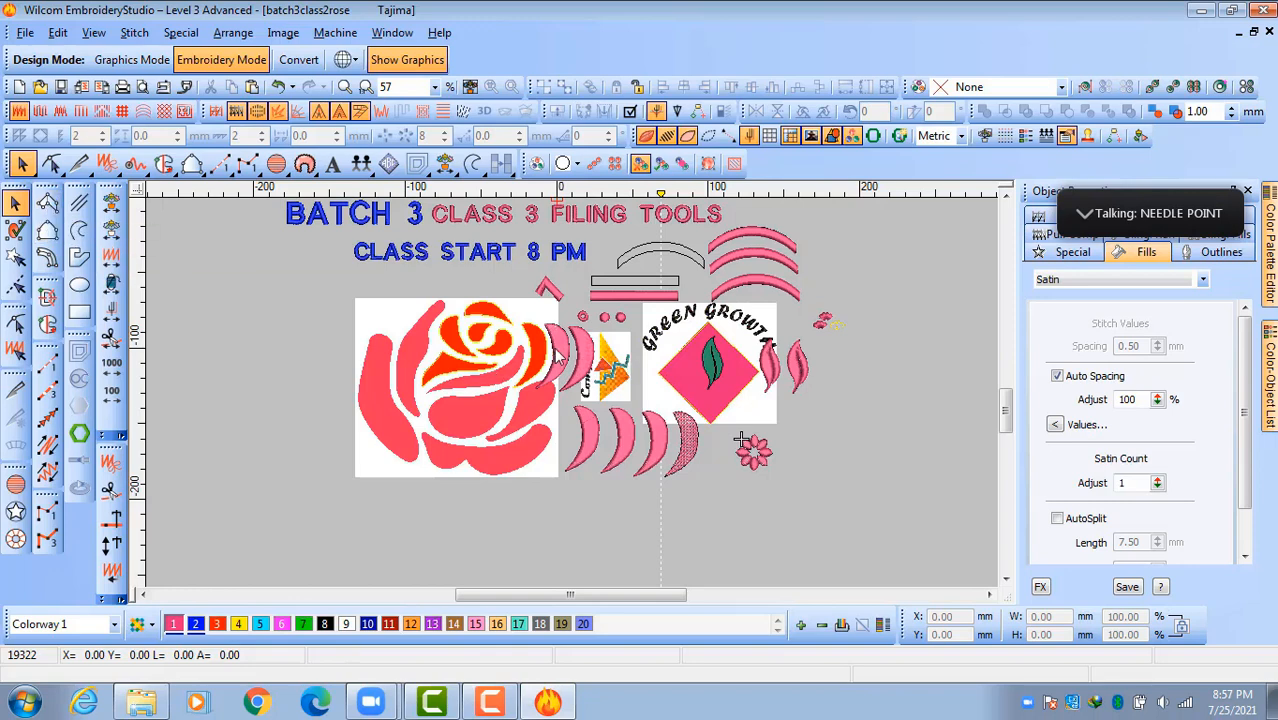
scroll(578, 356, up, 2)
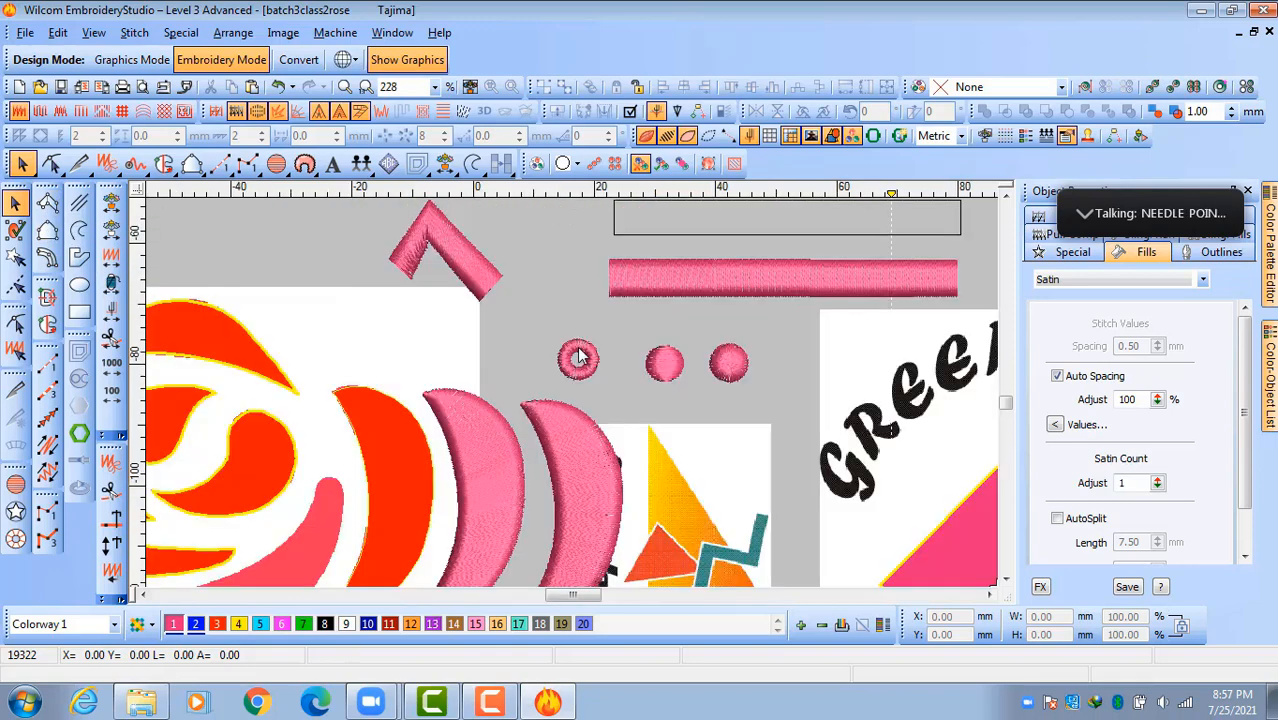
scroll(760, 420, down, 1)
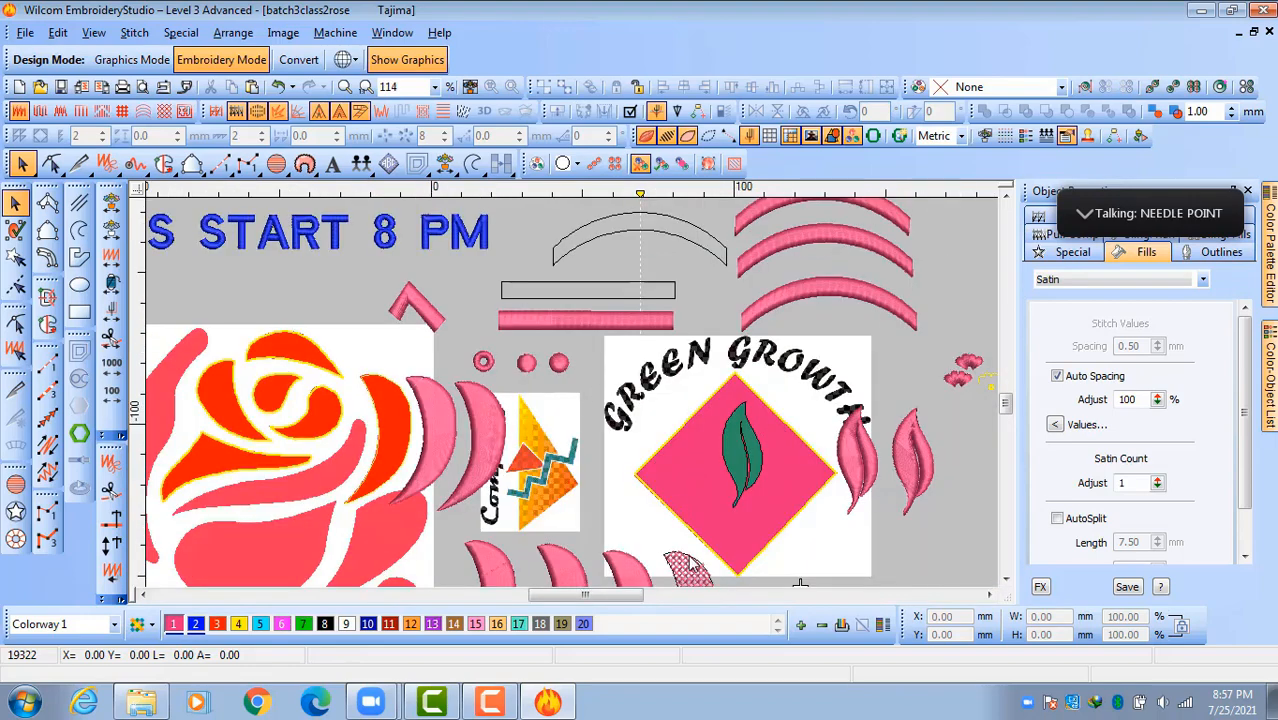
mouse_move(1112, 224)
key(0)
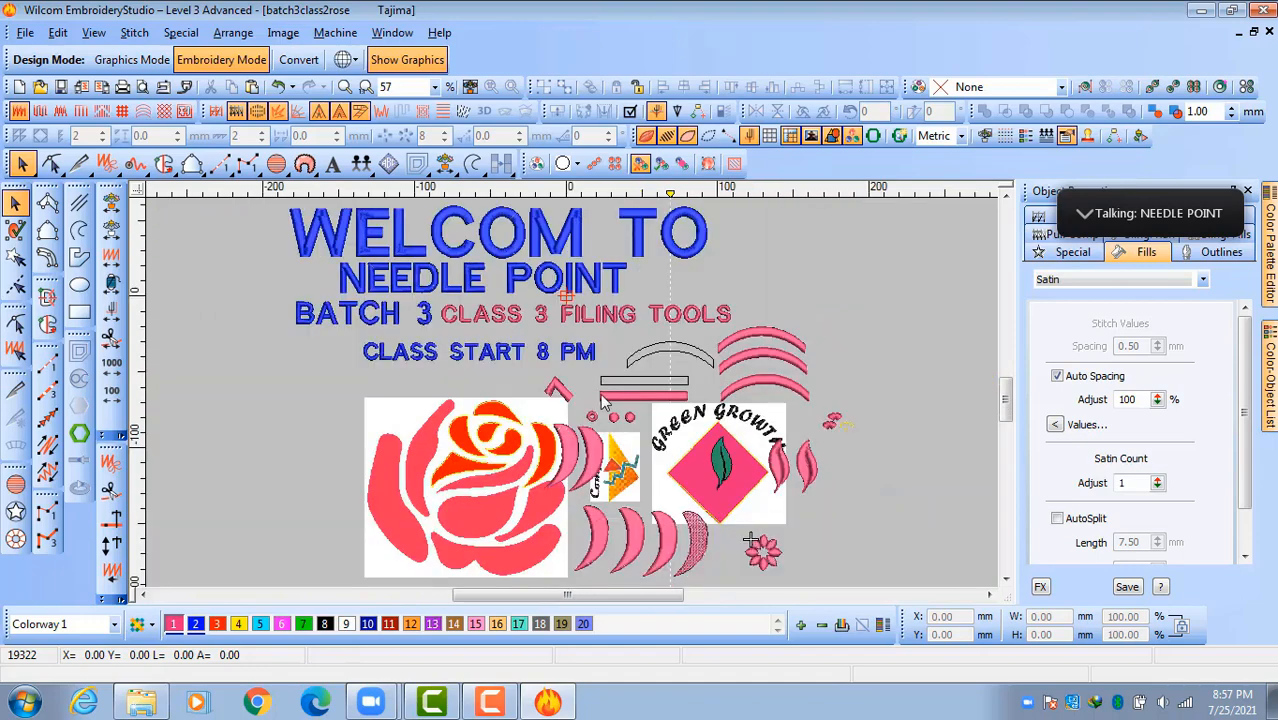